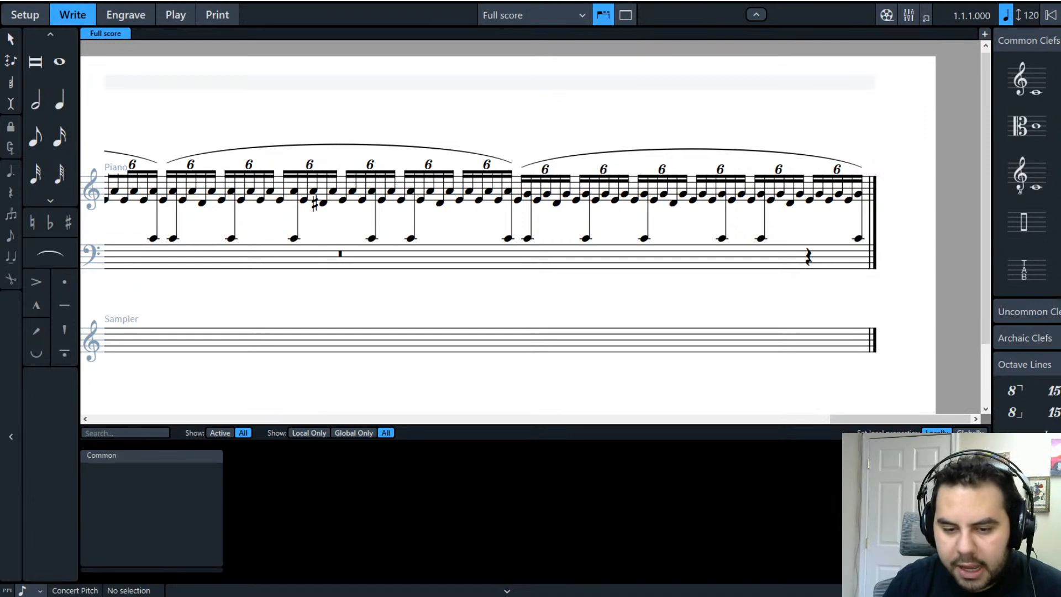
Step: Restore and re-maximize the window, then bring the first system with the Moderato tempo into view
key(super+Down)
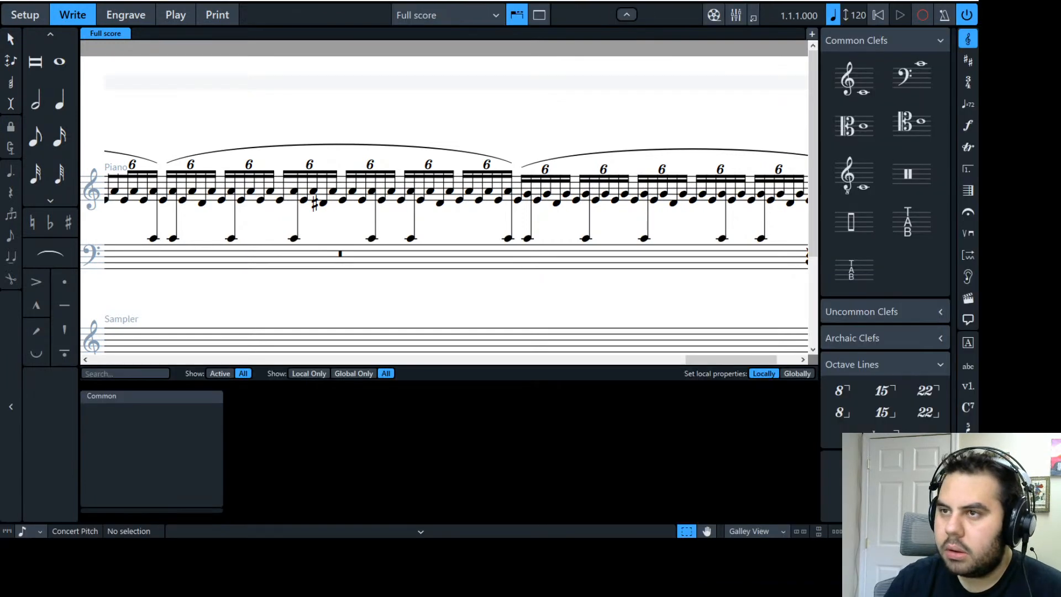
key(super+Up)
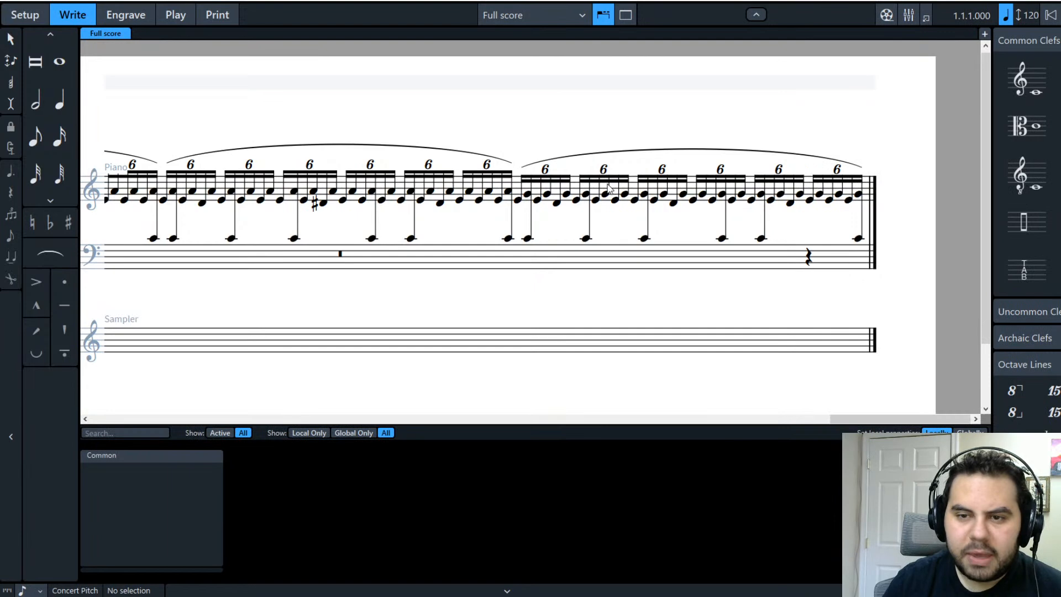
drag(866, 420, 114, 399)
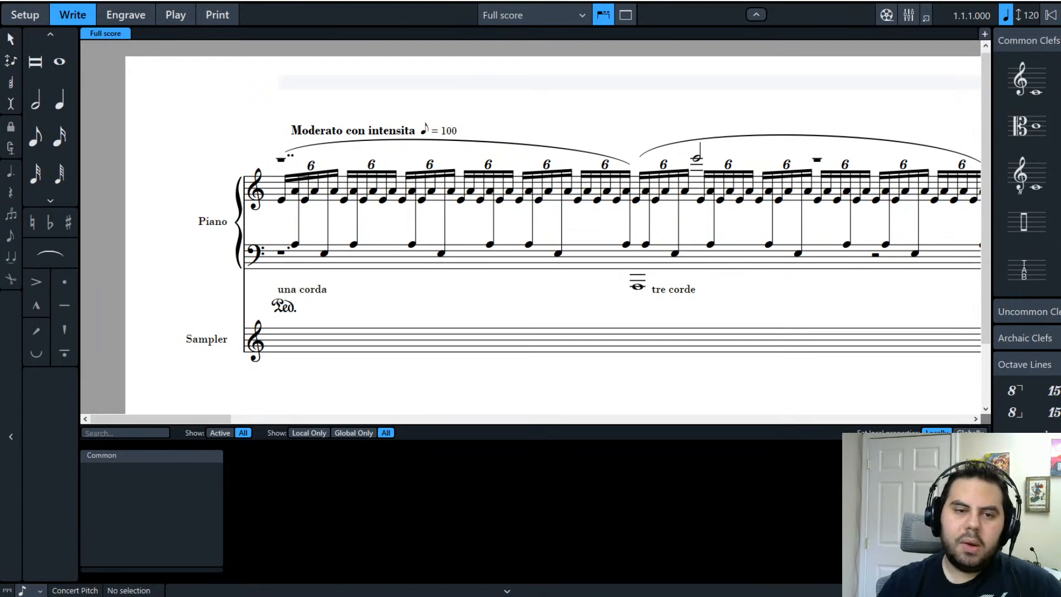
Step: Scroll back to bar 1 and select the whole-bar rest in the treble staff
scroll(531, 226, up, 1)
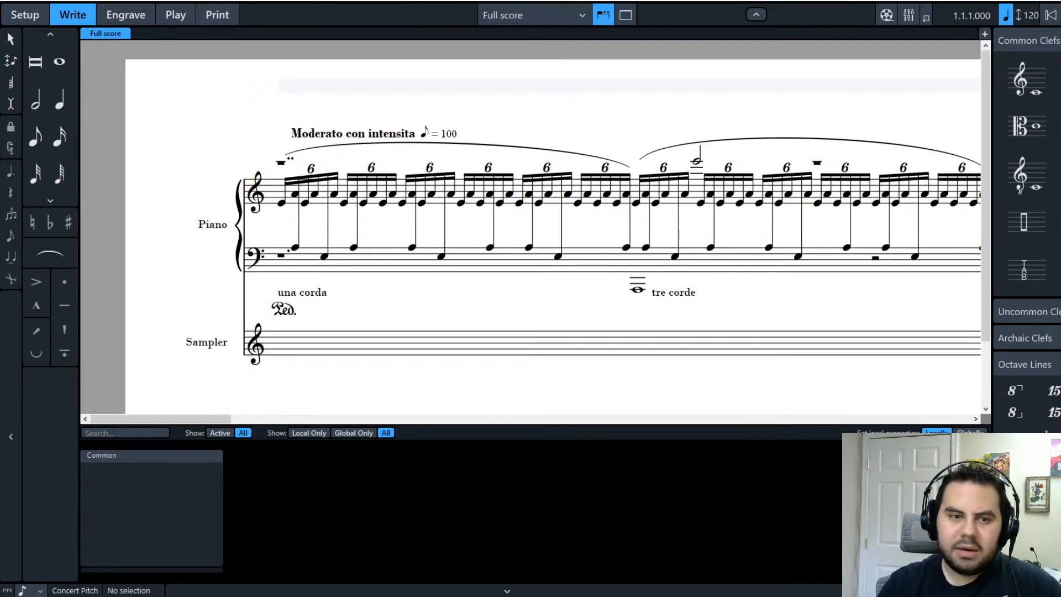
drag(221, 419, 152, 430)
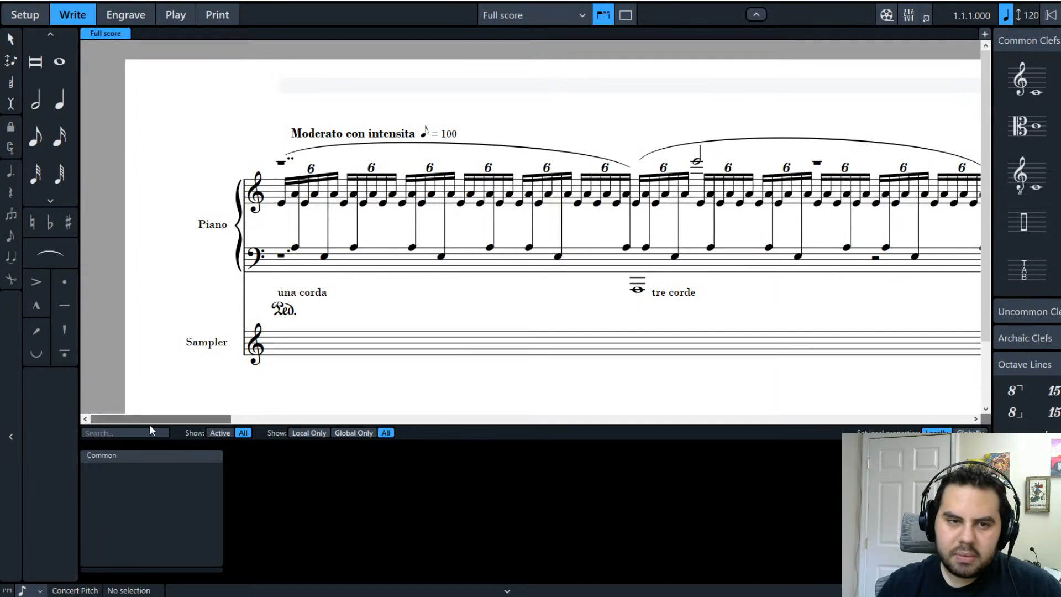
click(280, 162)
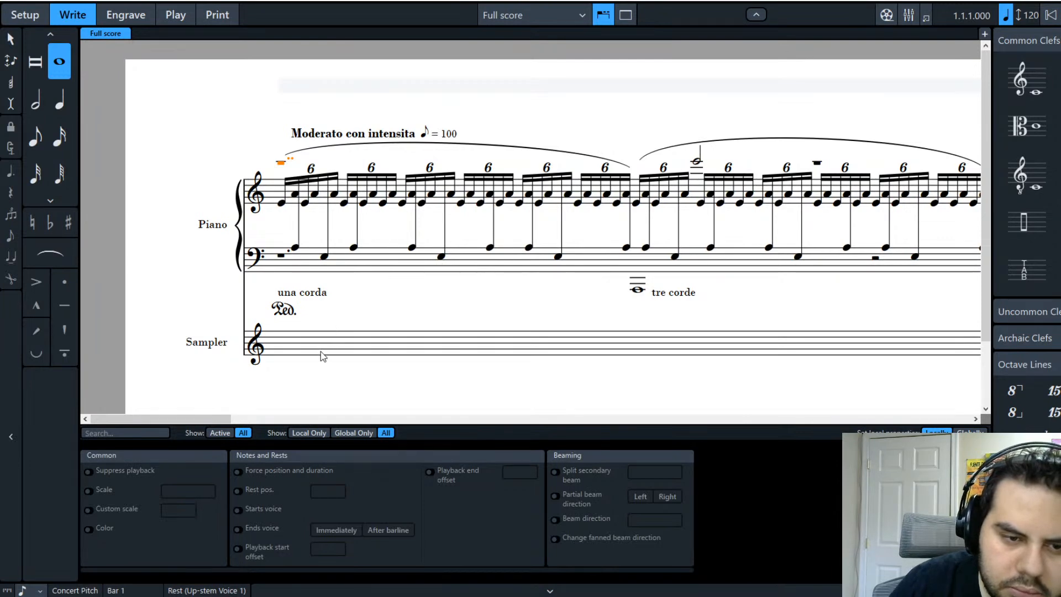
click(212, 312)
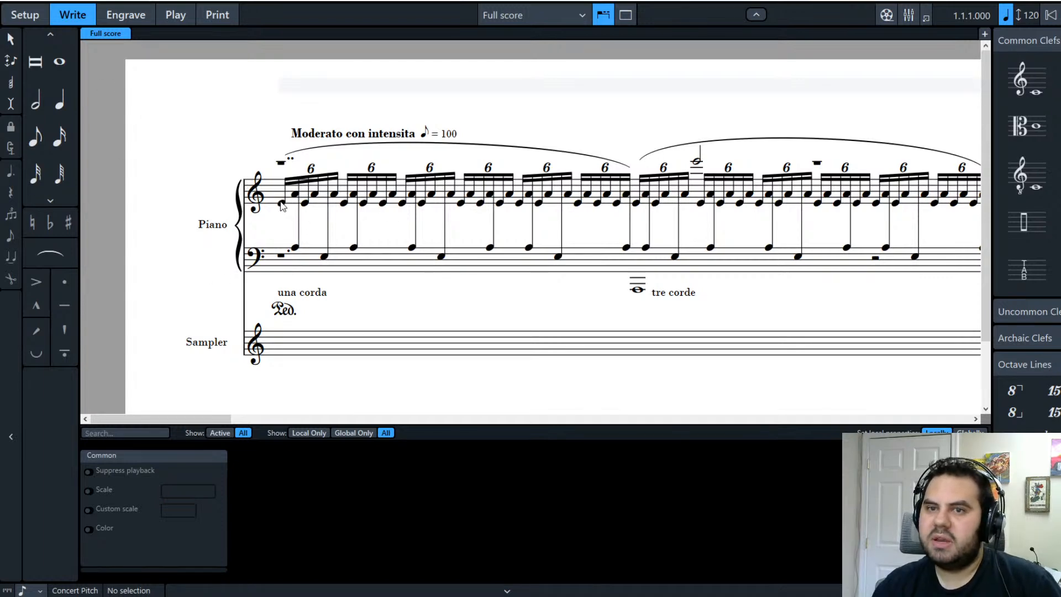
Step: Remove the leading rests from bar 1 in both piano staves, then select the second bass note, E3
click(282, 264)
click(164, 315)
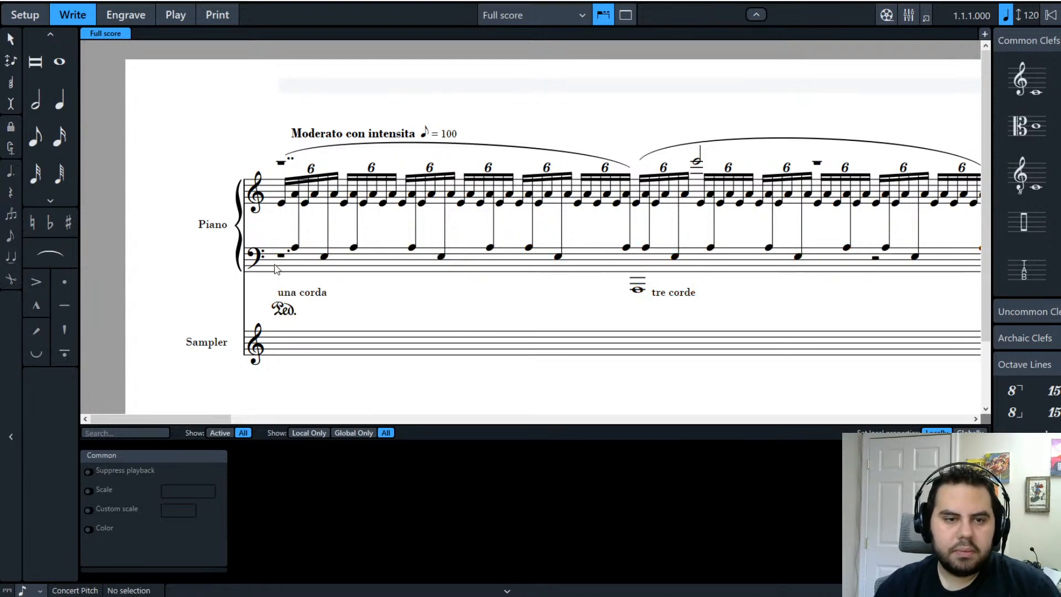
click(279, 254)
ctrl+click(281, 164)
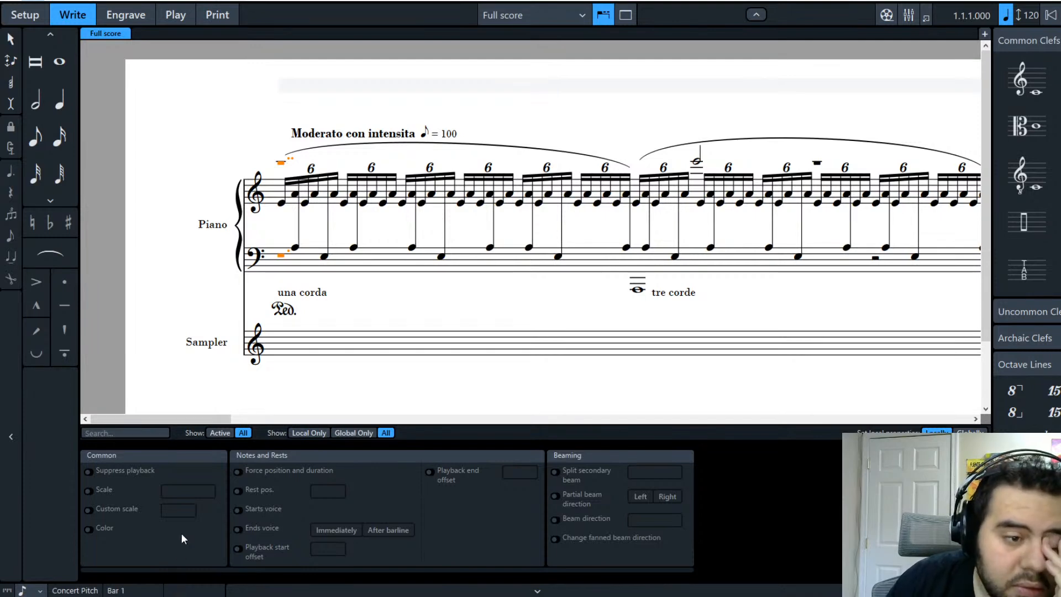
click(263, 220)
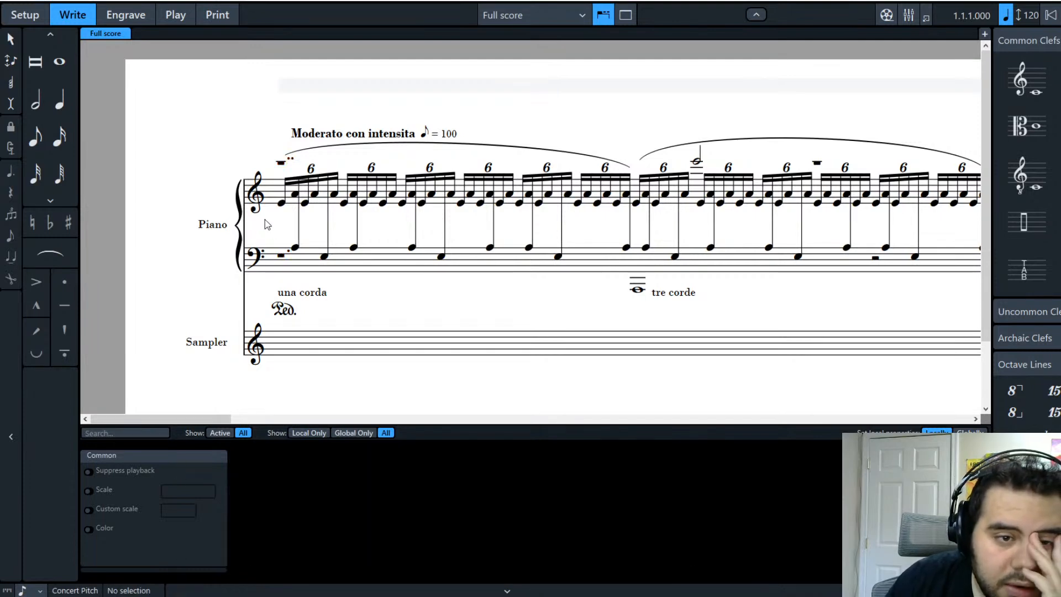
click(264, 206)
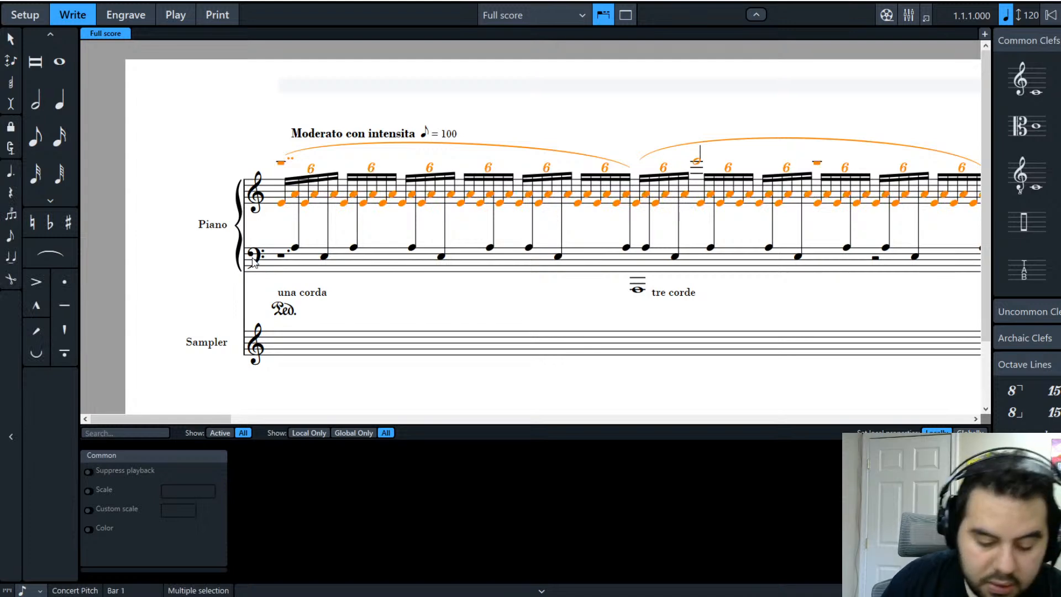
shift+click(253, 262)
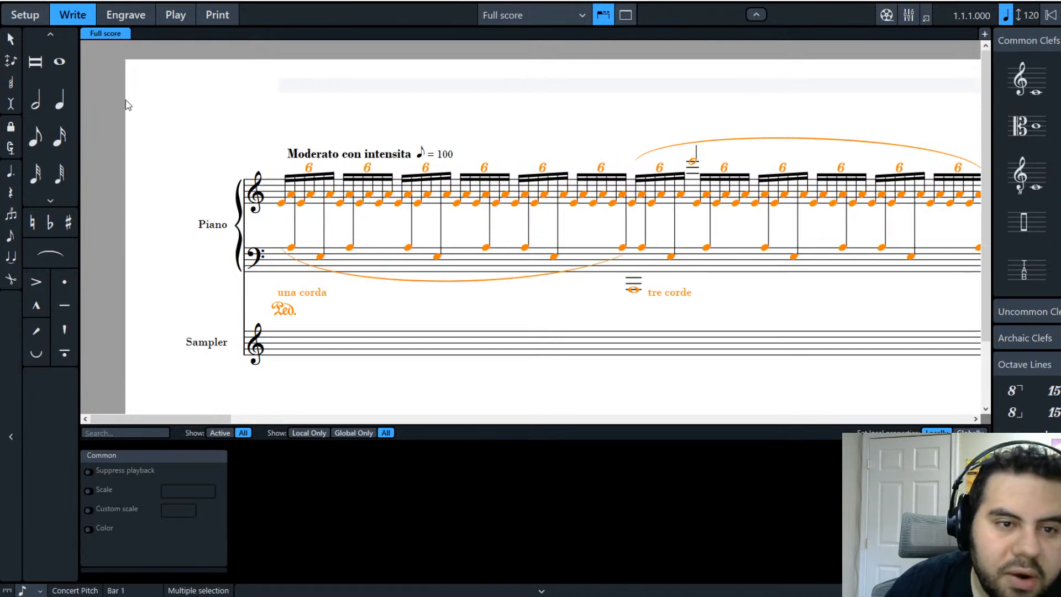
click(151, 335)
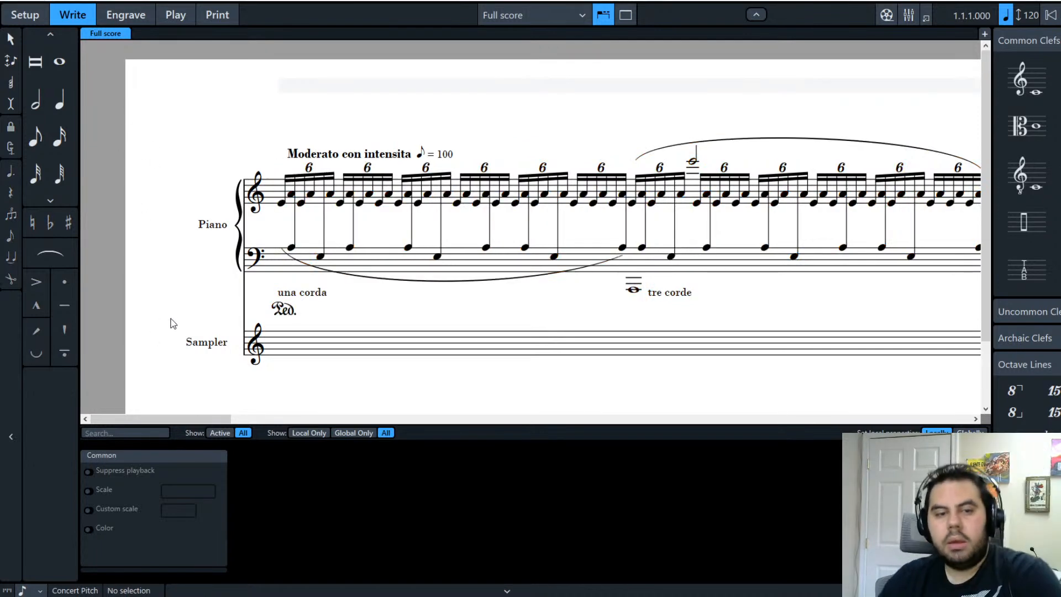
click(290, 248)
click(320, 256)
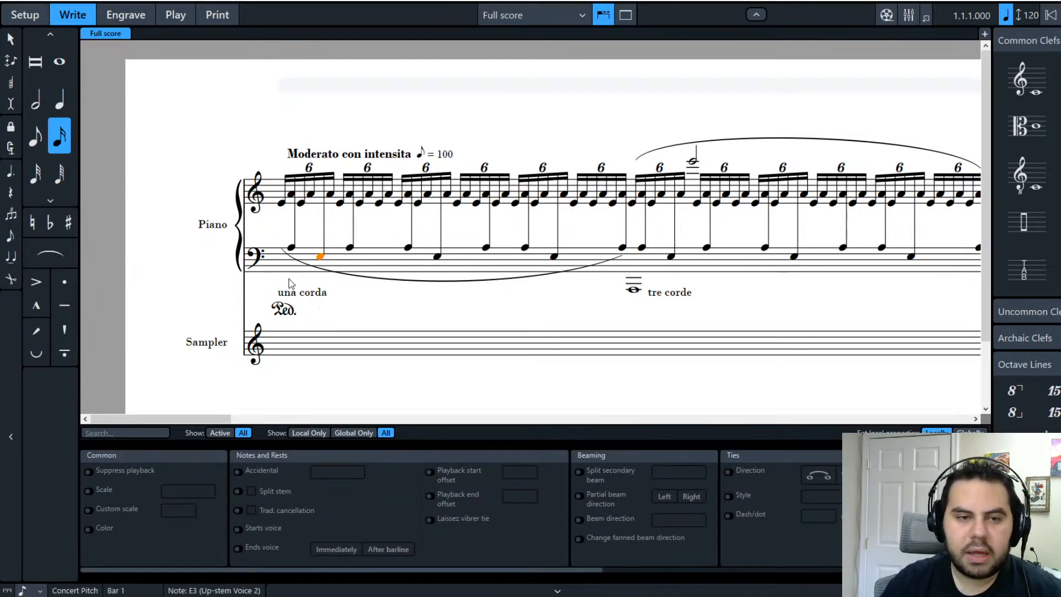
Step: Raise the first four bass-staff E3 notes an octave to E4
click(291, 248)
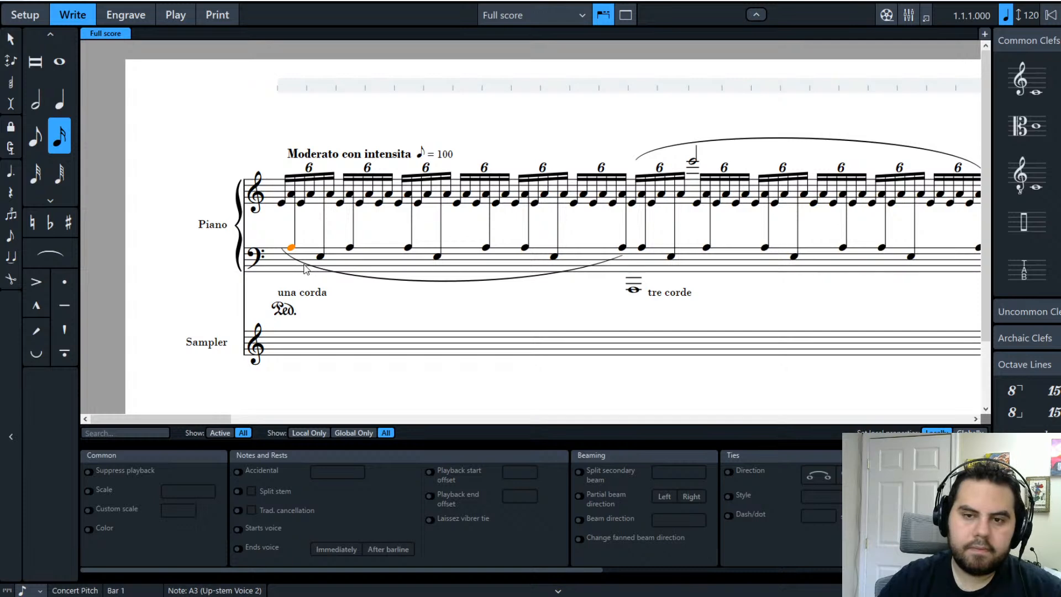
click(322, 258)
key(ctrl+alt+Up)
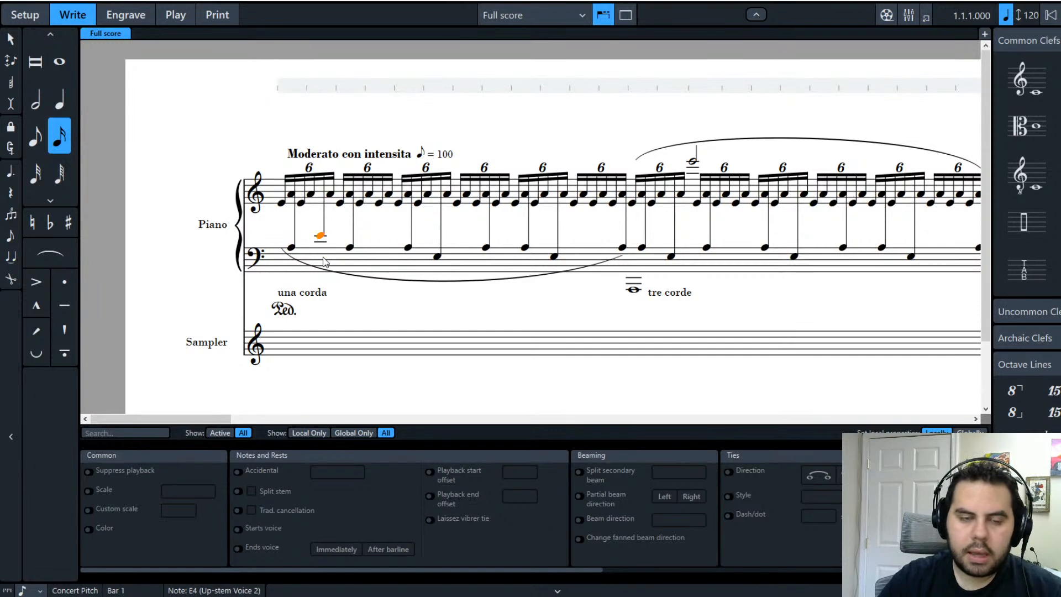
click(437, 258)
key(ctrl+alt+Up)
click(555, 258)
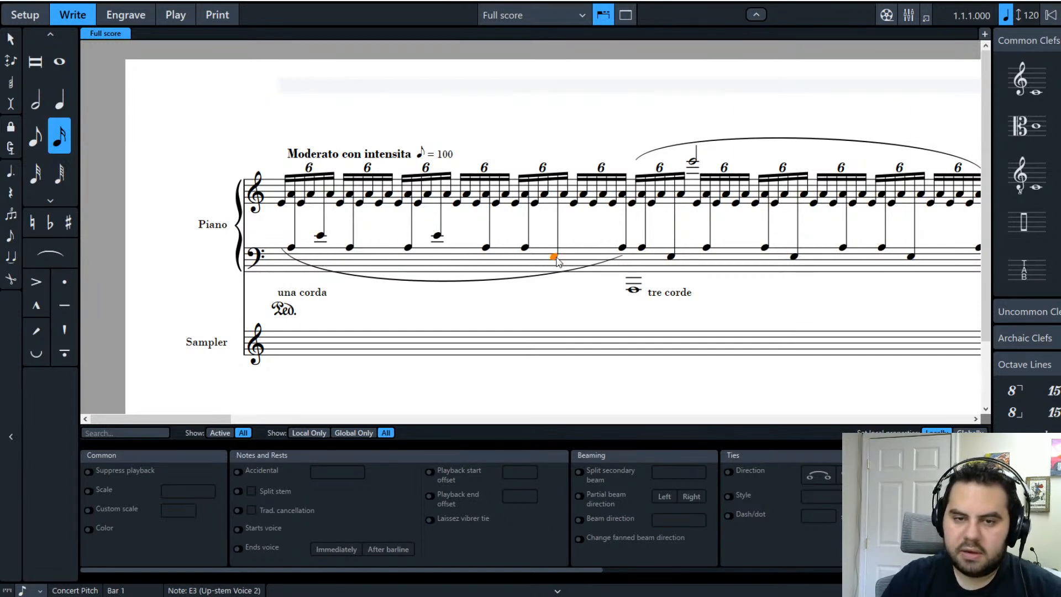
key(ctrl+alt+Up)
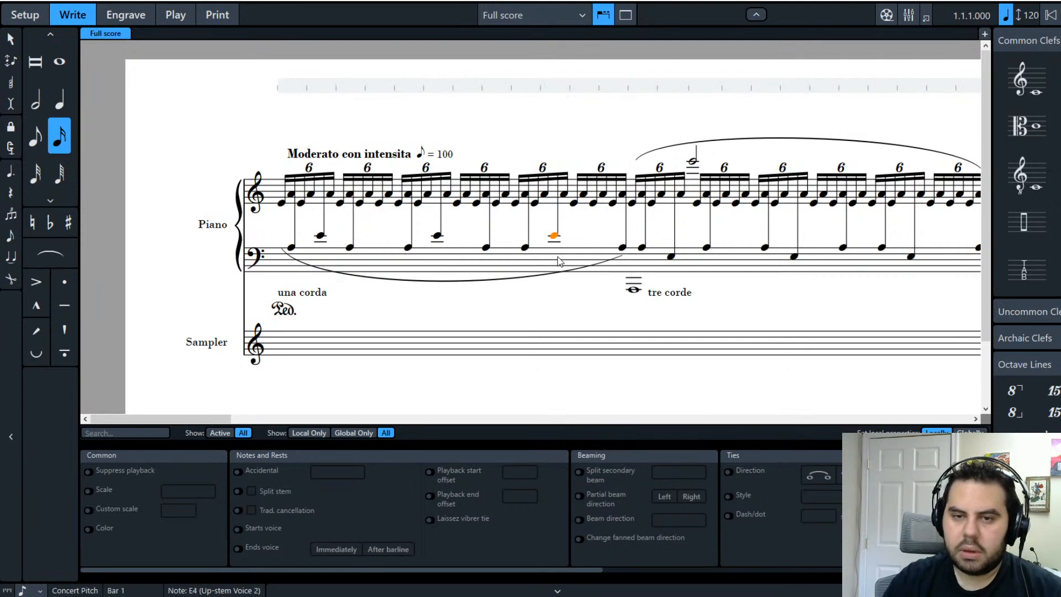
click(671, 257)
key(ctrl+alt+Up)
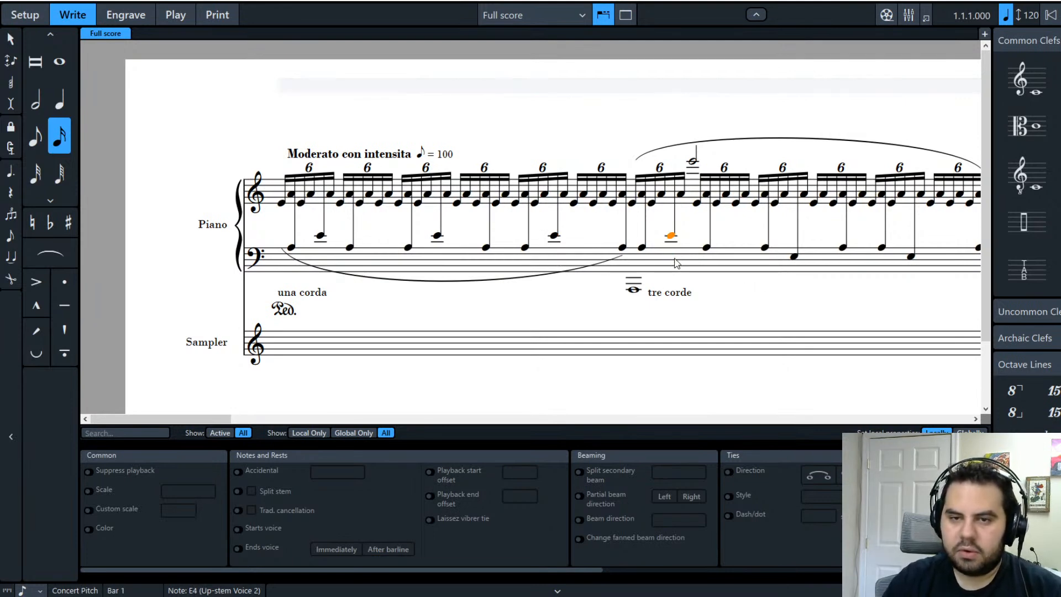
Step: Paste the copied E4 over three more bass E3 notes in the following bars
drag(210, 417, 293, 413)
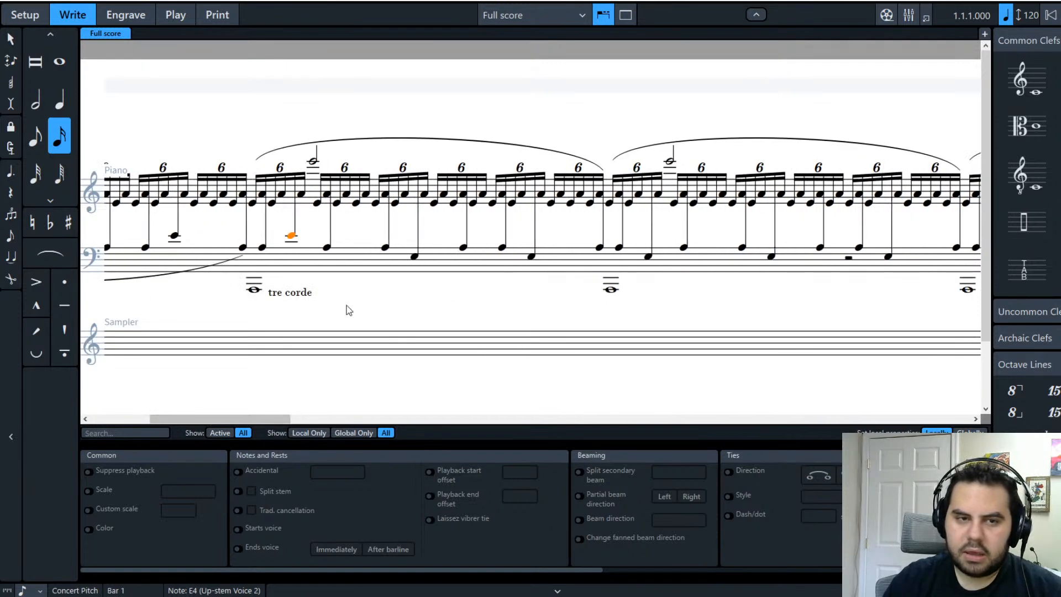
click(531, 258)
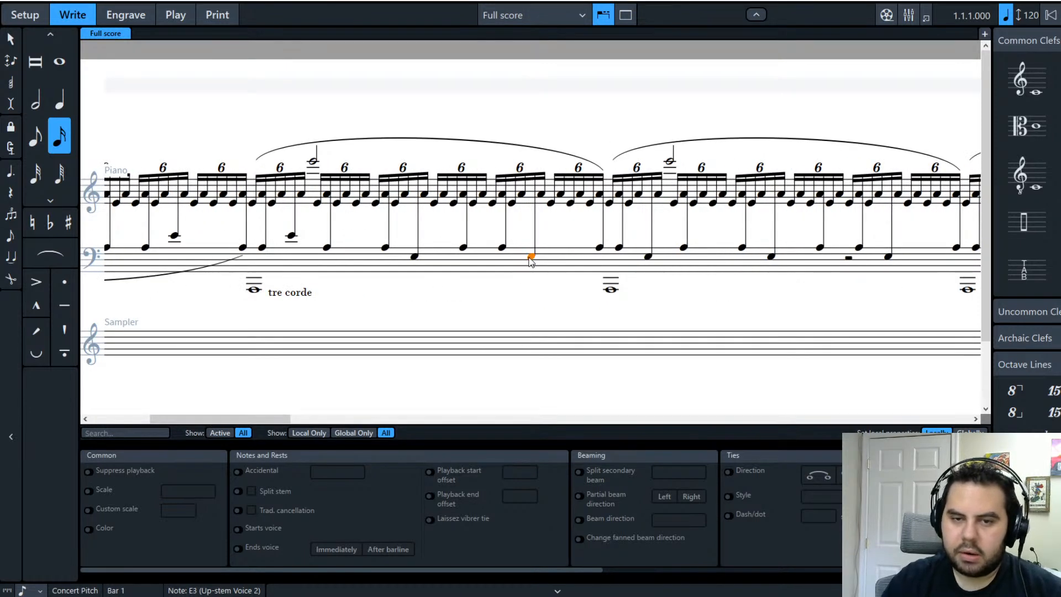
key(ctrl+v)
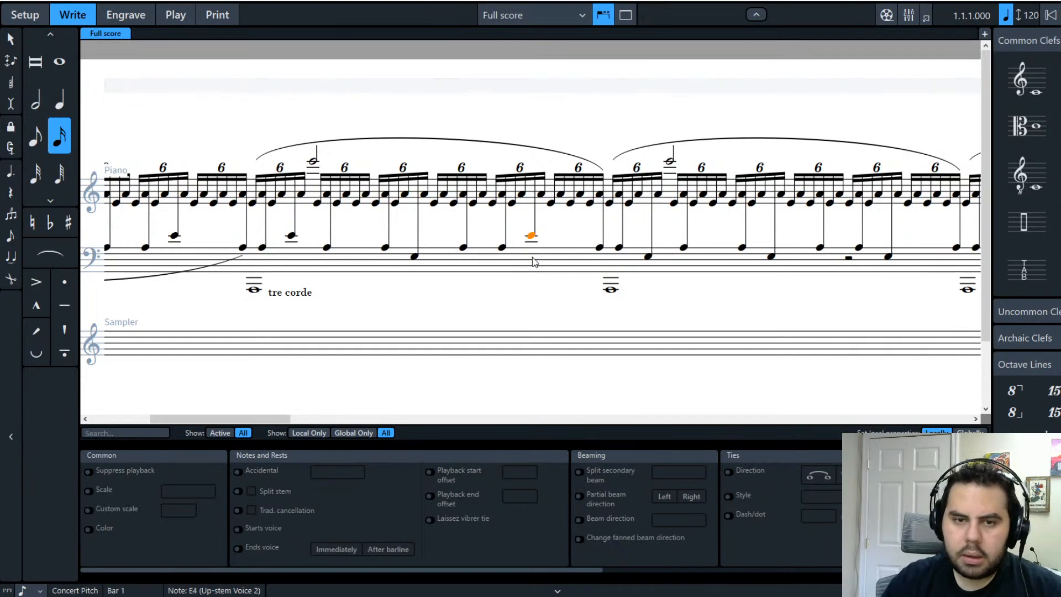
click(647, 258)
key(ctrl+v)
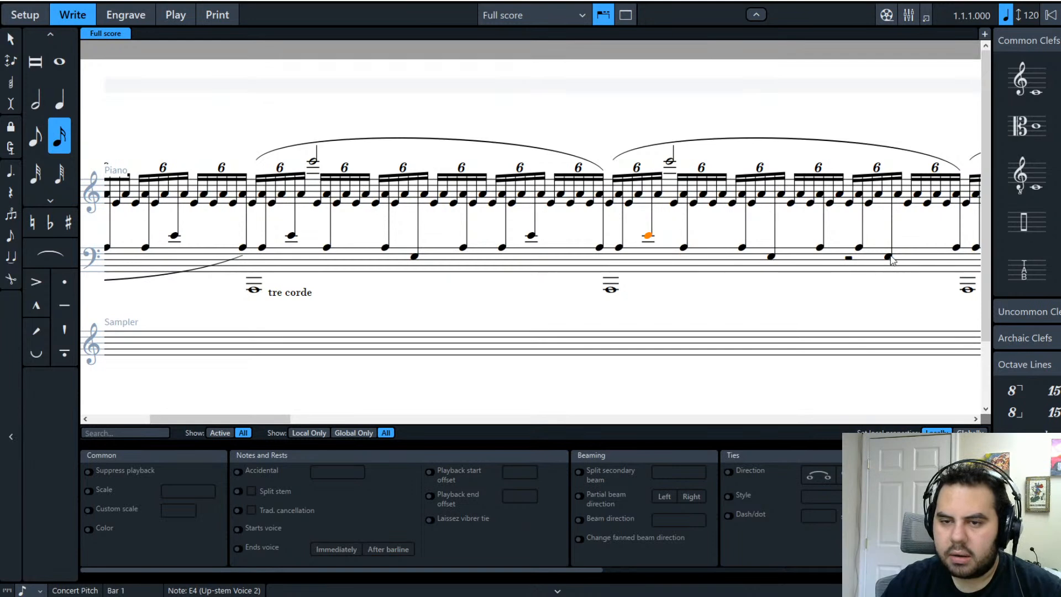
drag(273, 419, 396, 419)
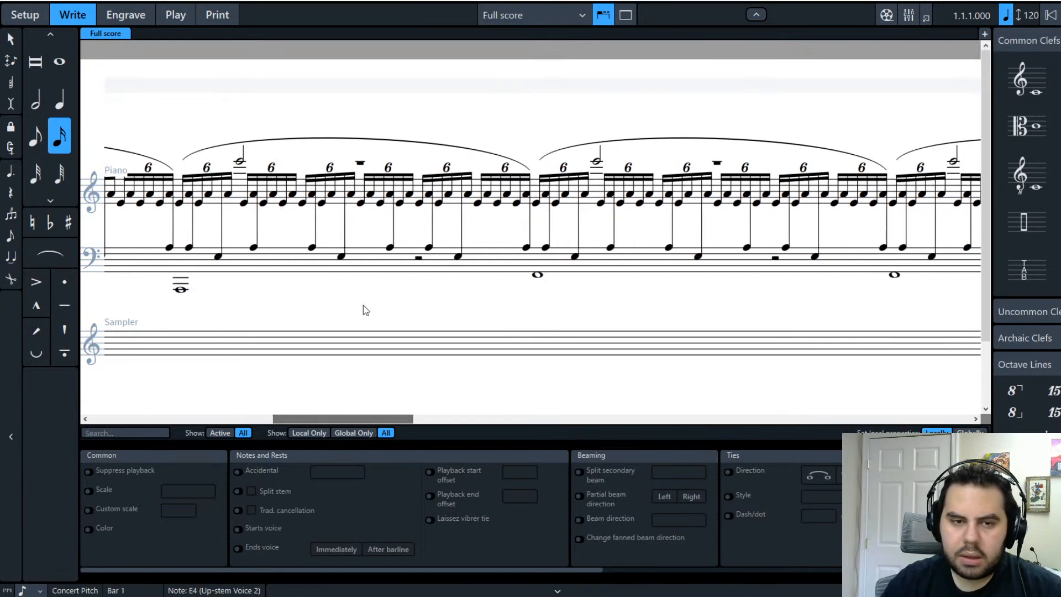
click(341, 257)
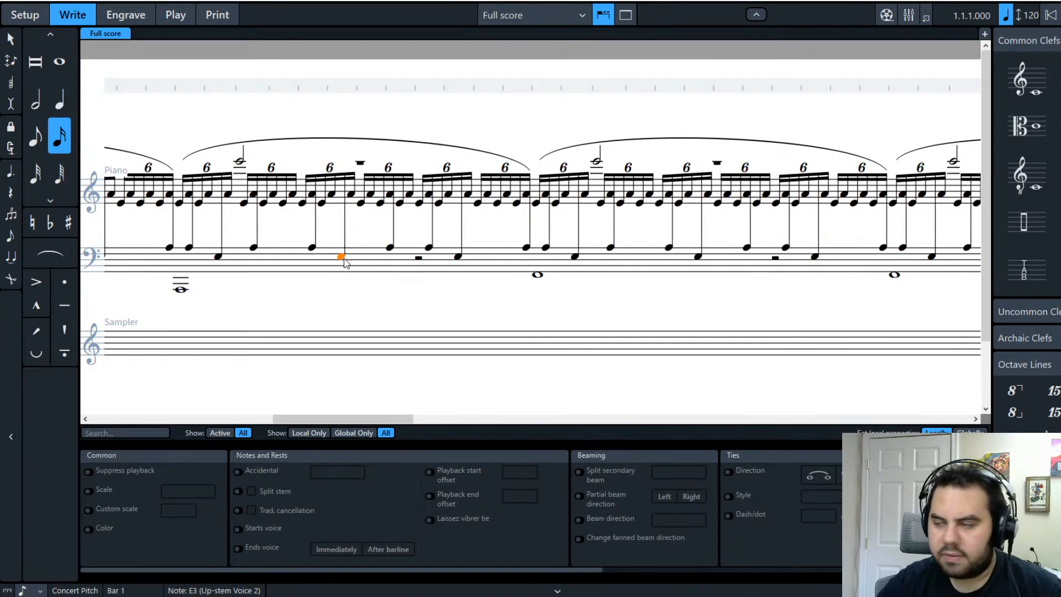
key(ctrl+v)
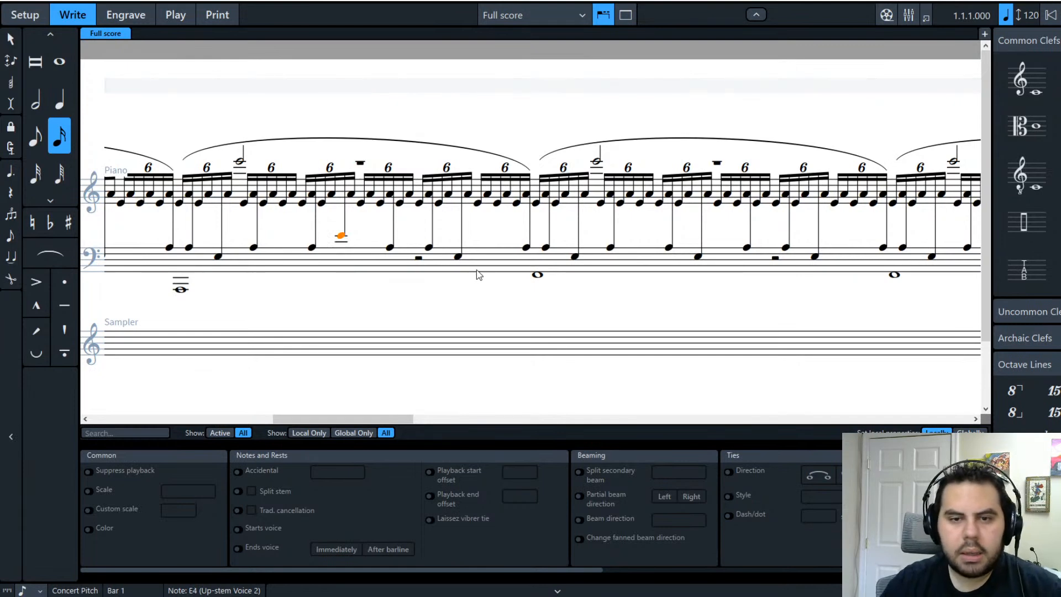
Step: Replace two further bass E3 notes with the copied E4, then clear the selection
click(816, 258)
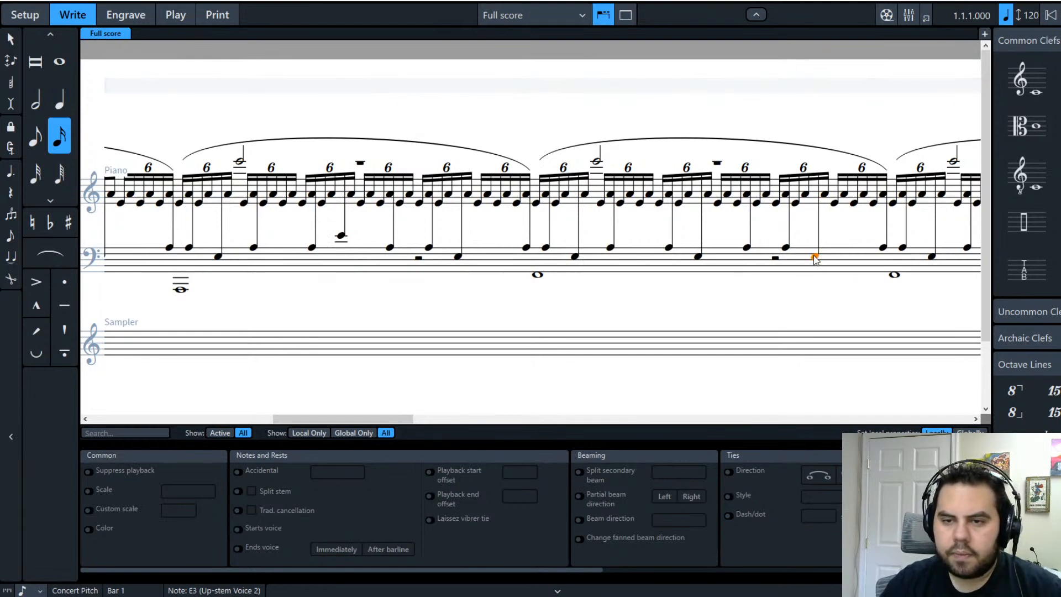
key(ctrl+v)
drag(380, 419, 474, 419)
click(573, 257)
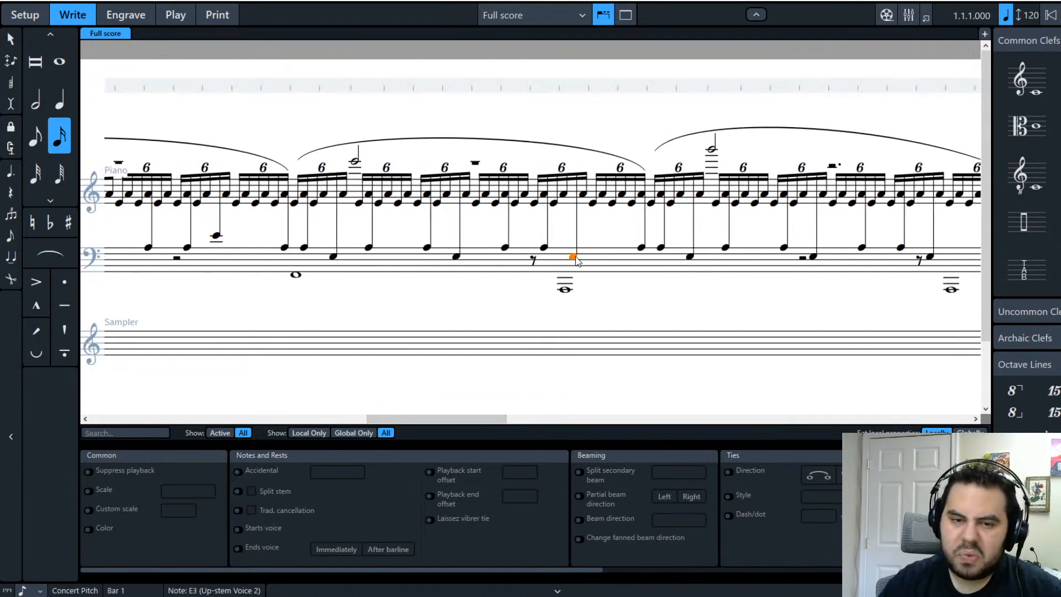
key(ctrl+v)
click(534, 261)
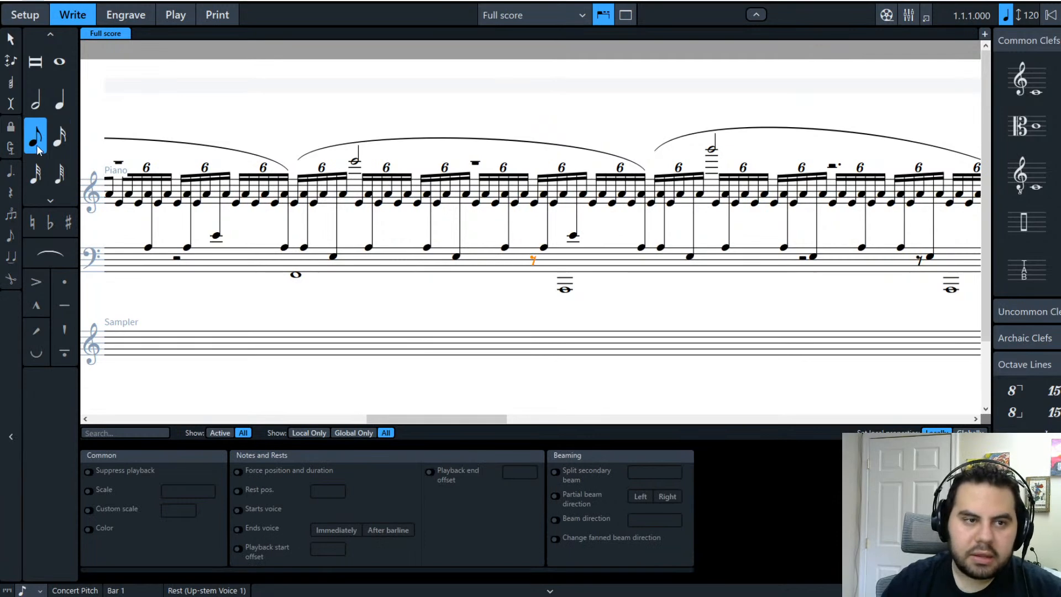
click(101, 105)
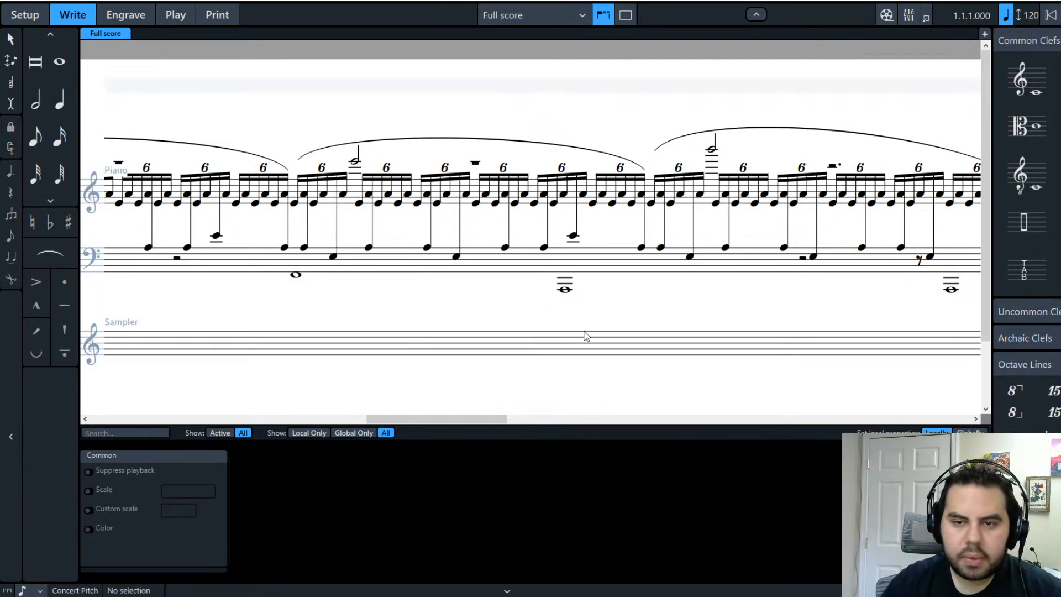
Step: Delete a stray rest from the treble staff and one from the bass staff
click(804, 259)
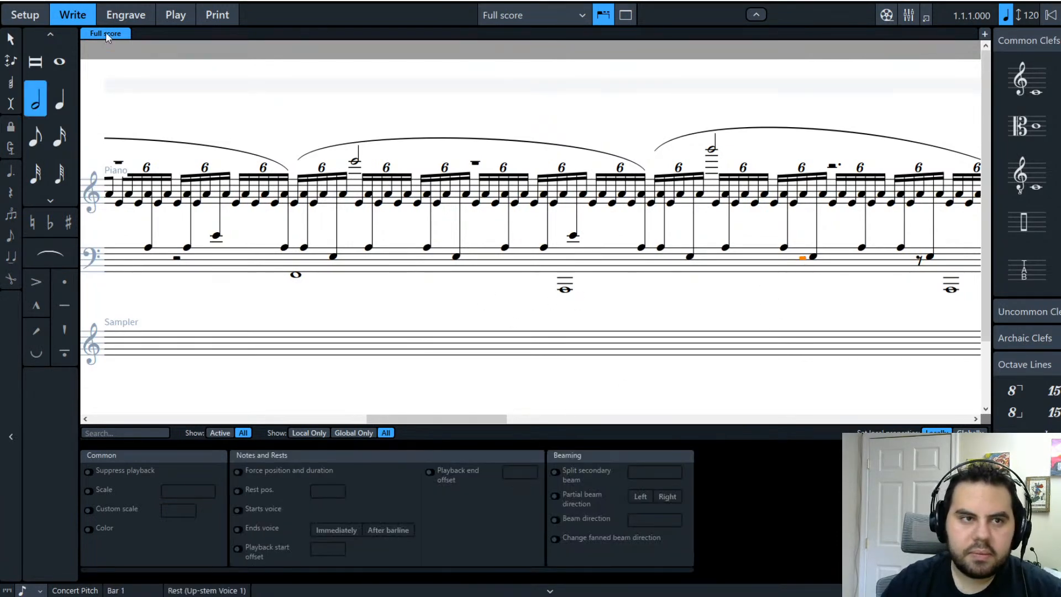
click(97, 102)
click(832, 165)
ctrl+click(919, 259)
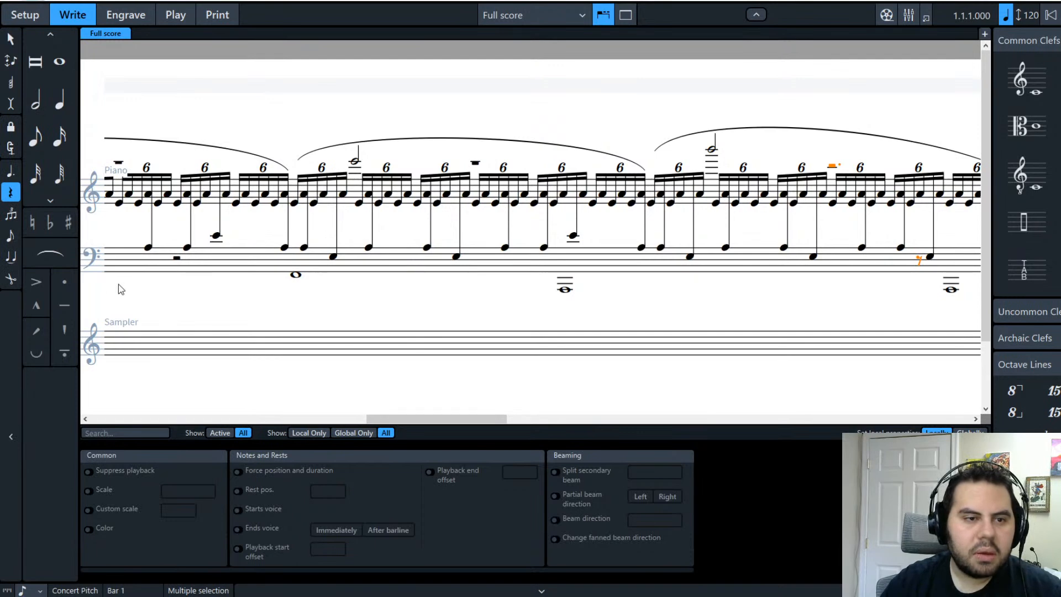
key(Delete)
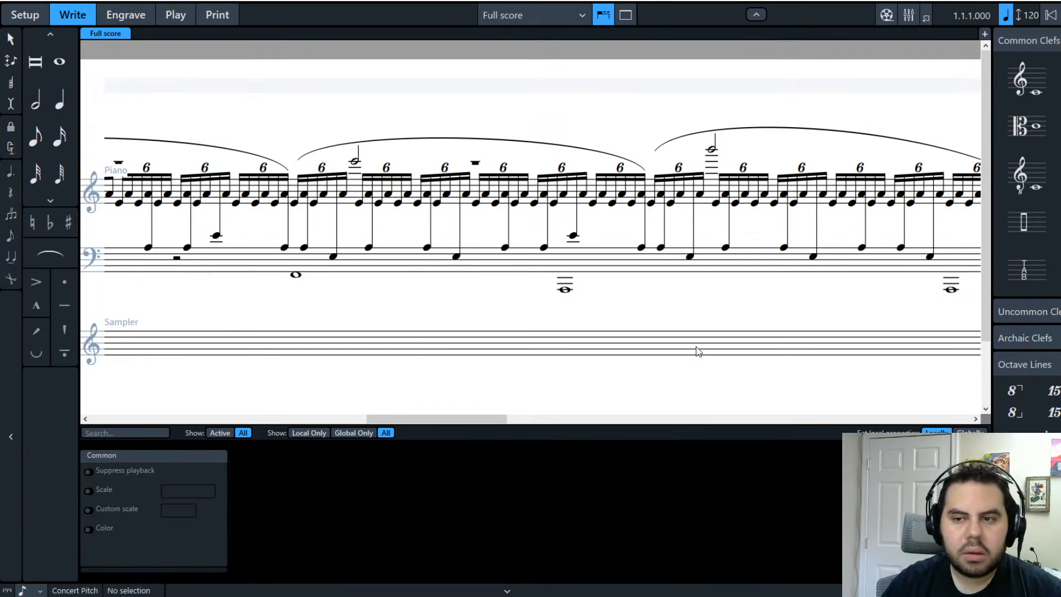
Step: Delete another pair of treble and bass rests in later bars
drag(394, 419, 443, 420)
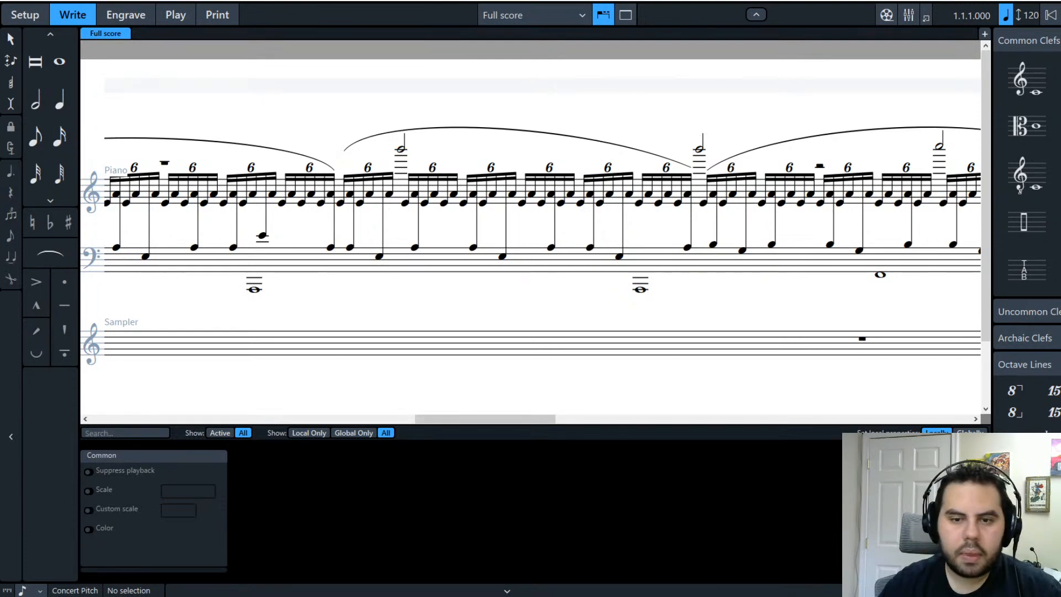
drag(501, 419, 616, 416)
click(384, 259)
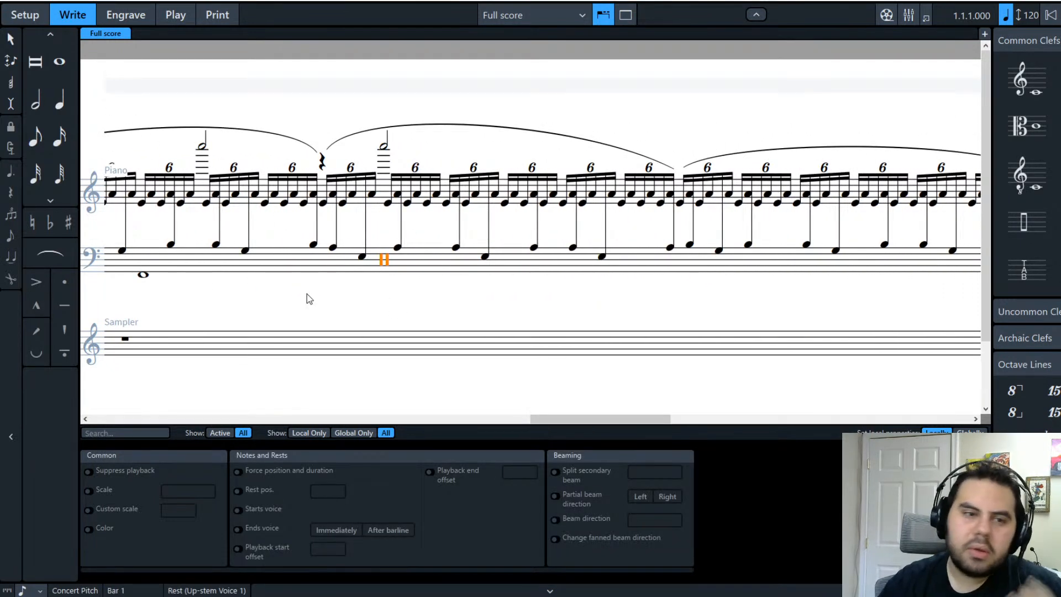
ctrl+click(322, 163)
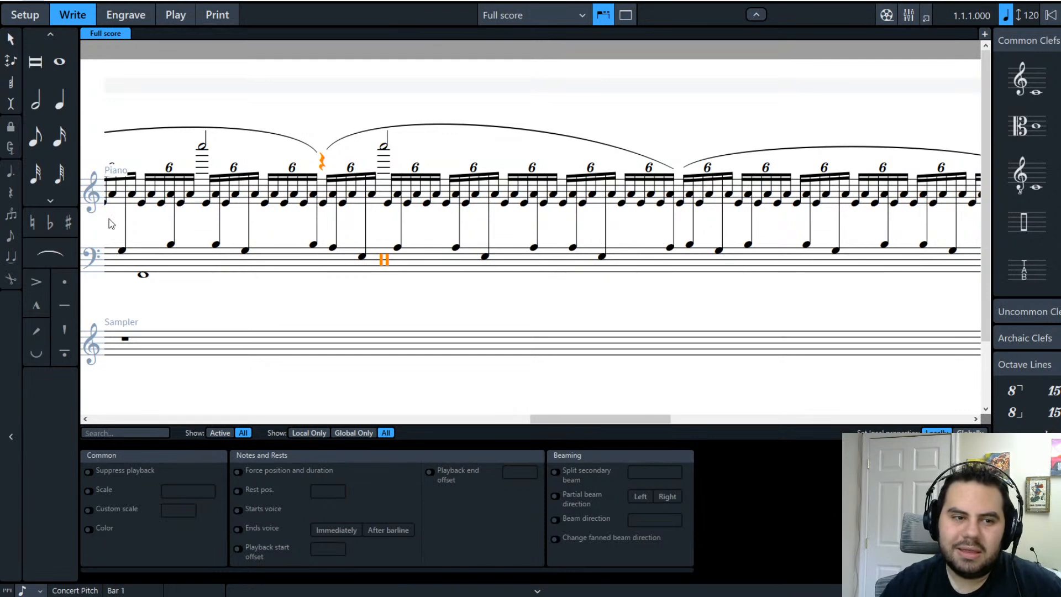
key(Delete)
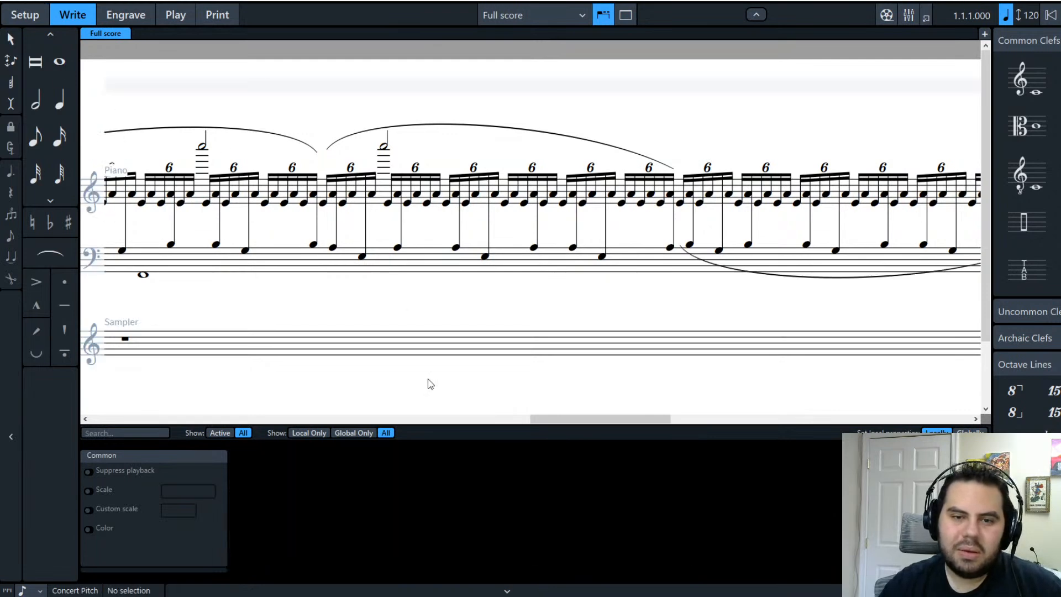
Step: Select two bass-staff rests near the end of the piece
drag(611, 421, 946, 399)
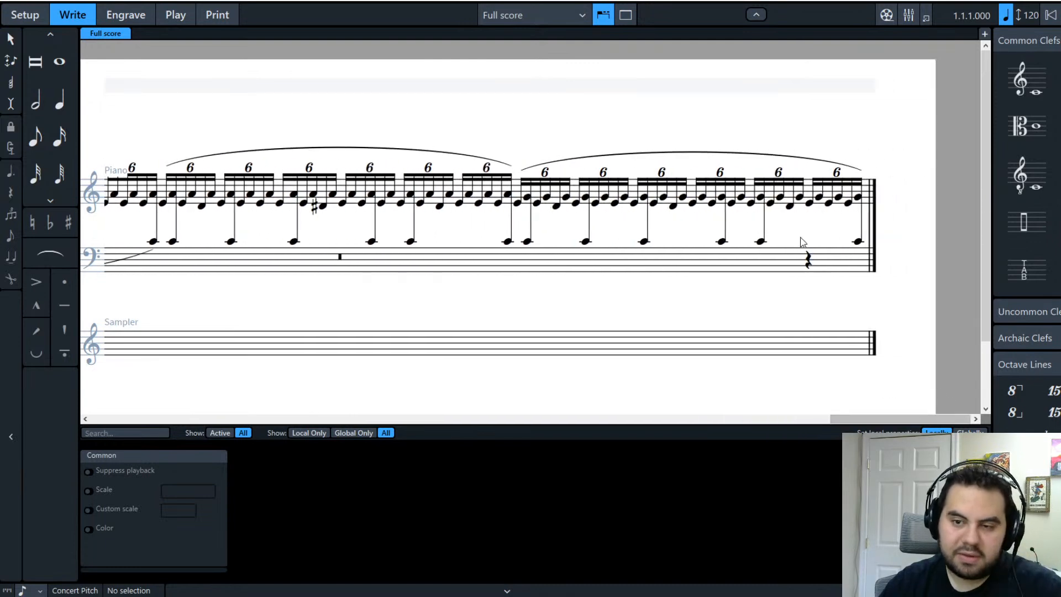
click(809, 261)
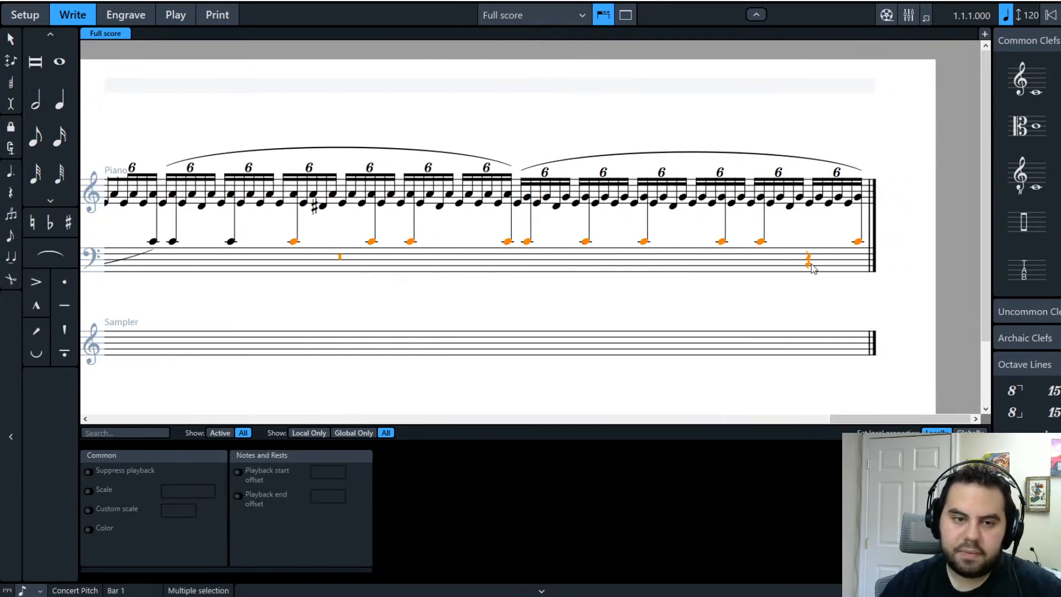
ctrl+click(339, 257)
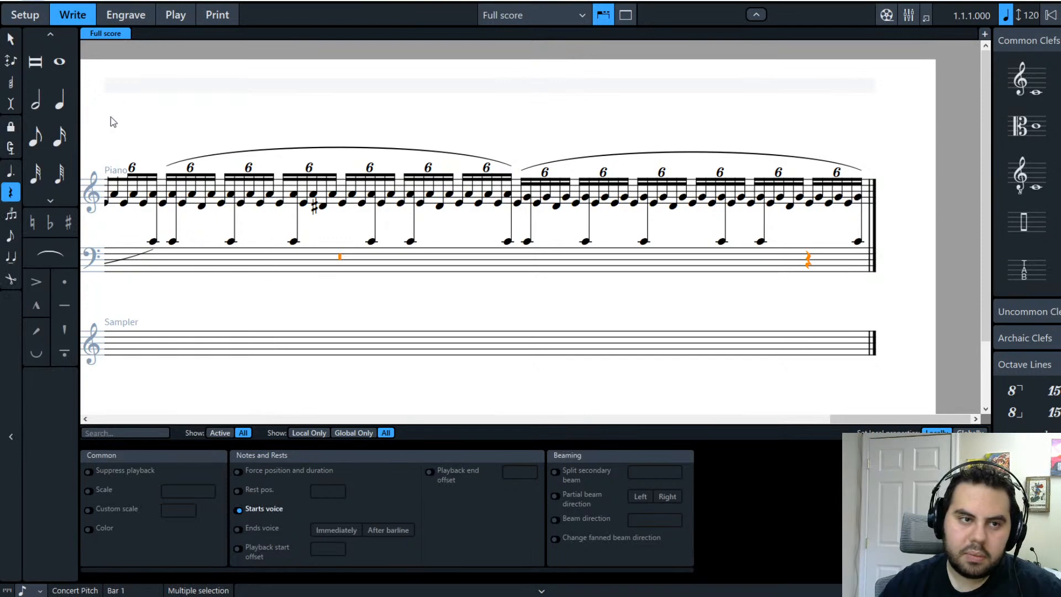
key(Escape)
drag(884, 419, 359, 441)
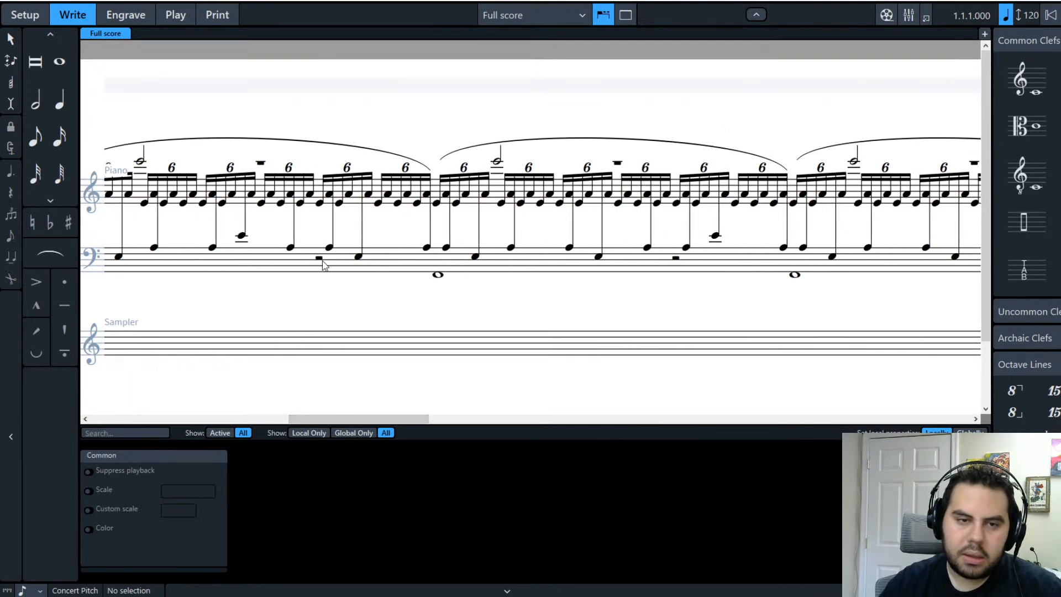
Step: Select the bar's notes in both staves, remove the stray rests, and deselect
click(316, 259)
click(247, 261)
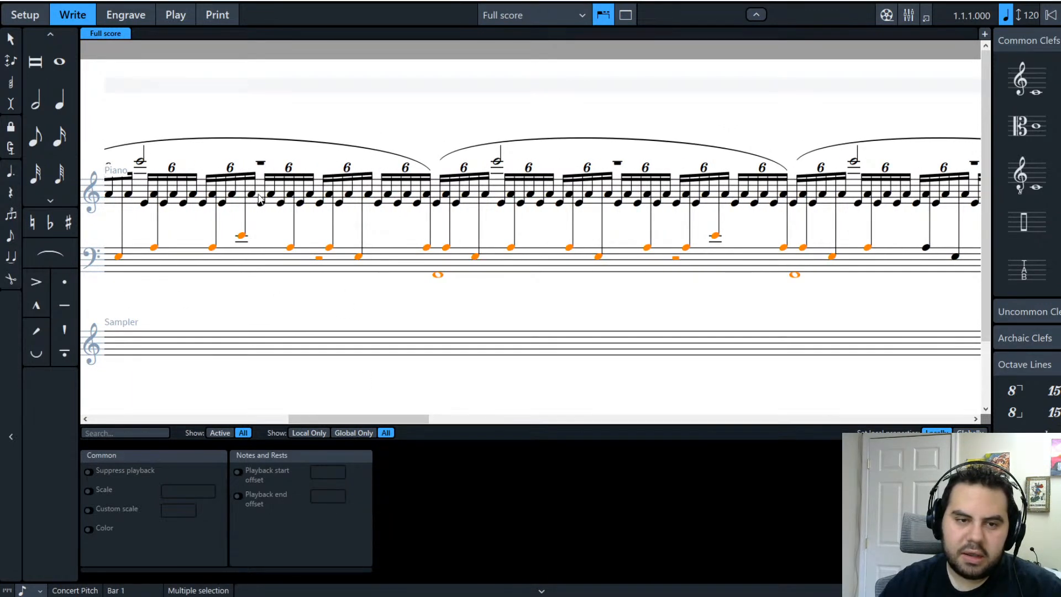
shift+click(257, 193)
mouse_move(389, 420)
mouse_down()
mouse_move(199, 423)
mouse_move(912, 423)
mouse_move(396, 422)
mouse_up()
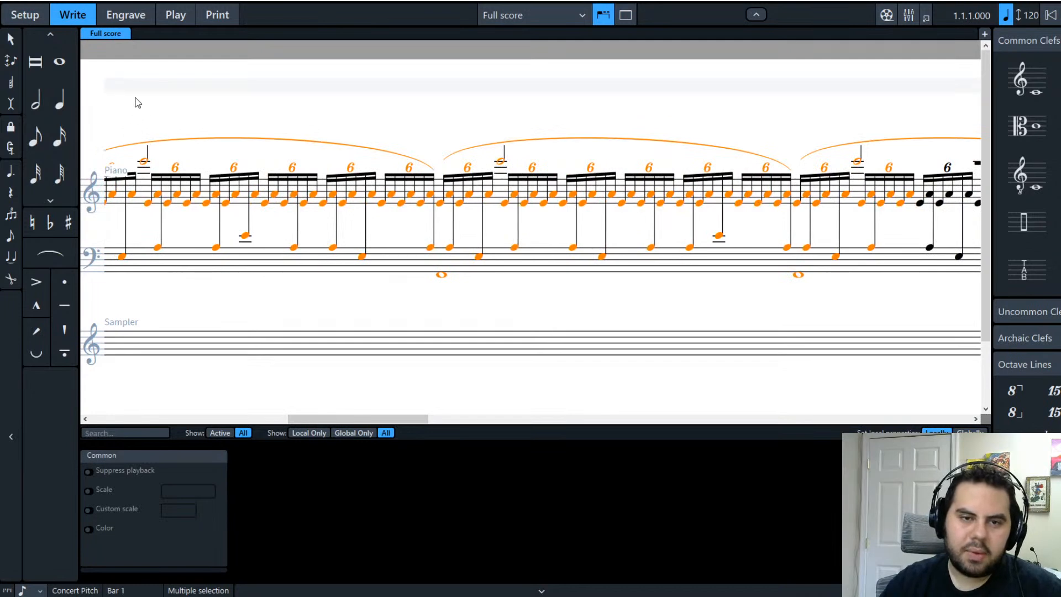
click(442, 313)
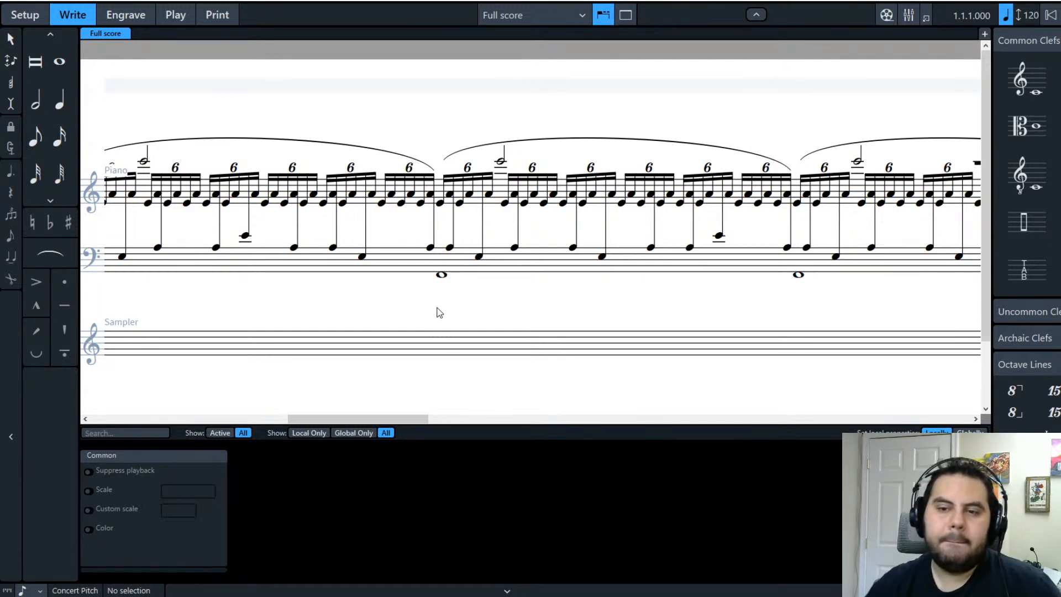
Step: Delete five ledger-line E4 notes above the bass staff in the opening bars
drag(353, 416, 104, 360)
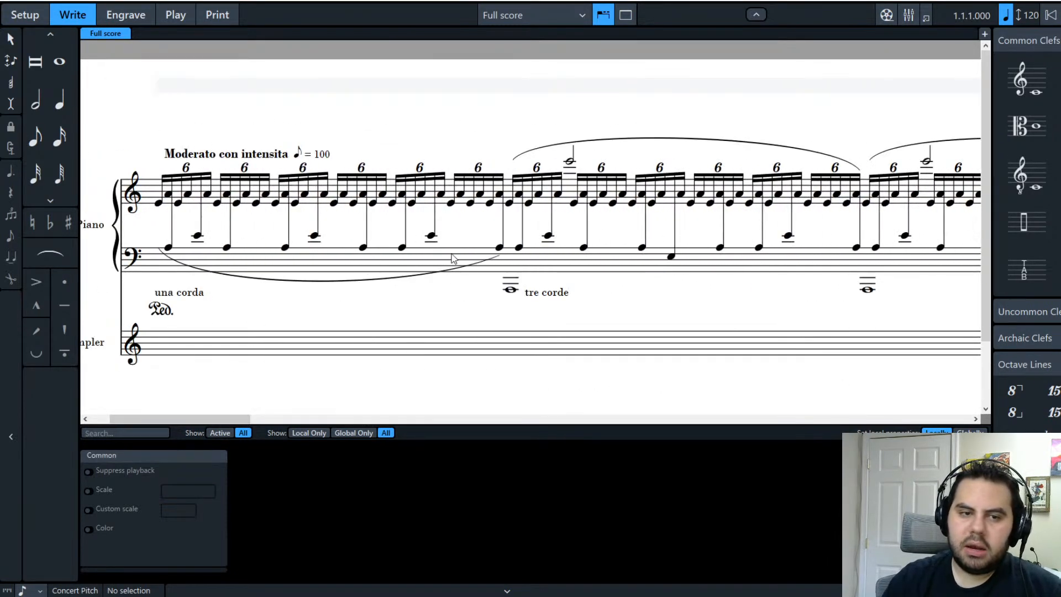
click(198, 236)
ctrl+click(313, 237)
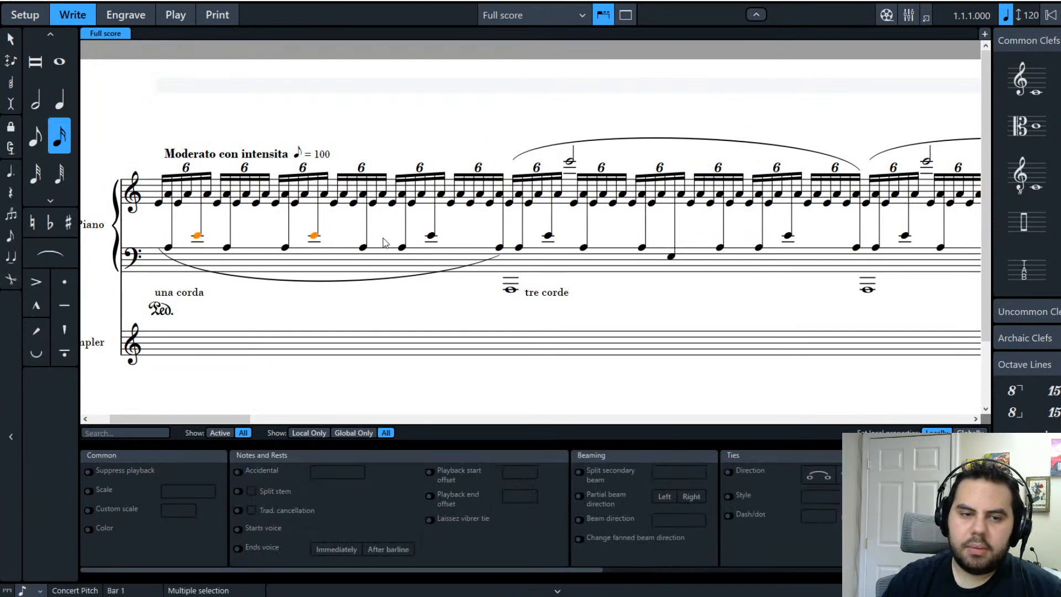
ctrl+click(431, 236)
ctrl+click(548, 237)
ctrl+click(789, 237)
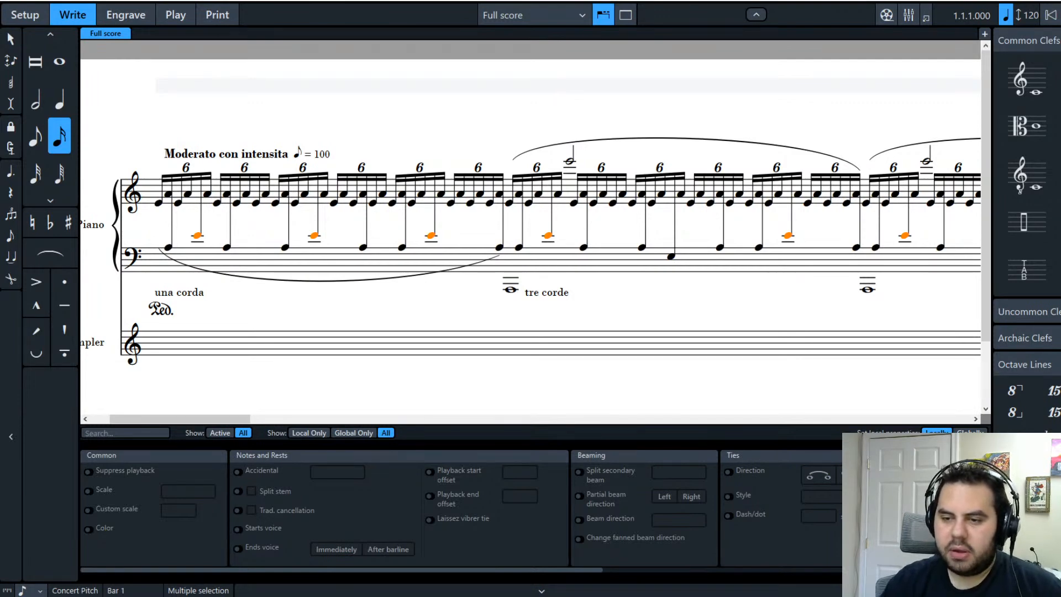
key(Delete)
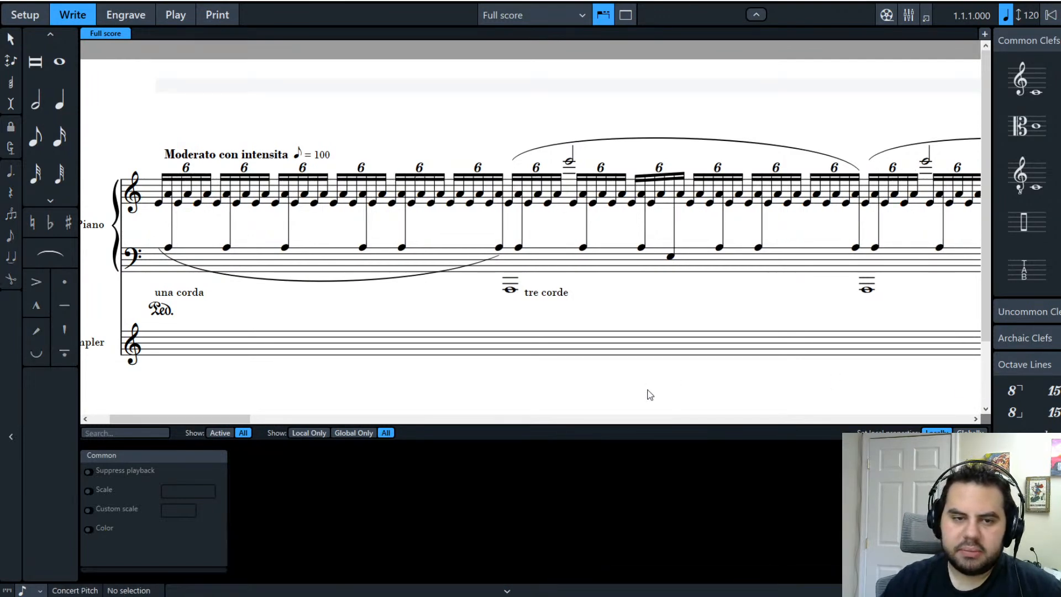
Step: Move two later ledger-line notes up into the treble staff
drag(222, 419, 327, 384)
click(379, 236)
ctrl+click(621, 236)
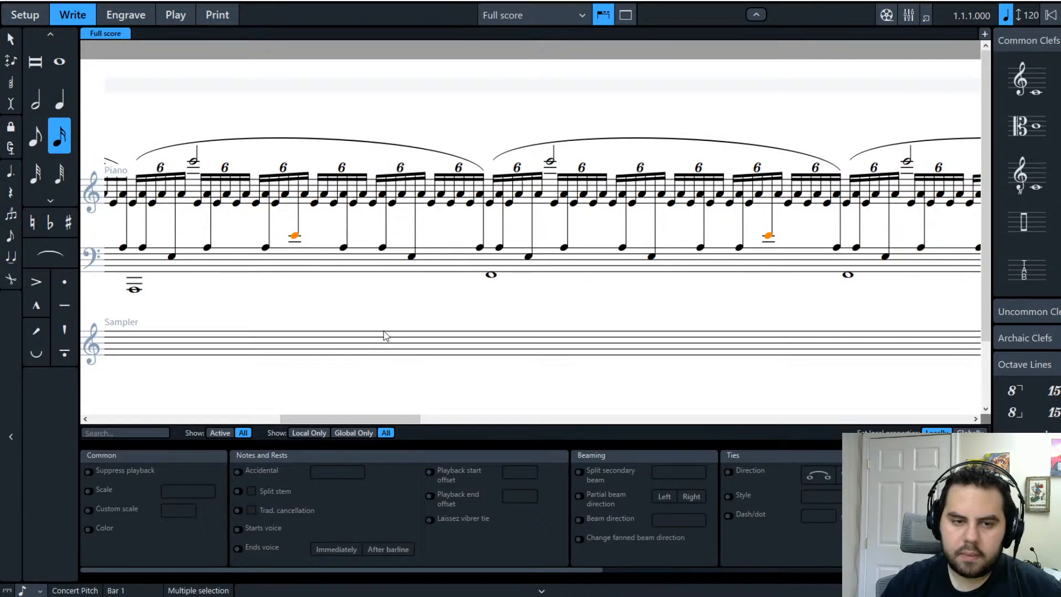
key(n)
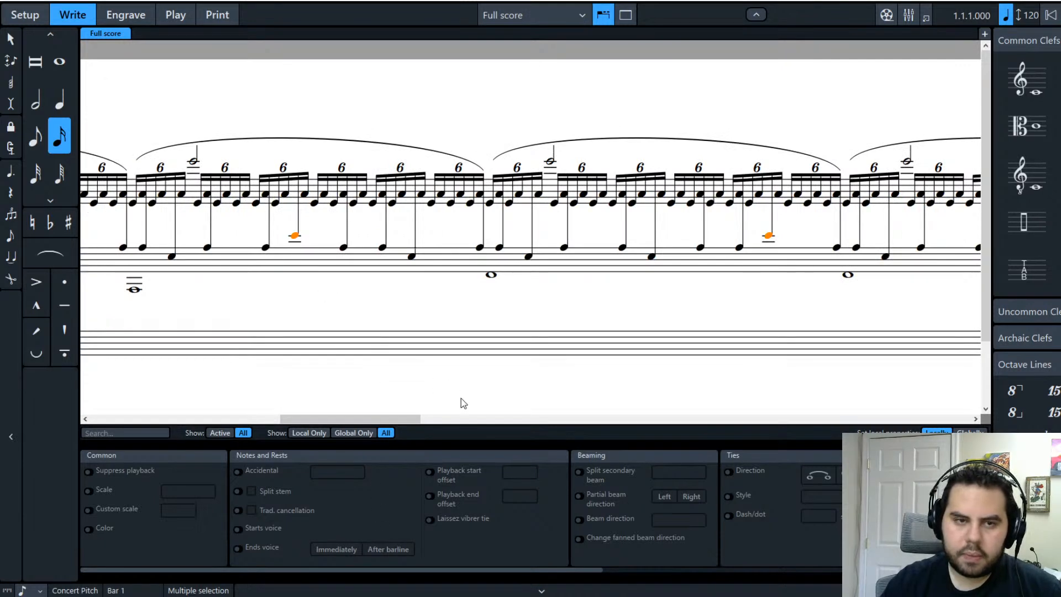
click(375, 392)
drag(386, 418, 166, 393)
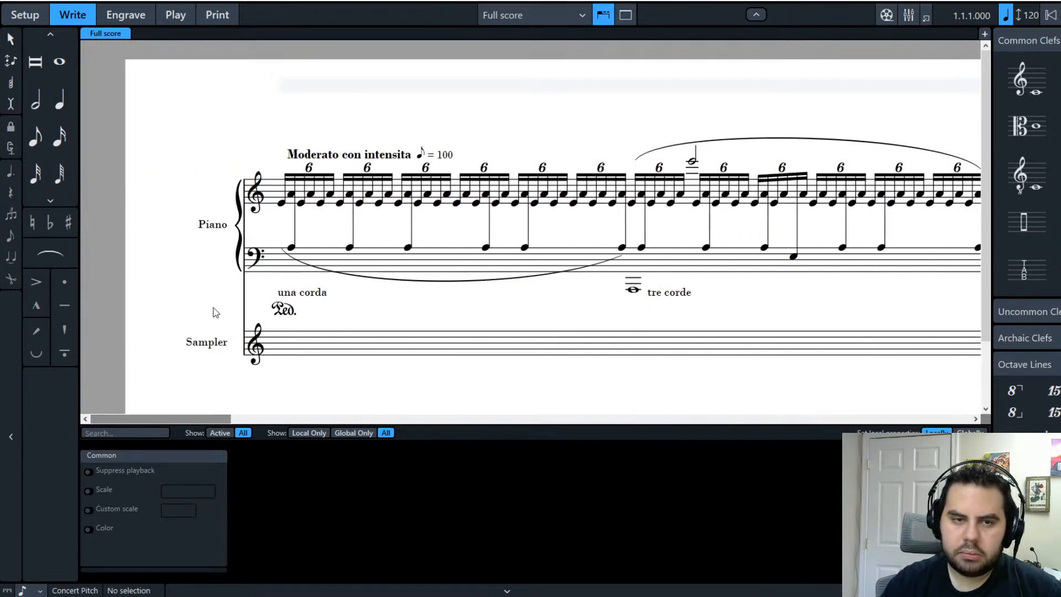
Step: Play the score from the beginning through to the final bars, then stop playback
click(1051, 15)
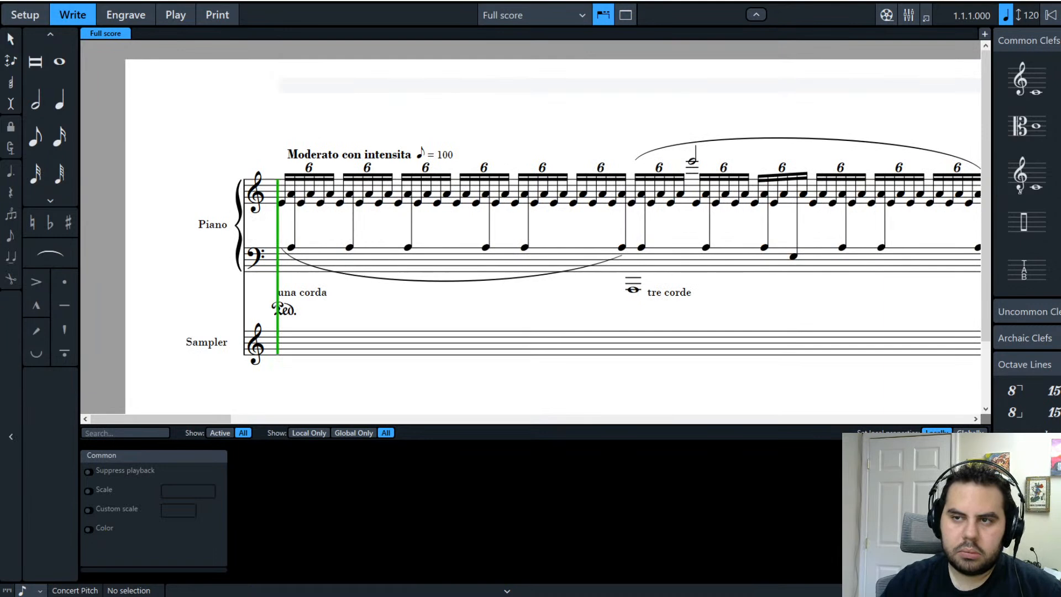
key(space)
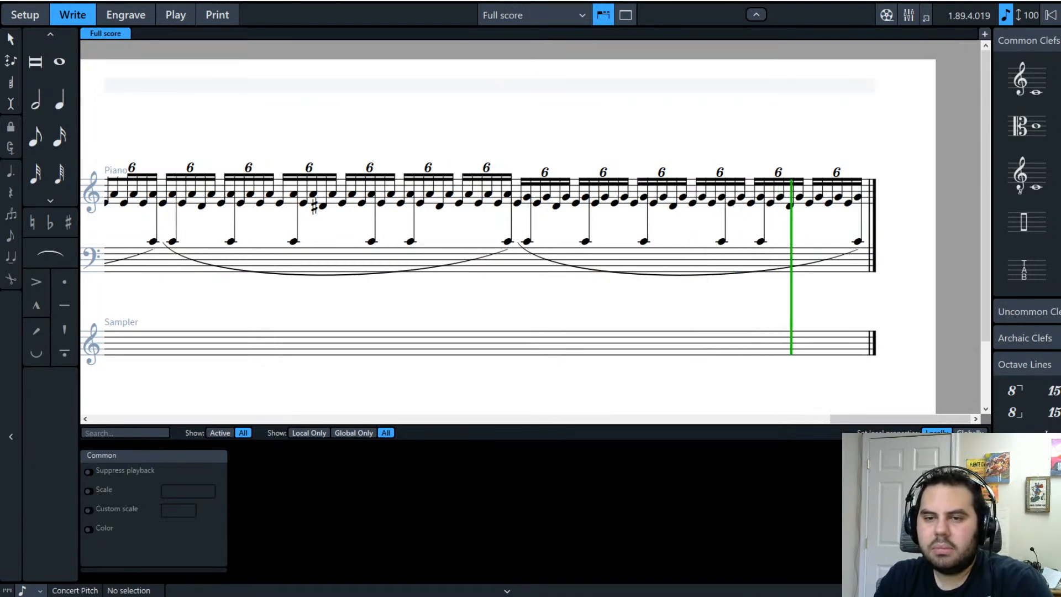
key(space)
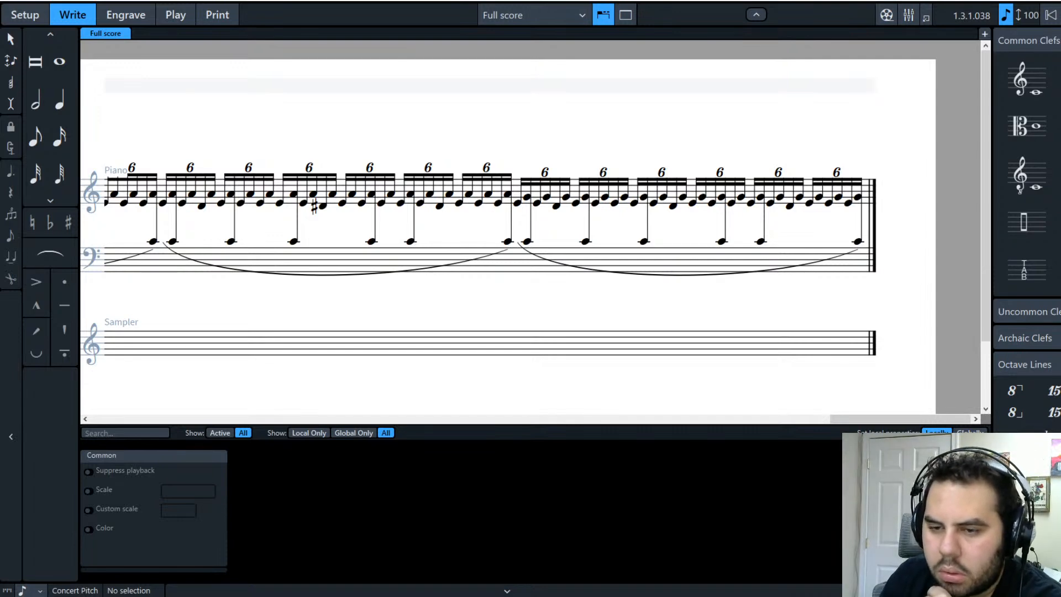
Step: Delete the Ped. sustain line and the una corda / tre corde marking from the opening bars
click(138, 419)
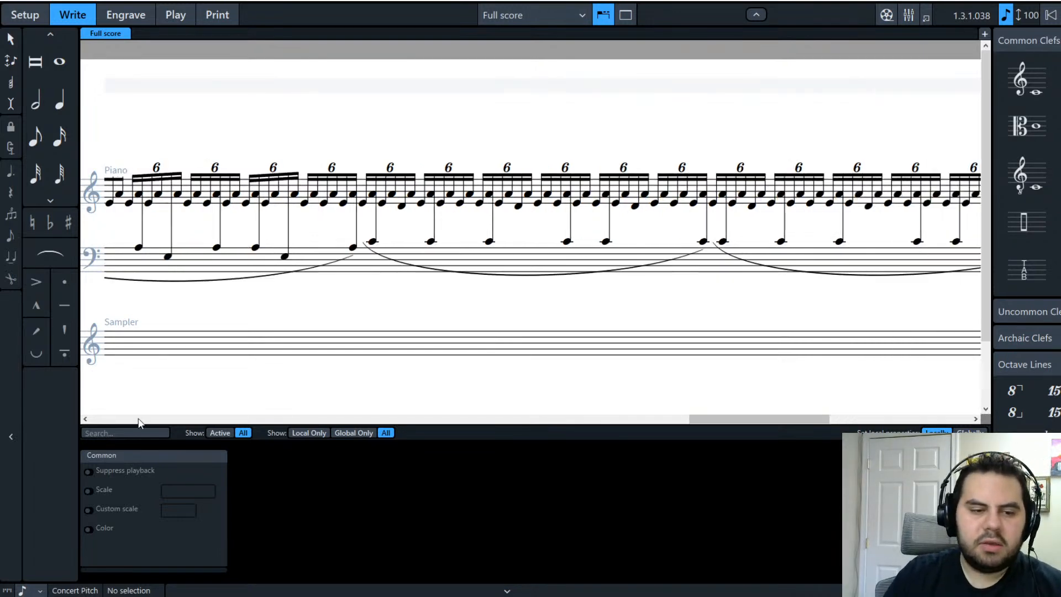
drag(699, 419, 112, 422)
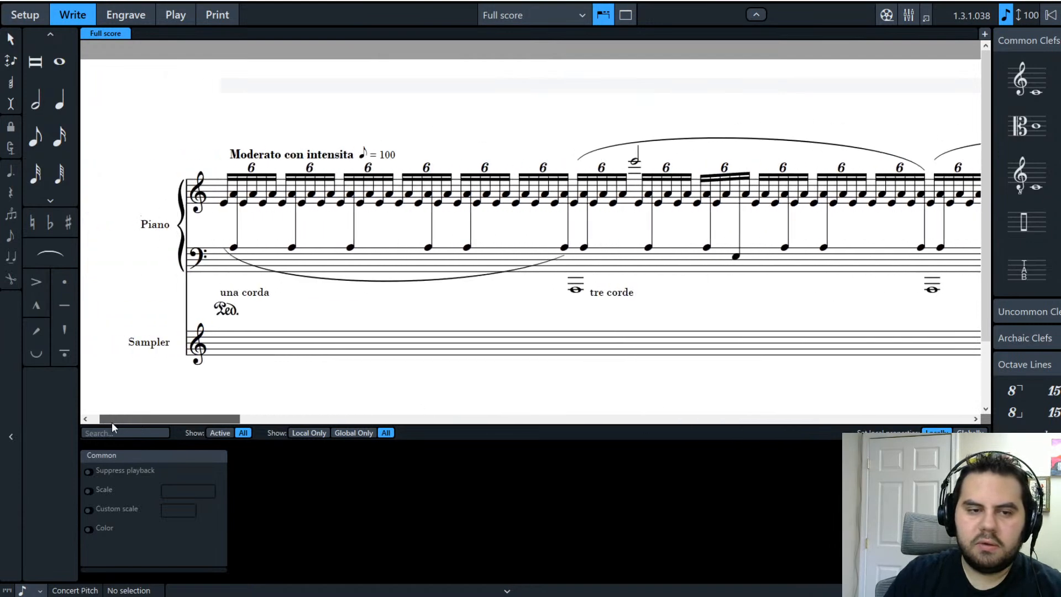
click(241, 311)
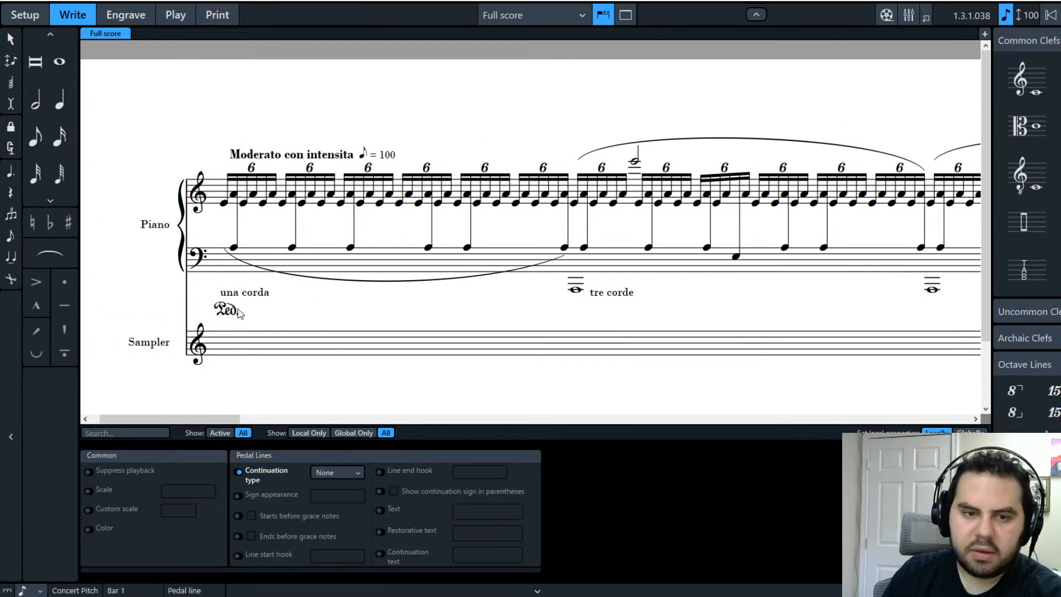
key(Delete)
click(243, 297)
key(Delete)
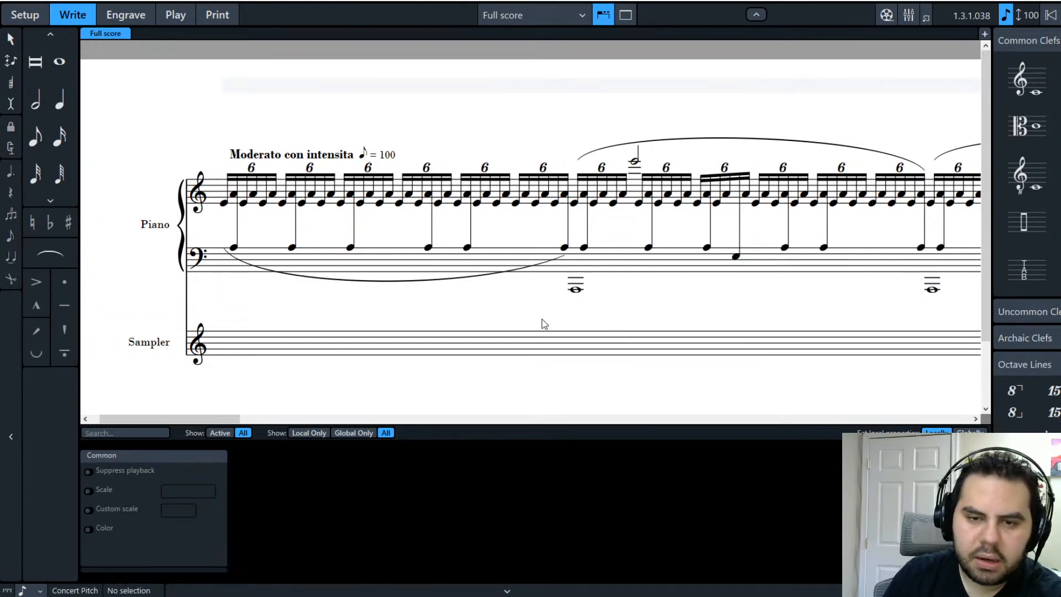
click(225, 203)
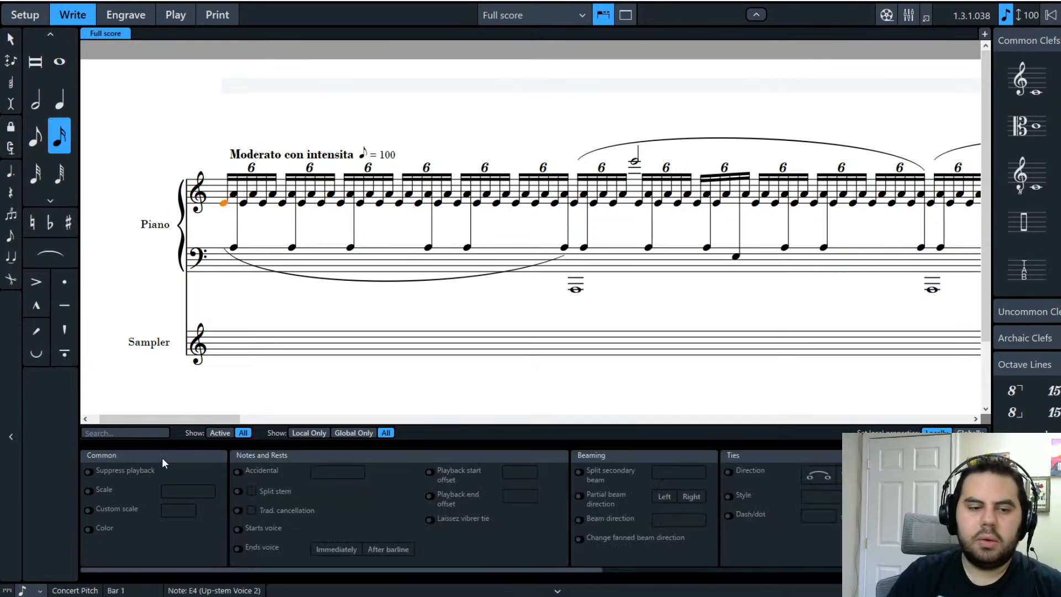
drag(194, 419, 819, 435)
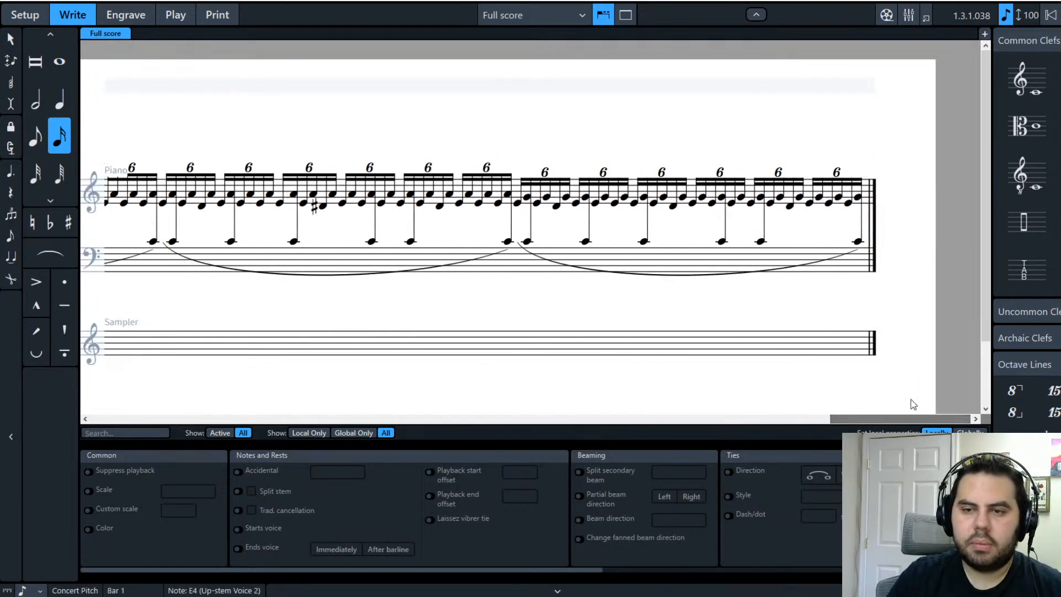
Step: Select the piano music from the last treble and bass notes, then switch to the print preview
click(857, 241)
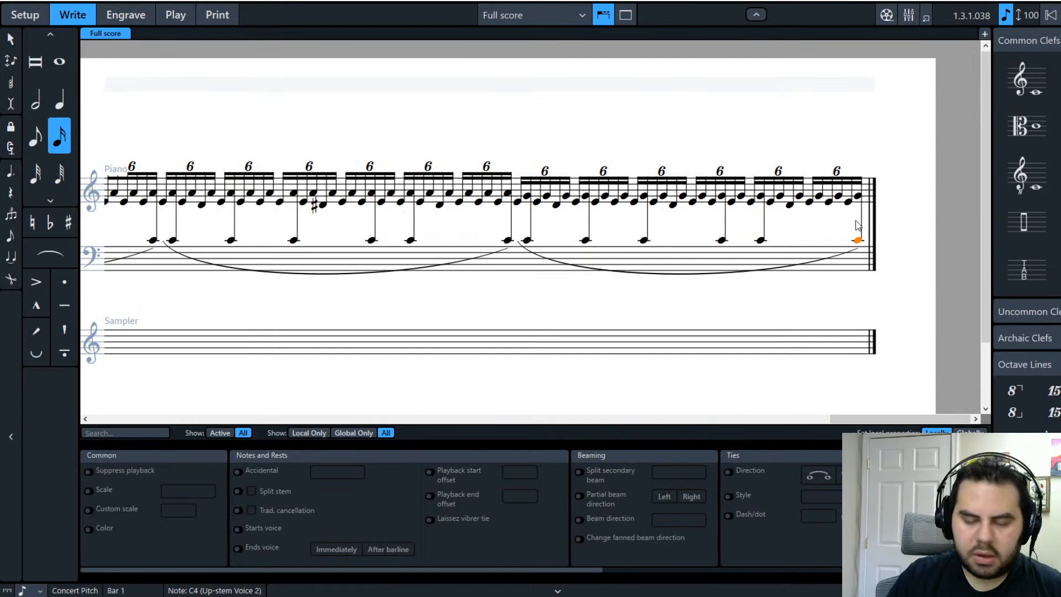
ctrl+click(859, 197)
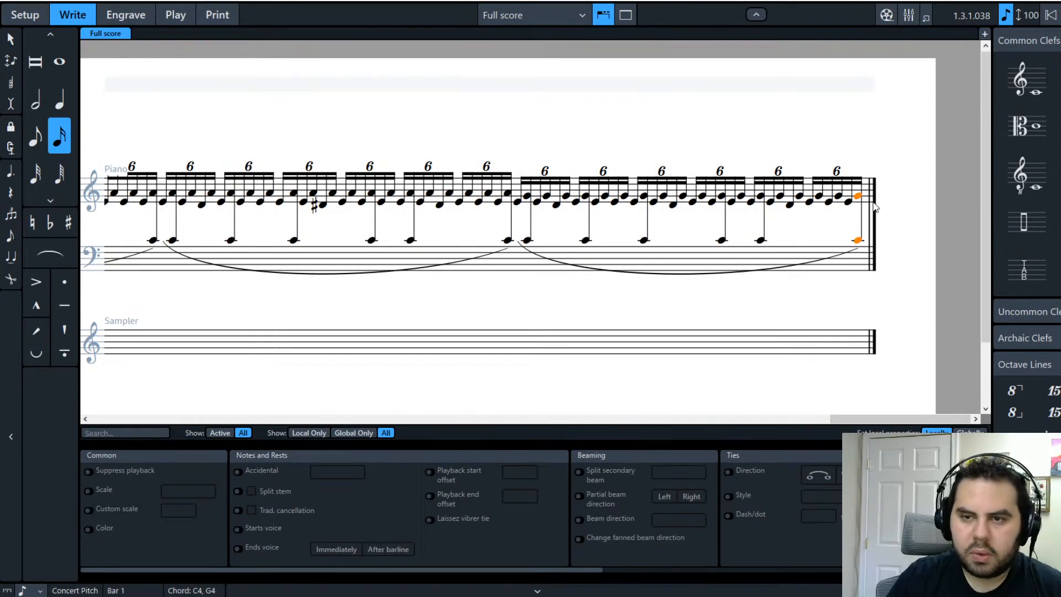
click(866, 200)
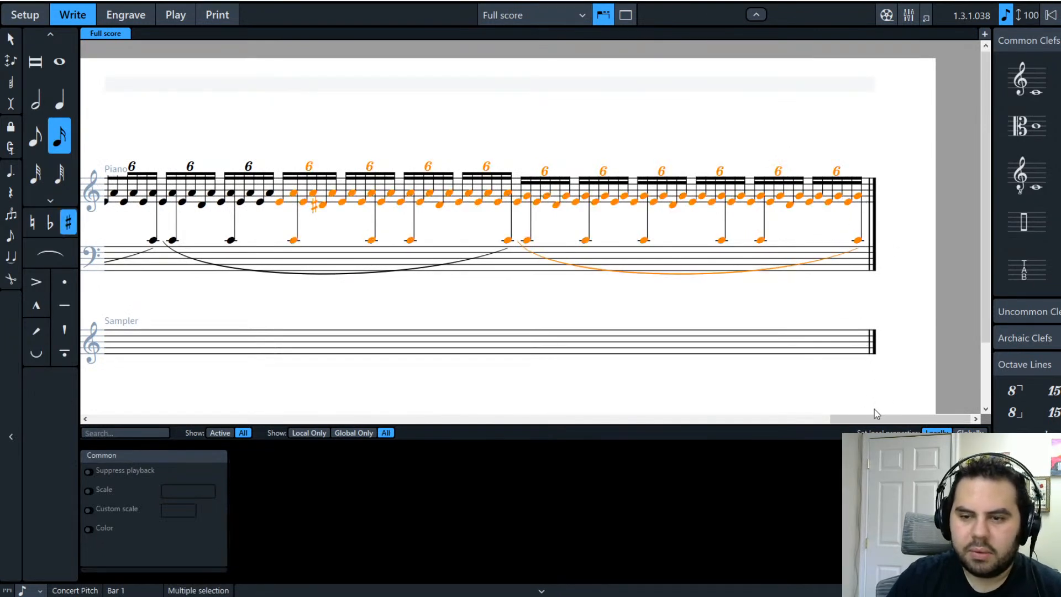
drag(867, 419, 148, 420)
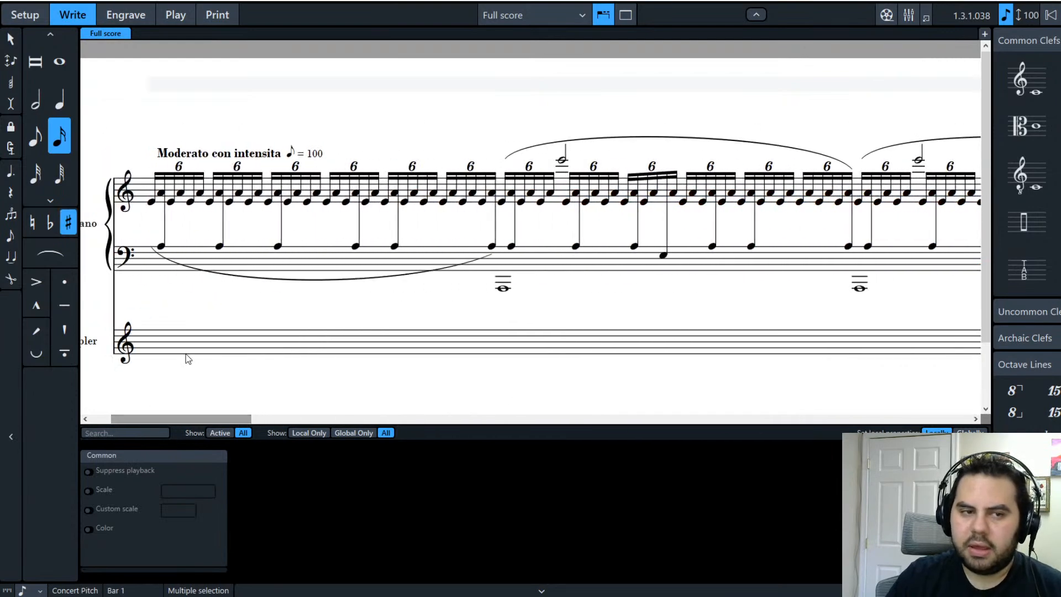
drag(193, 420, 341, 345)
key(ctrl+1)
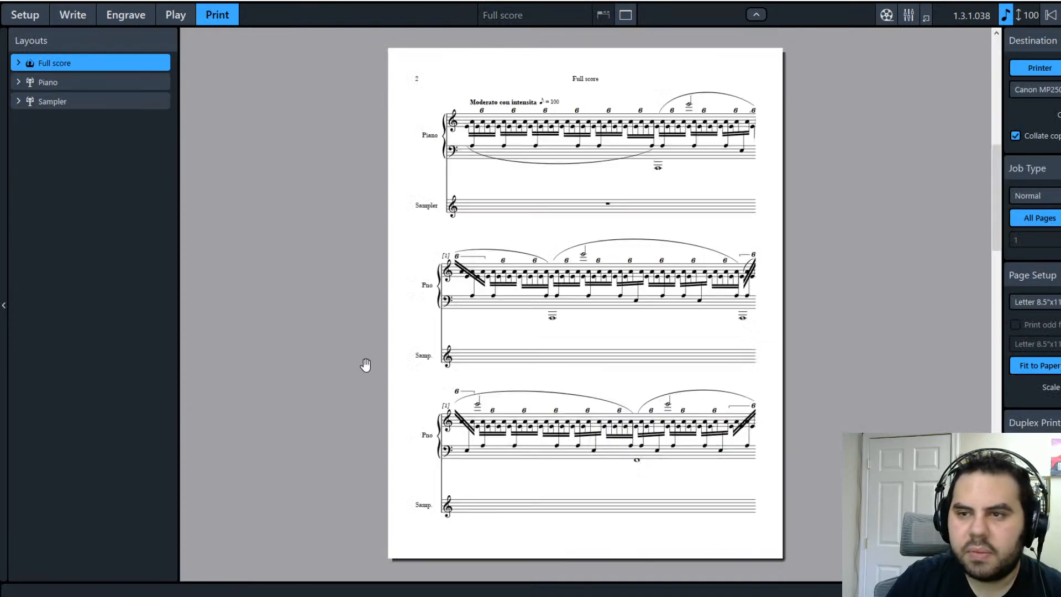
Step: Scroll up and down through the full score's print preview pages, then return to Write mode
scroll(569, 279, down, 3)
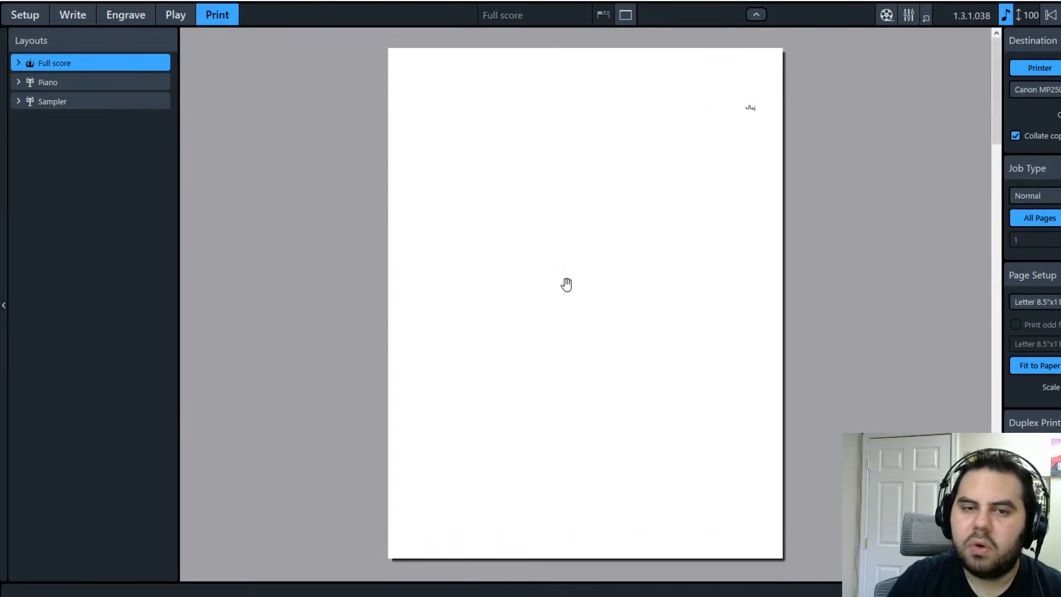
scroll(554, 293, up, 3)
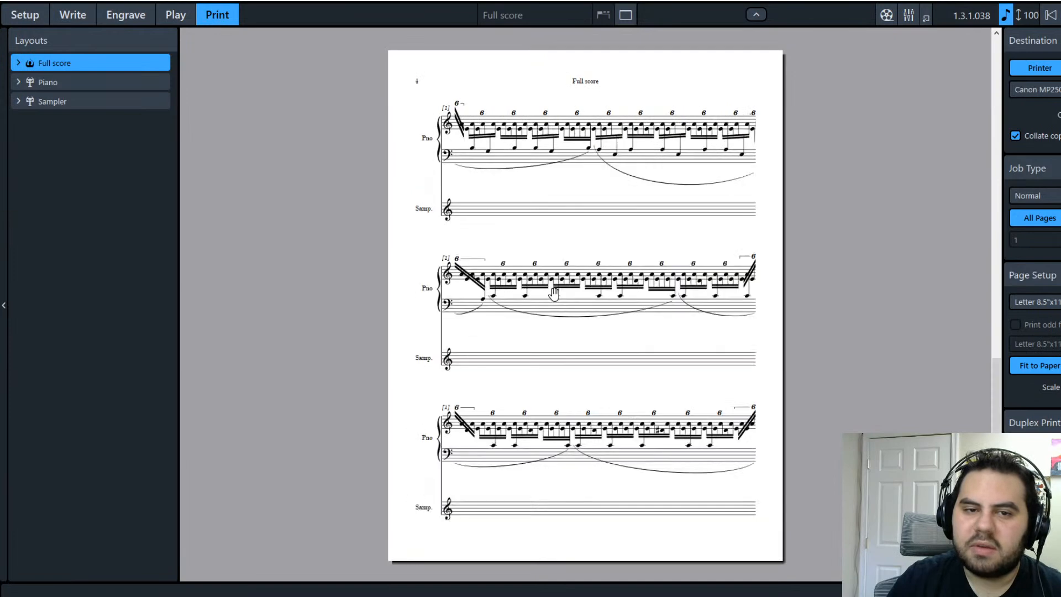
scroll(553, 294, down, 3)
click(74, 17)
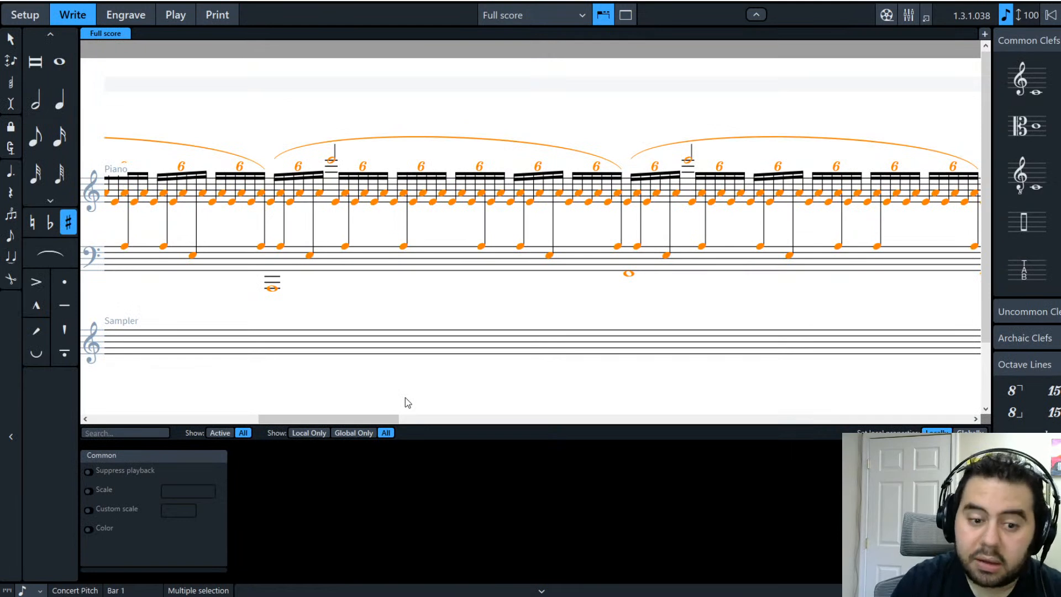
Step: Add a 'ped' sustain pedal line from the first bass note with the Shift+P popover
drag(379, 418, 170, 419)
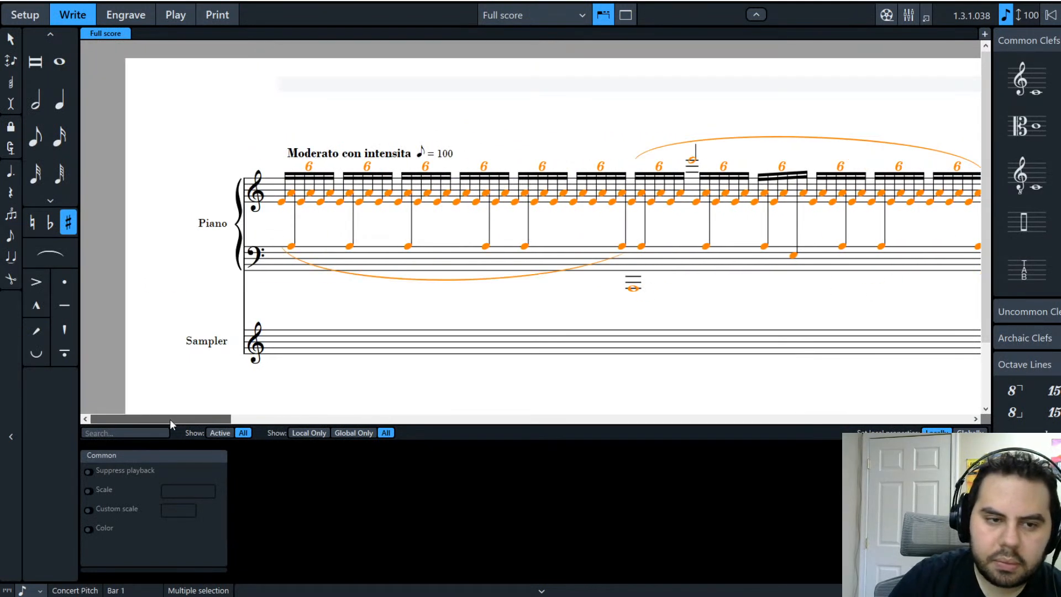
key(shift+p)
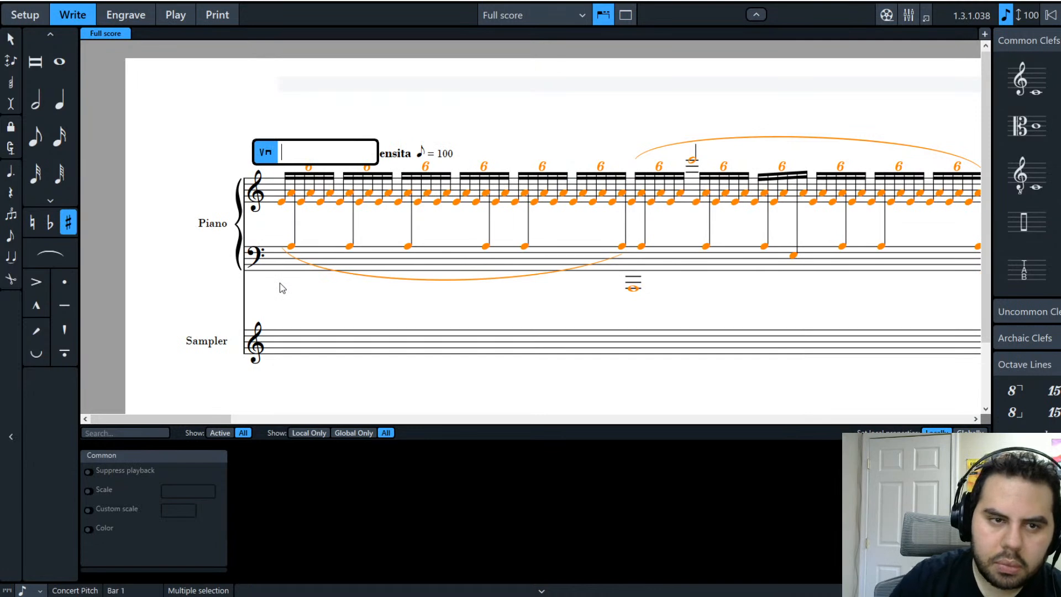
text(ped)
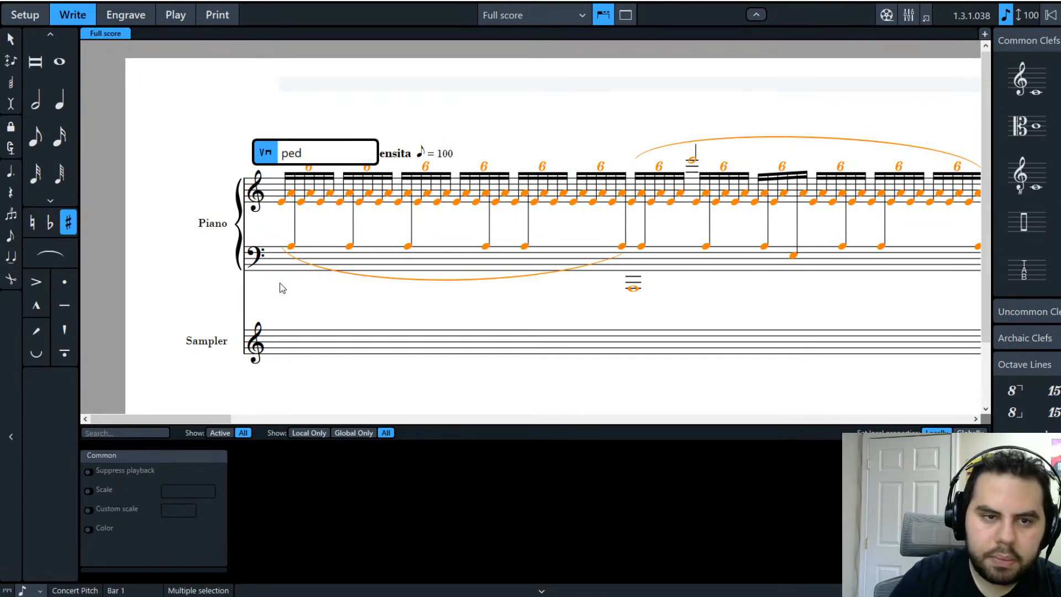
key(Return)
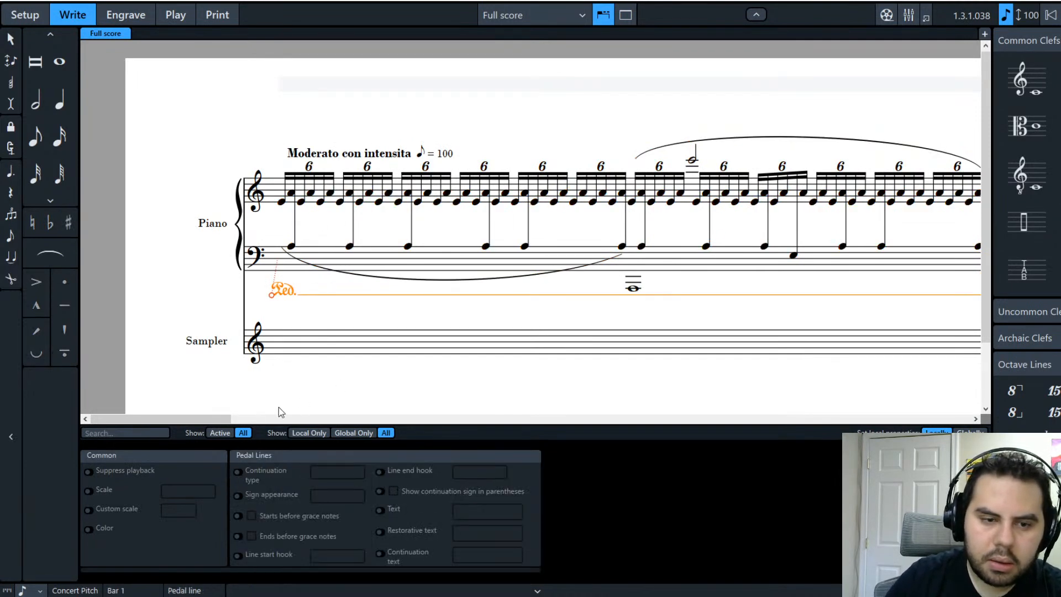
Step: Play the passage back from the start to hear the pedal, then check the pedal line
mouse_move(224, 419)
mouse_down()
mouse_move(959, 414)
mouse_move(949, 403)
mouse_move(213, 415)
mouse_up()
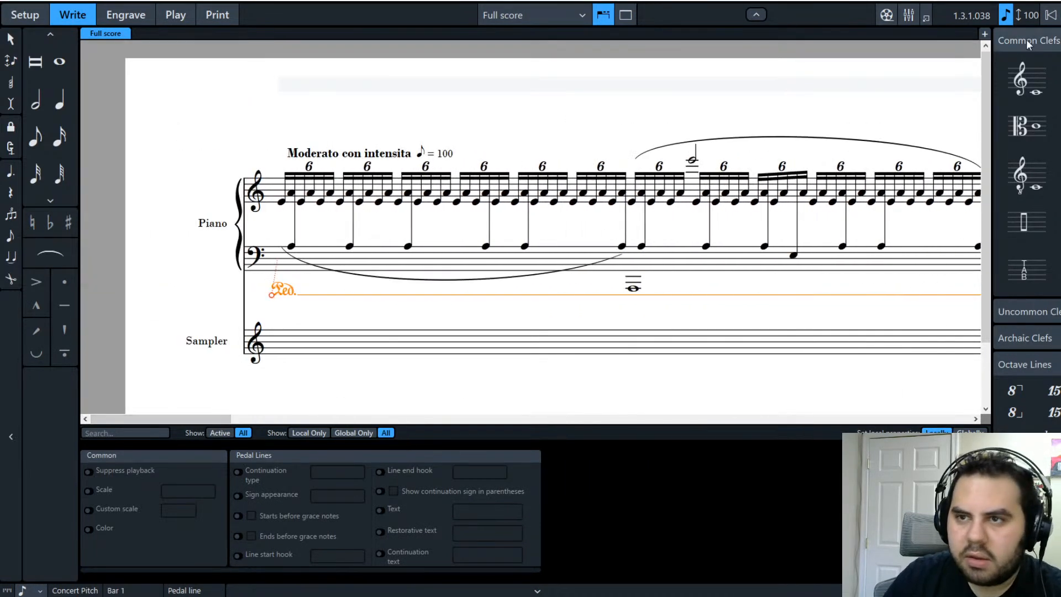
key(space)
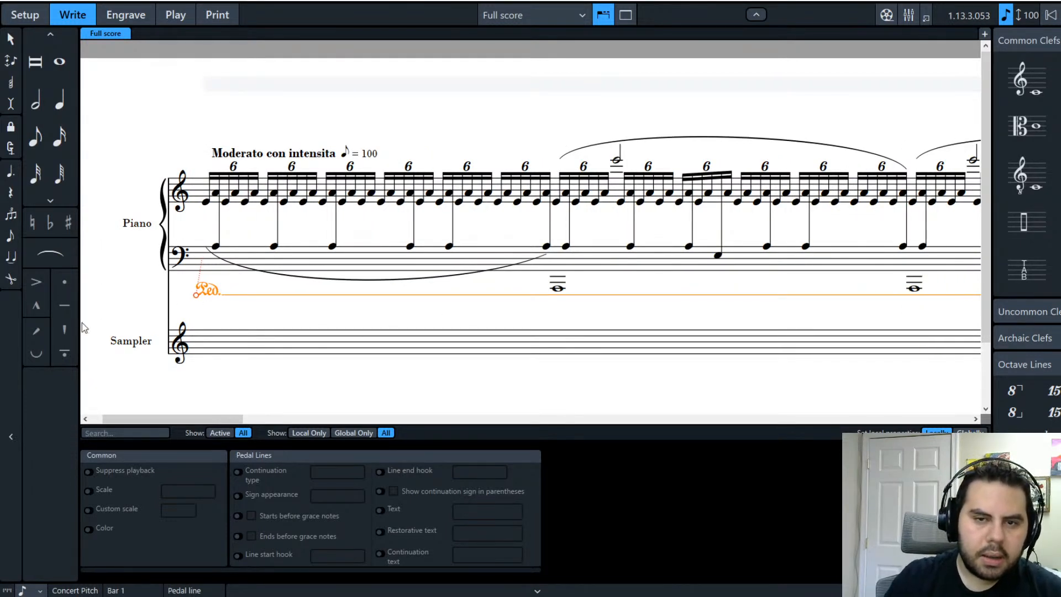
click(123, 286)
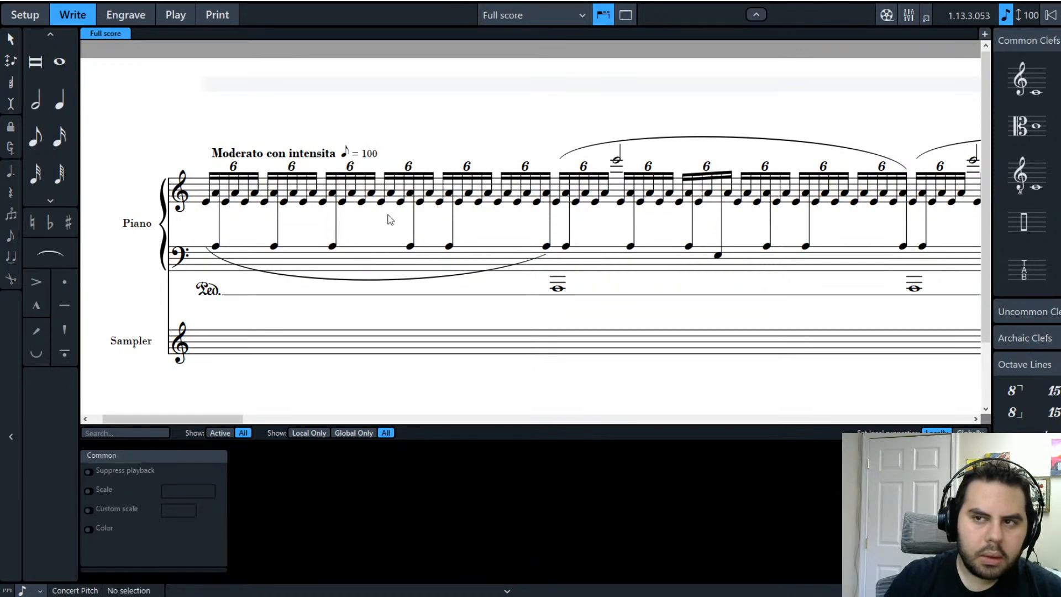
click(209, 294)
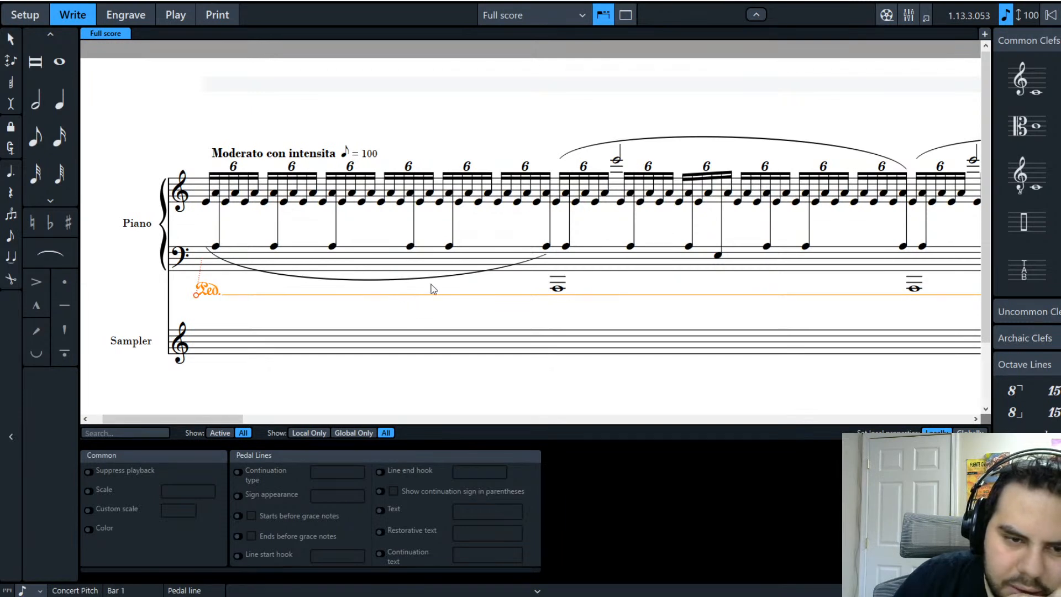
click(393, 314)
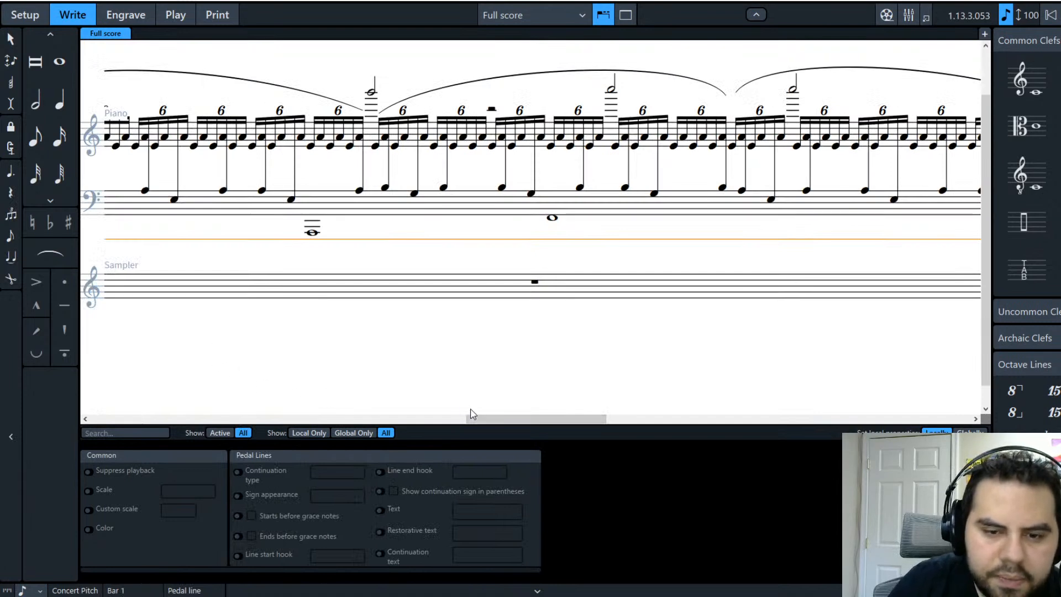
drag(472, 421, 100, 373)
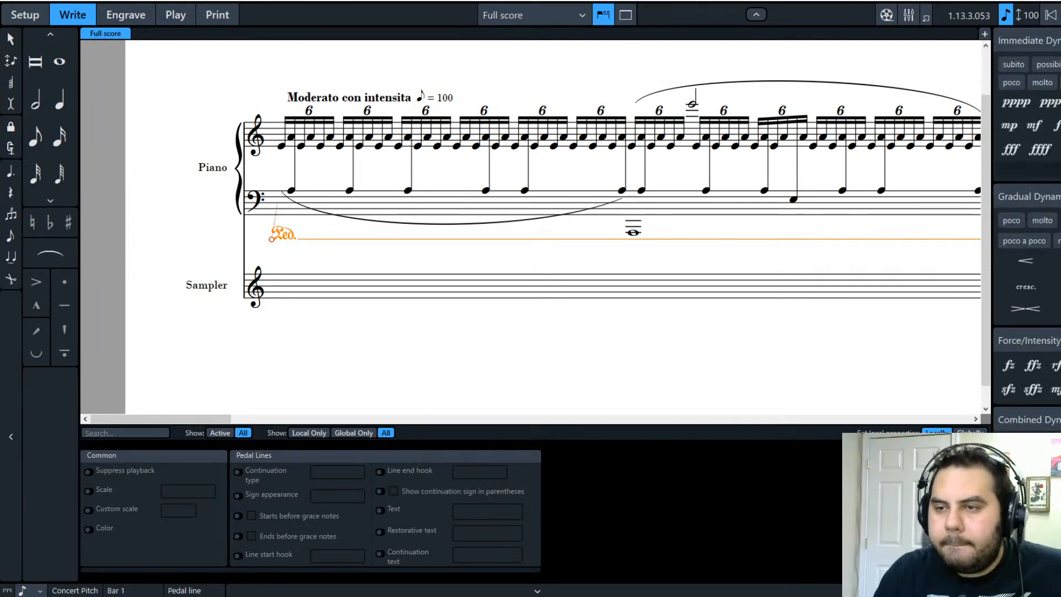
Step: Mark the piano opening ppp and put fz, replacing an undone sfz, under the low A1 whole note
click(1049, 102)
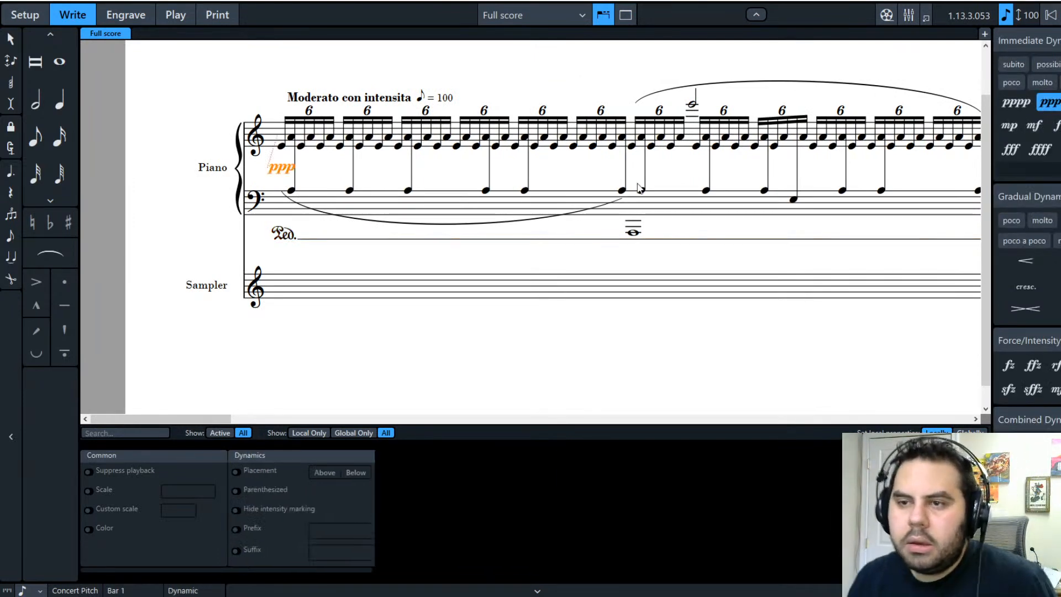
click(538, 347)
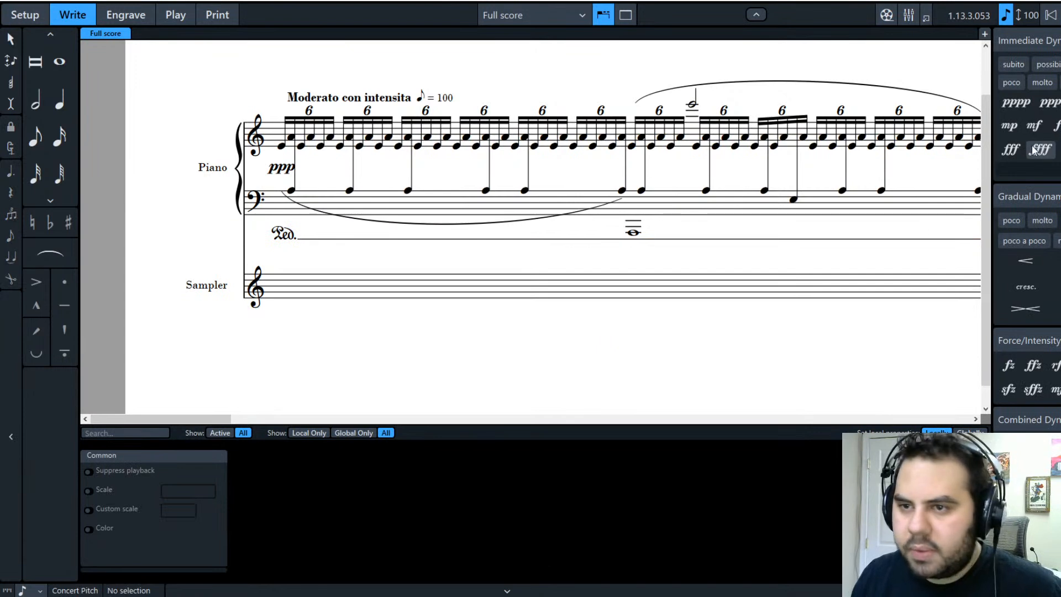
click(634, 233)
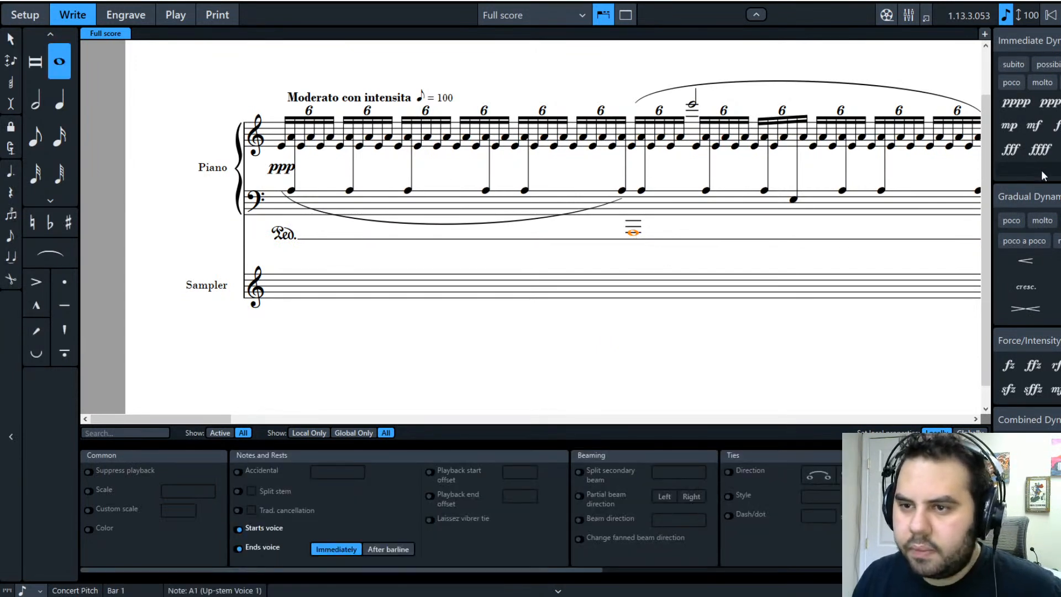
click(1059, 170)
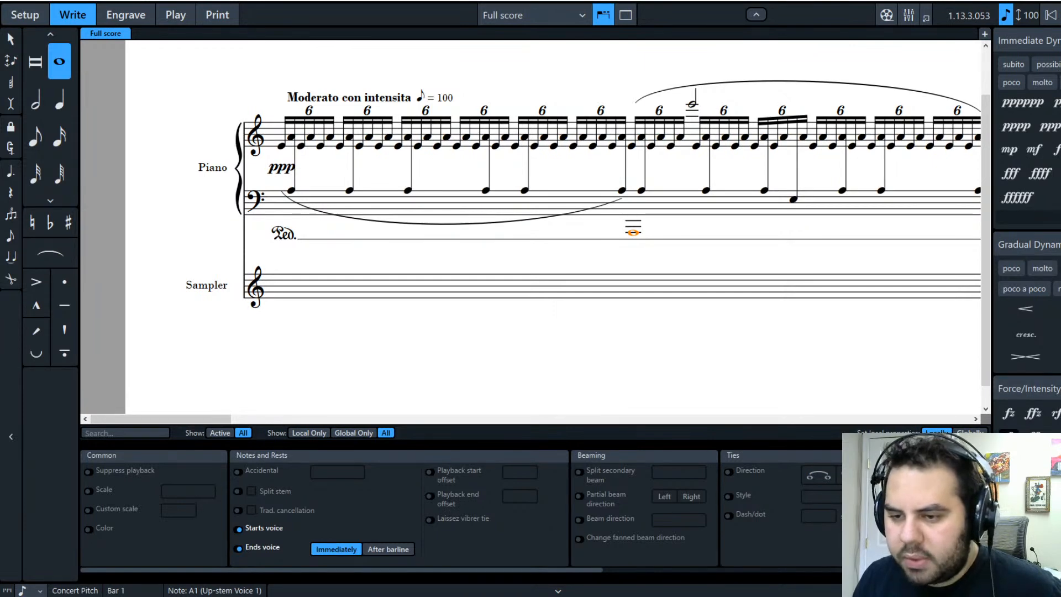
click(1009, 434)
click(764, 217)
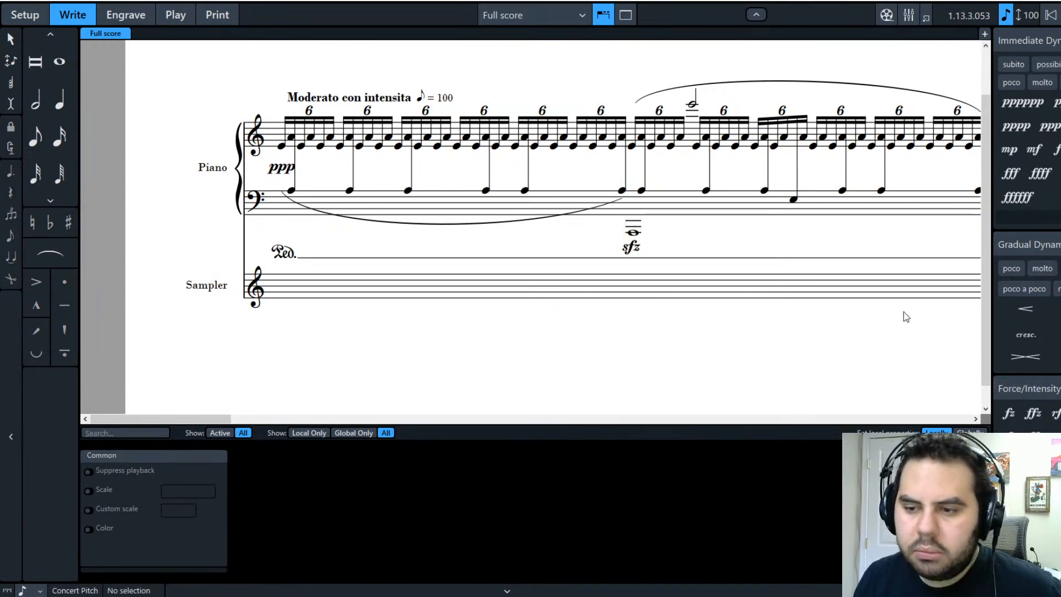
key(ctrl+z)
key(ctrl+z)
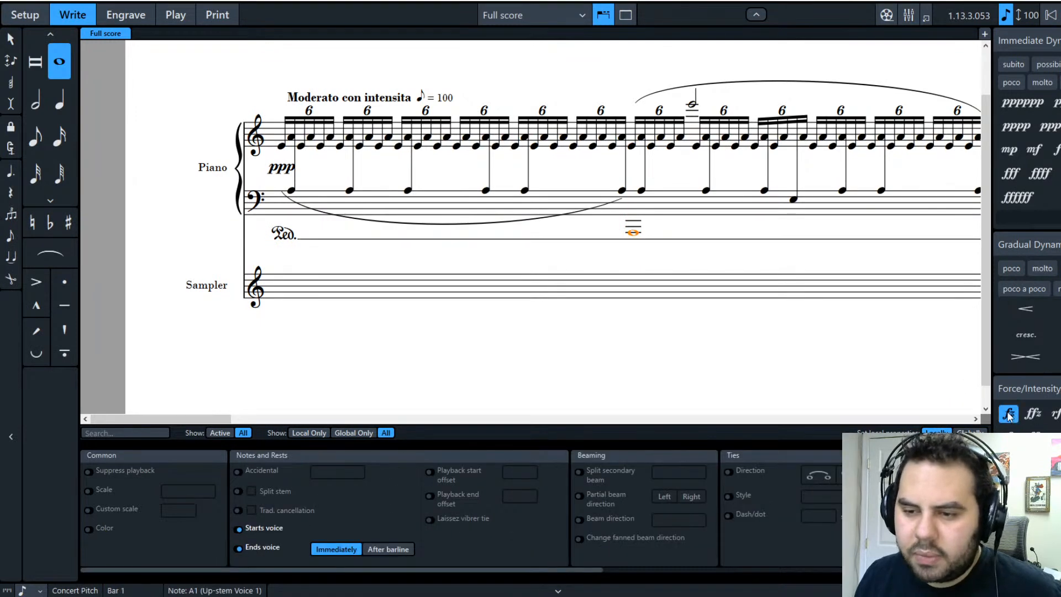
click(1009, 414)
click(691, 244)
Step: Place an mfz dynamic under the high treble half note
click(1056, 434)
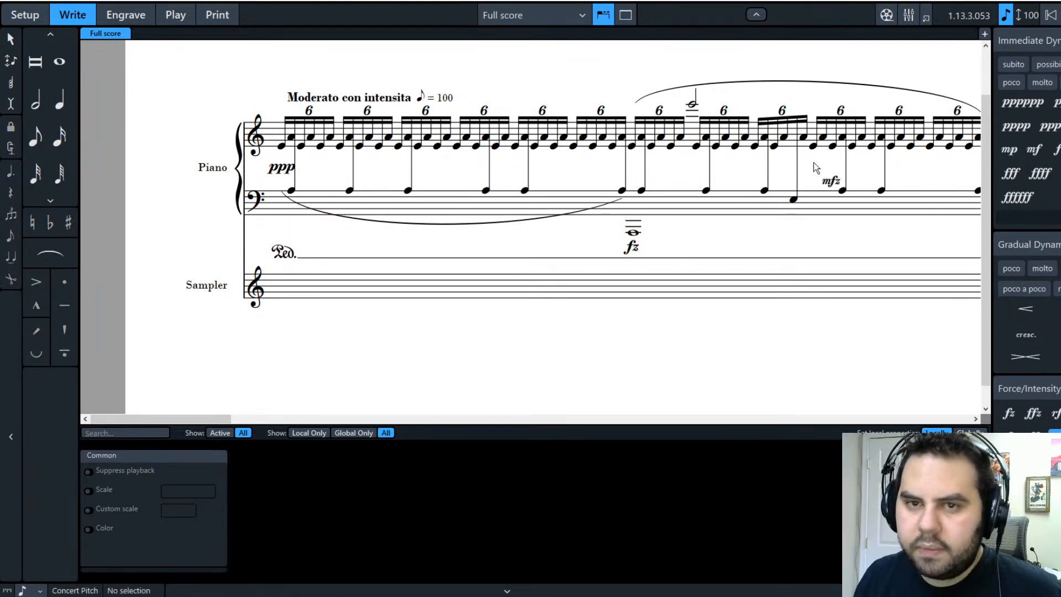
click(693, 103)
click(735, 242)
click(695, 177)
click(758, 239)
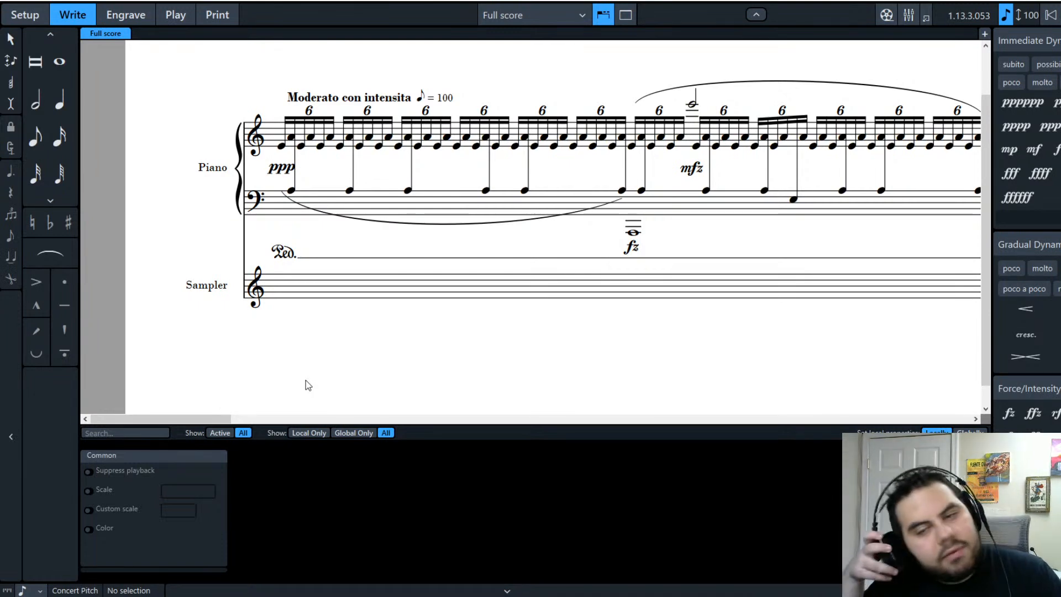
Step: In the first bars in view, add fz under the low whole notes, including A1, and mfz under two high half notes
drag(150, 419, 210, 418)
click(591, 232)
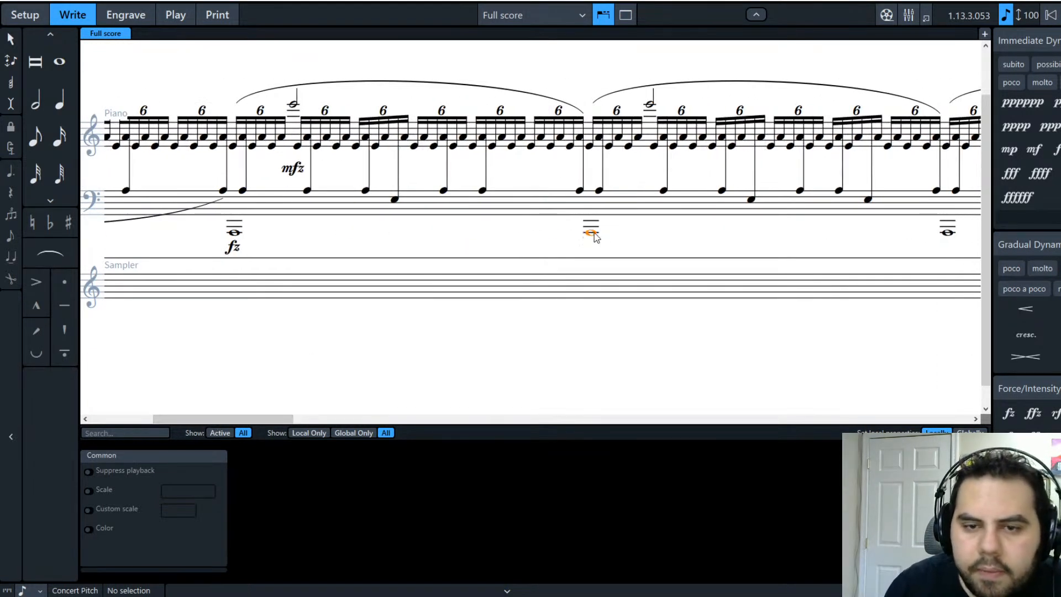
ctrl+click(947, 233)
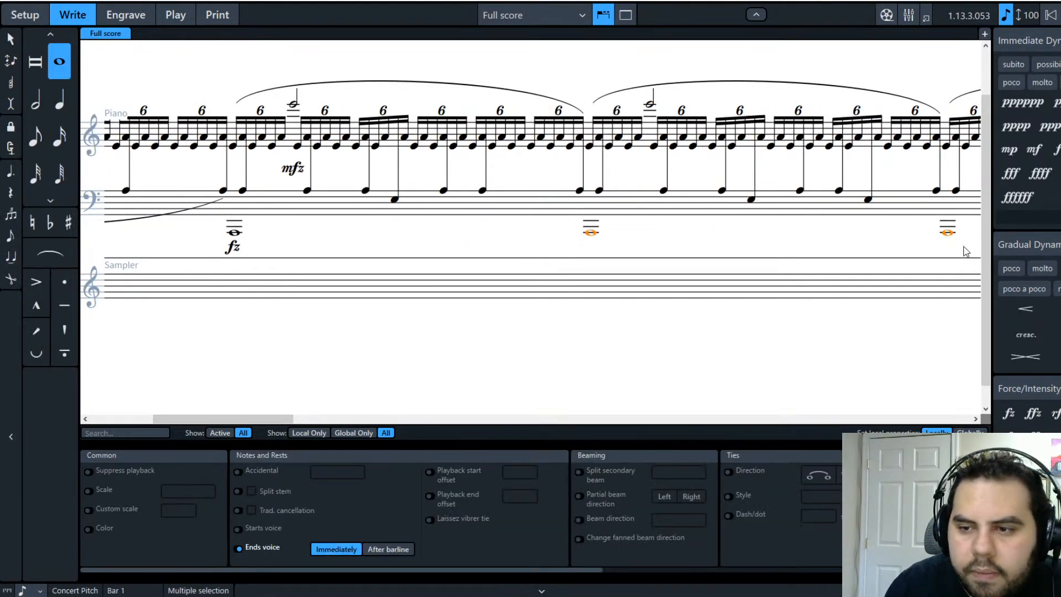
click(1009, 413)
drag(237, 420, 300, 421)
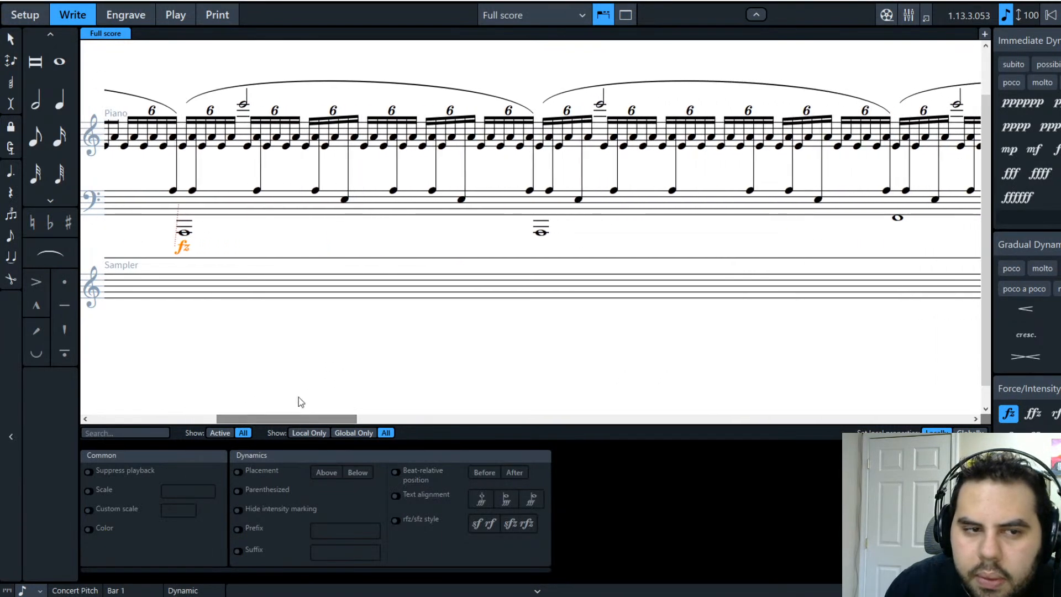
click(244, 104)
ctrl+click(602, 105)
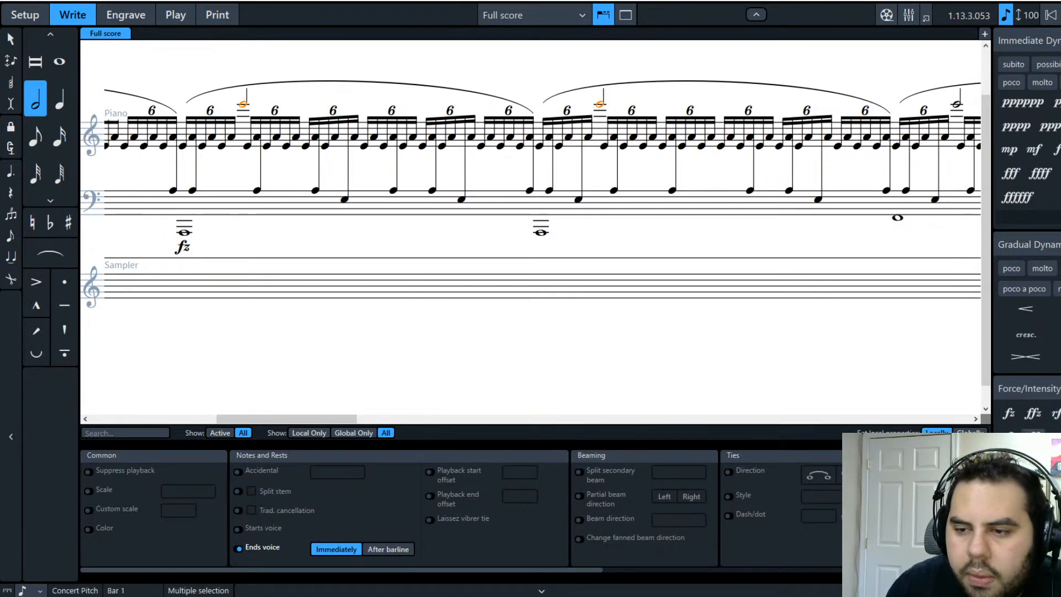
click(1055, 436)
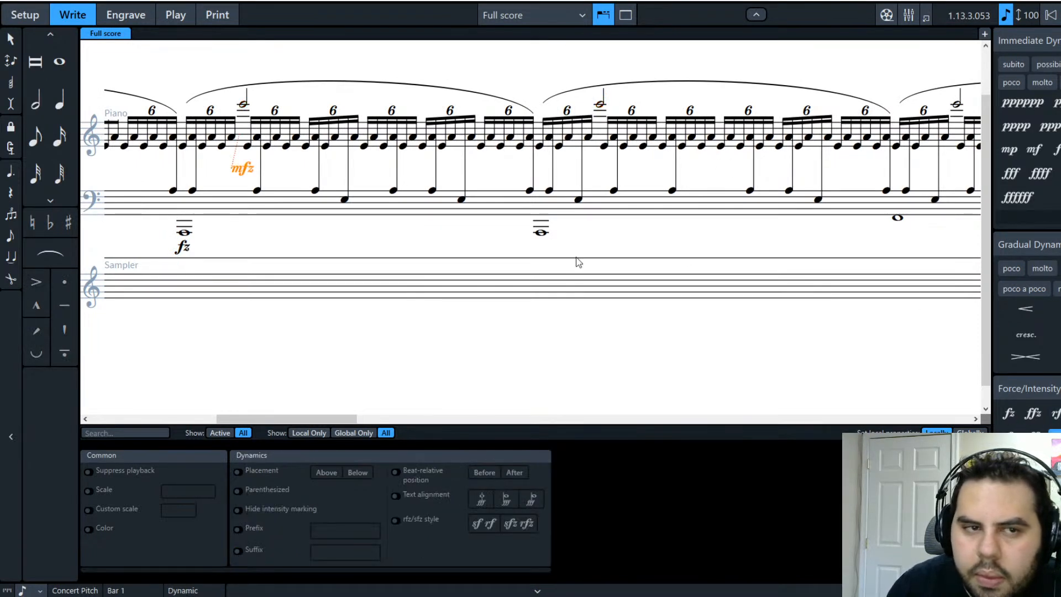
click(600, 105)
click(1055, 436)
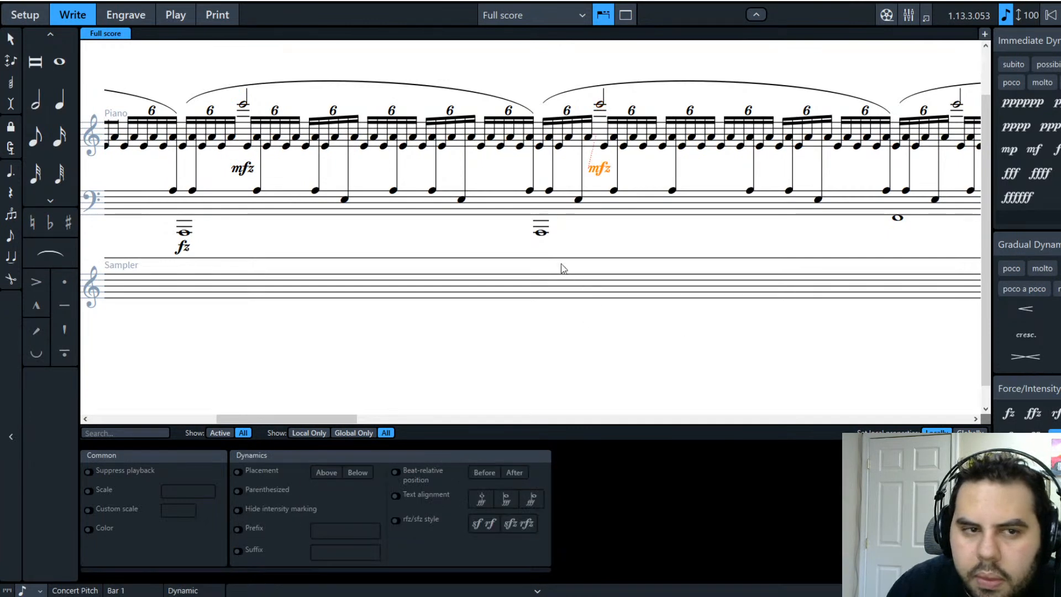
click(542, 233)
click(1008, 413)
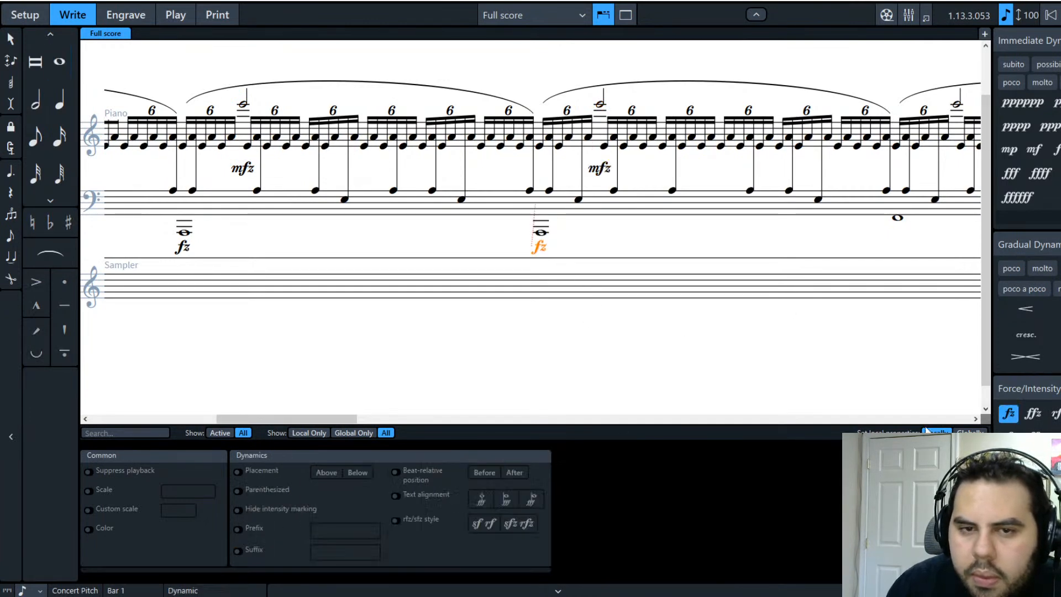
Step: Add fz under the F2 and next bass whole notes, and mfz under E6 and the next half note
drag(337, 418, 421, 419)
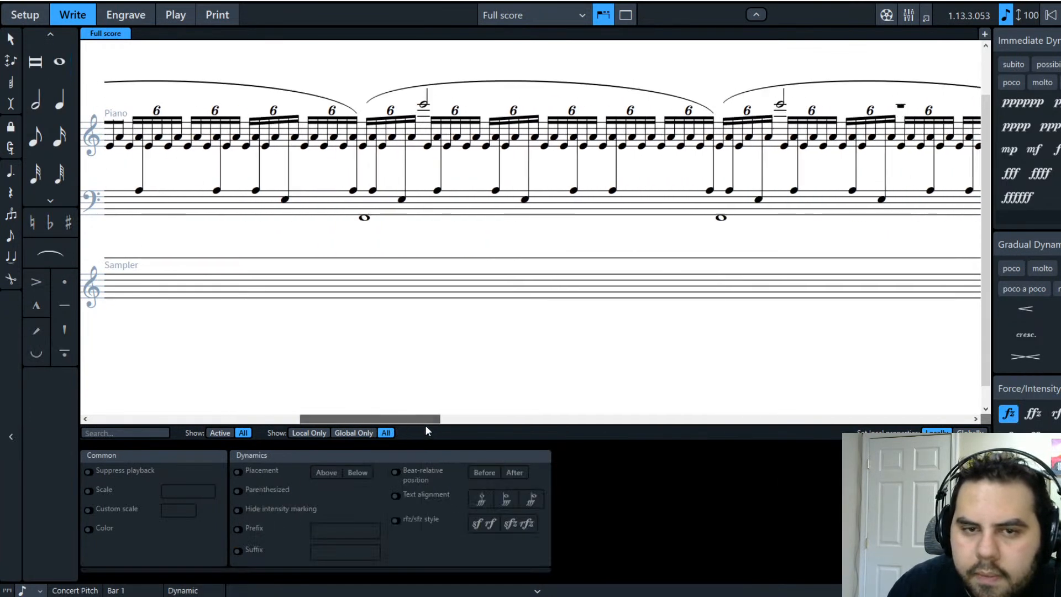
click(365, 218)
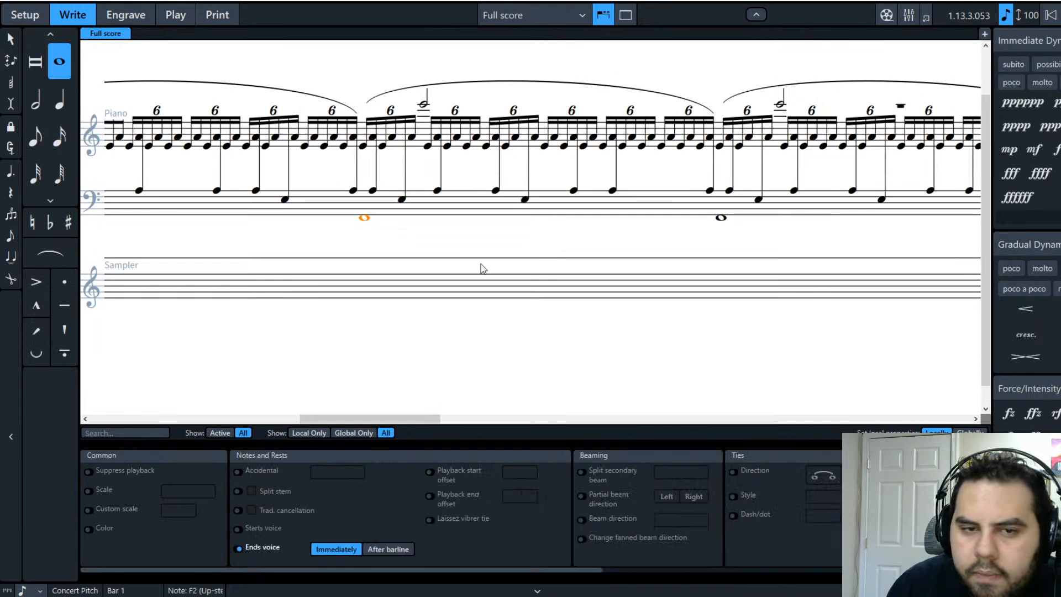
click(1007, 416)
click(722, 217)
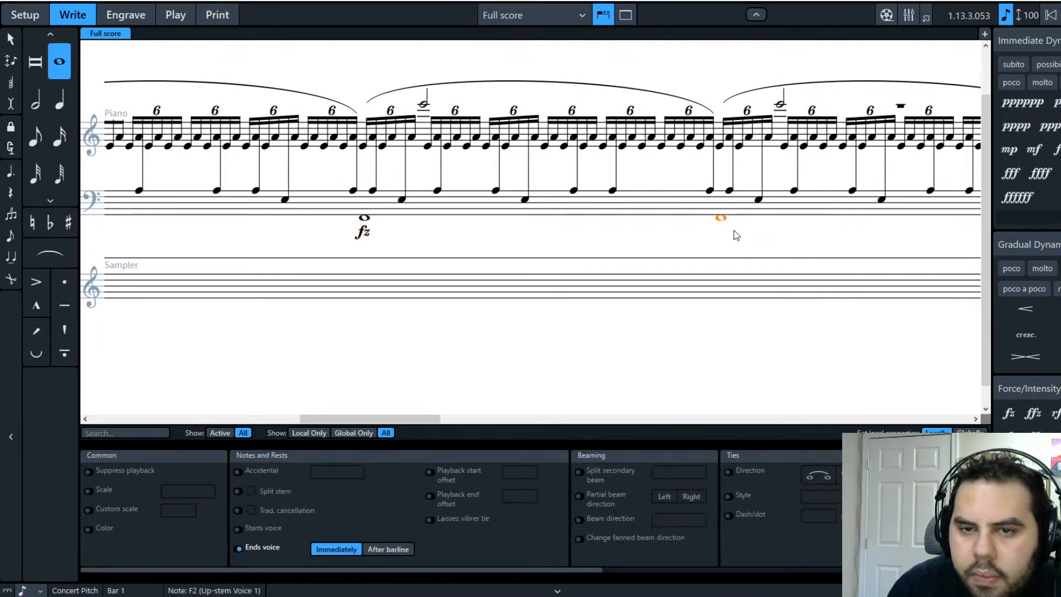
click(1008, 414)
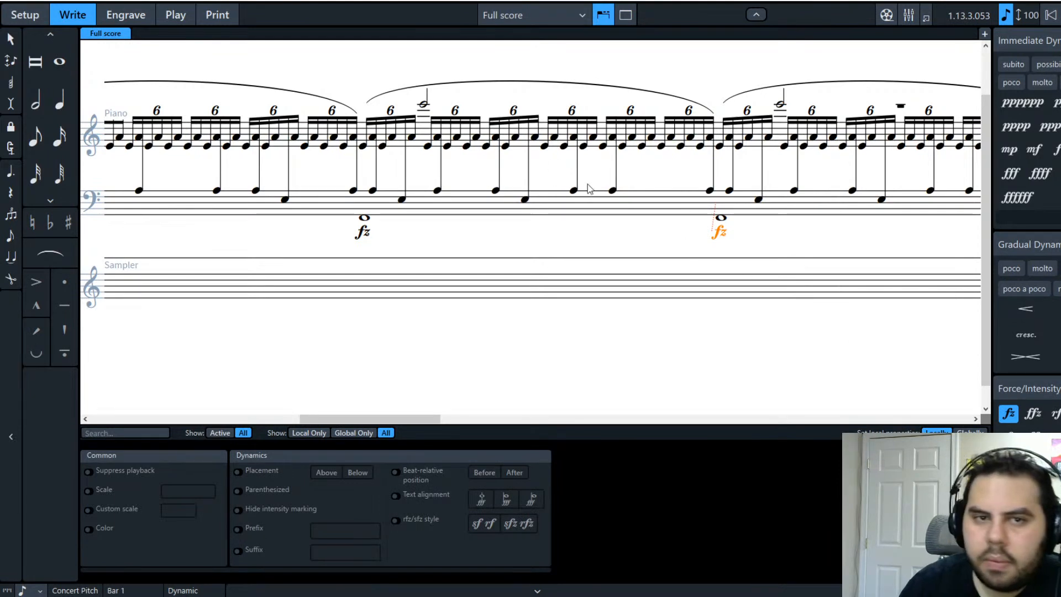
click(423, 105)
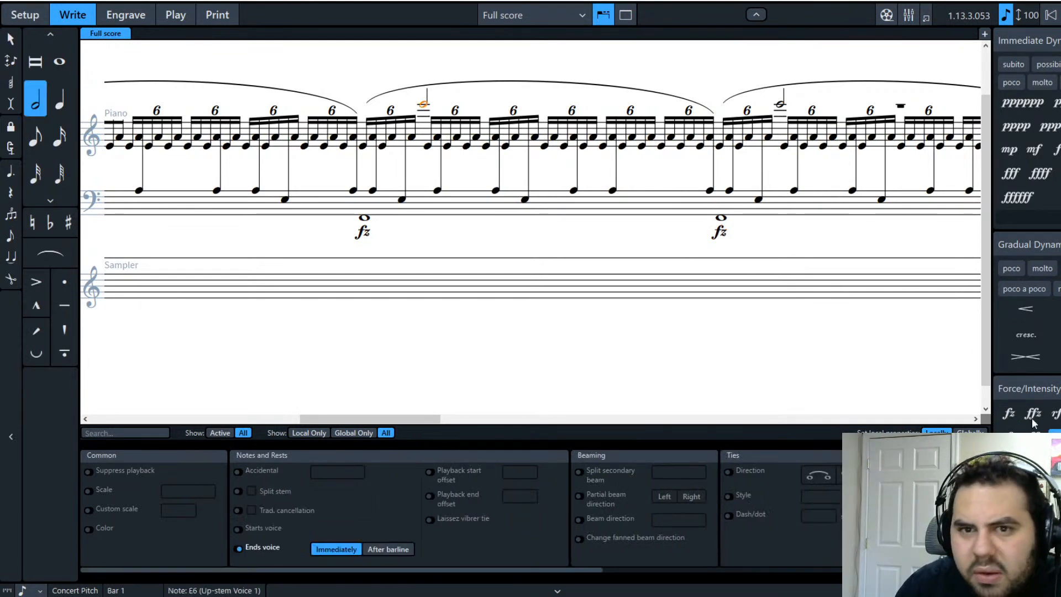
click(1055, 435)
click(780, 104)
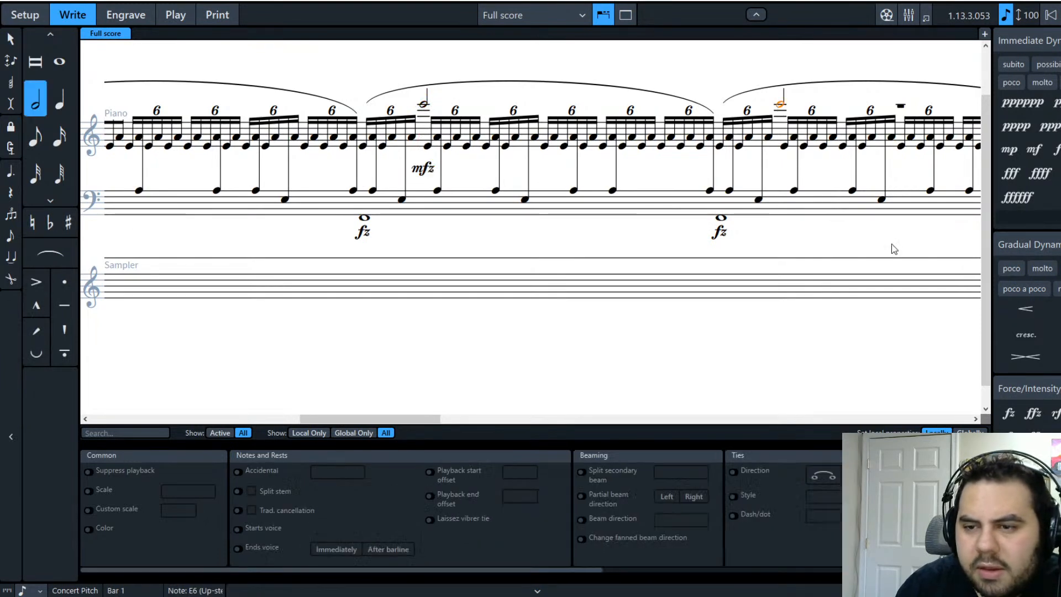
click(1054, 435)
Step: In the following bars, add fz under two more bass whole notes and mfz under two treble half notes
drag(415, 419, 499, 421)
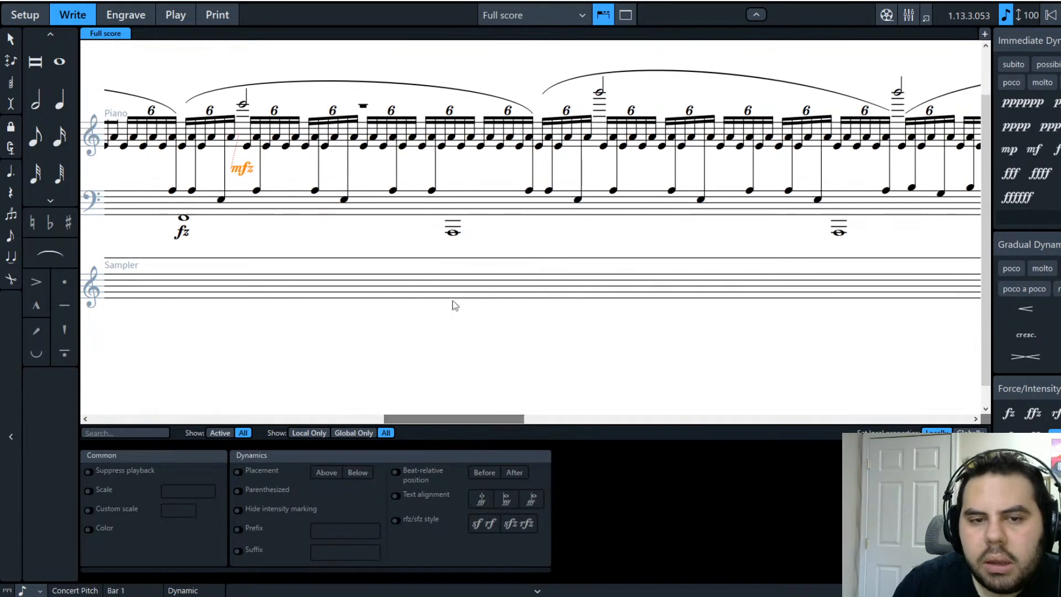
click(454, 233)
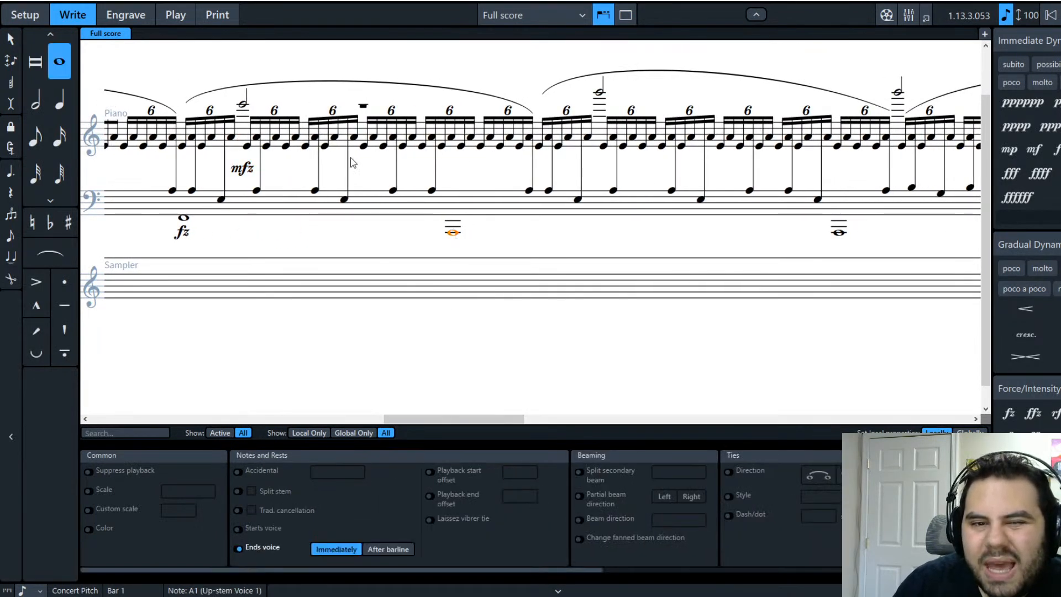
click(1009, 413)
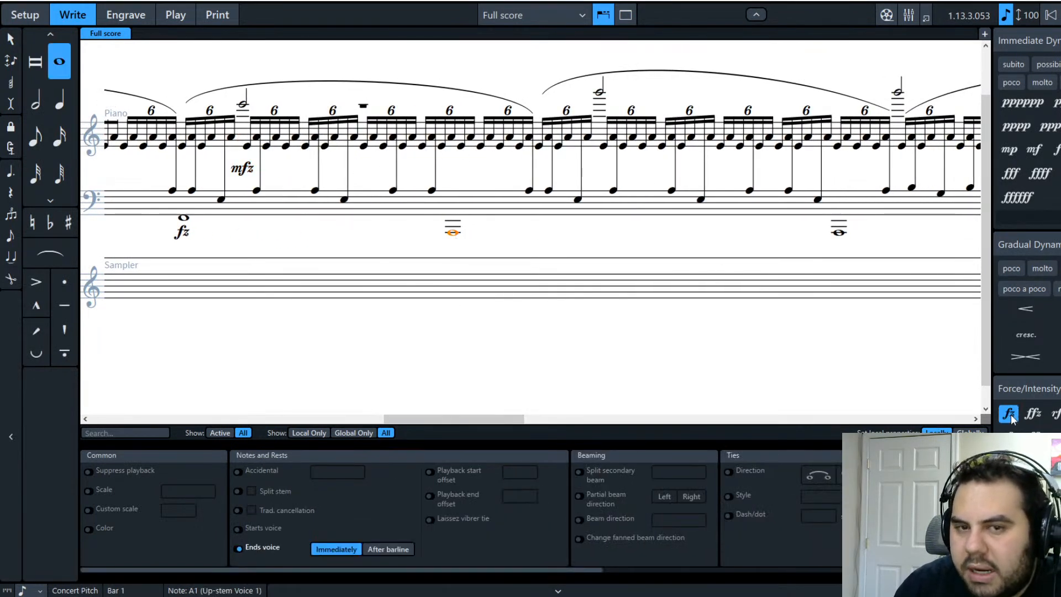
click(598, 94)
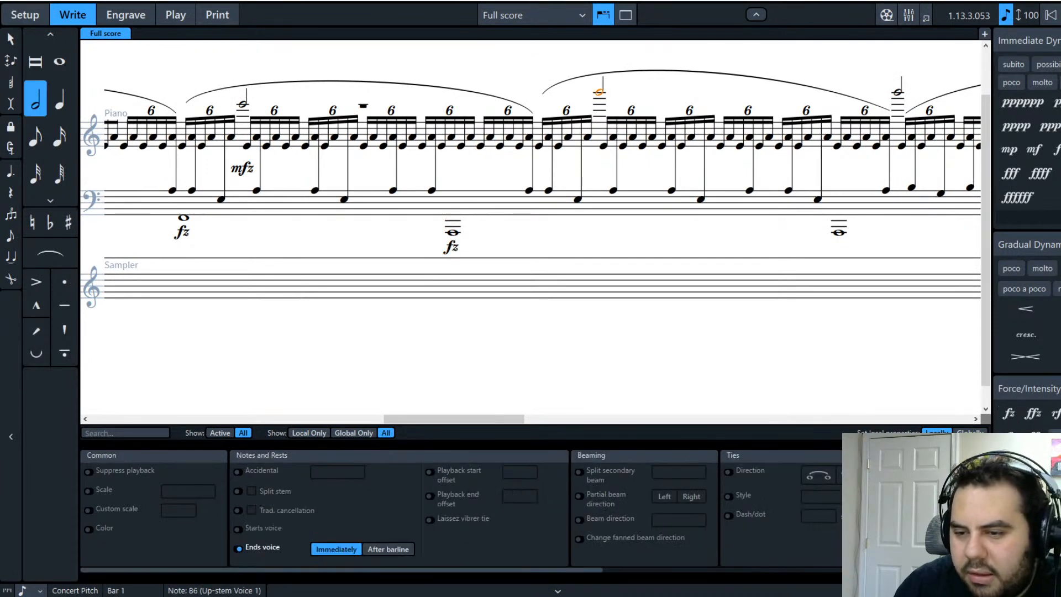
click(1055, 437)
click(839, 233)
click(1013, 422)
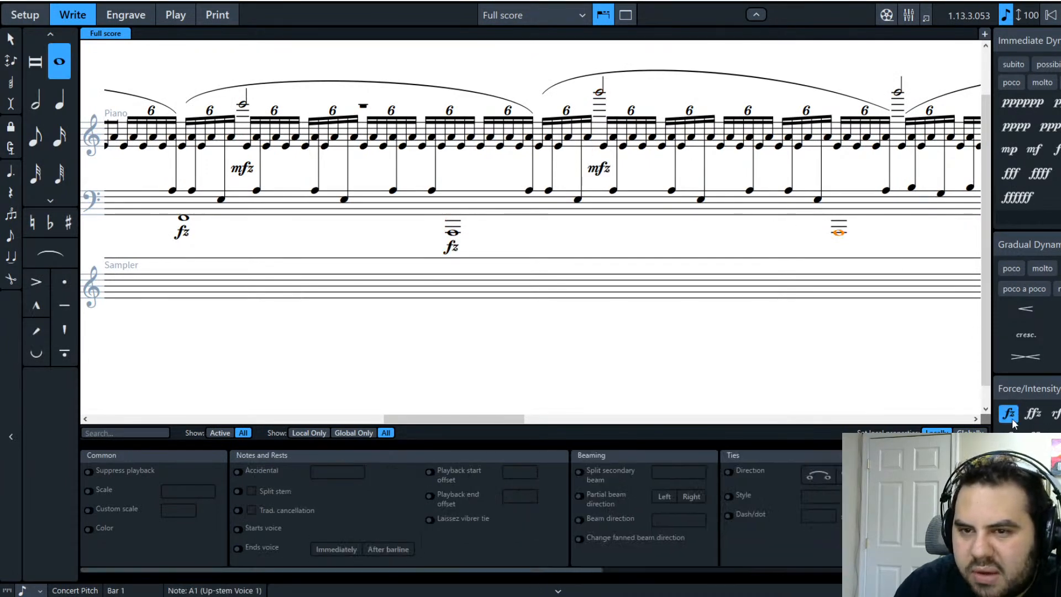
click(898, 94)
click(1054, 437)
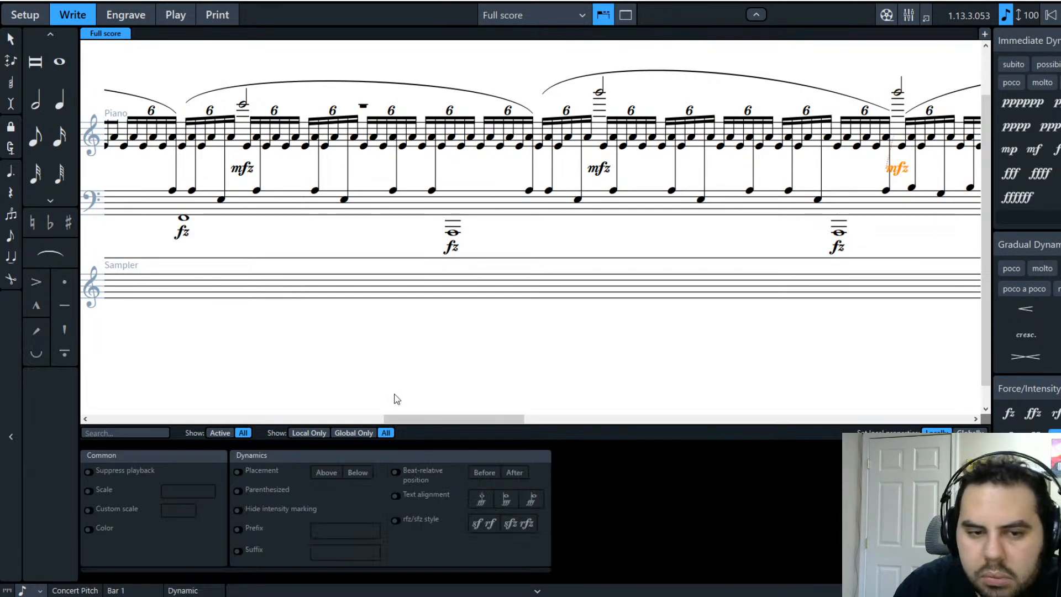
Step: In the final bars, add fz under one more bass whole note and mfz under two treble half notes
drag(404, 421, 523, 423)
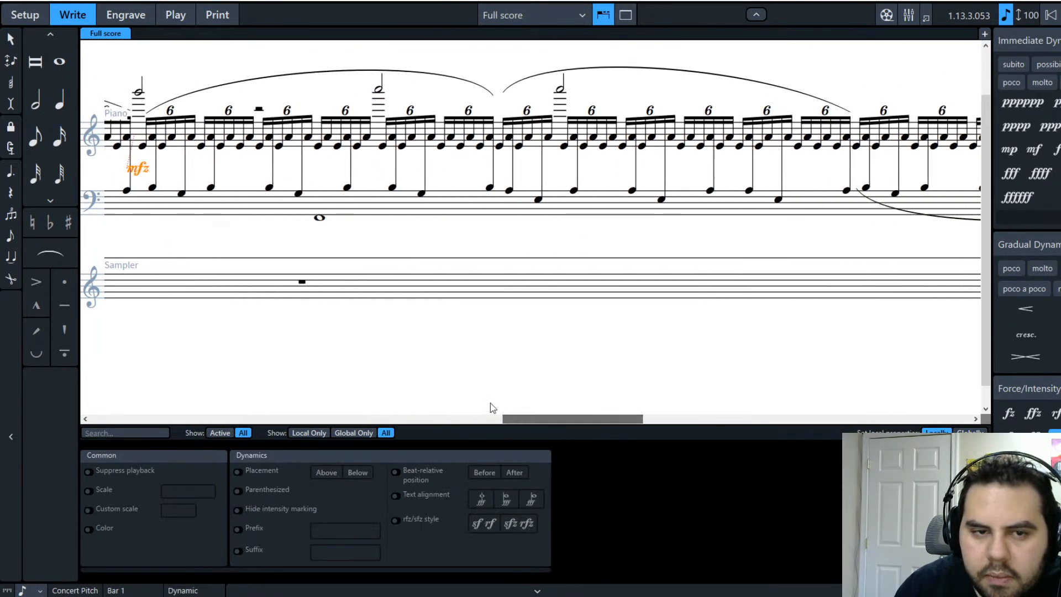
click(320, 218)
click(1009, 414)
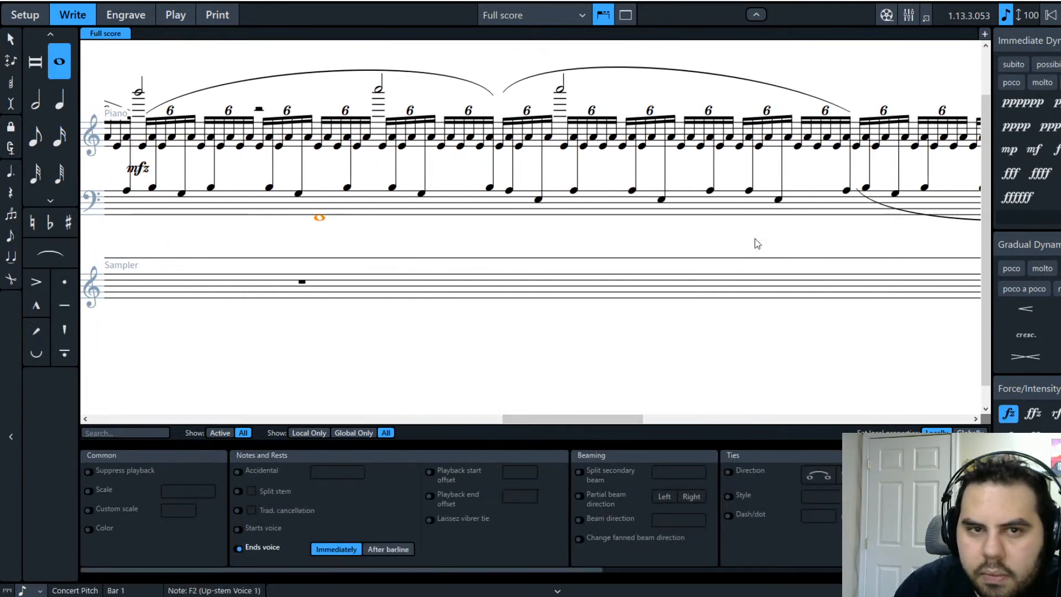
click(378, 89)
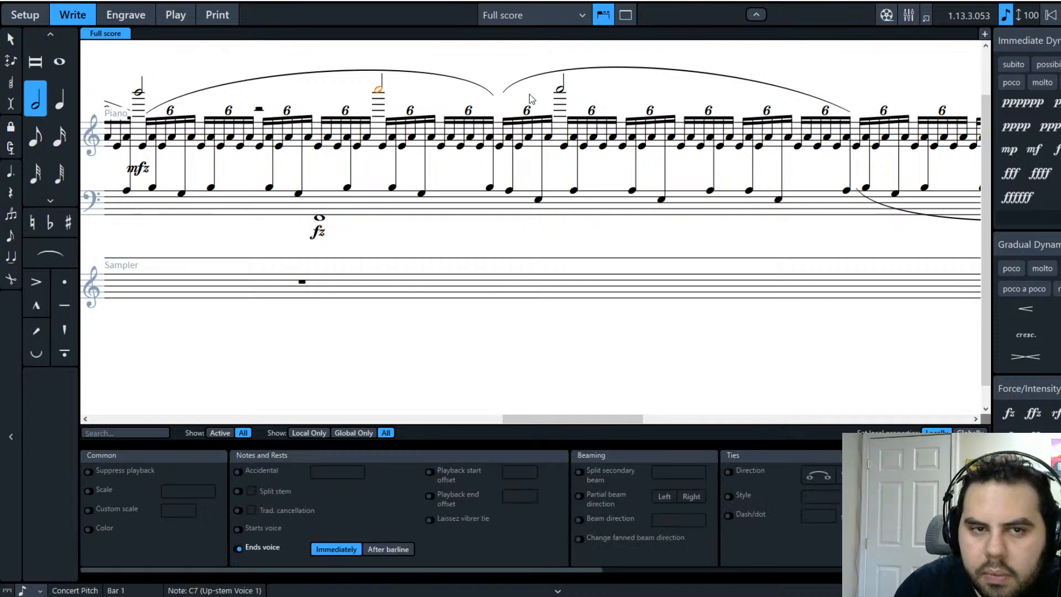
click(1054, 438)
click(560, 89)
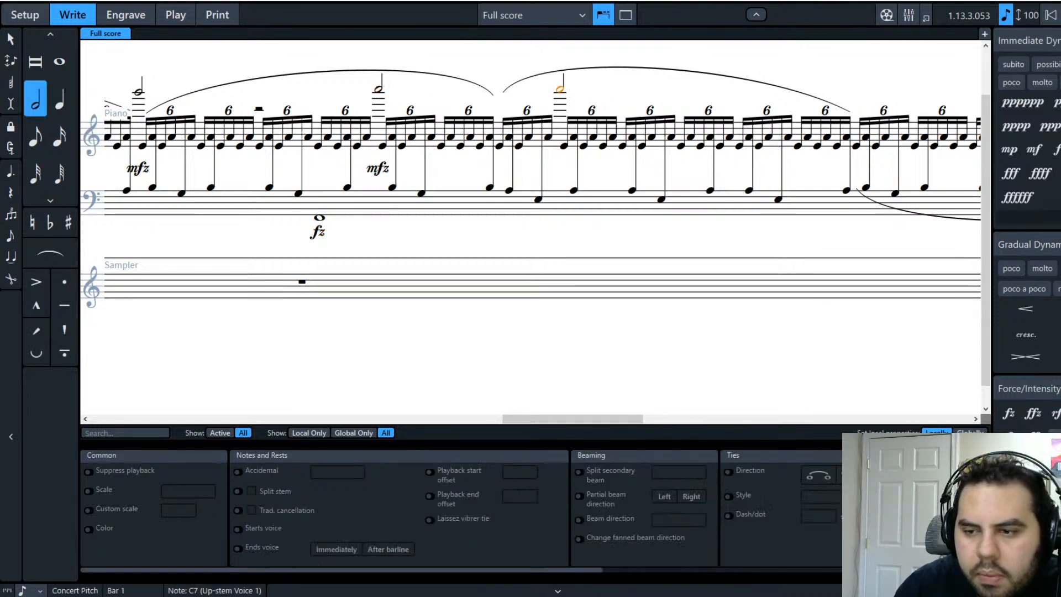
click(1054, 437)
drag(543, 418, 100, 420)
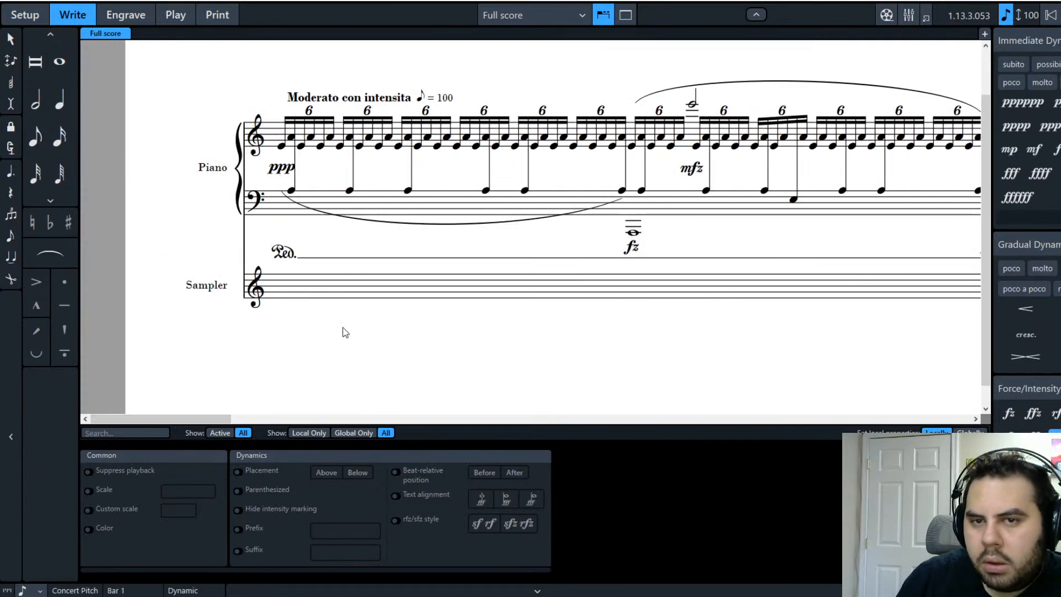
click(623, 359)
click(633, 232)
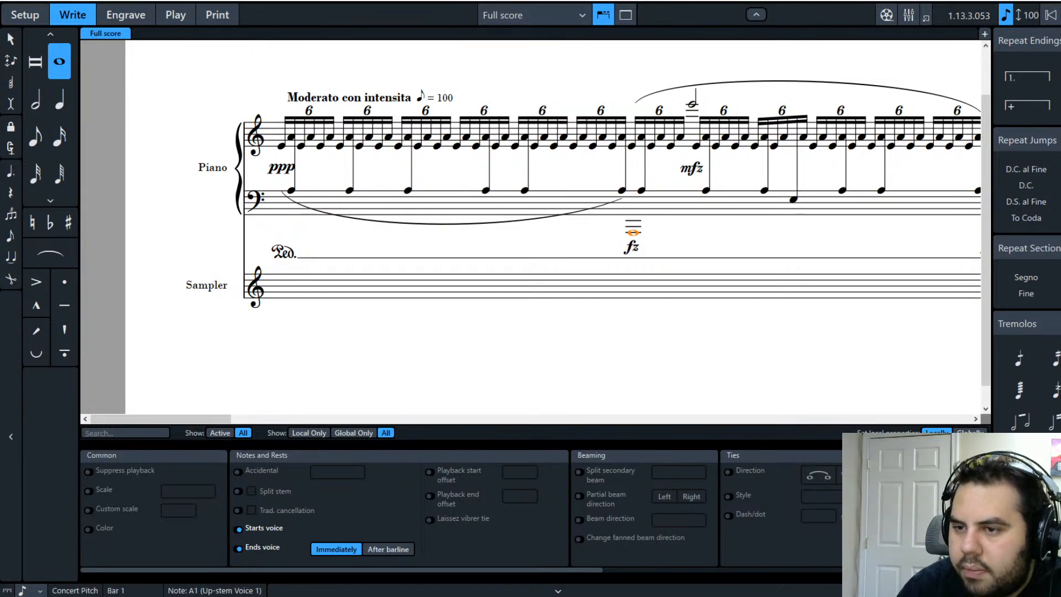
scroll(1027, 227, down, 1)
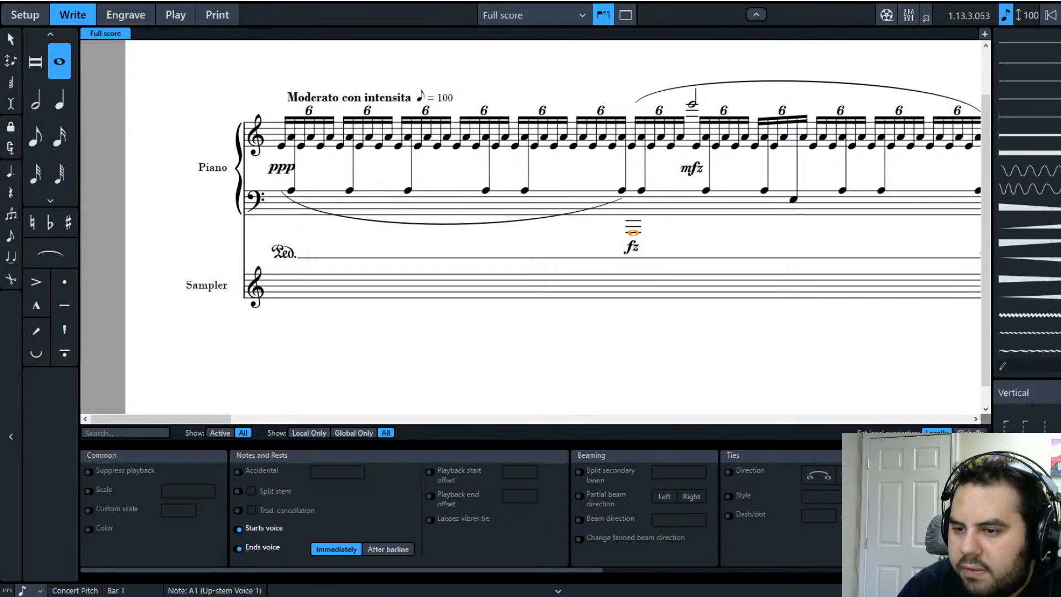
scroll(1027, 226, down, 5)
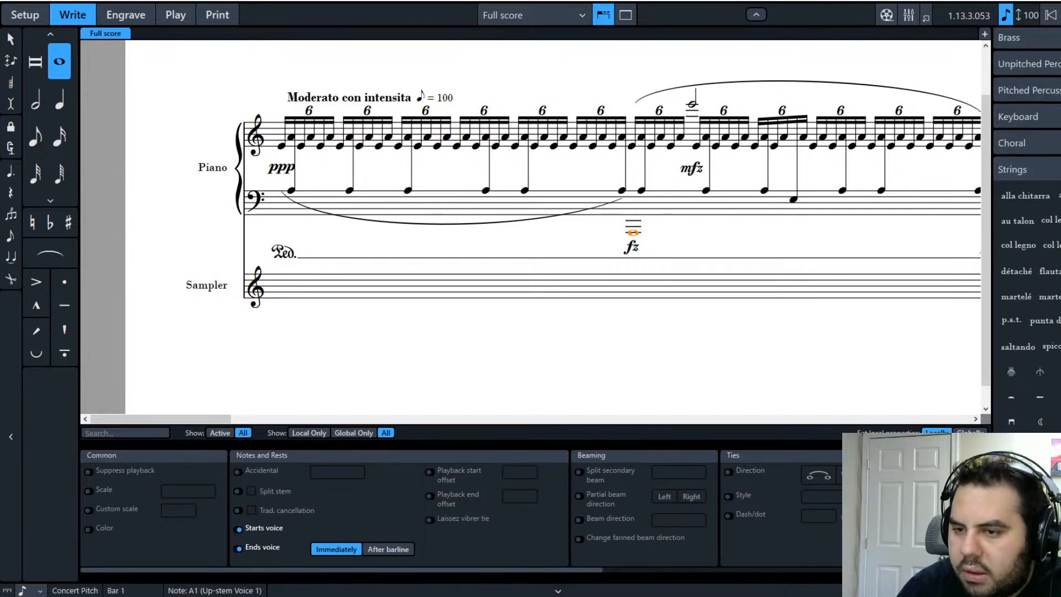
scroll(1027, 226, down, 5)
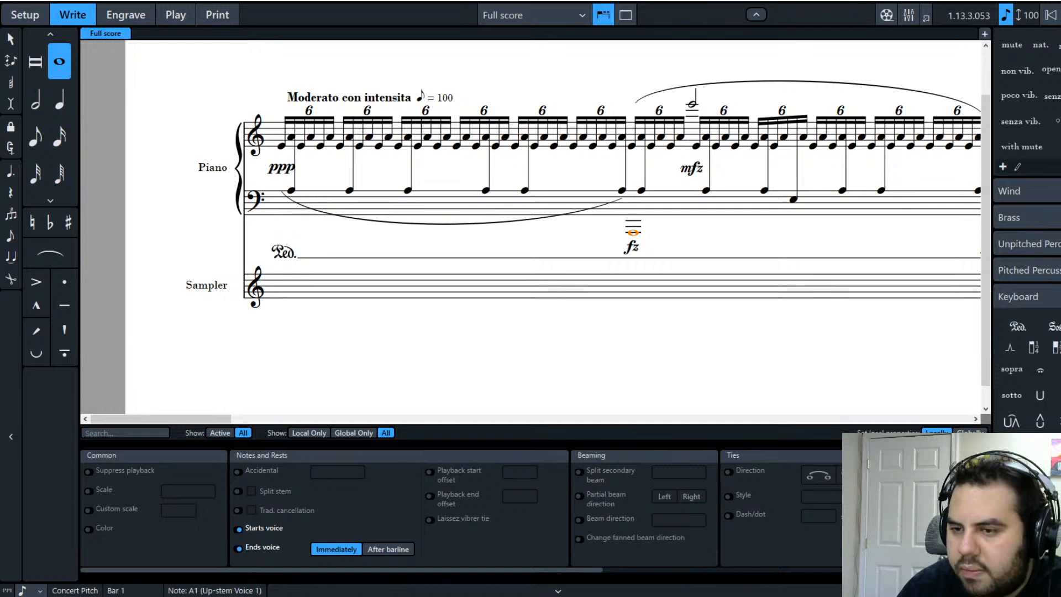
scroll(1027, 226, up, 3)
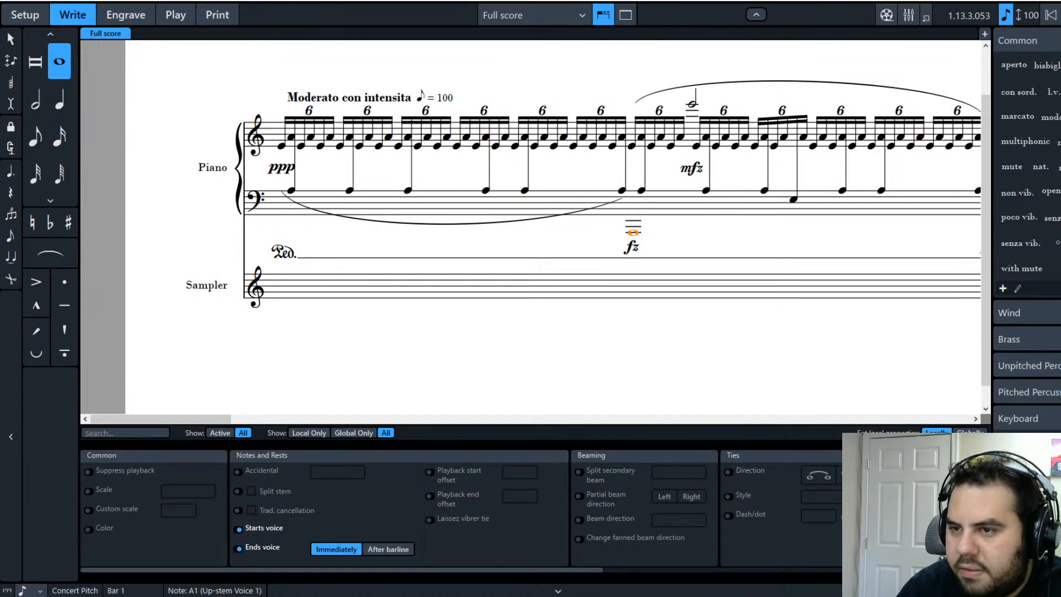
click(1060, 238)
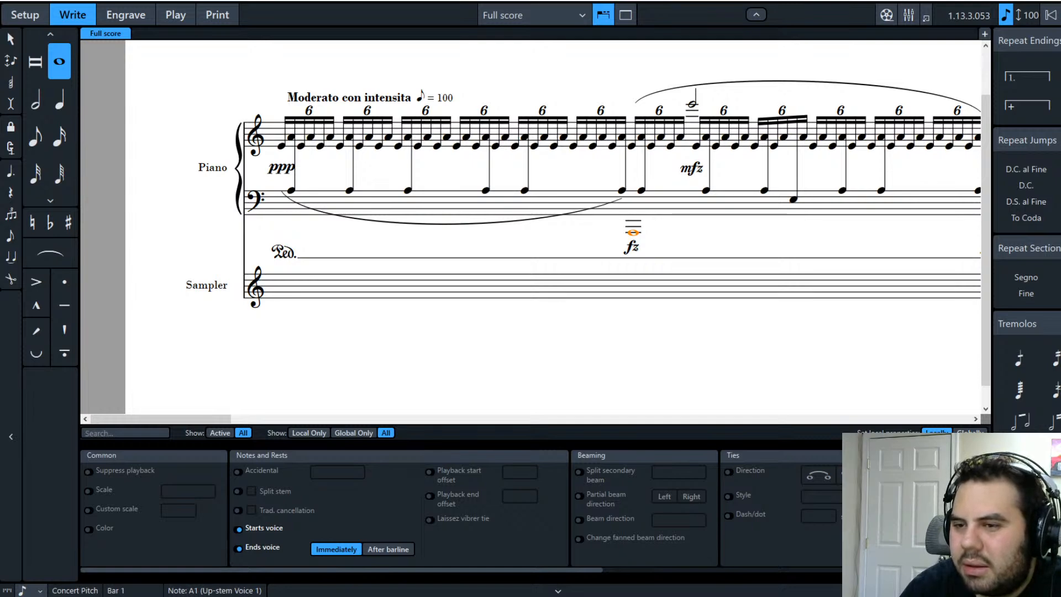
Step: Scroll the Notations panel down to bring the Clefs panel's Octave Lines options into view
scroll(1027, 221, down, 5)
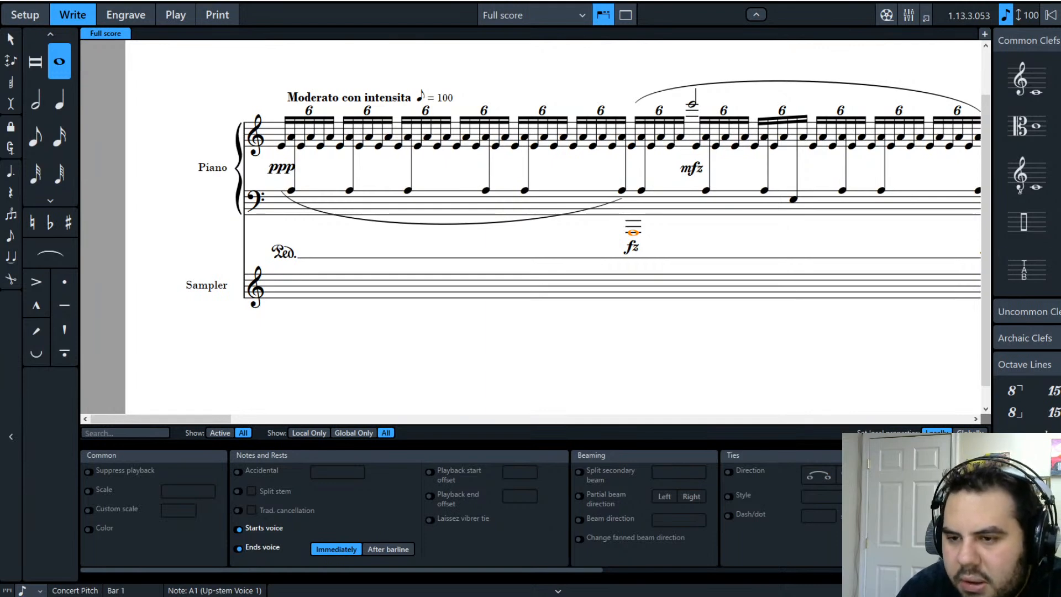
Step: Add an 8ba octave line starting at the selected low A1 whole note in the bass staff
click(1019, 416)
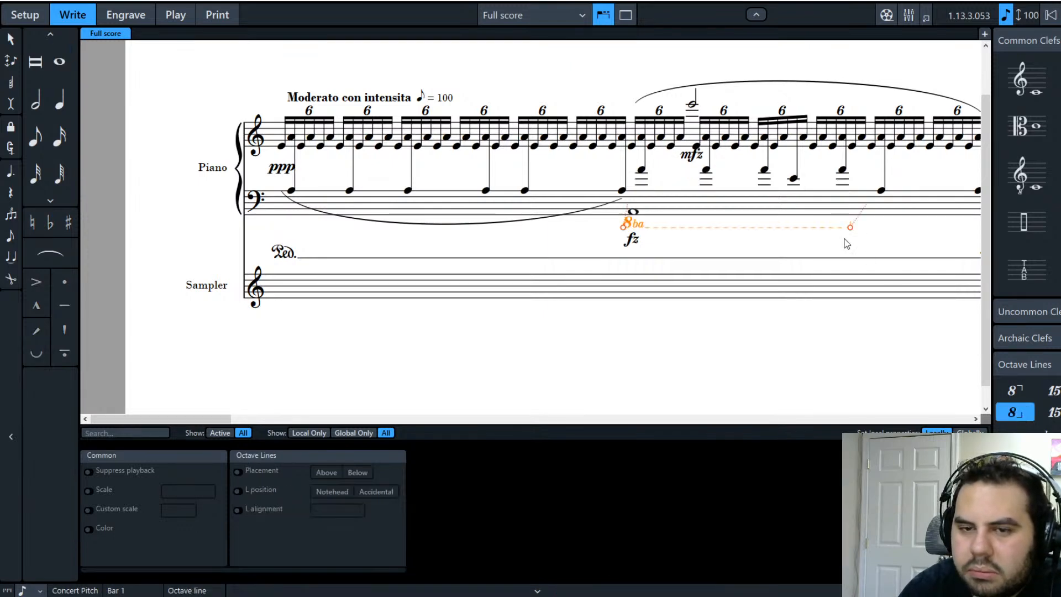
click(852, 369)
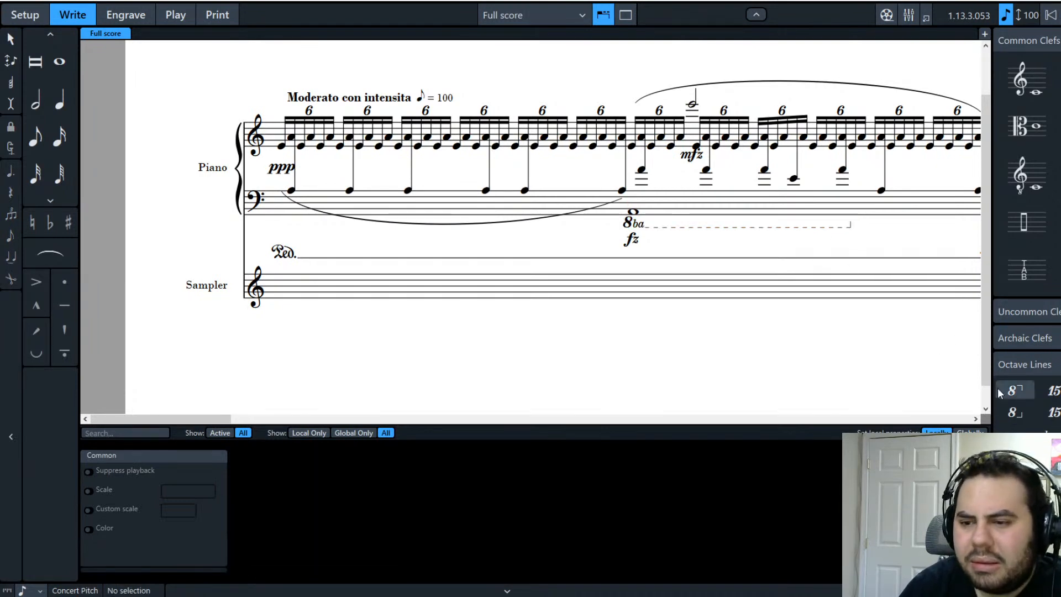
click(848, 227)
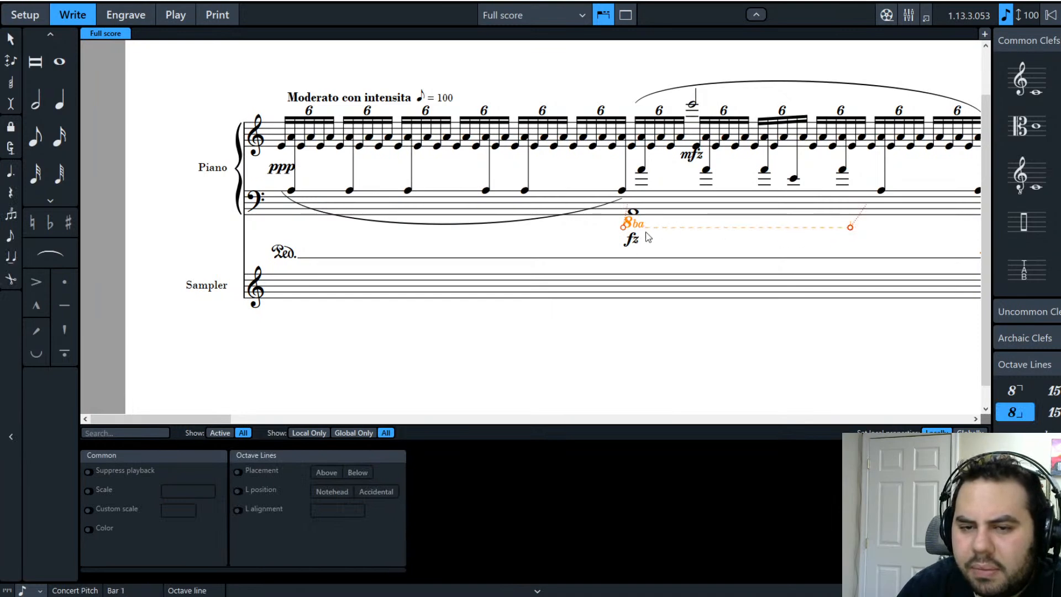
click(598, 354)
click(634, 225)
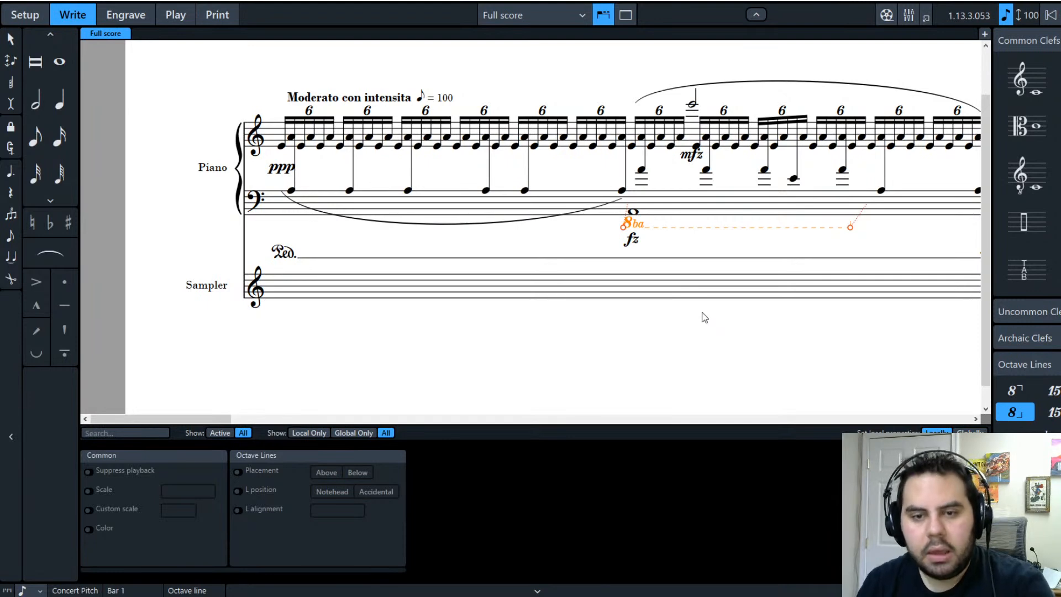
click(625, 317)
click(637, 224)
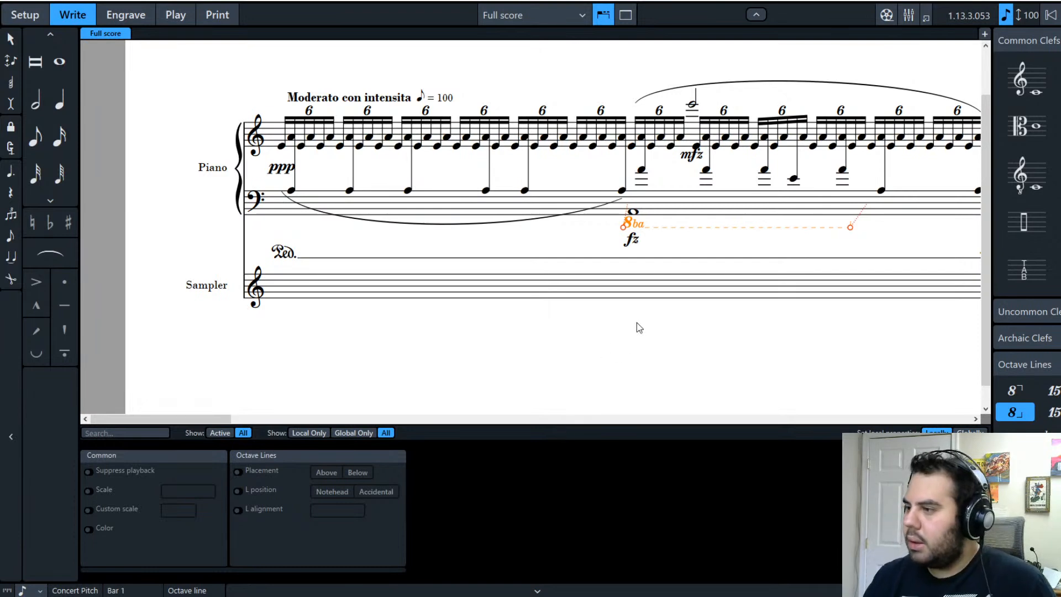
click(590, 343)
click(626, 224)
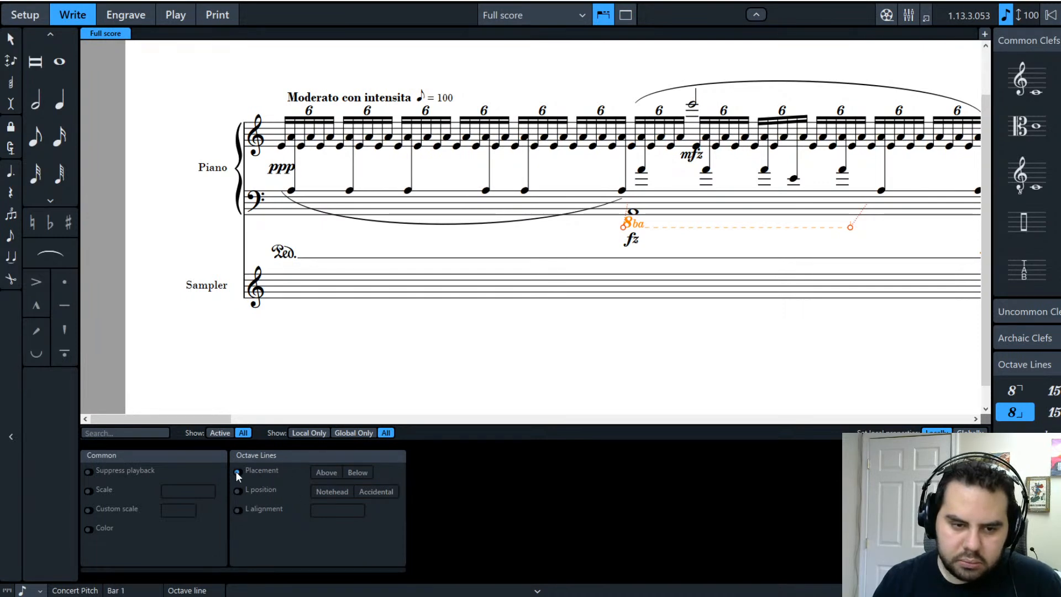
Step: Set the 8ba octave line's placement to Below and its start position to Notehead in Properties
click(325, 473)
click(360, 472)
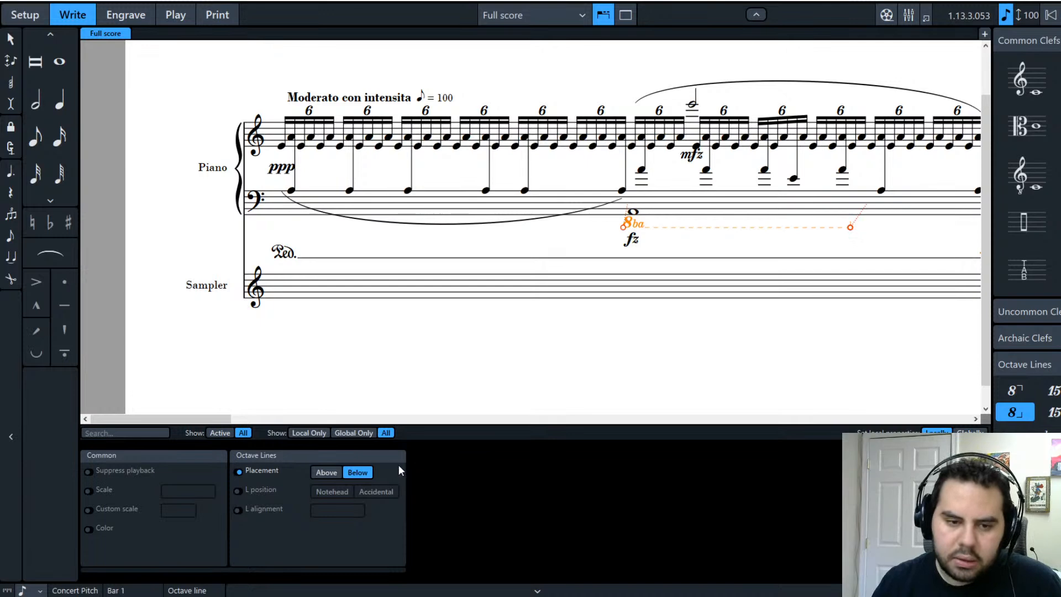
click(240, 490)
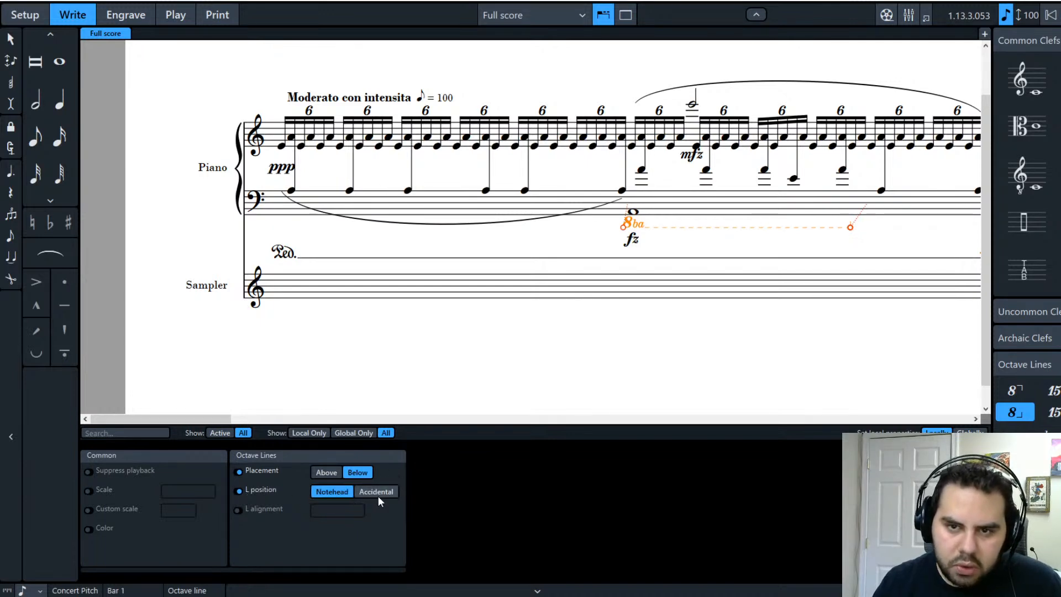
click(379, 493)
click(332, 492)
click(239, 509)
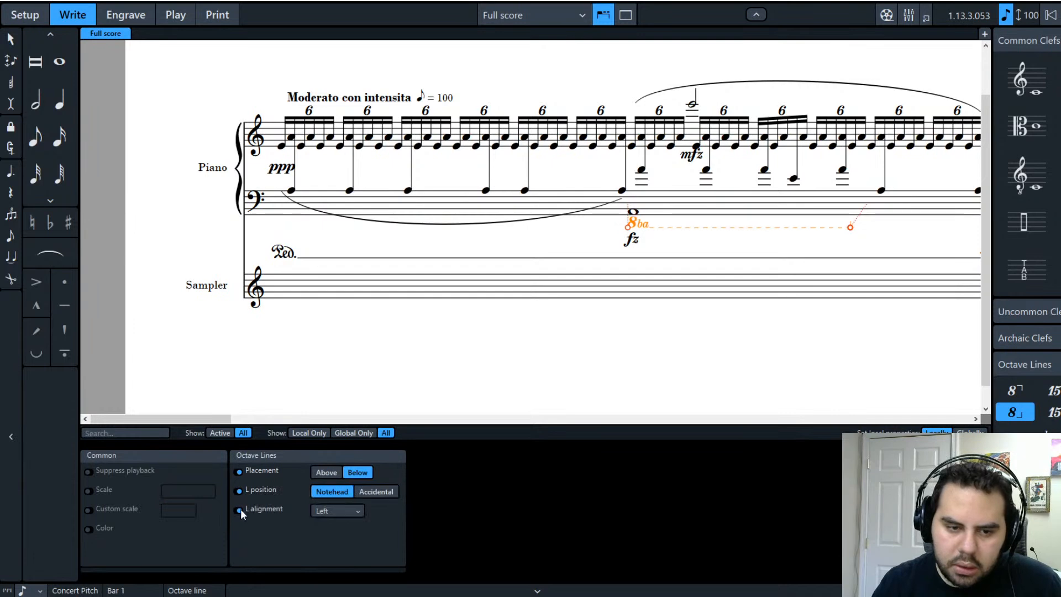
click(239, 509)
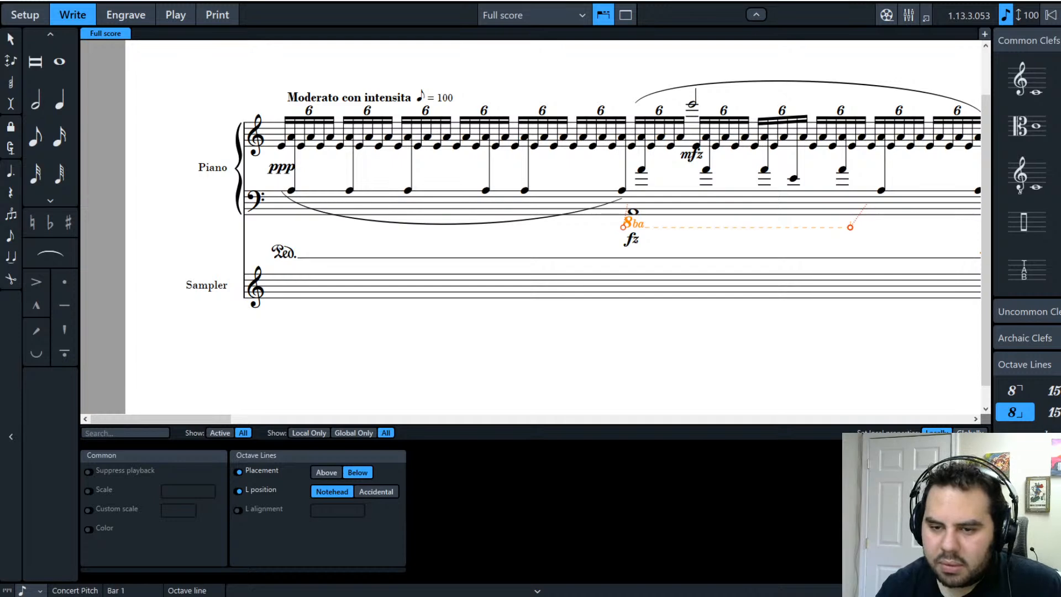
Step: Delete the 8ba octave line, then delete the low A1 whole note under the bass staff
click(668, 247)
click(688, 228)
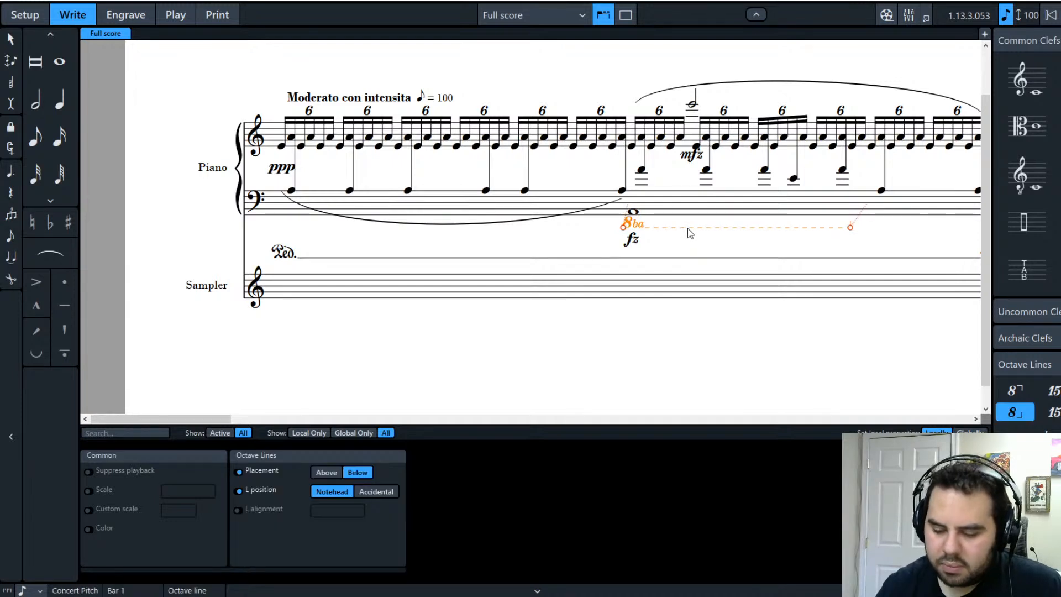
key(Delete)
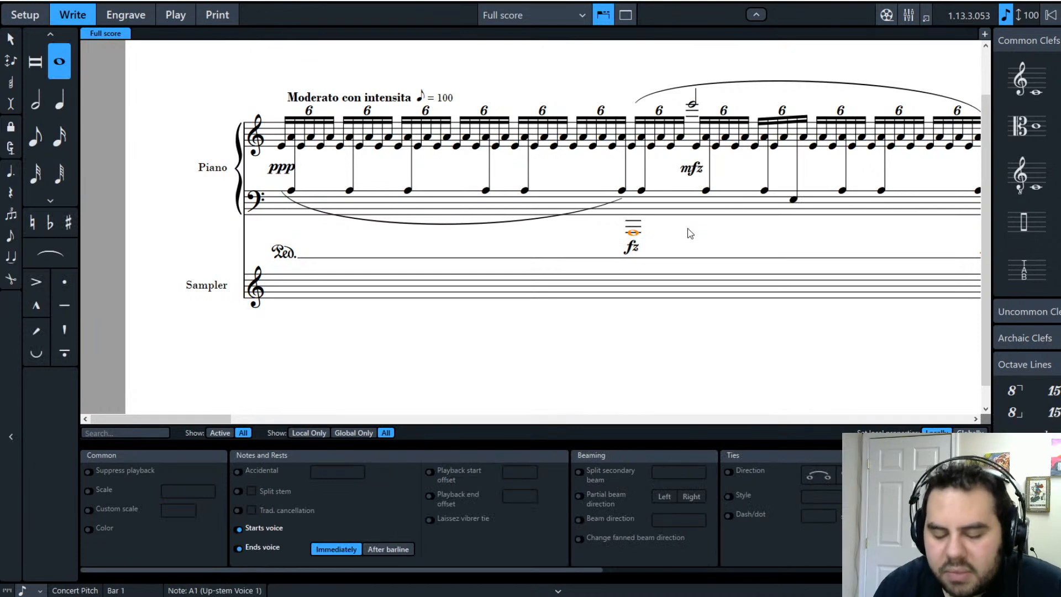
key(Delete)
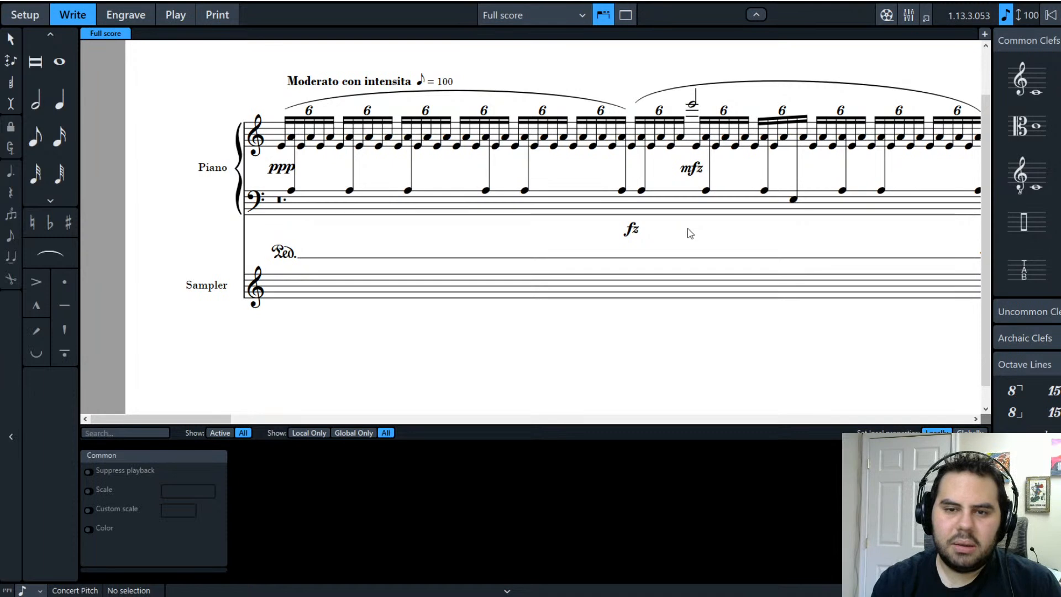
Step: Undo the deletion to bring back the low fz whole note on the bass staff
key(ctrl+z)
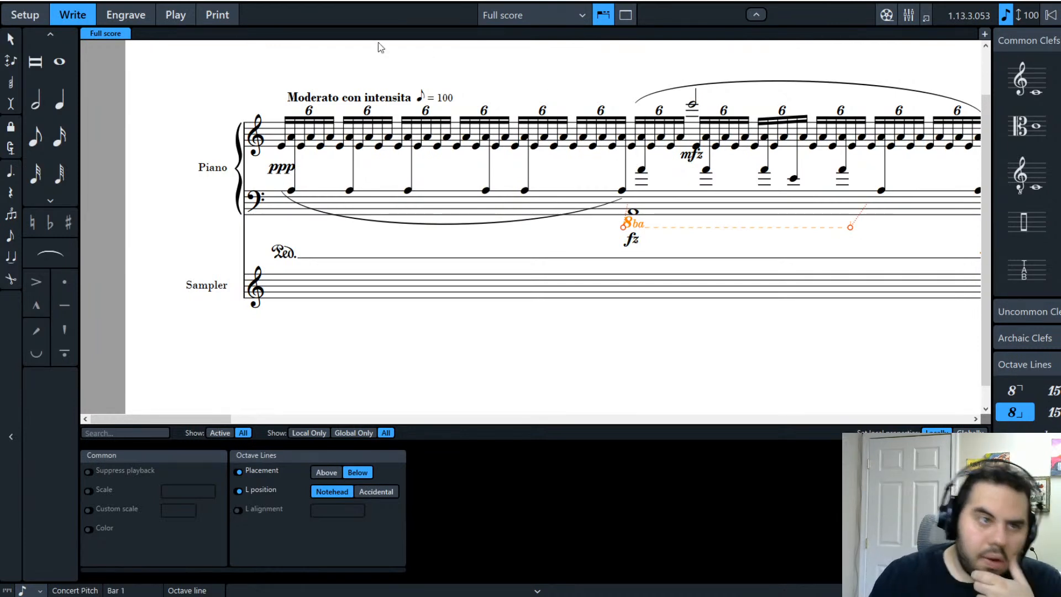
Step: Switch to Setup mode, showing the Piano and Sampler players above the score
click(25, 15)
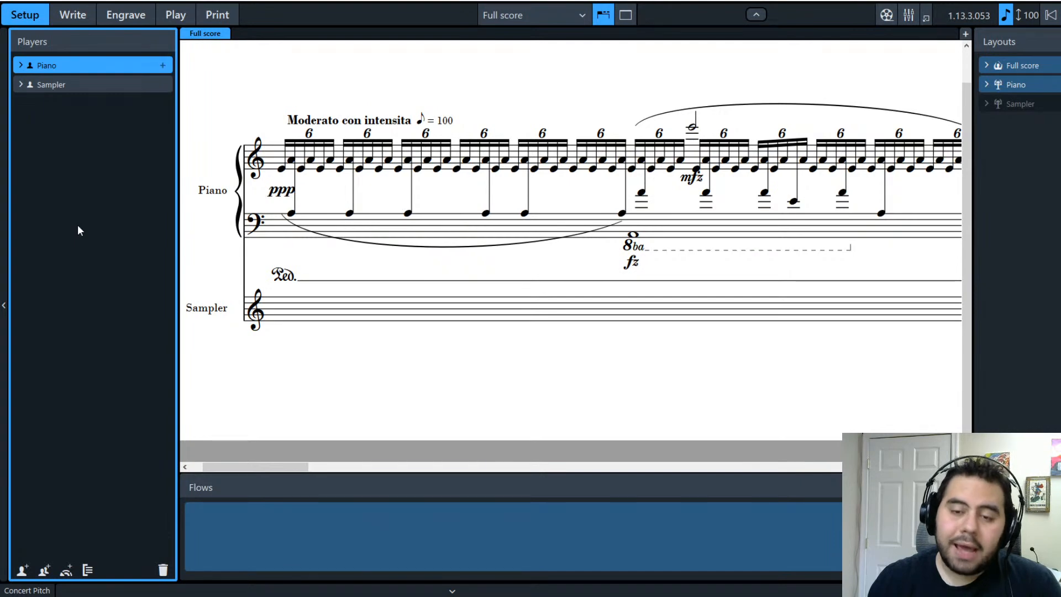
Step: Expand the Piano player card in the Players panel to reveal its Piano instrument, leaving it selected
click(21, 67)
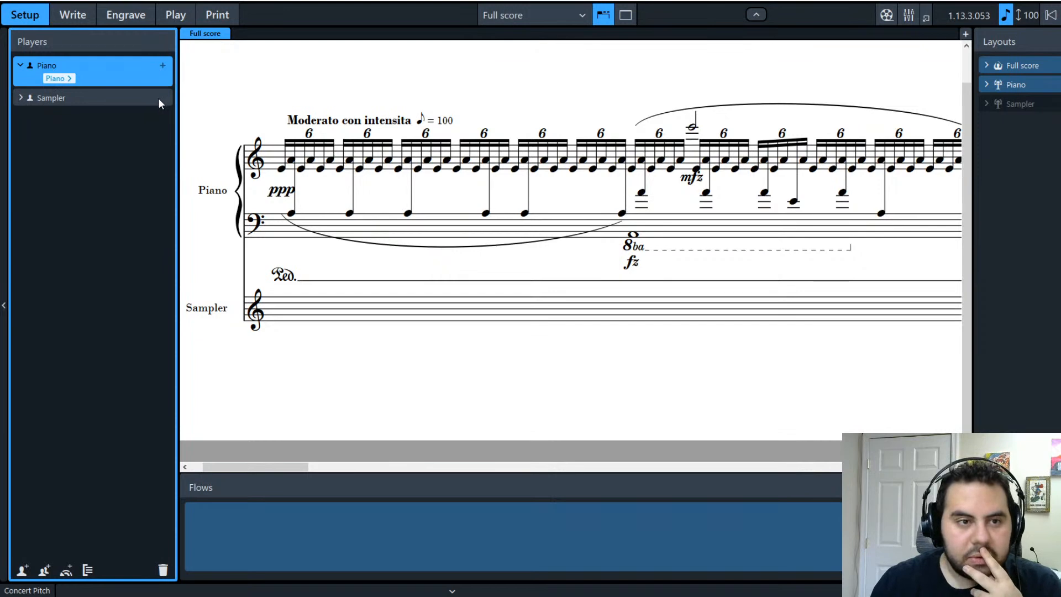
click(76, 138)
click(85, 79)
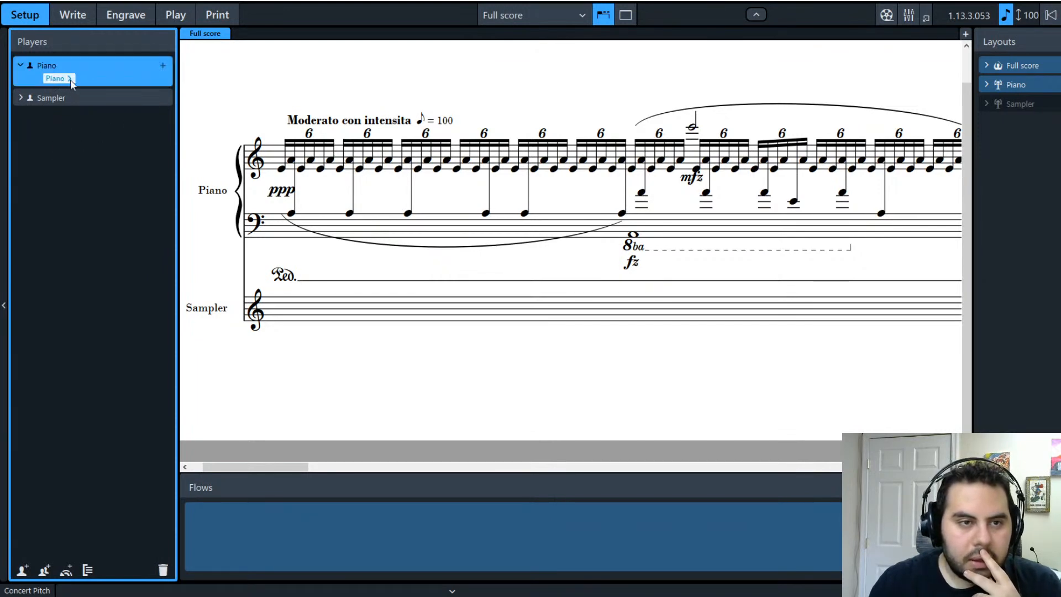
click(44, 161)
click(164, 69)
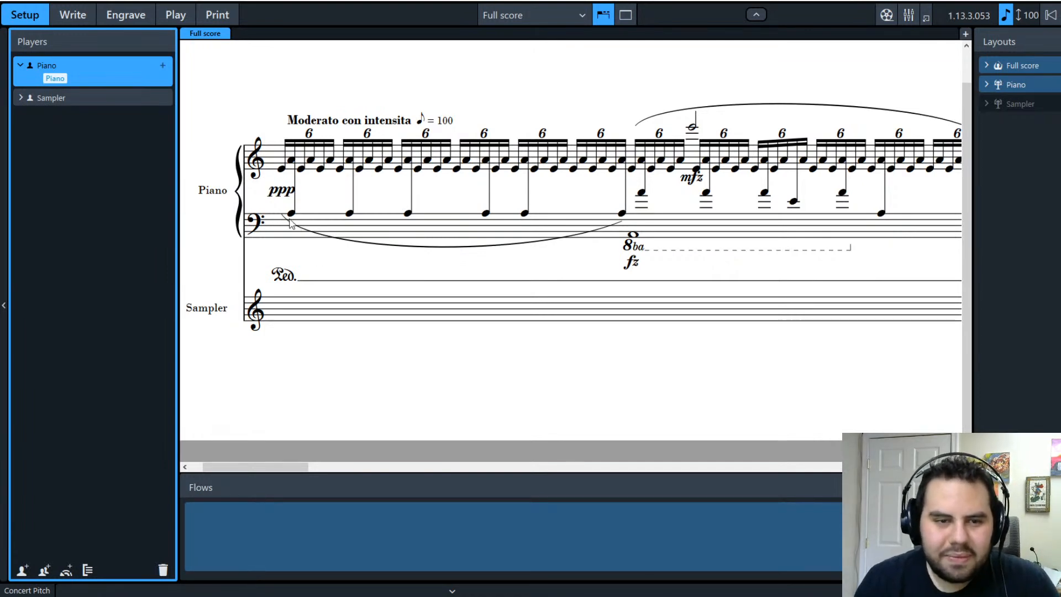
Step: Back in Write mode, select the piano's bass staff and add a new staff above it
click(78, 17)
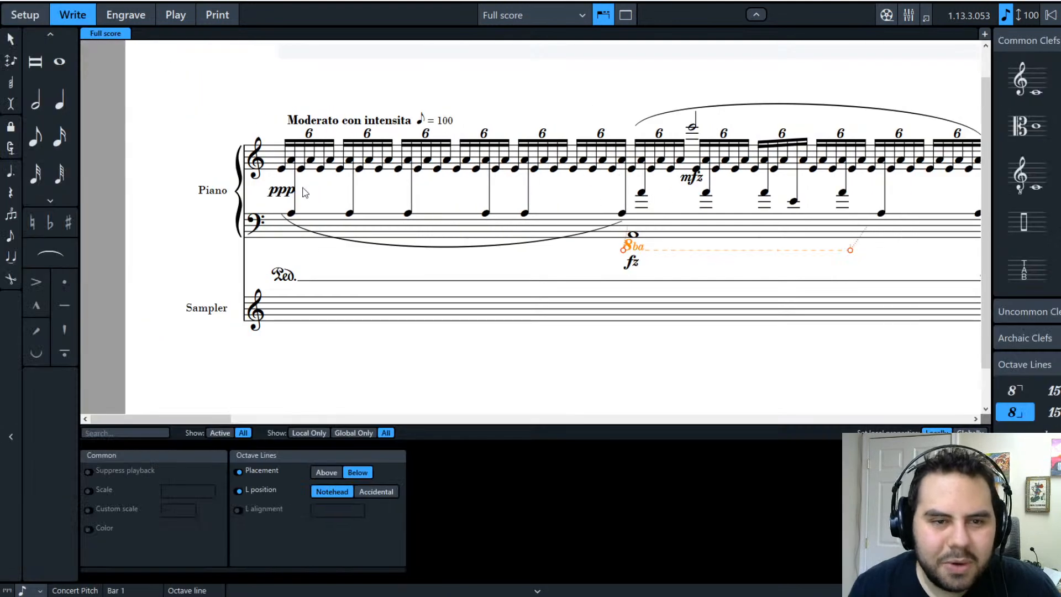
click(271, 154)
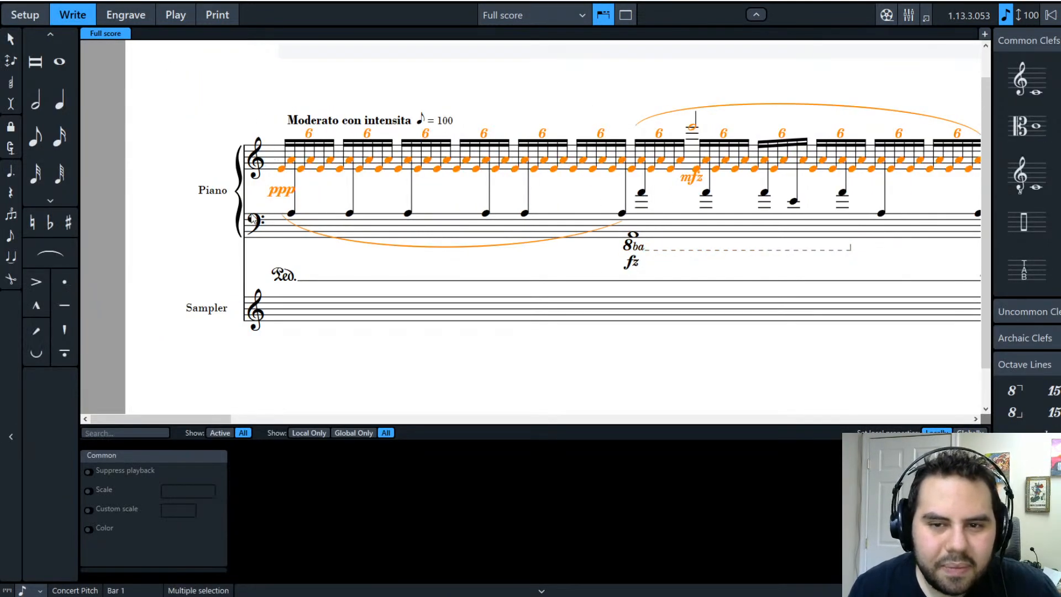
click(173, 267)
click(268, 236)
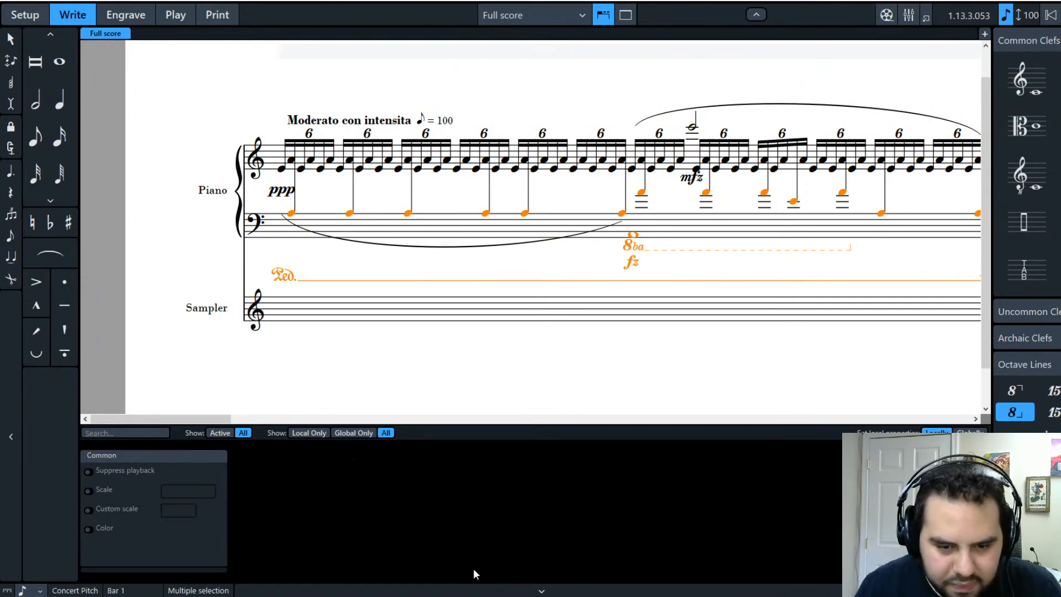
click(466, 512)
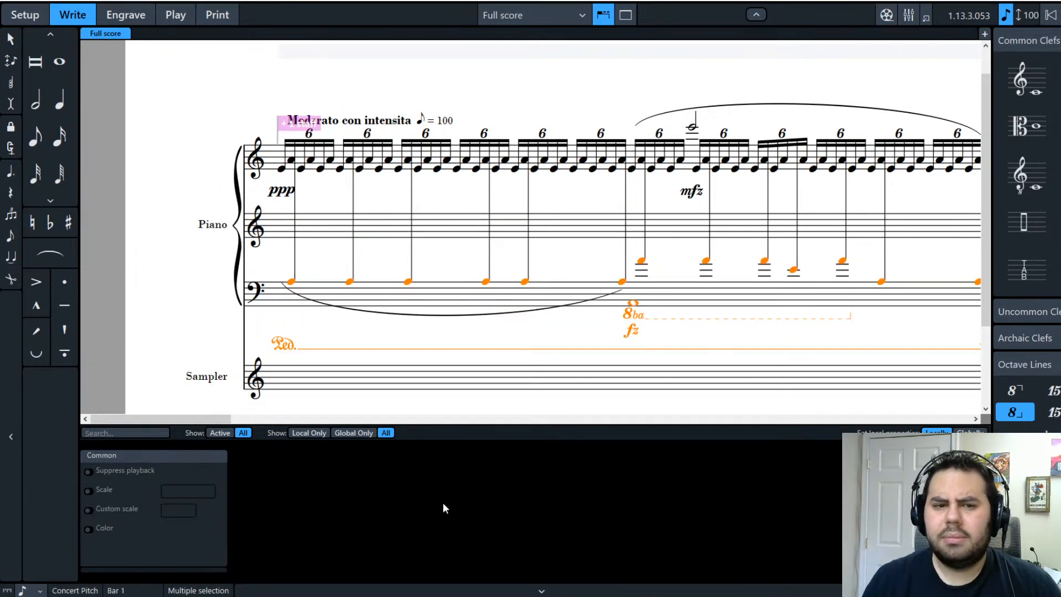
click(291, 282)
ctrl+click(349, 282)
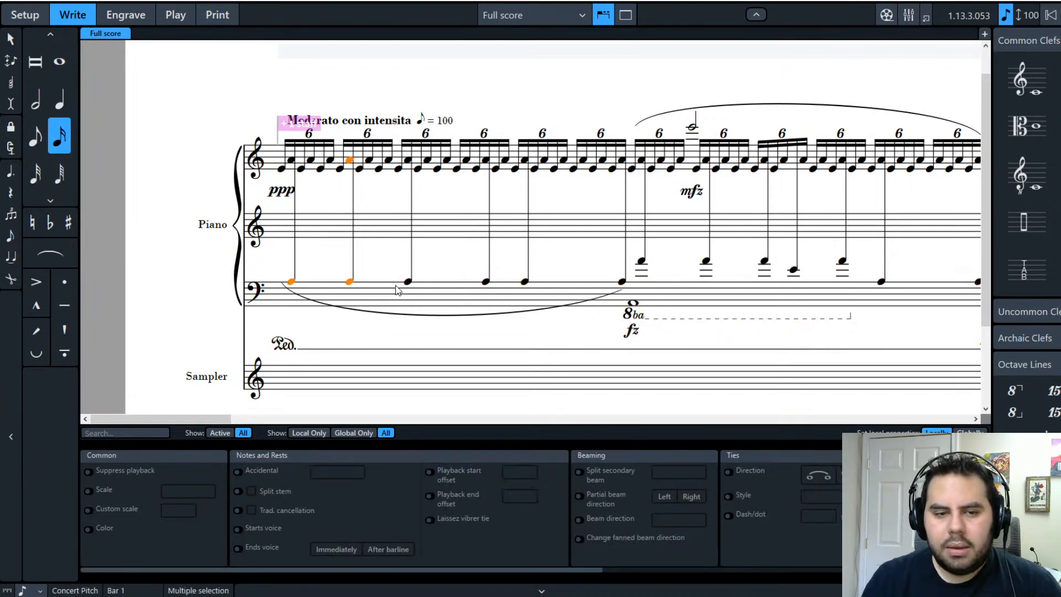
ctrl+click(408, 282)
ctrl+click(486, 282)
ctrl+click(524, 282)
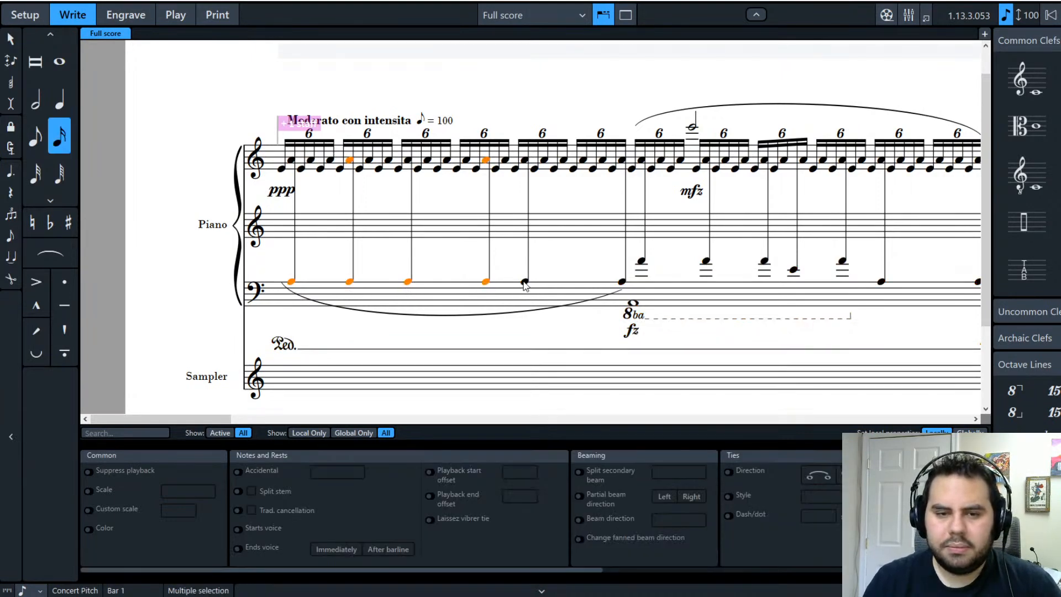
ctrl+click(623, 282)
ctrl+click(642, 261)
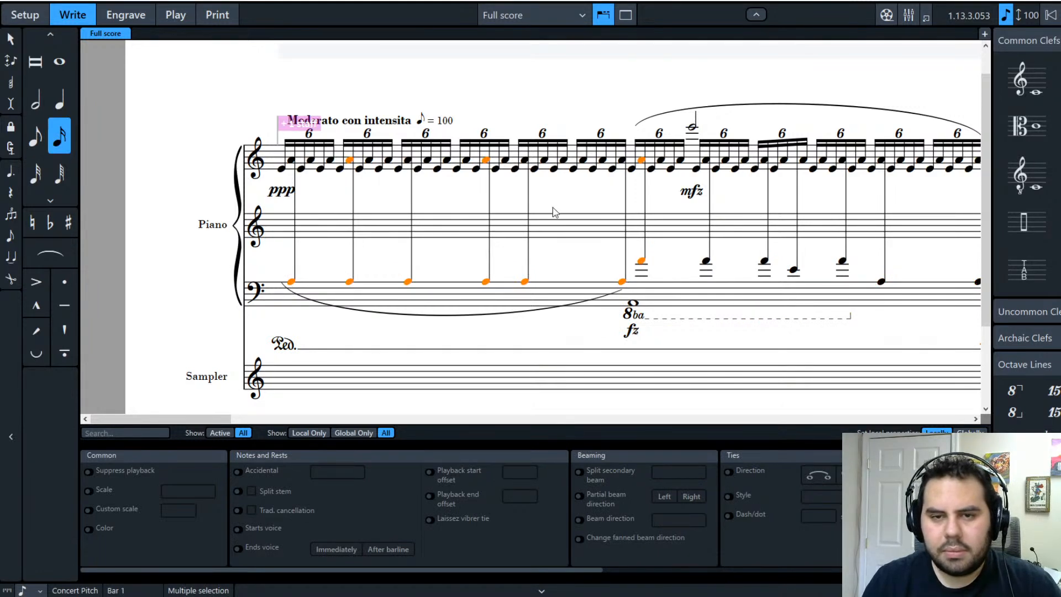
click(279, 271)
click(292, 282)
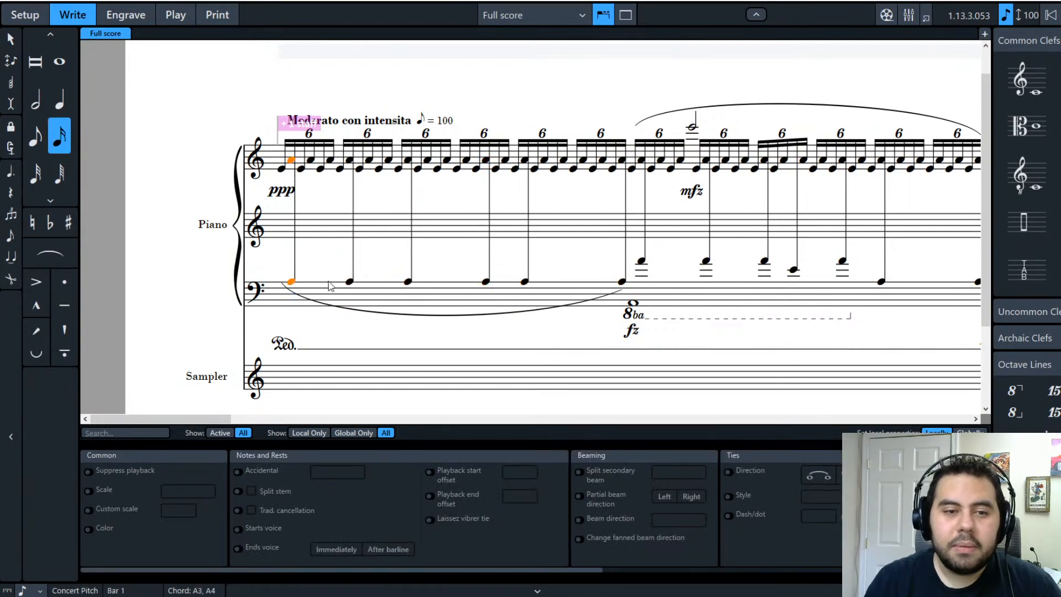
click(283, 290)
click(291, 283)
ctrl+click(349, 282)
ctrl+click(408, 282)
ctrl+click(485, 283)
ctrl+click(525, 283)
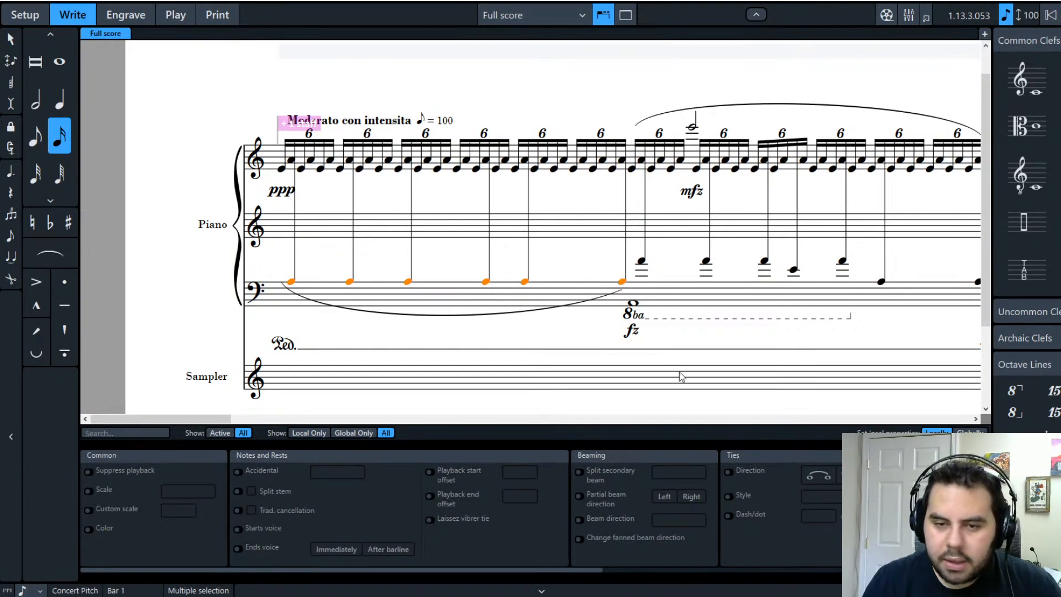
click(377, 253)
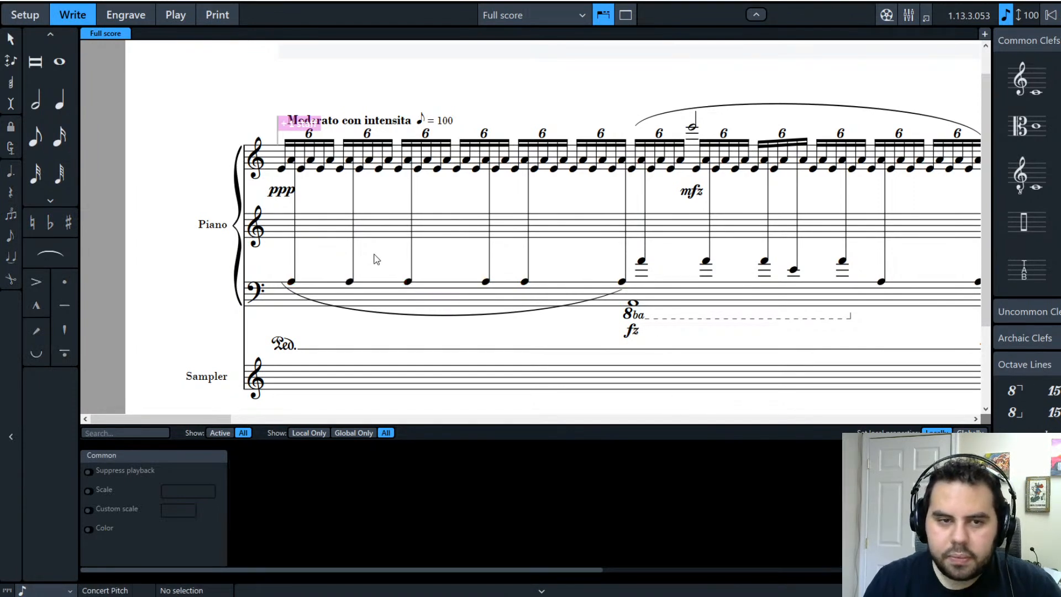
click(272, 159)
Step: Select the bass-line notes with their slur and cross them up into the top piano staff with Ctrl+Shift+Up
click(281, 280)
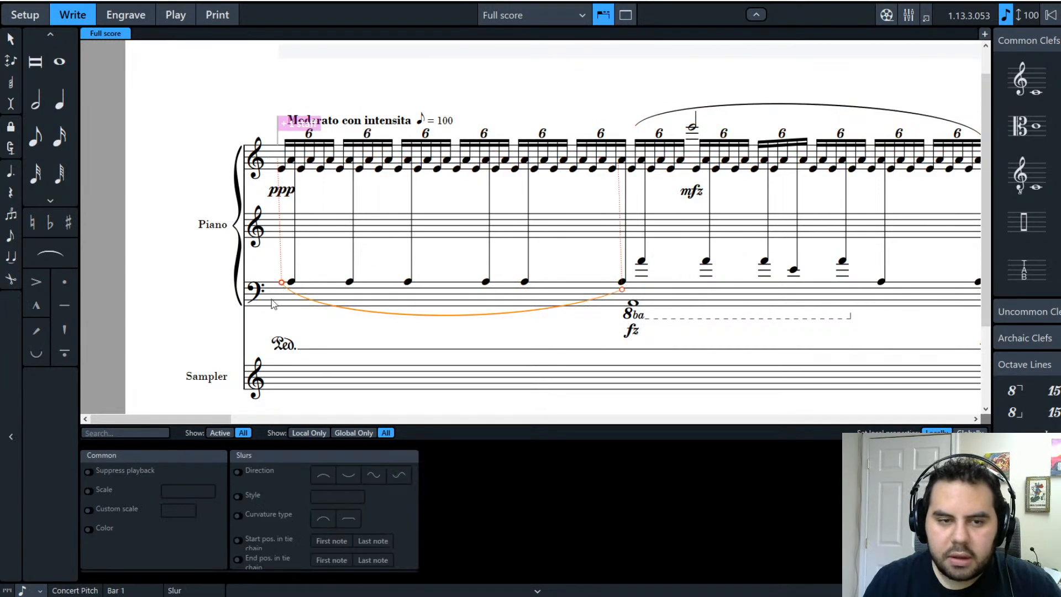
click(288, 297)
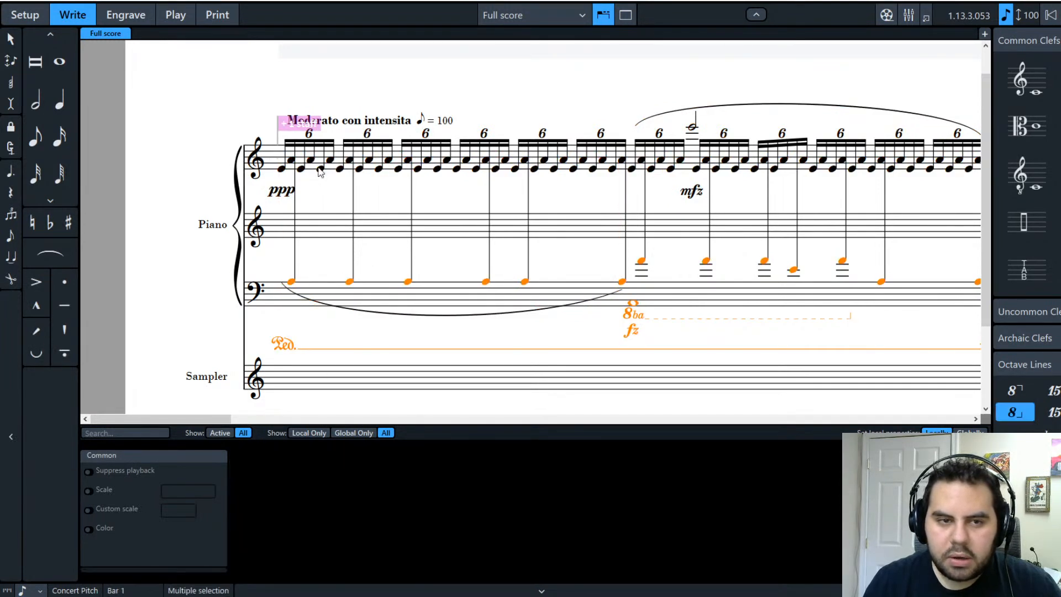
ctrl+click(313, 171)
click(229, 204)
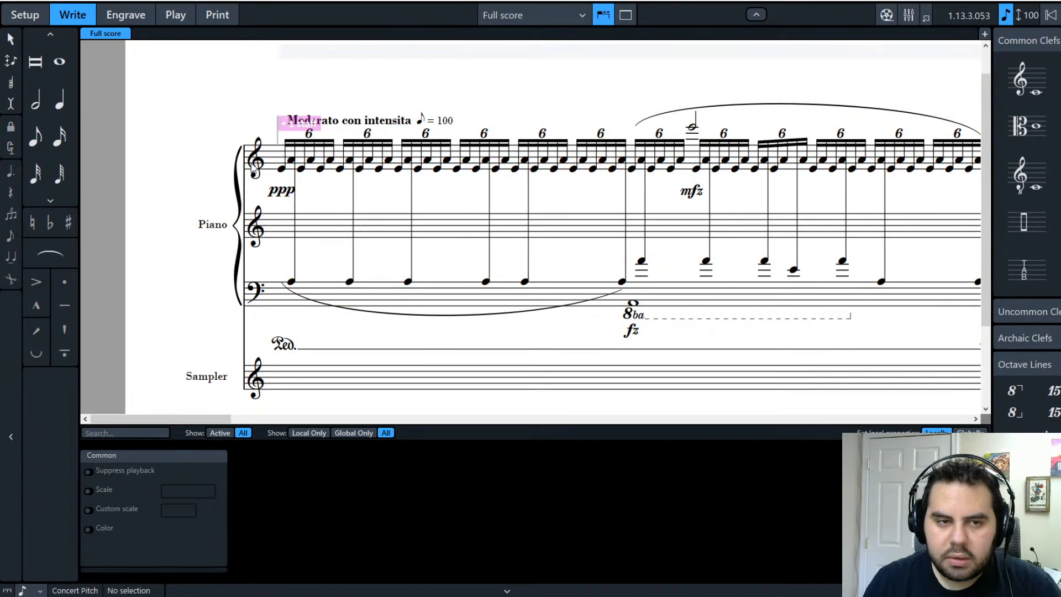
click(267, 166)
ctrl+click(262, 287)
drag(205, 420, 980, 403)
shift+click(861, 164)
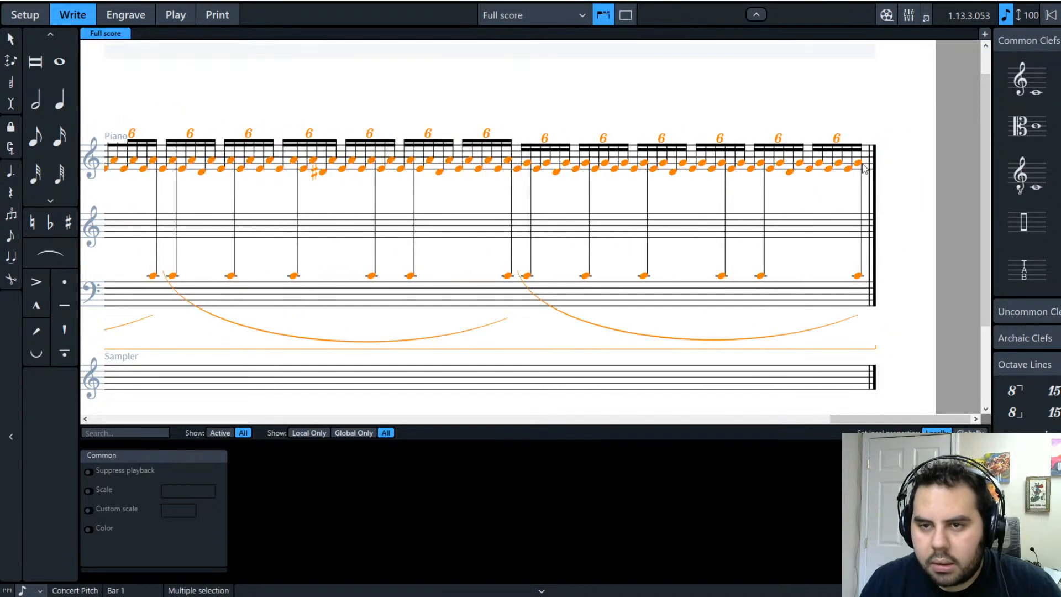
drag(906, 419, 111, 444)
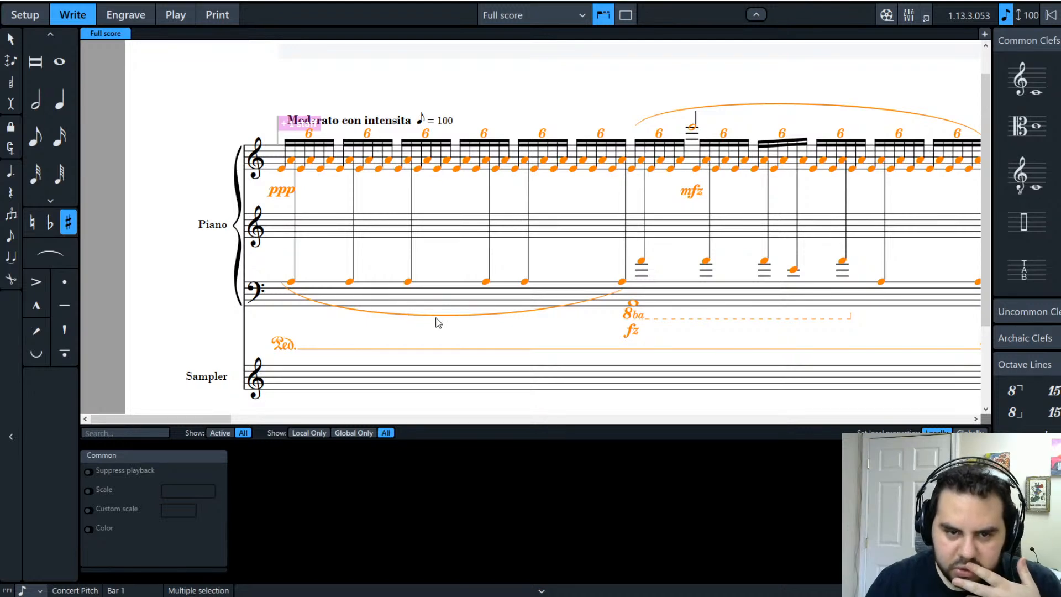
key(ctrl+shift+Up)
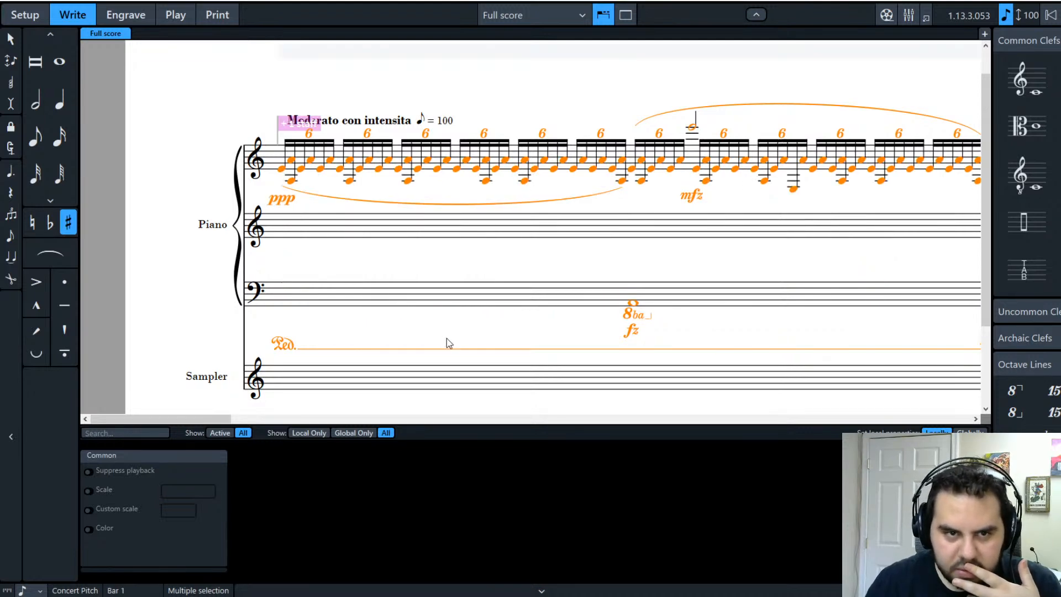
click(553, 327)
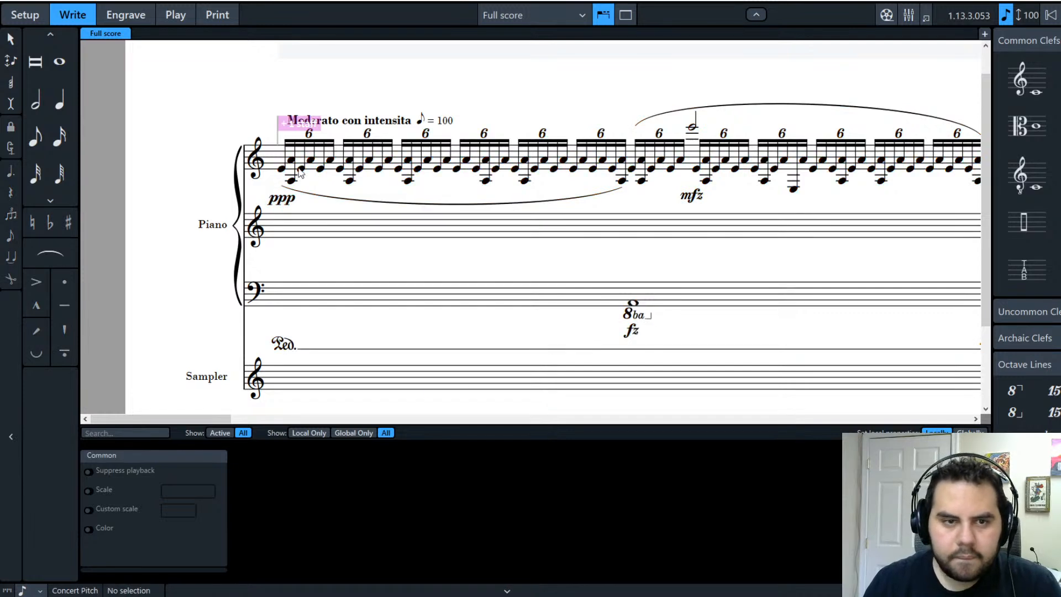
Step: Select the five low A3 notes and the later low notes, then cross them down to the second staff
click(292, 182)
ctrl+click(349, 180)
ctrl+click(408, 181)
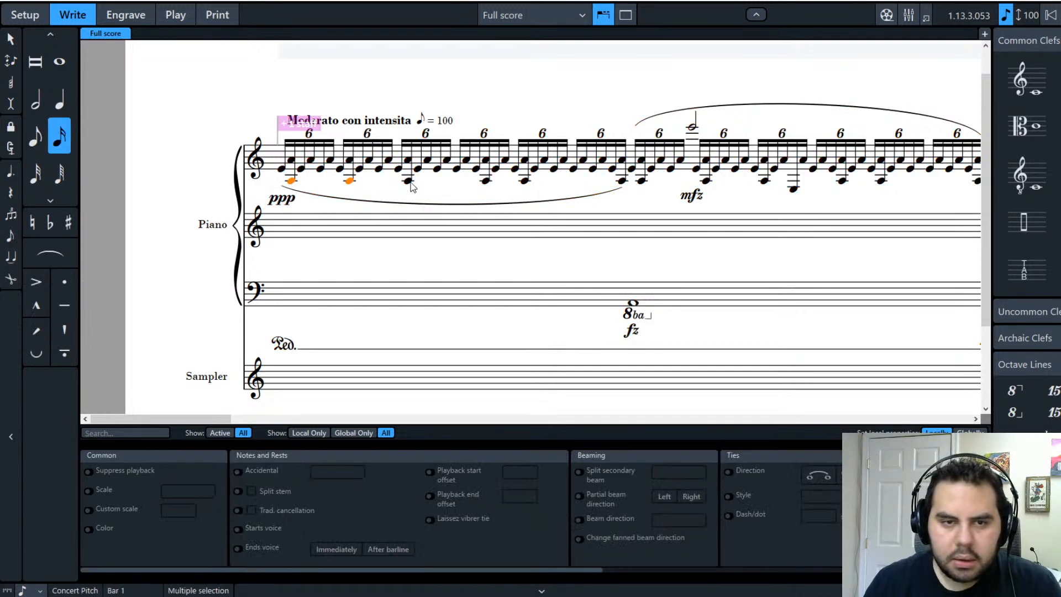
ctrl+click(485, 181)
ctrl+click(525, 181)
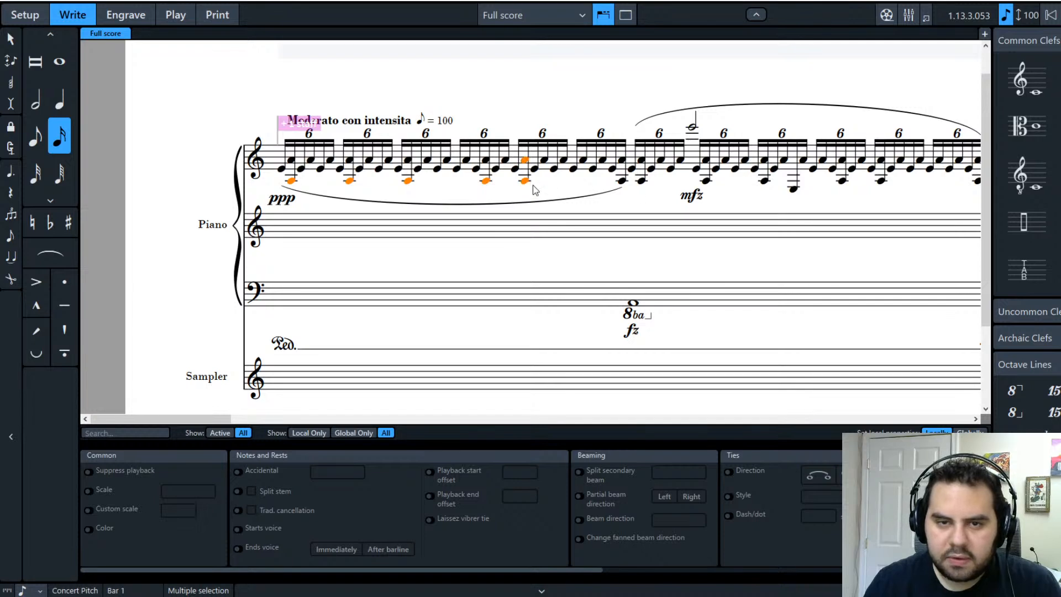
ctrl+click(621, 181)
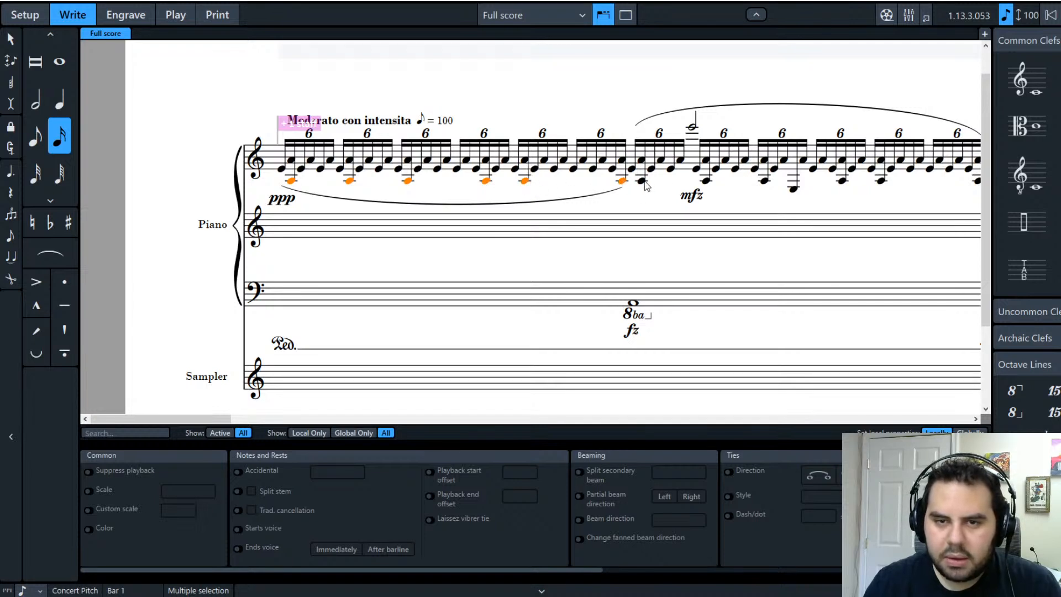
ctrl+click(641, 181)
ctrl+click(641, 162)
ctrl+click(641, 162)
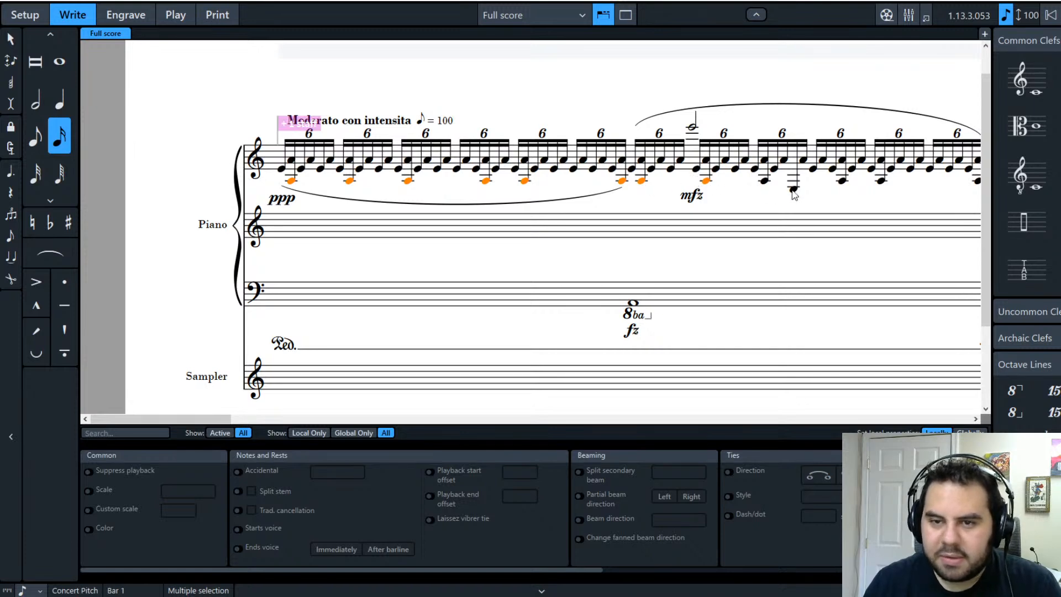
ctrl+click(764, 181)
ctrl+click(841, 180)
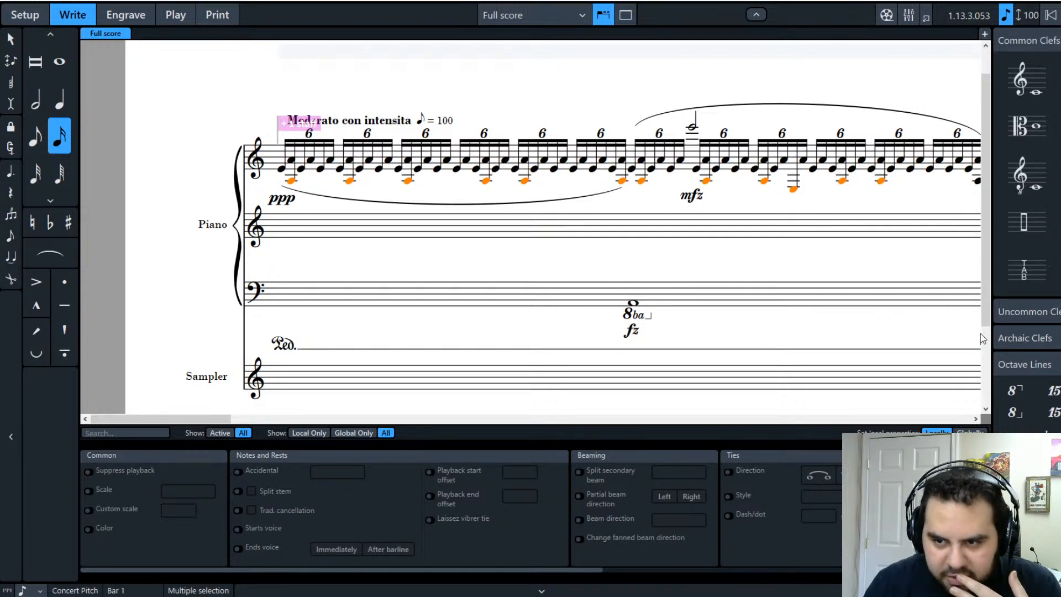
key(ctrl+shift+Down)
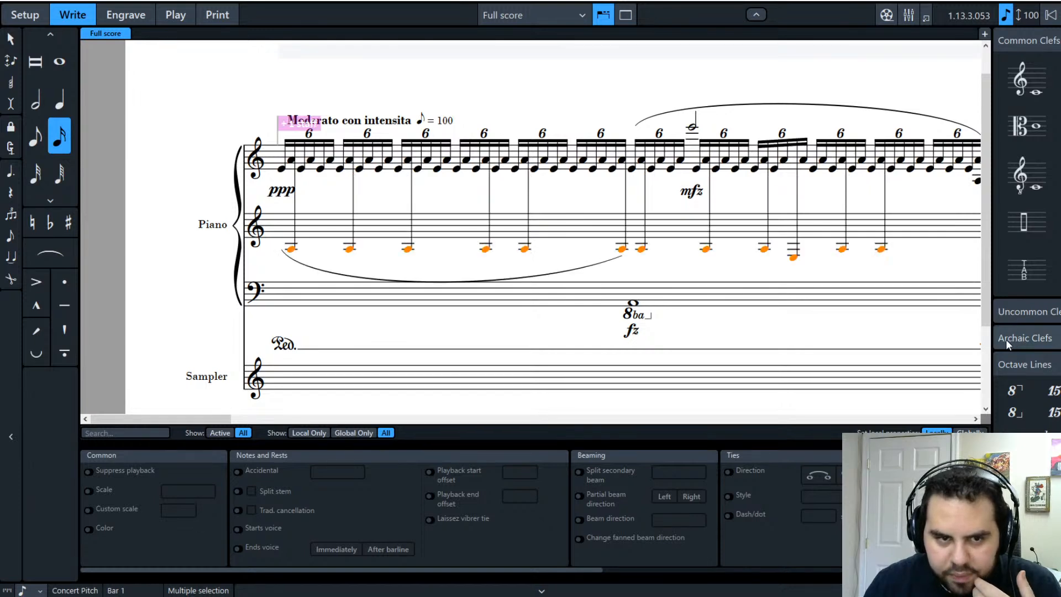
Step: Place a bass clef at the start of the Piano's second staff
click(142, 256)
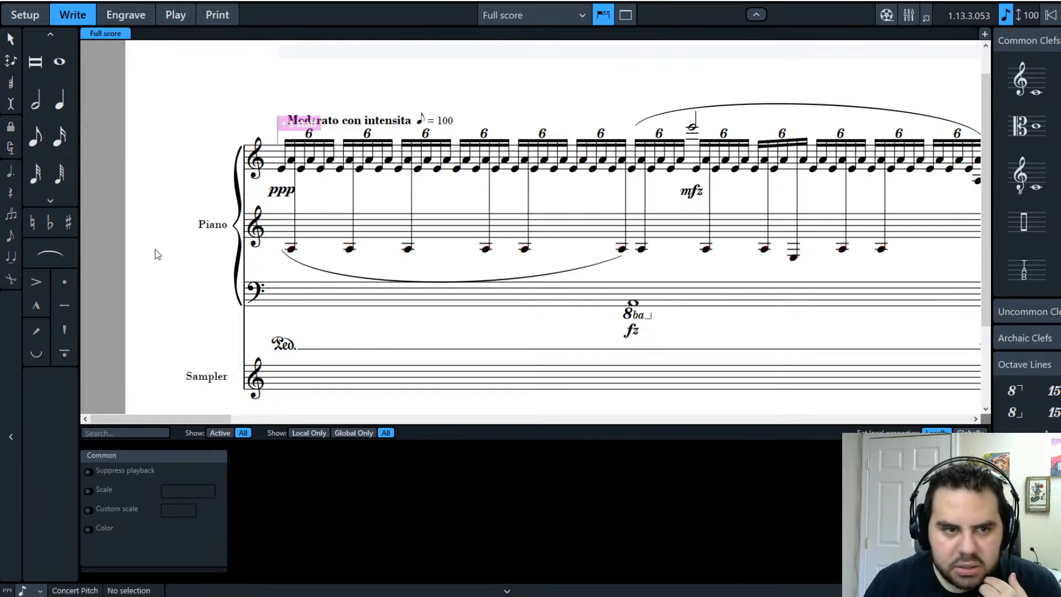
click(1059, 78)
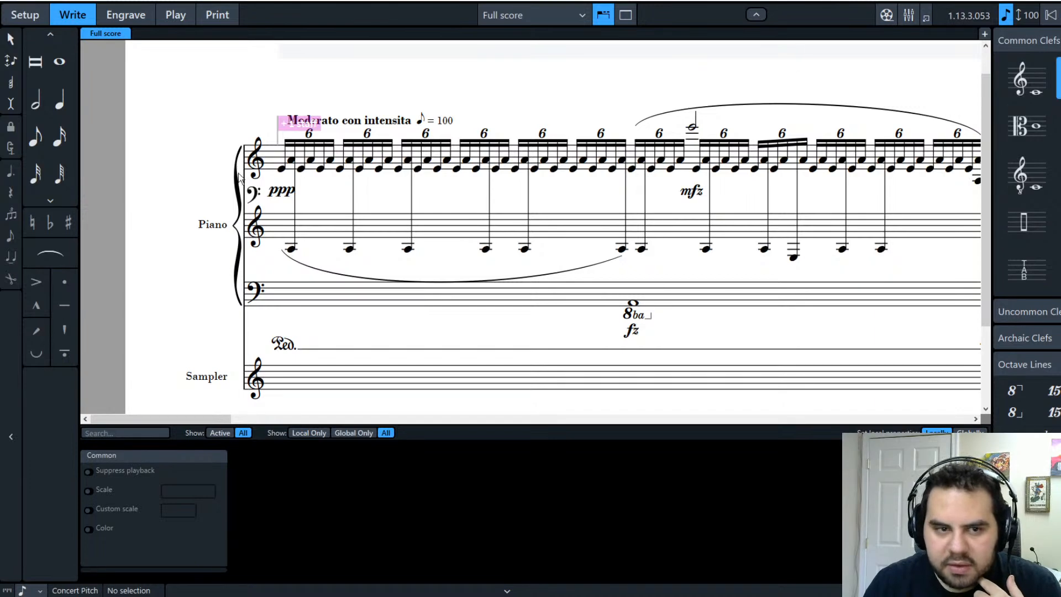
click(255, 219)
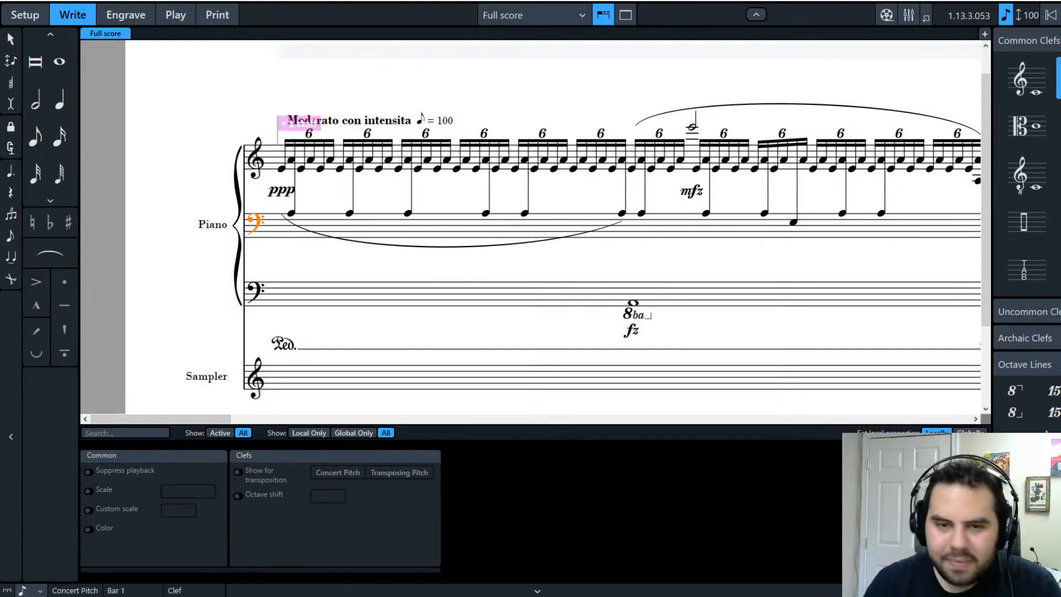
drag(205, 423, 244, 434)
Step: Insert a treble clef on the lowest Piano staff right after the 8ba fz note
click(467, 268)
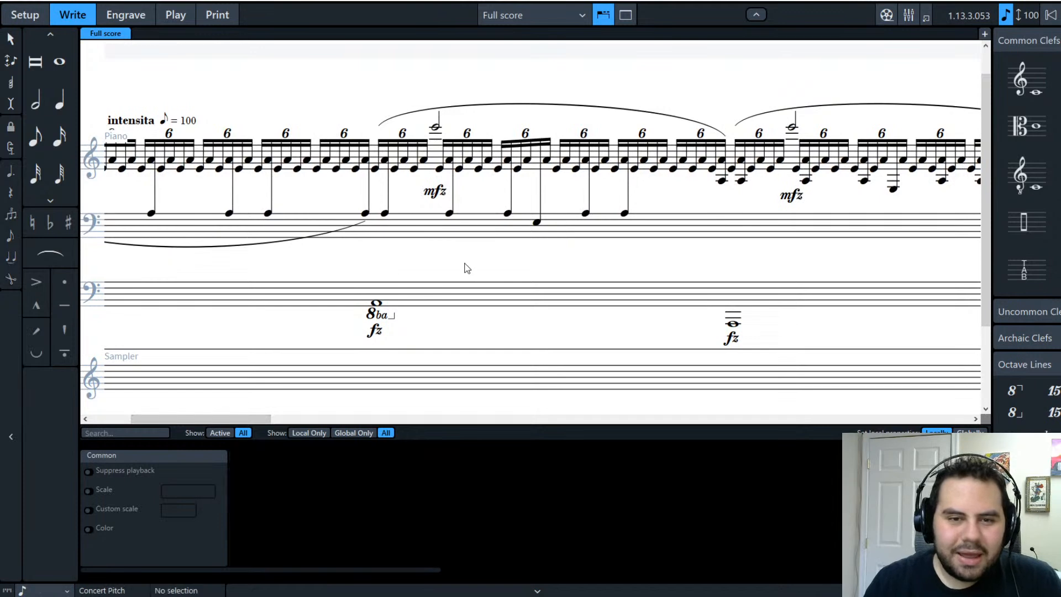
click(412, 307)
click(413, 330)
click(1031, 98)
click(409, 310)
click(423, 338)
click(394, 294)
click(423, 322)
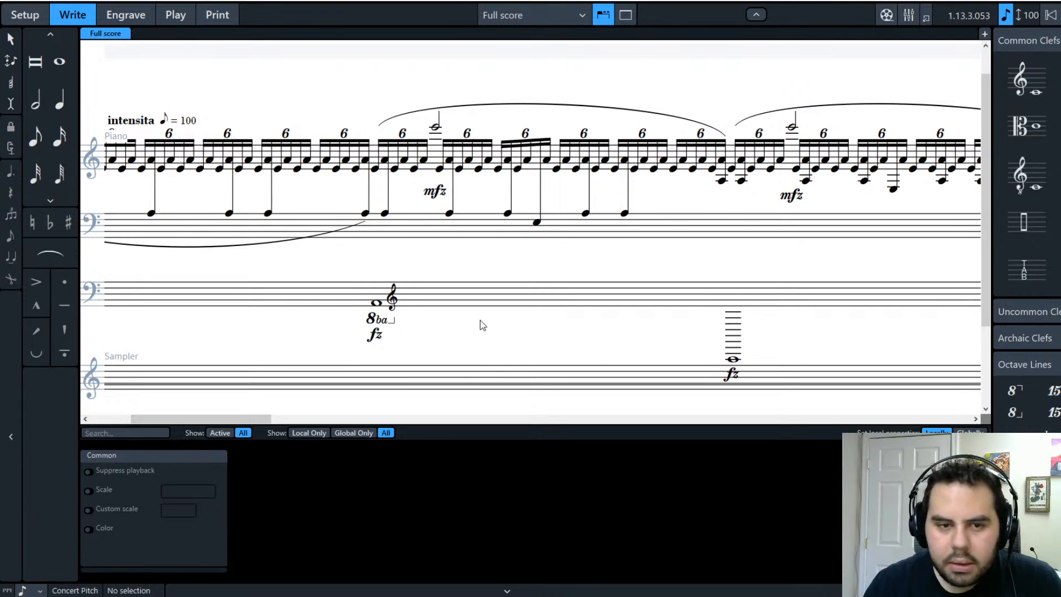
Step: Try a half note on the lower staff, undo it, and exit note input
click(44, 106)
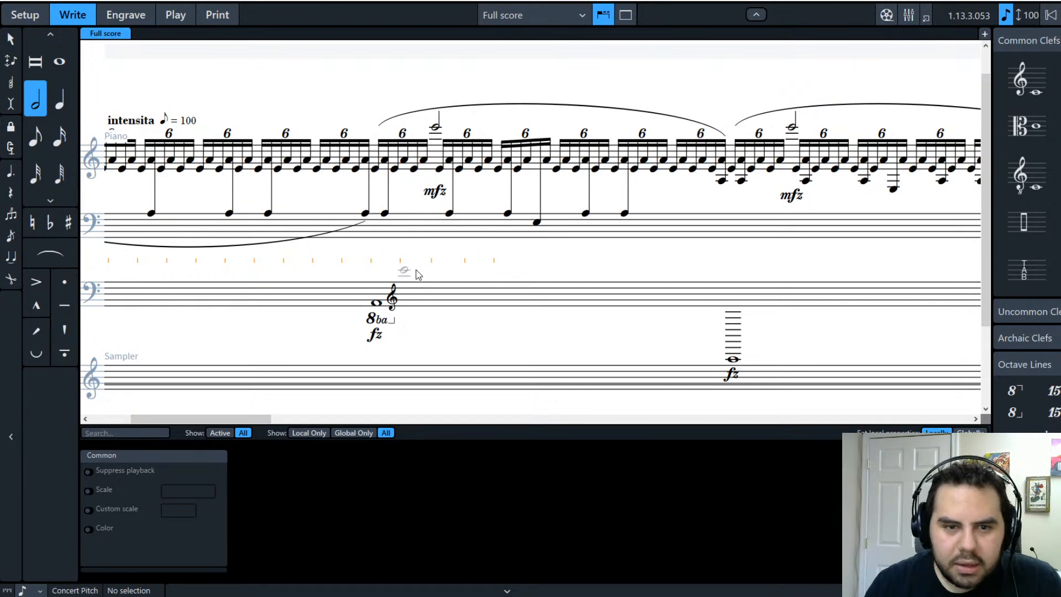
click(416, 270)
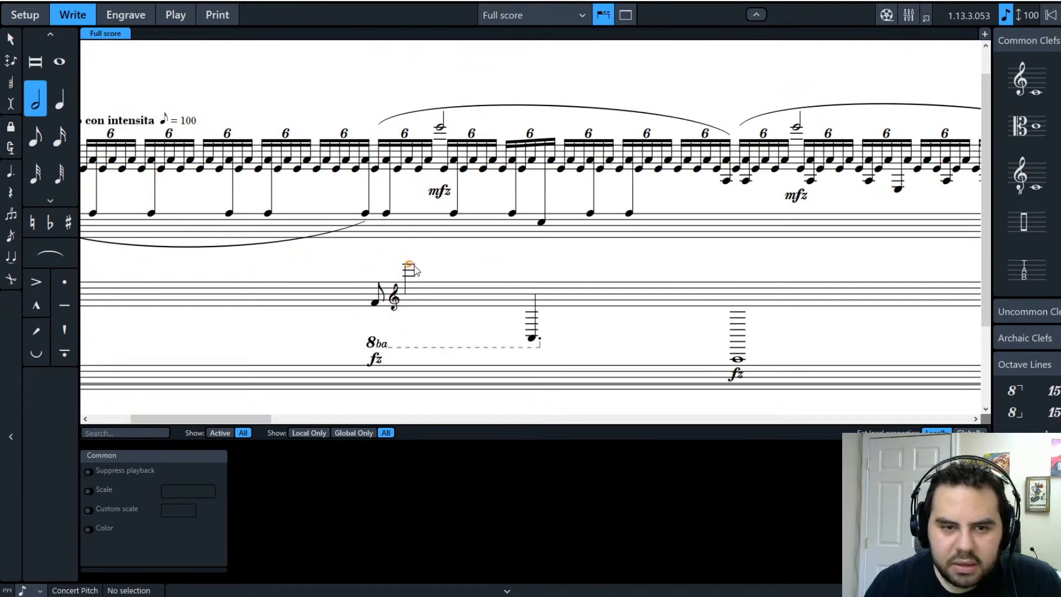
key(ctrl+z)
key(Escape)
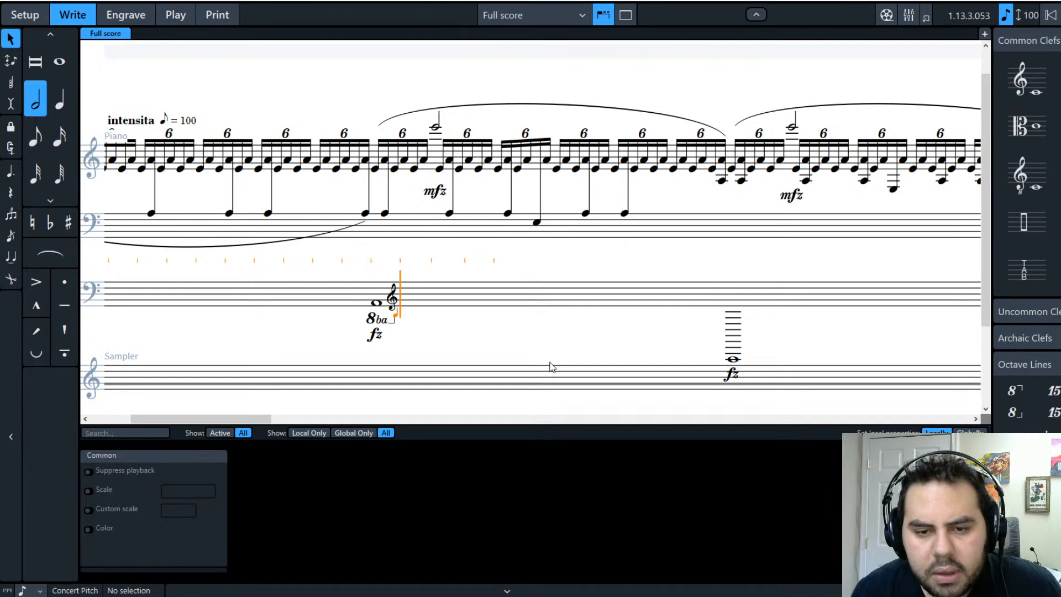
click(428, 297)
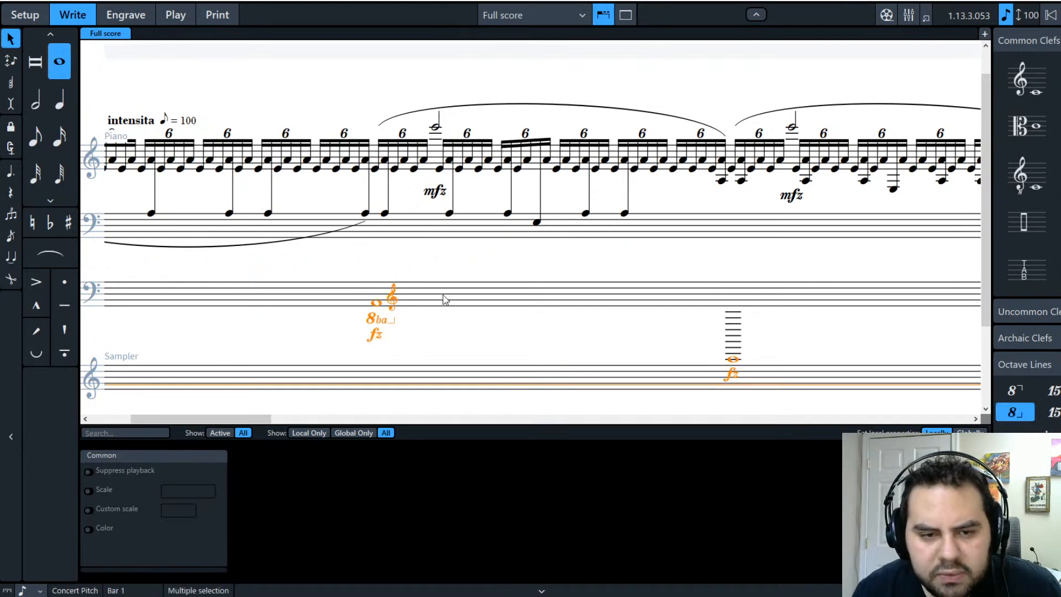
click(431, 345)
click(420, 308)
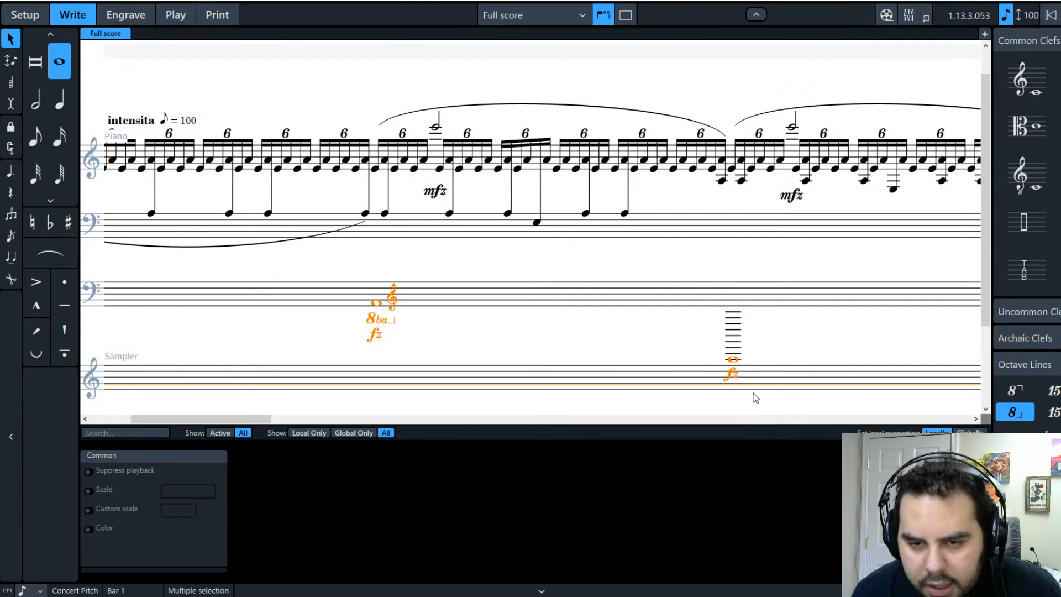
key(ctrl+z)
key(ctrl+z)
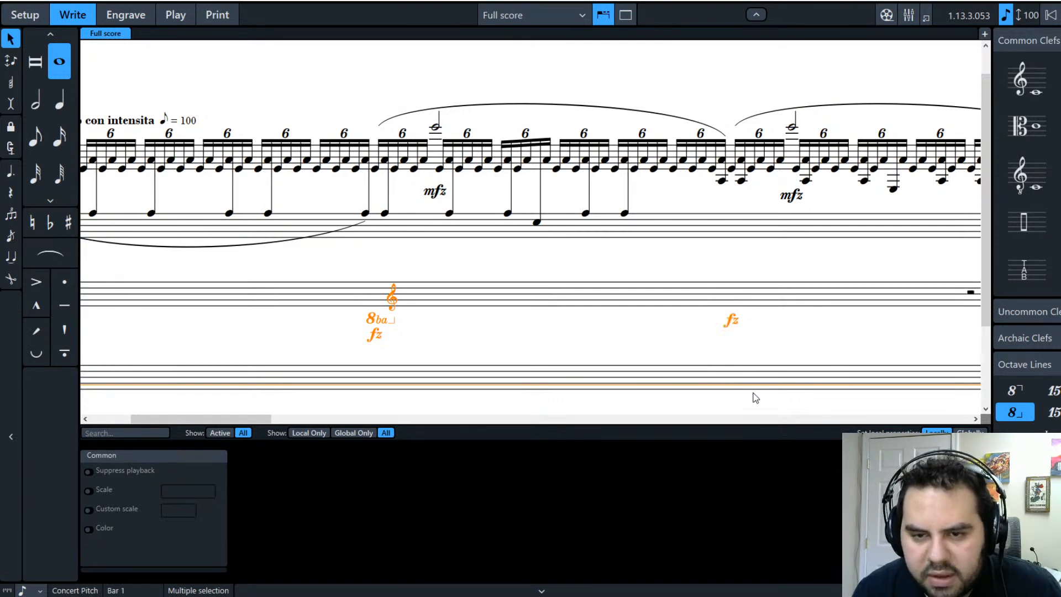
click(529, 337)
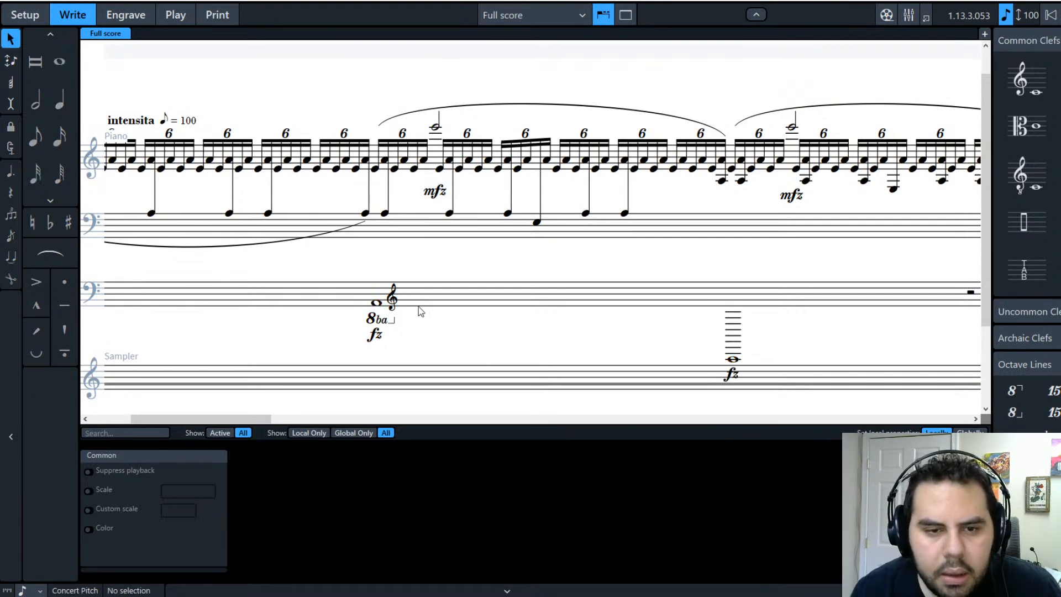
click(466, 303)
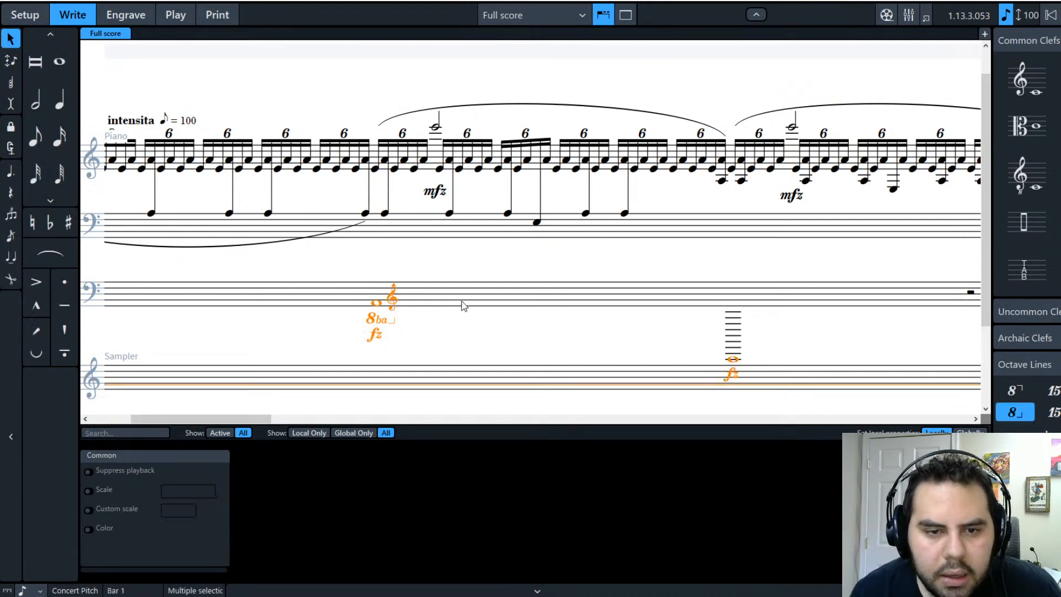
click(419, 332)
click(424, 282)
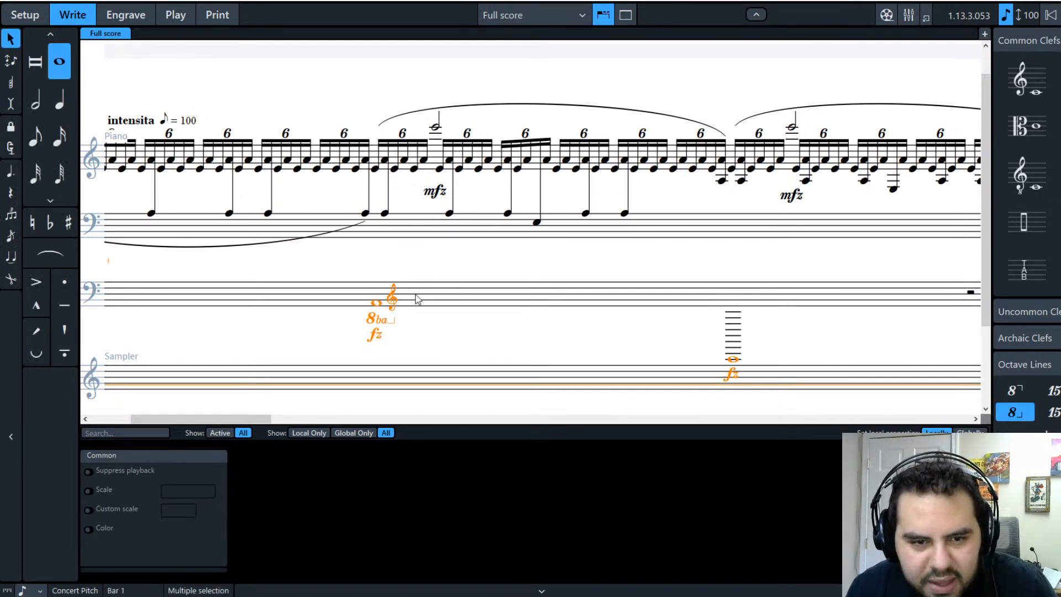
click(419, 332)
click(35, 105)
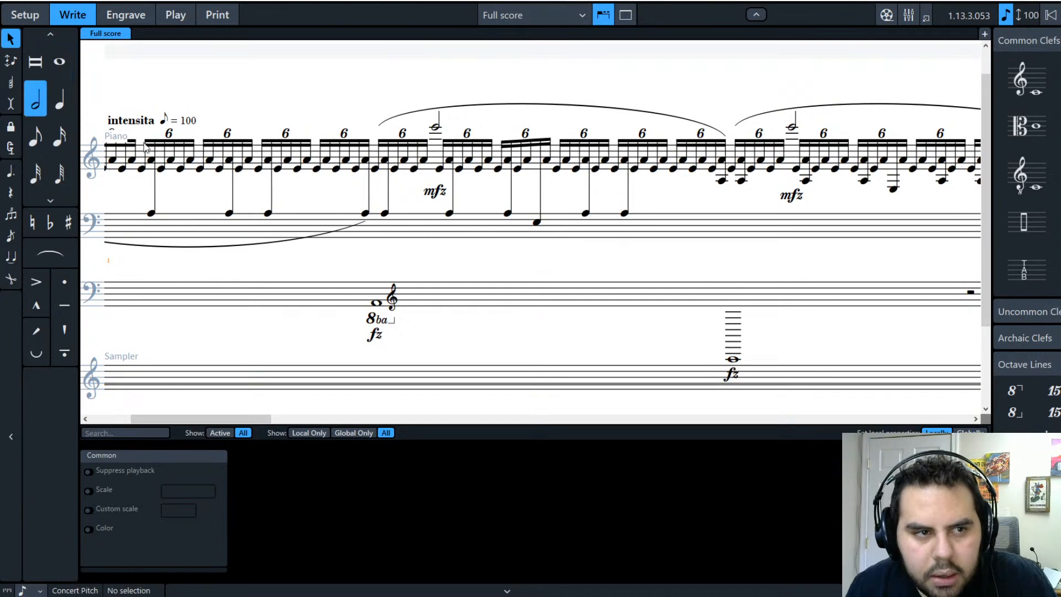
click(423, 282)
click(34, 107)
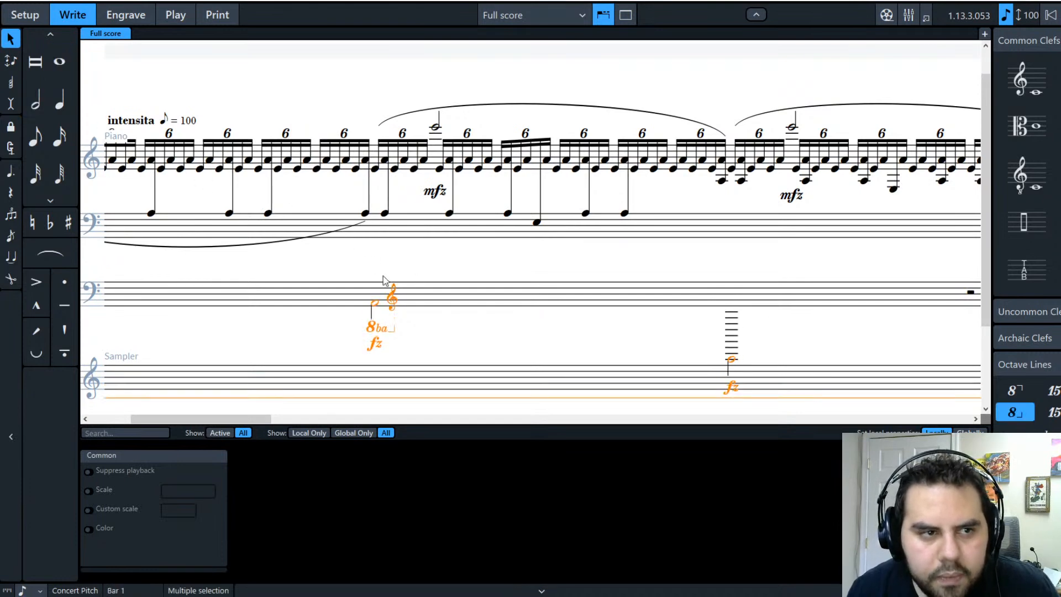
key(ctrl+z)
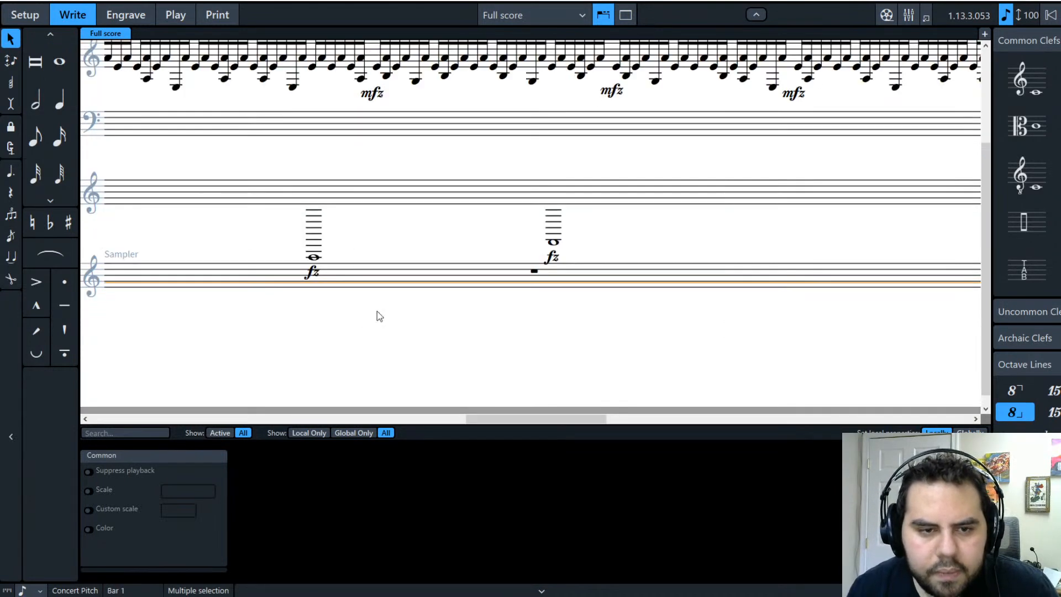
drag(525, 420, 463, 423)
drag(382, 422, 200, 418)
click(456, 358)
scroll(456, 355, up, 2)
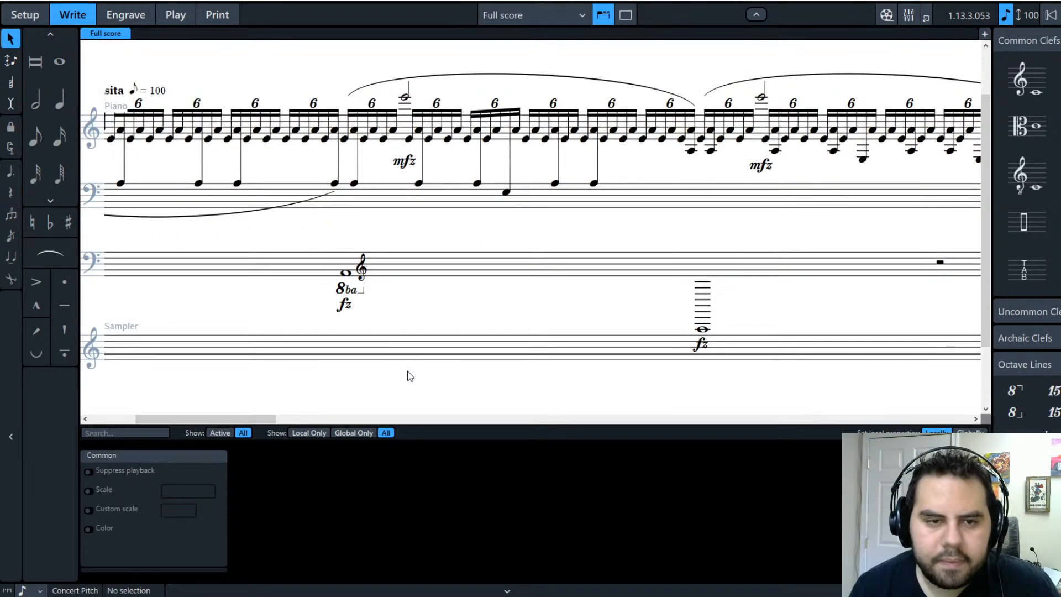
click(383, 271)
click(387, 296)
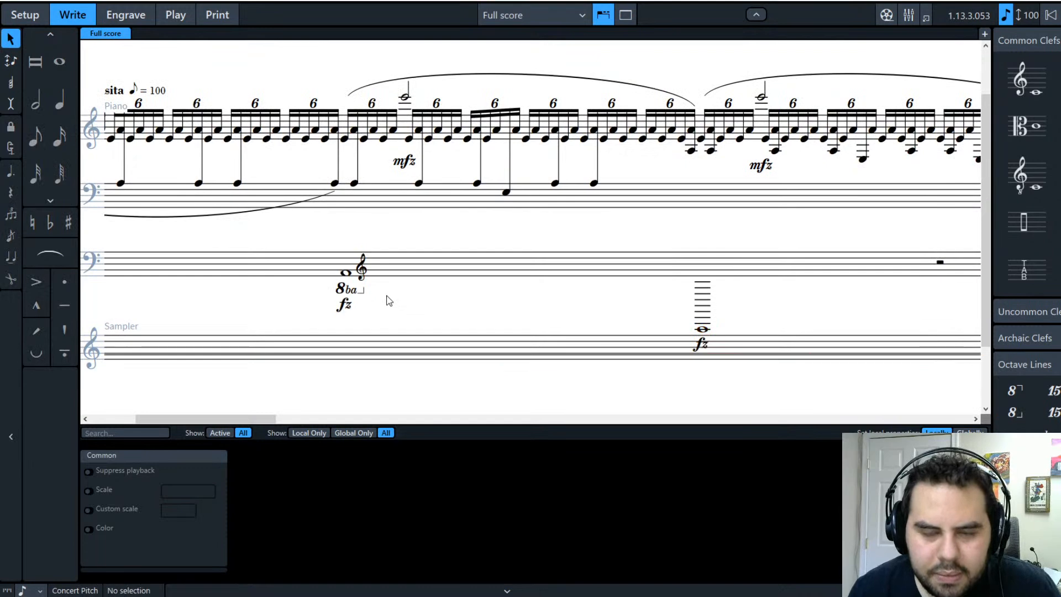
click(381, 267)
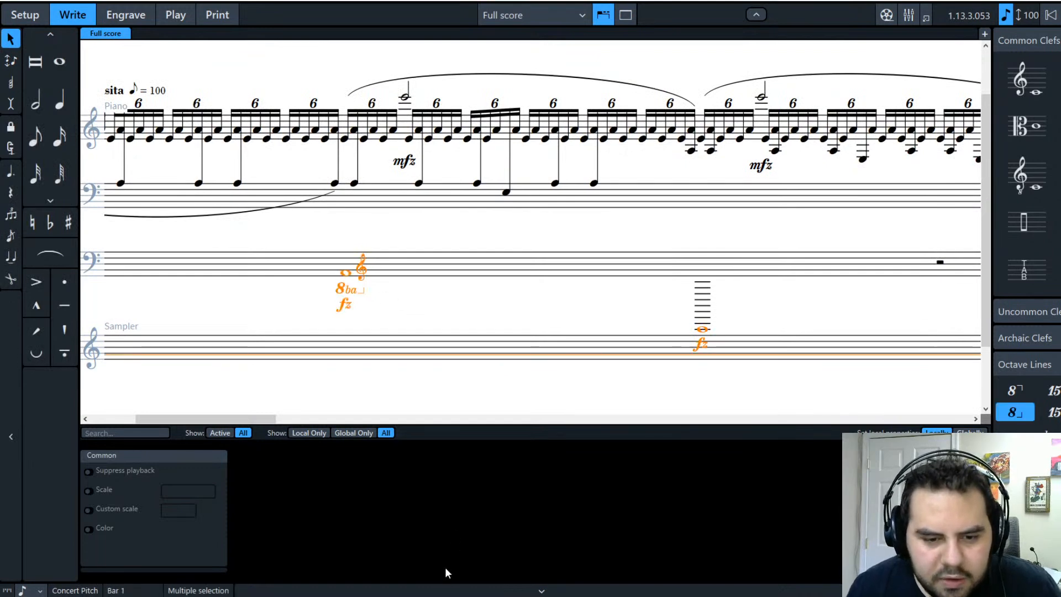
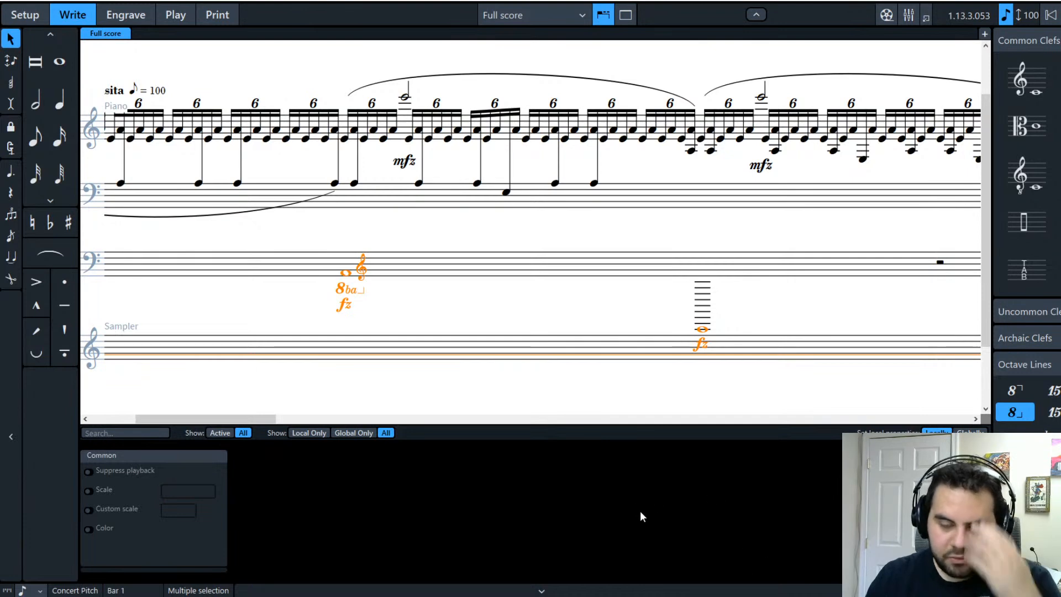
Step: Try turning the lower bass staff's bar 1 whole notes into half notes, then undo it
click(563, 382)
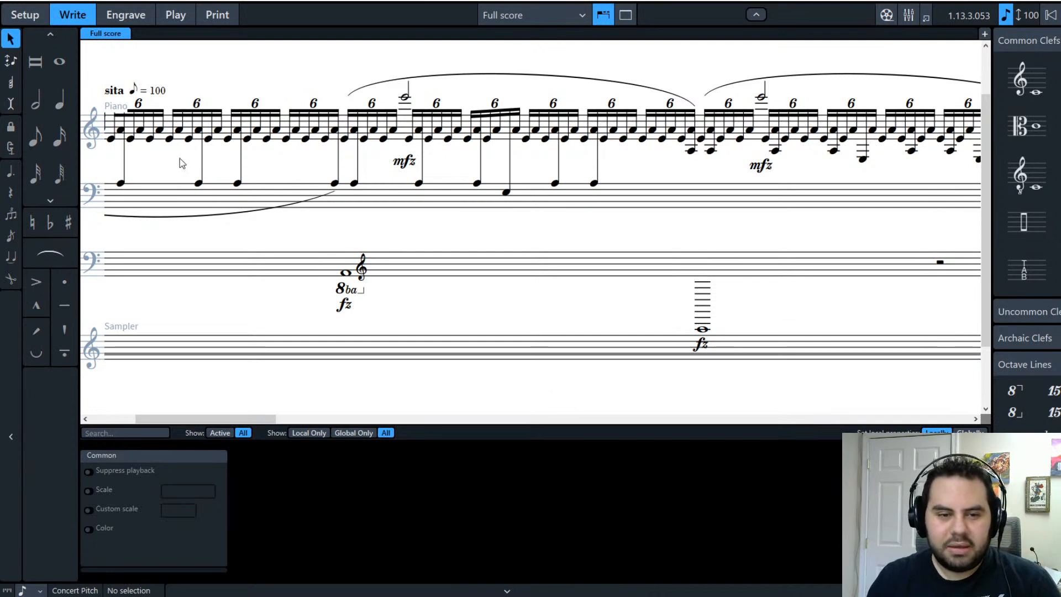
click(409, 267)
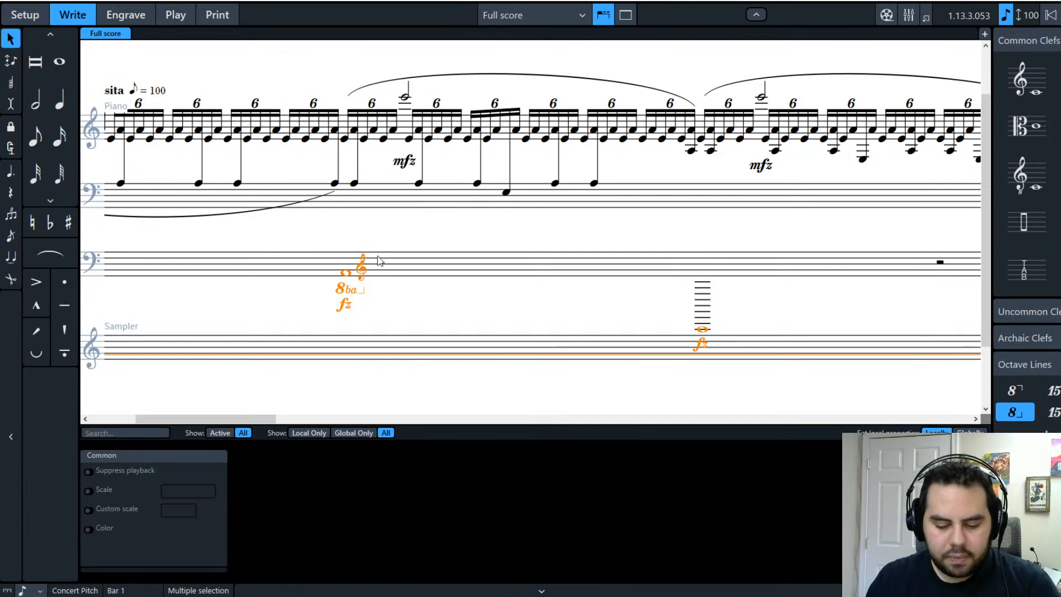
key(6)
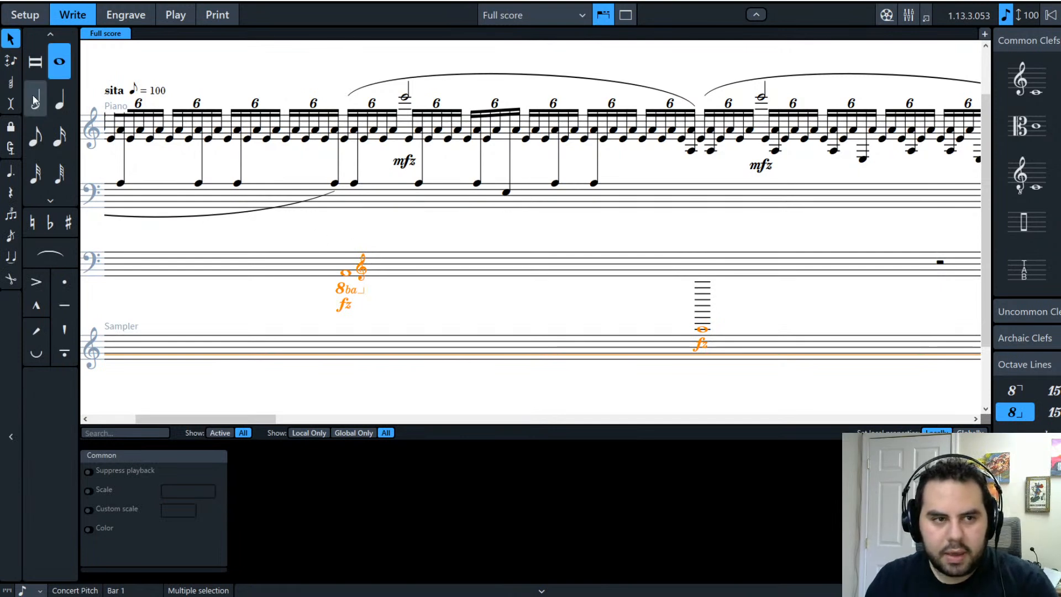
click(384, 244)
click(390, 264)
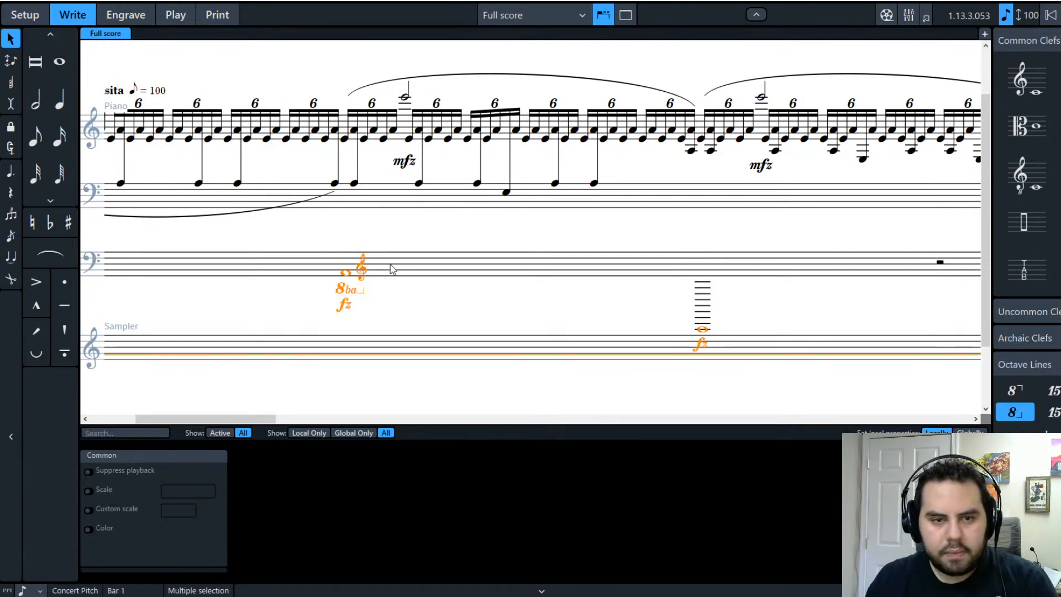
click(417, 303)
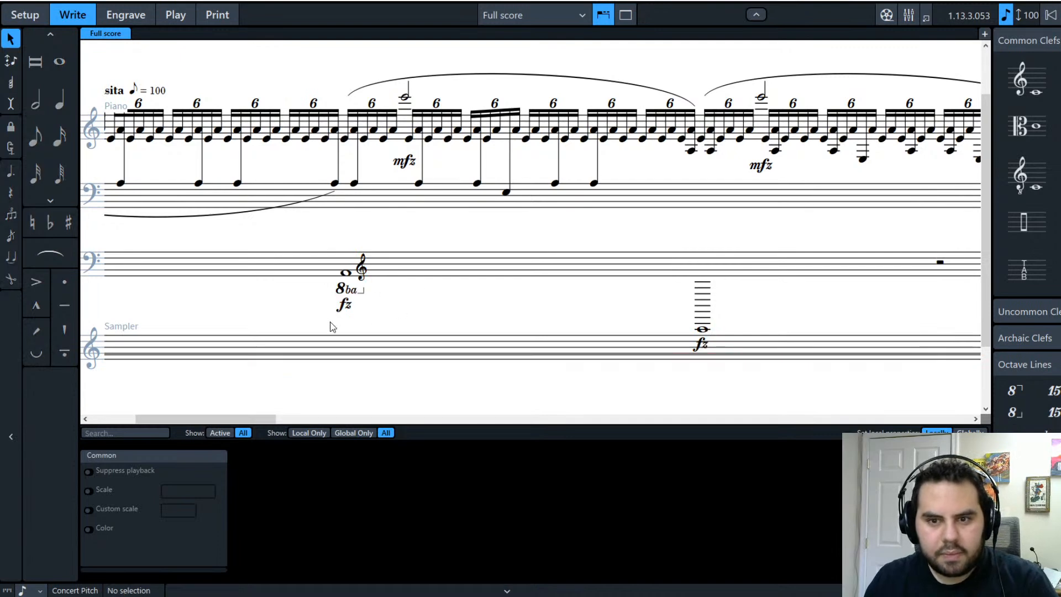
click(396, 258)
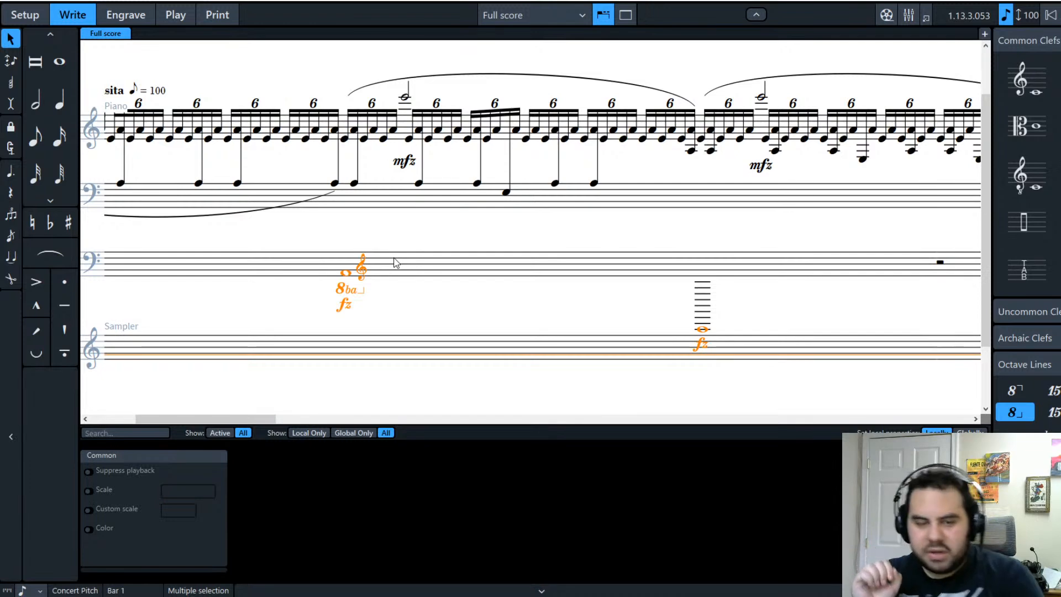
key(6)
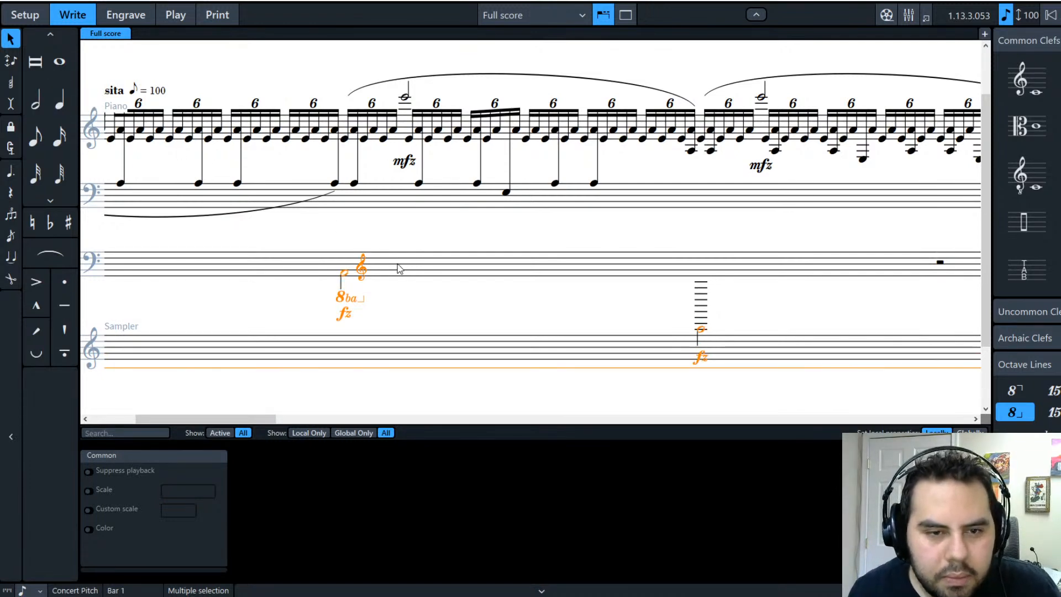
key(ctrl+z)
Step: Drag the bass clef change left so it sits just before the second fz whole note
drag(486, 422, 178, 427)
click(813, 343)
drag(735, 187, 587, 199)
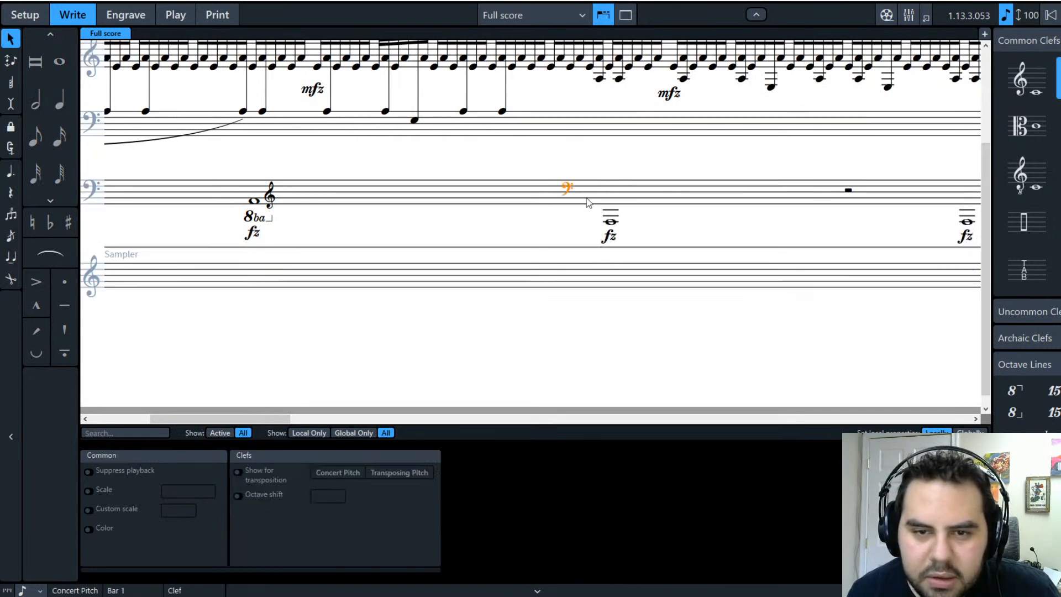
Step: Check the 8ba line, then try half notes on the lower staff's bar and undo
click(603, 336)
scroll(468, 378, up, 2)
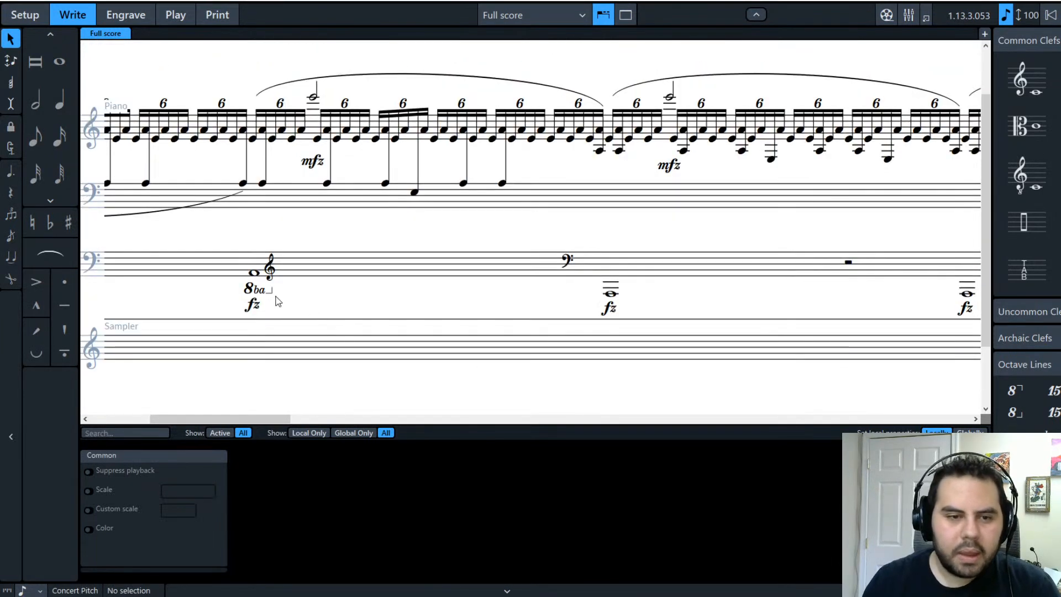
click(263, 296)
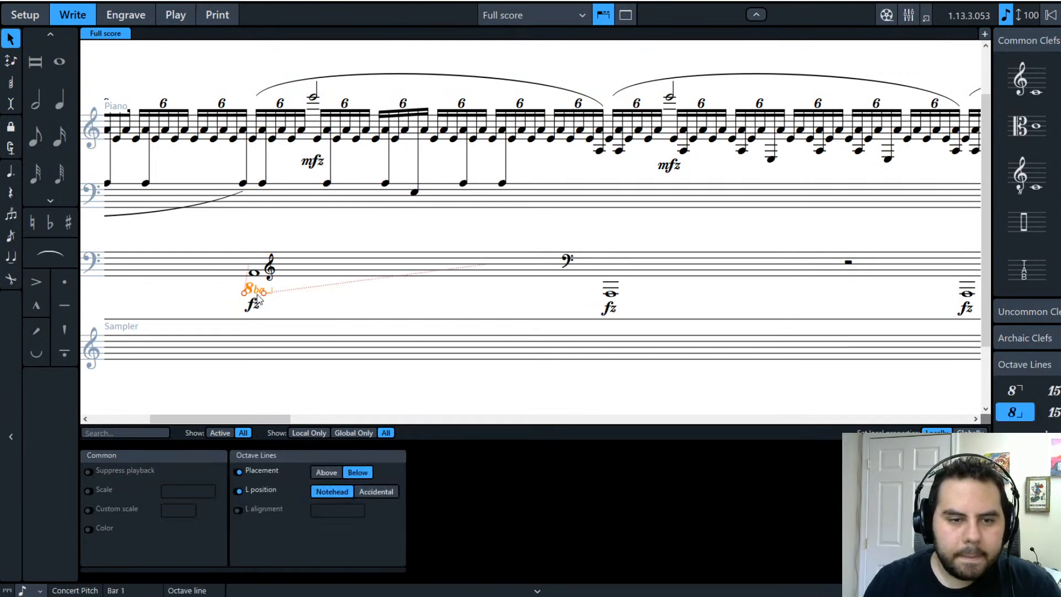
click(196, 291)
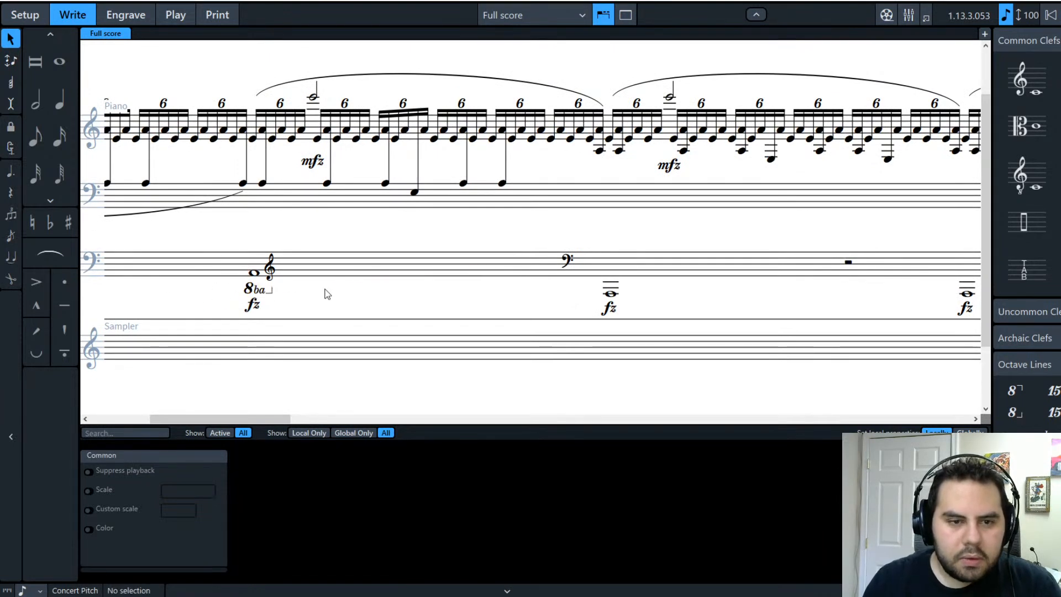
click(283, 262)
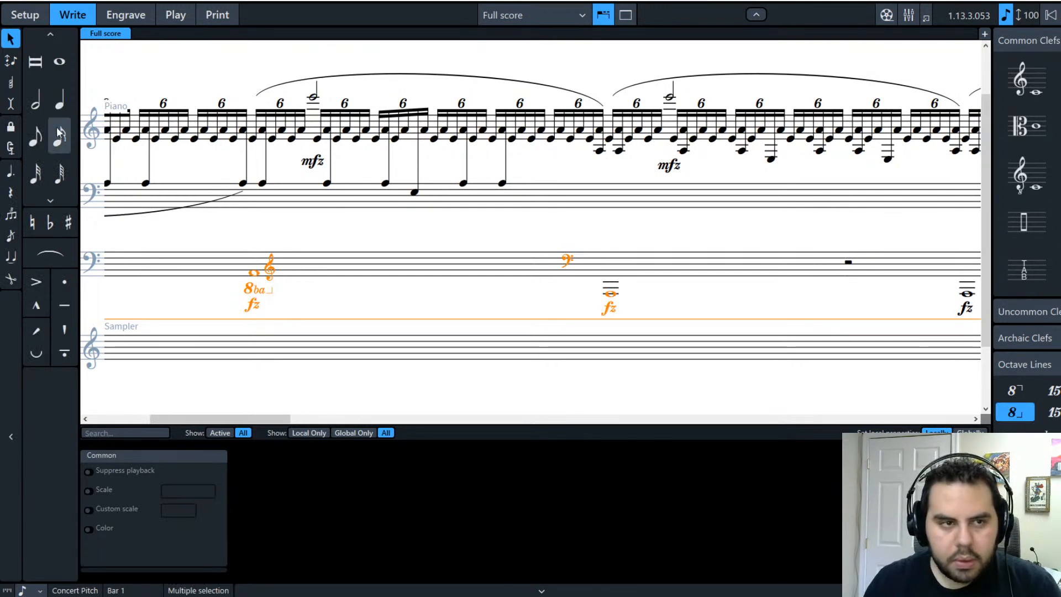
click(35, 100)
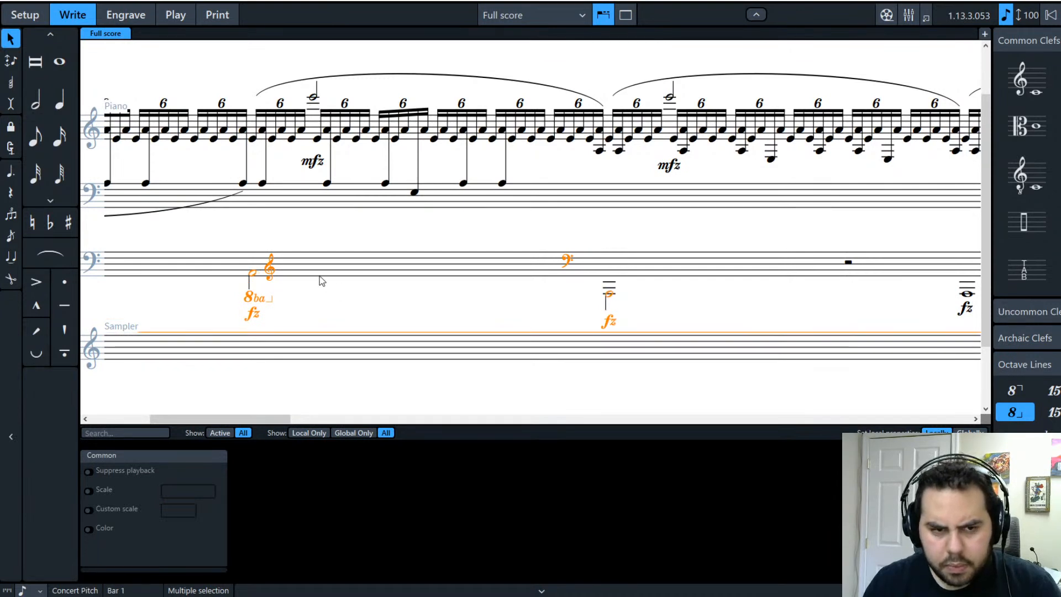
key(ctrl+z)
Step: Undo the last edit and bring the playhead back to the score's beginning
drag(549, 417, 253, 419)
click(418, 294)
key(ctrl+z)
click(381, 365)
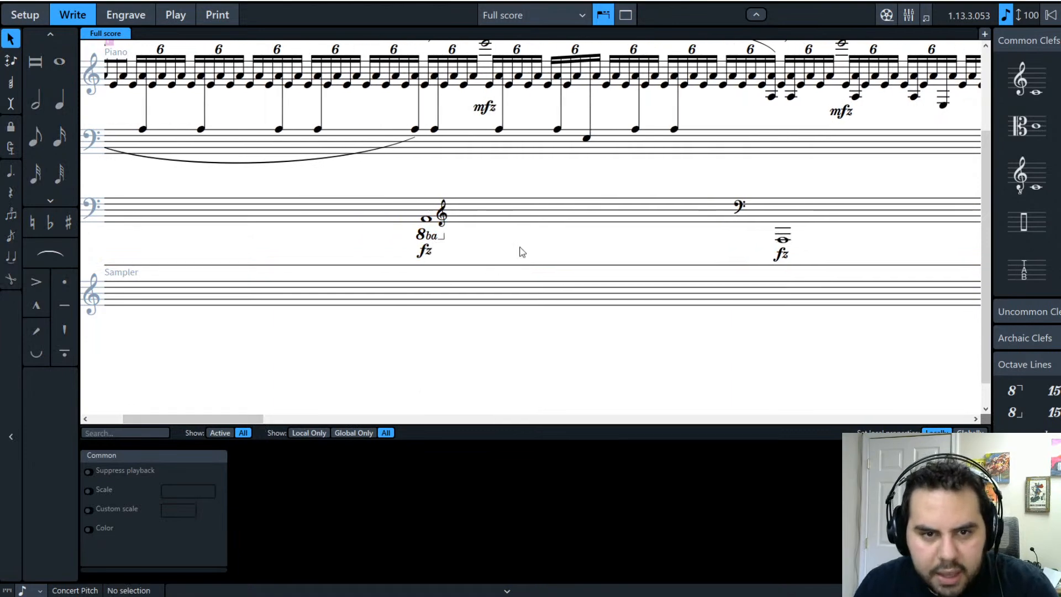
scroll(415, 393, up, 3)
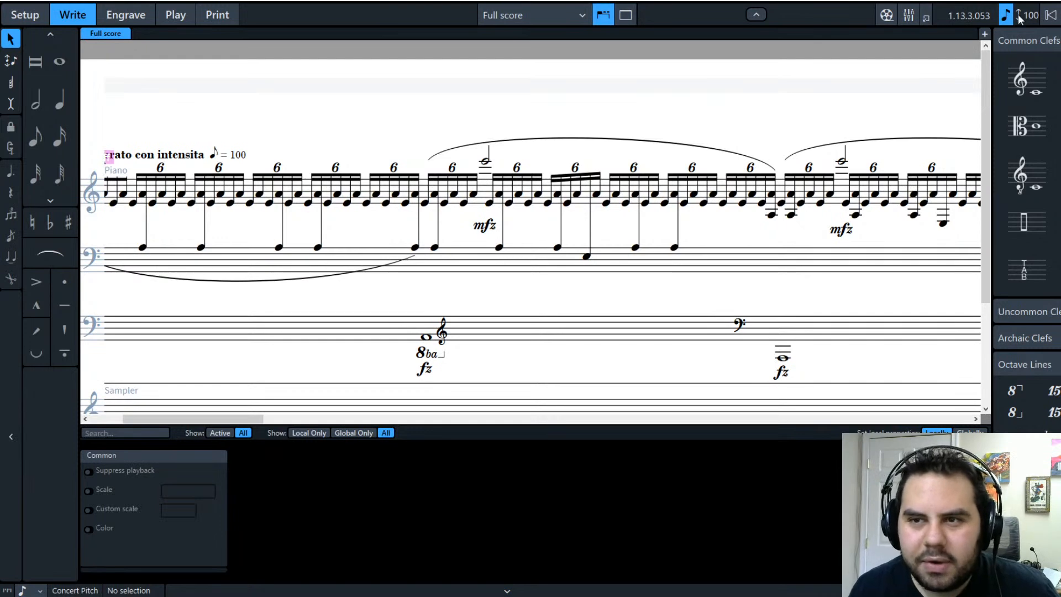
key(space)
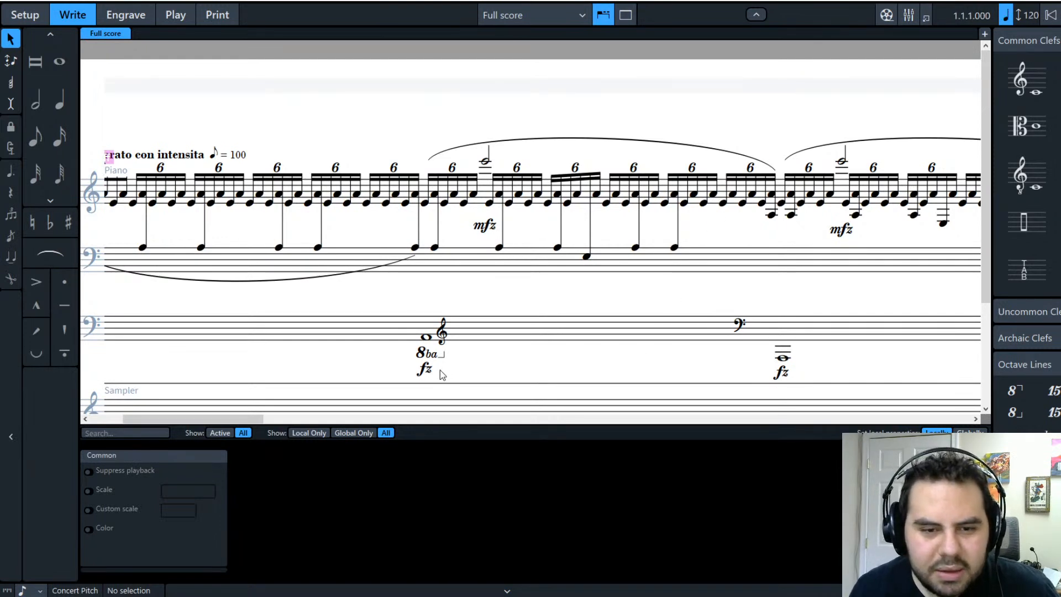
scroll(465, 364, down, 2)
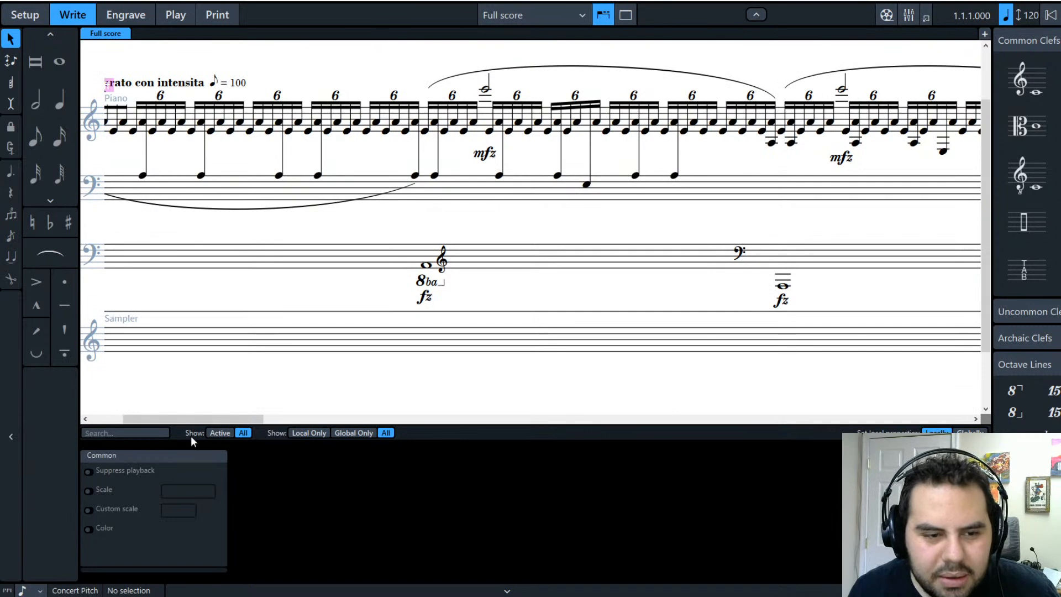
mouse_move(205, 420)
mouse_down()
mouse_move(191, 420)
mouse_move(226, 419)
mouse_move(198, 420)
mouse_up()
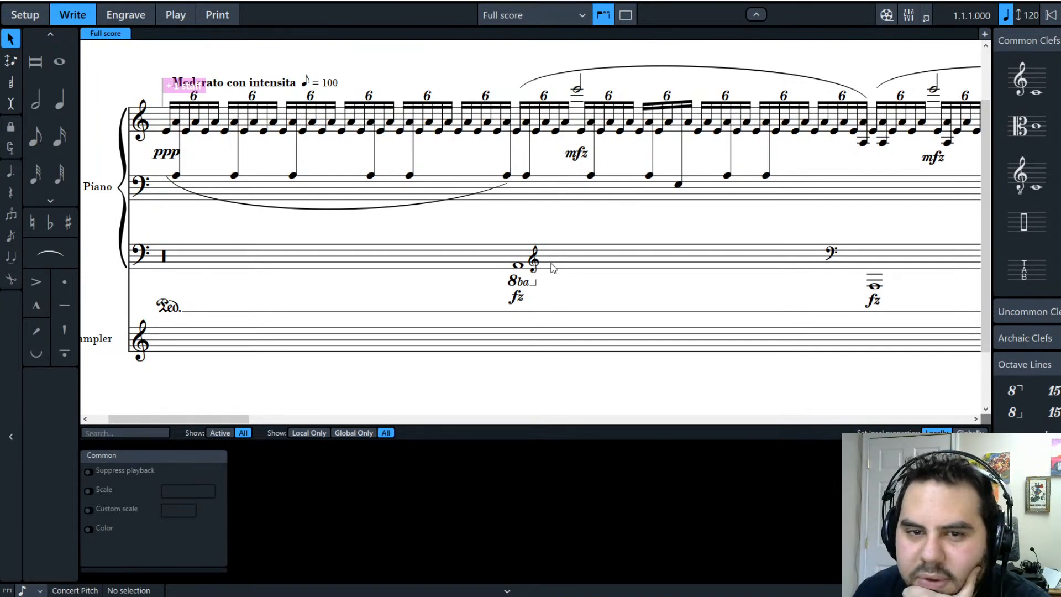
scroll(556, 279, up, 1)
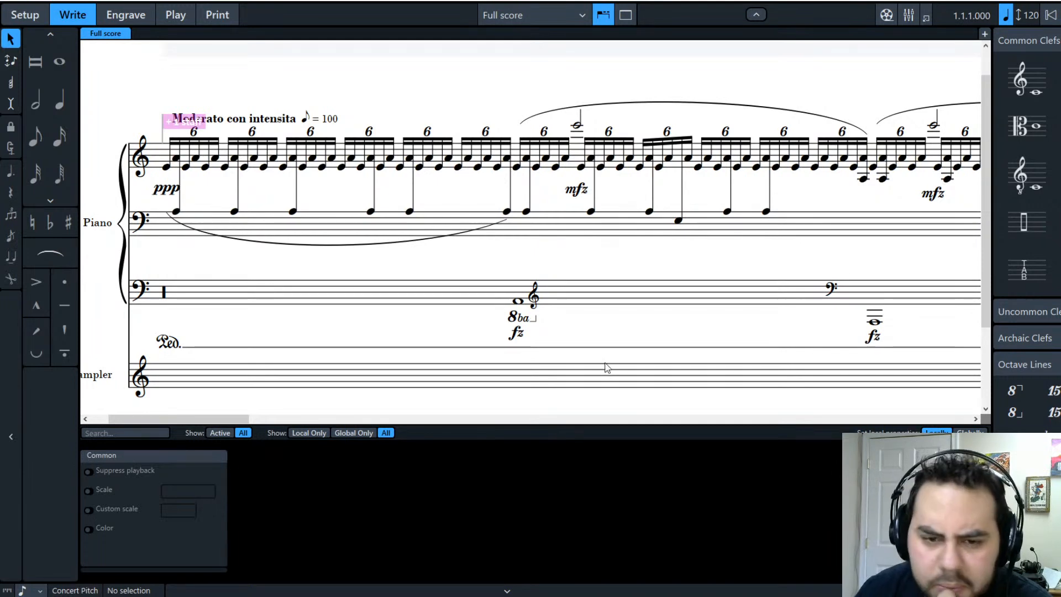
Step: Turn the 8ba treble-clef and bass-clef fz whole notes in bar 1 into half notes
click(541, 301)
key(i)
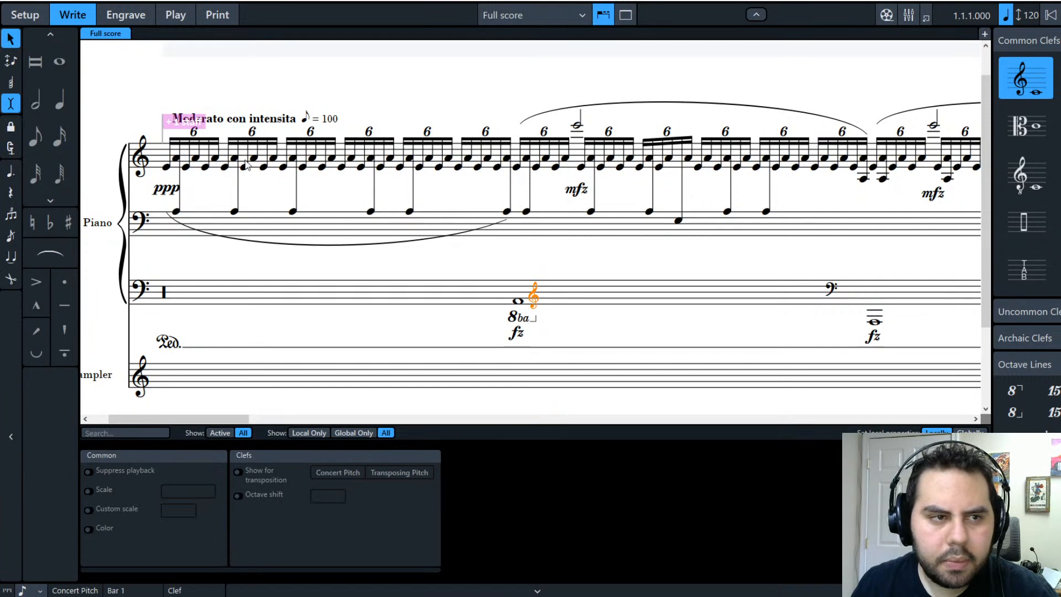
click(555, 298)
key(i)
key(6)
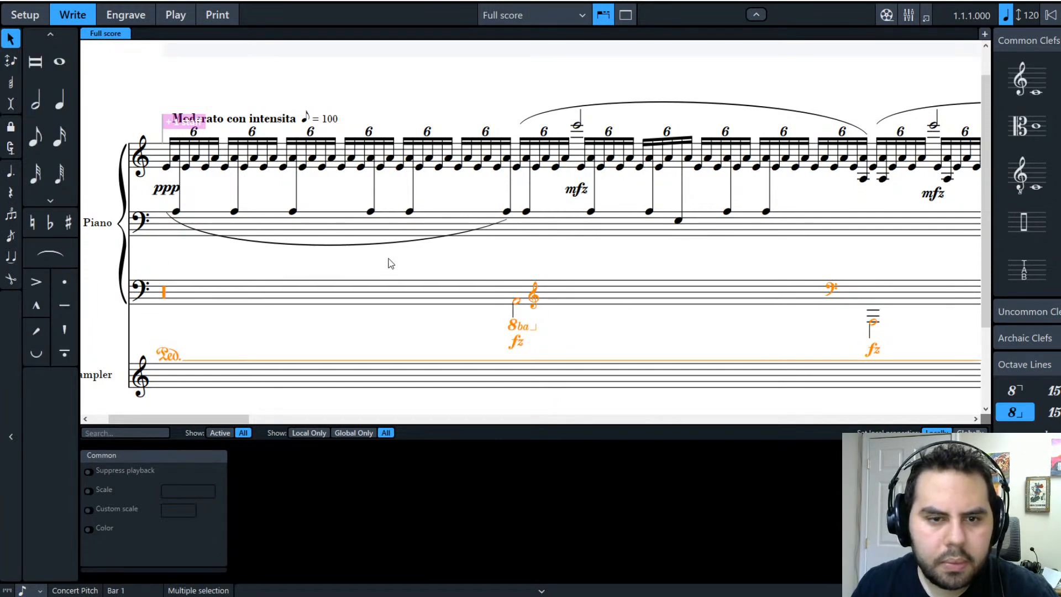
click(389, 258)
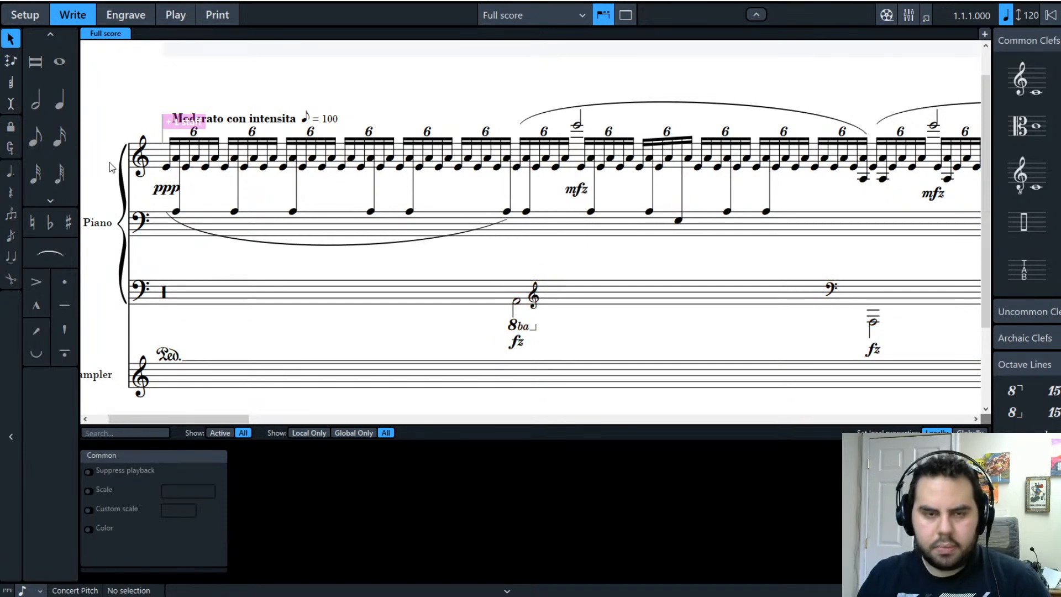
Step: Undo a stray toolbar change and select the first half note on the lower staff
click(9, 107)
click(8, 104)
key(ctrl+z)
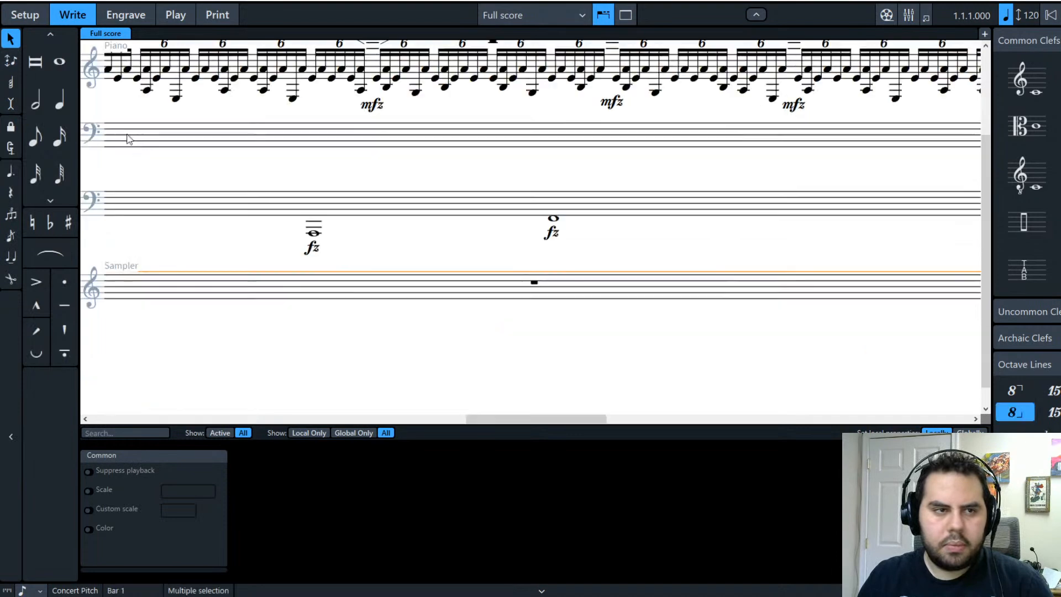
click(417, 238)
drag(576, 420, 221, 431)
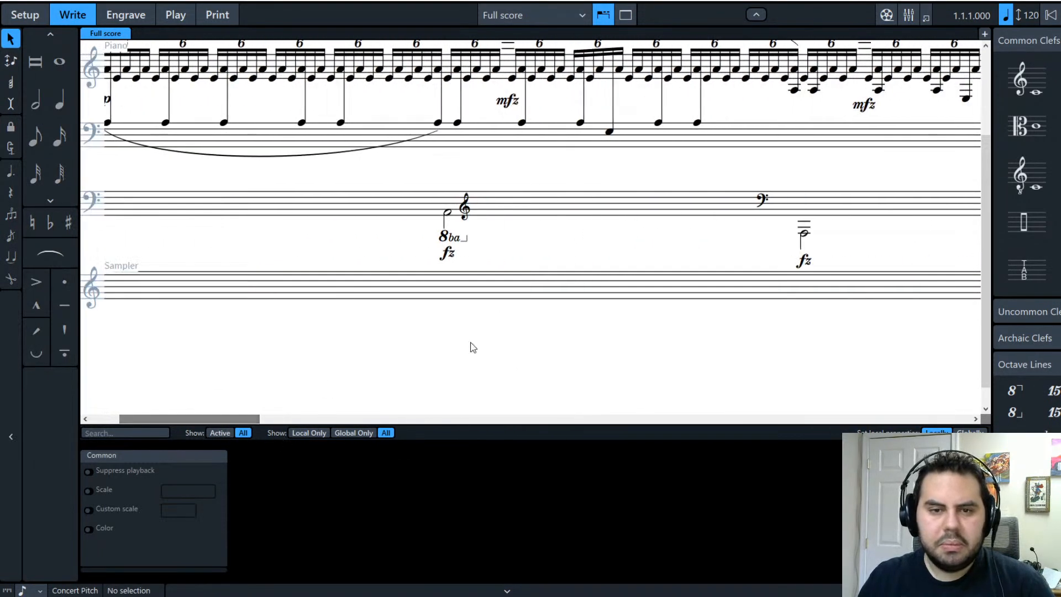
scroll(475, 353, up, 2)
click(448, 285)
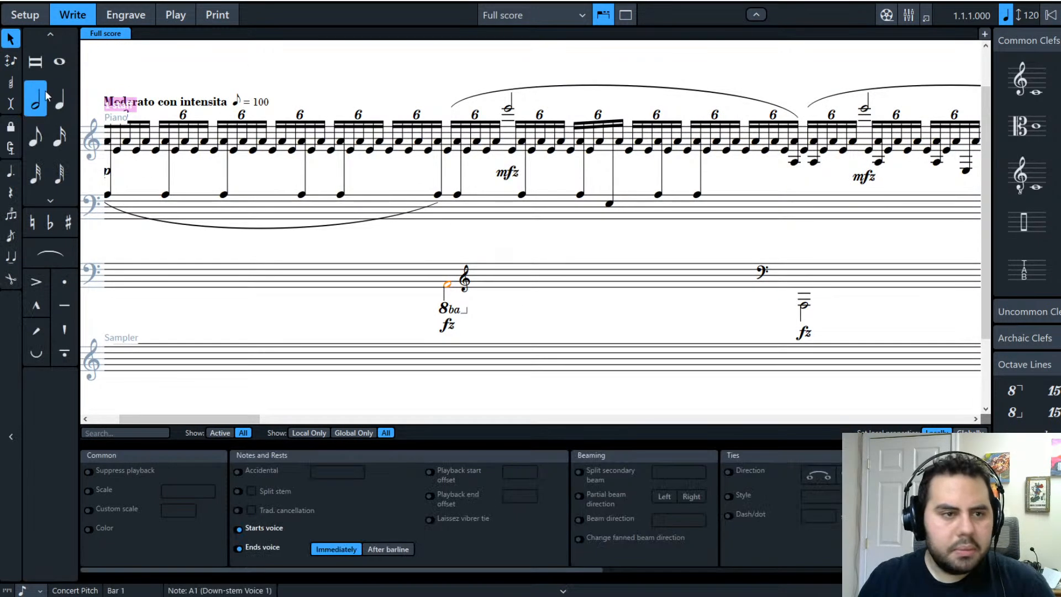
Step: Keep the first 8ba note as a half note and start note input there
click(60, 74)
click(512, 324)
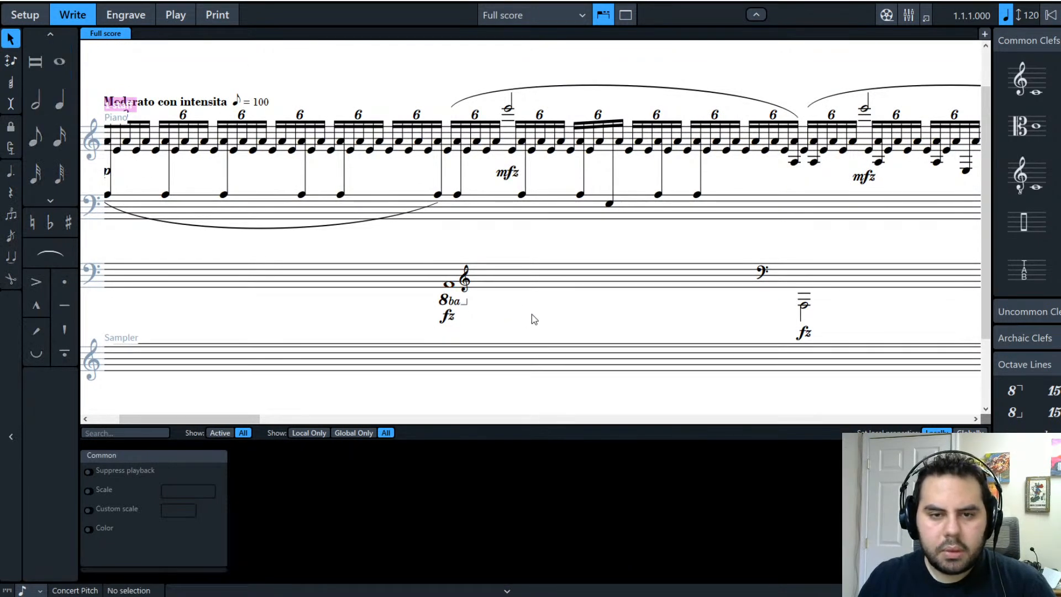
click(448, 285)
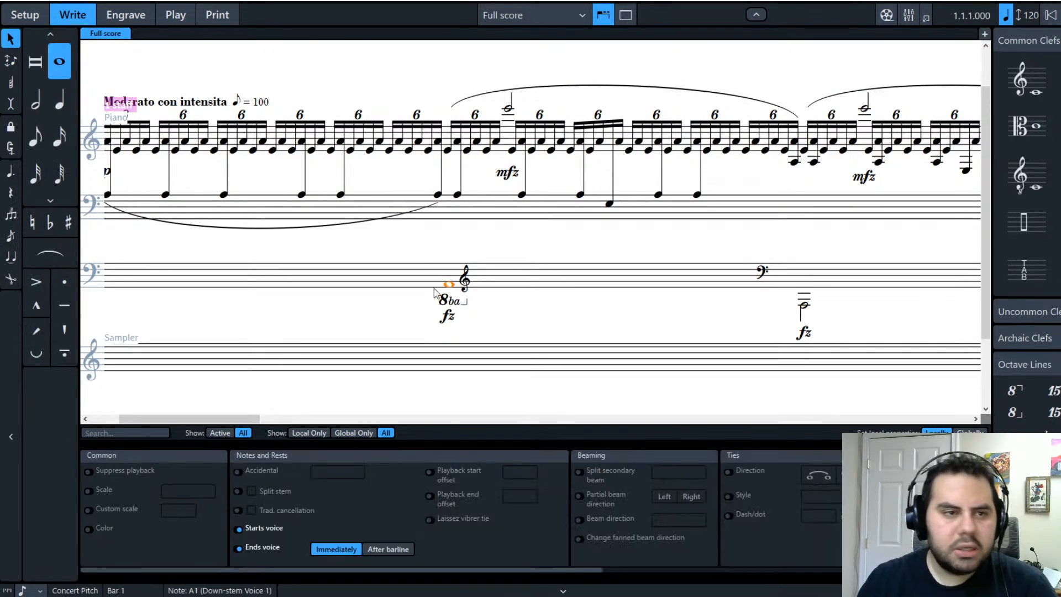
click(36, 101)
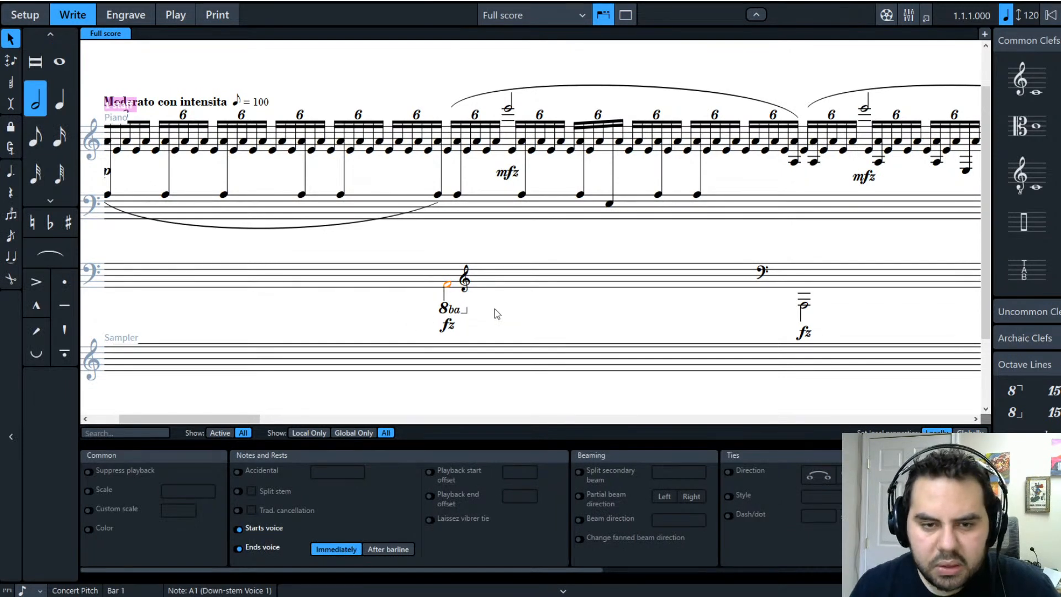
key(Right)
key(Left)
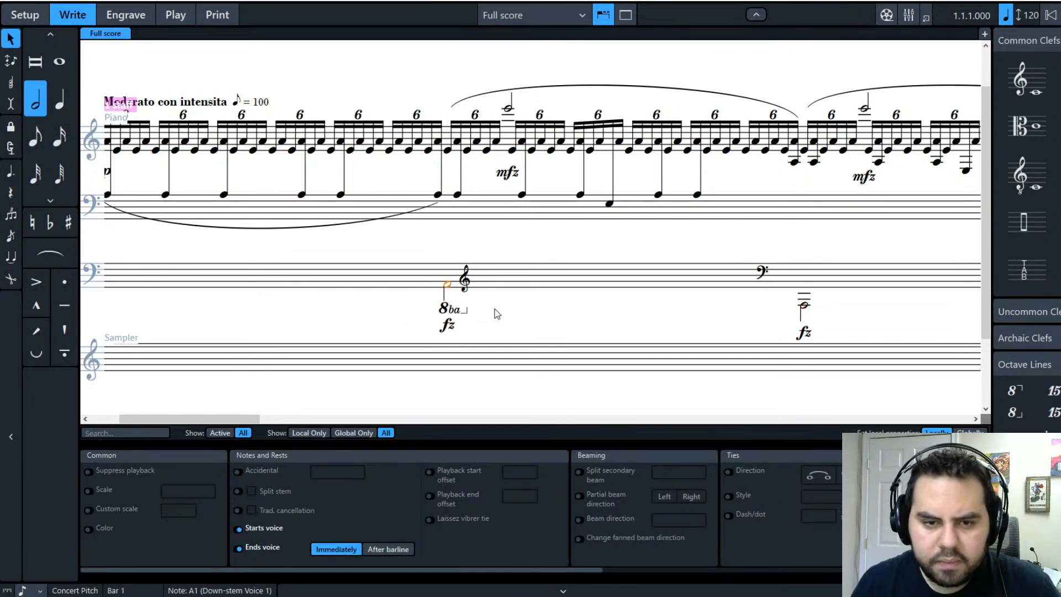
key(shift+n)
key(Right)
key(Right)
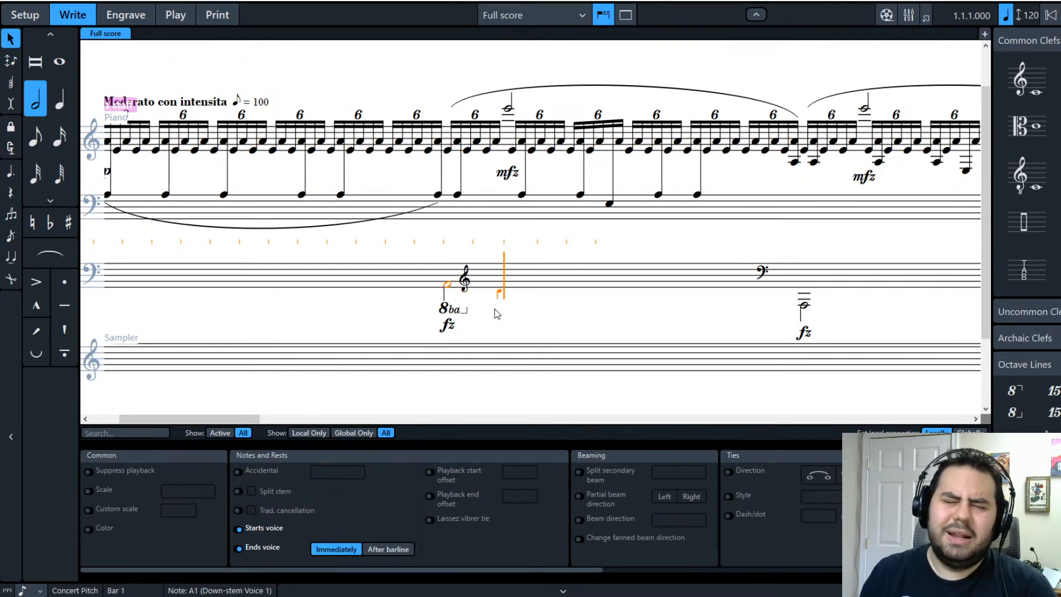
key(Left)
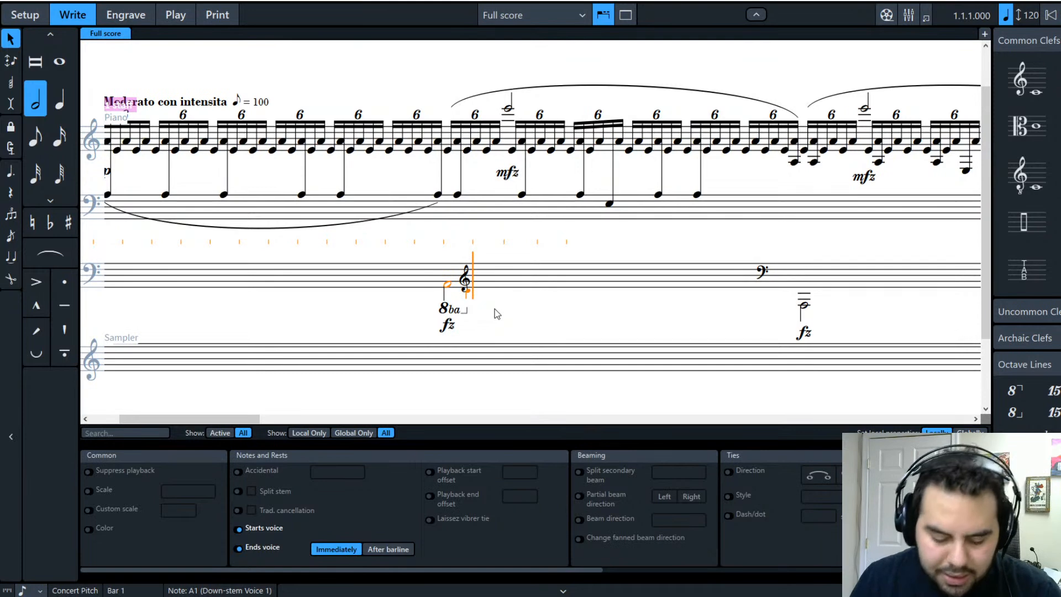
Step: Start a second voice and enter E4 beside the low A1, back in the full score's galley view
key(shift+v)
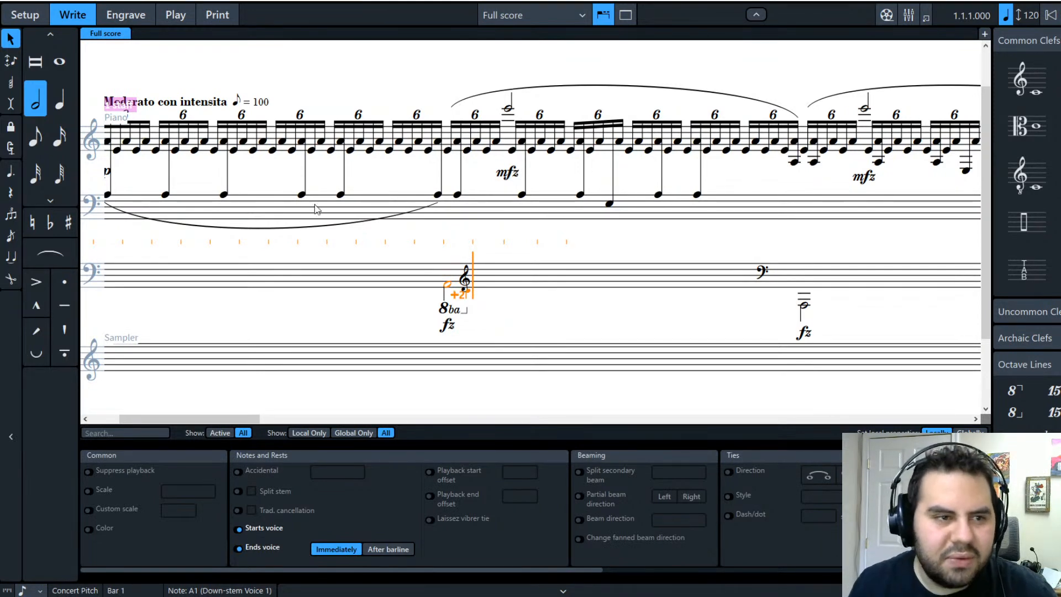
key(w)
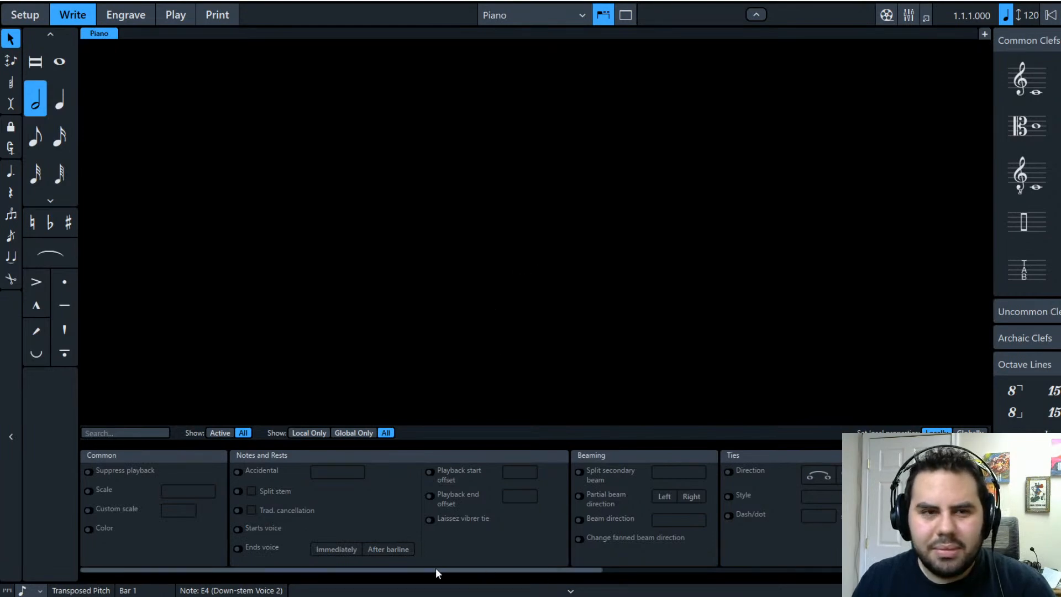
key(Down)
drag(398, 570, 251, 512)
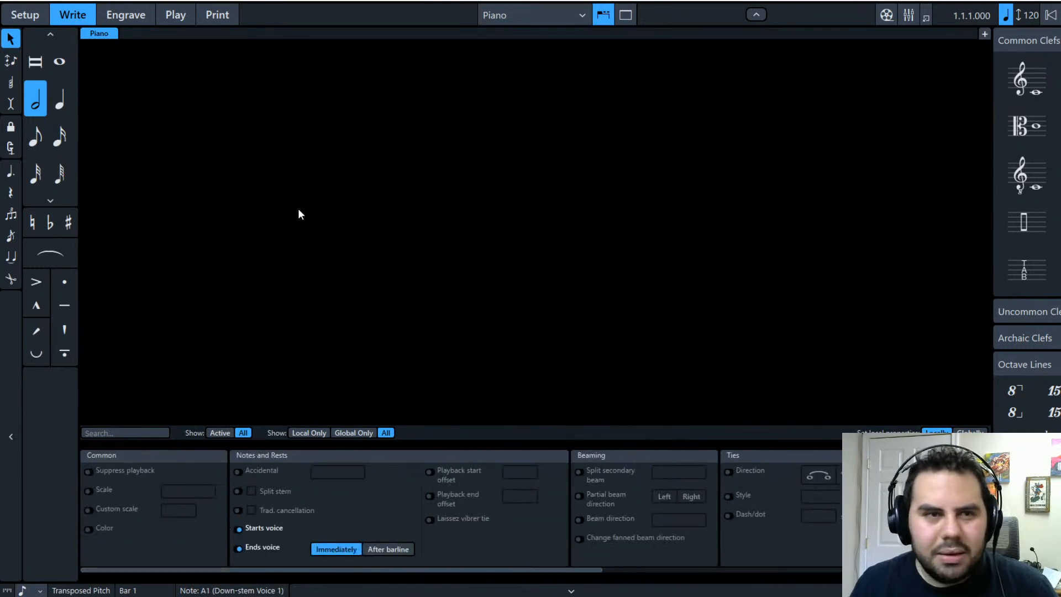
click(553, 20)
click(529, 36)
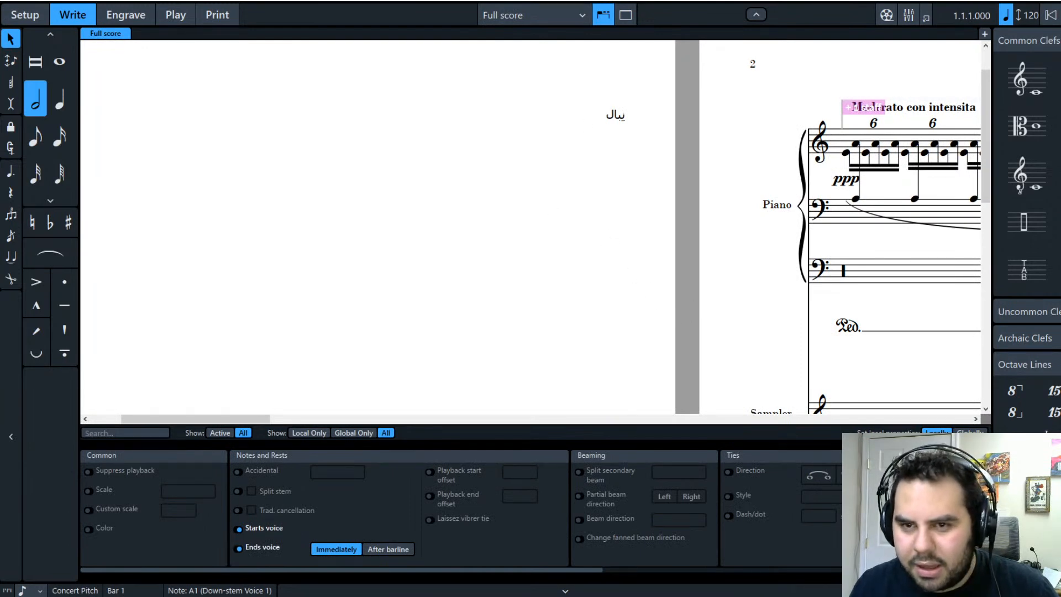
key(ctrl+alt+2)
scroll(489, 399, up, 3)
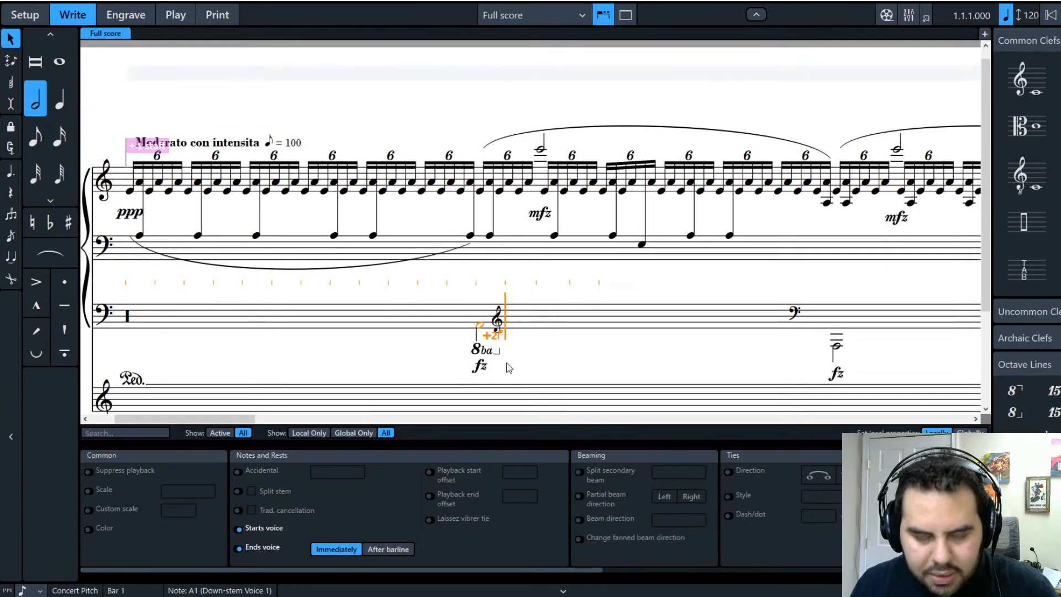
key(e)
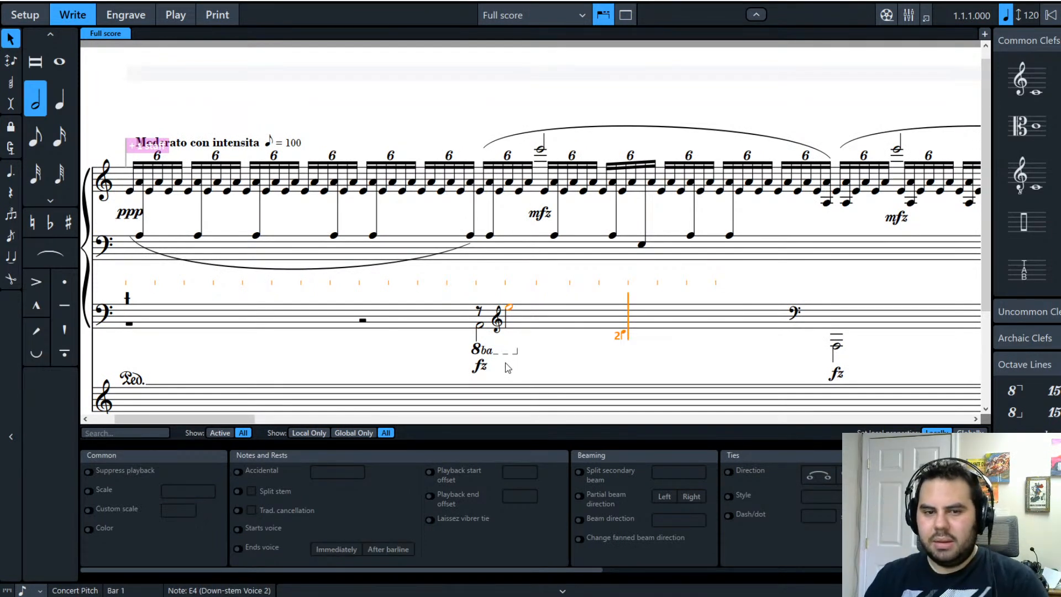
Step: Make the low A1 half note a whole note
shift+click(480, 330)
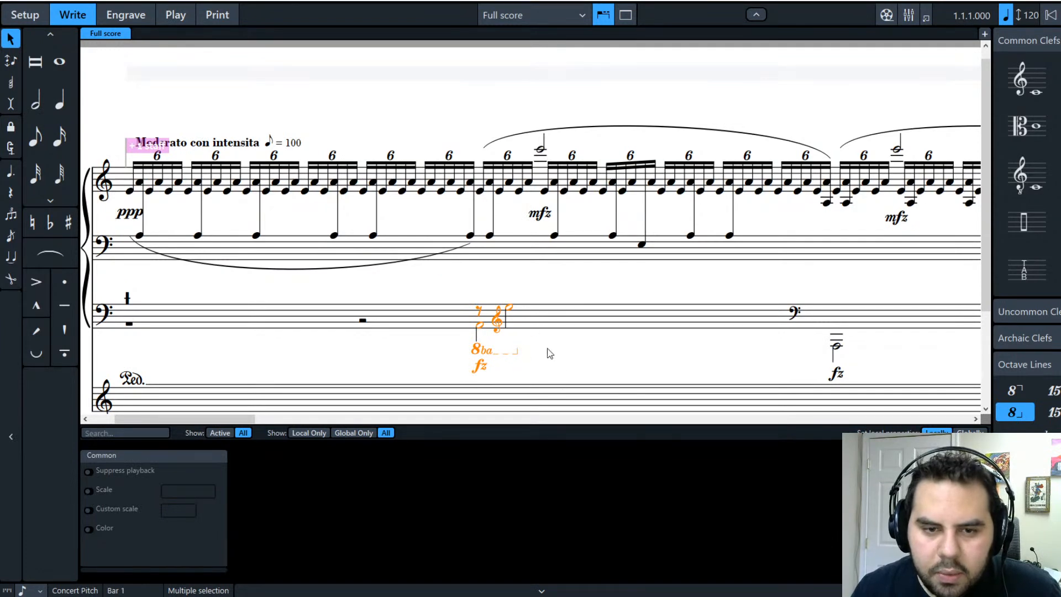
key(Escape)
click(480, 325)
key(7)
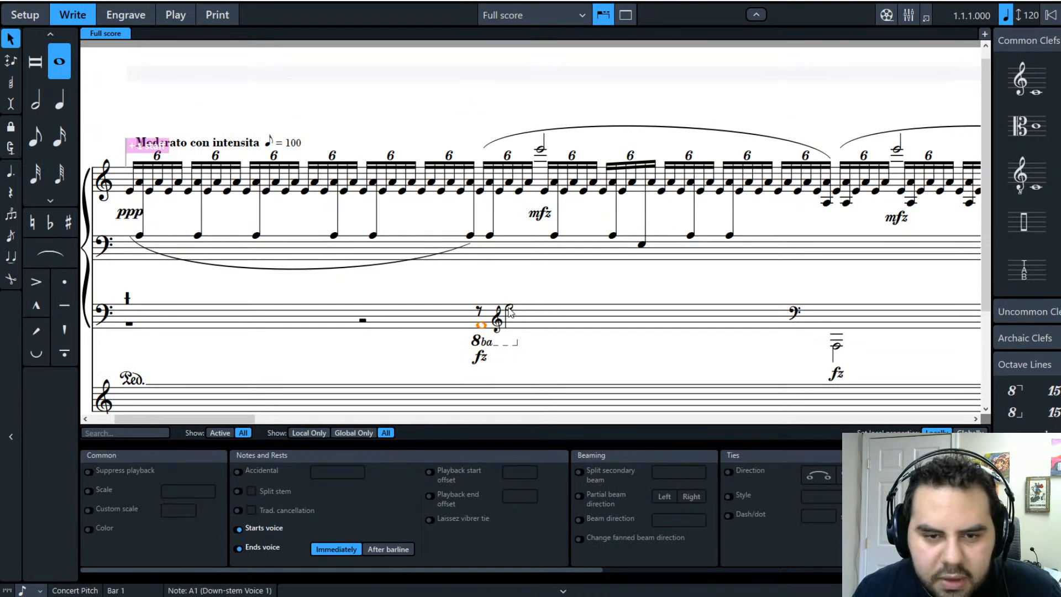
Step: Delete the leftover rests from the lower bass staff
click(509, 310)
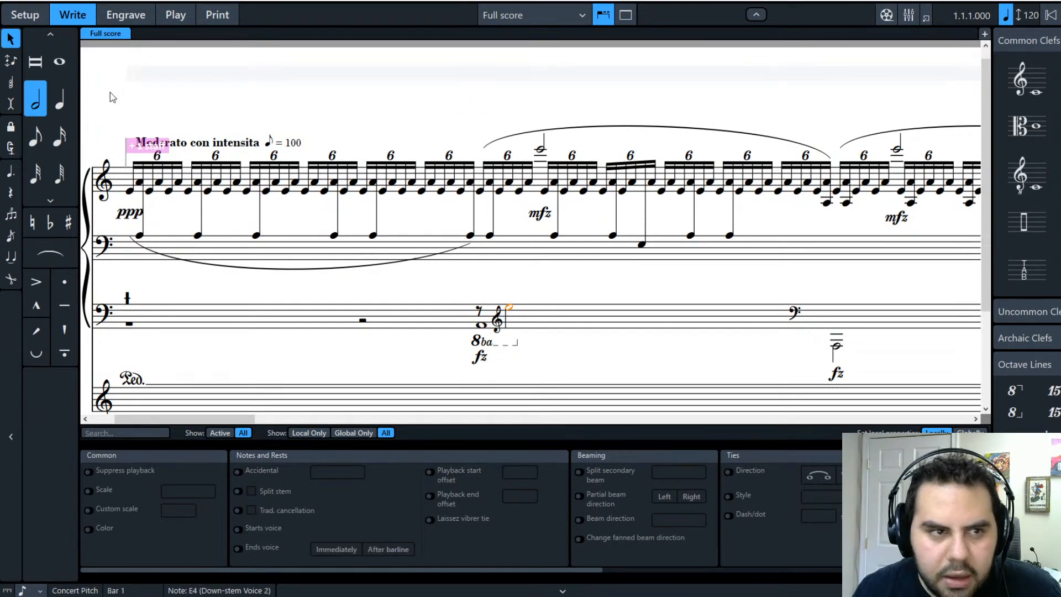
shift+click(481, 327)
key(ctrl+shift+a)
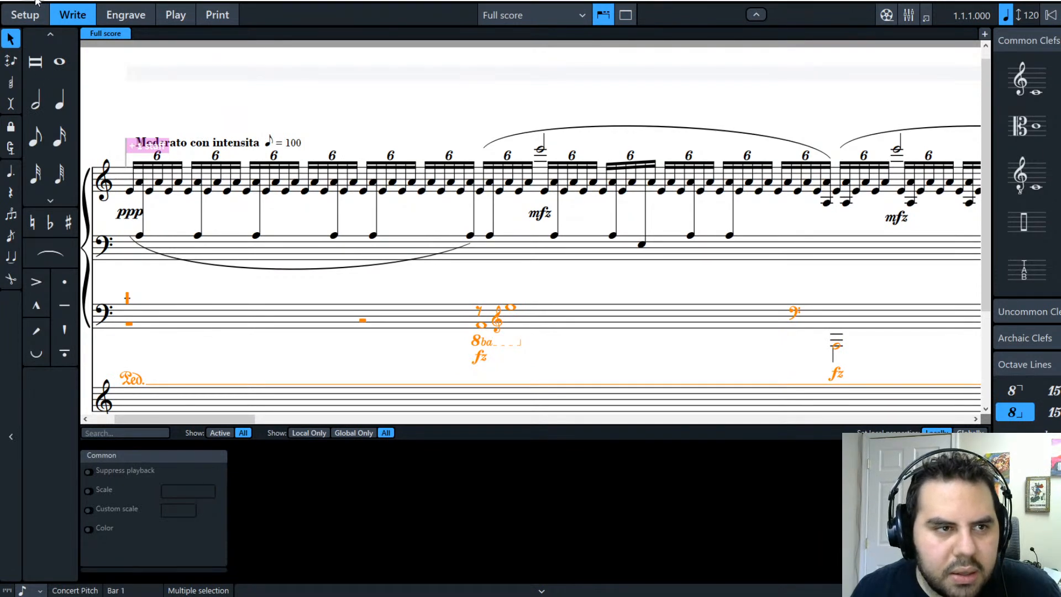
key(Delete)
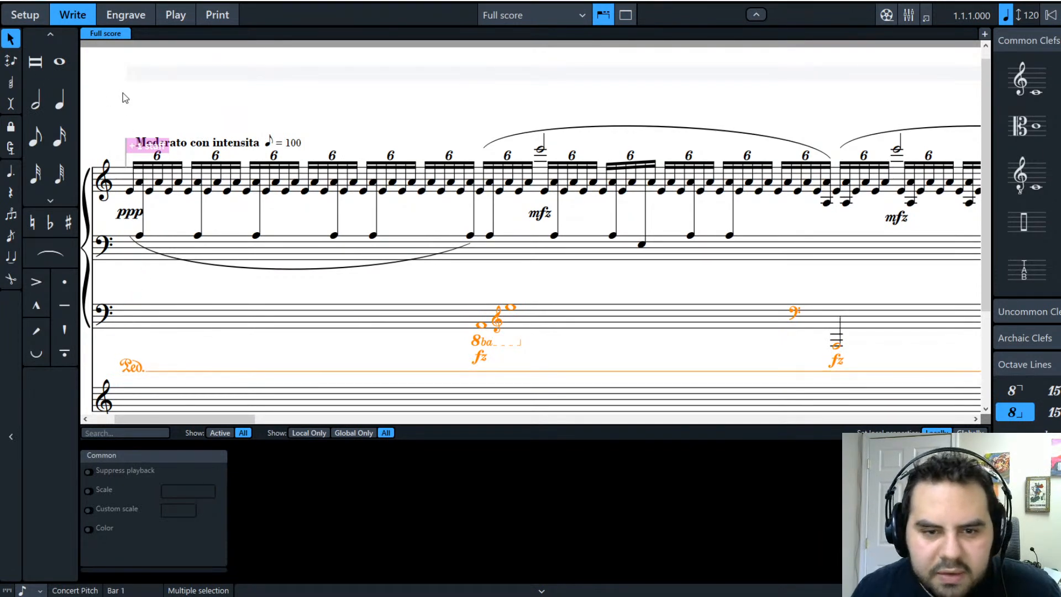
click(381, 350)
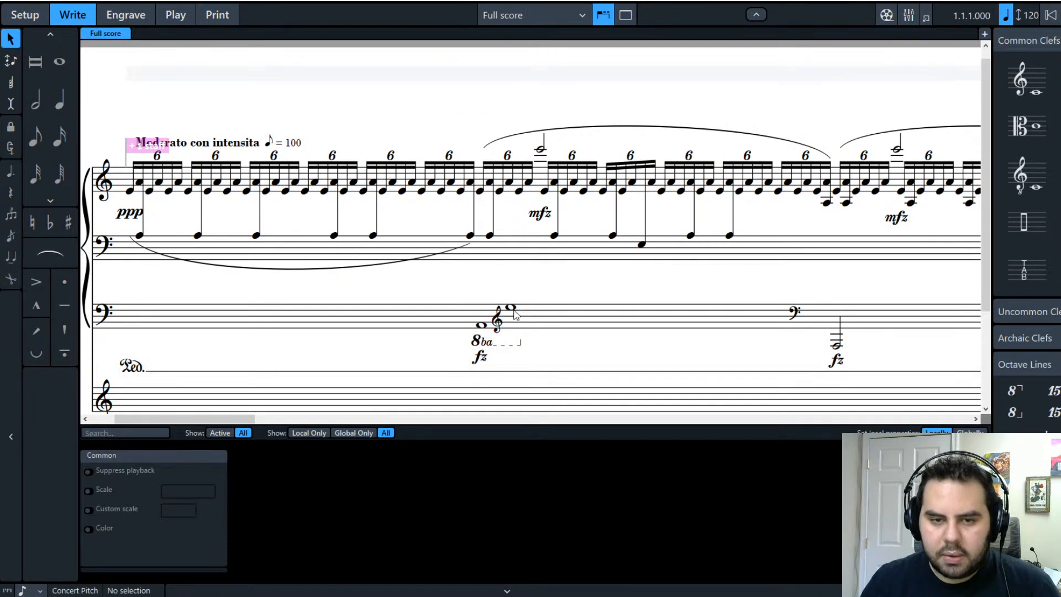
click(511, 307)
click(519, 345)
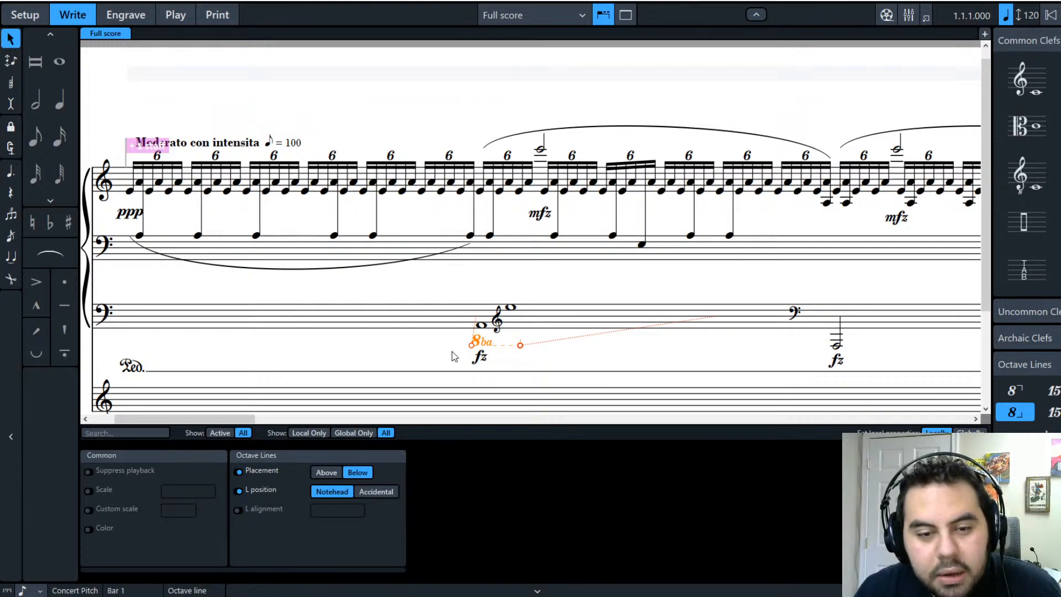
click(440, 365)
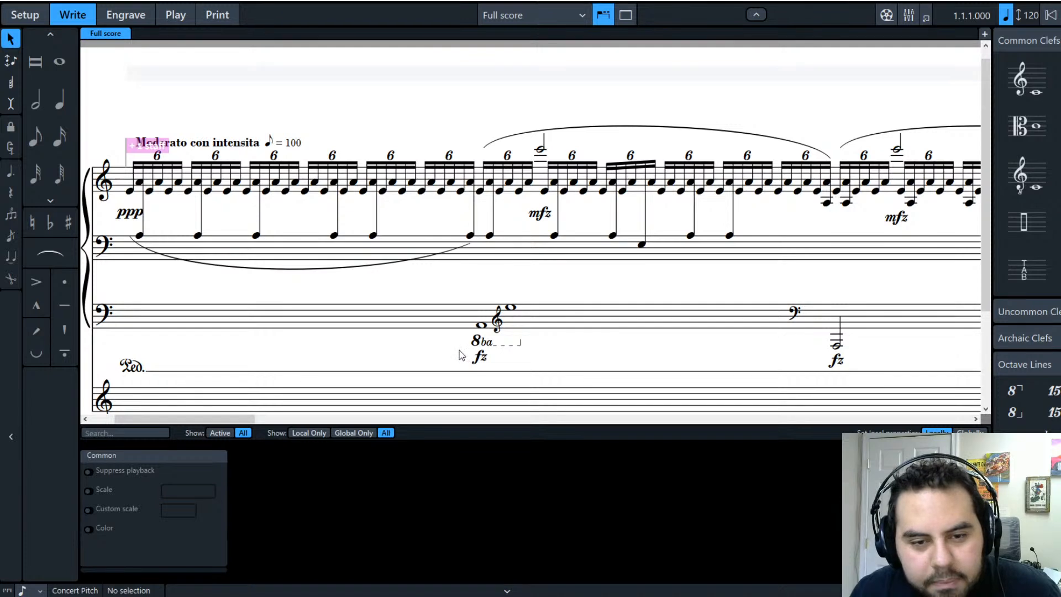
click(487, 347)
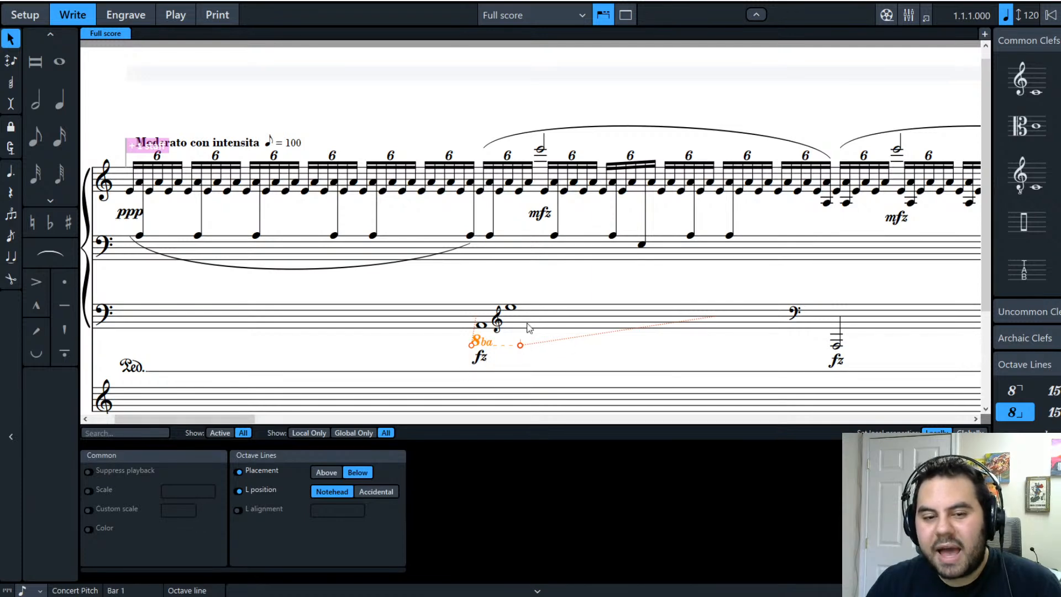
key(shift+c)
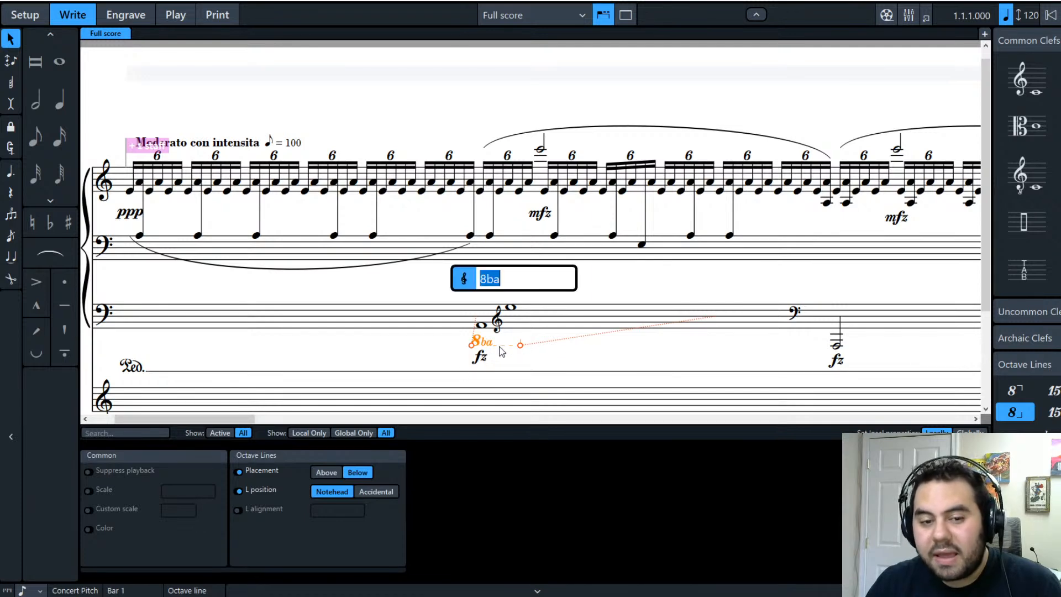
click(534, 358)
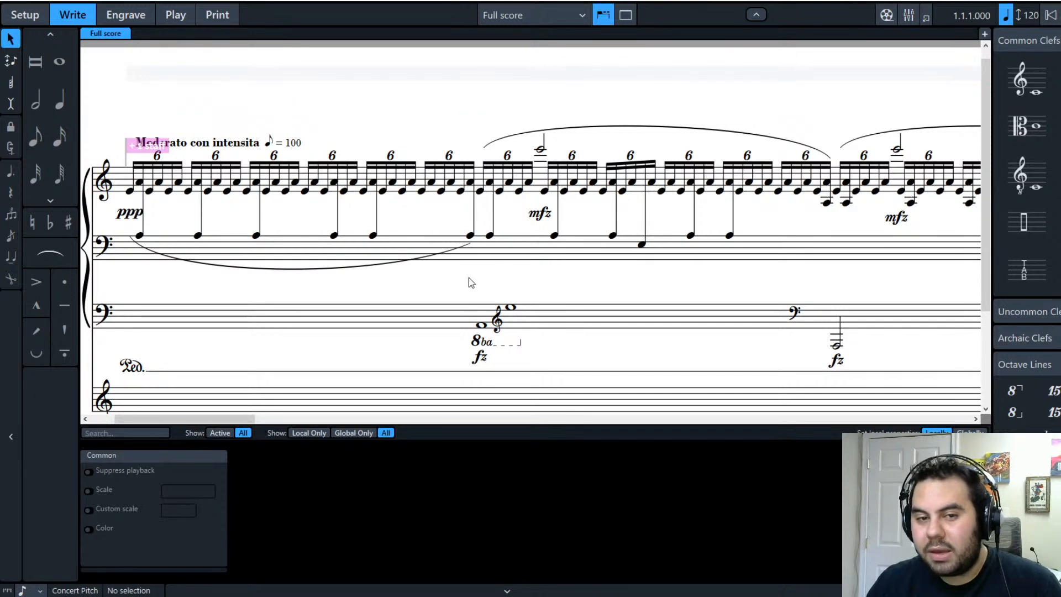
click(481, 325)
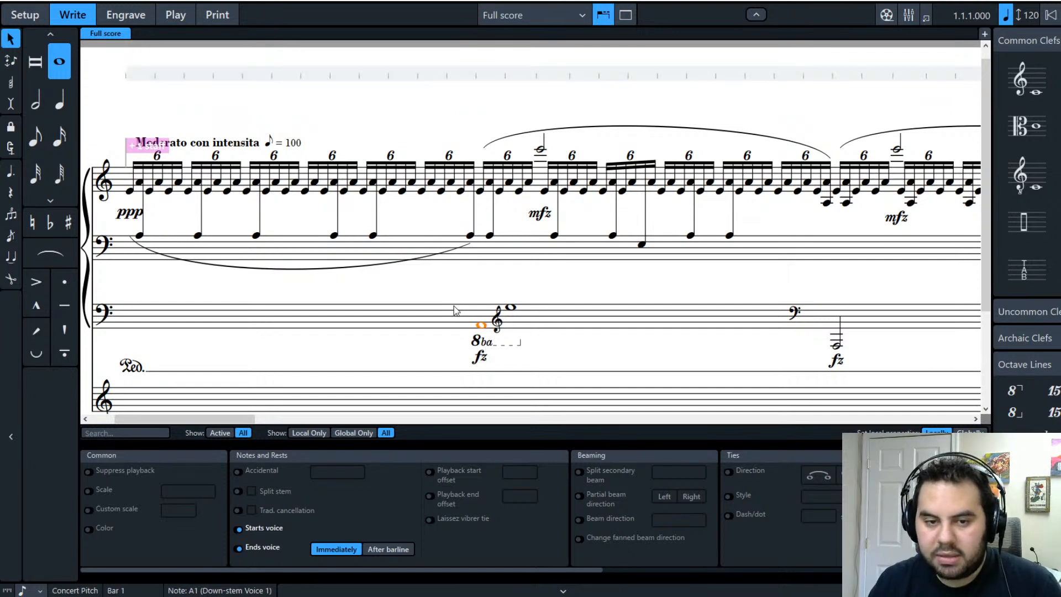
Step: Transpose the A1 whole note down an octave to A0, then check the E4 and E6 notes
key(ctrl+alt+Down)
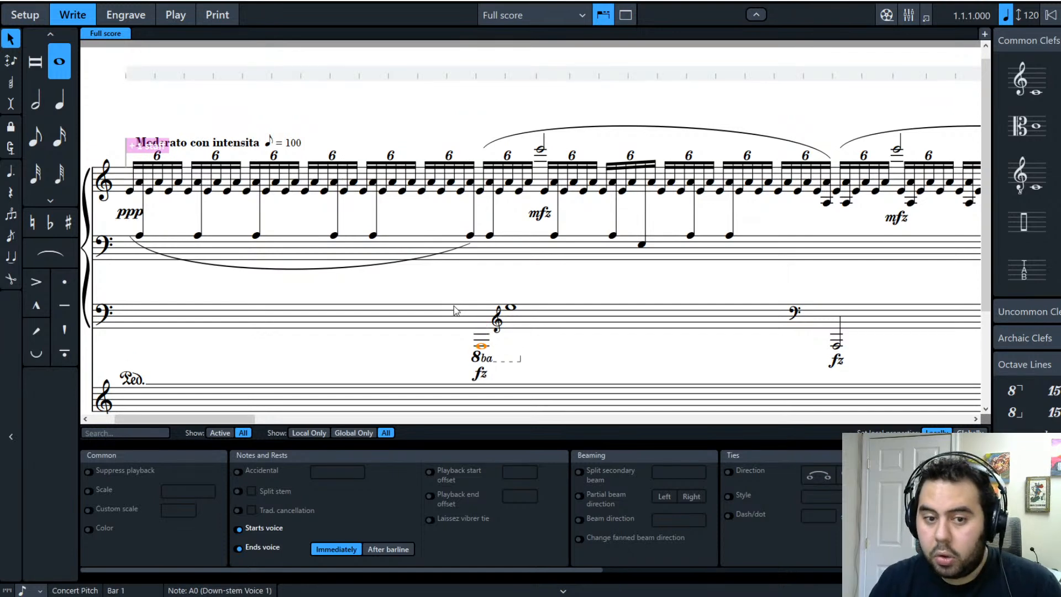
click(509, 308)
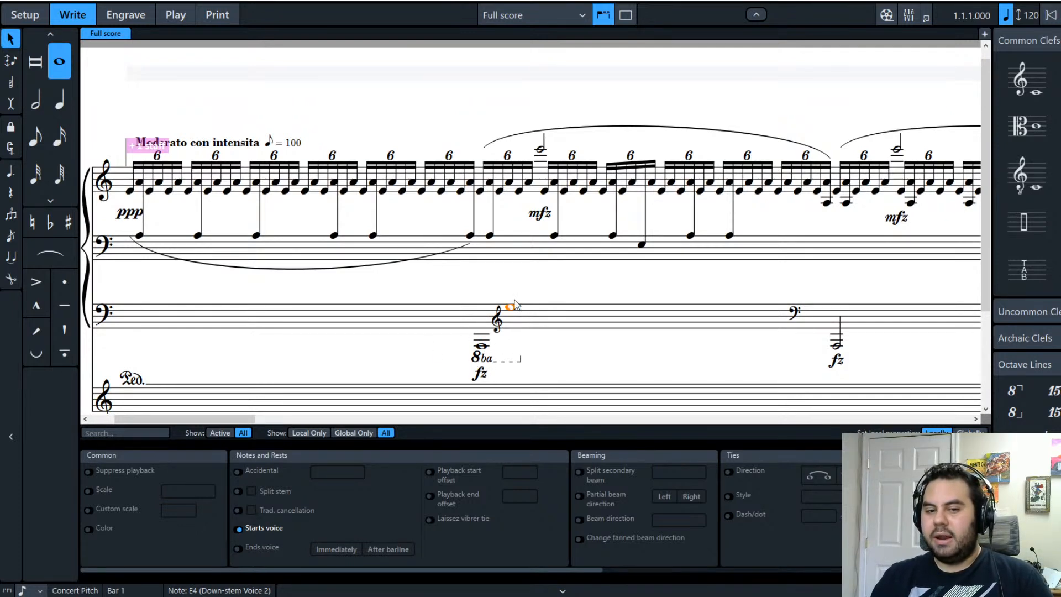
click(520, 362)
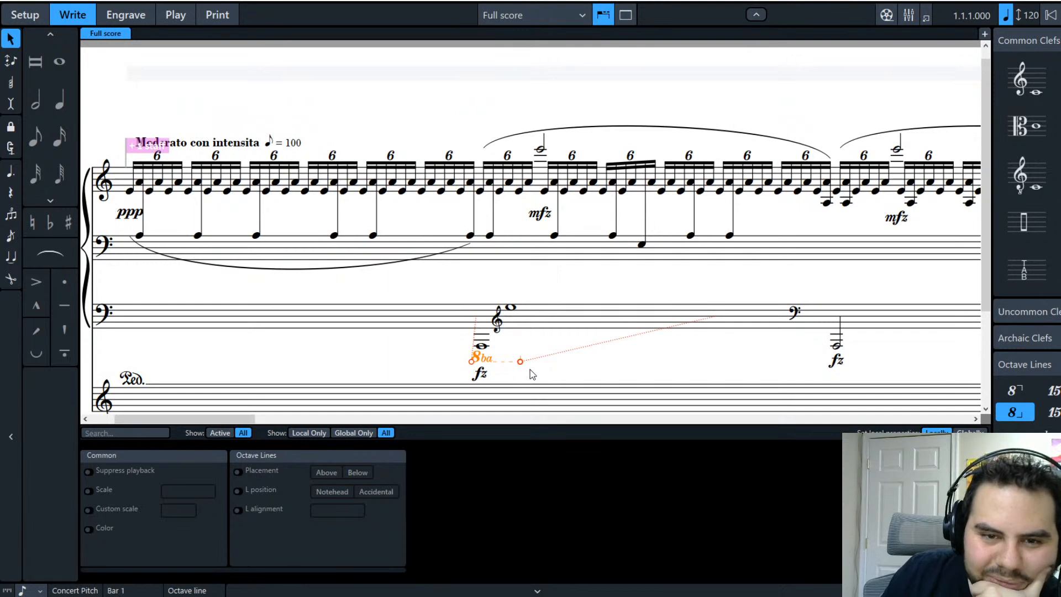
click(482, 278)
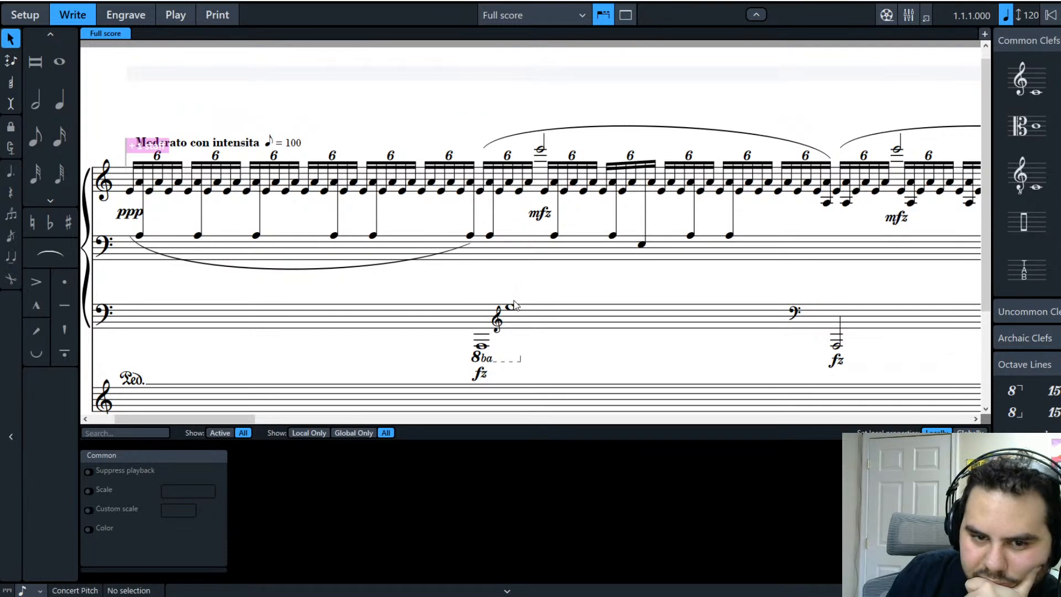
click(540, 149)
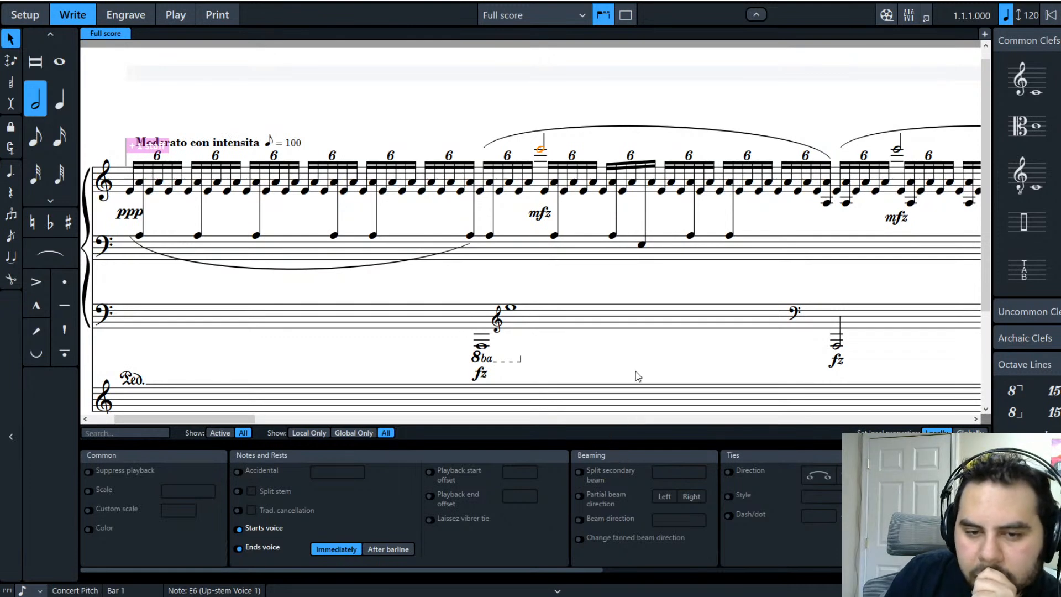
click(562, 99)
click(541, 150)
click(541, 150)
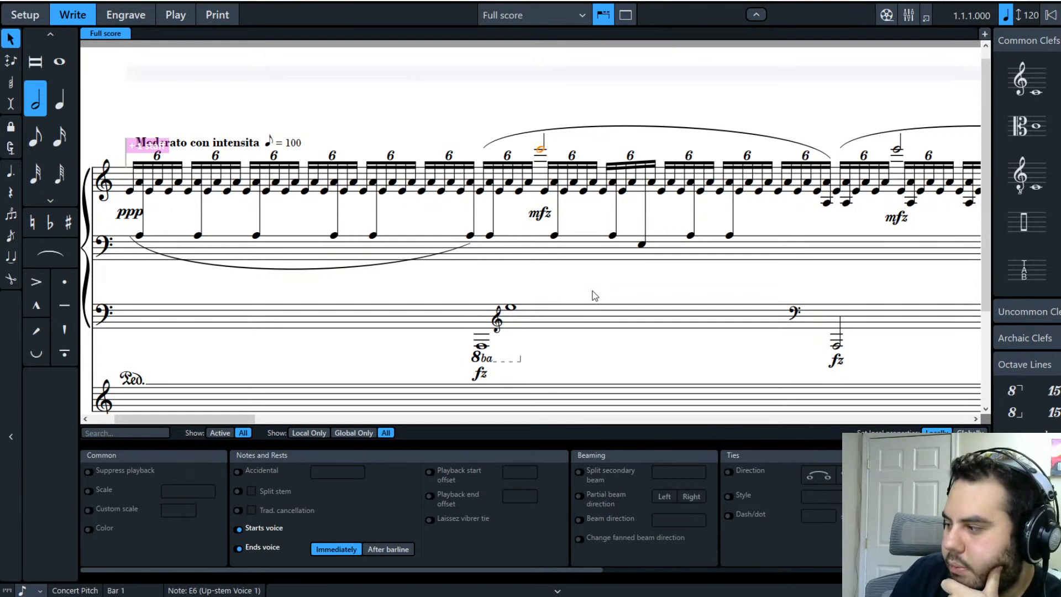
Step: Inspect the 8ba line, the E4 and A0 whole notes, and the bar's lower-staff contents
click(486, 358)
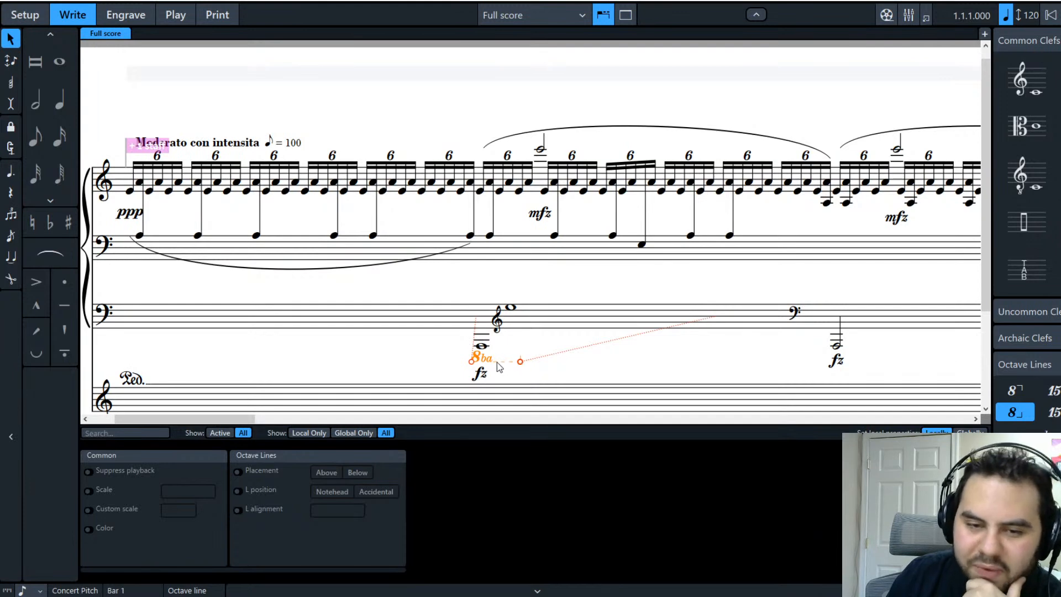
click(511, 308)
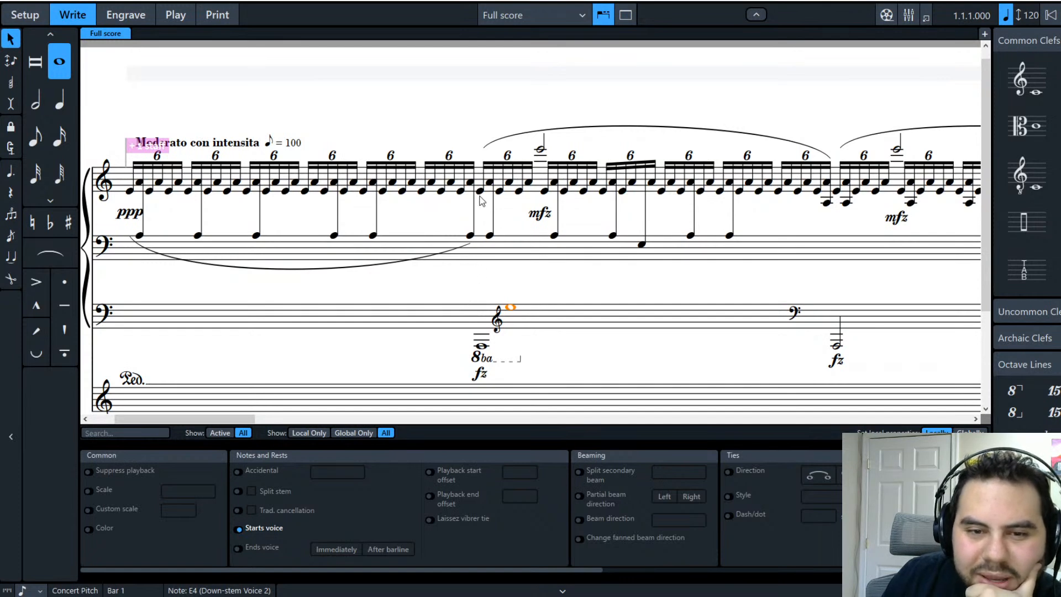
click(481, 346)
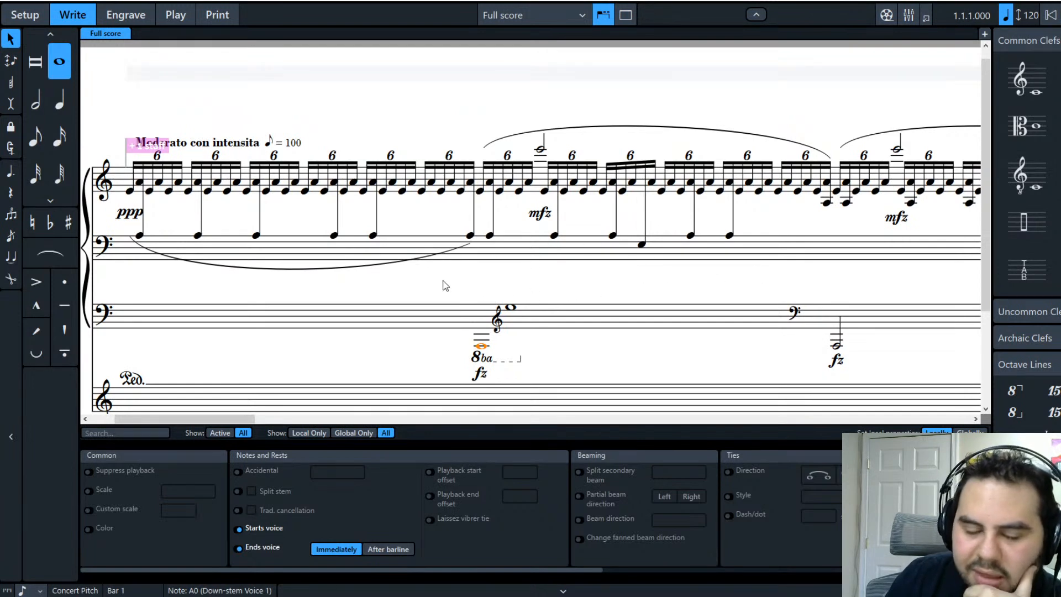
click(604, 268)
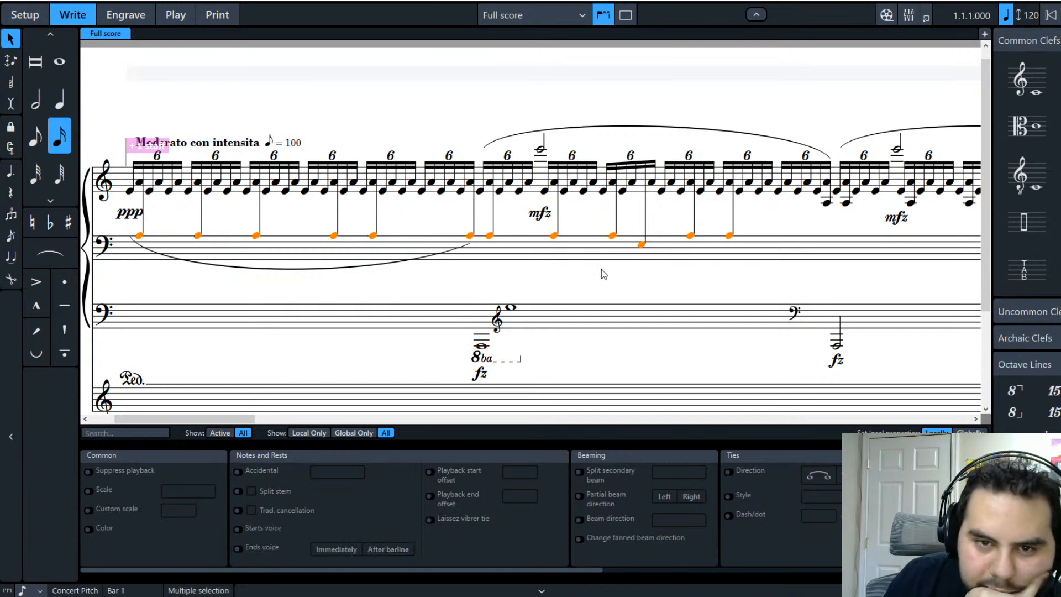
click(621, 362)
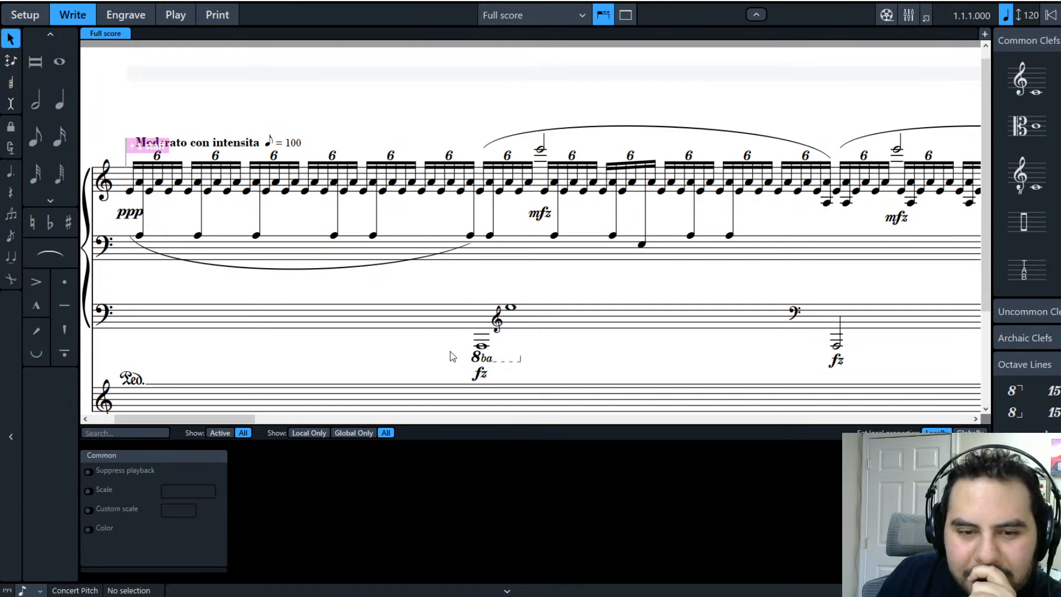
click(508, 365)
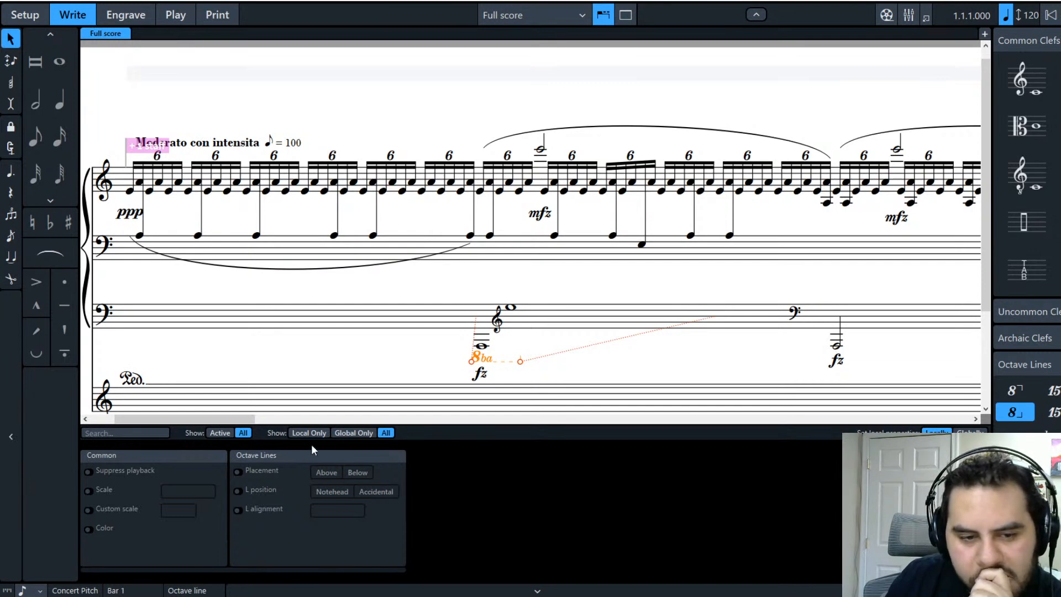
click(516, 268)
click(446, 302)
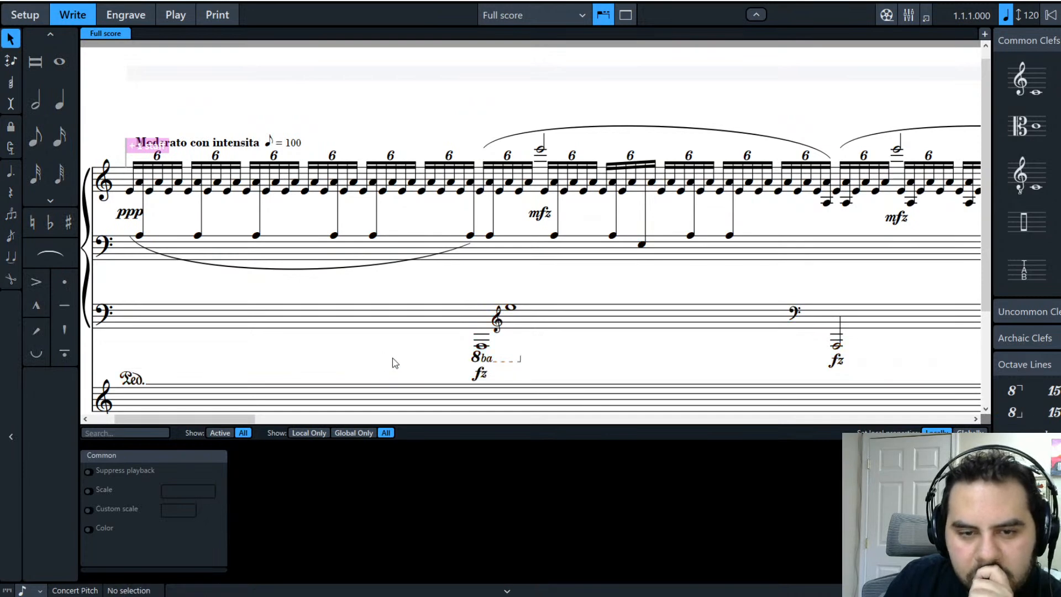
Step: Add an 8va line above the high treble-clef whole note on the lower staff and check it
click(510, 308)
click(1011, 391)
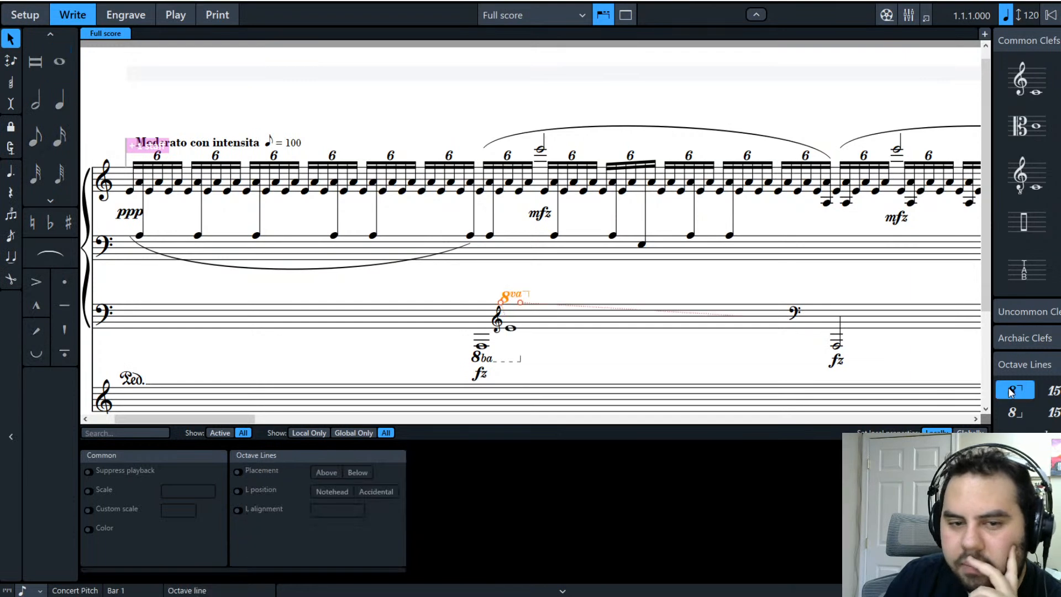
click(618, 365)
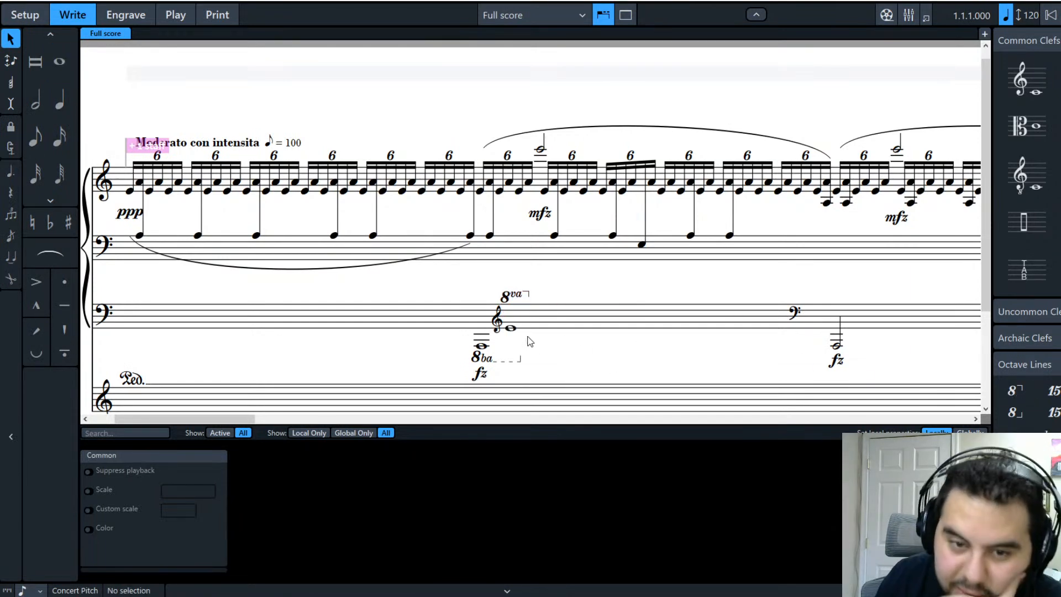
click(514, 301)
click(569, 372)
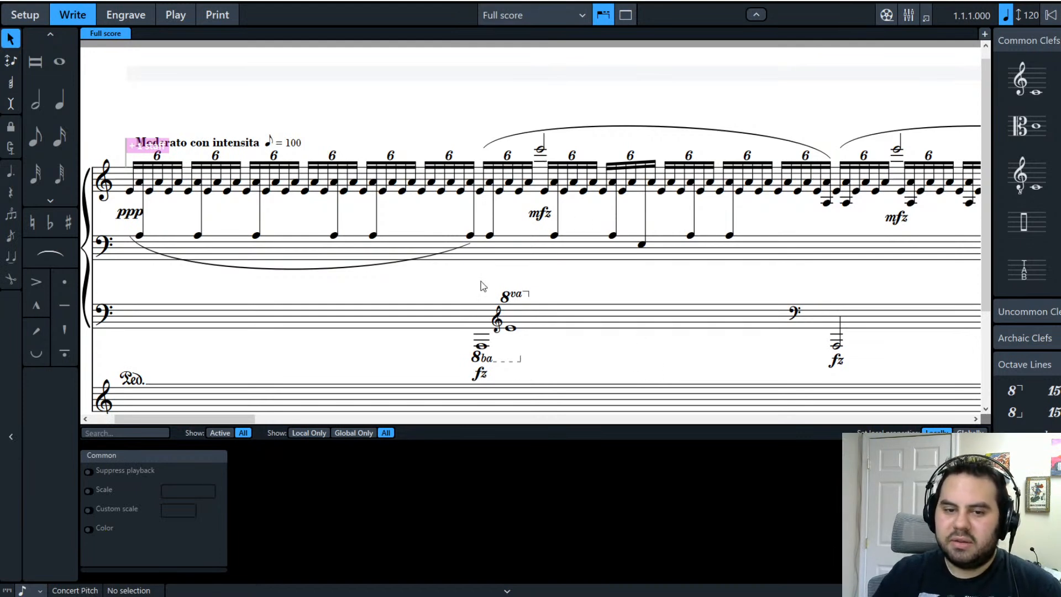
click(504, 296)
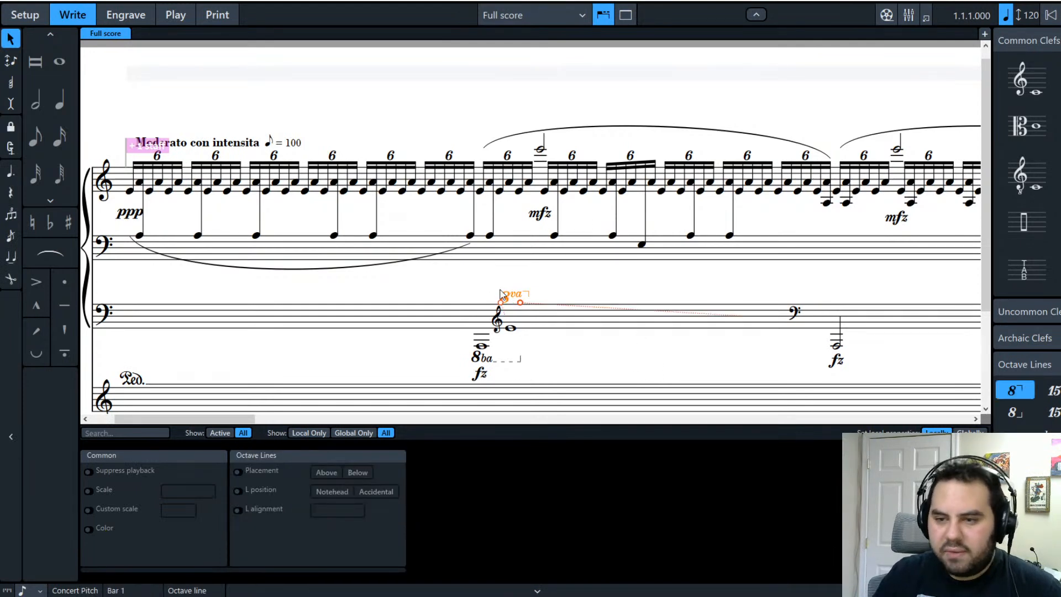
click(703, 272)
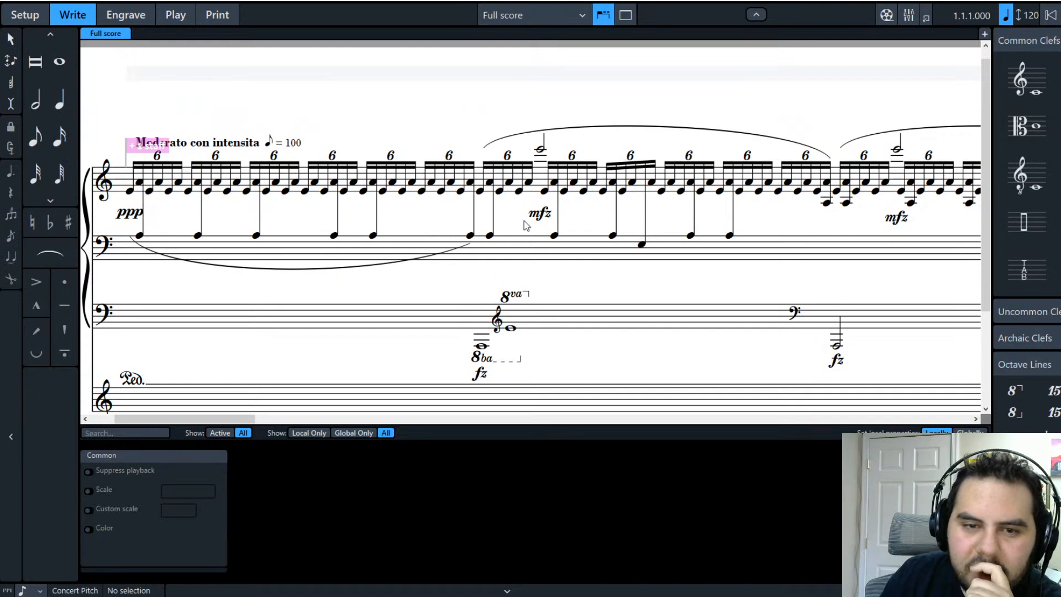
Step: Enter a whole note on the lower bass staff and drop it to A0
click(50, 75)
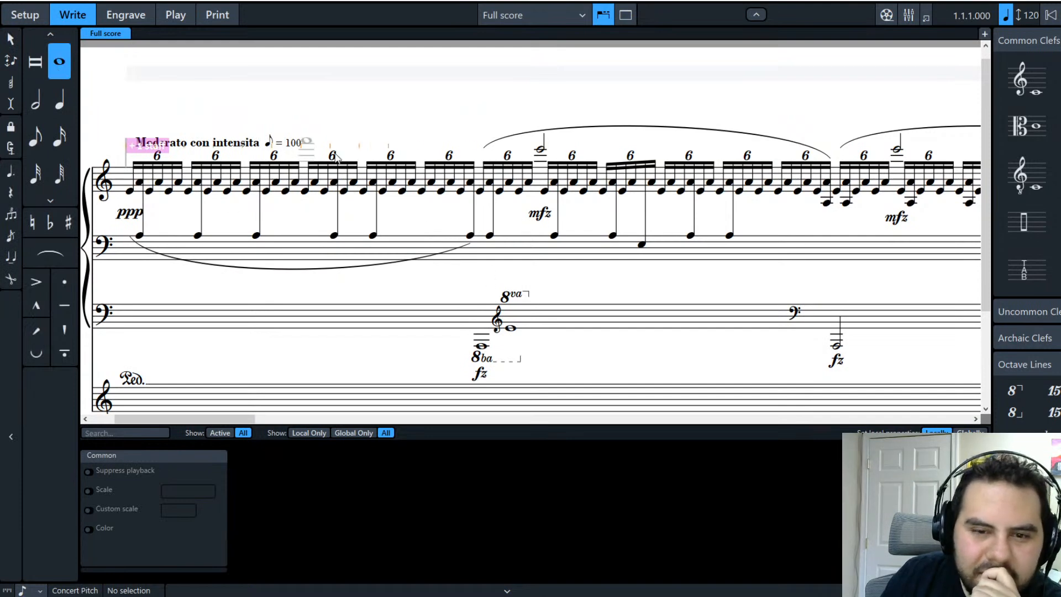
click(483, 264)
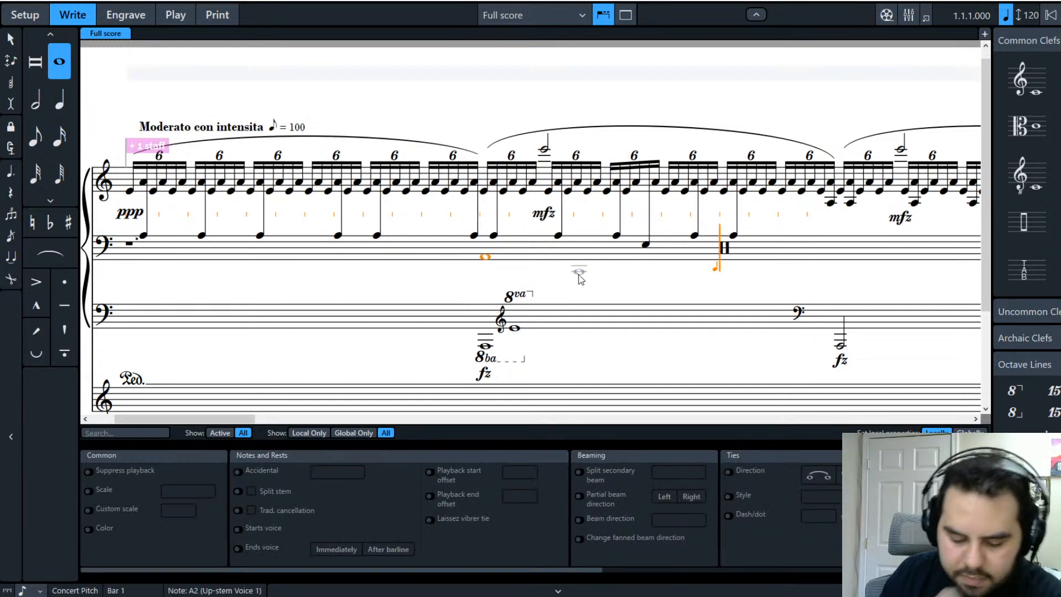
key(ctrl+alt+Down)
key(ctrl+alt+Down)
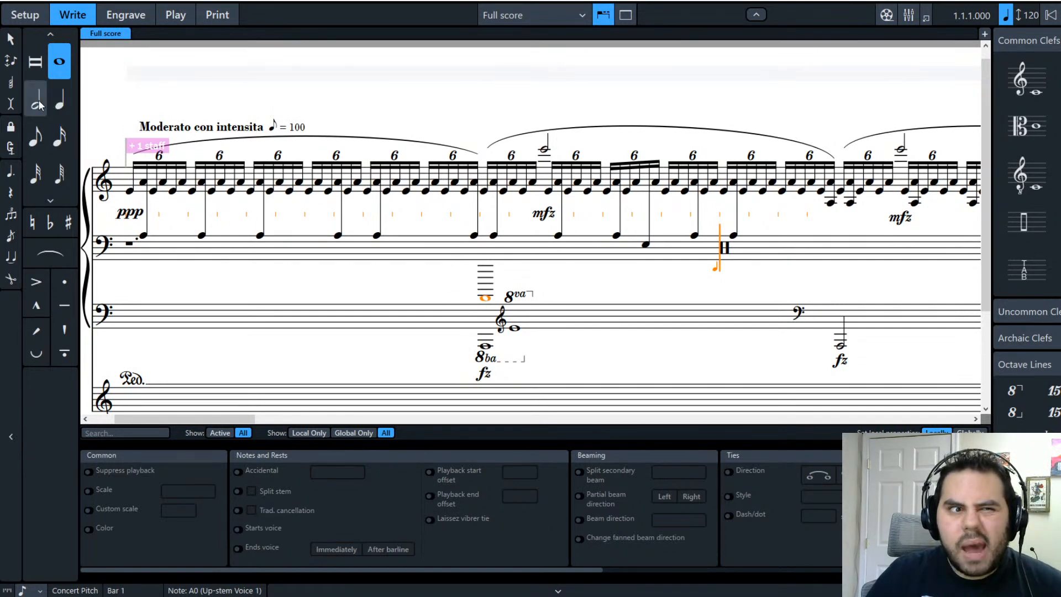
Step: Raise the first high E6 treble half note an octave to E7
click(10, 39)
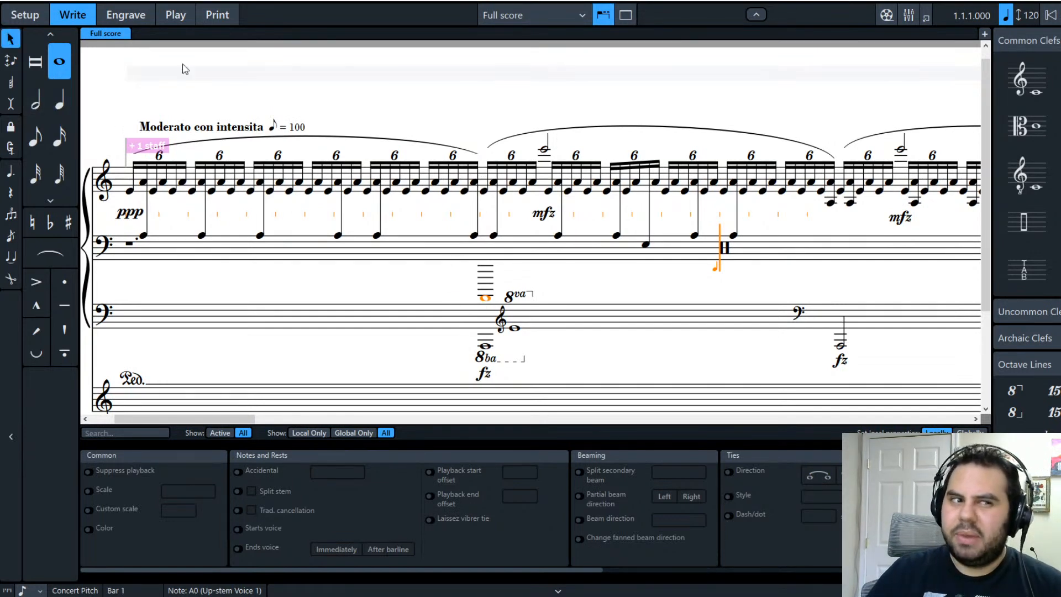
click(545, 152)
key(ctrl+alt+Up)
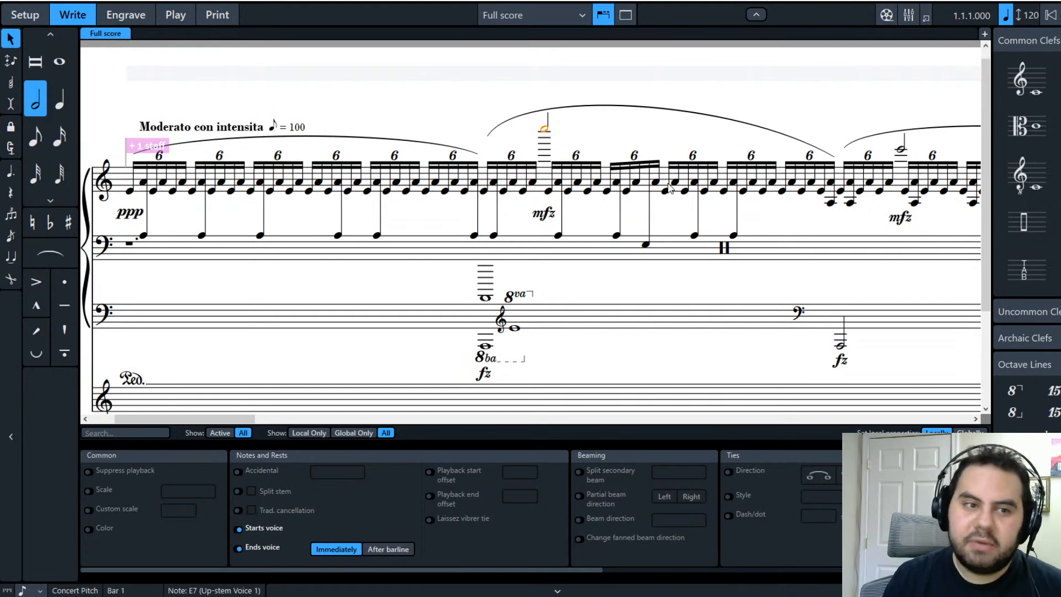
drag(233, 420, 275, 422)
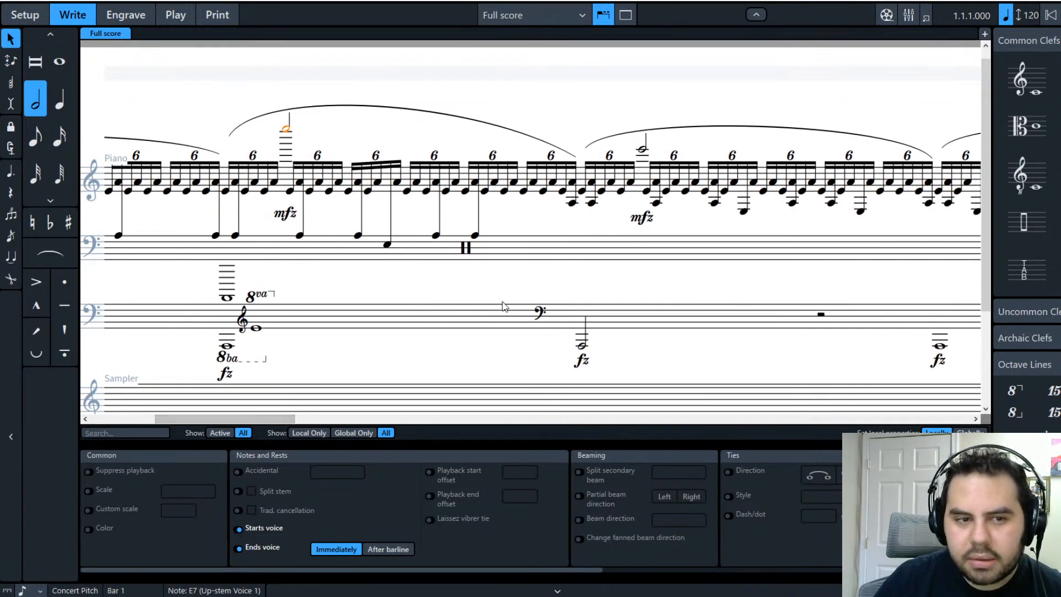
key(Escape)
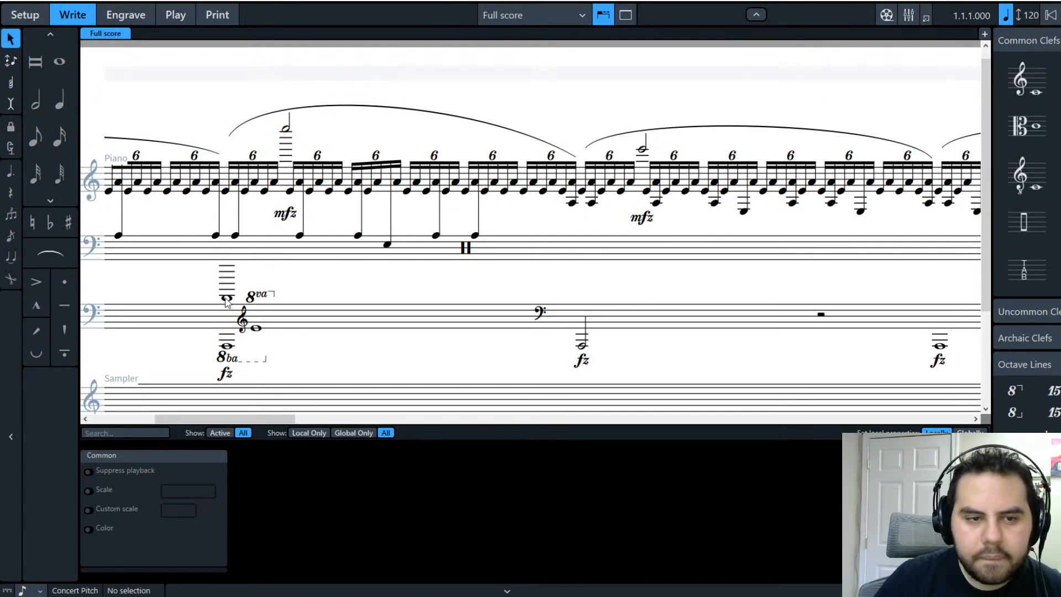
Step: Select the A0 whole note and start note input from the bass A3, advancing along the bar
click(226, 297)
click(469, 251)
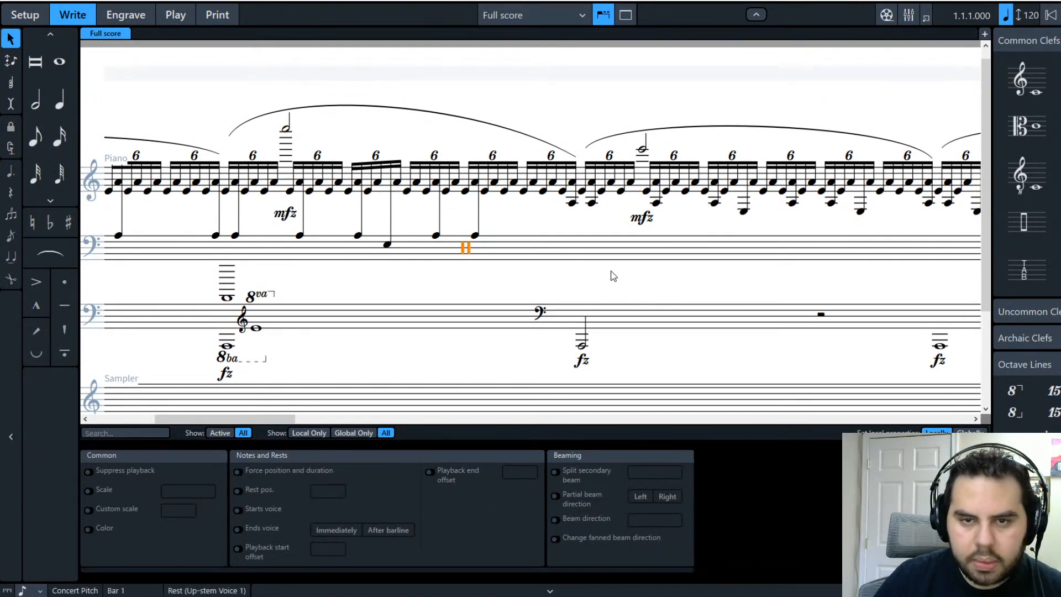
click(475, 261)
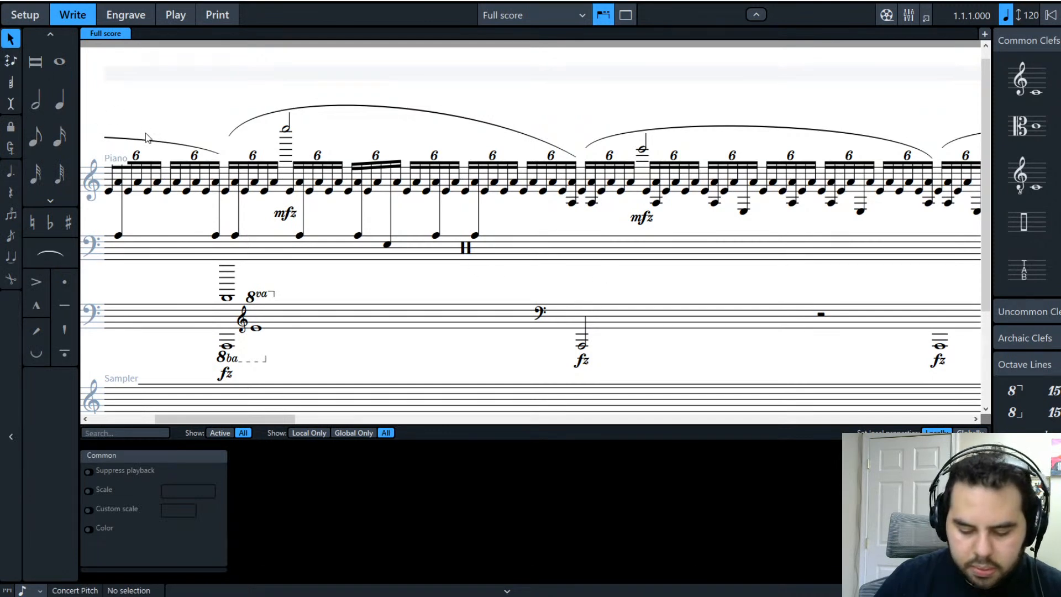
click(366, 255)
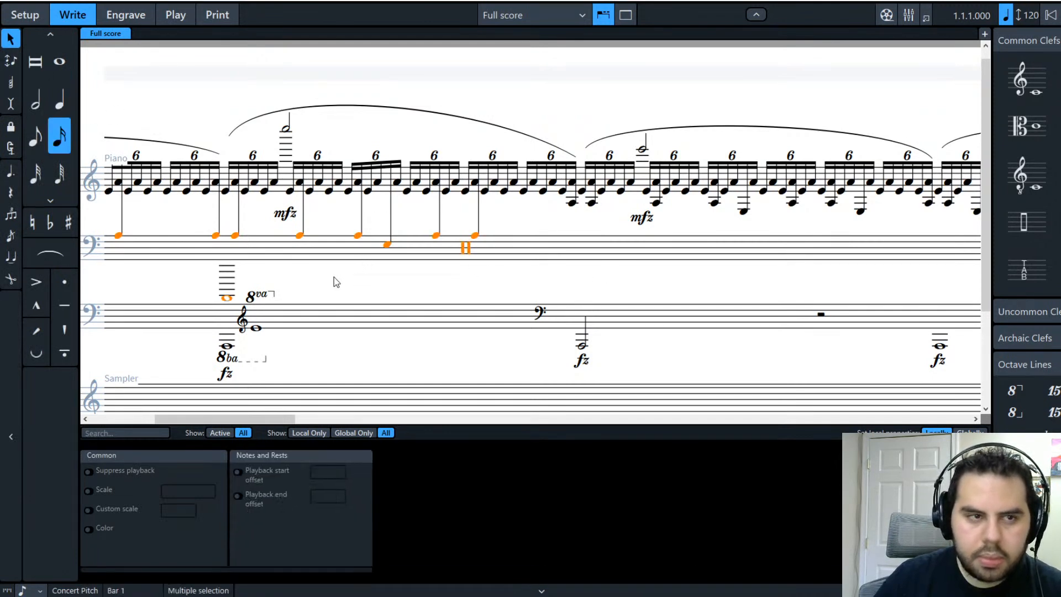
click(475, 241)
click(476, 241)
key(shift+n)
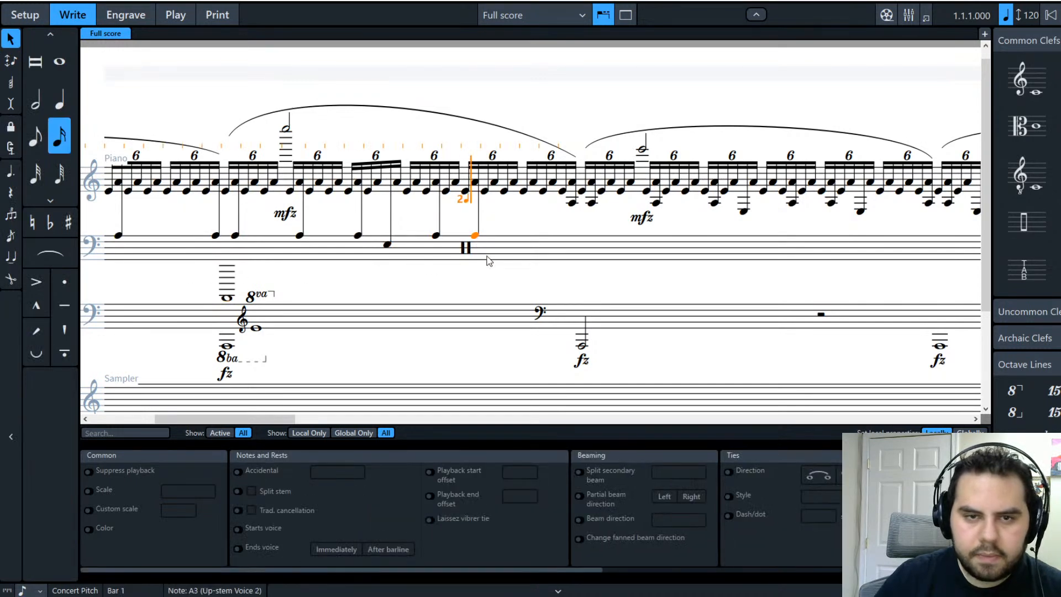
key(Right)
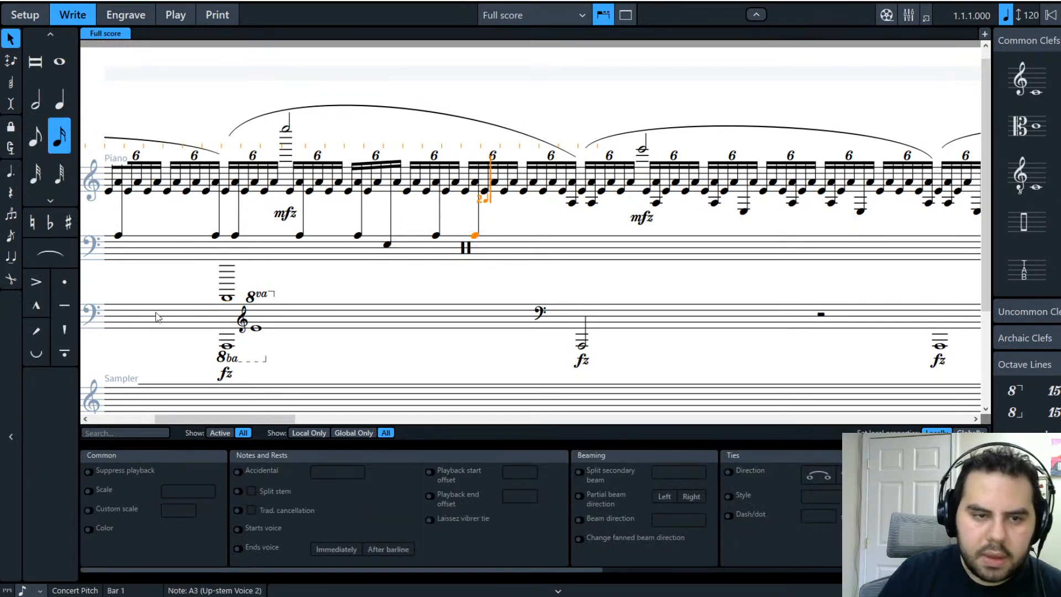
click(227, 298)
key(Right)
key(Right)
key(Right)
key(Right)
key(Right)
key(Right)
key(Right)
key(Right)
key(Right)
key(Right)
key(Right)
key(Right)
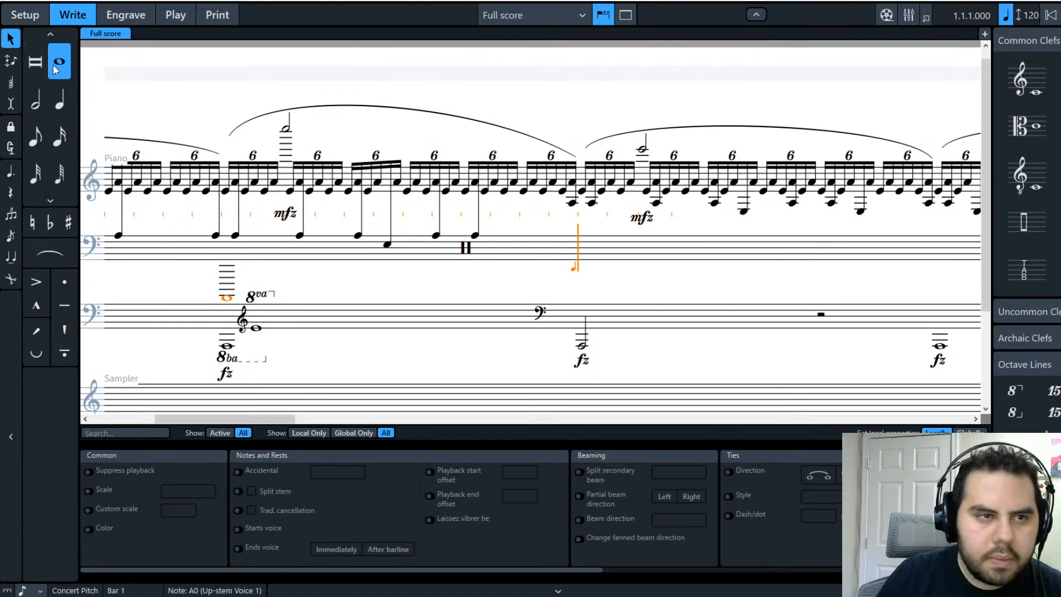
Step: Move the caret to a later bar, undo a misplaced A0, and repeat the whole and quarter notes
key(Right)
key(Right)
key(Right)
key(Right)
key(Right)
key(Right)
key(Right)
key(Right)
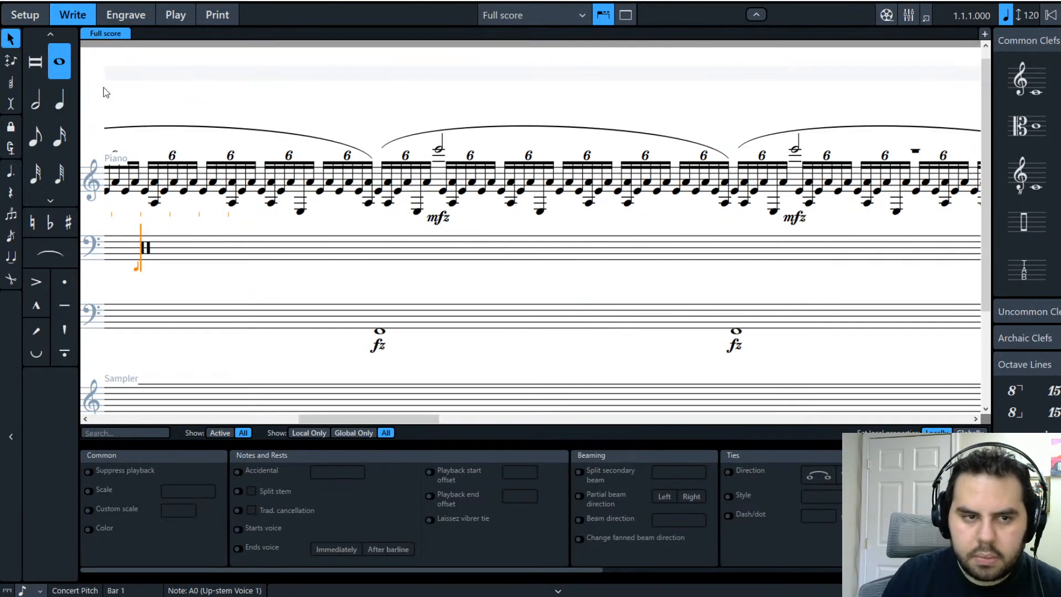
drag(372, 419, 266, 422)
key(ctrl+z)
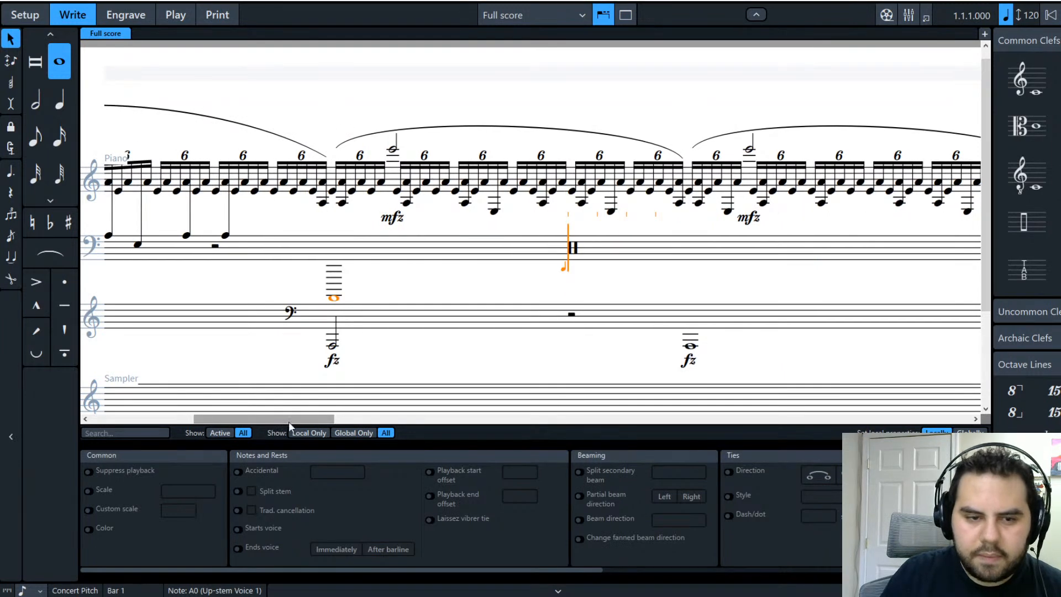
key(Right)
key(Right)
key(Right)
key(Right)
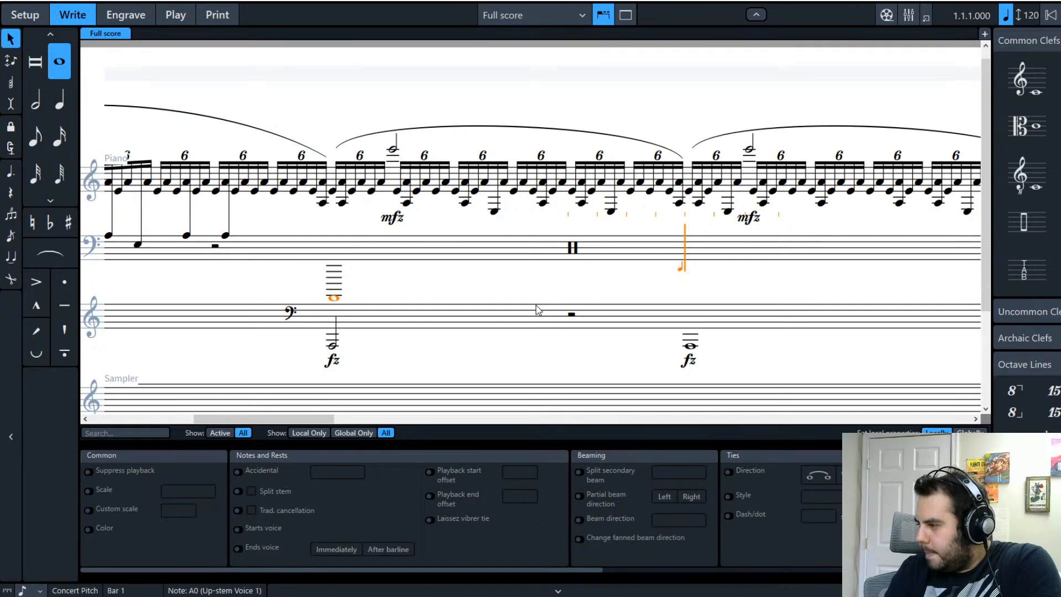
key(r)
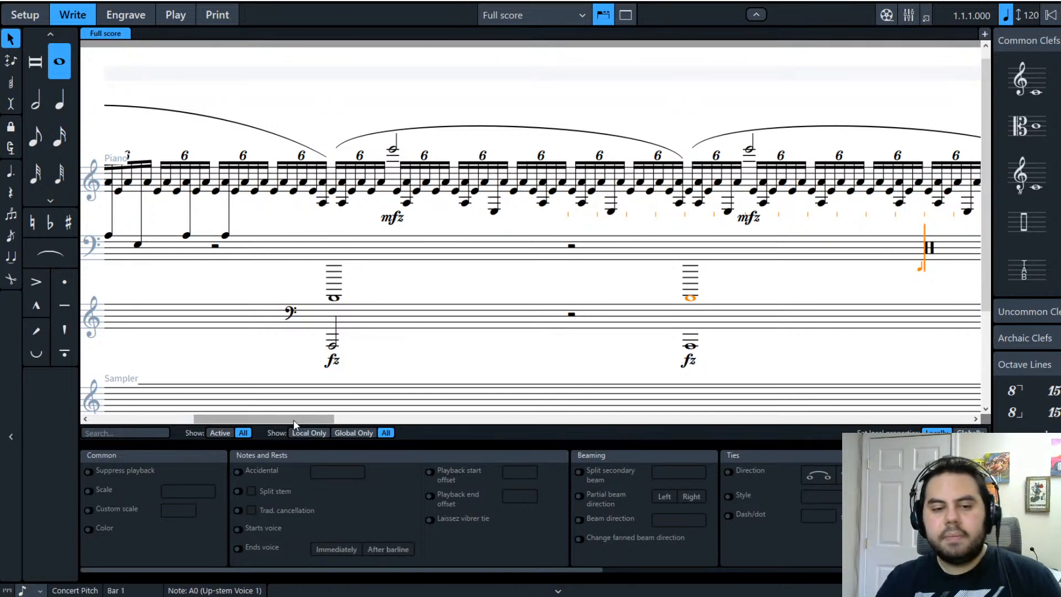
drag(294, 420, 322, 422)
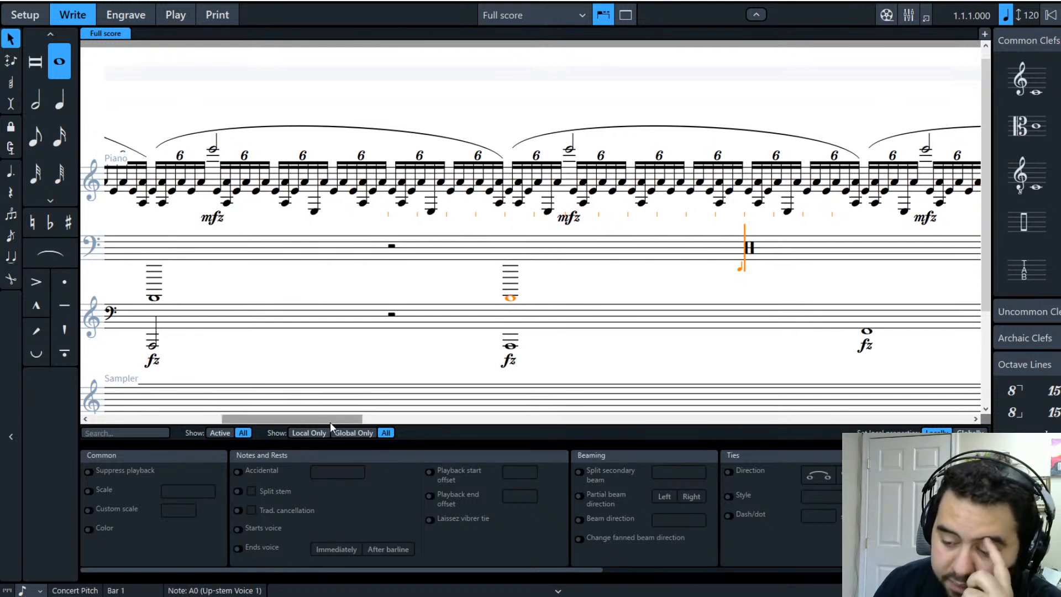
drag(333, 419, 345, 419)
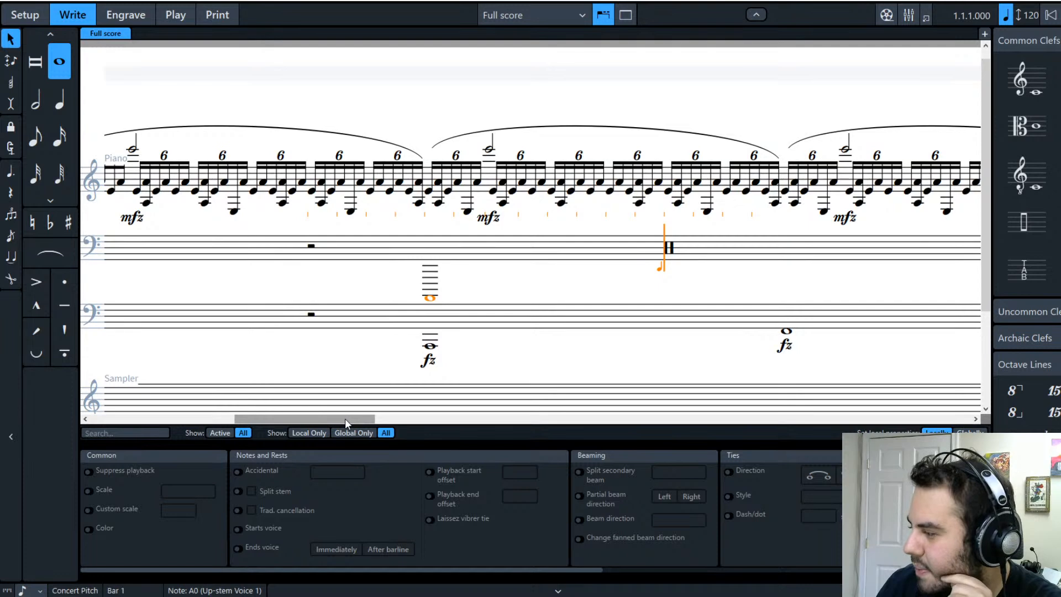
drag(345, 419, 274, 430)
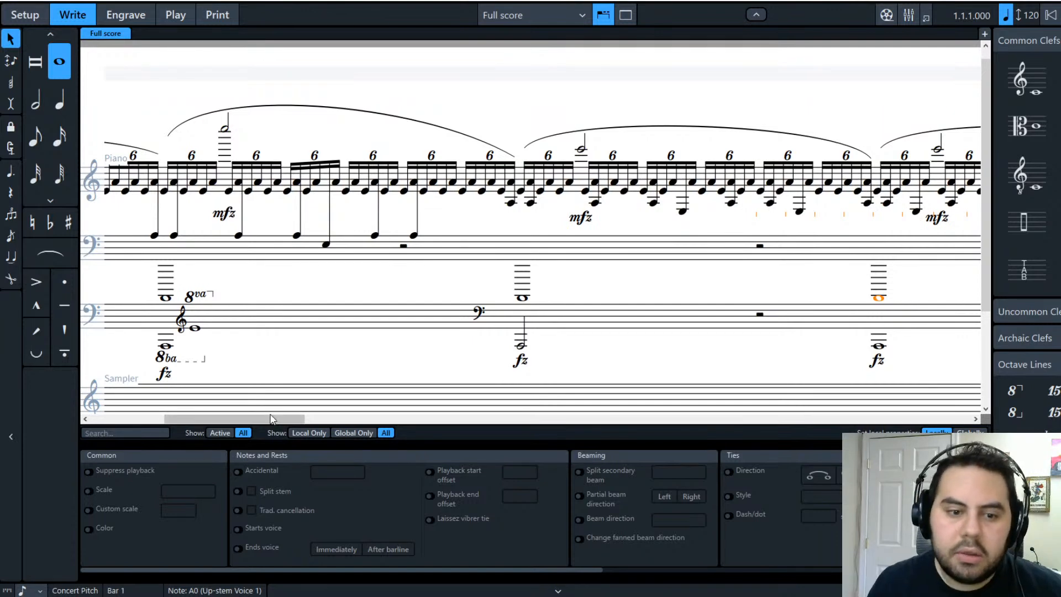
drag(286, 420, 286, 420)
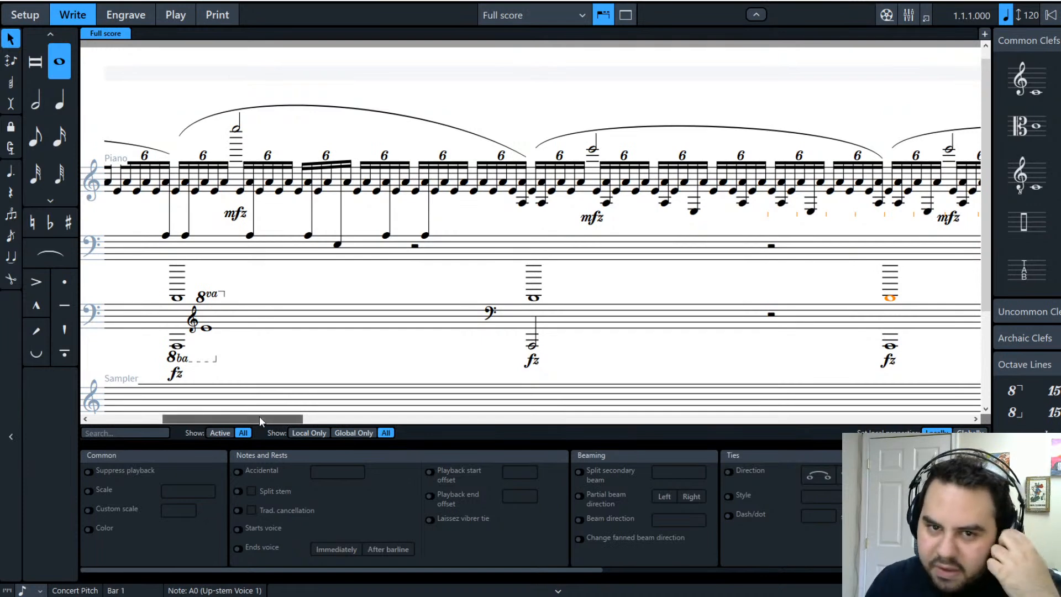
scroll(269, 419, right, 1)
drag(268, 417, 300, 419)
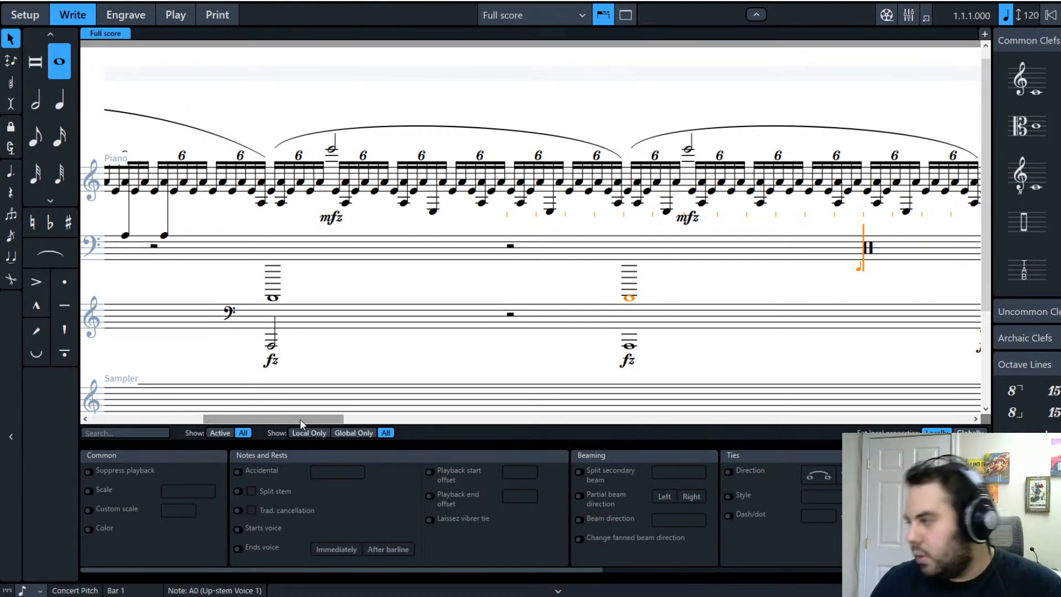
drag(300, 421, 254, 416)
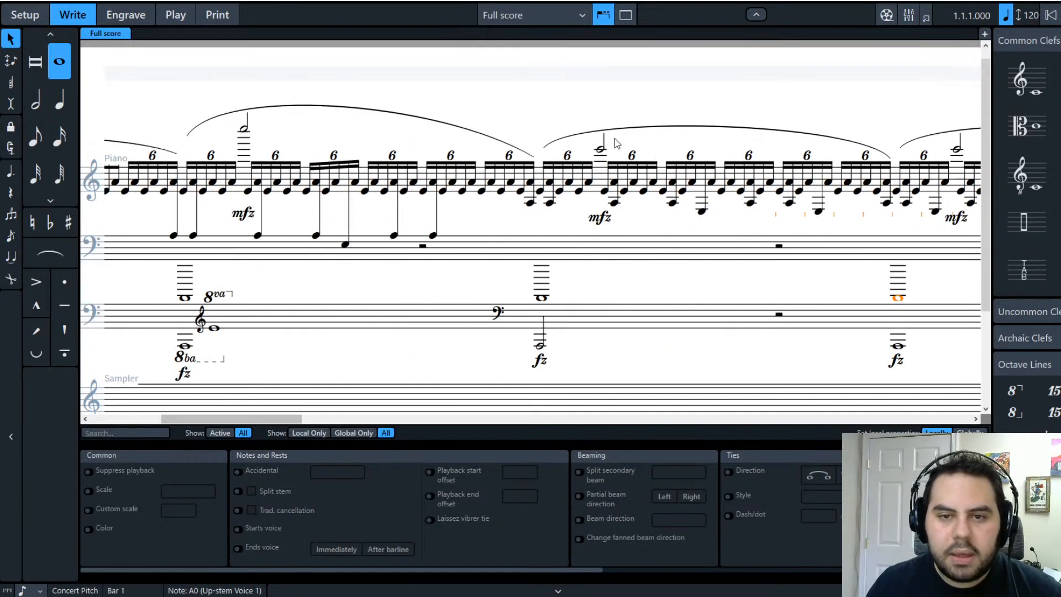
Step: Raise the second and third E6 half notes to E7, then select all the high half notes
click(601, 152)
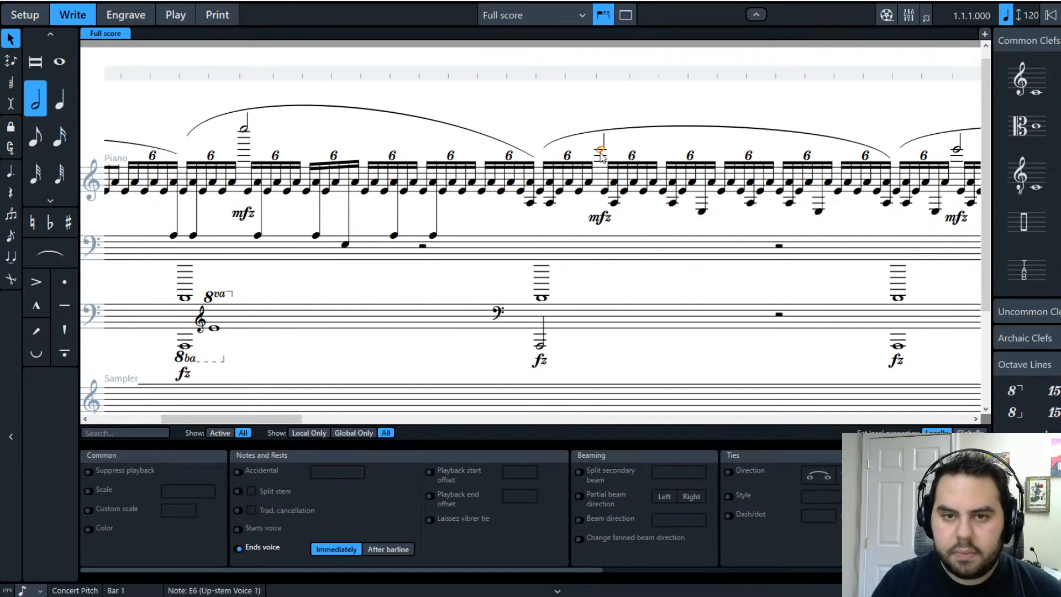
key(ctrl+alt+Up)
click(958, 154)
key(ctrl+alt+Up)
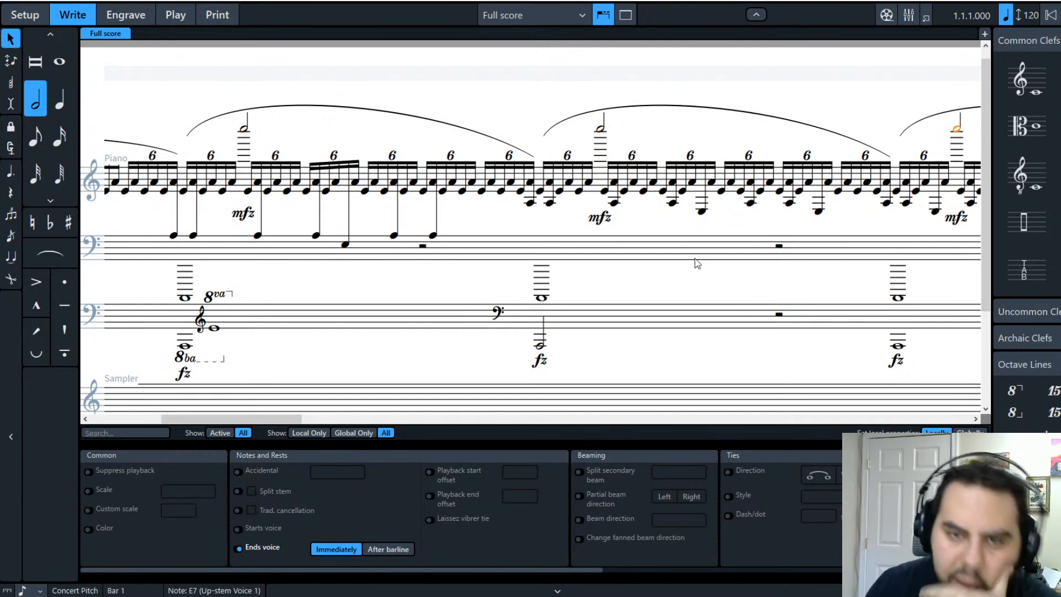
mouse_move(282, 421)
mouse_down()
mouse_move(192, 426)
mouse_move(287, 425)
mouse_up()
click(233, 129)
ctrl+click(589, 129)
ctrl+click(945, 130)
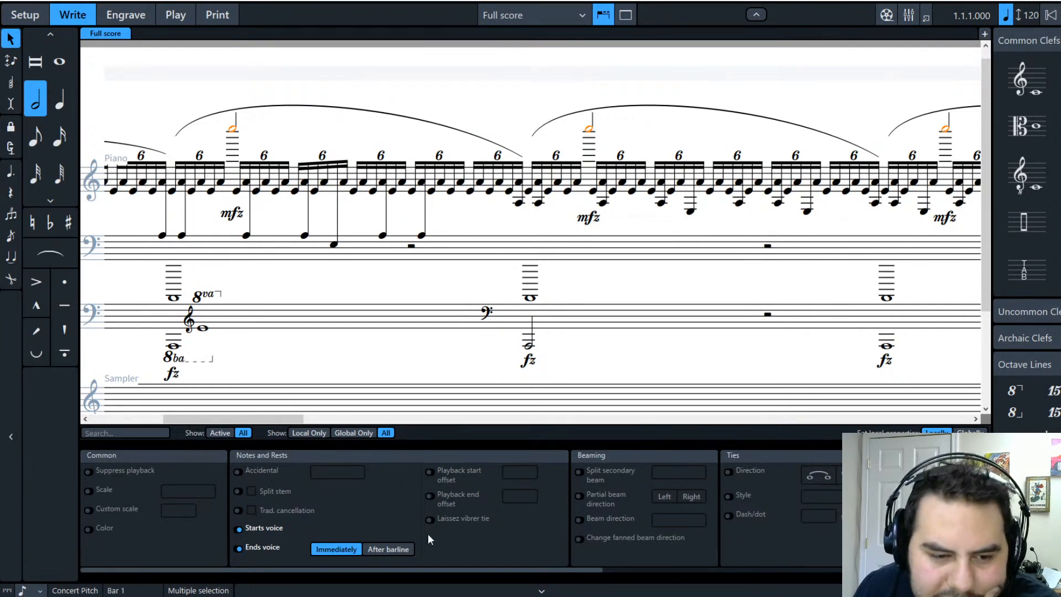
drag(458, 575, 215, 594)
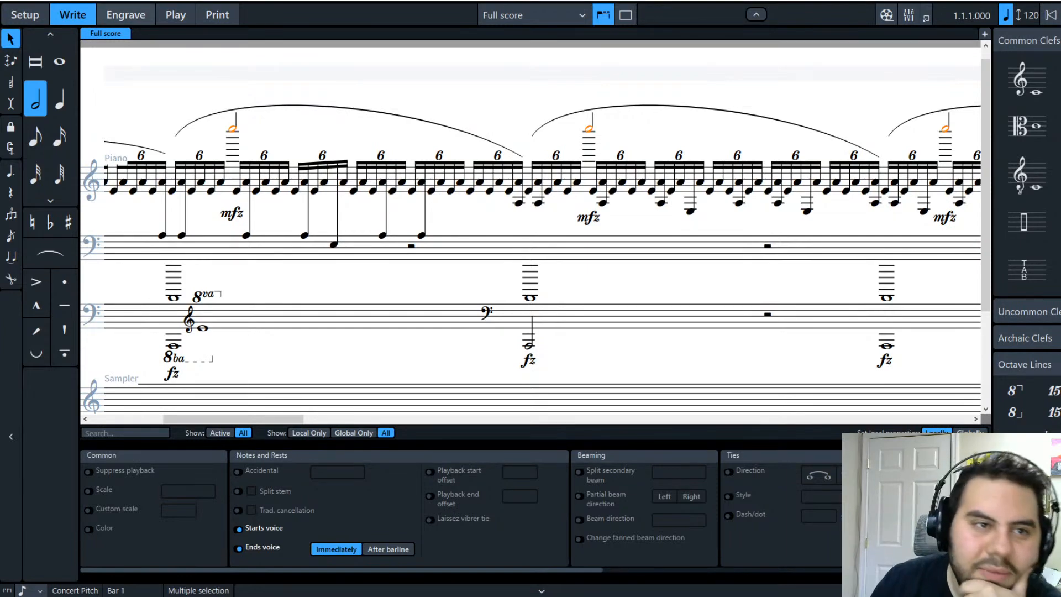
Step: Switch to Engrave mode to view the score's page layout
click(116, 17)
scroll(566, 281, up, 2)
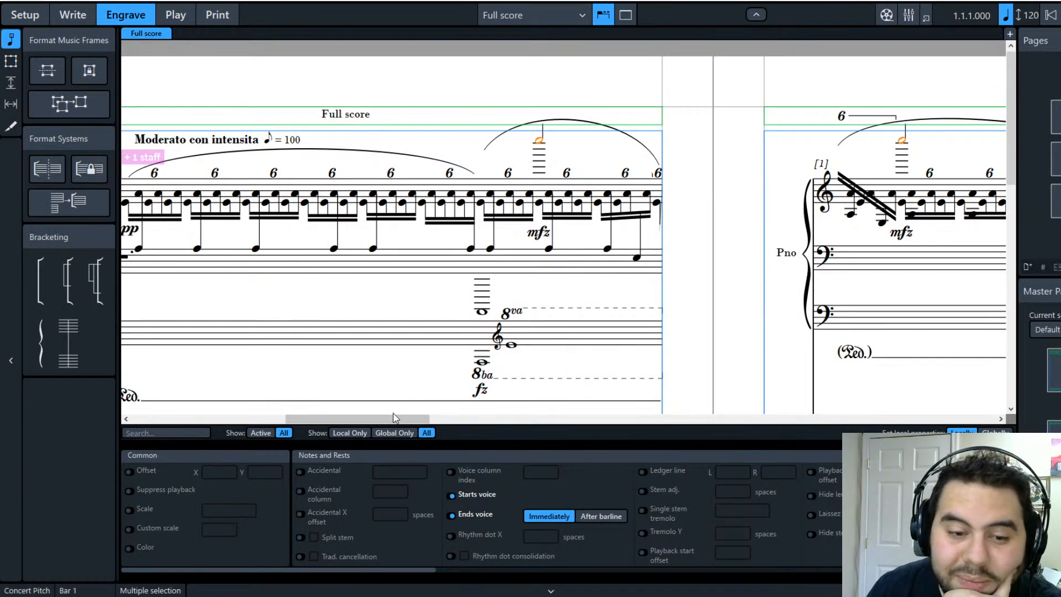
Step: Shorten the stem of the second system's high E7 half note by two steps to lower its slur
scroll(400, 420, right, 2)
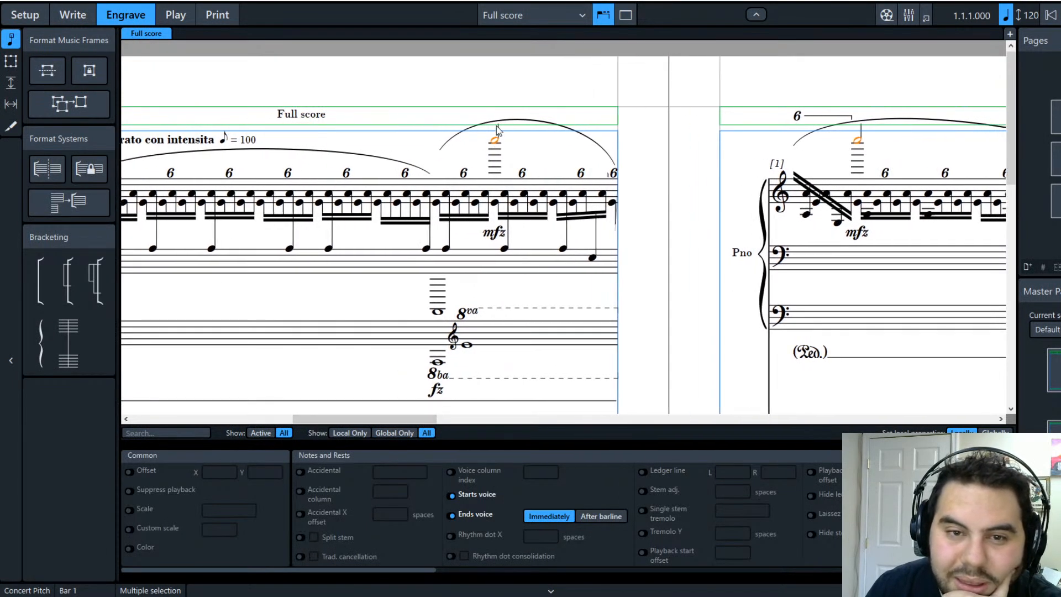
key(Escape)
drag(499, 137, 499, 139)
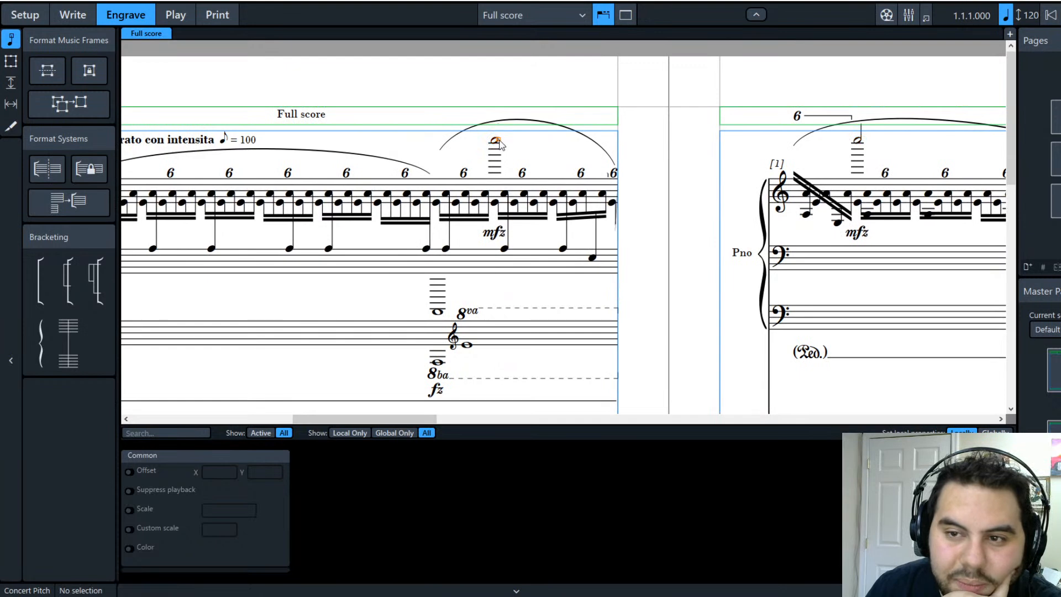
key(ctrl+z)
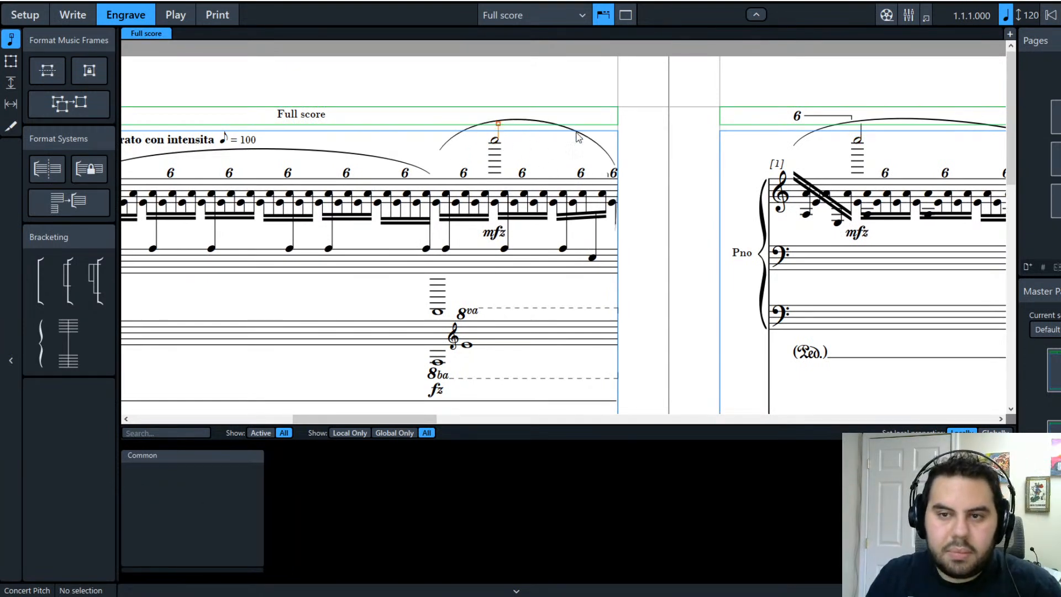
drag(414, 417, 380, 418)
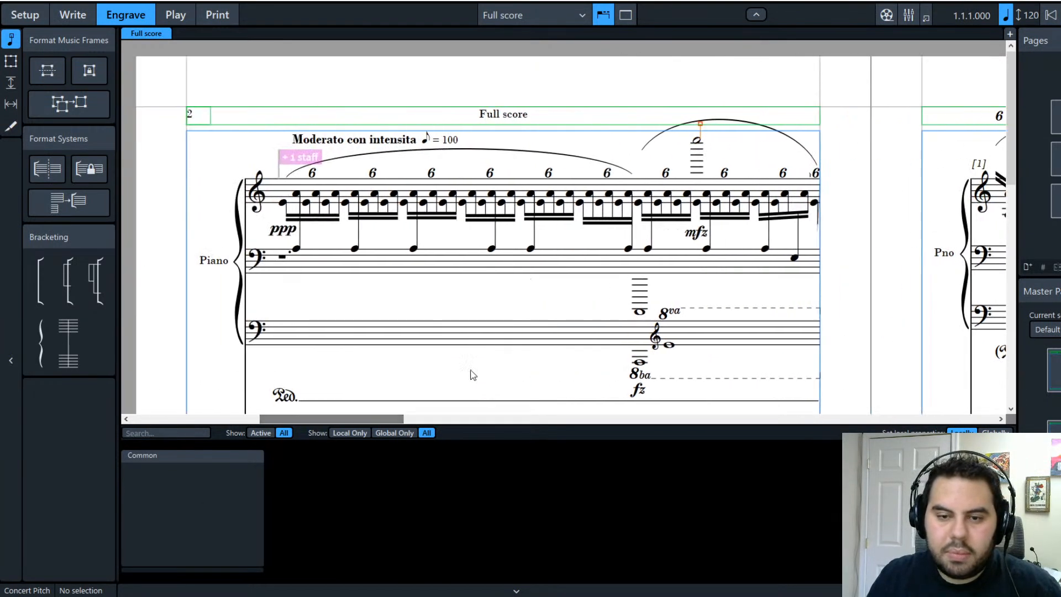
scroll(450, 379, down, 5)
click(507, 170)
scroll(600, 276, up, 4)
scroll(599, 277, up, 3)
scroll(600, 277, down, 5)
key(alt+Down)
key(alt+Down)
key(alt+Down)
key(alt+Down)
key(alt+Down)
key(alt+Down)
key(alt+Down)
key(alt+Down)
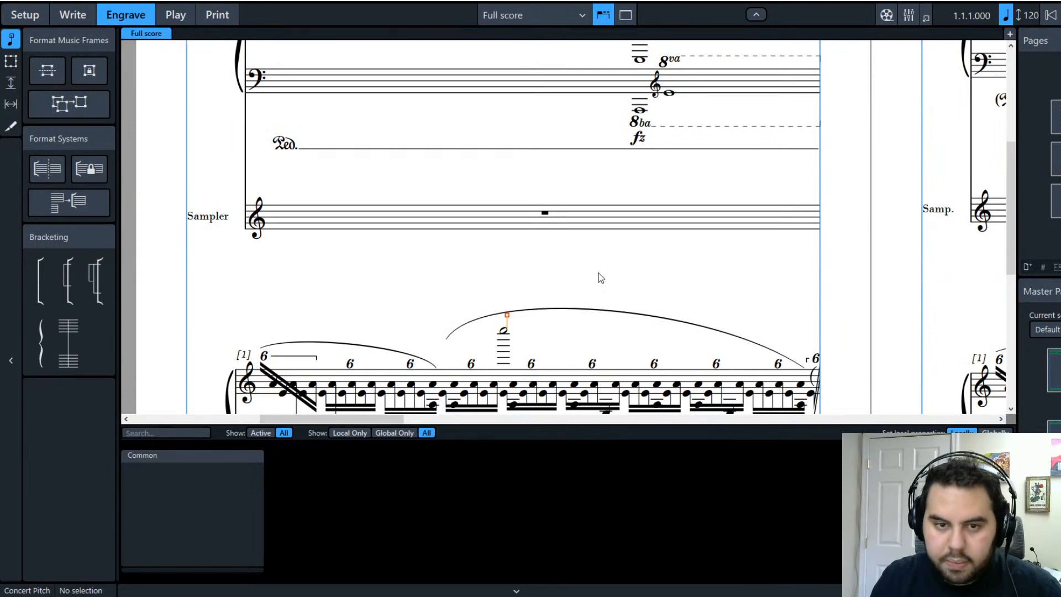
key(alt+Down)
key(alt+Down)
key(alt+Down)
key(alt+Down)
key(alt+Down)
key(alt+Down)
key(alt+Down)
key(alt+Down)
key(alt+Down)
key(alt+Down)
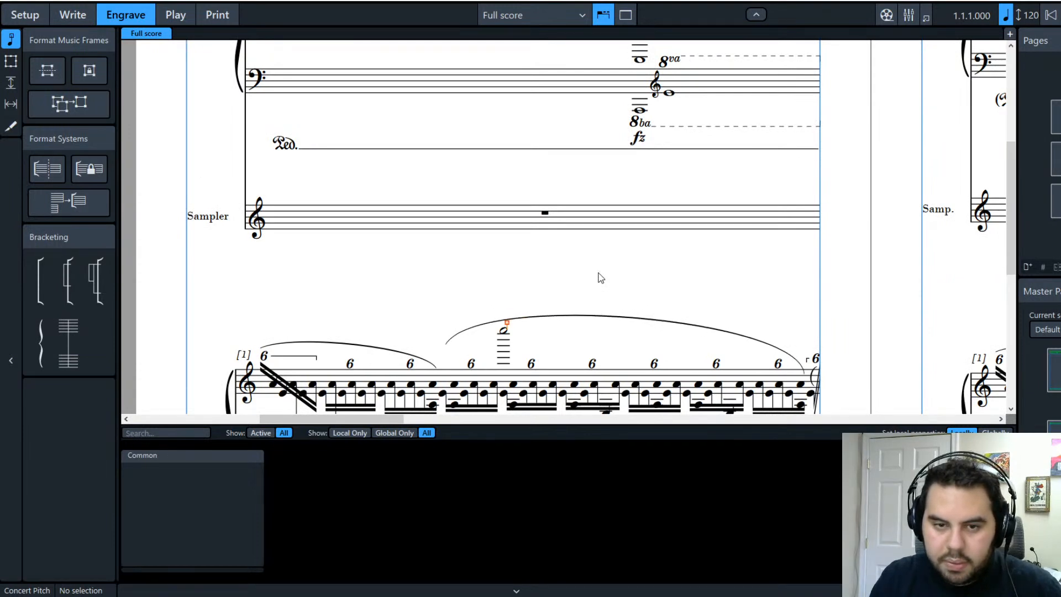
click(601, 277)
Step: Flatten two long slurs over the E7 half notes by dragging their arches and start points down
drag(316, 419, 356, 419)
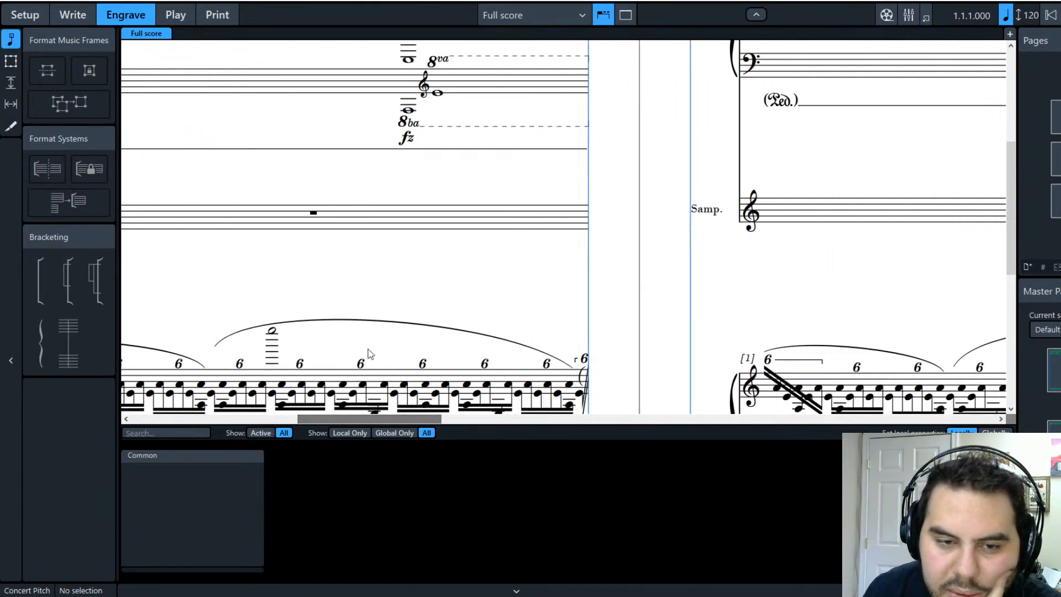
click(368, 320)
drag(376, 313, 375, 342)
drag(215, 347, 211, 379)
click(459, 323)
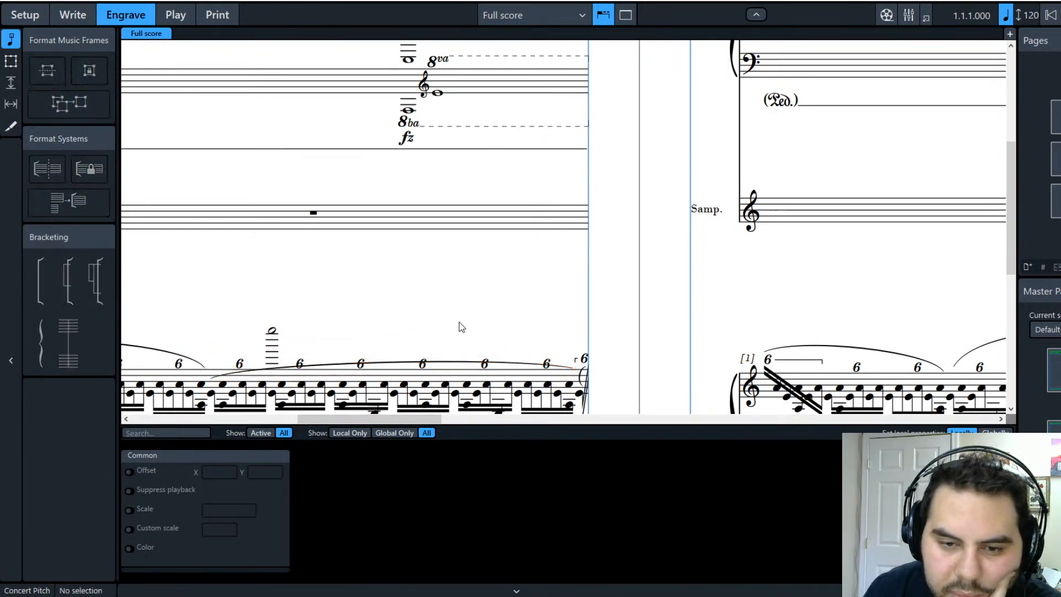
scroll(486, 344, down, 3)
scroll(530, 340, up, 10)
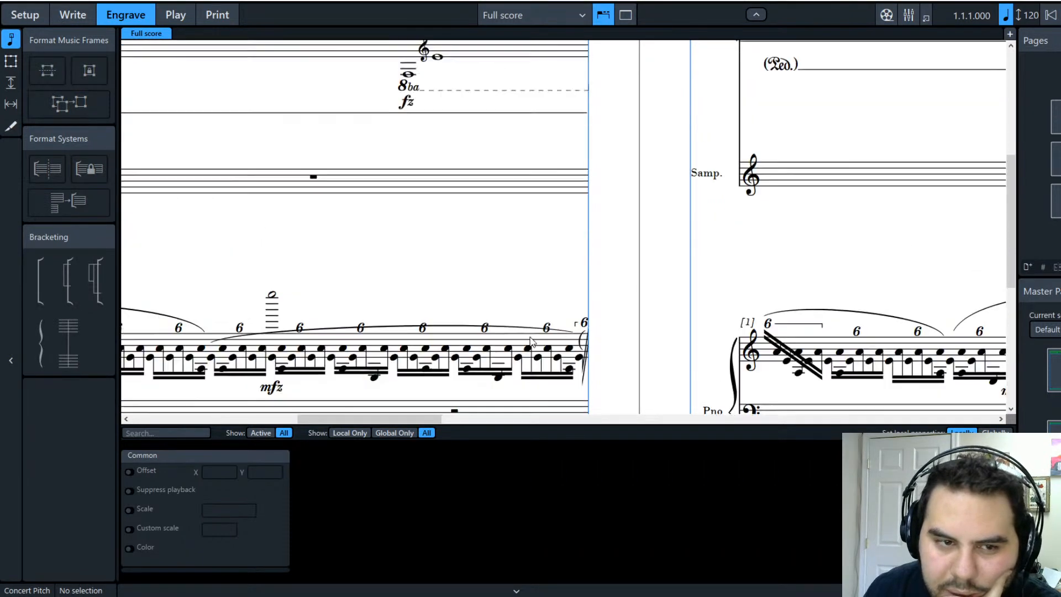
click(501, 134)
drag(472, 127, 584, 166)
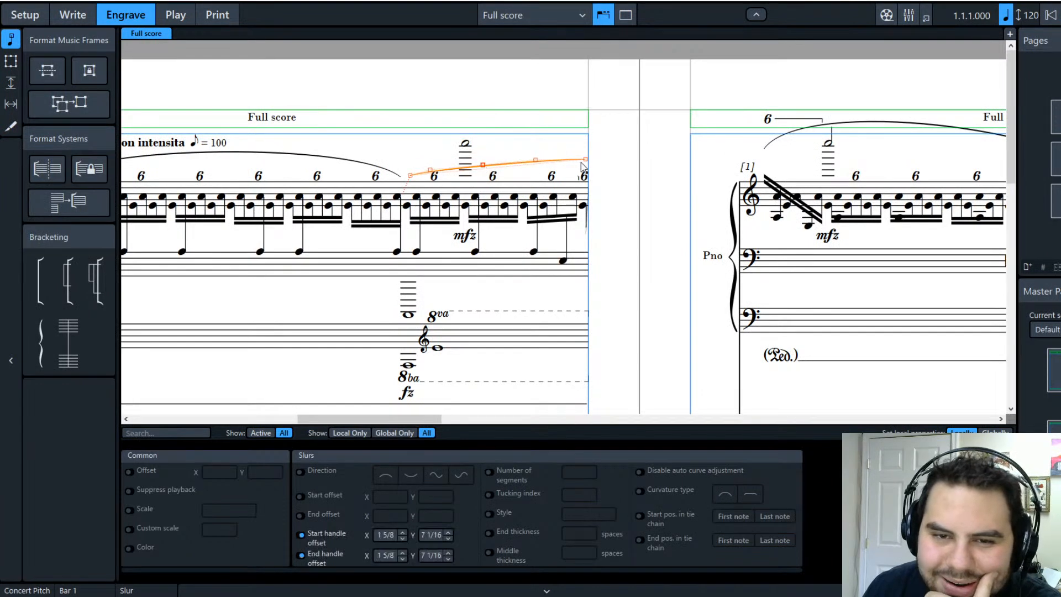
Step: Select both high E7 half notes above the treble staff in the next system
click(649, 210)
drag(408, 420, 474, 419)
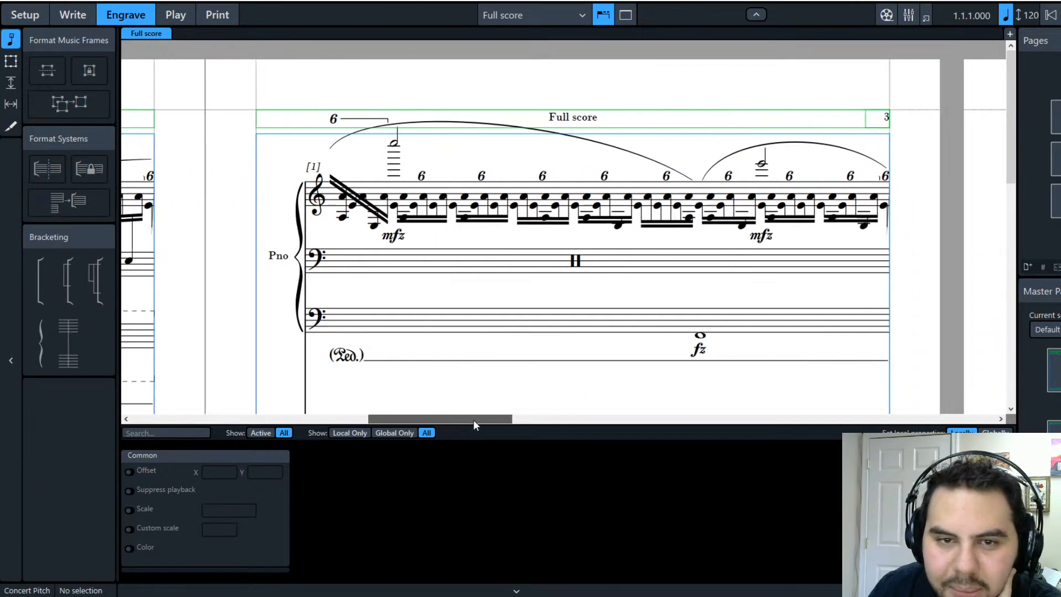
click(394, 145)
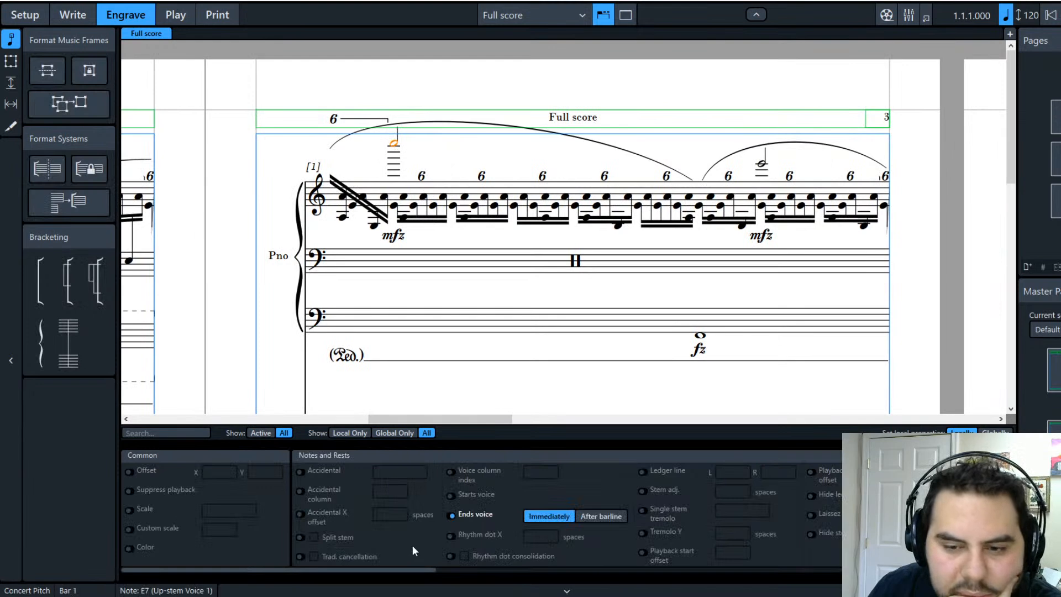
ctrl+click(762, 166)
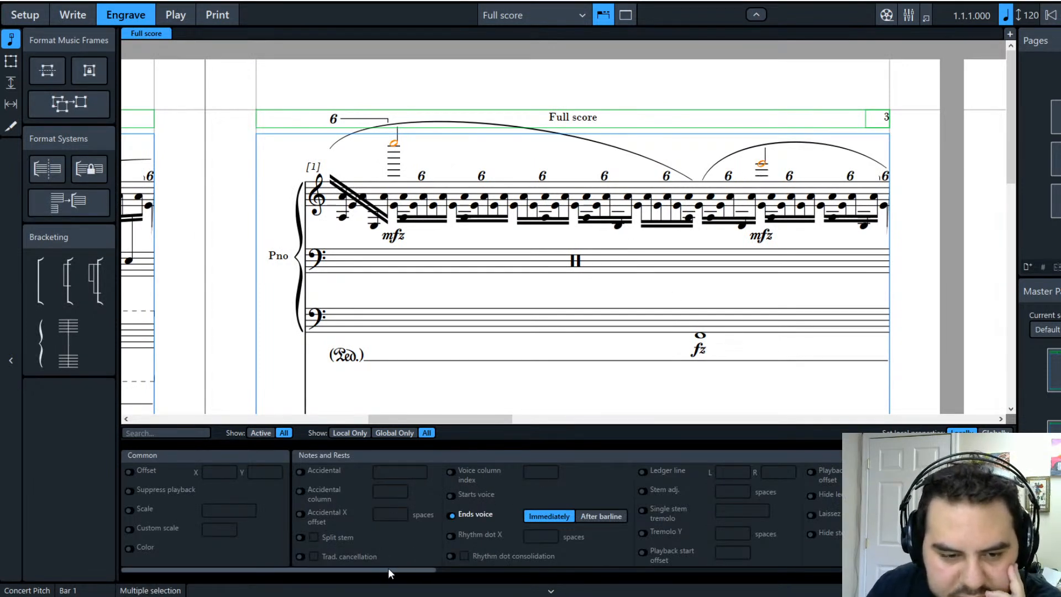
scroll(388, 569, right, 2)
drag(429, 572, 486, 576)
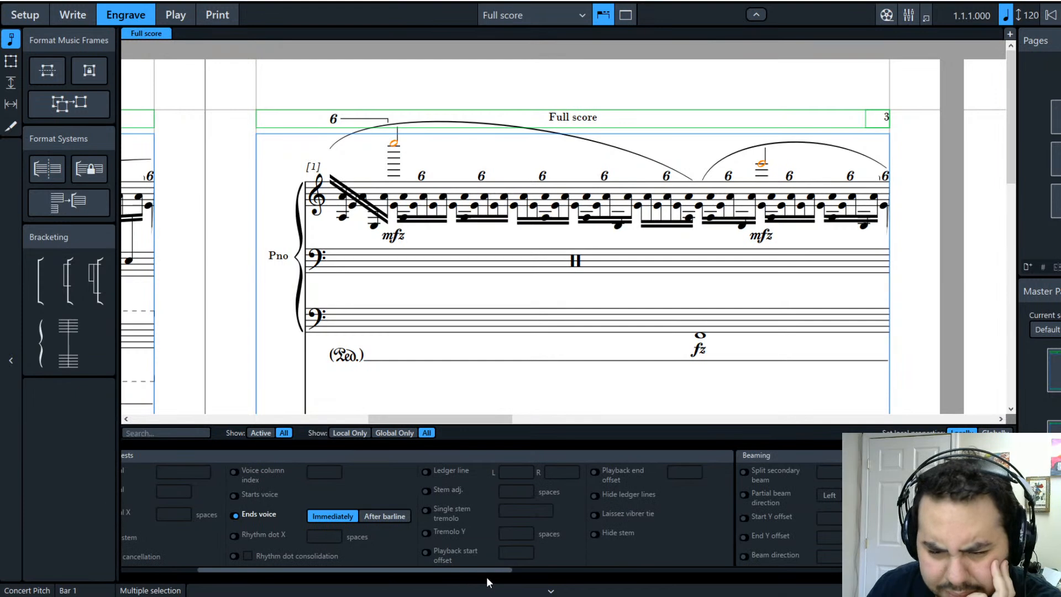
drag(486, 576, 456, 583)
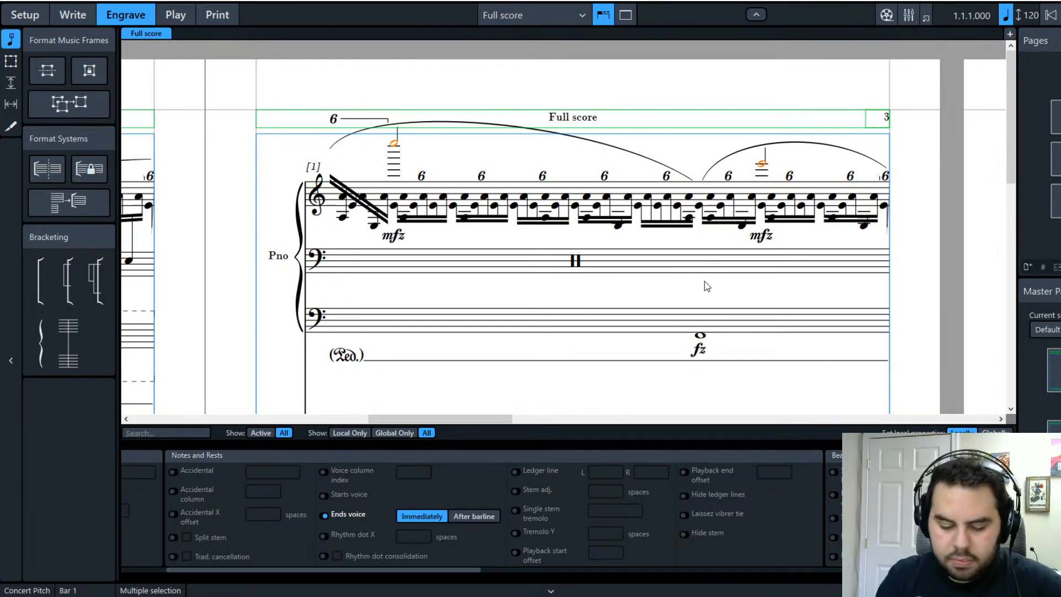
Step: Shorten the stems of three high half notes in later systems by two steps each
key(f)
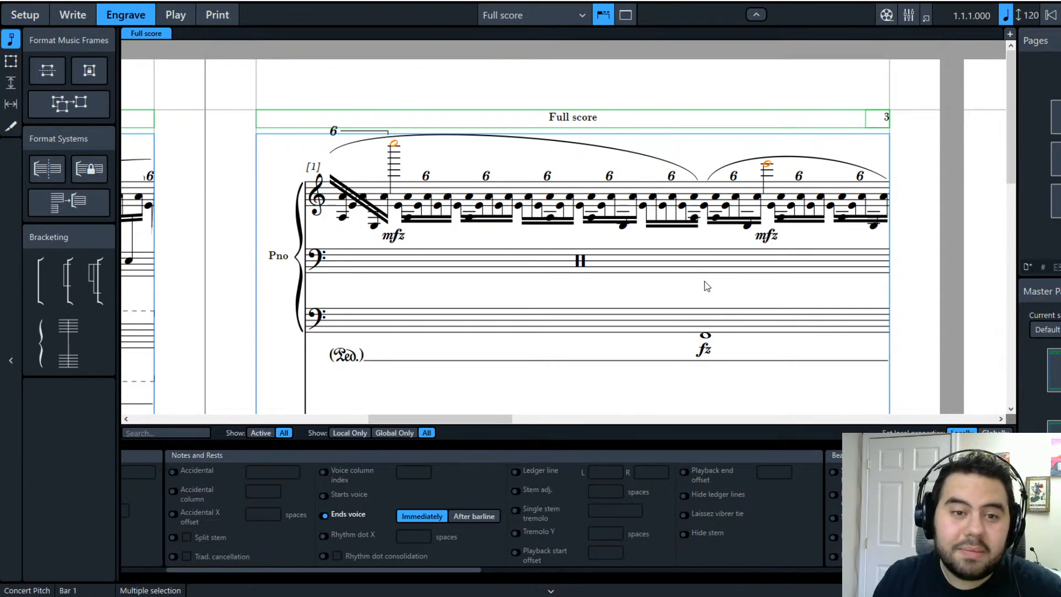
key(f)
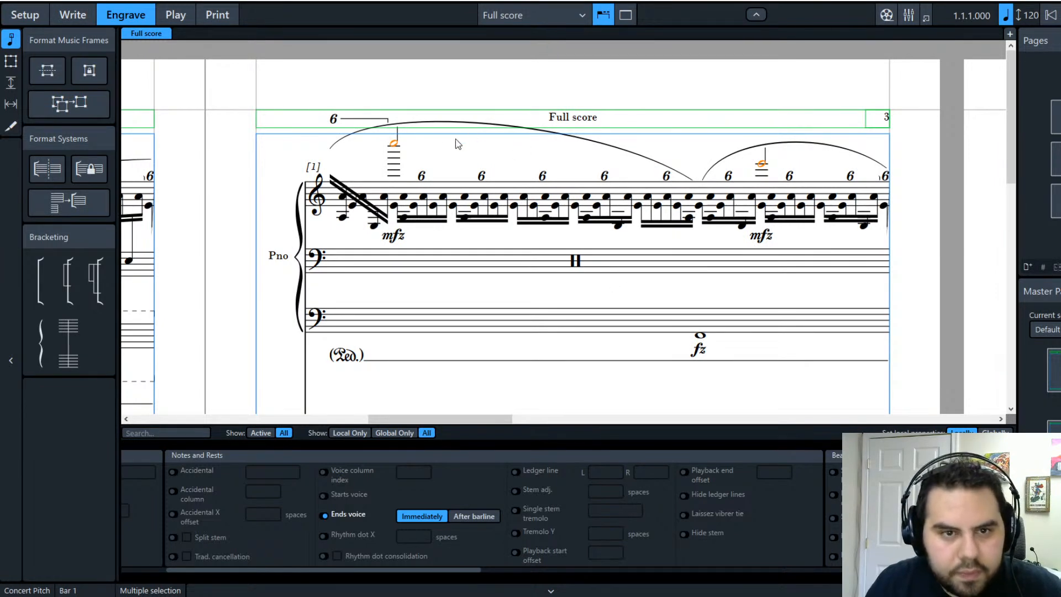
click(397, 128)
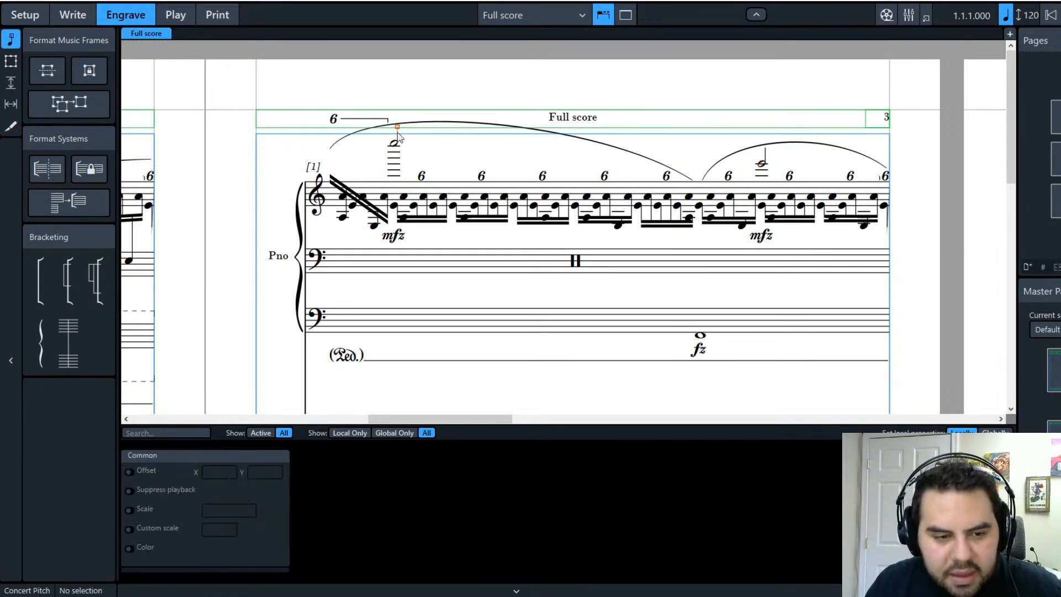
ctrl+click(765, 148)
scroll(635, 326, down, 6)
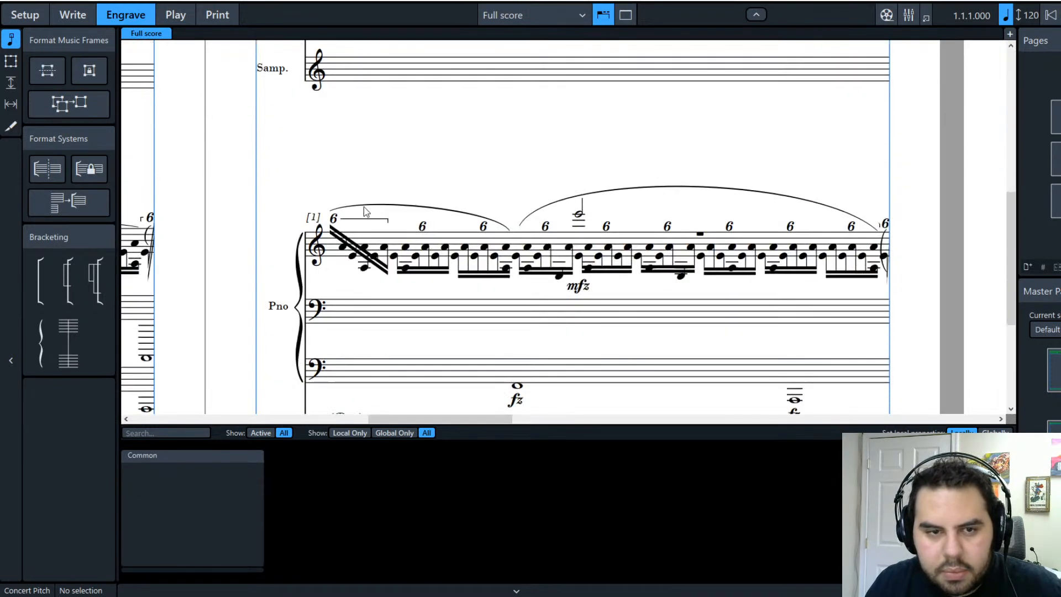
ctrl+click(582, 198)
scroll(614, 310, down, 5)
scroll(663, 359, up, 6)
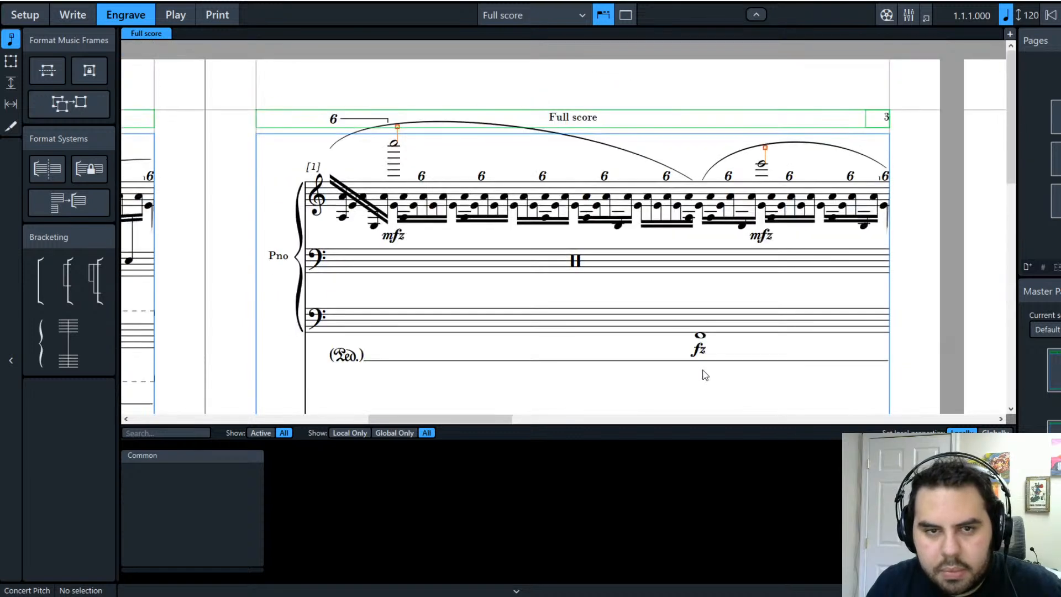
key(alt+Down)
key(alt+Down)
key(alt+Down)
key(alt+Down)
key(alt+Down)
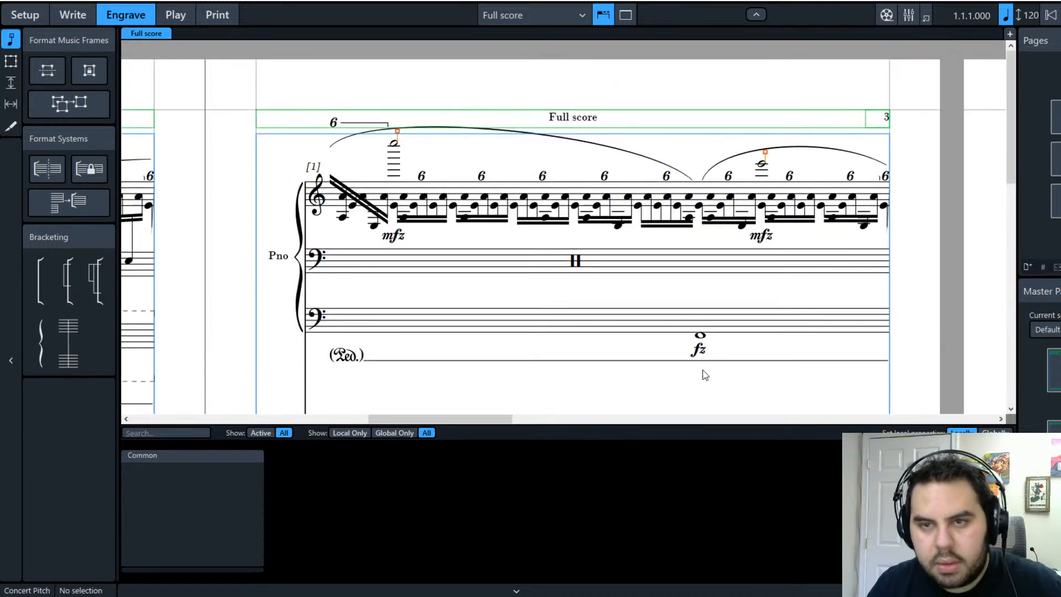
key(alt+Down)
key(alt+Down)
key(alt+Down)
key(alt+Down)
key(alt+Down)
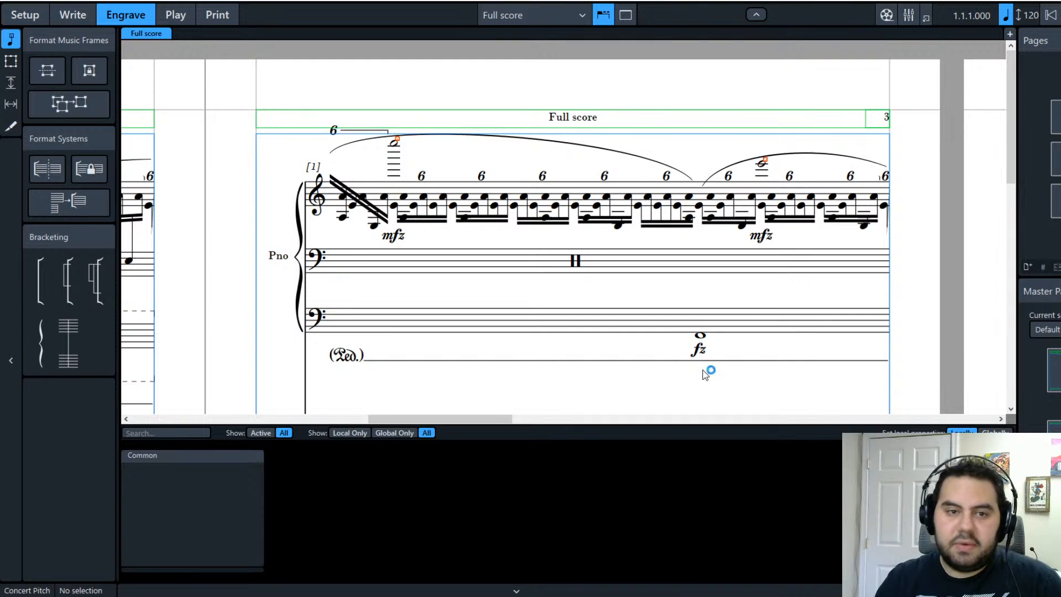
key(Escape)
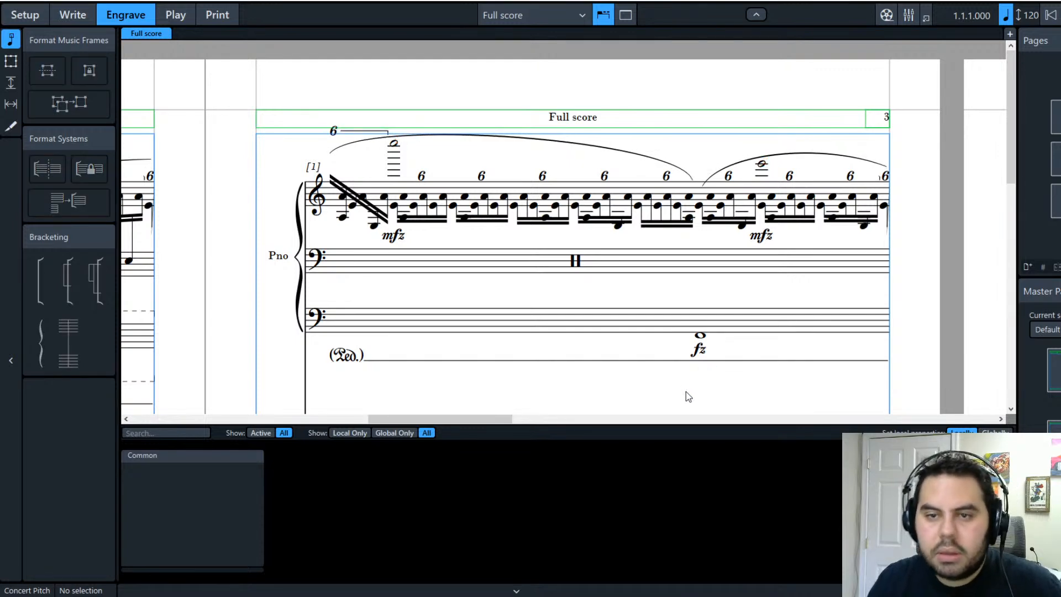
drag(424, 419, 580, 419)
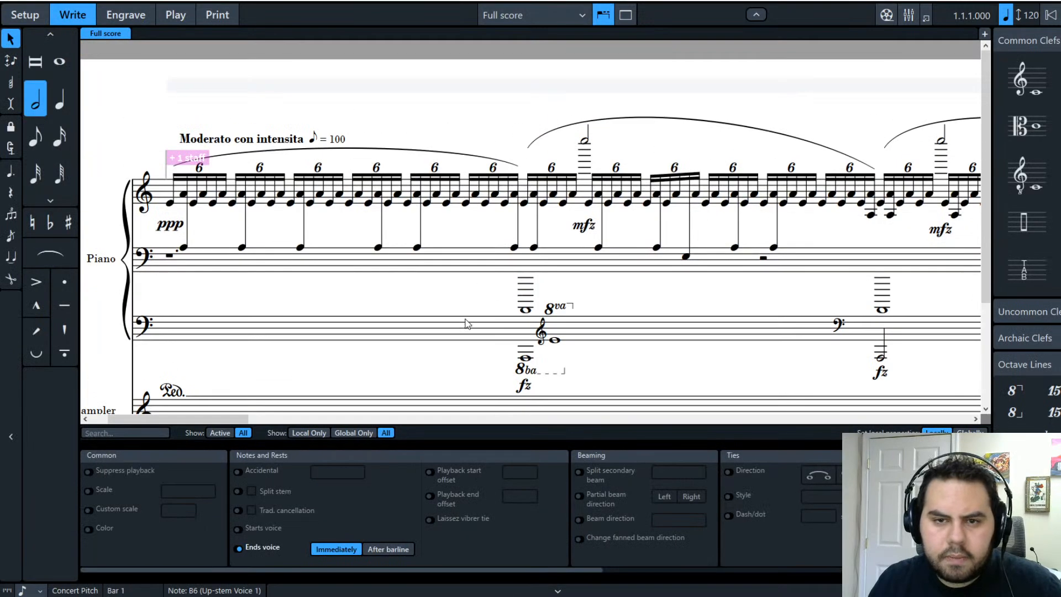
Step: Scroll to a later passage and switch to Engrave mode
drag(233, 421, 140, 452)
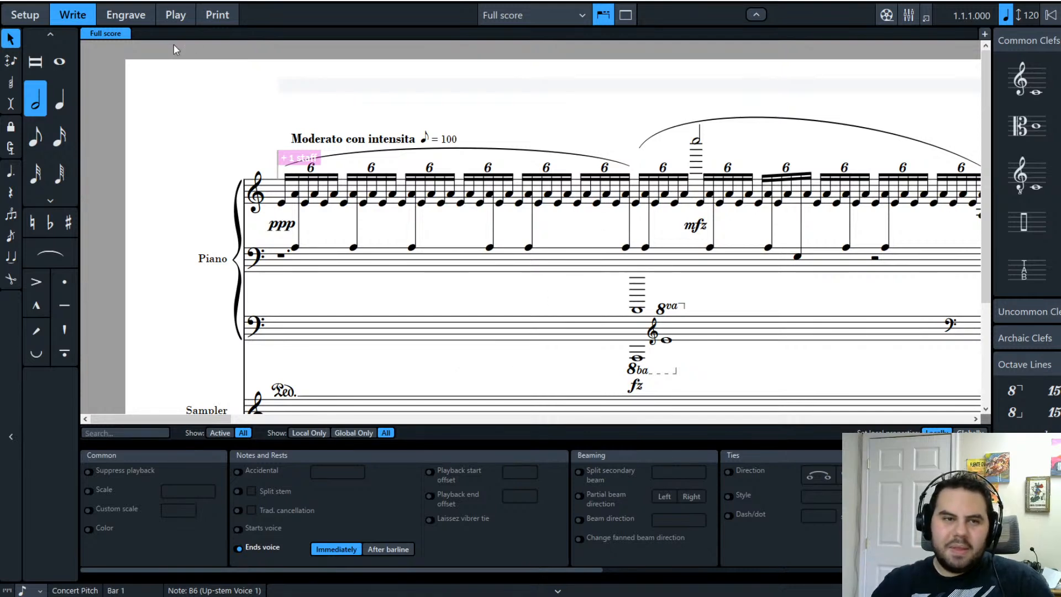
click(127, 15)
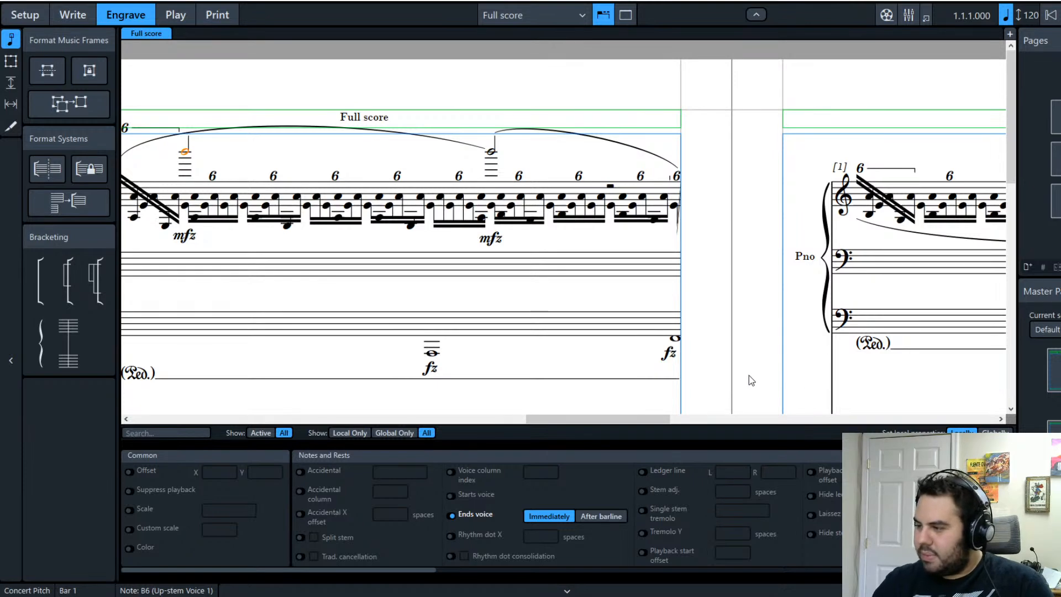
Step: Select the second long slur over the sextuplet run for reshaping, then leave slur editing
drag(659, 418, 626, 429)
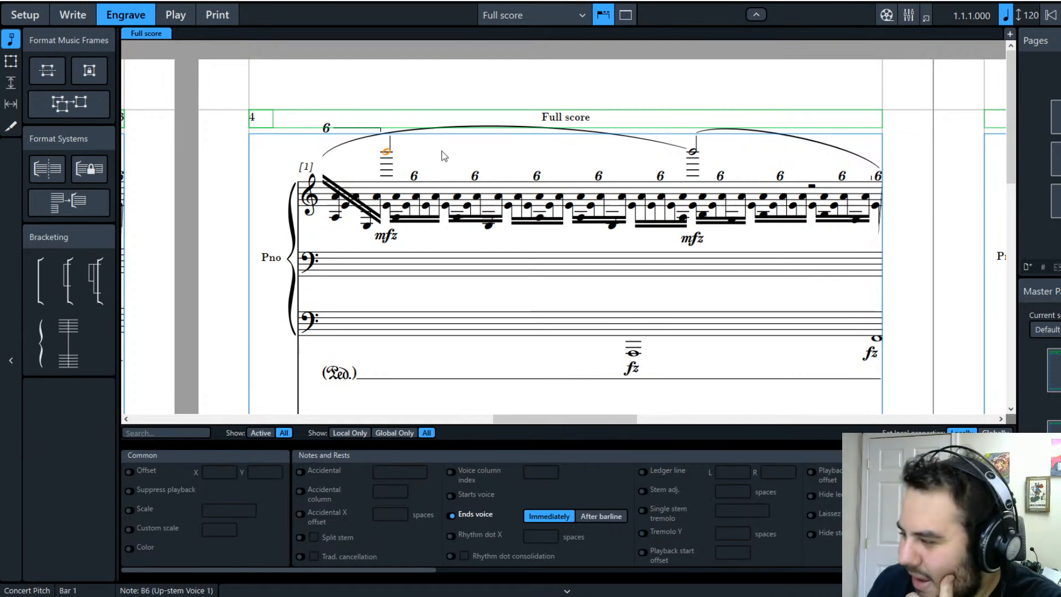
click(391, 153)
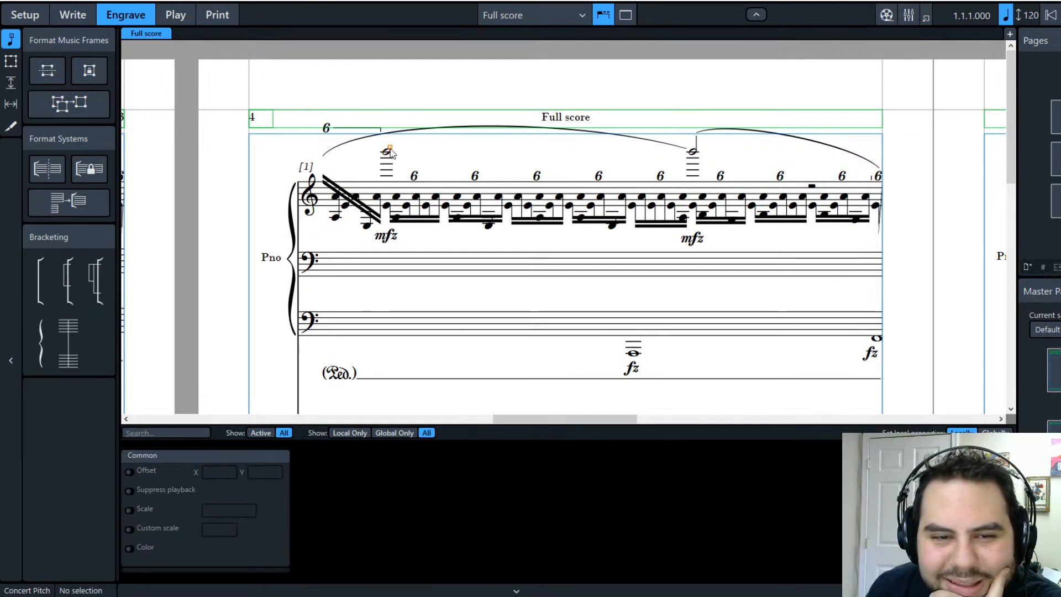
click(696, 140)
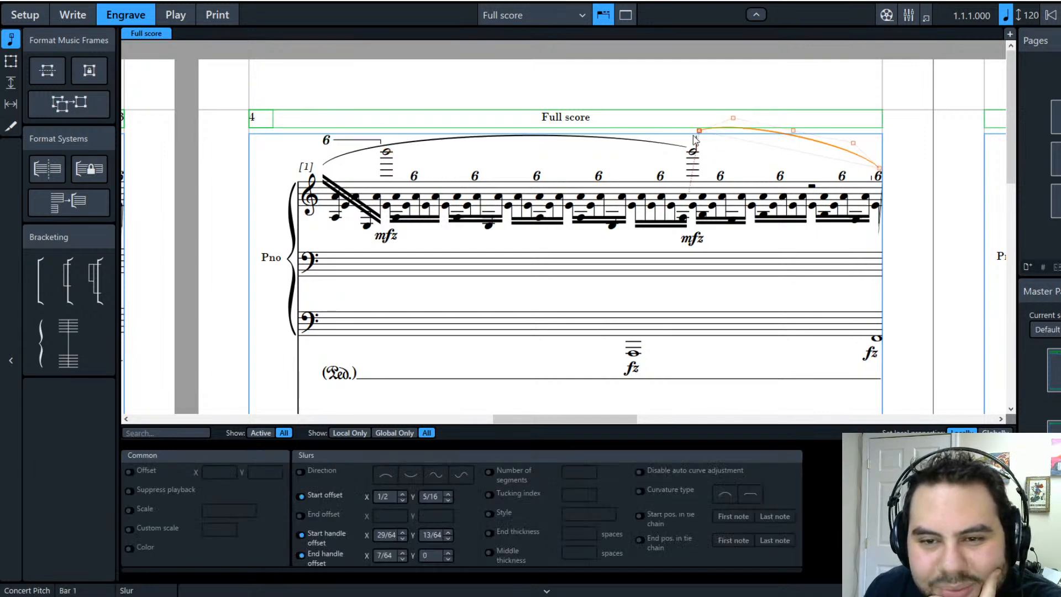
key(Escape)
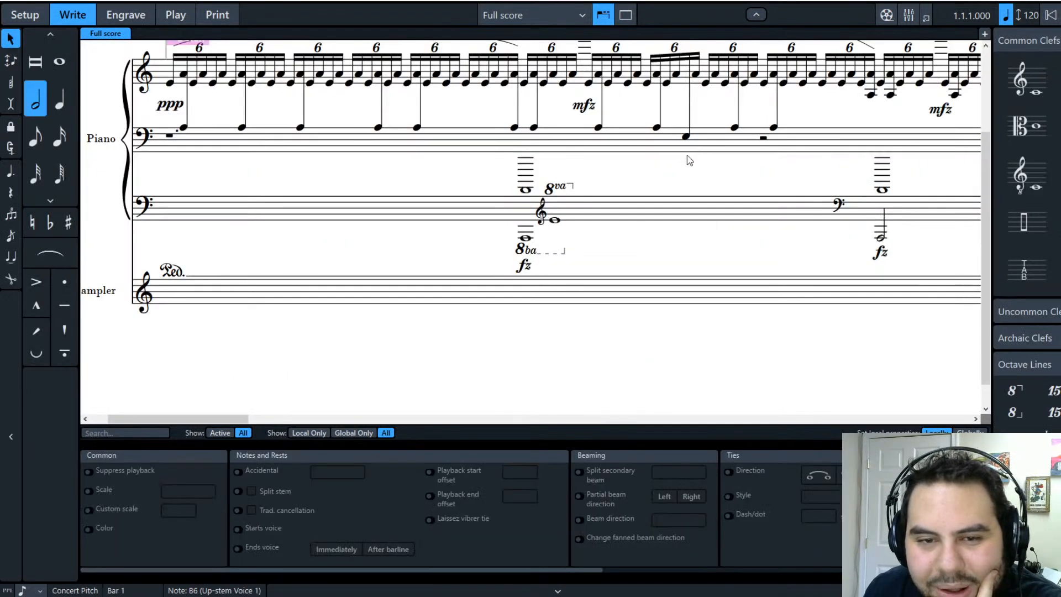
scroll(646, 276, up, 3)
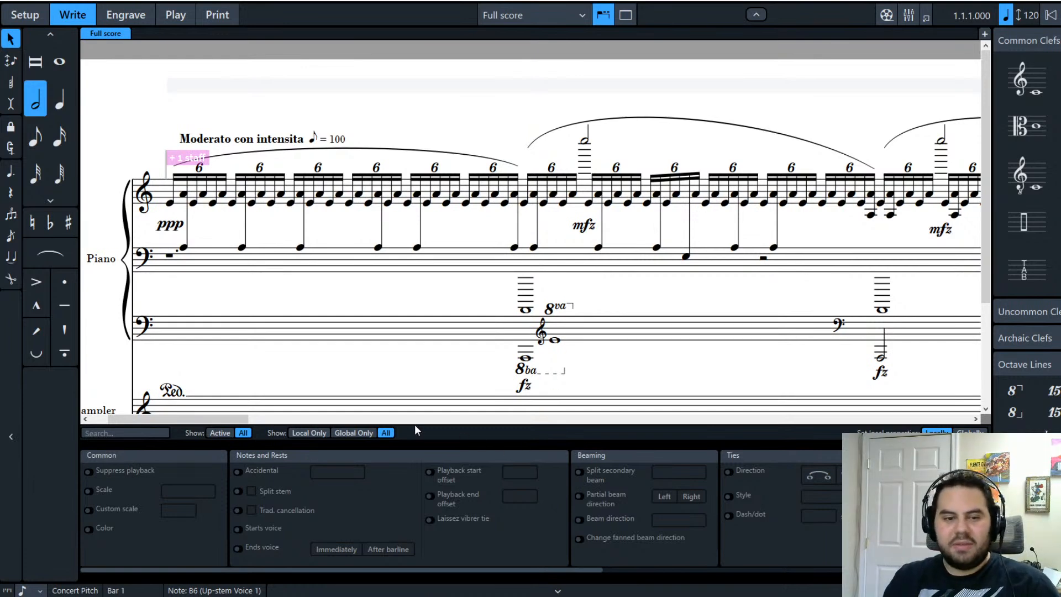
Step: Raise both high half notes by an octave with Ctrl+Alt+Up
drag(243, 419, 431, 426)
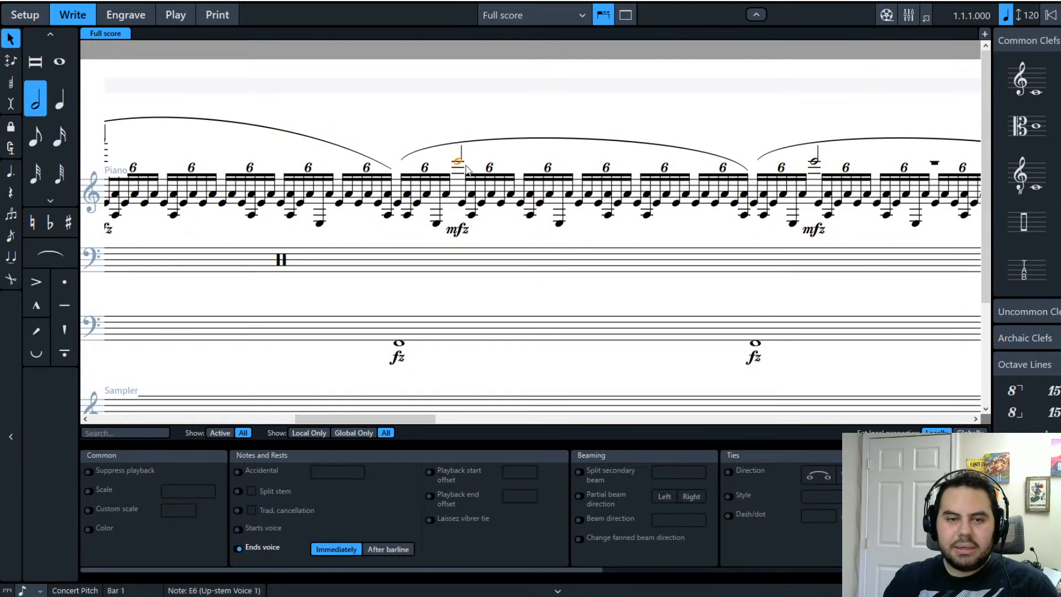
ctrl+click(816, 162)
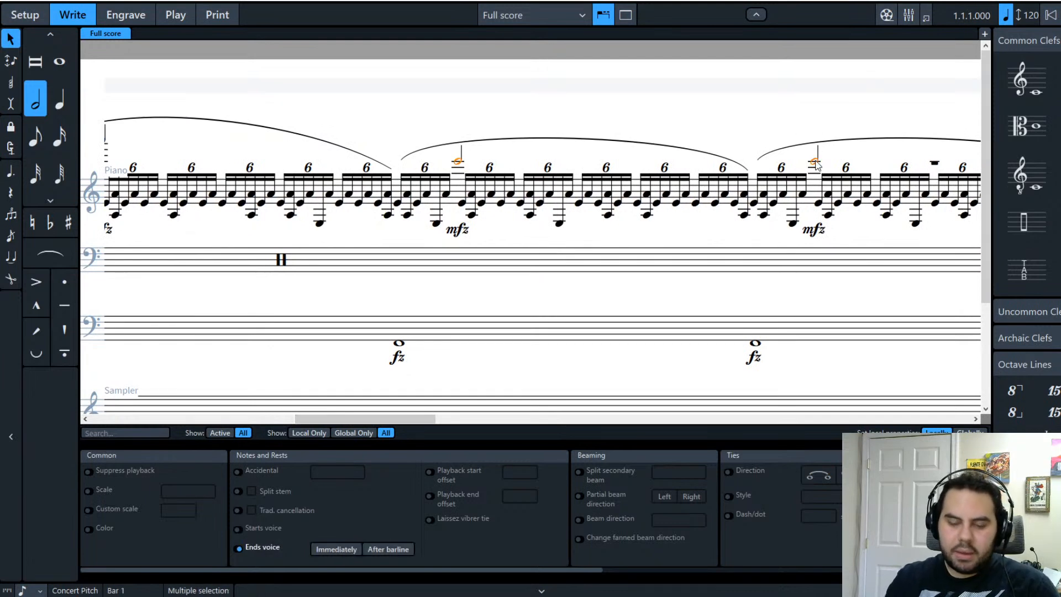
key(ctrl+alt+Up)
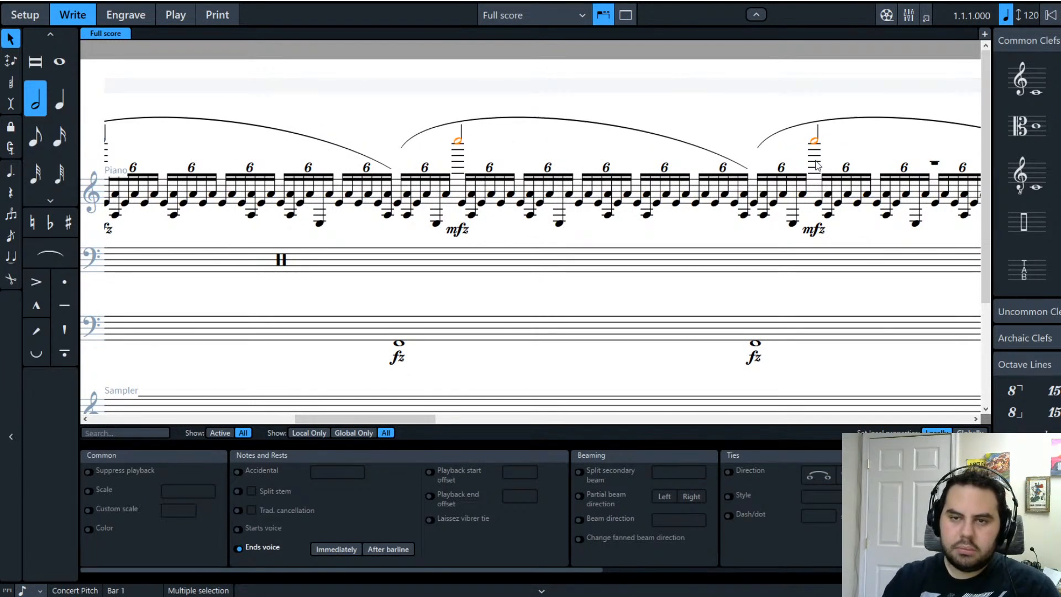
Step: Paste the lower bass staff's fz whole notes into the empty upper bass staff bar
drag(416, 420, 407, 360)
click(466, 332)
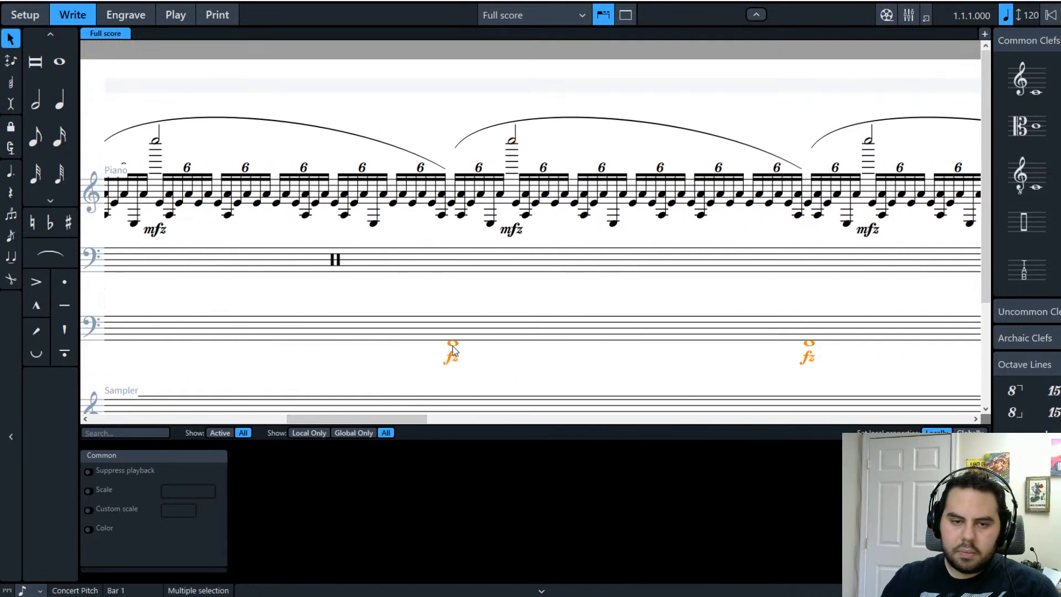
click(445, 272)
key(ctrl+v)
drag(350, 420, 462, 416)
click(432, 306)
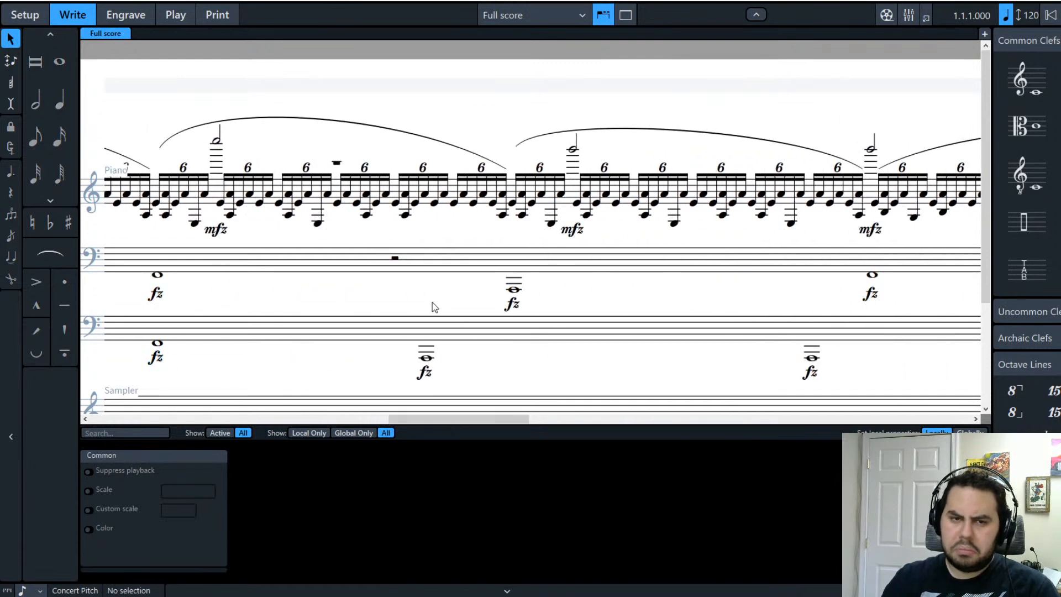
Step: Try pasting the low whole note into the upper bass staff, then undo it
click(426, 357)
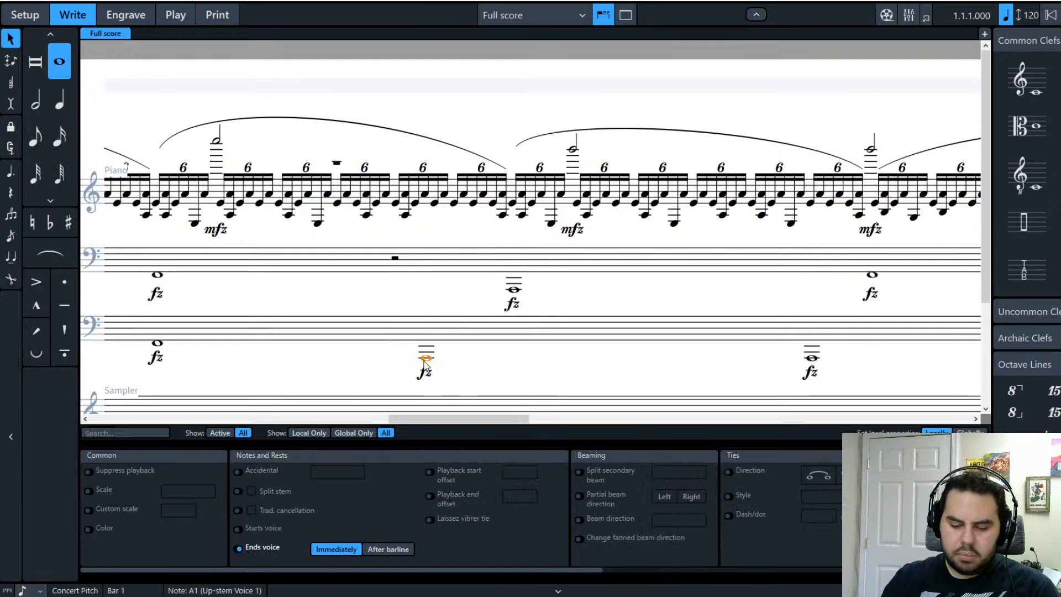
click(417, 268)
key(ctrl+v)
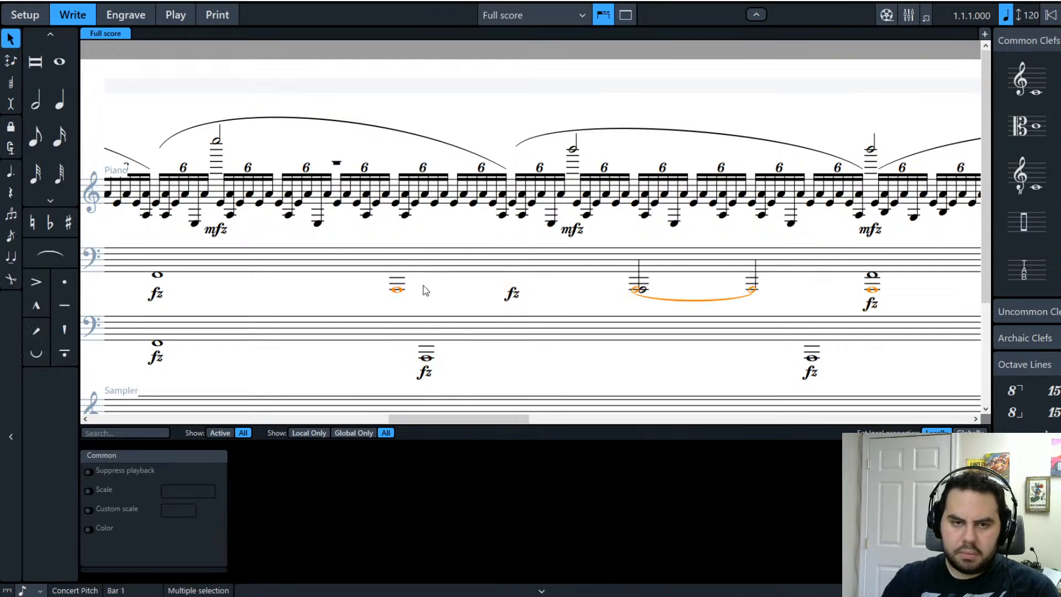
key(ctrl+z)
Step: Enter an A at the upper bass staff rest, make it a whole note, and lower it to A1
click(395, 257)
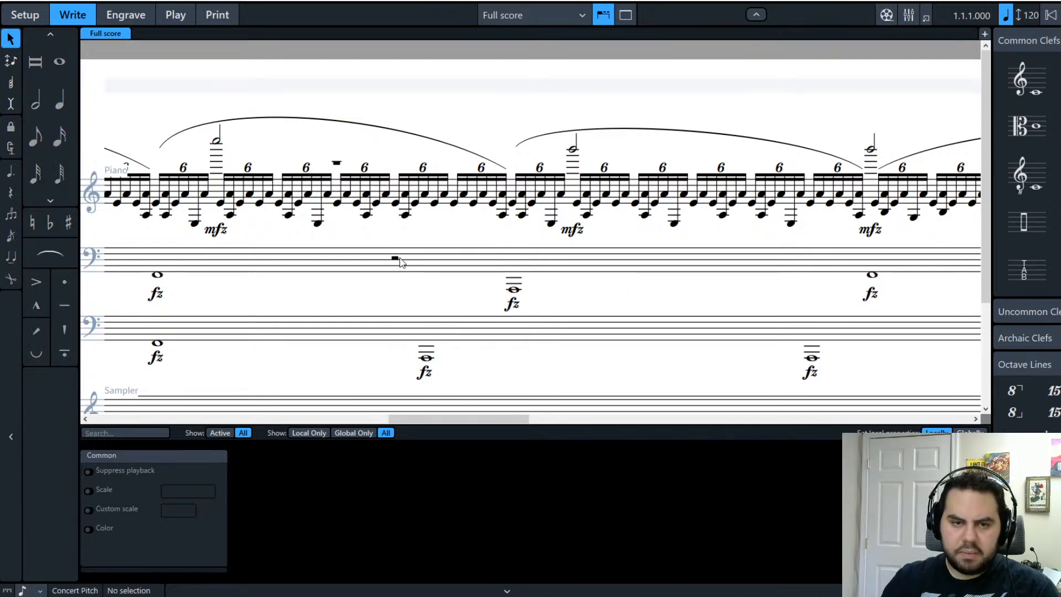
click(59, 103)
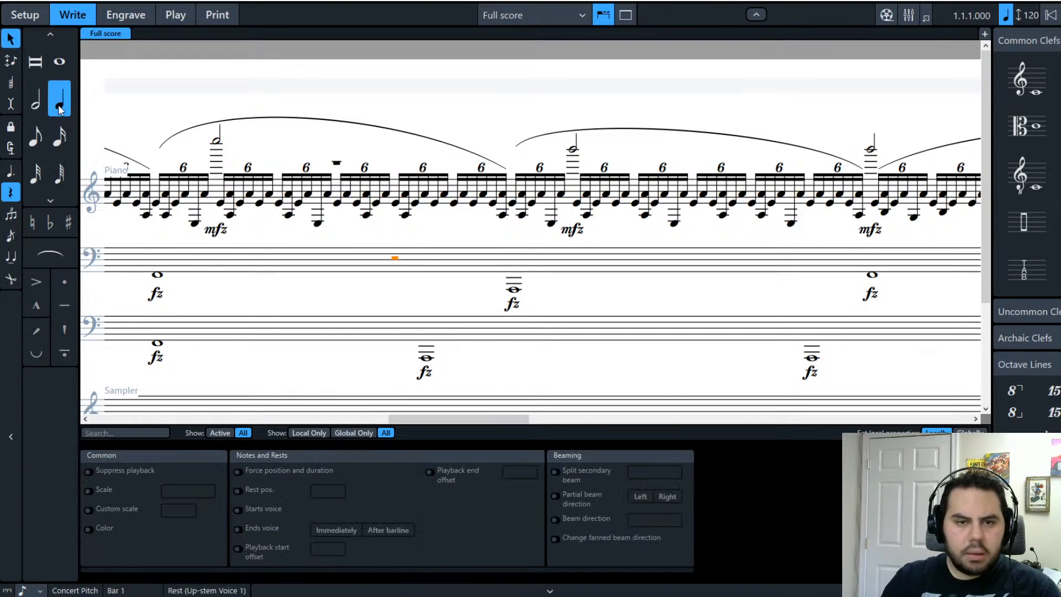
key(shift+n)
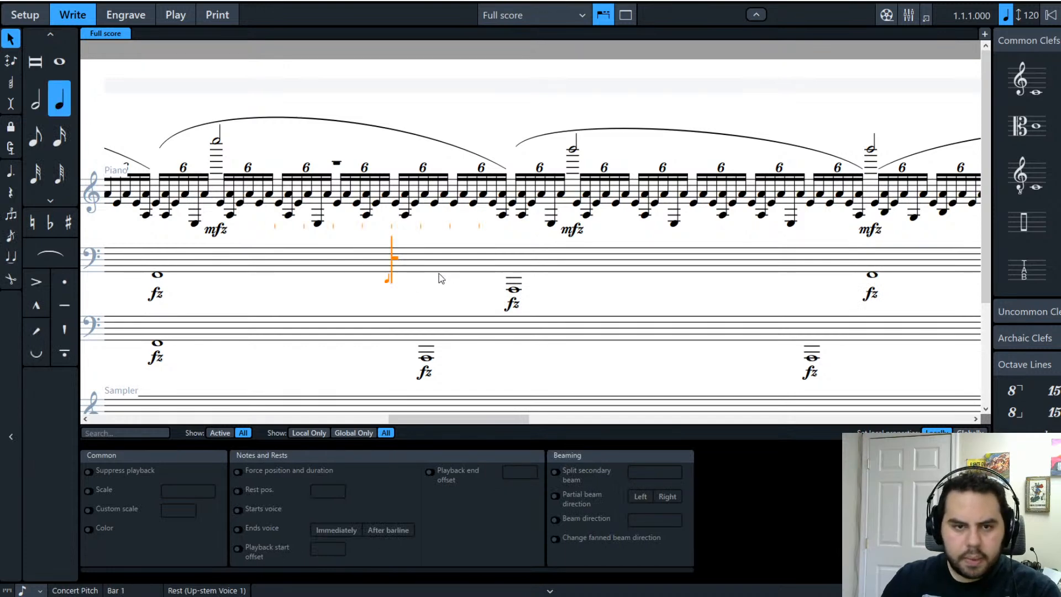
key(Right)
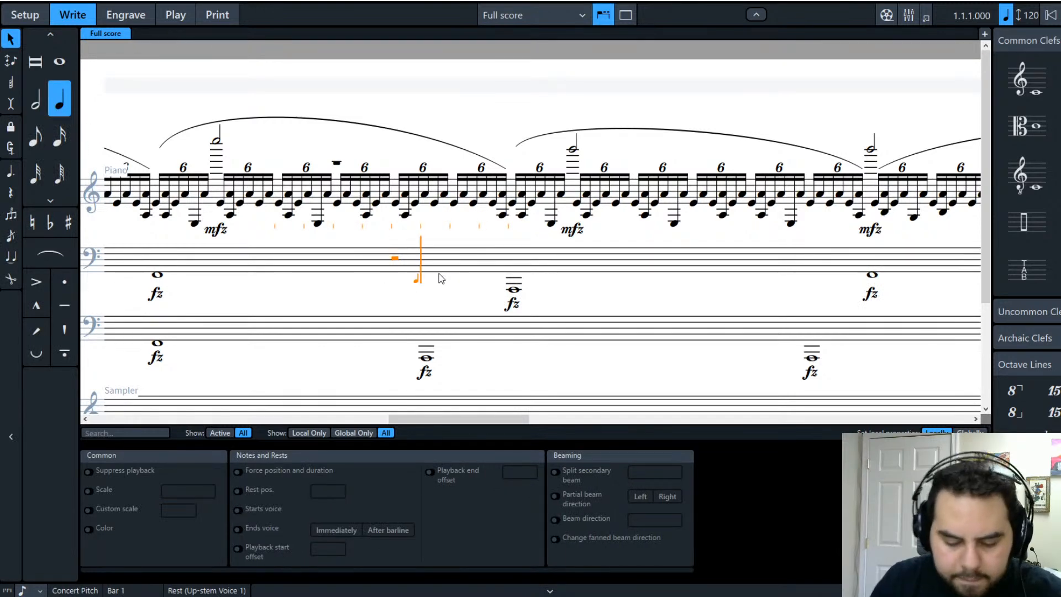
key(a)
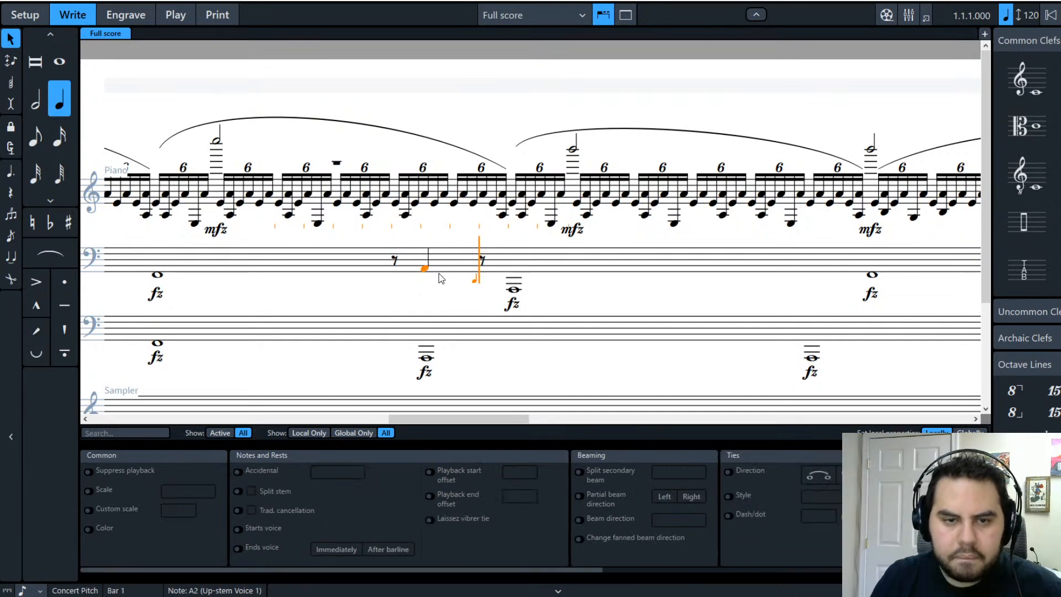
click(61, 62)
key(Left)
key(Left)
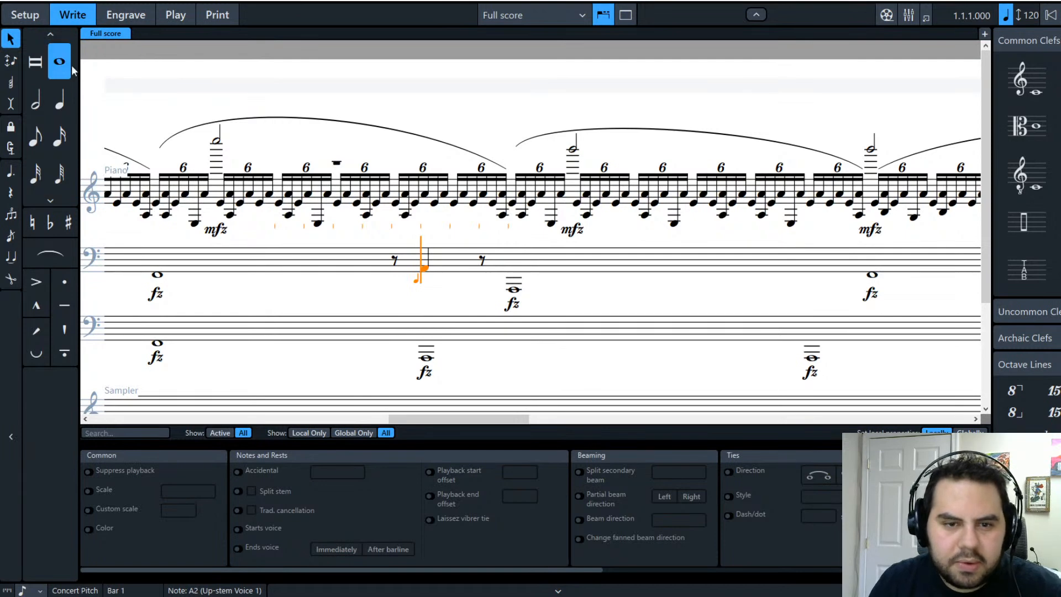
key(Escape)
click(68, 70)
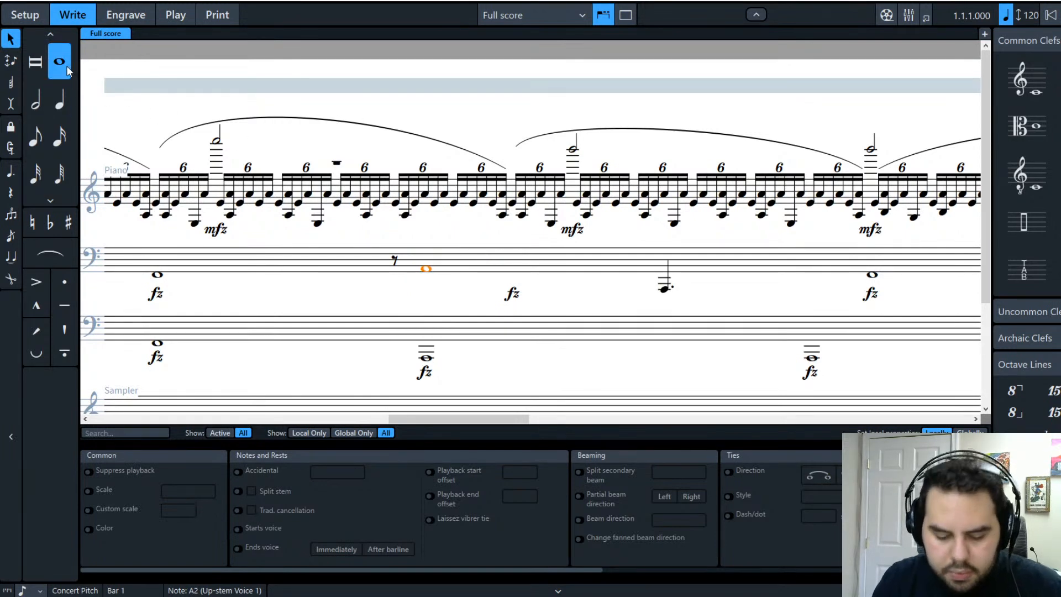
key(ctrl+alt+Down)
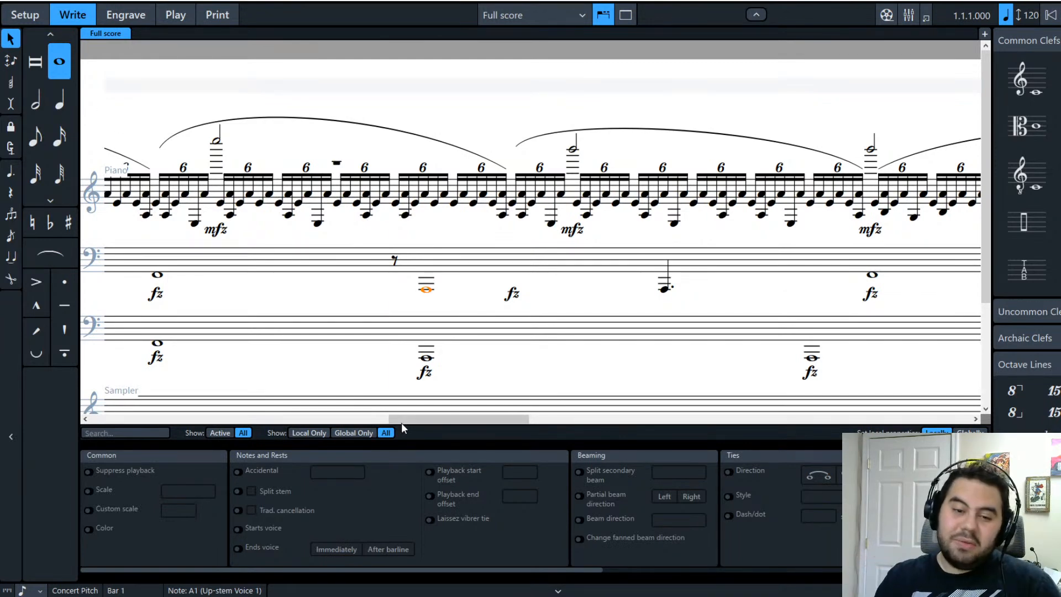
drag(439, 419, 408, 414)
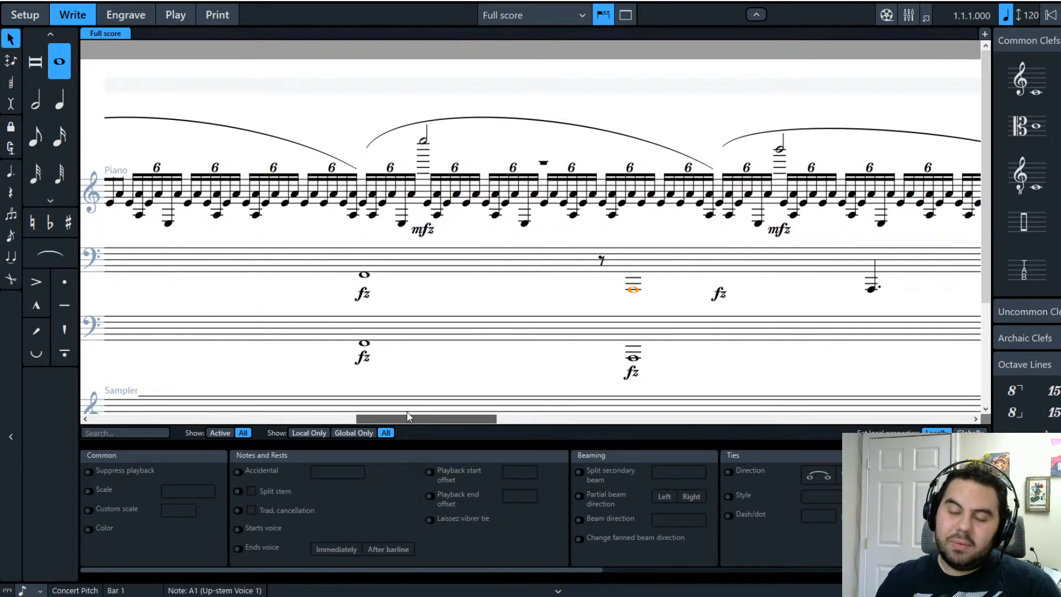
drag(407, 413, 462, 414)
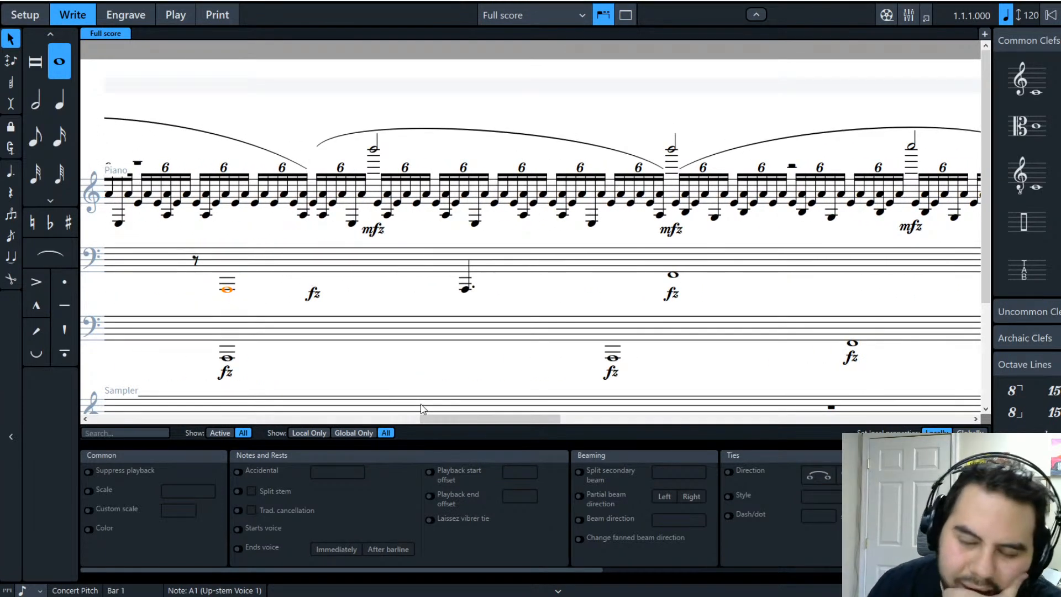
drag(428, 412, 287, 443)
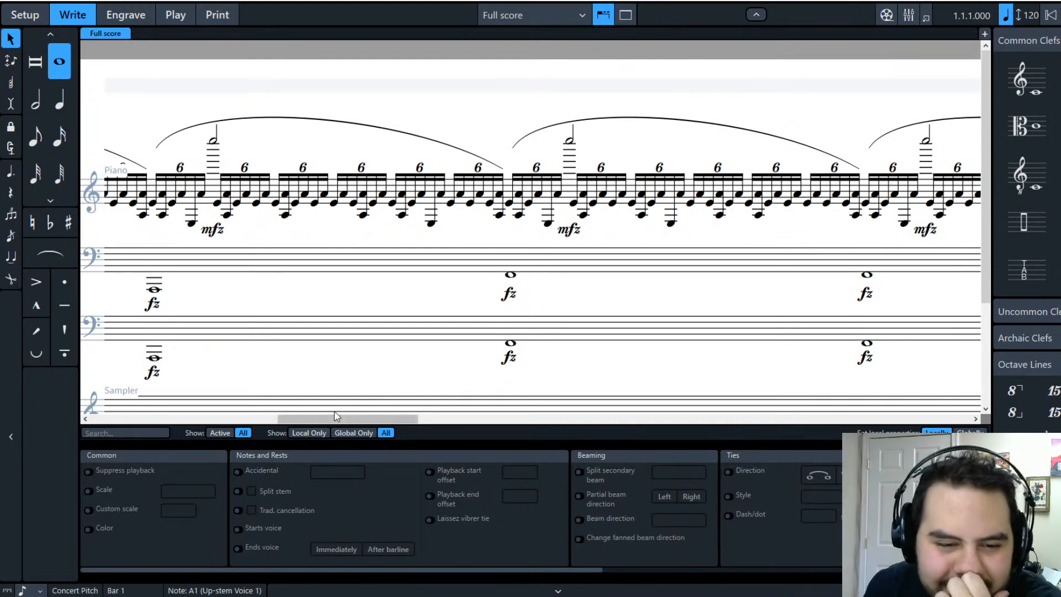
drag(327, 419, 470, 432)
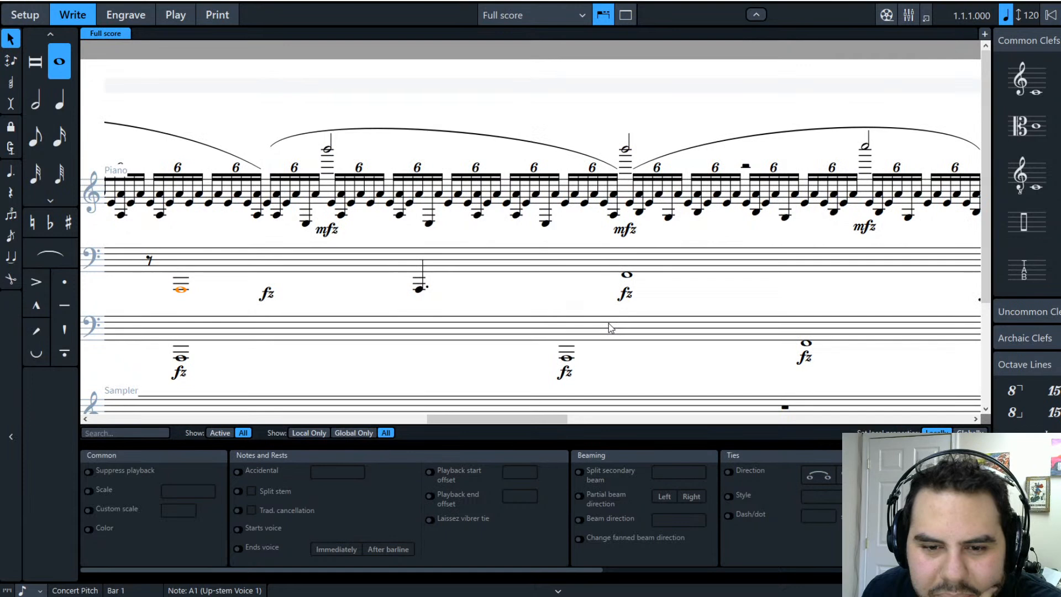
Step: Remove the rhythm dot from the dotted low note in the upper bass staff
click(595, 376)
scroll(595, 376, down, 1)
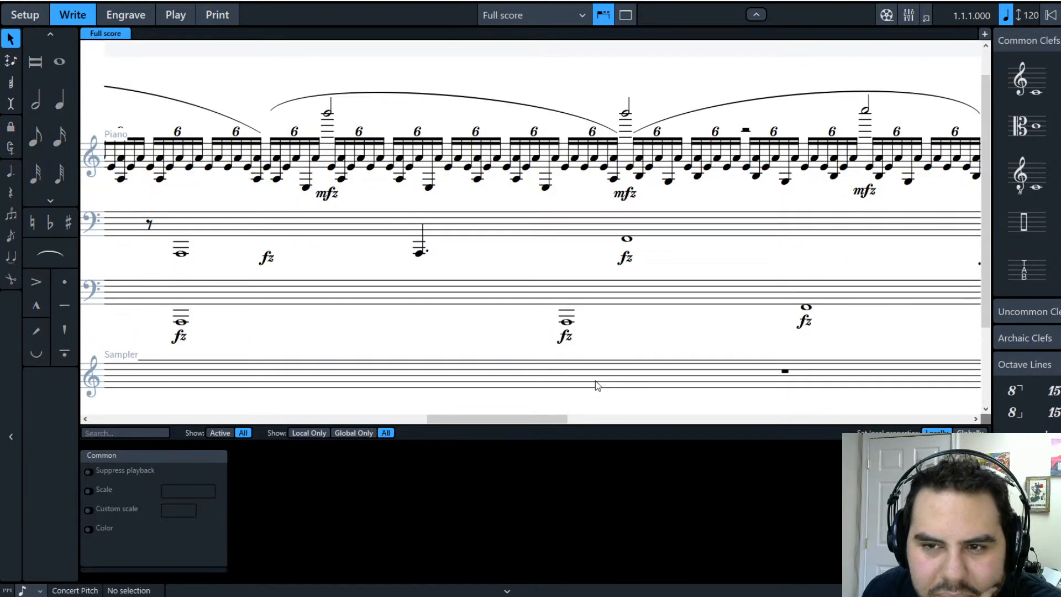
drag(505, 419, 490, 434)
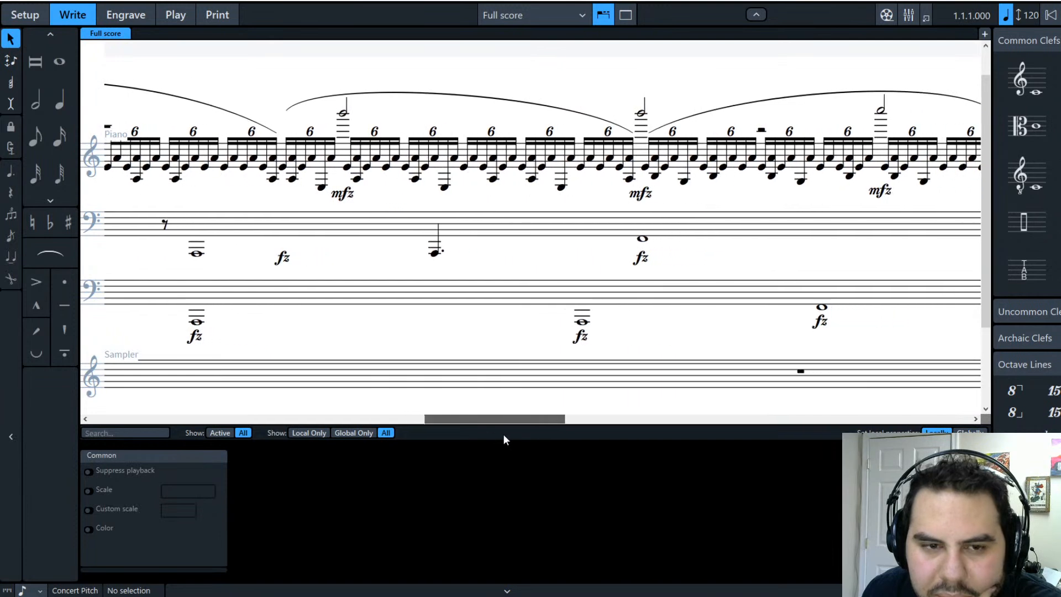
click(436, 253)
key(period)
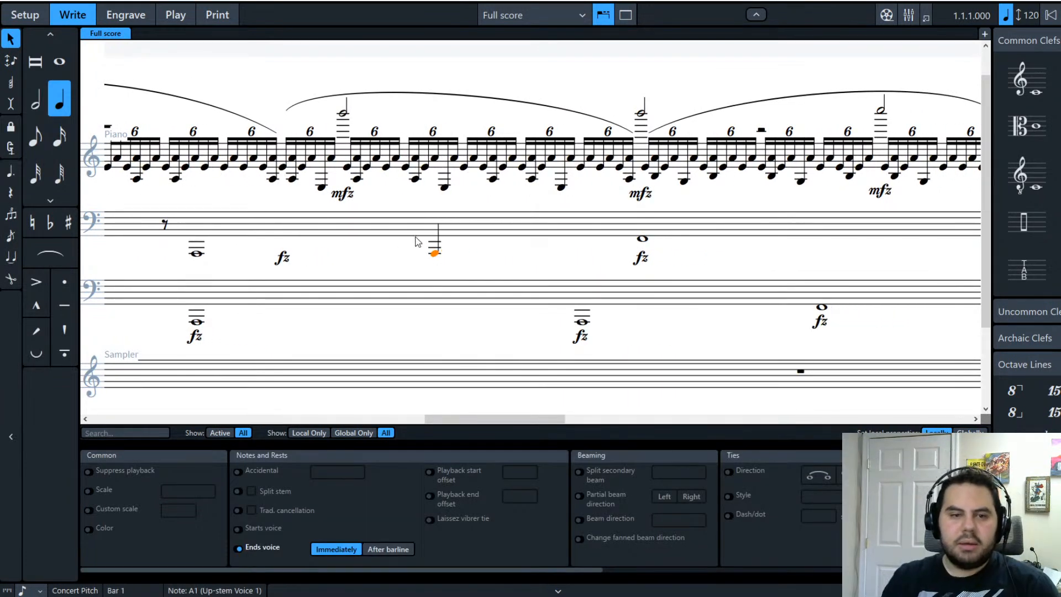
click(472, 264)
Step: Move two fz whole notes in the upper bass staff down an octave
drag(454, 418, 114, 397)
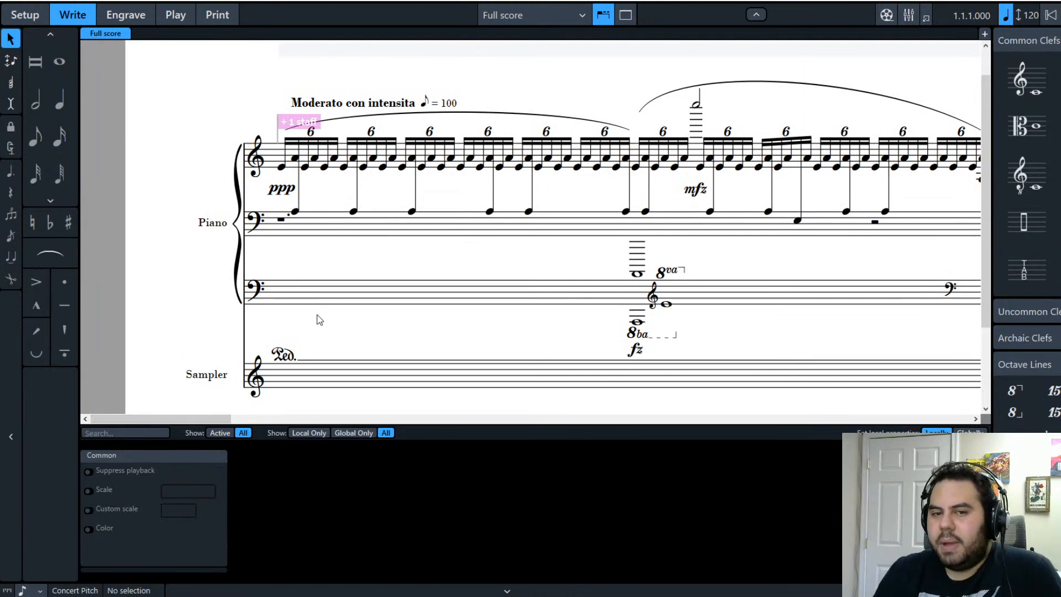
drag(185, 418, 203, 397)
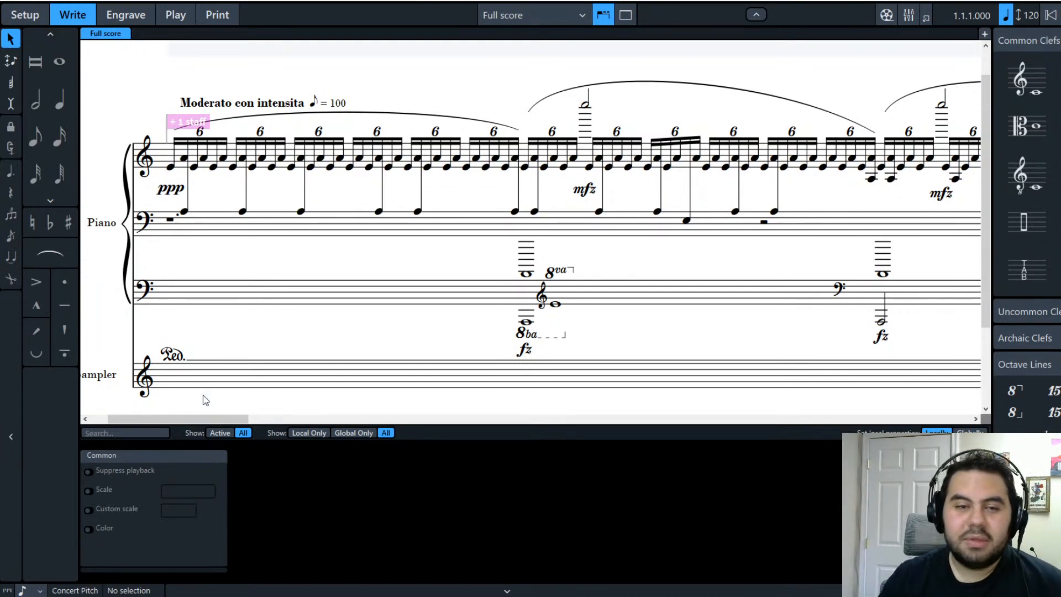
drag(195, 417, 548, 426)
click(412, 238)
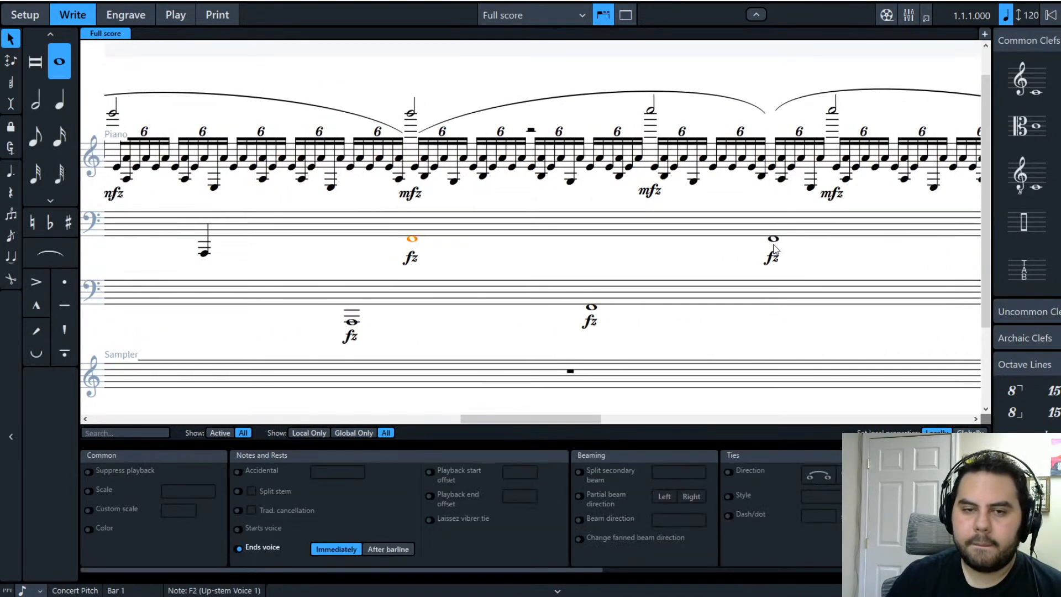
ctrl+click(774, 239)
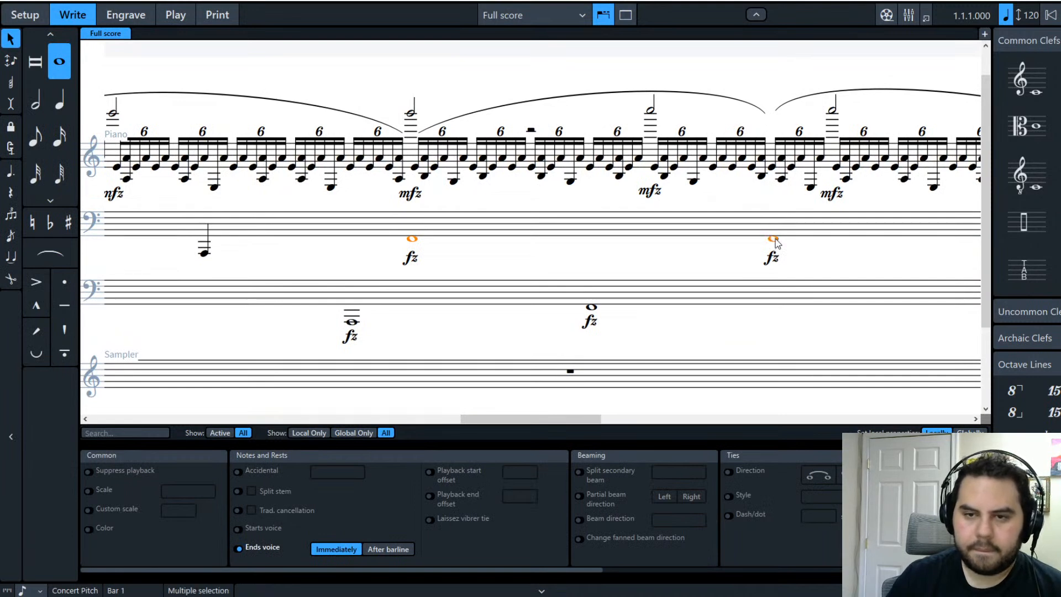
key(ctrl+alt+Down)
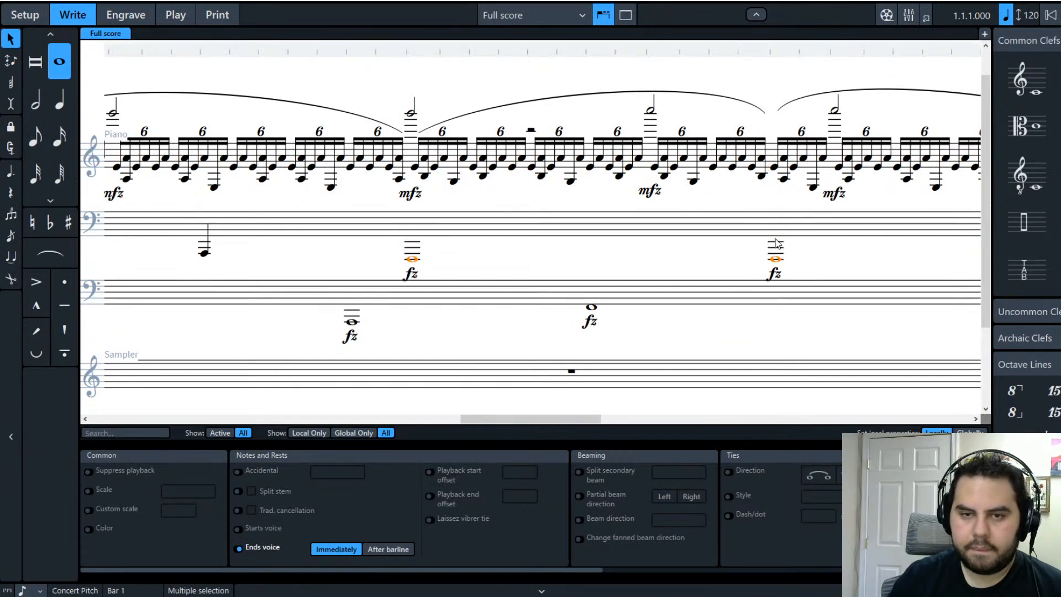
drag(541, 419, 123, 368)
Step: Delete the clefs, octave lines, note and pedal line in the third staff's opening bar
click(483, 306)
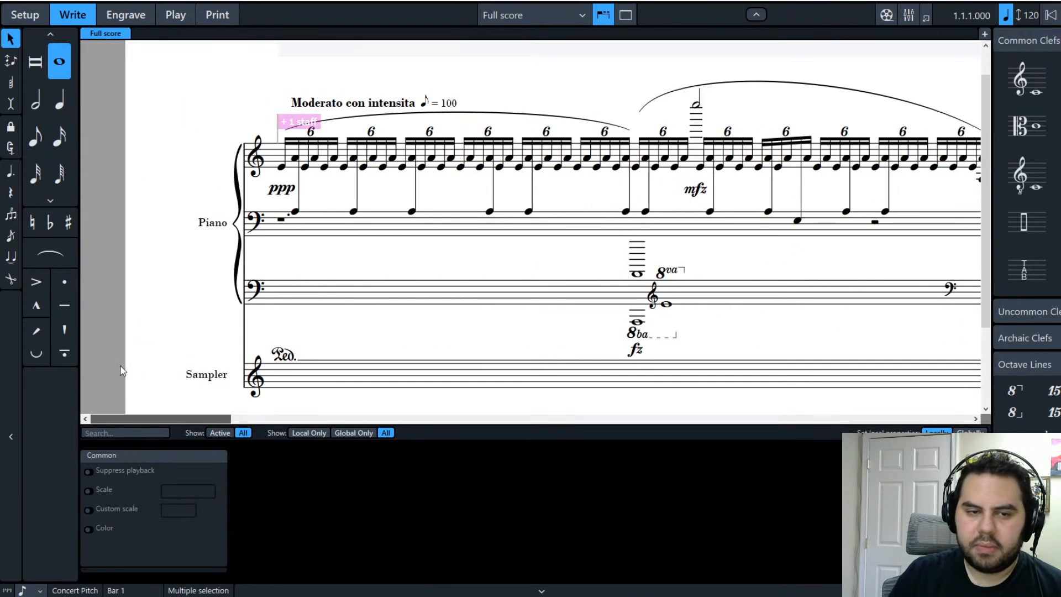
click(343, 299)
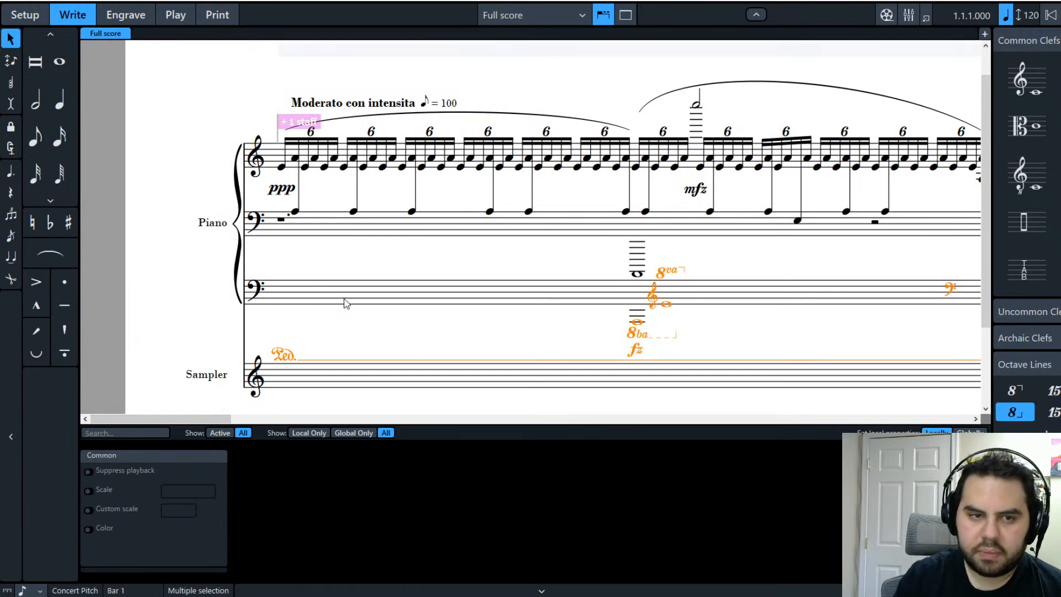
key(Delete)
Step: Flip the slurs from the first note to the score's end, then play from the start
click(298, 221)
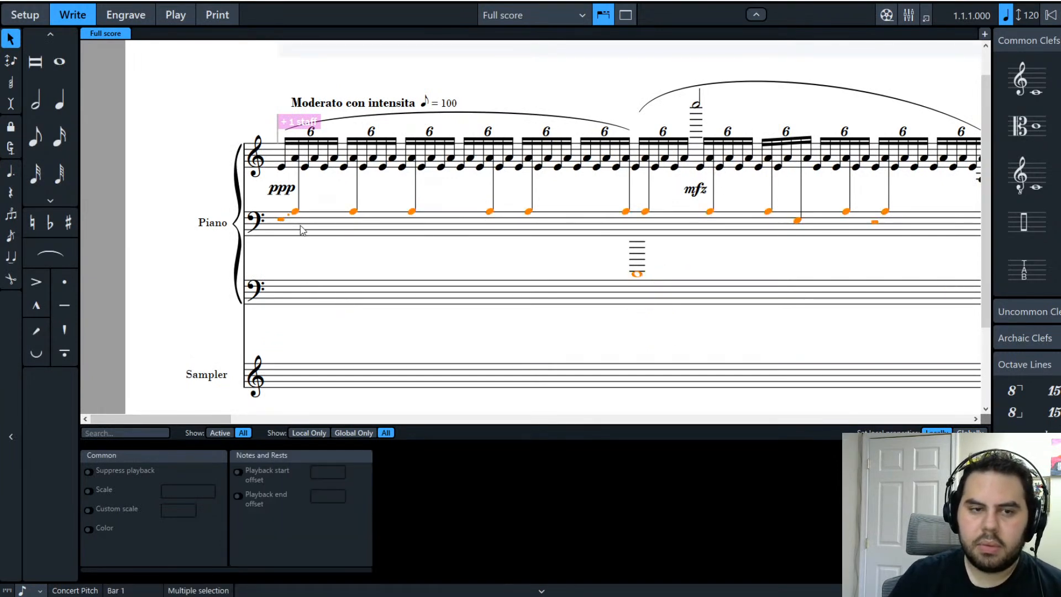
shift+click(271, 164)
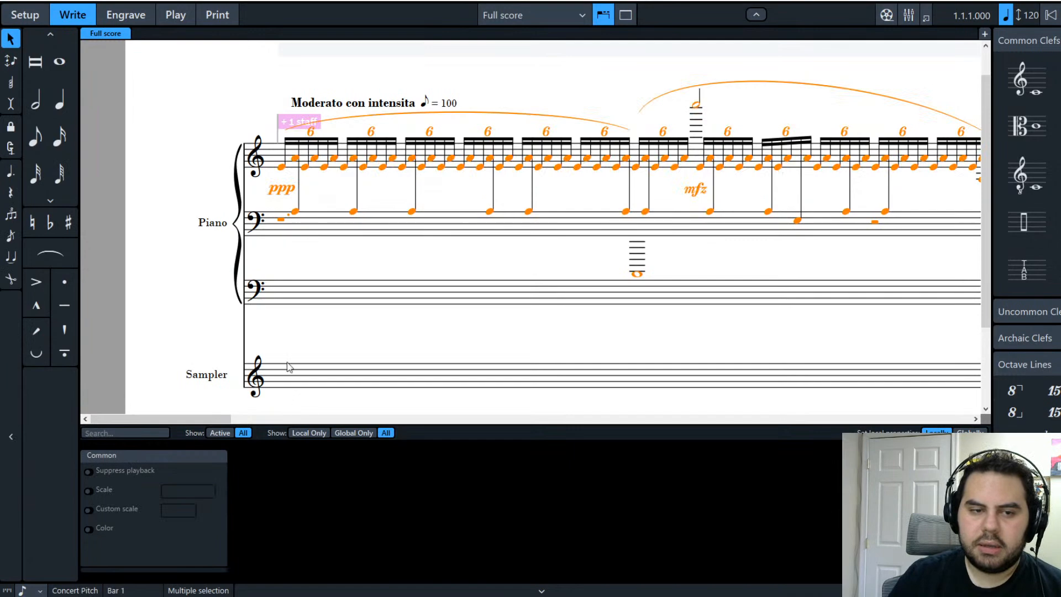
drag(221, 417, 642, 447)
key(Delete)
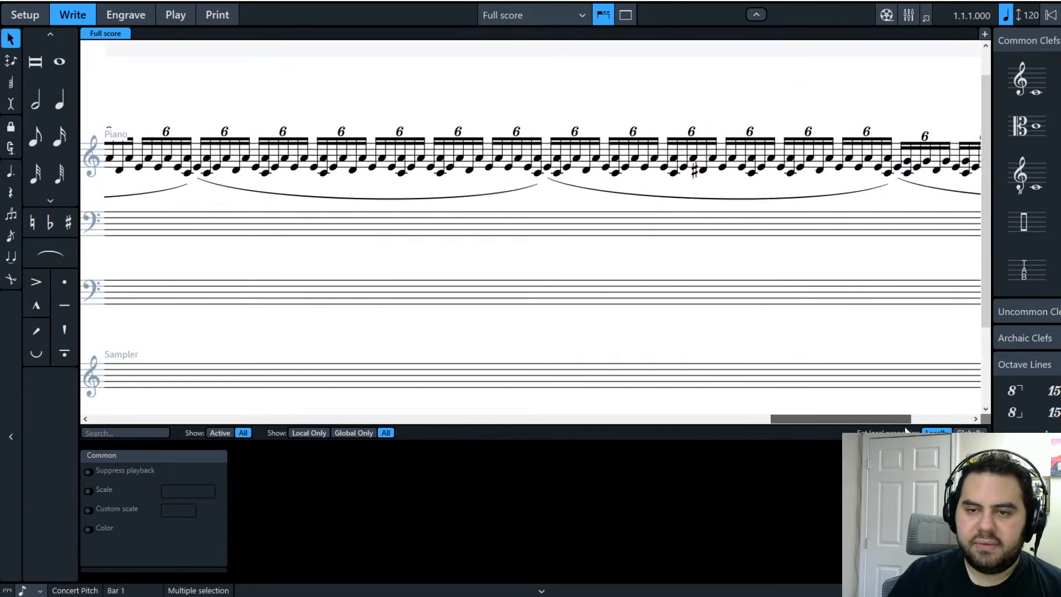
click(813, 164)
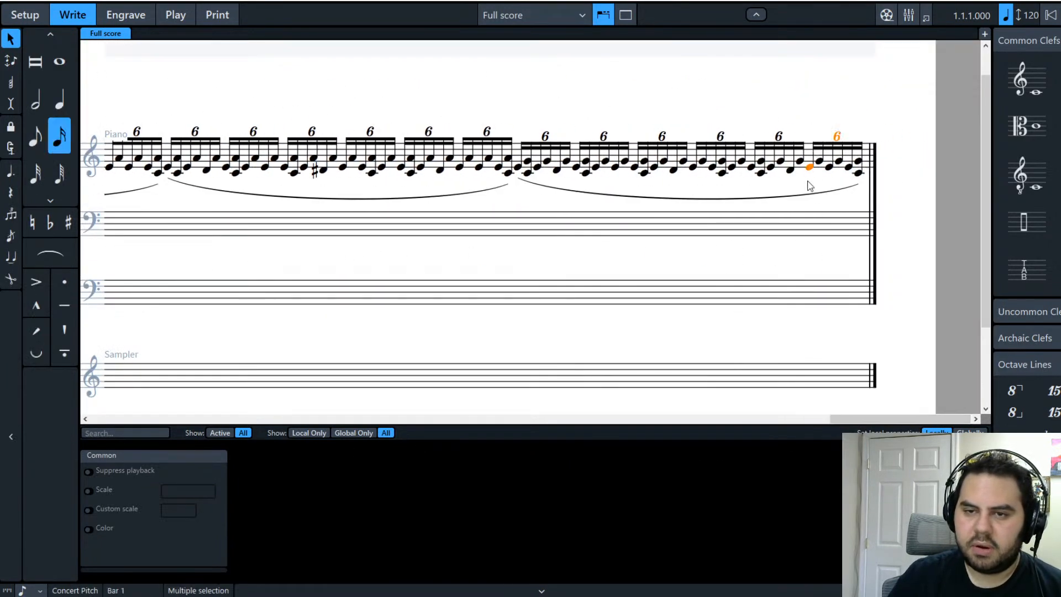
key(Escape)
shift+click(861, 173)
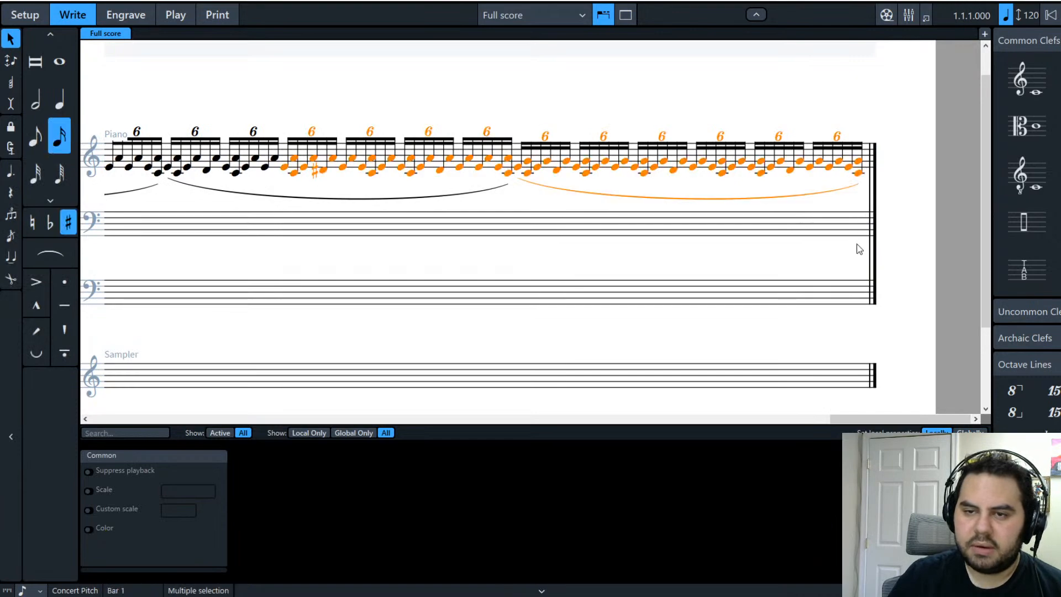
drag(858, 421, 142, 398)
shift+click(276, 163)
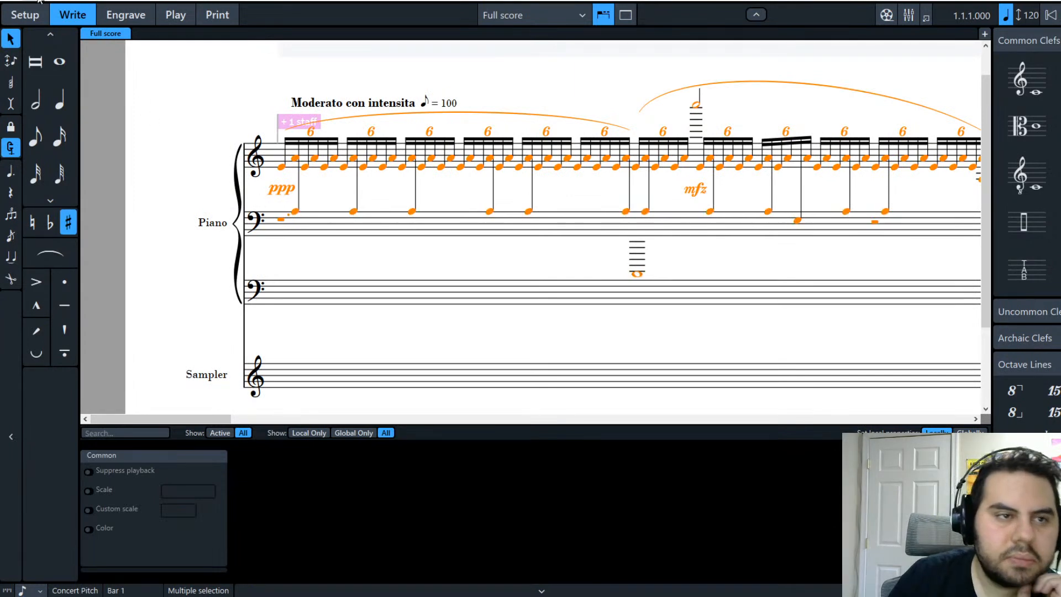
key(f)
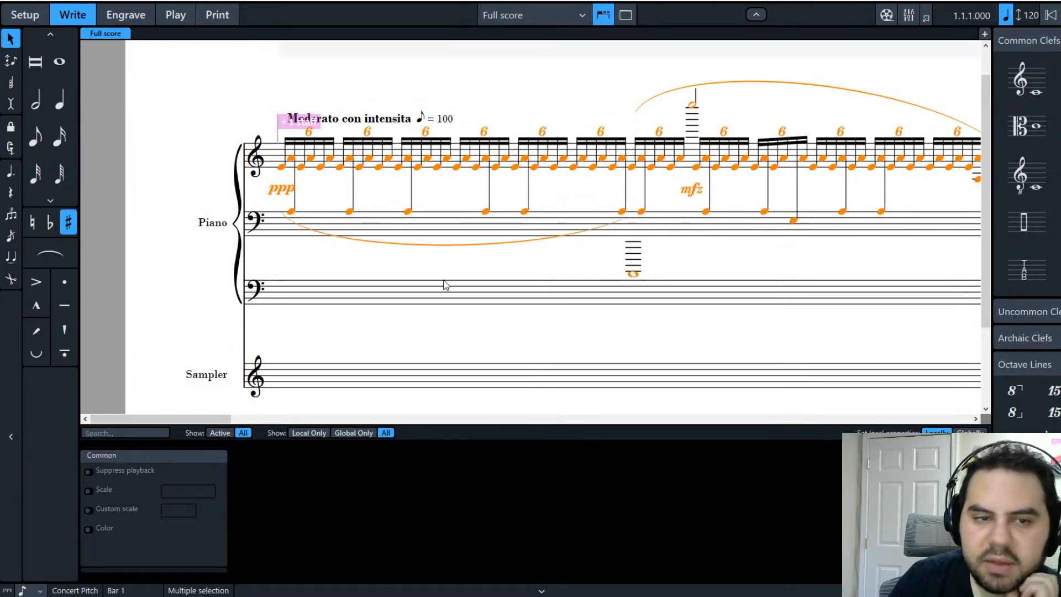
click(471, 275)
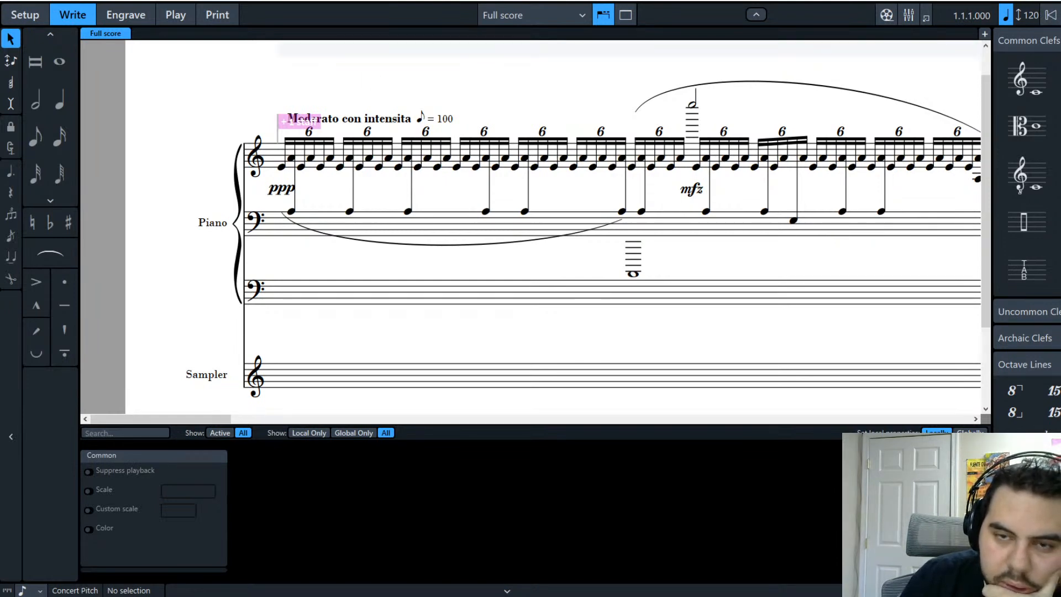
key(space)
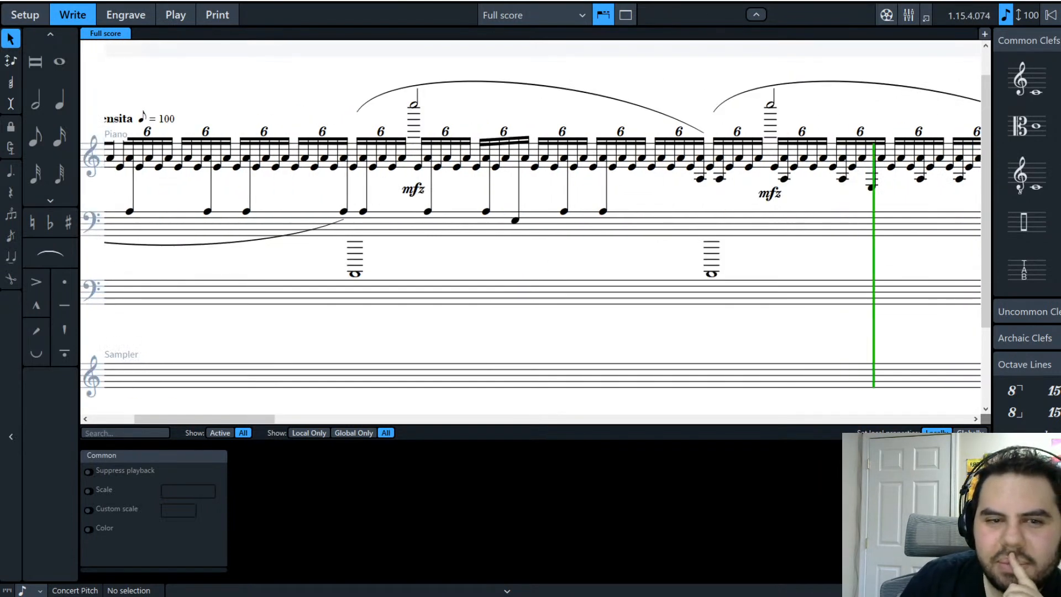
Step: Stop playback and delete the two mfz dynamics under the high E7 half notes
key(space)
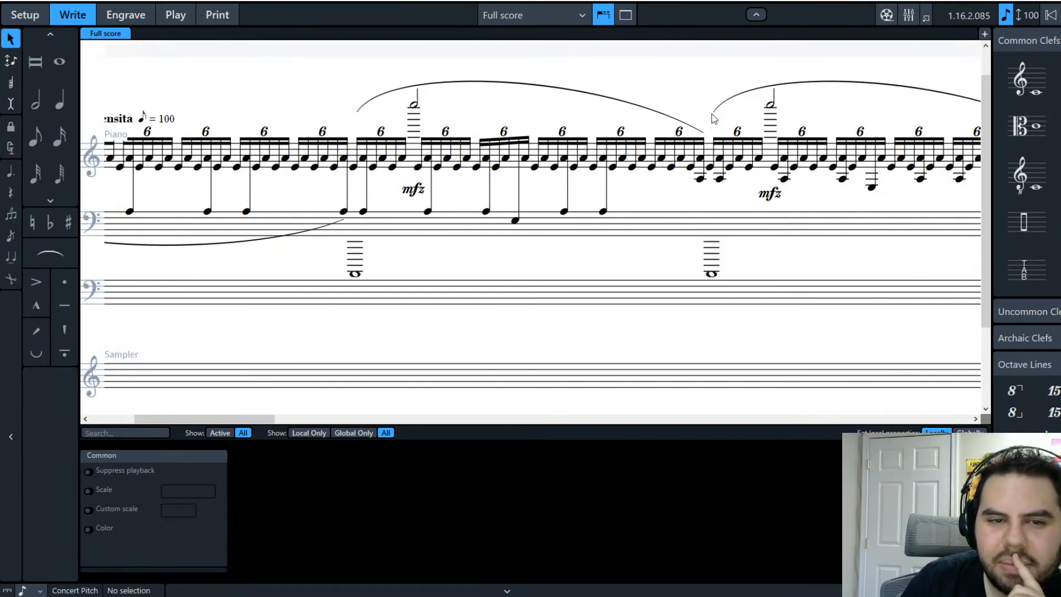
click(414, 191)
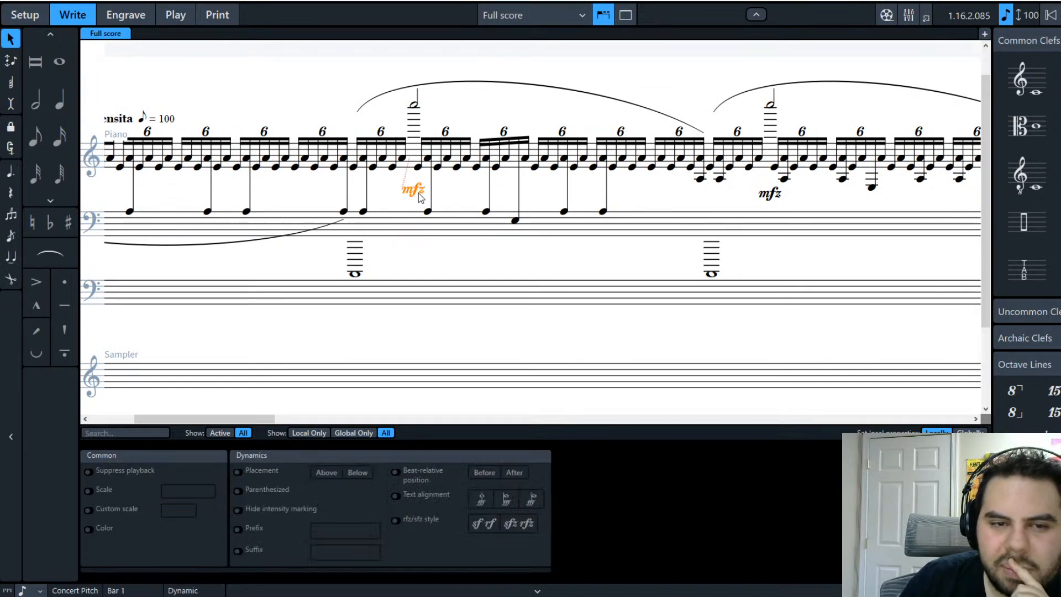
key(Delete)
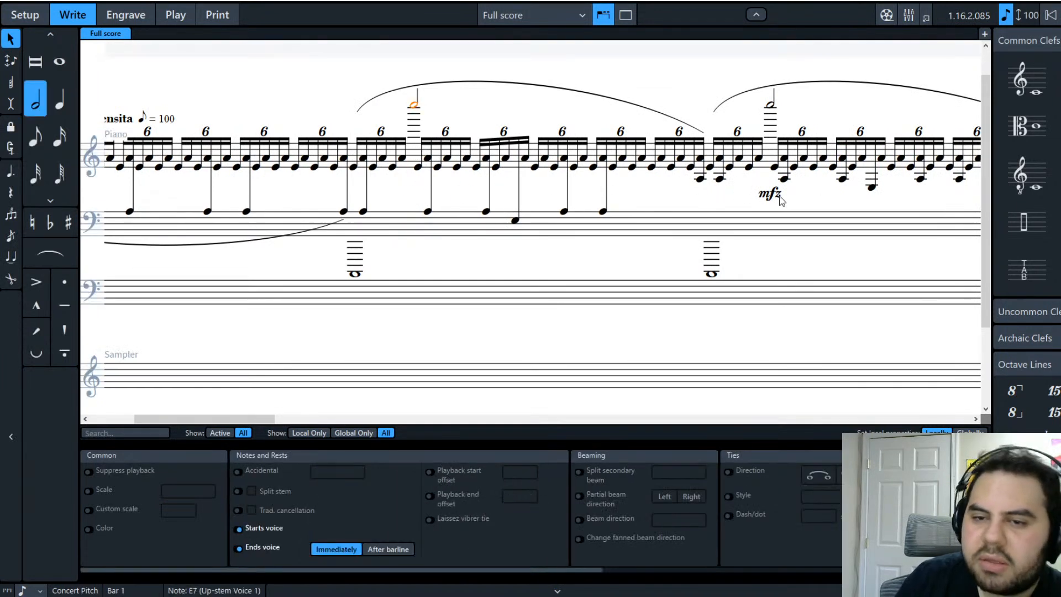
click(770, 195)
key(Delete)
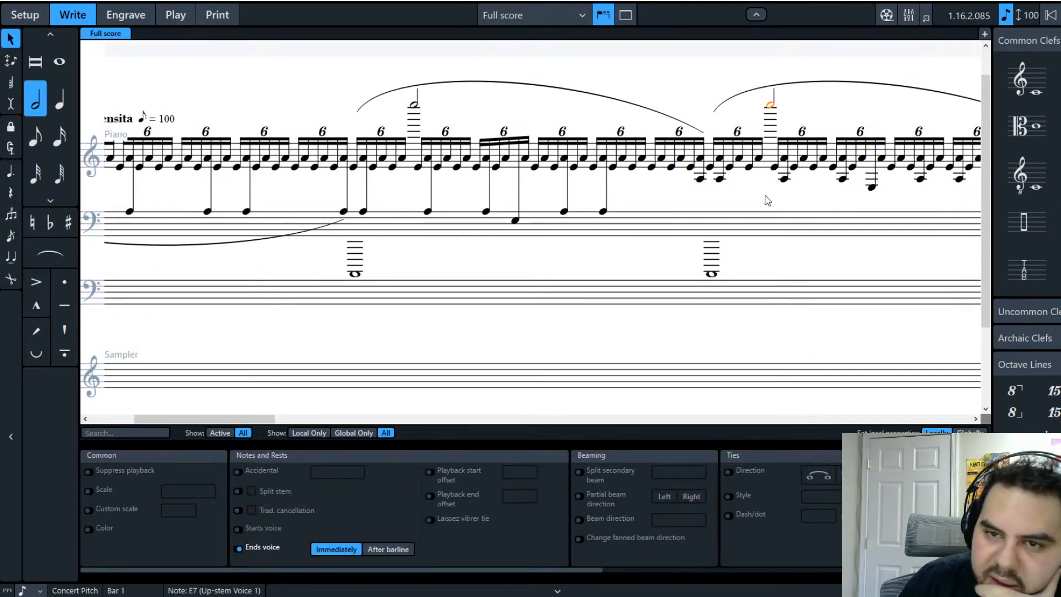
key(Escape)
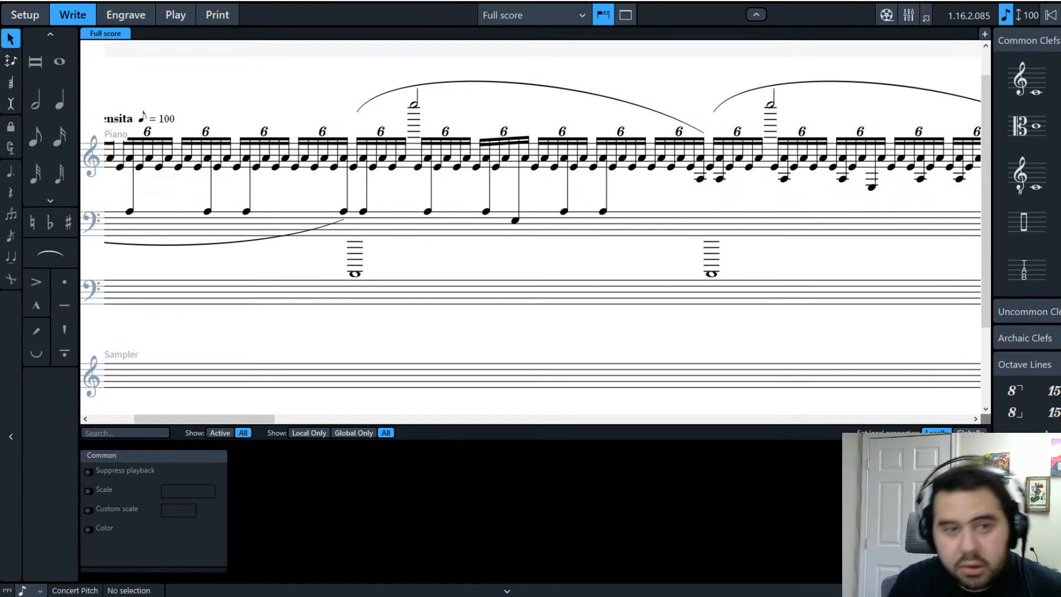
click(414, 107)
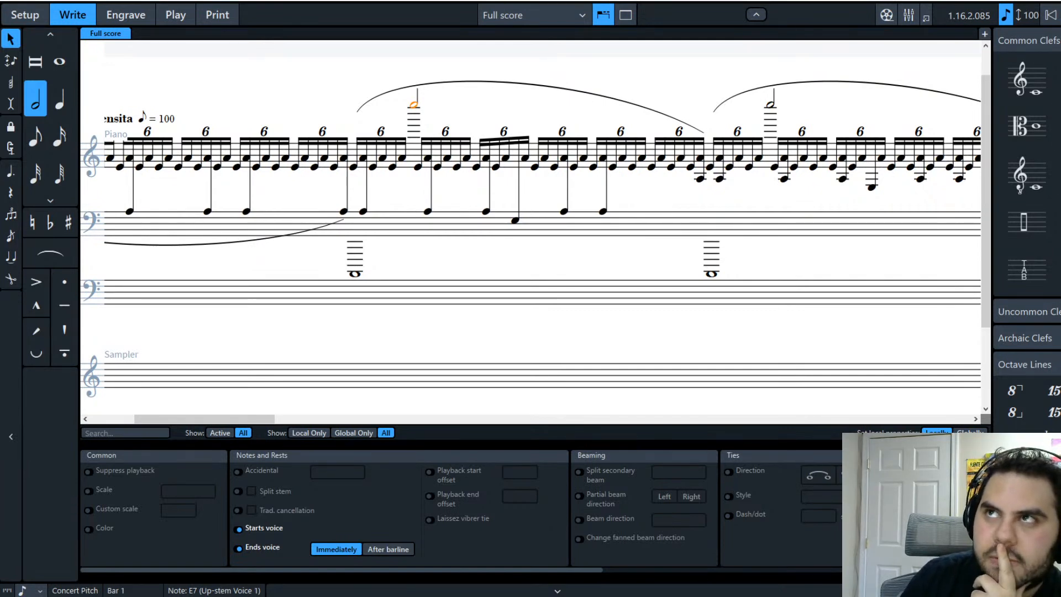
click(352, 274)
click(413, 105)
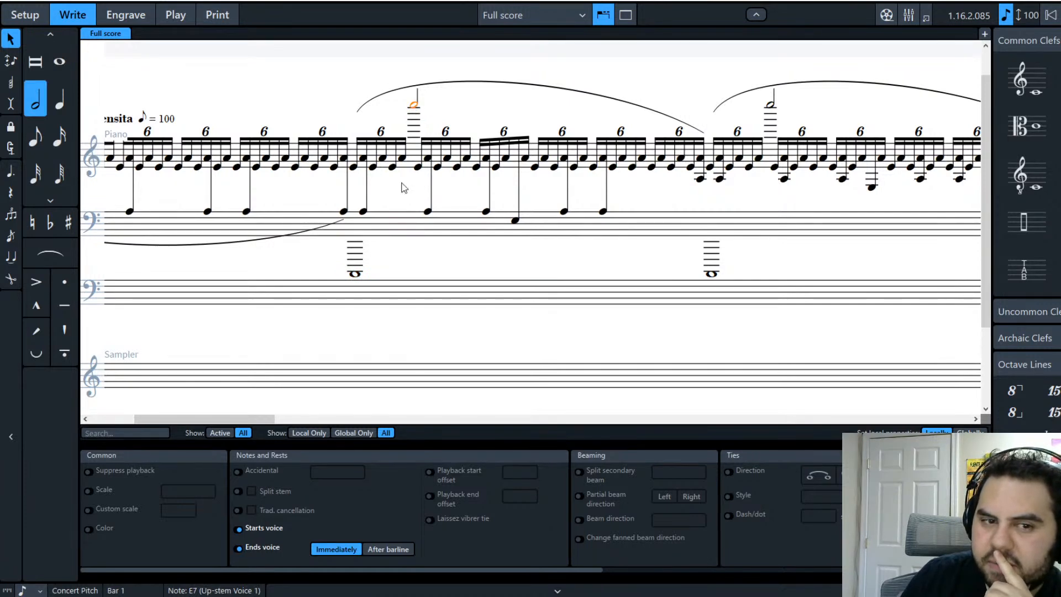
drag(236, 418, 224, 418)
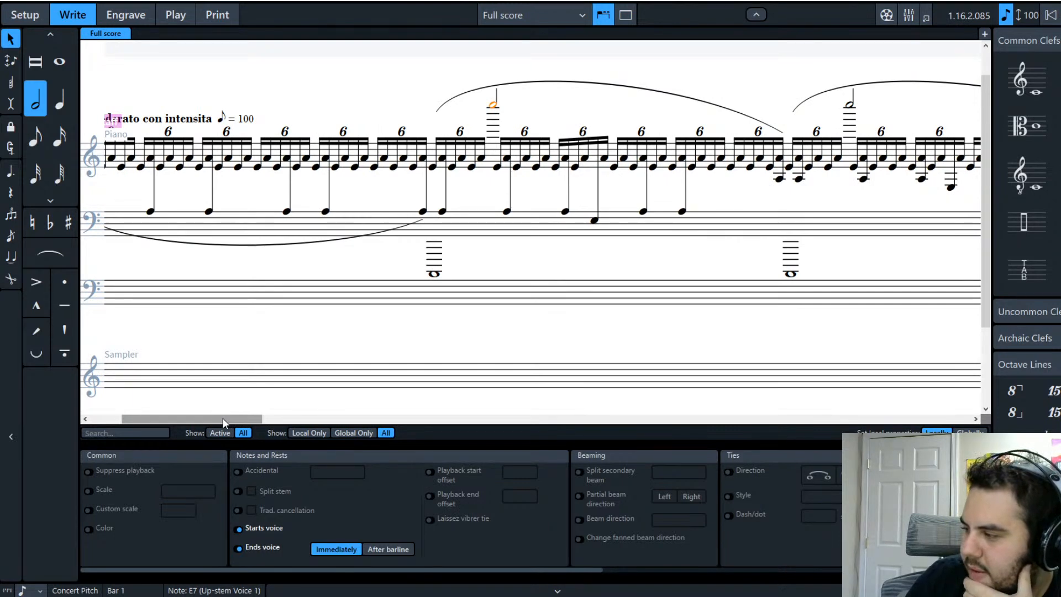
drag(221, 422, 248, 433)
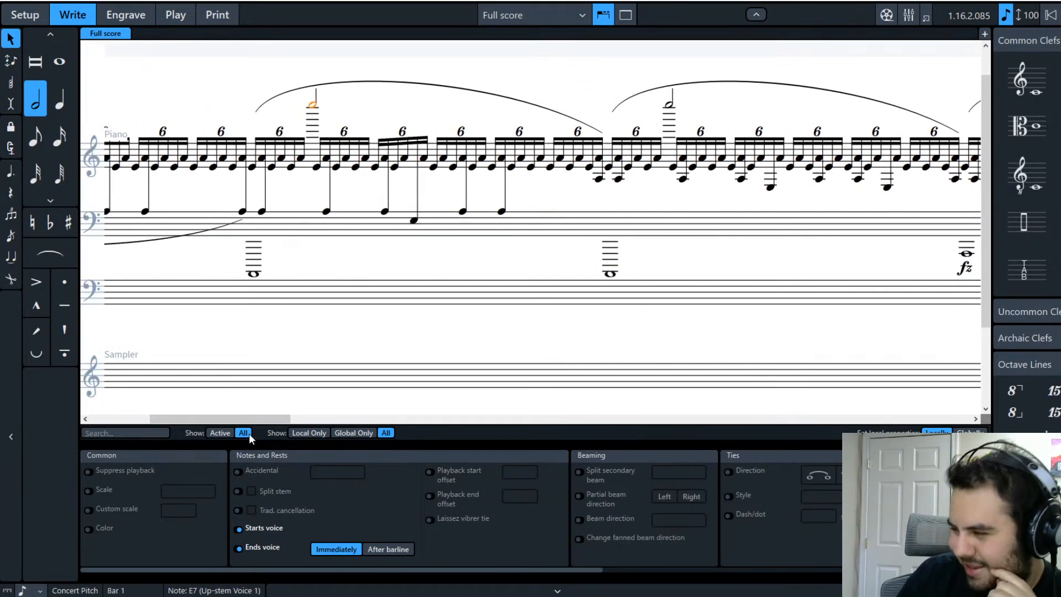
drag(263, 419, 217, 413)
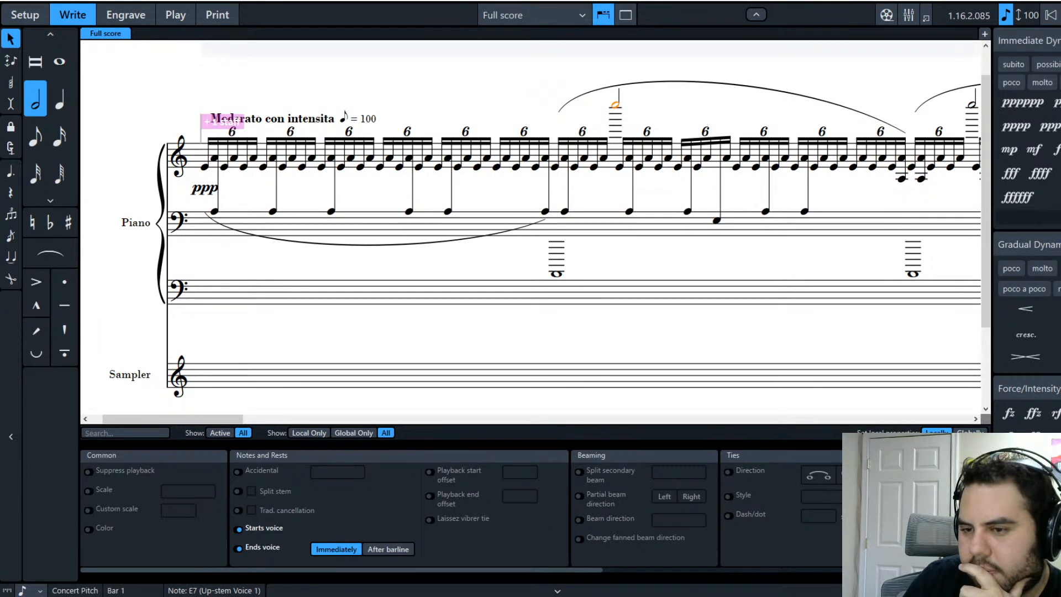
Step: Add accents to the low A0 whole note and the high E7 half note
click(556, 277)
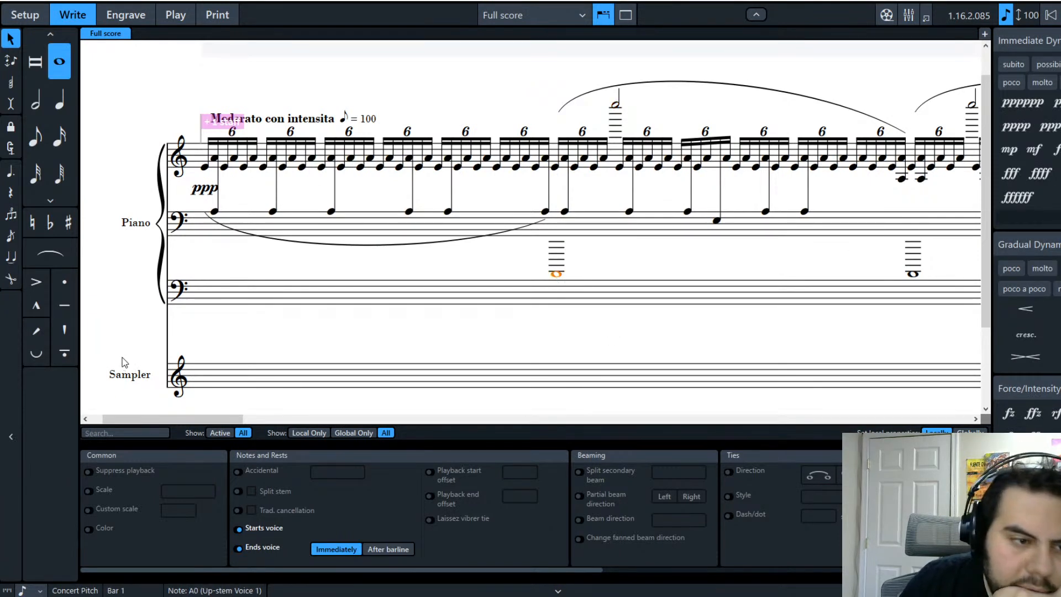
click(45, 284)
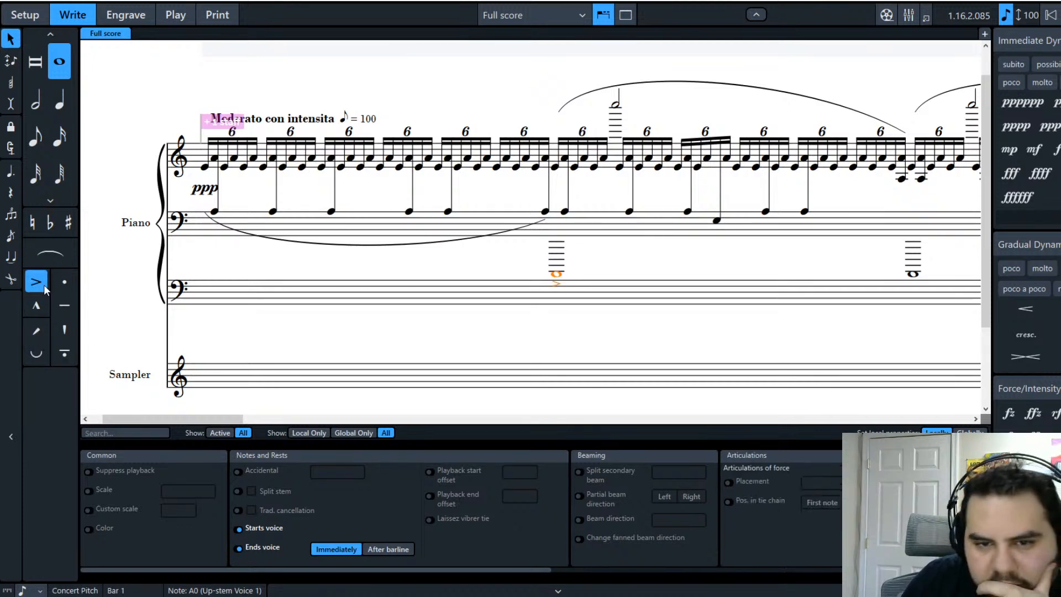
click(617, 106)
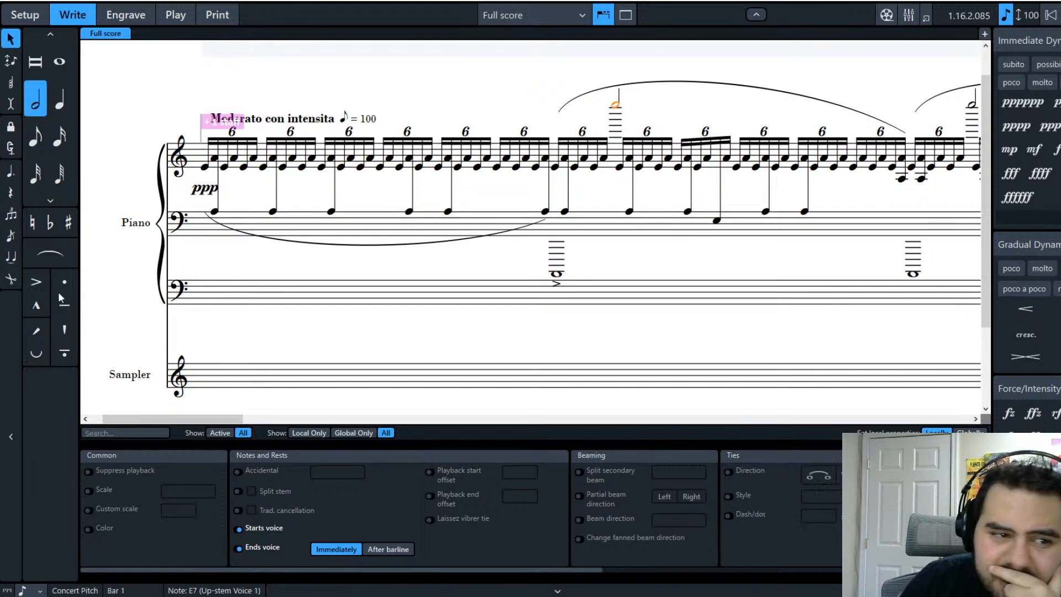
click(38, 284)
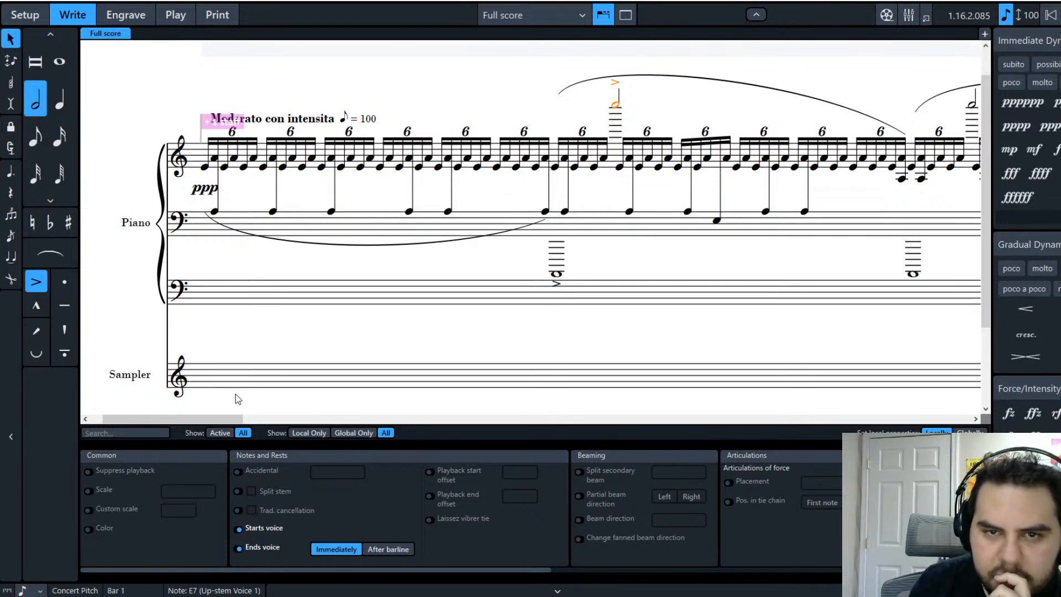
Step: Edit the opening ppp dynamic to read 'ppp calando'
double_click(208, 191)
click(248, 120)
text(calando)
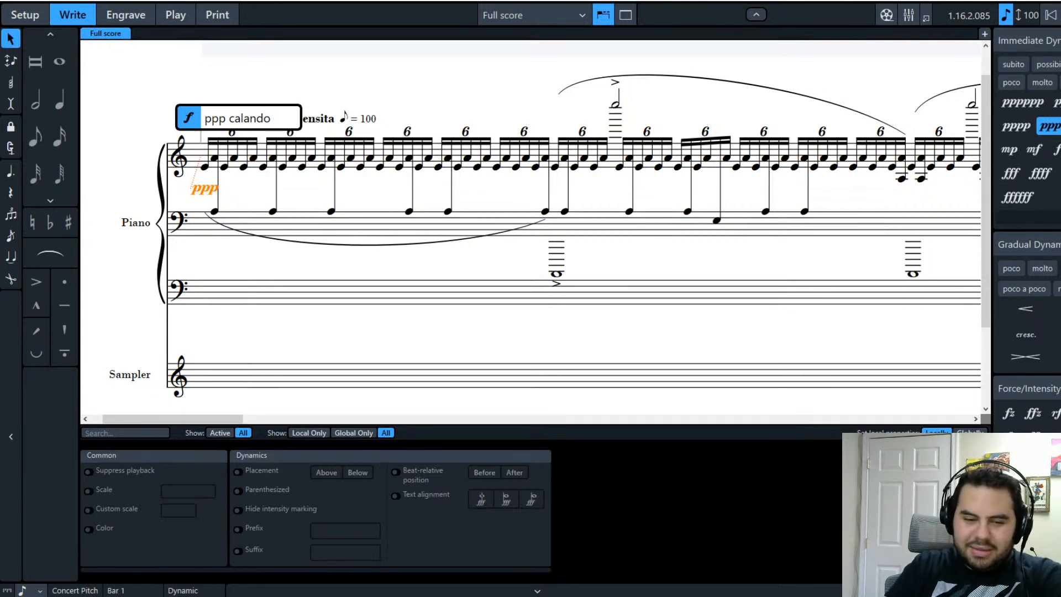
Step: Confirm 'ppp calando', then replace the suffix calando with 'blurry'
key(Return)
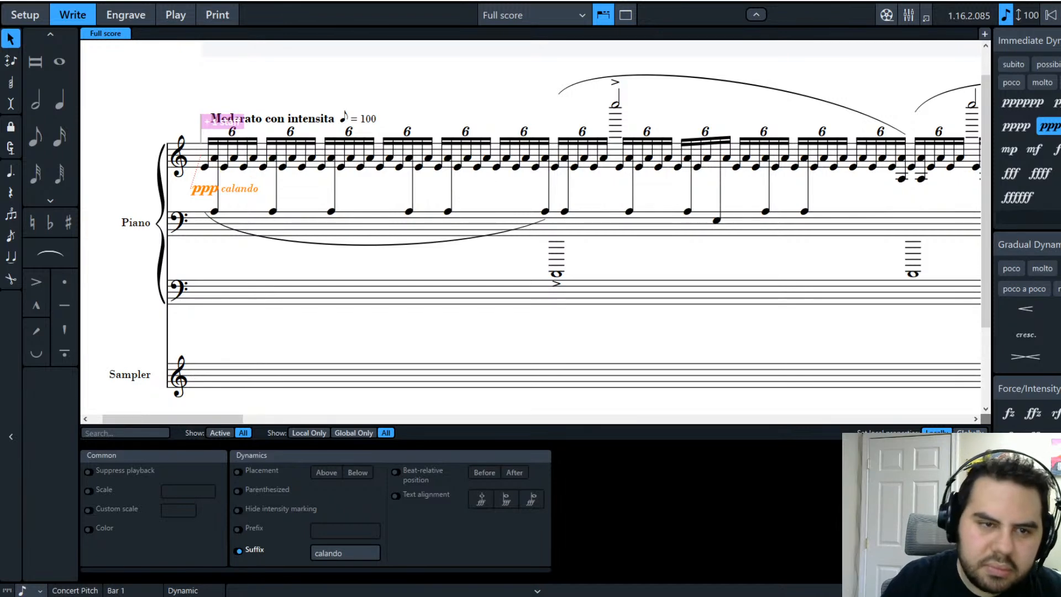
key(shift+d)
click(232, 119)
double_click(231, 119)
key(BackSpace)
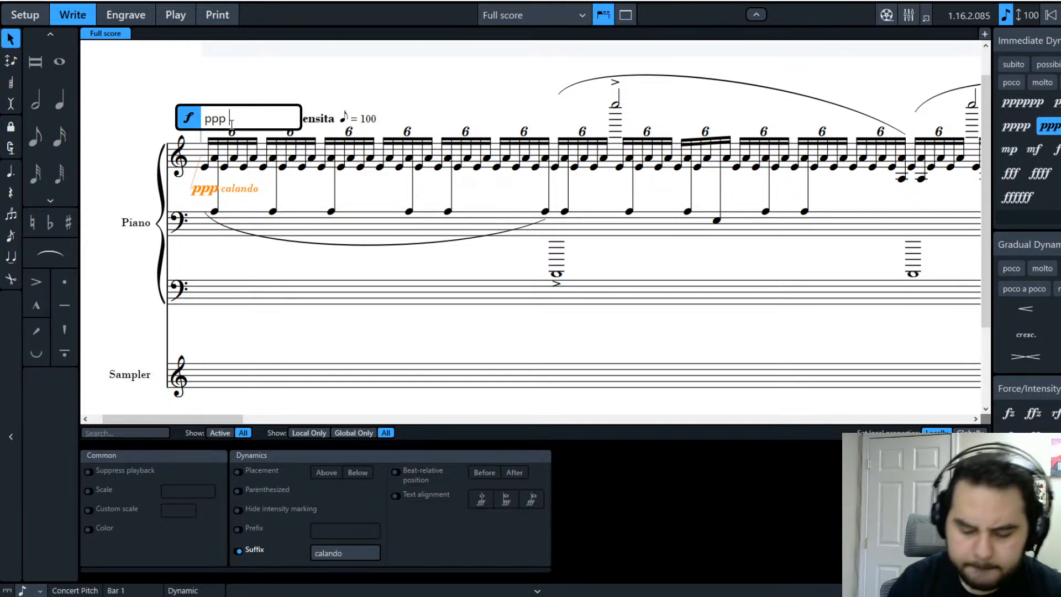
text(blurry)
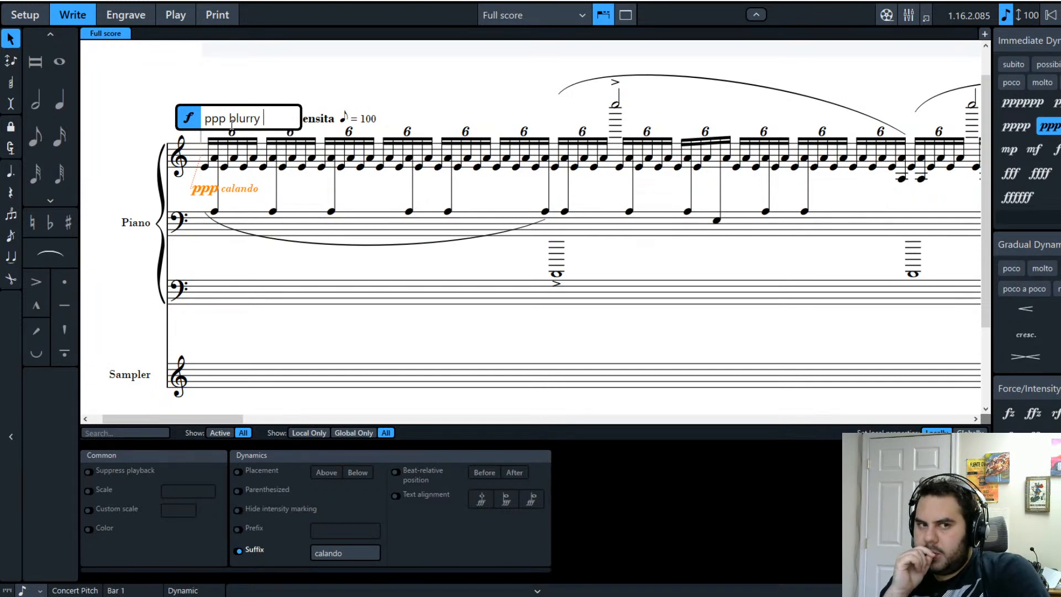
text(with)
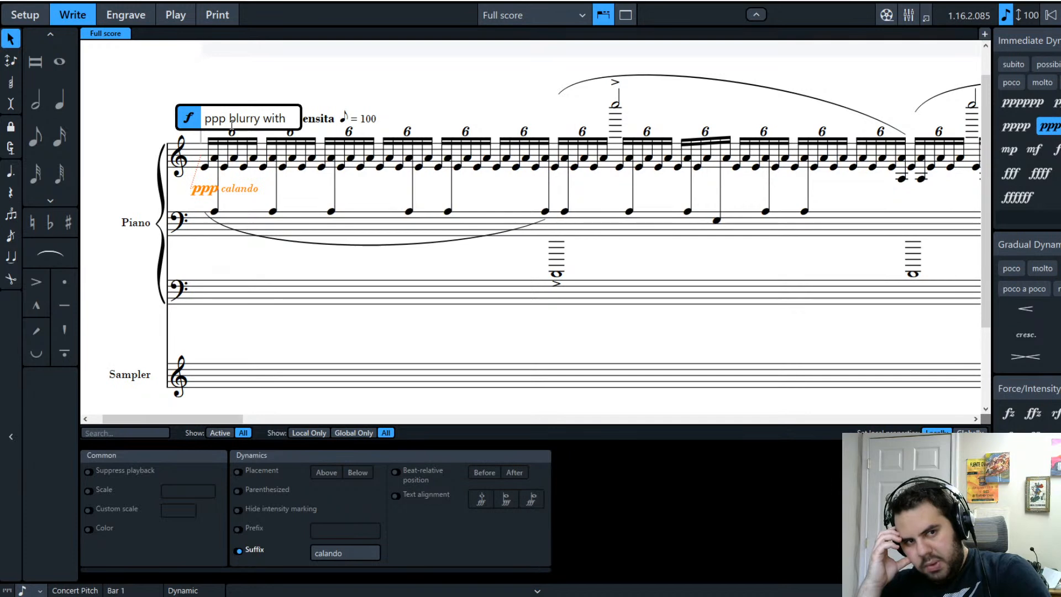
key(BackSpace)
key(BackSpace)
key(BackSpace)
key(BackSpace)
key(BackSpace)
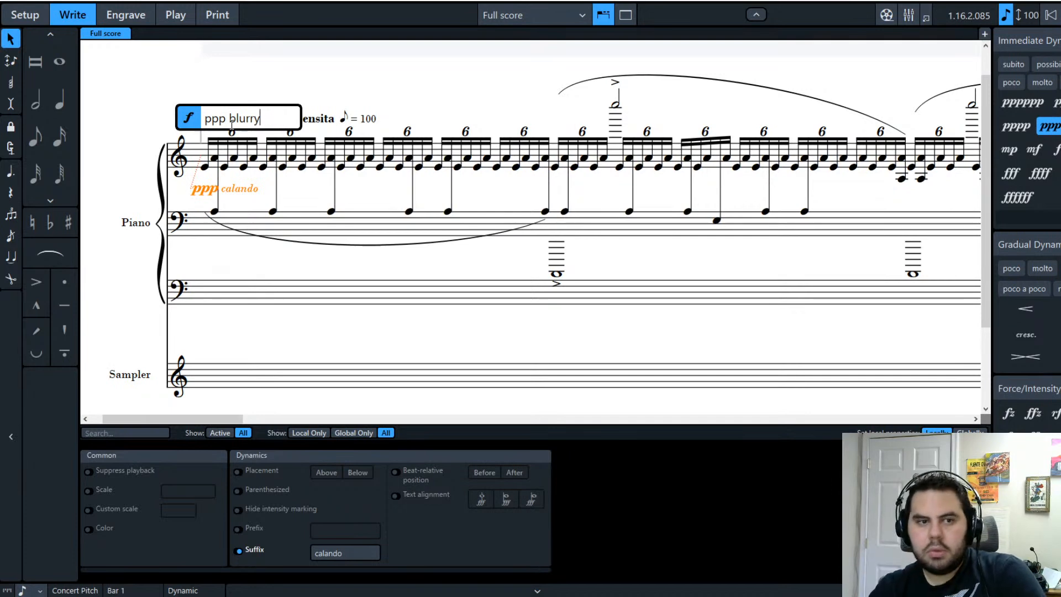
key(Return)
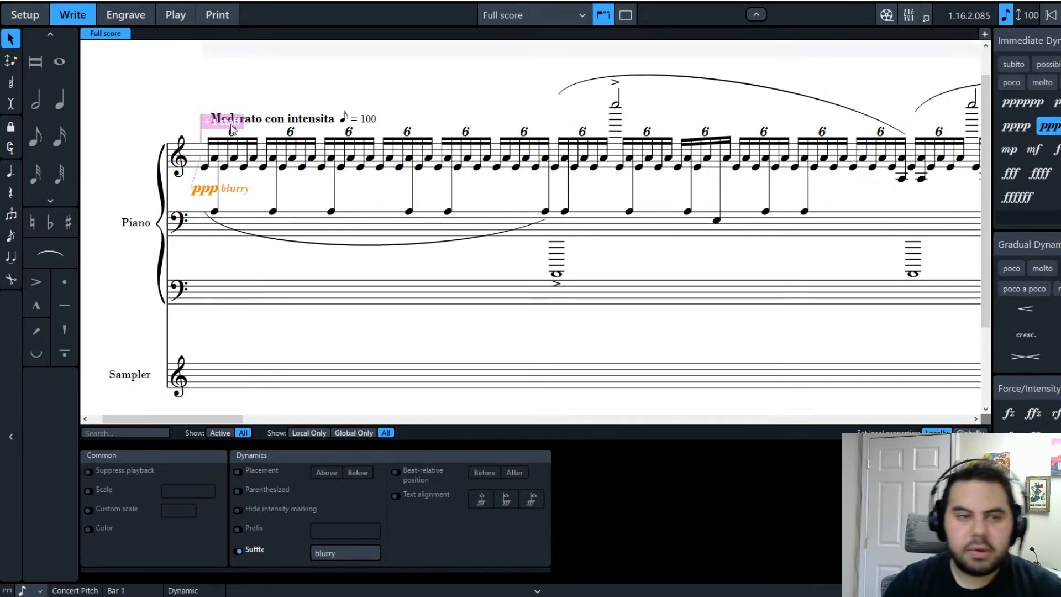
Step: Change the ppp dynamic's suffix from blurry to 'hazy'
double_click(249, 190)
drag(288, 118, 231, 118)
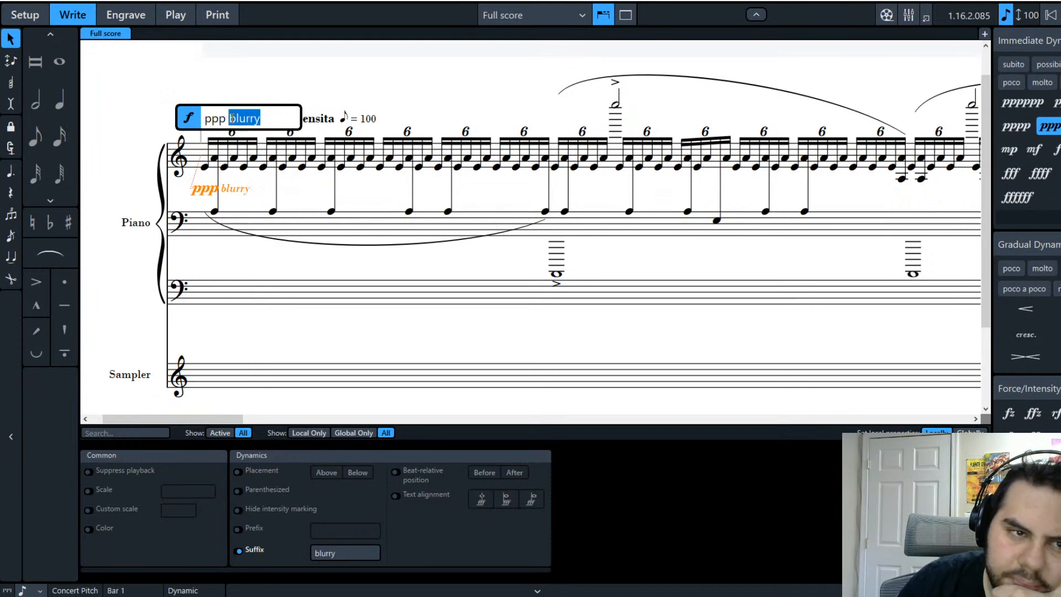
key(BackSpace)
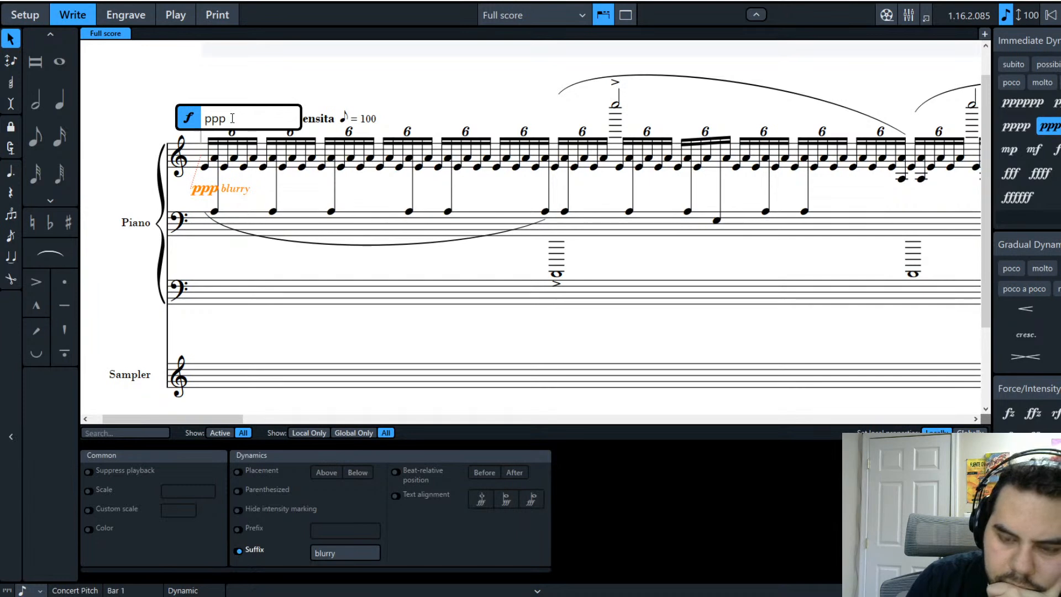
text(hazy)
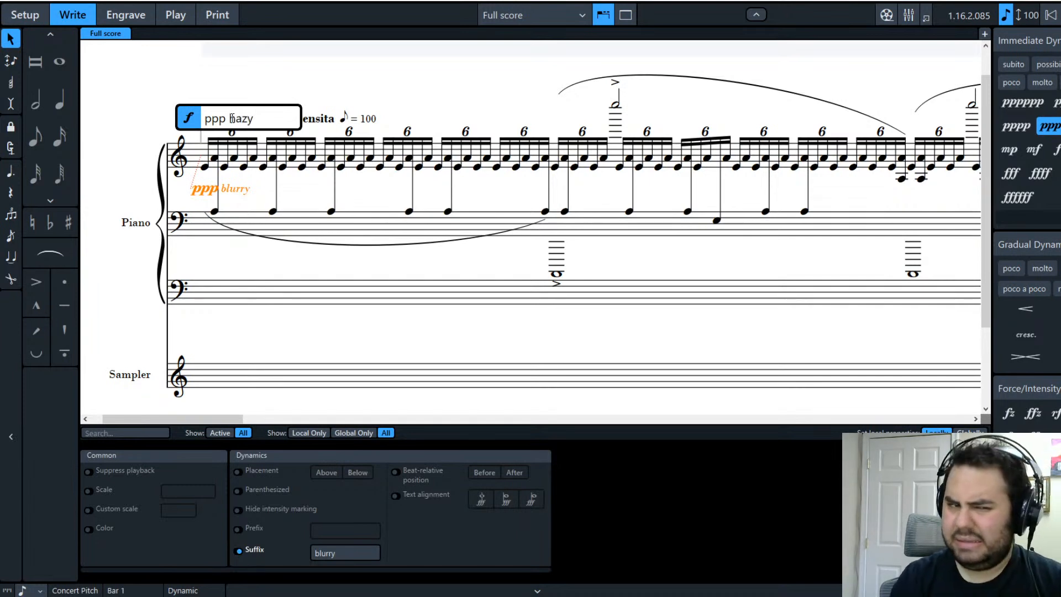
key(Return)
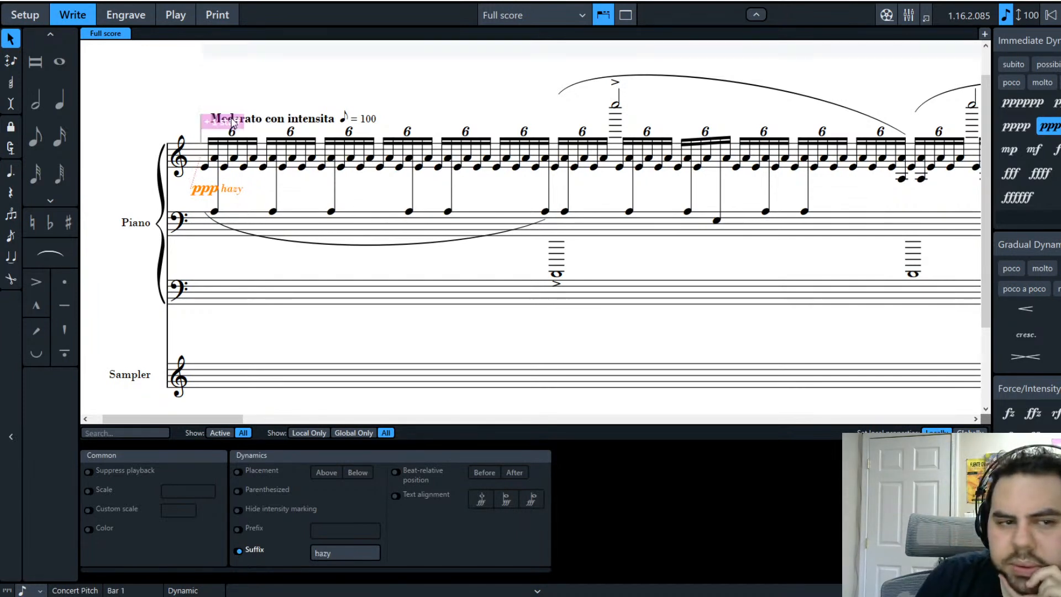
Step: Remove the hazy suffix so the opening dynamic reads plain ppp
double_click(237, 190)
drag(263, 122, 232, 118)
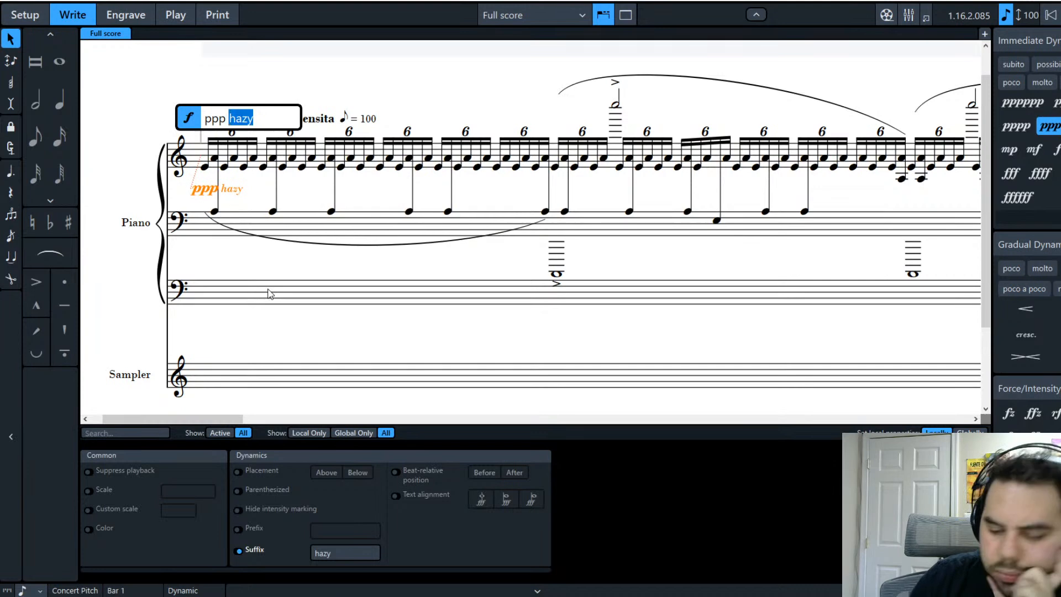
key(BackSpace)
key(Return)
key(Escape)
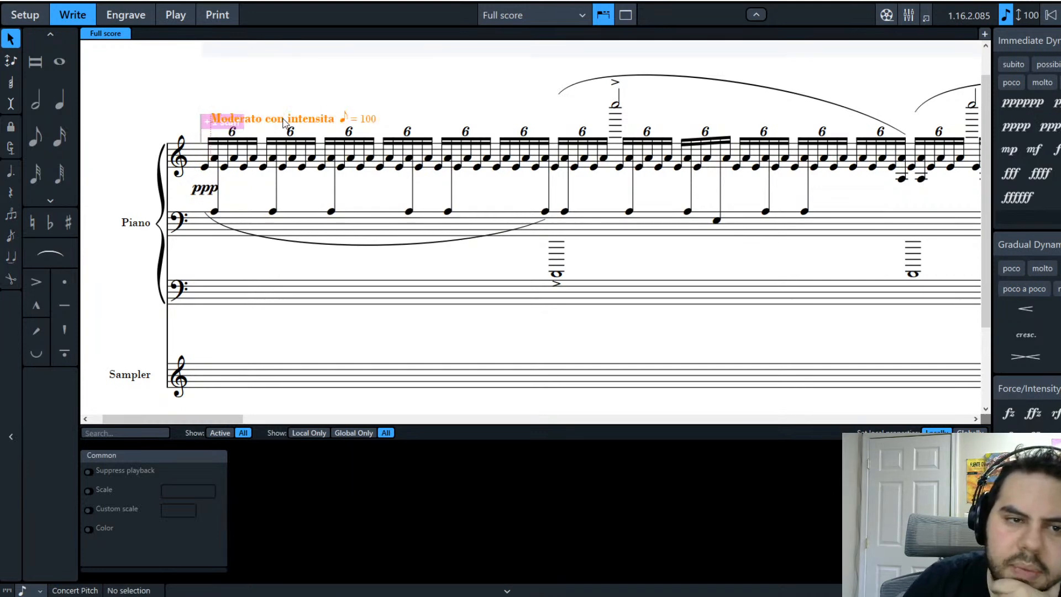
Step: Replace the tempo text 'Moderato con intensita' with 'A Suspenseful Calm', keeping ♪ = 100
double_click(284, 122)
click(339, 119)
drag(338, 118, 272, 121)
text(wi)
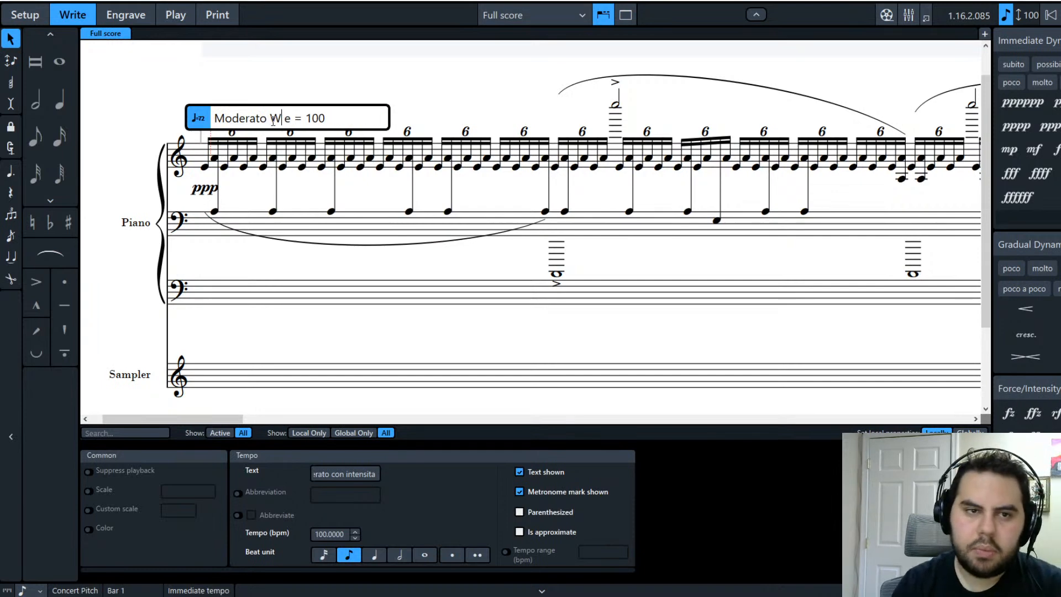
text(th suspense)
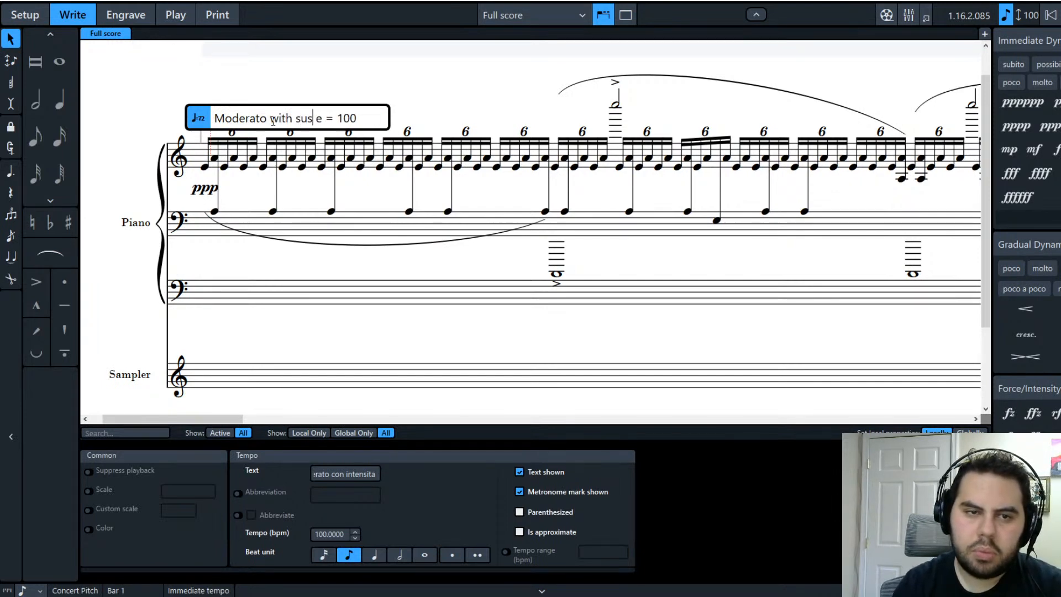
text(ful)
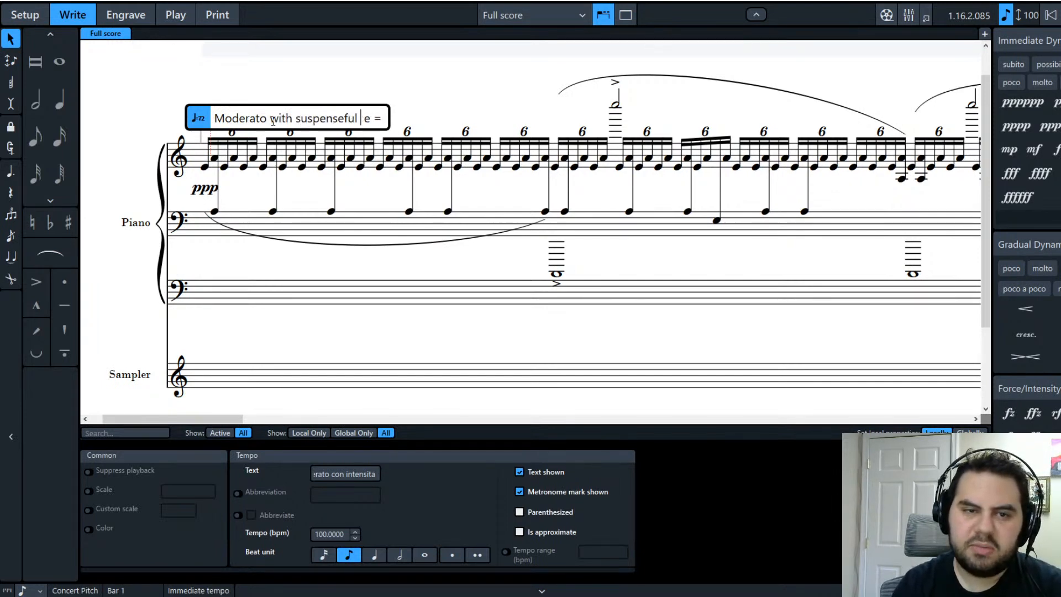
key(BackSpace)
key(BackSpace)
key(BackSpace)
key(BackSpace)
key(BackSpace)
key(BackSpace)
key(BackSpace)
key(BackSpace)
key(BackSpace)
key(BackSpace)
key(BackSpace)
key(BackSpace)
key(BackSpace)
key(BackSpace)
key(BackSpace)
key(BackSpace)
key(BackSpace)
key(BackSpace)
key(BackSpace)
key(BackSpace)
text(A Suspensefu)
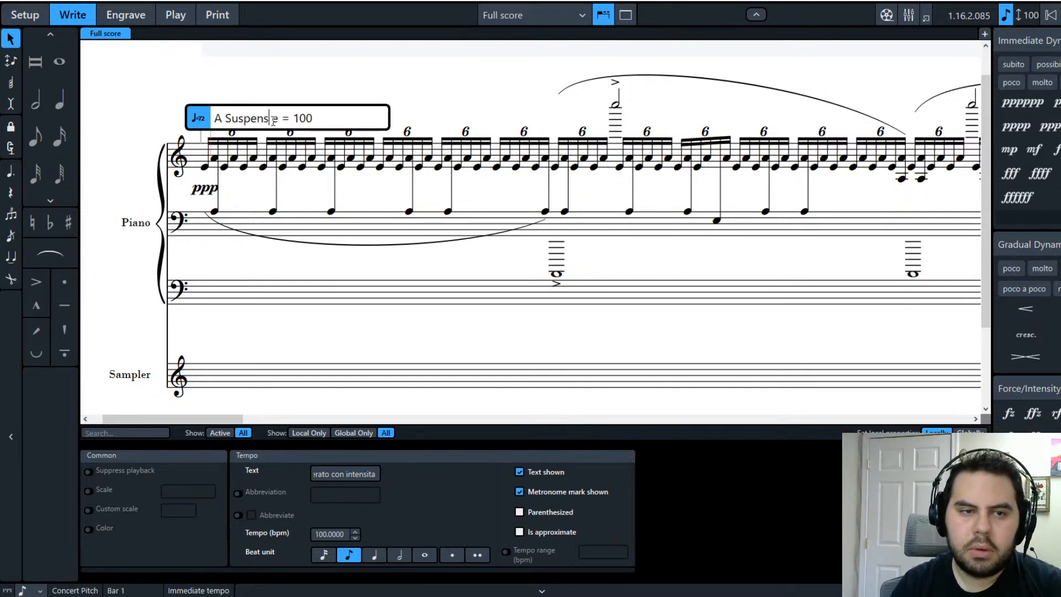
text(l Calm)
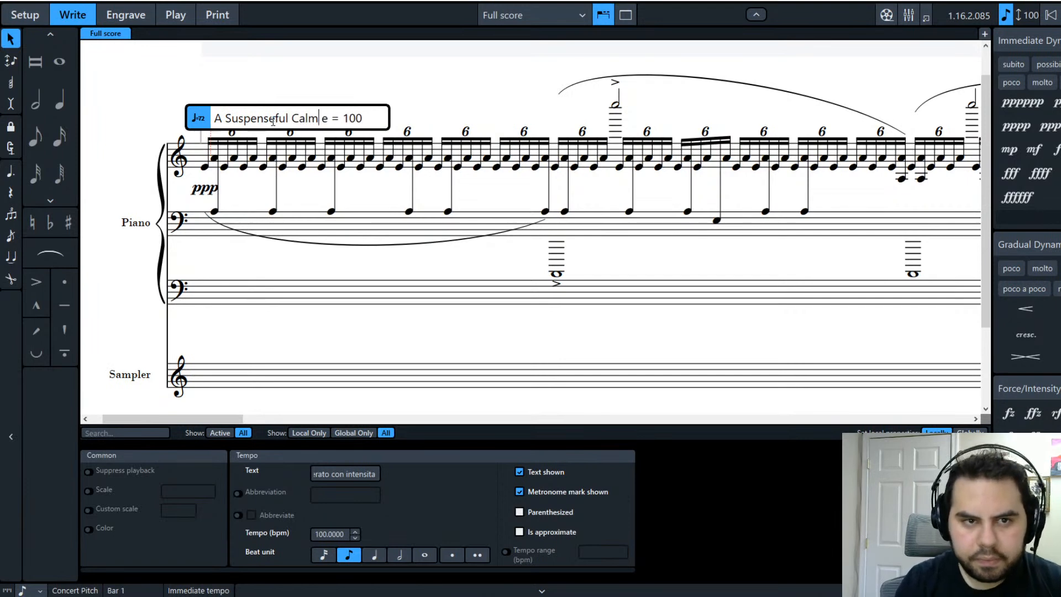
key(Return)
click(289, 80)
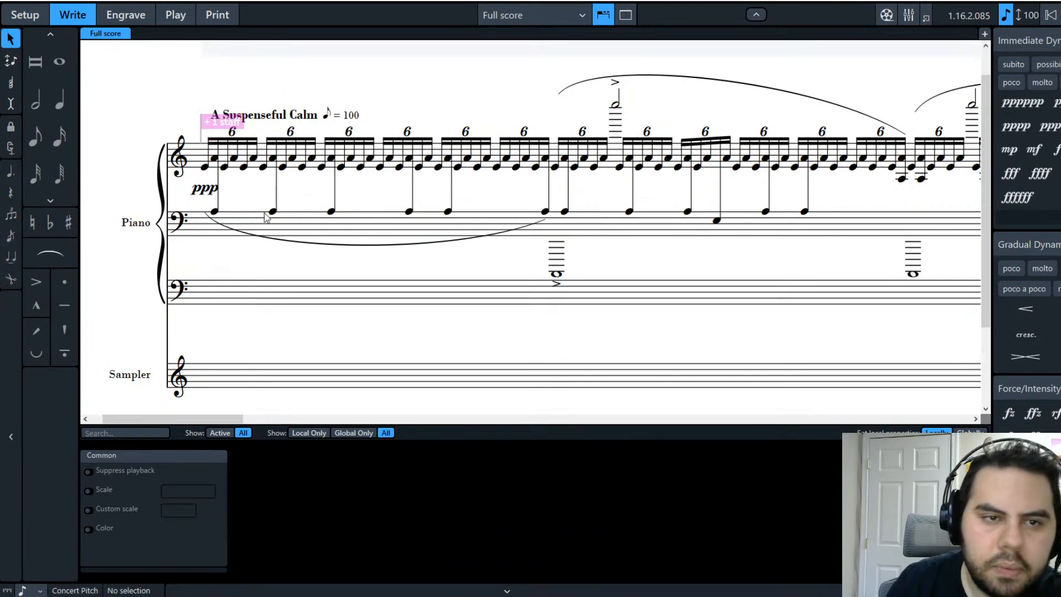
Step: Add 'background' after ppp so the opening dynamic reads 'ppp background'
double_click(215, 191)
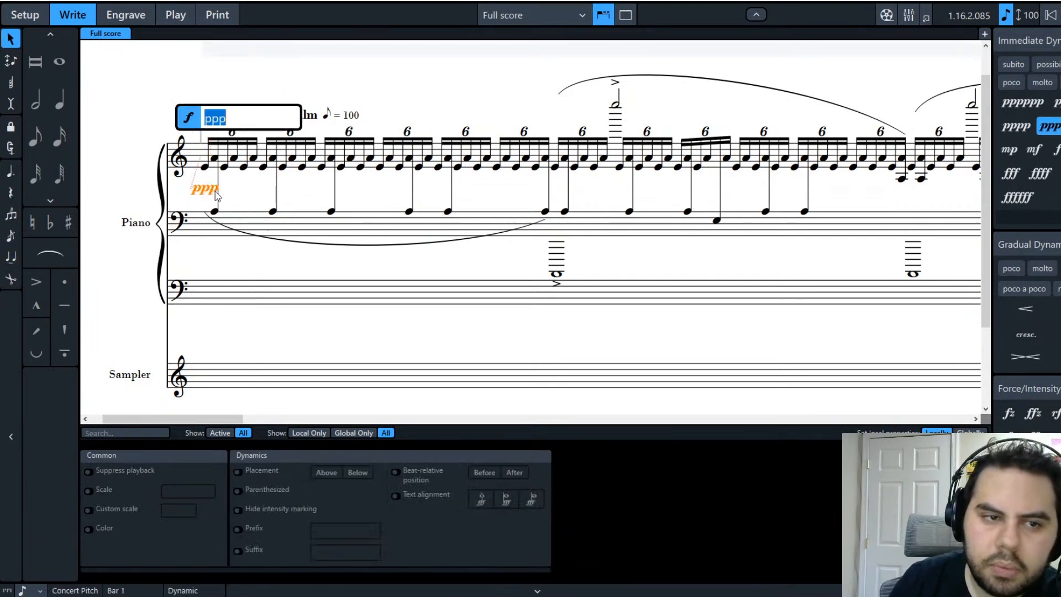
click(241, 120)
text(background)
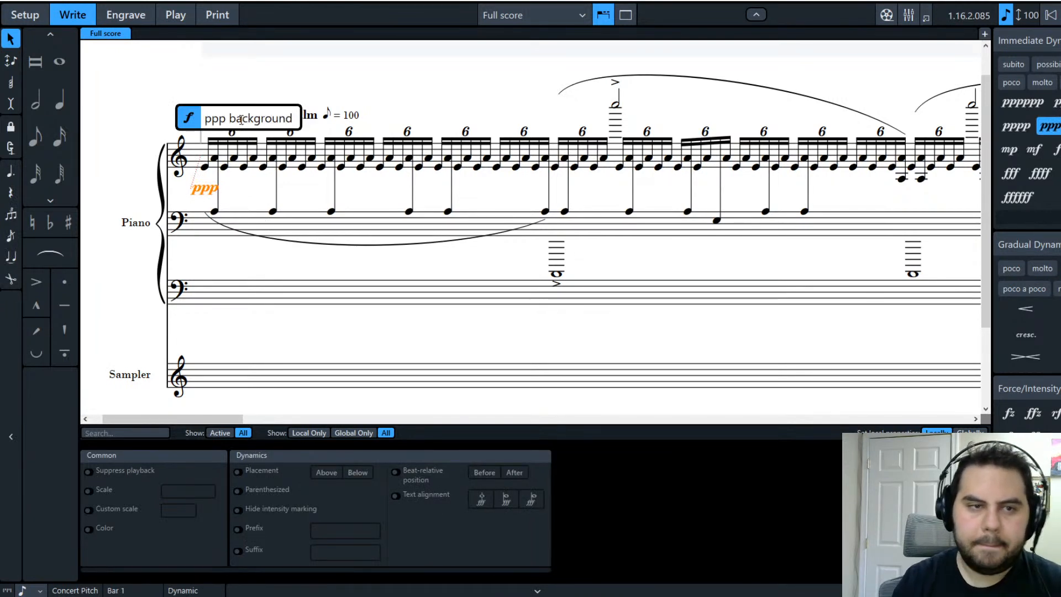
key(Return)
click(495, 331)
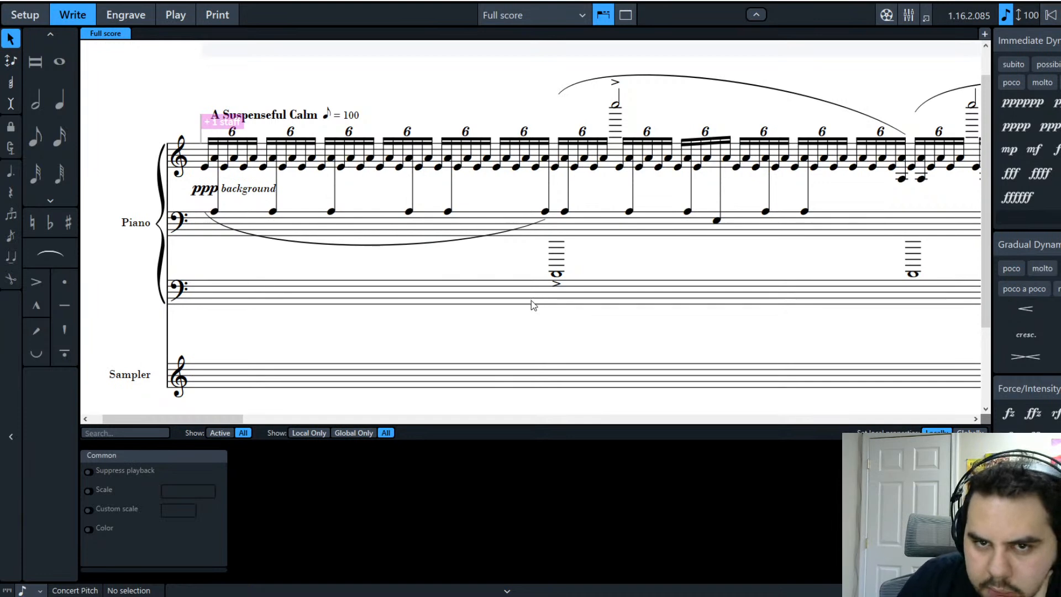
drag(189, 424, 469, 416)
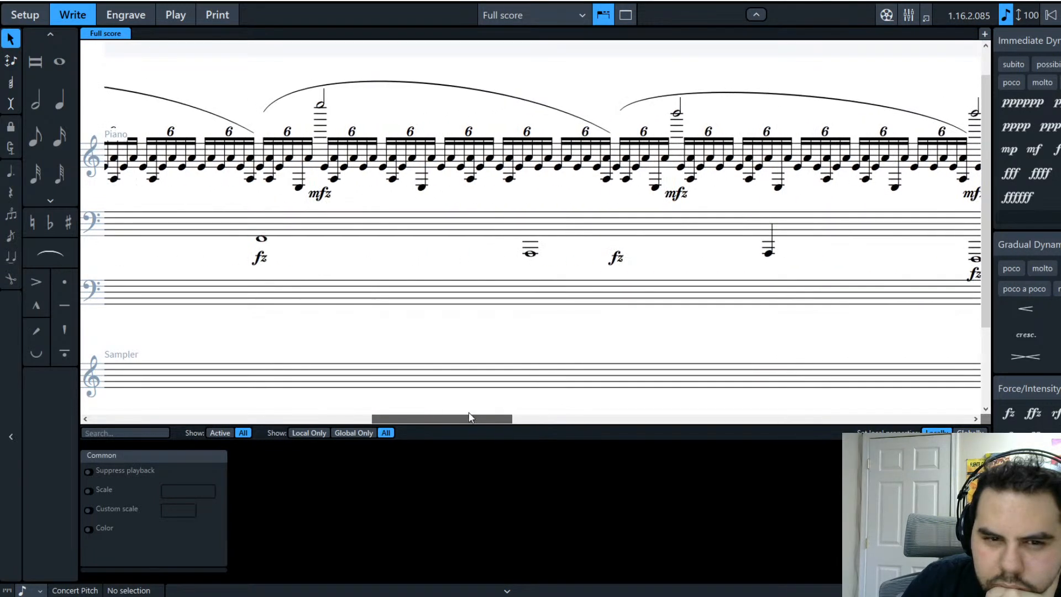
Step: Delete the fz below the bass staff and two mfz dynamics above
click(615, 259)
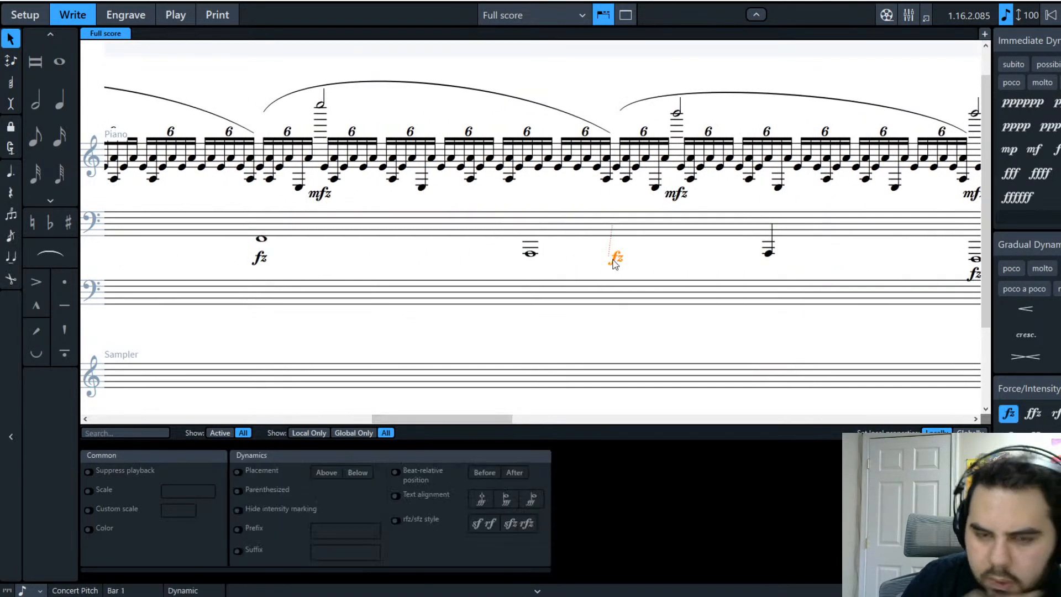
key(Delete)
click(685, 193)
key(Delete)
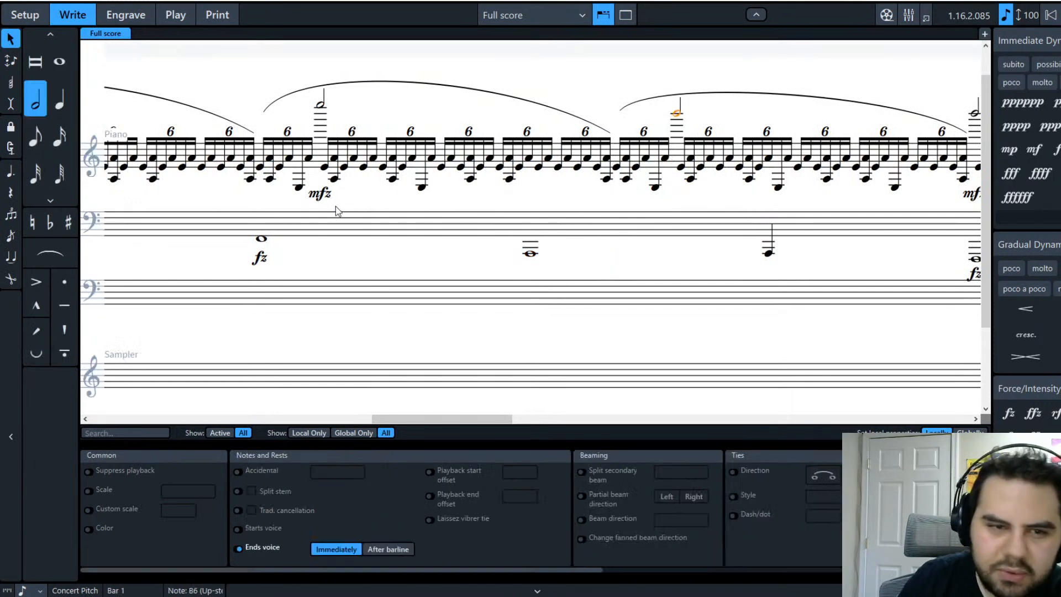
click(324, 195)
key(Delete)
Step: Delete another fz, an mfz and one more fz dynamic in later bars
click(255, 266)
click(258, 260)
drag(416, 419, 371, 417)
key(Delete)
click(464, 197)
key(Delete)
click(406, 270)
key(Delete)
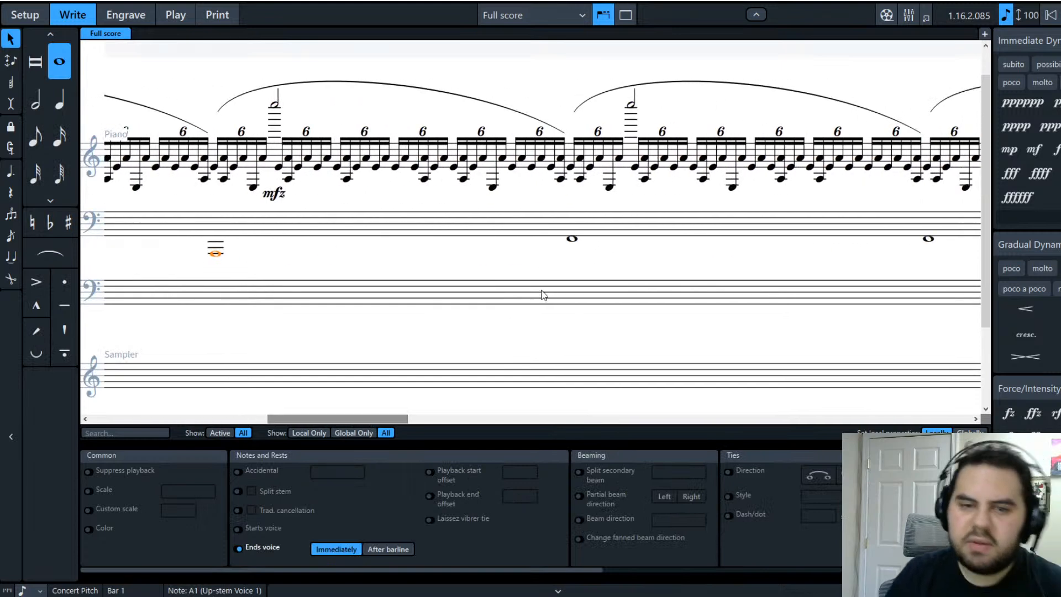
Step: Move three low bass-staff whole notes down an octave
ctrl+click(572, 240)
ctrl+click(930, 241)
drag(396, 419, 510, 419)
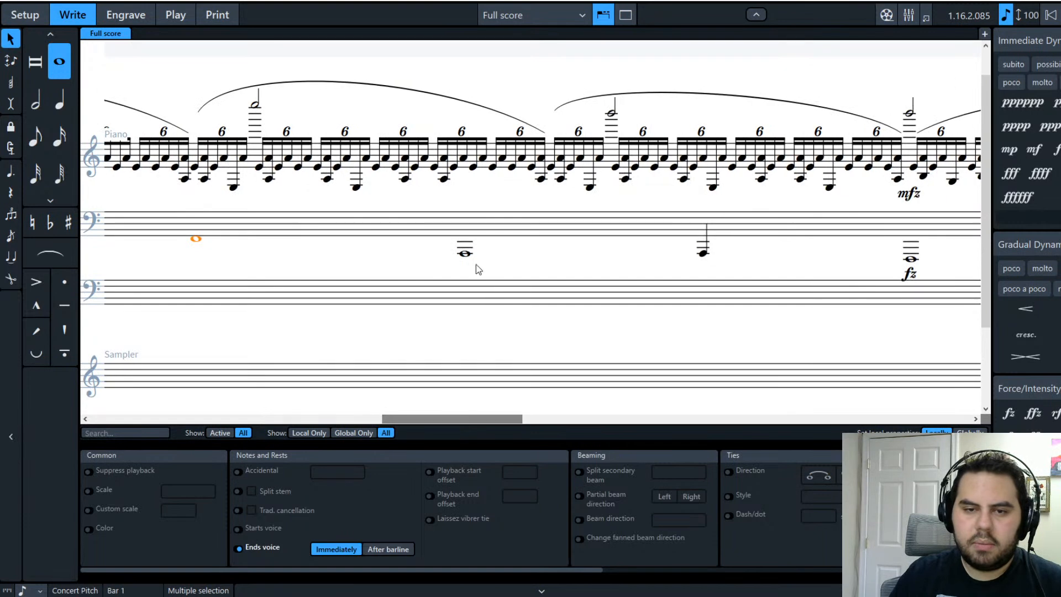
ctrl+click(465, 253)
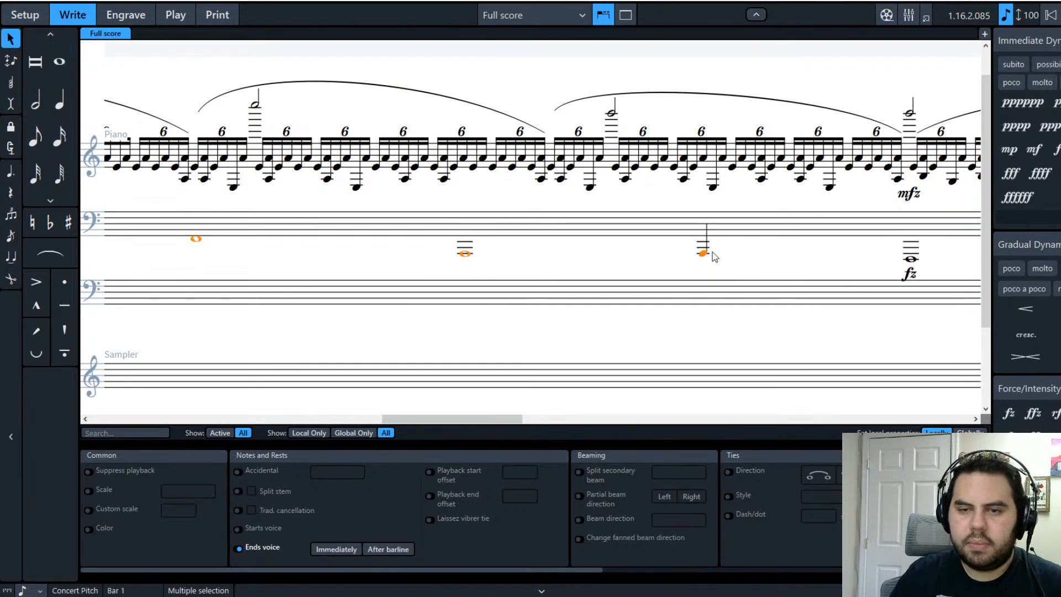
drag(407, 418, 512, 418)
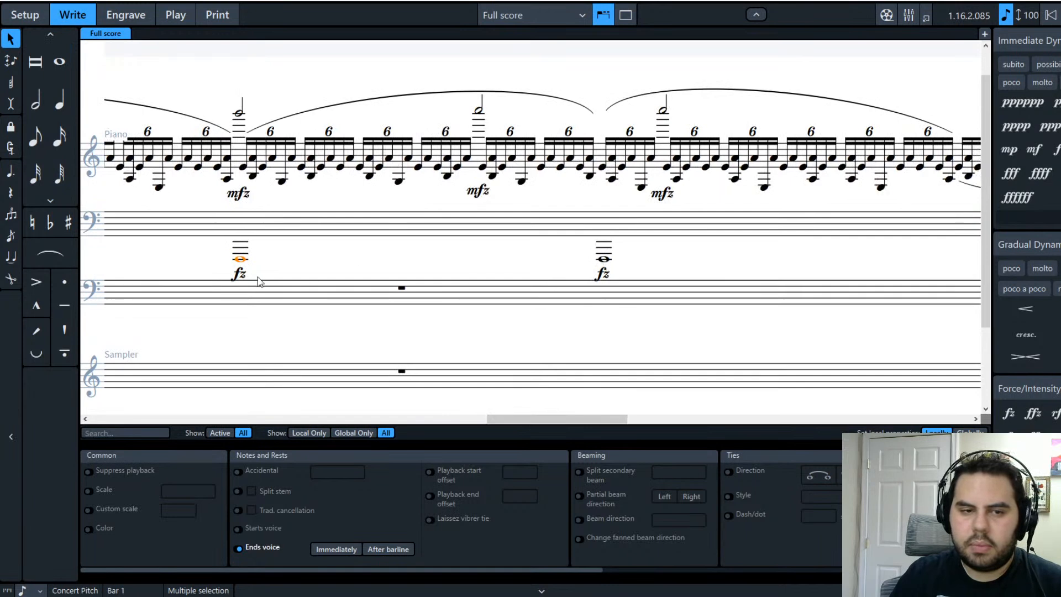
mouse_move(553, 419)
mouse_down()
mouse_move(712, 413)
mouse_move(326, 412)
mouse_move(535, 410)
mouse_up()
key(ctrl+alt+Down)
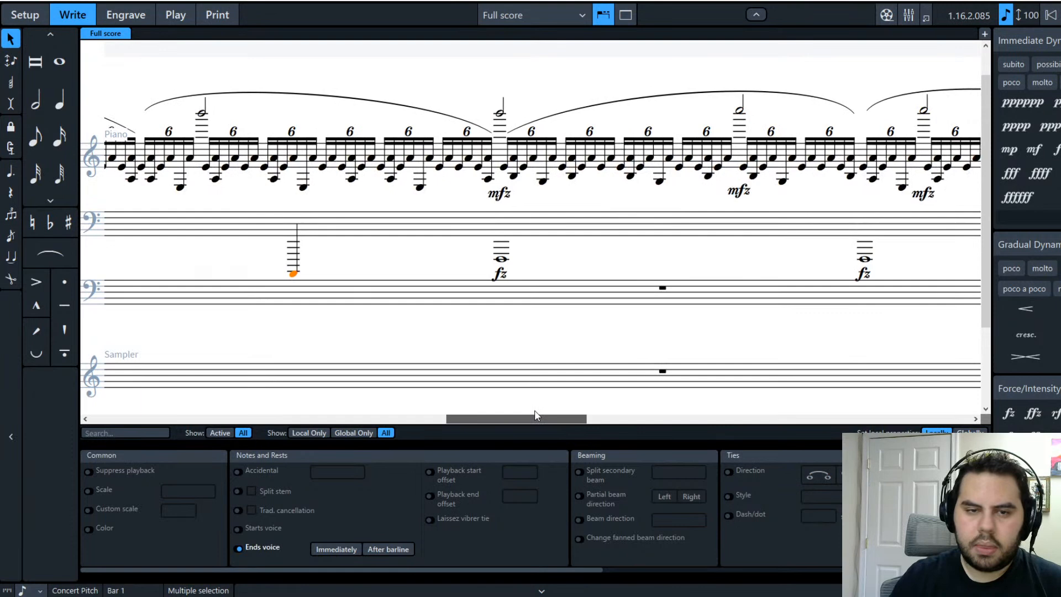
Step: Add a staccato to the low A0, then select a whole note with its fz
click(293, 274)
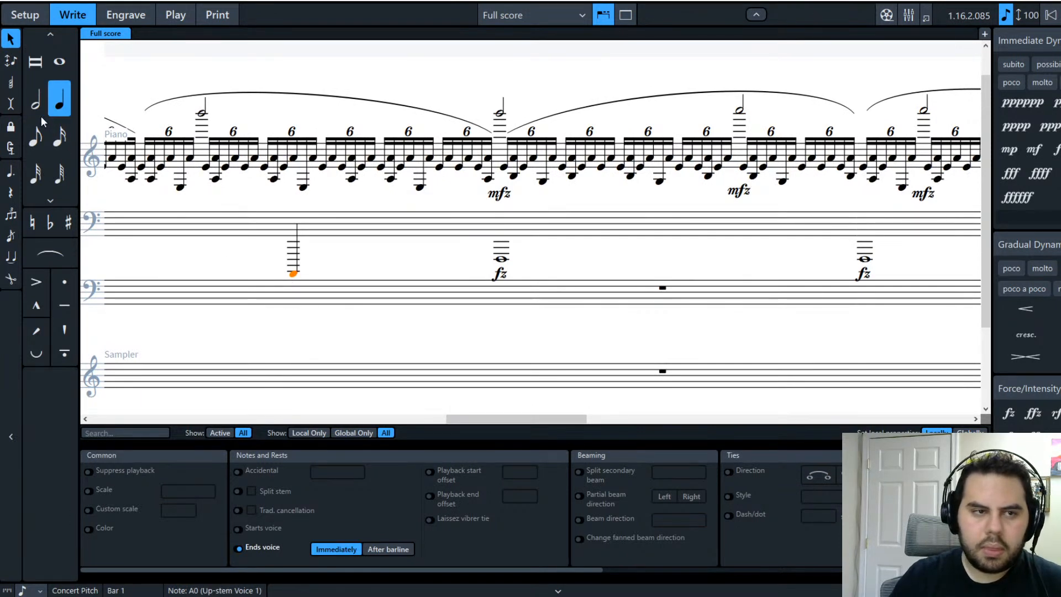
click(63, 283)
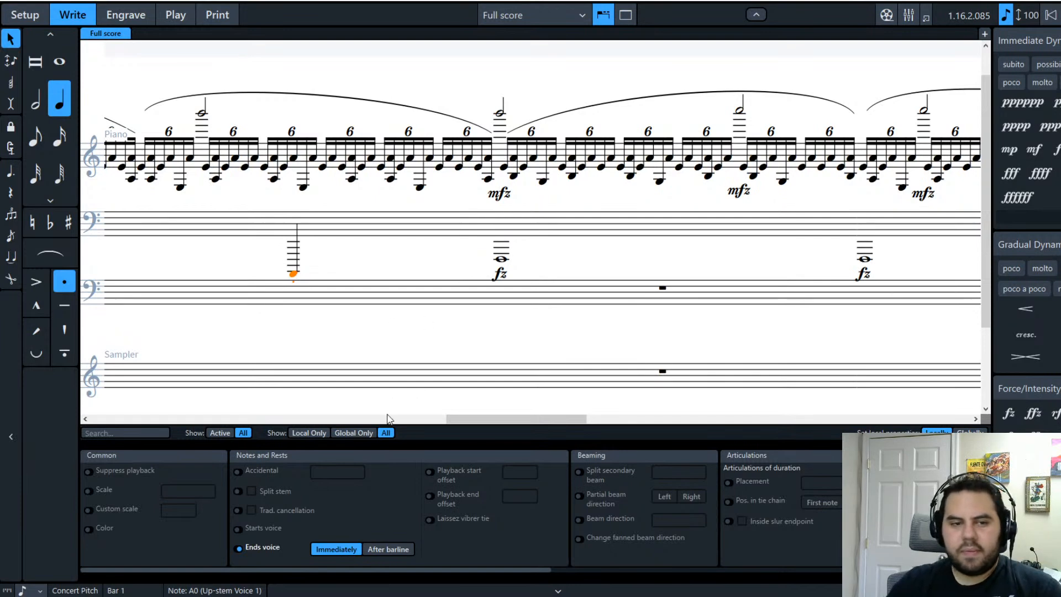
drag(464, 421, 542, 410)
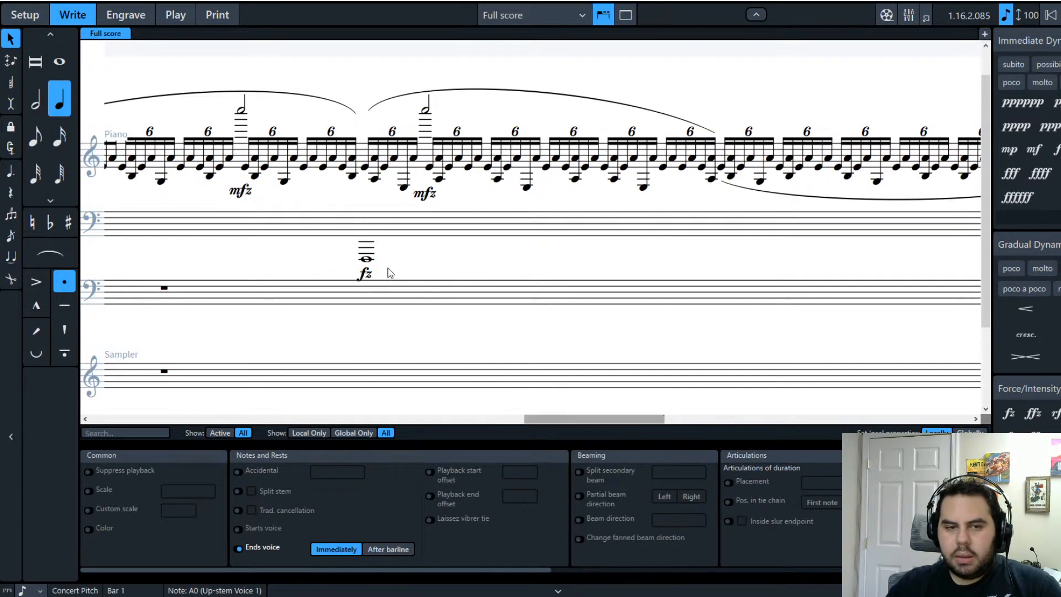
click(367, 259)
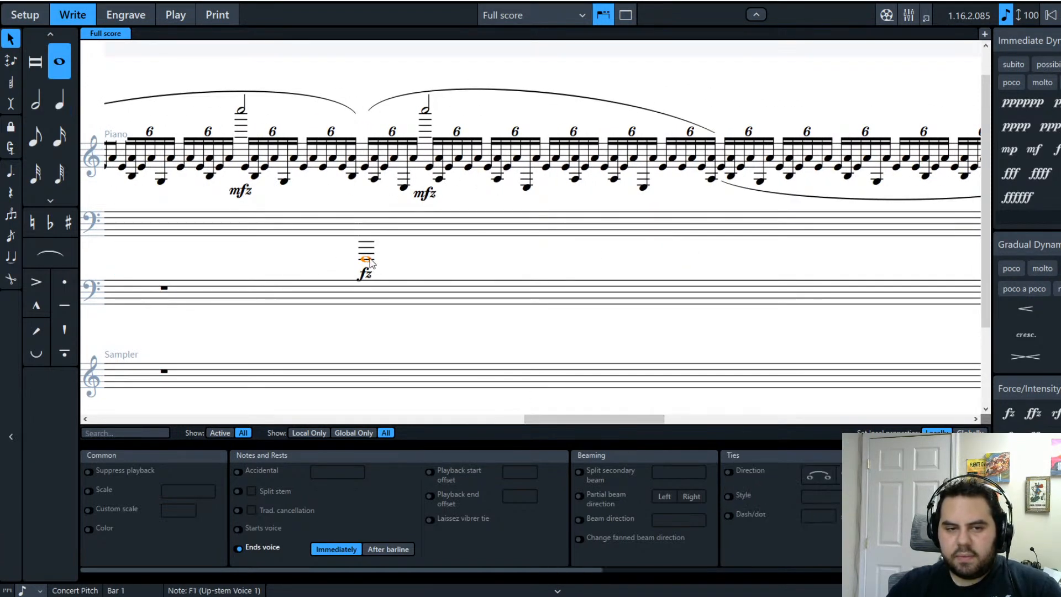
scroll(373, 352, up, 1)
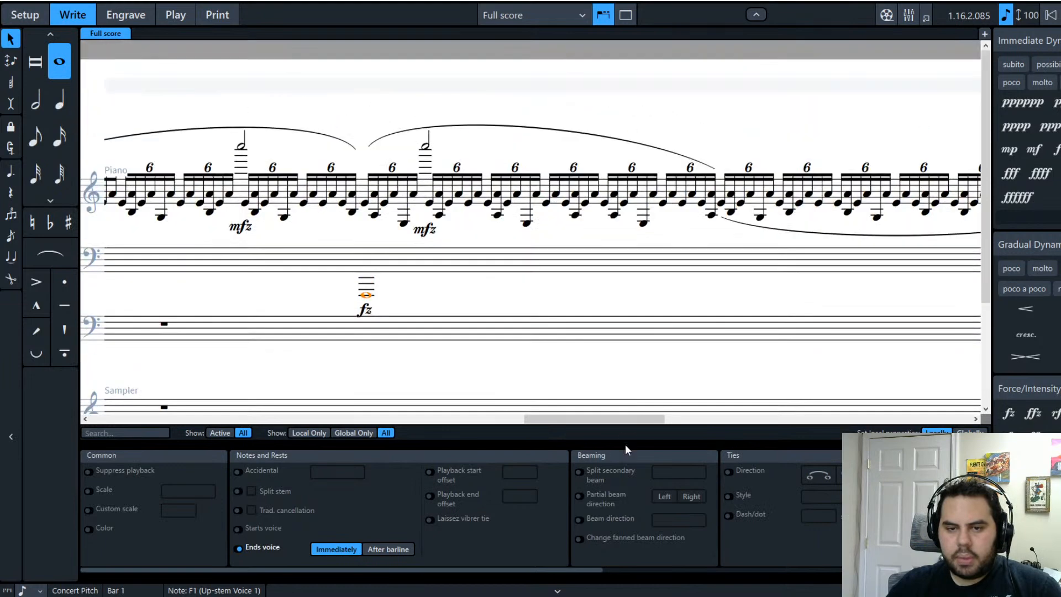
drag(607, 420, 608, 398)
key(Escape)
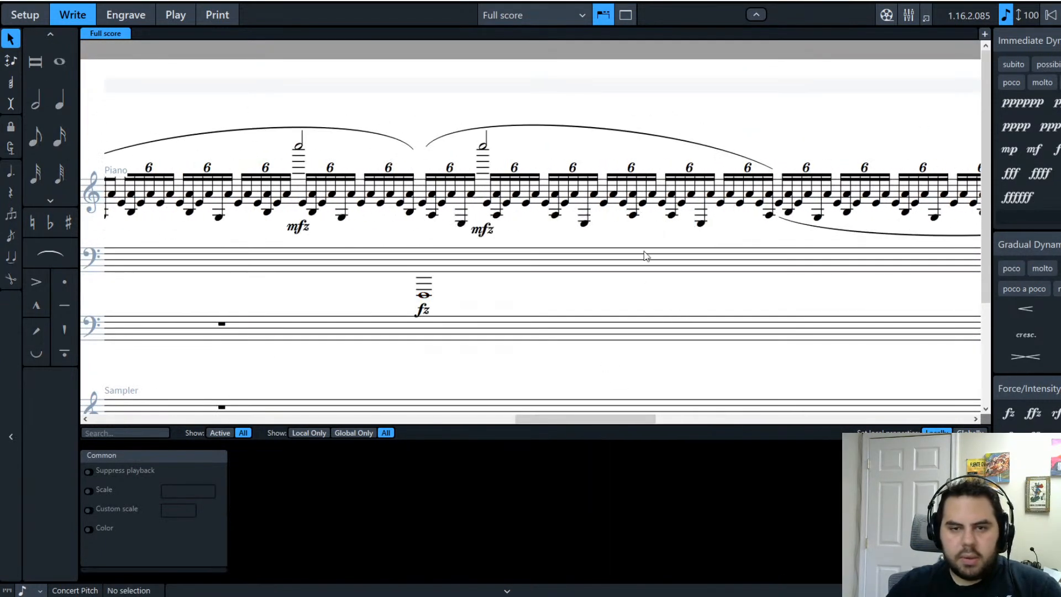
click(424, 283)
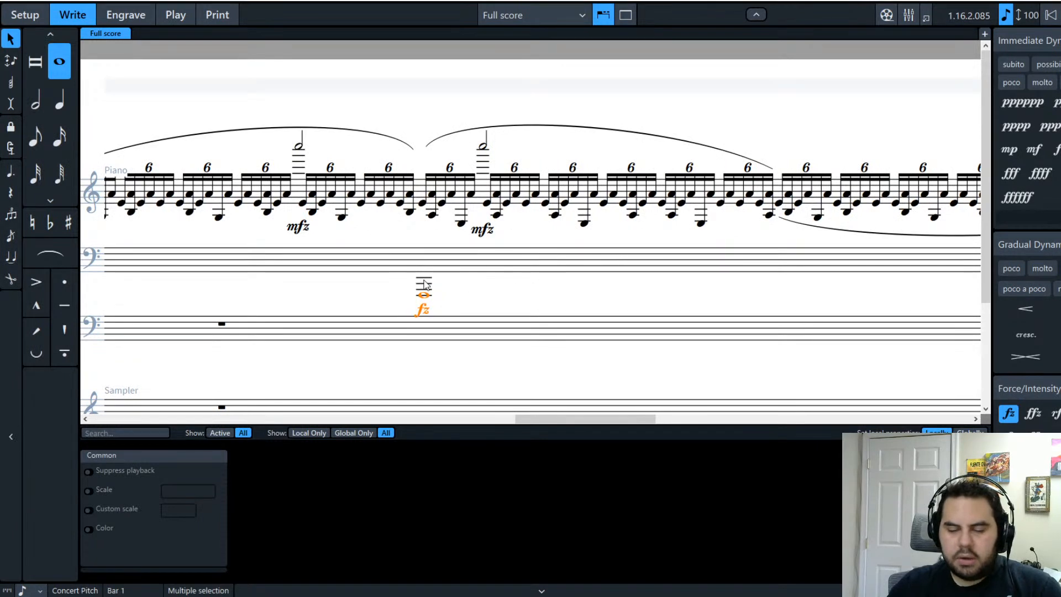
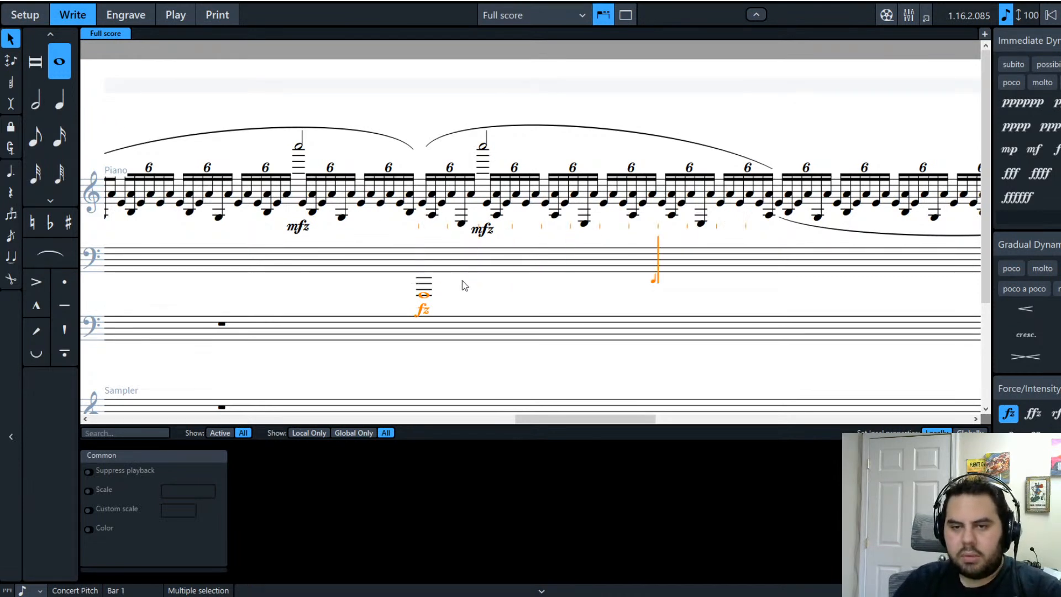
Step: Step back and select the opening bass note A1 in bar 1
key(Left)
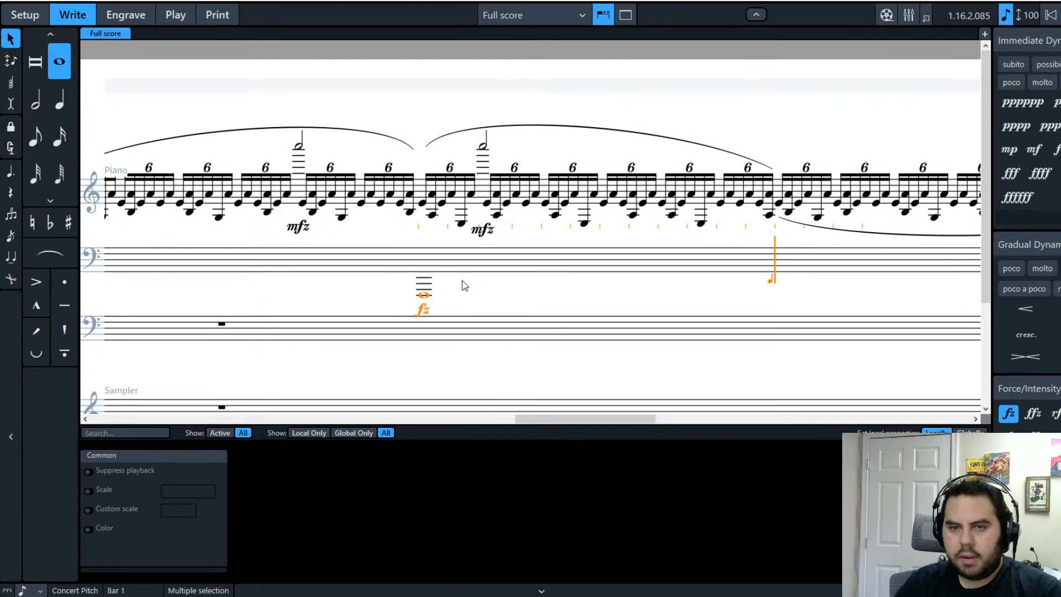
click(36, 107)
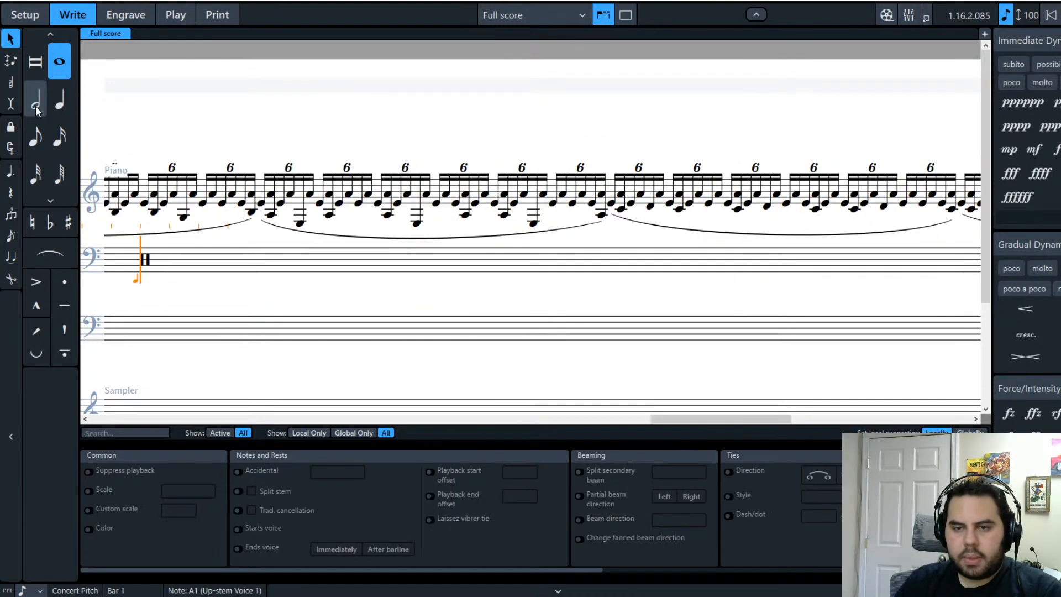
Step: Enter low whole notes B1, C2, D2 (with natural) and E2 bar by bar
key(Right)
key(Right)
key(Right)
key(Right)
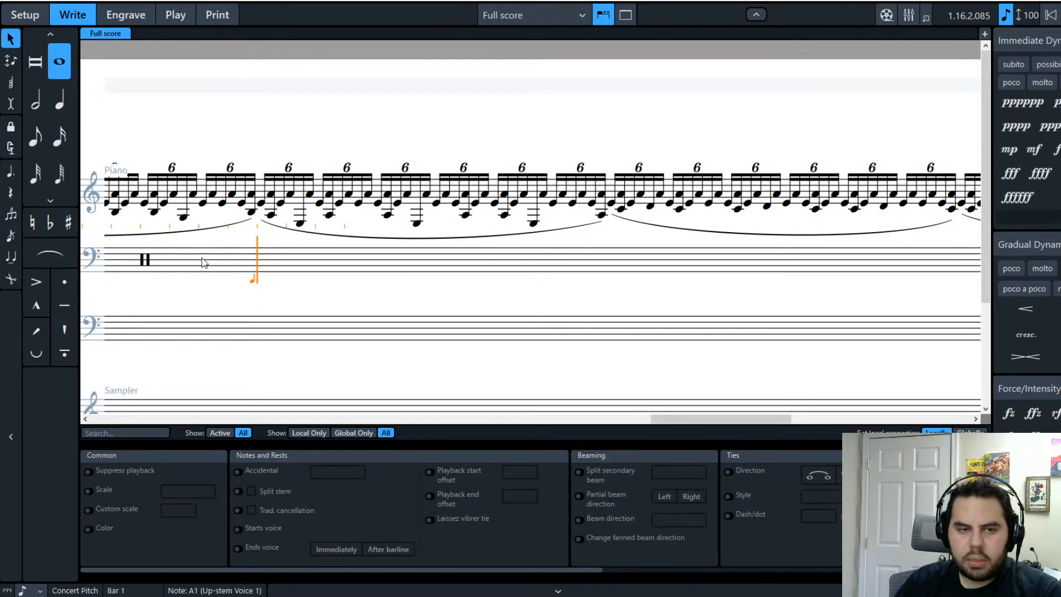
key(b)
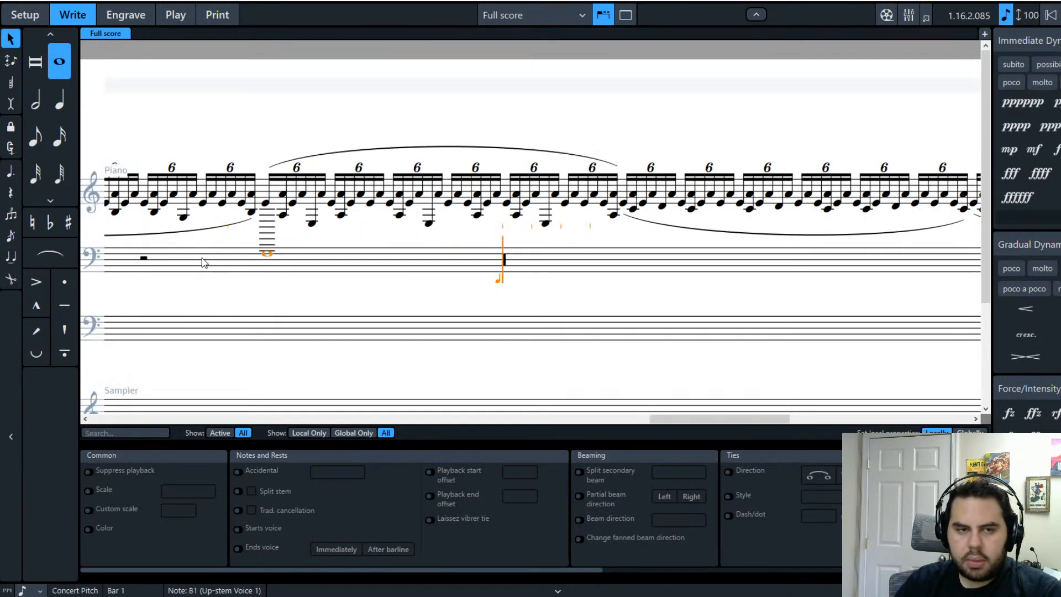
key(Right)
key(Right)
key(Right)
key(Right)
key(c)
key(Right)
key(Right)
key(Right)
key(Right)
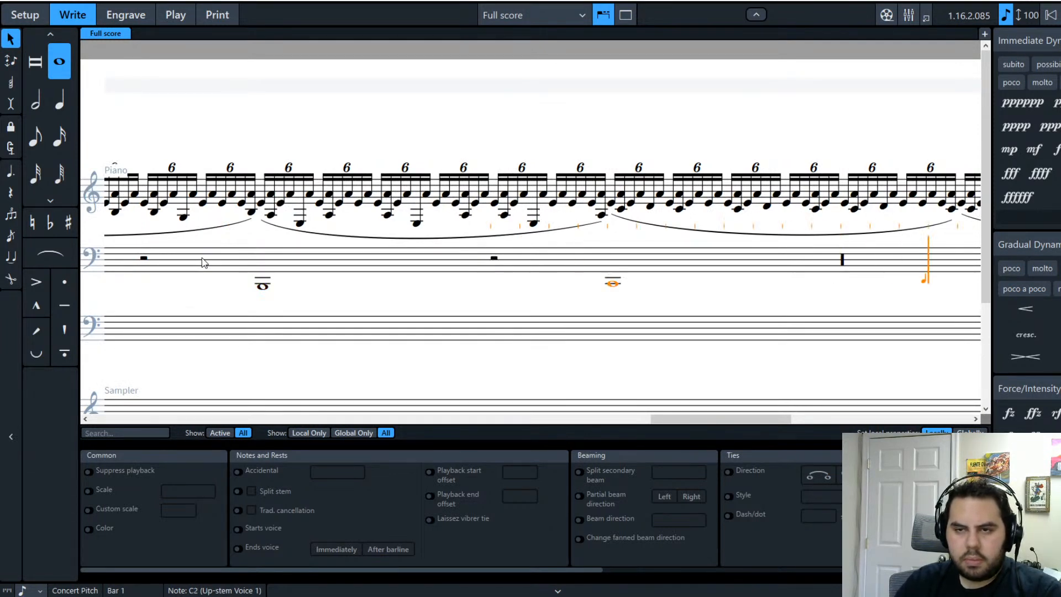
key(c)
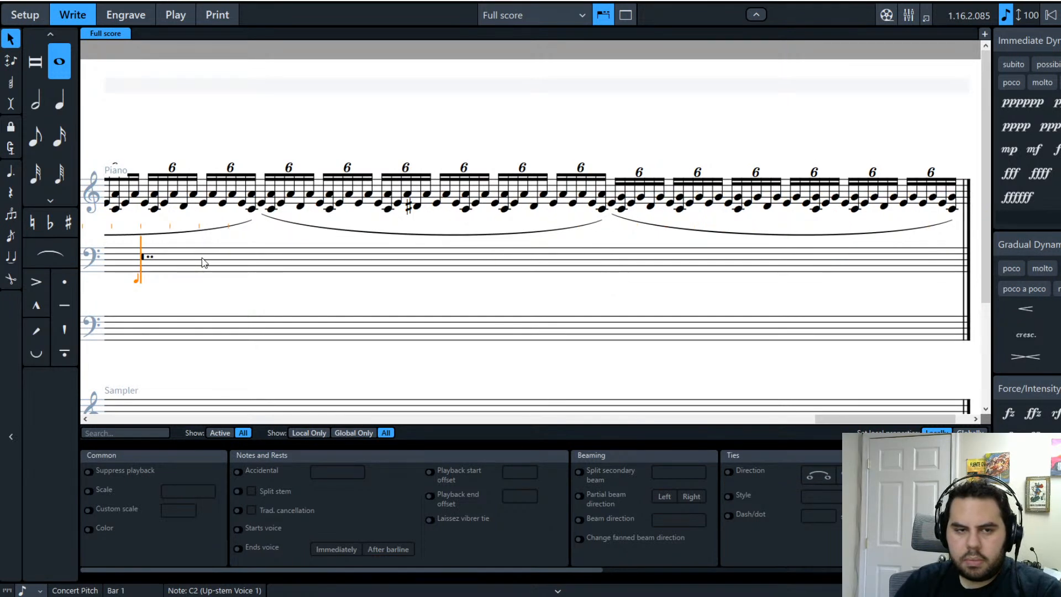
key(Right)
key(Right)
key(Right)
key(Right)
key(c)
key(Right)
key(Right)
key(Right)
key(Right)
key(0)
key(d)
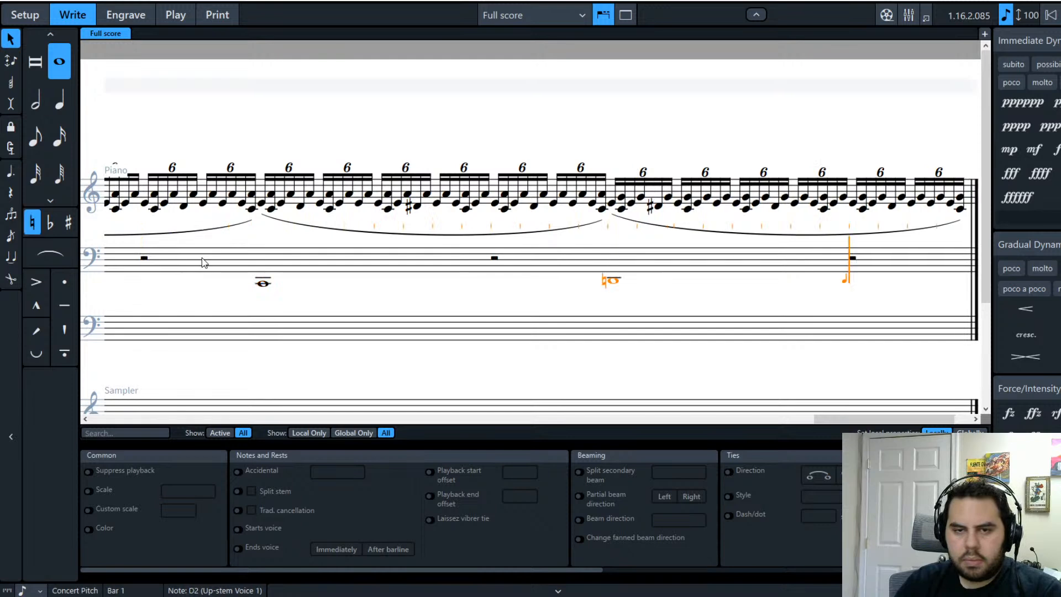
key(Right)
key(Right)
key(Right)
key(Right)
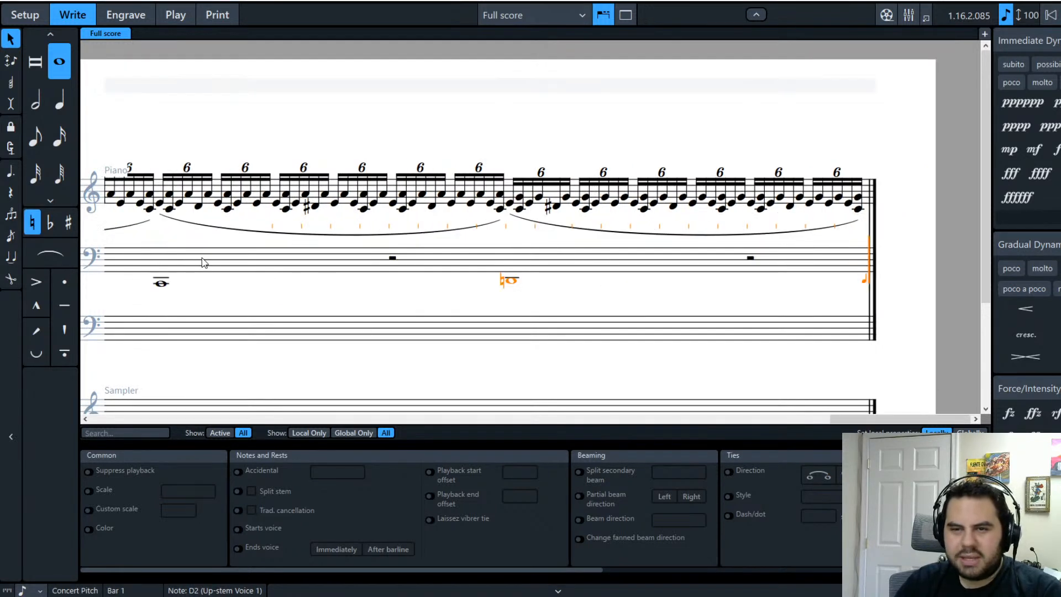
key(e)
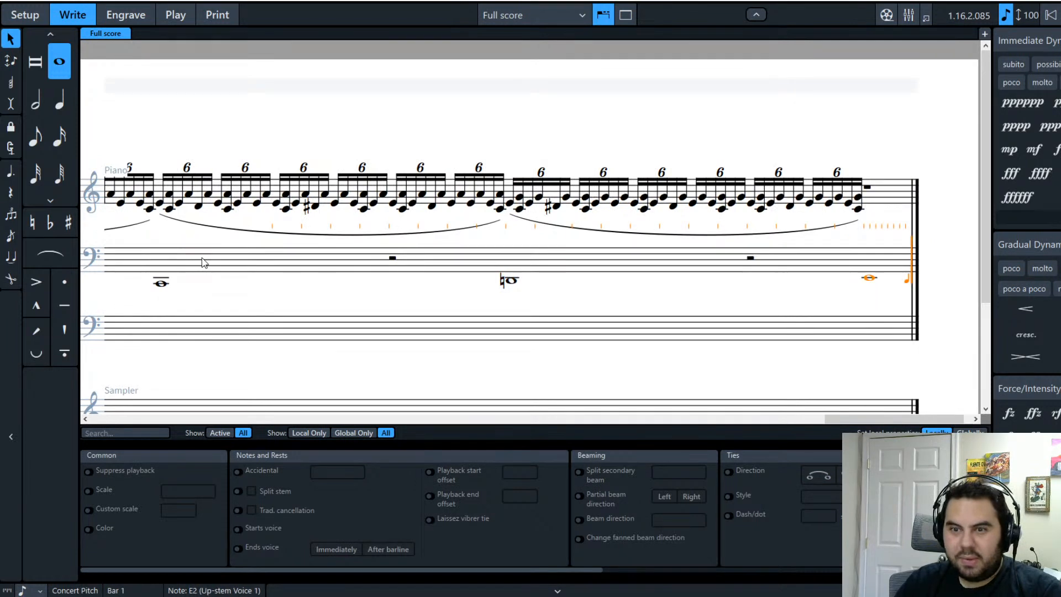
key(e)
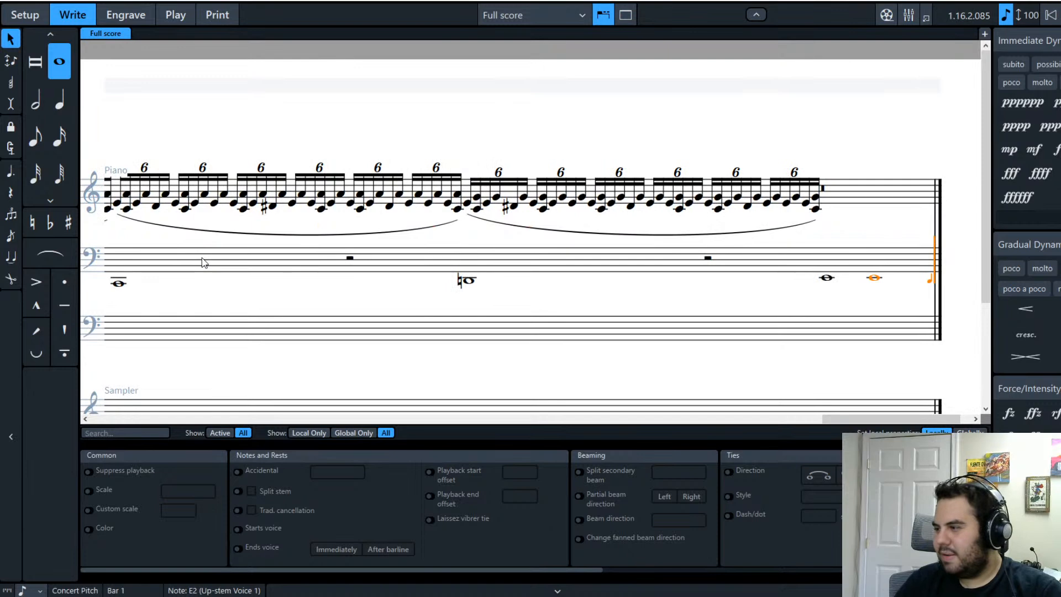
Step: Go back and re-enter whole notes C2, D2, E2 and E2, replacing the rest
key(Left)
key(Left)
key(Left)
key(Left)
key(Left)
key(Left)
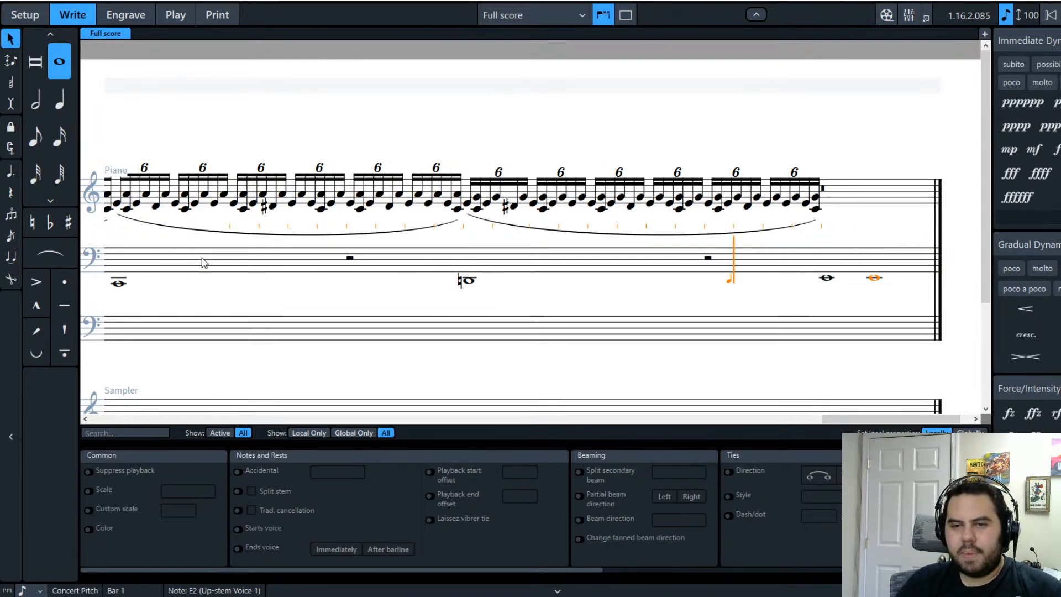
key(Left)
key(Left)
key(Left)
key(Left)
key(Left)
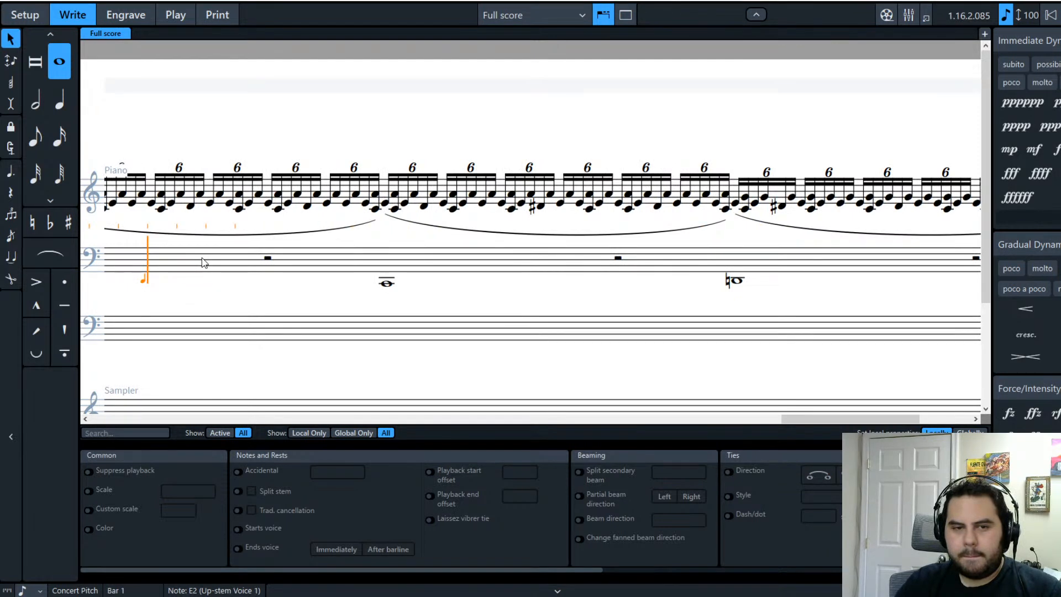
key(Left)
key(Left)
key(Left)
key(Left)
key(Left)
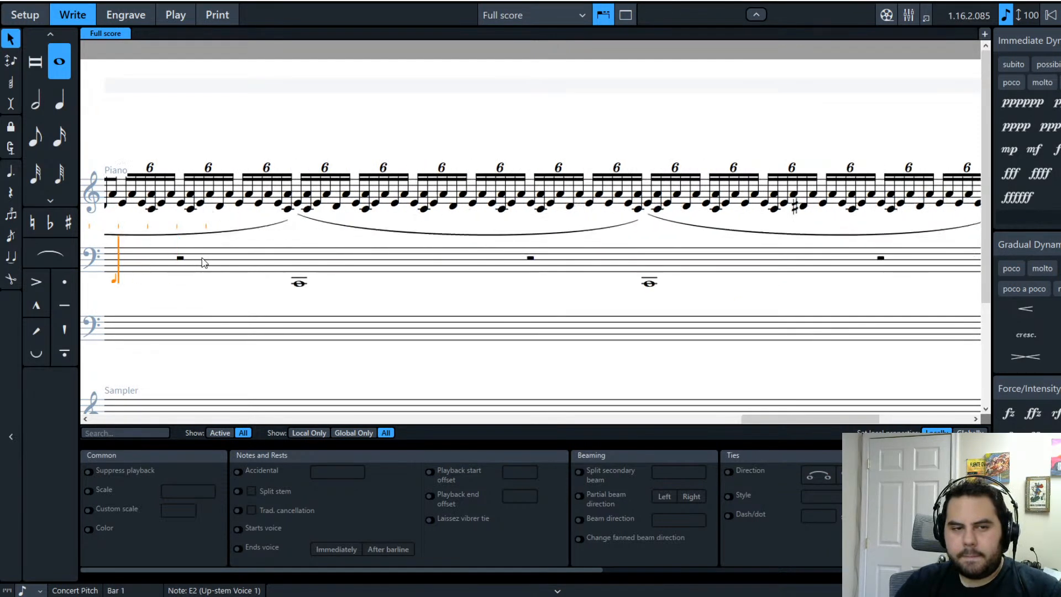
key(Right)
key(Right)
key(Right)
key(Right)
key(Right)
key(Right)
key(Right)
key(Right)
key(Right)
key(Right)
key(Right)
key(Right)
key(Right)
key(Right)
key(Right)
key(Right)
key(Right)
key(Right)
key(Right)
key(Right)
key(Left)
key(Left)
key(Left)
key(Left)
key(Left)
key(Left)
key(Left)
key(Left)
key(Left)
key(Left)
key(Left)
key(Left)
key(Left)
key(Right)
key(Right)
key(Right)
key(Right)
key(Left)
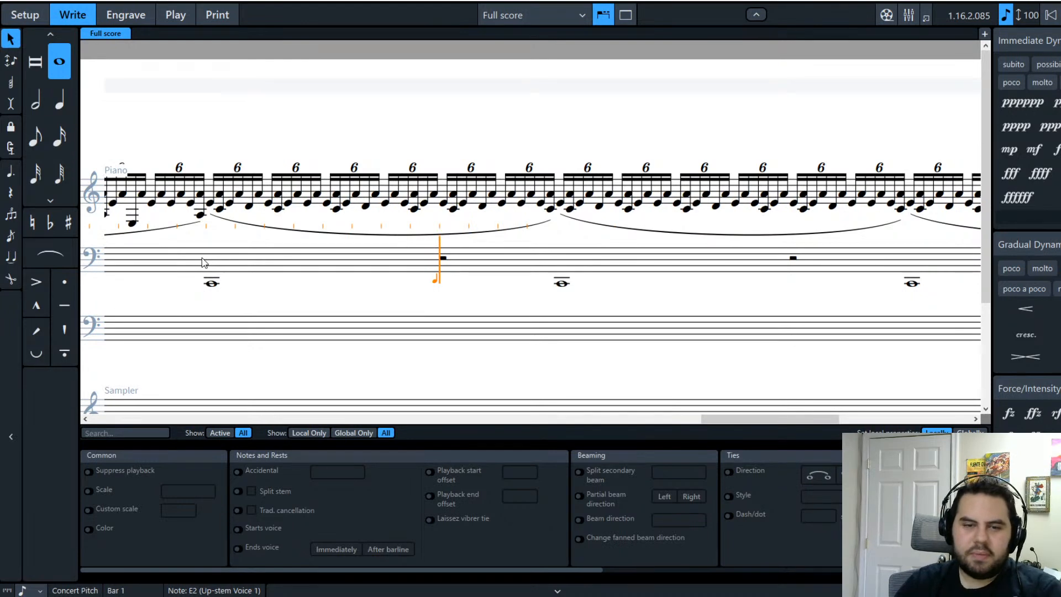
key(c)
key(c)
key(d)
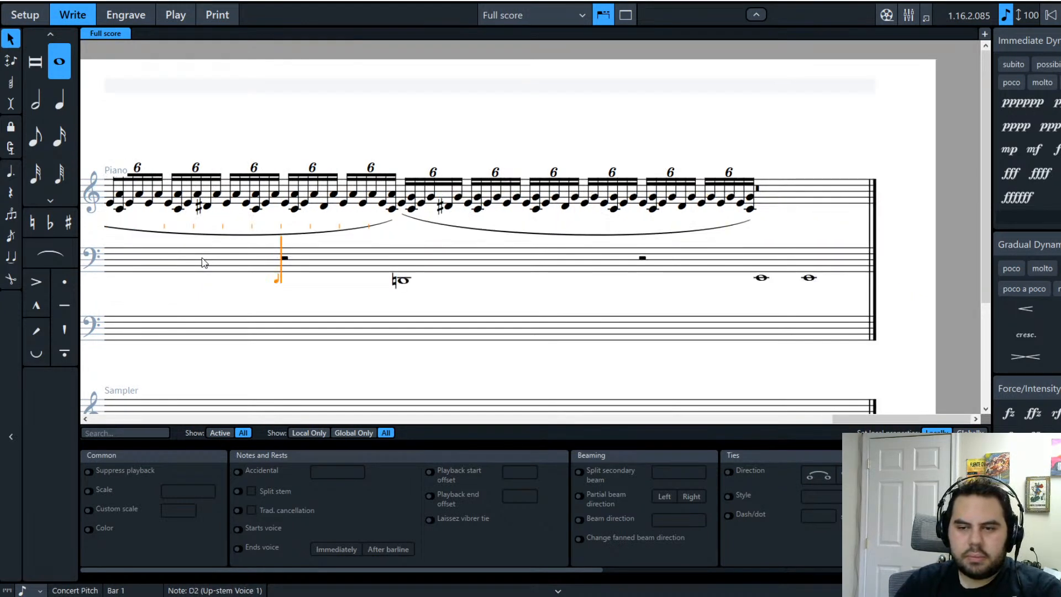
key(Right)
key(Right)
key(Right)
key(Right)
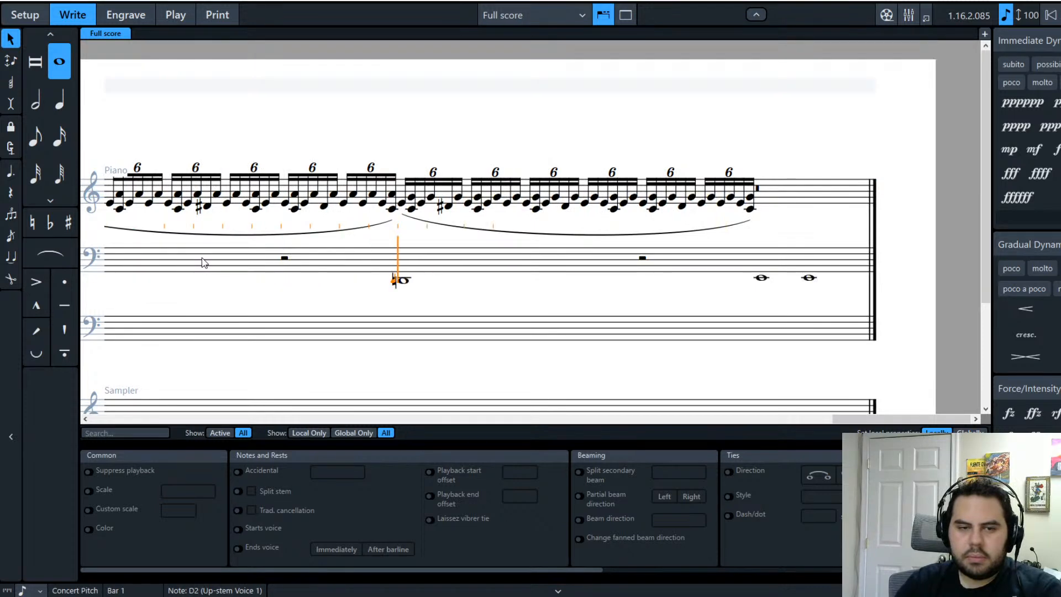
key(e)
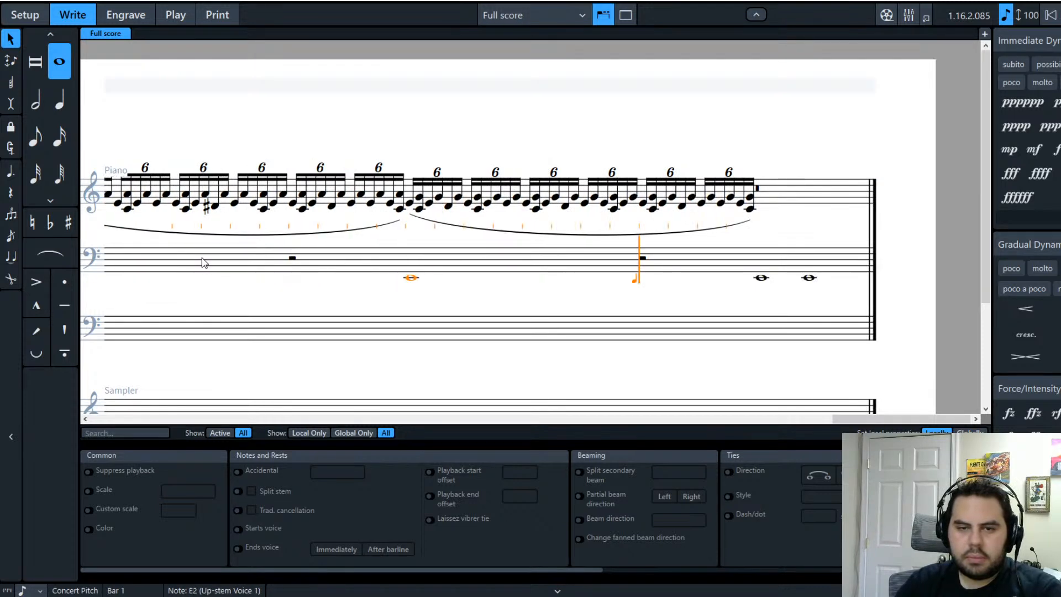
key(e)
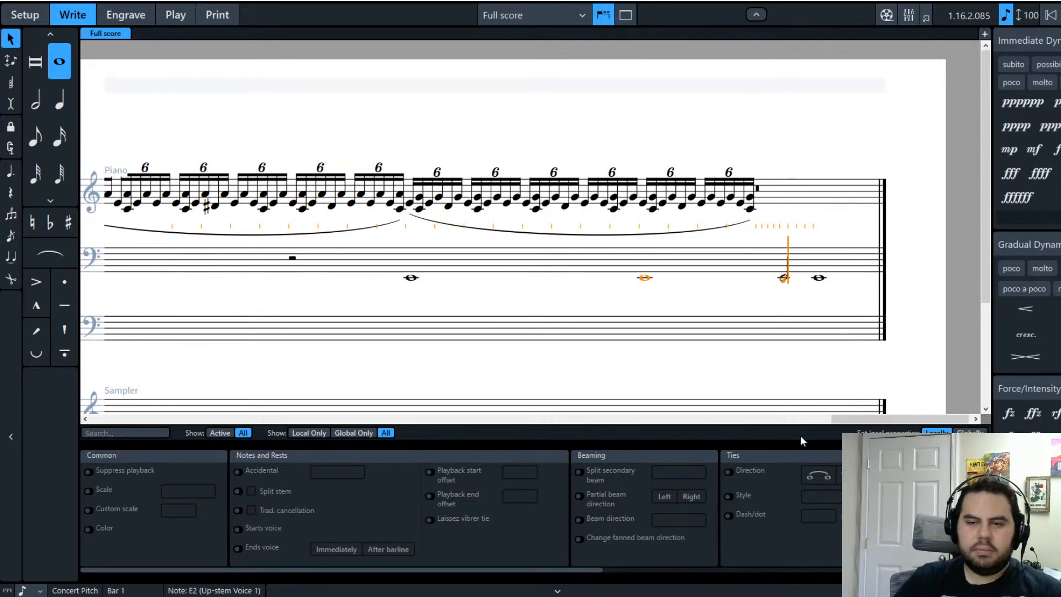
drag(857, 418, 542, 413)
Step: Delete both fz dynamics under the low whole notes
click(668, 310)
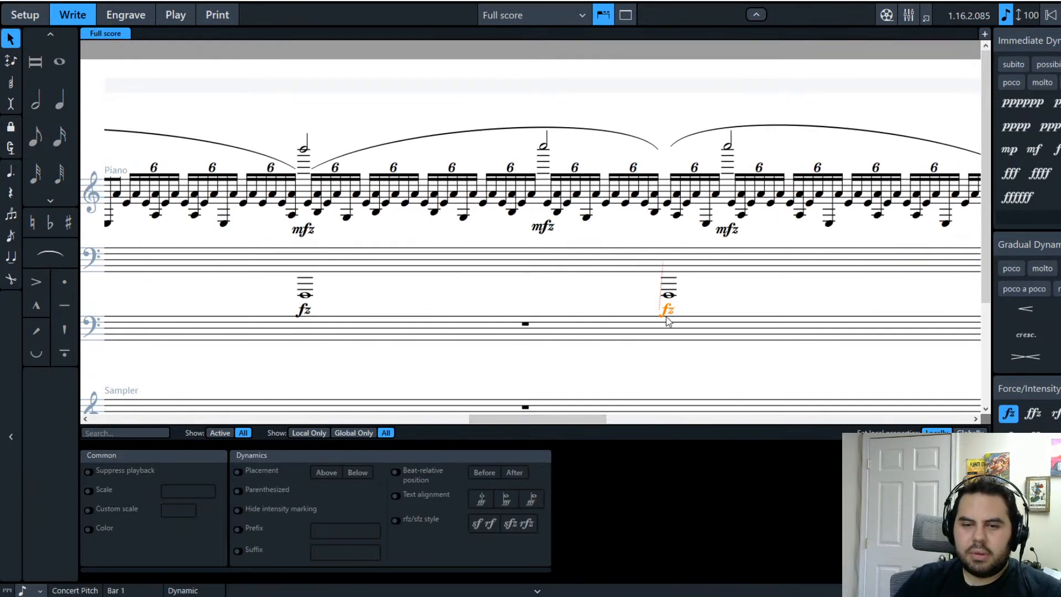
ctrl+click(304, 312)
key(Delete)
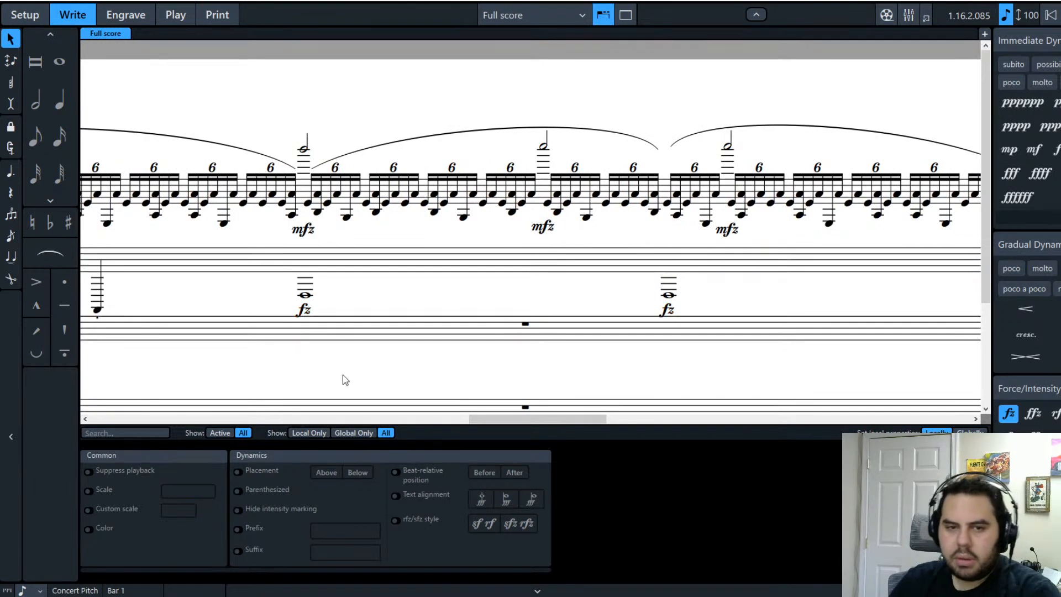
Step: Delete the two mfz dynamics under the high half notes
click(547, 226)
ctrl+click(728, 230)
drag(521, 419, 202, 450)
key(Delete)
Step: Accent the low A0 whole note and the high half note above it
click(583, 309)
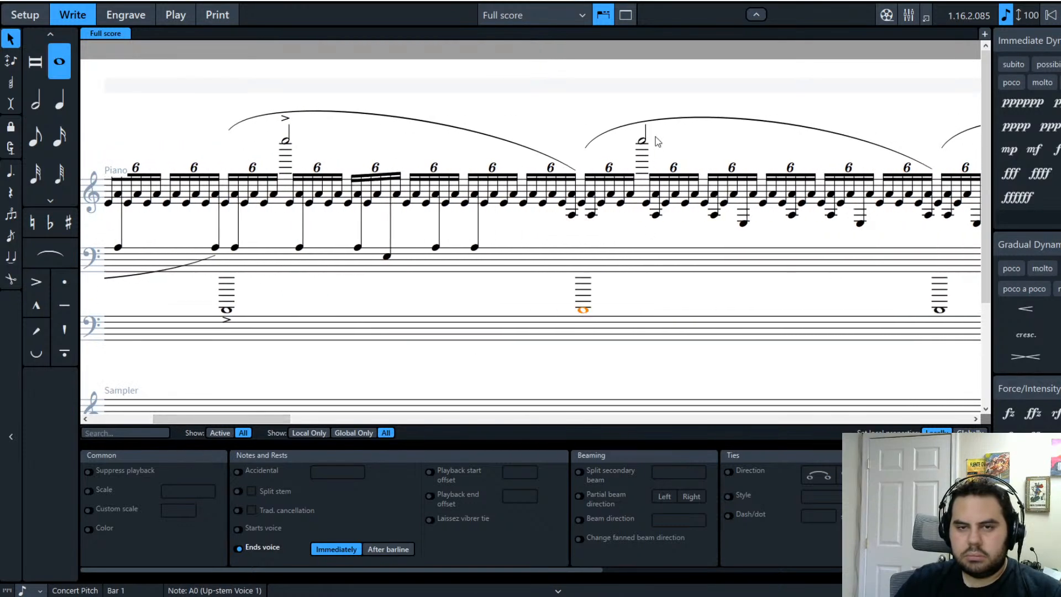
ctrl+click(643, 141)
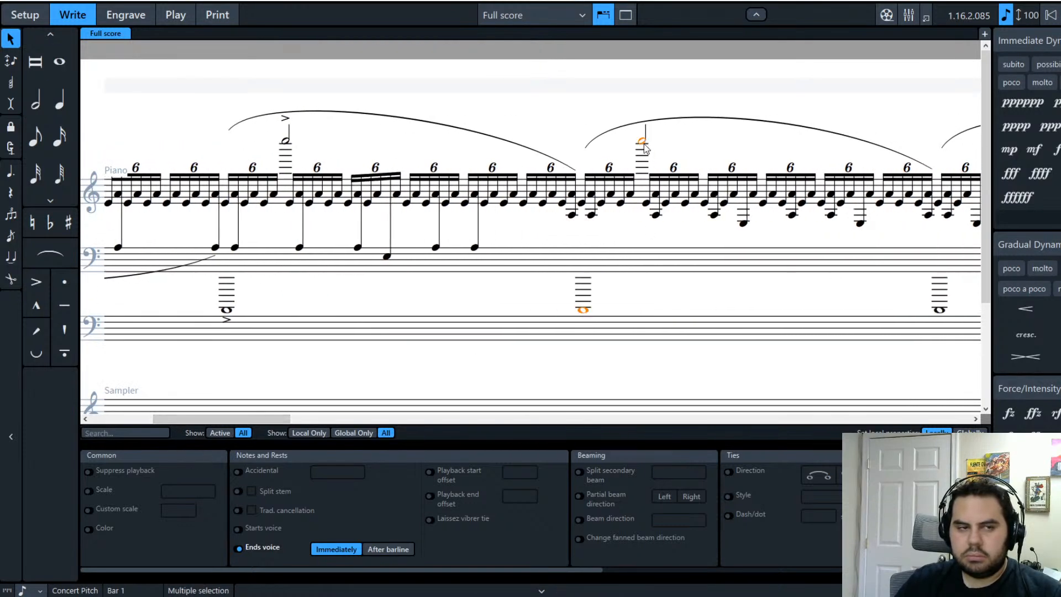
click(37, 283)
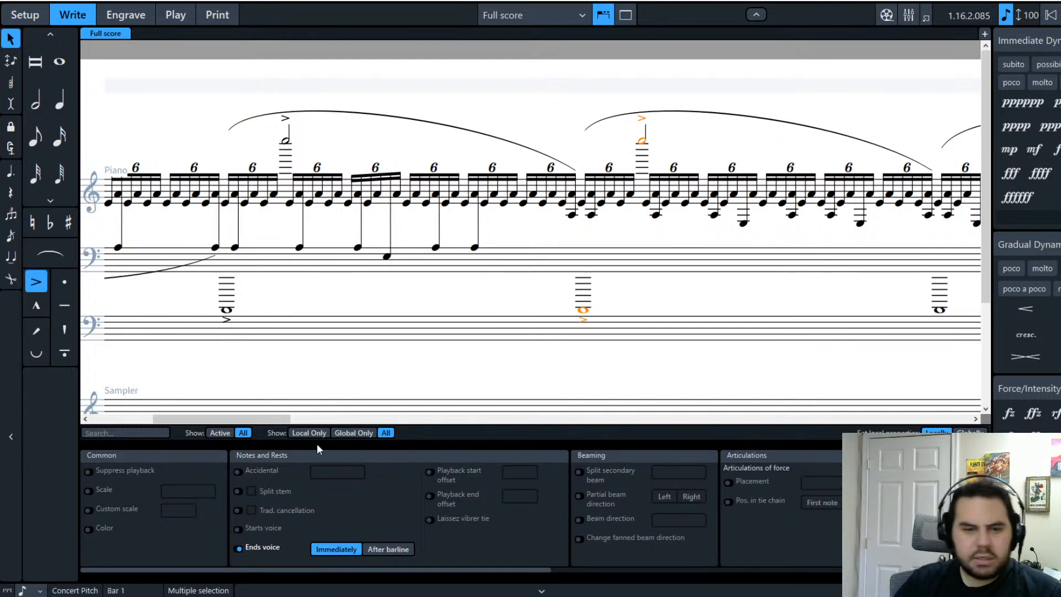
scroll(214, 419, left, 3)
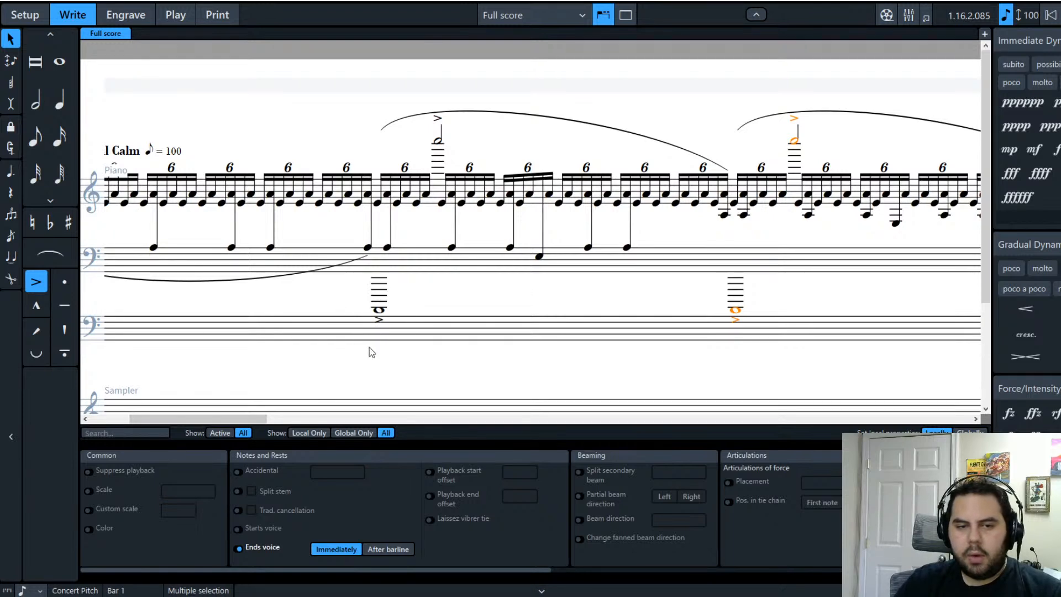
scroll(206, 422, left, 3)
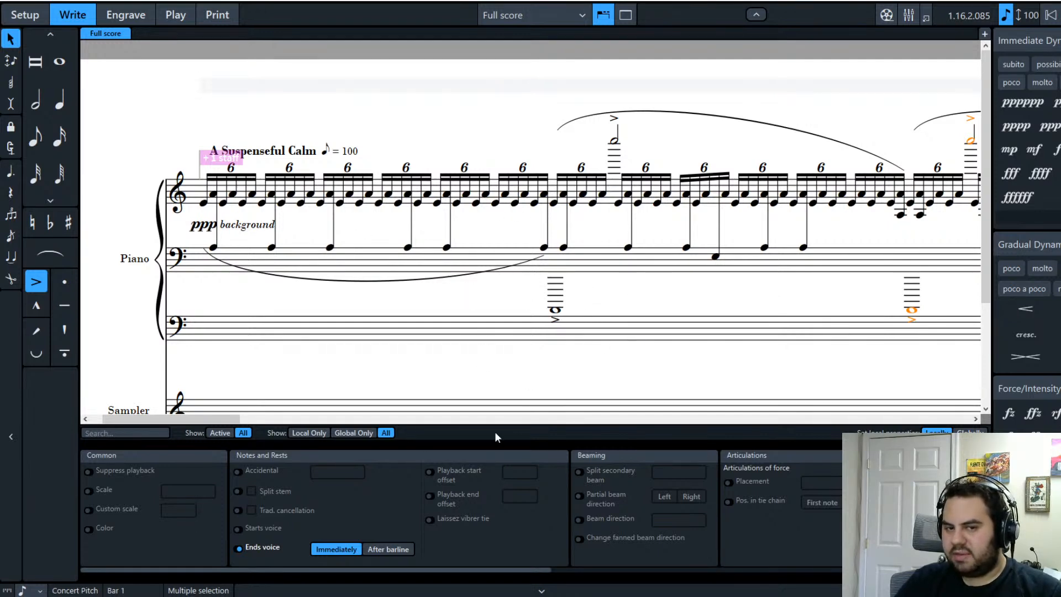
drag(212, 420, 286, 433)
drag(315, 435, 322, 436)
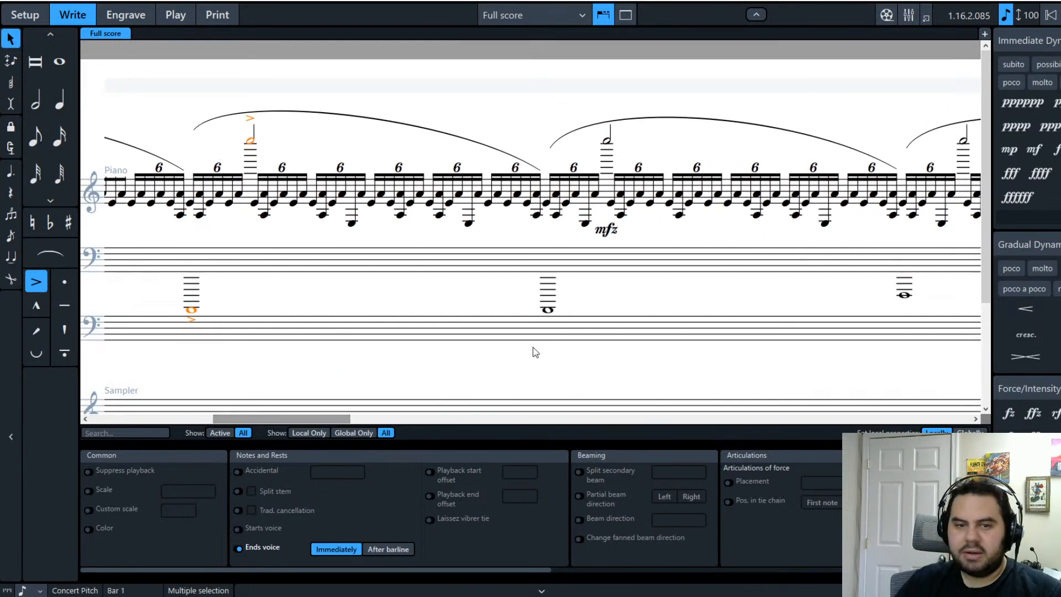
Step: Accent two more low whole notes including F1, removing the stray tenuto marks
click(550, 312)
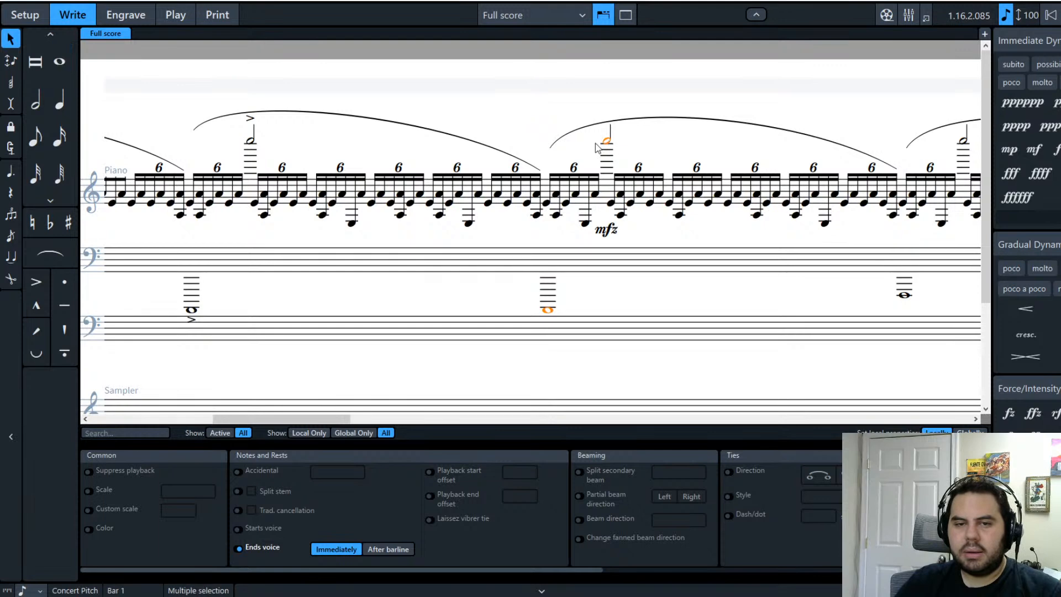
drag(321, 423, 408, 423)
click(335, 295)
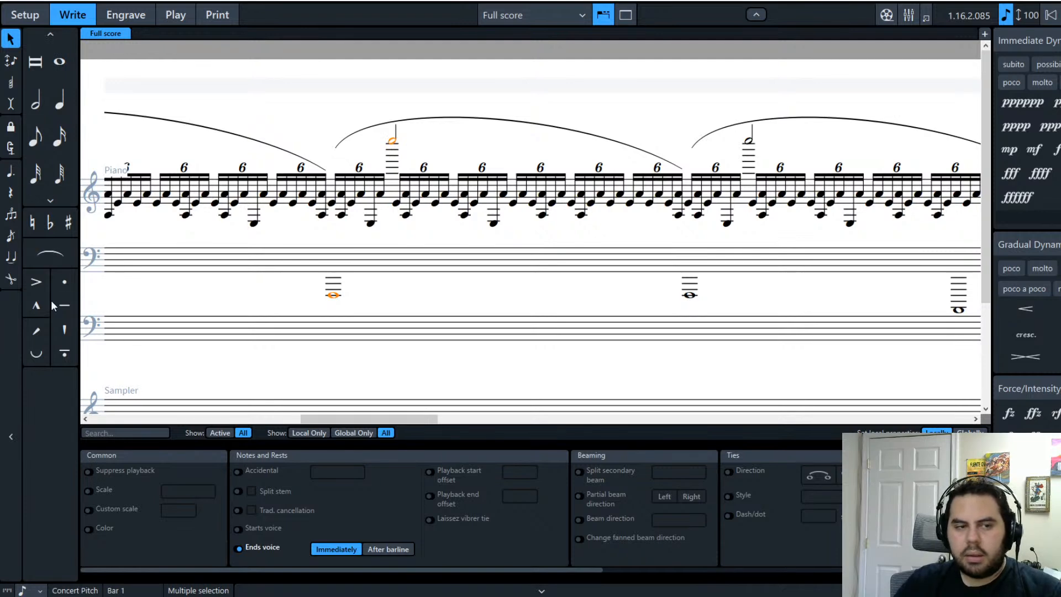
click(65, 305)
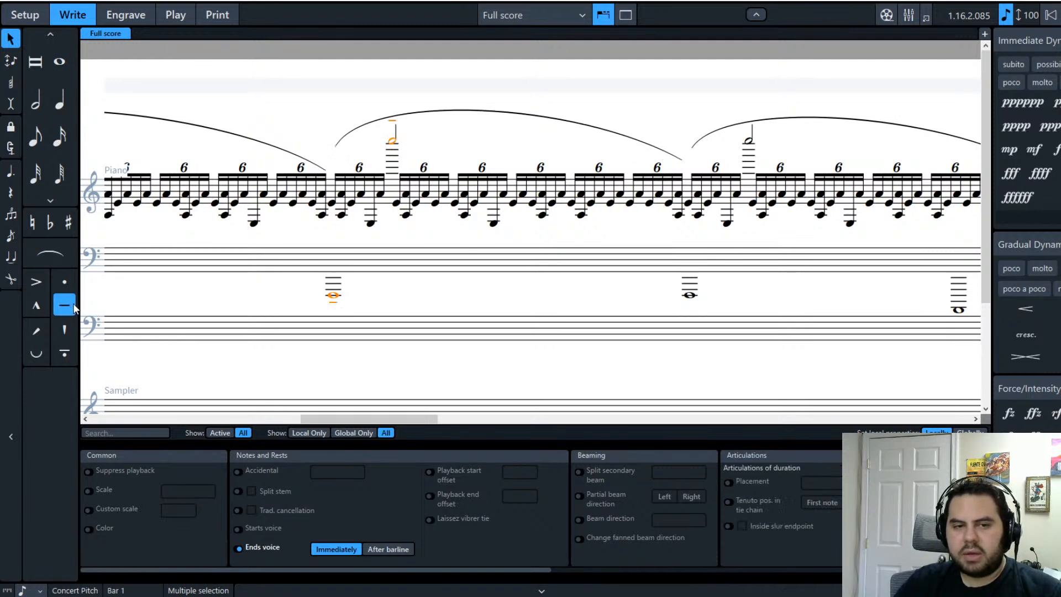
click(42, 283)
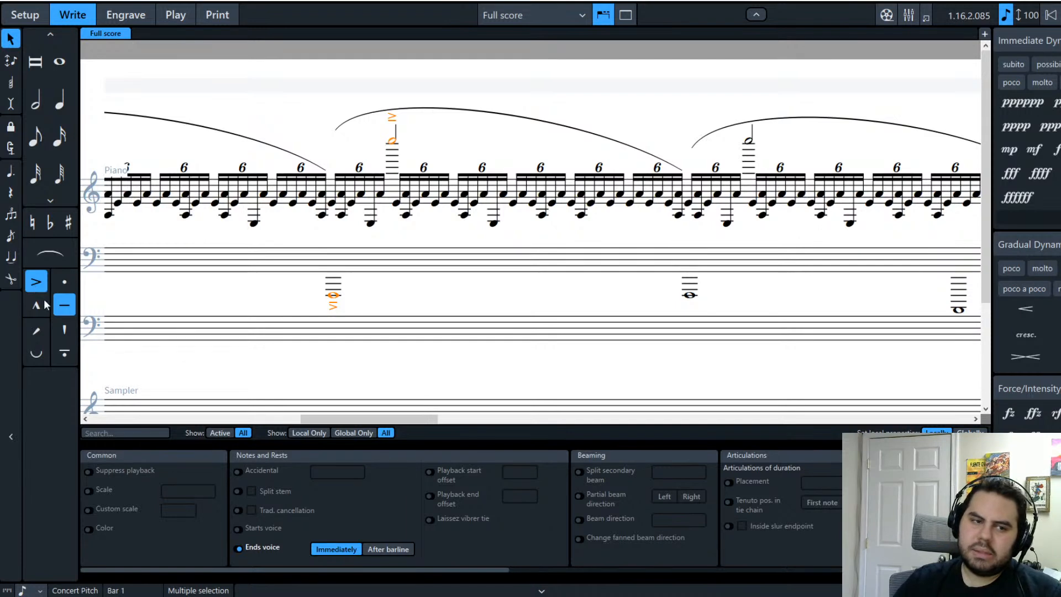
click(63, 311)
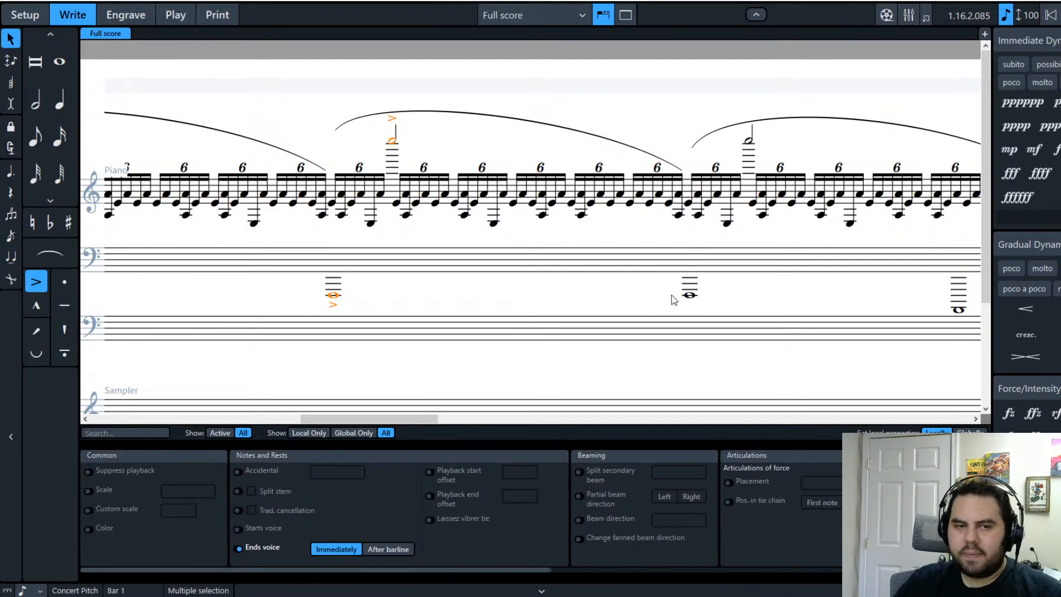
click(615, 292)
Step: Accent the remaining low whole notes and their high half notes in later bars
click(690, 295)
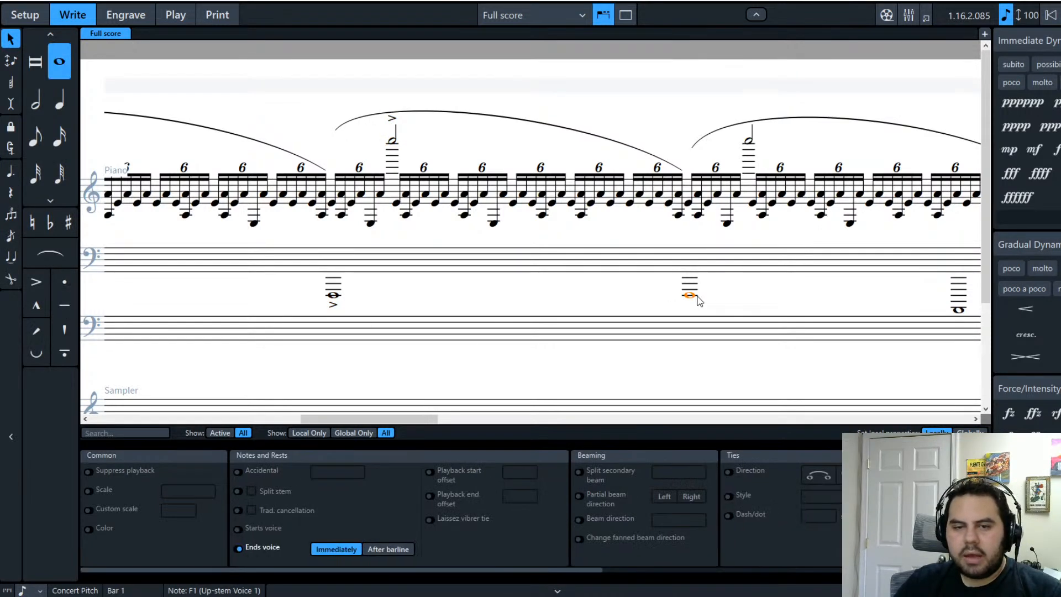
click(31, 283)
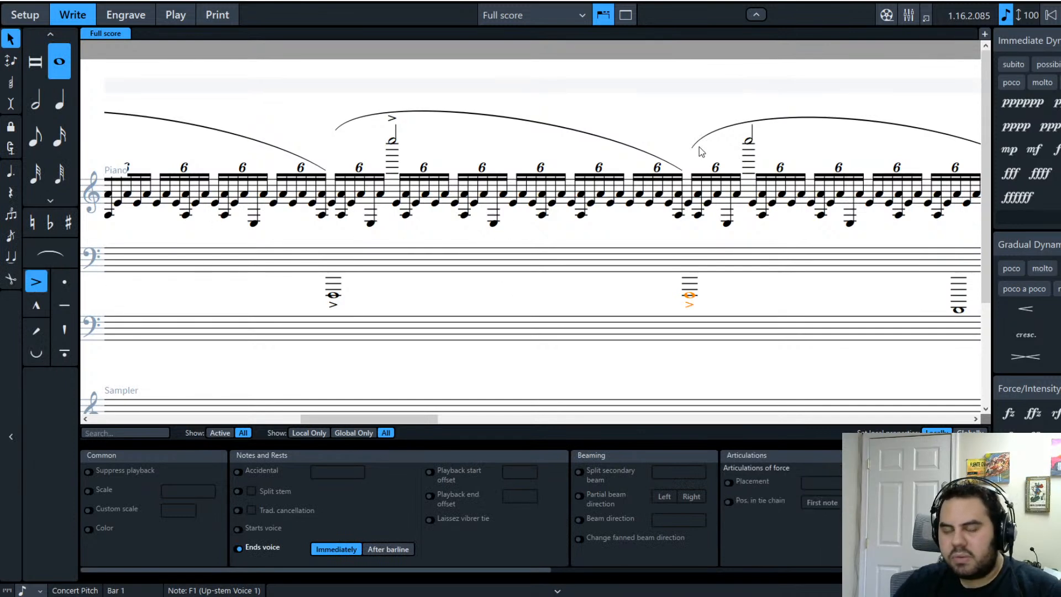
click(749, 143)
click(41, 281)
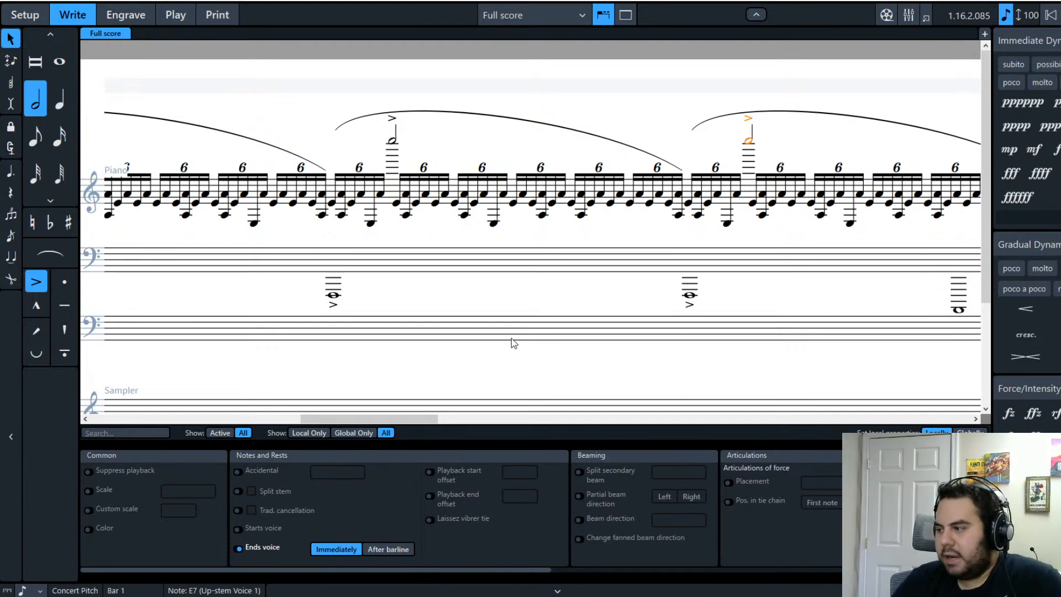
drag(340, 418, 400, 419)
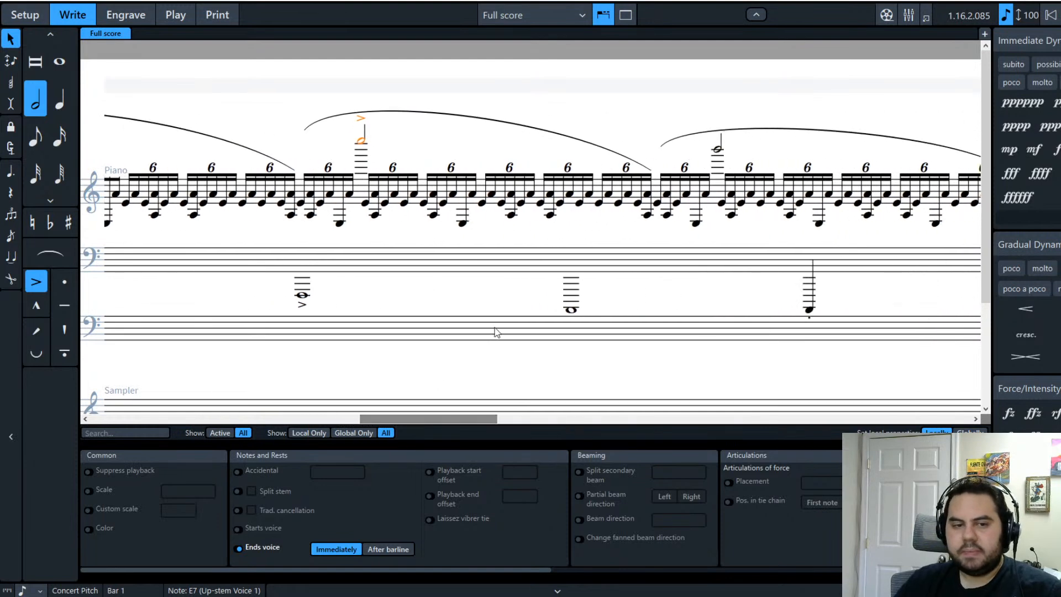
click(571, 310)
shift+click(718, 150)
shift+click(809, 310)
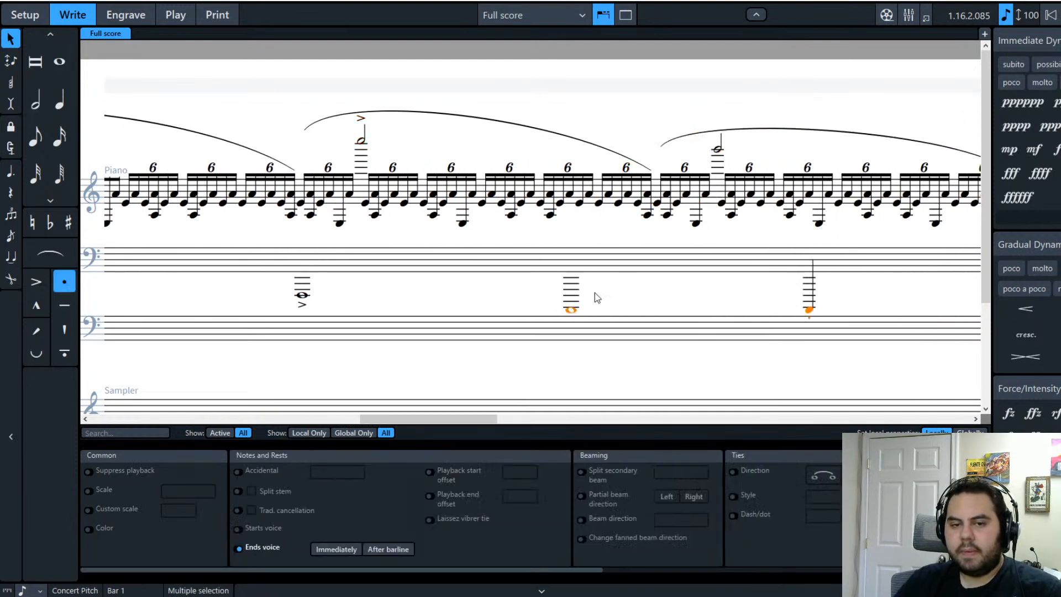
click(571, 310)
ctrl+click(718, 150)
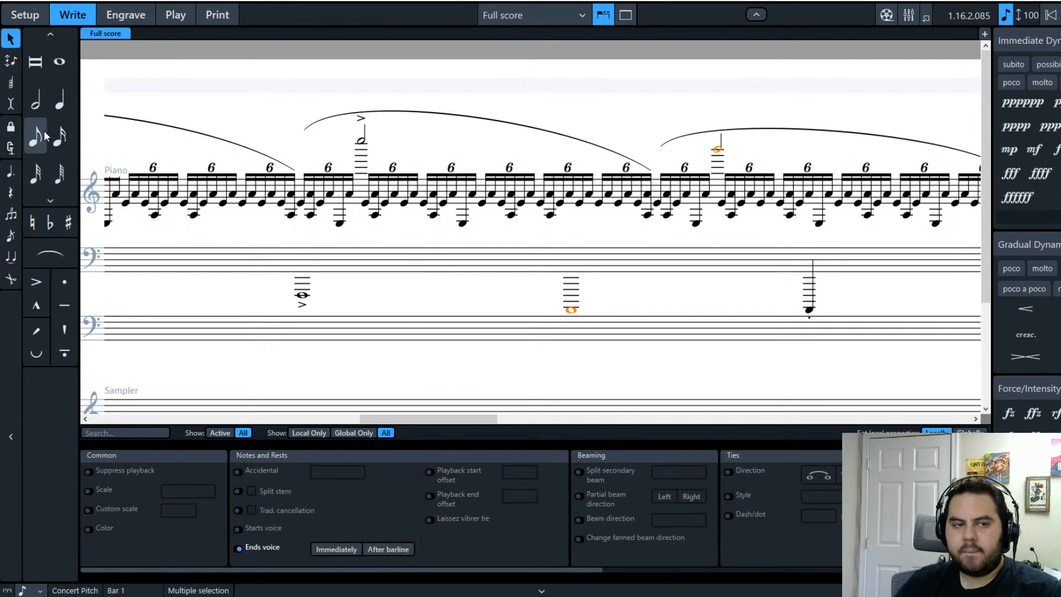
click(36, 282)
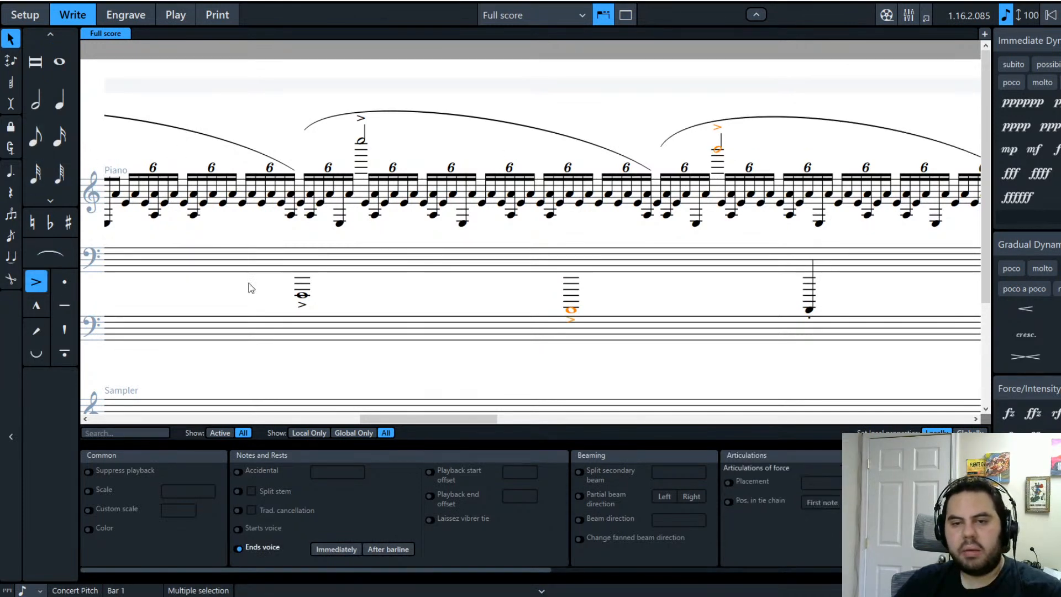
drag(431, 423, 199, 419)
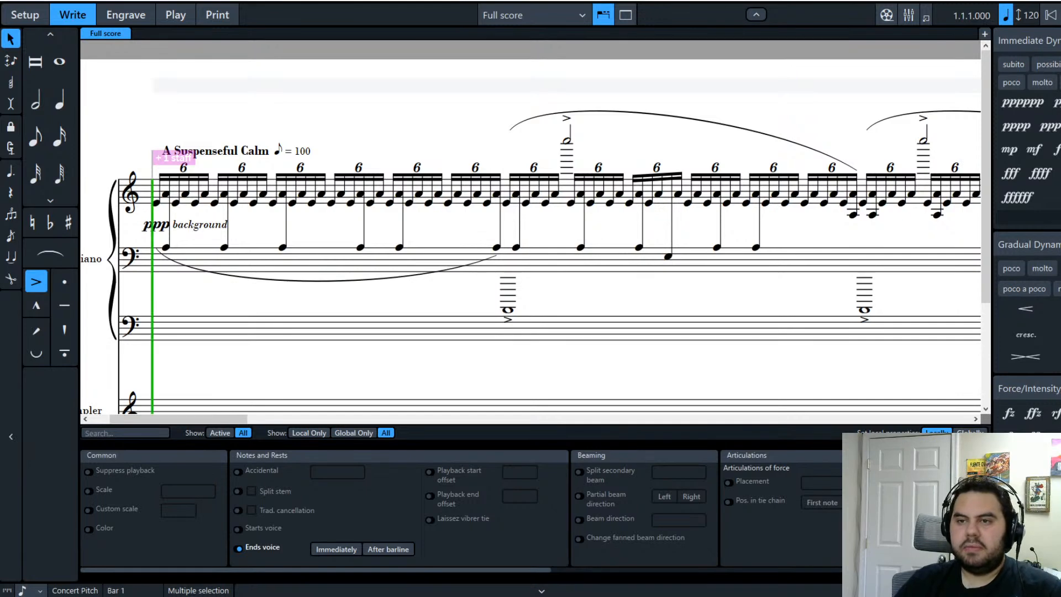
Step: Play the piano score from the start to hear the sextuplets and accented notes
key(space)
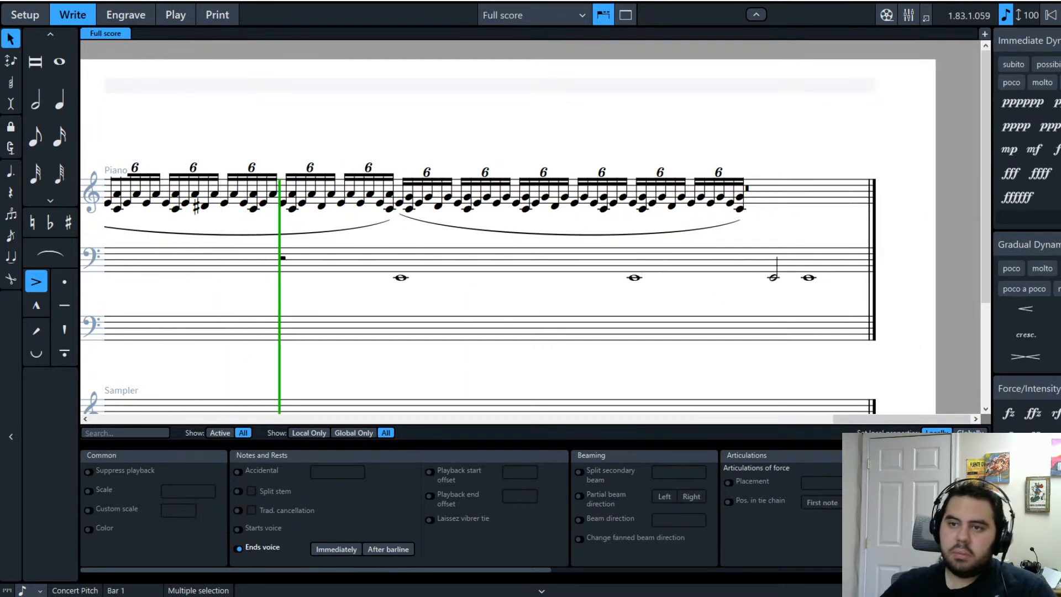
click(635, 278)
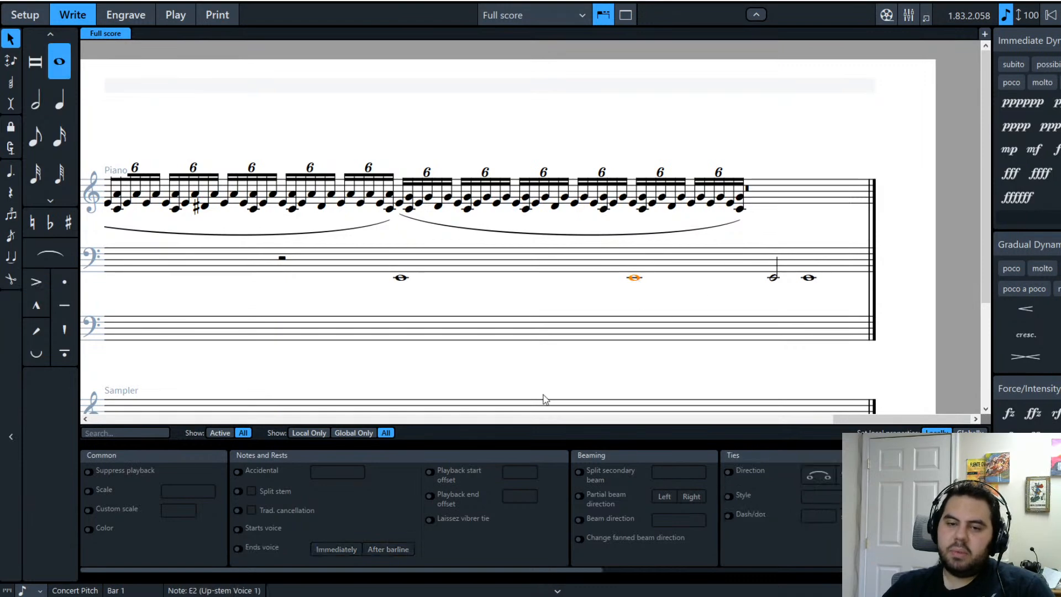
drag(863, 420, 182, 415)
shift+click(274, 313)
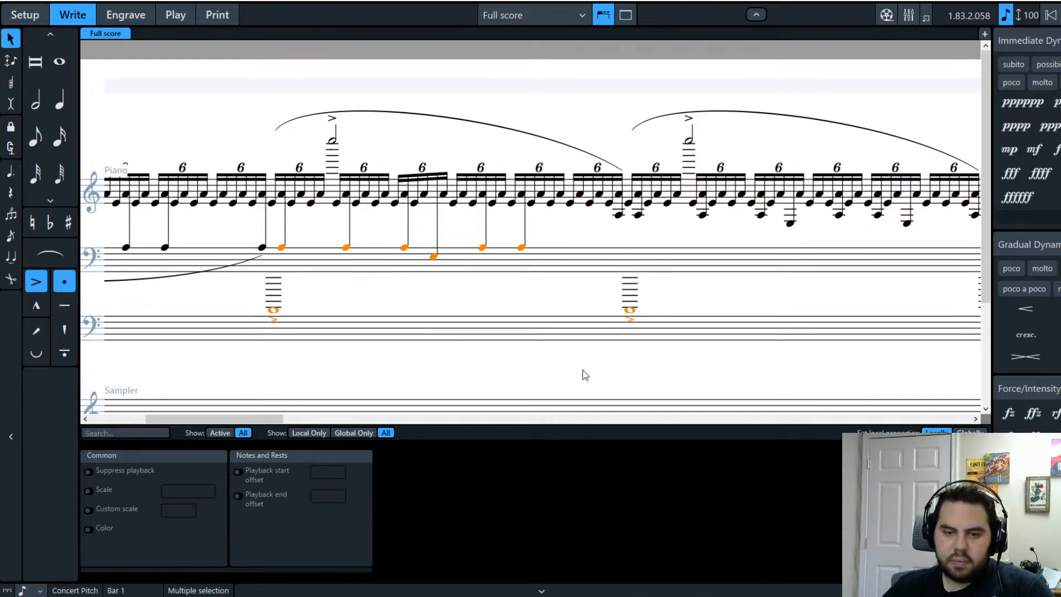
key(4)
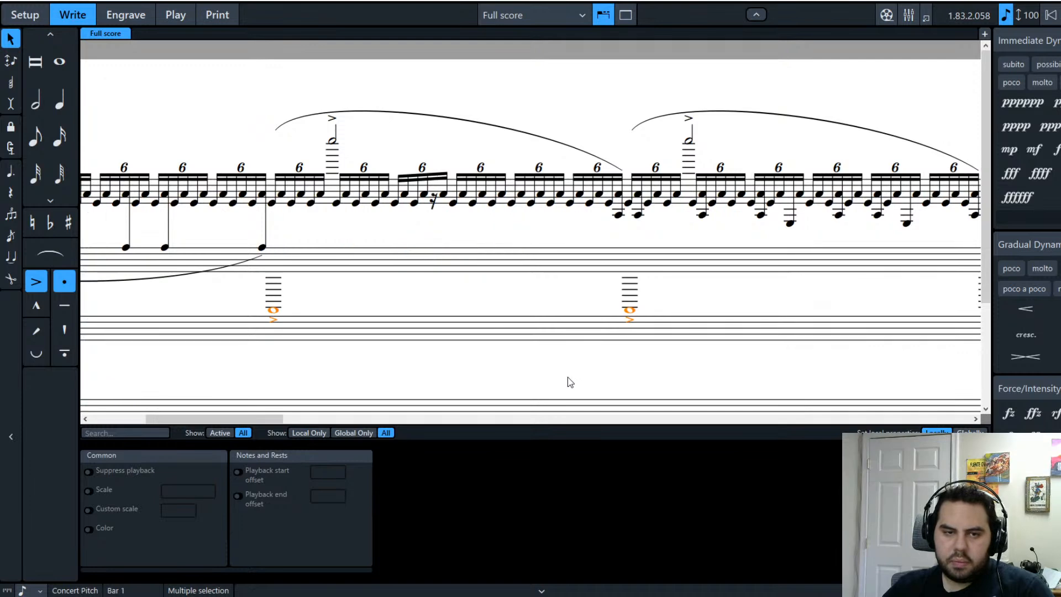
key(ctrl+z)
key(ctrl+z)
drag(504, 424, 132, 473)
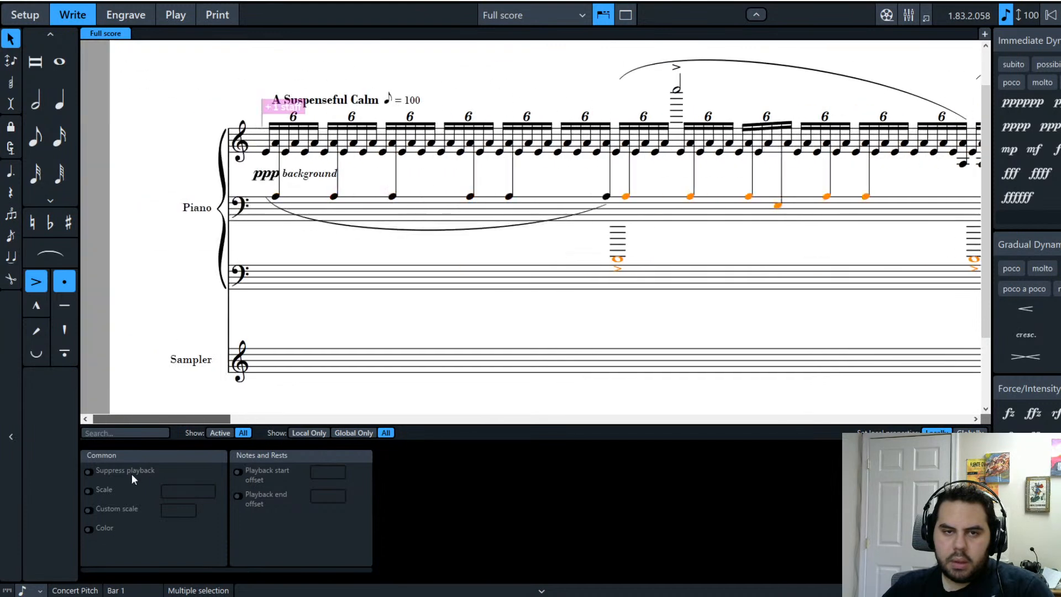
Step: Select the full run of cross-staff bass notes in the opening bar
click(778, 248)
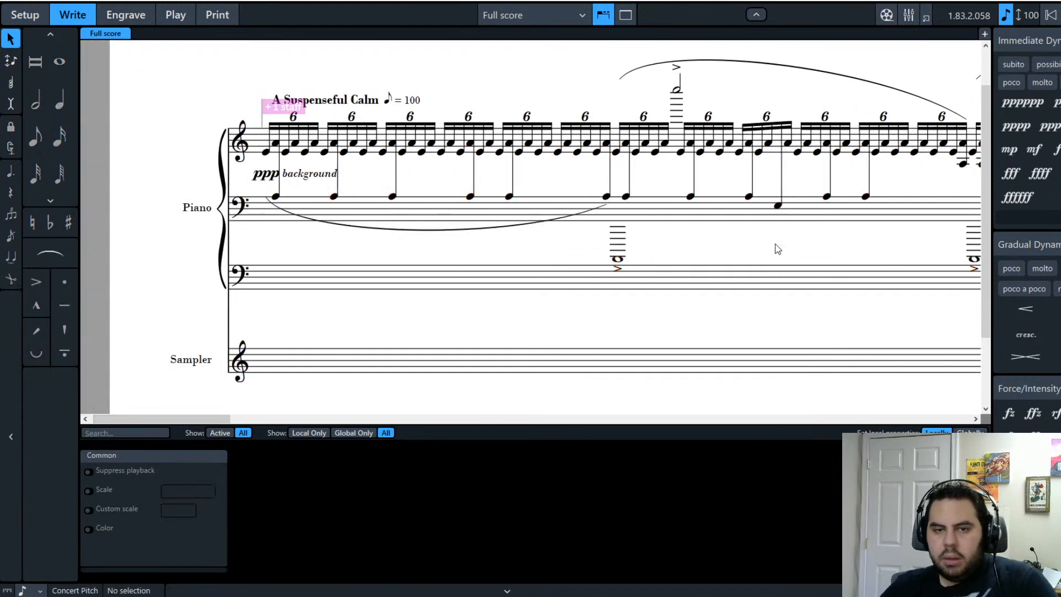
click(866, 196)
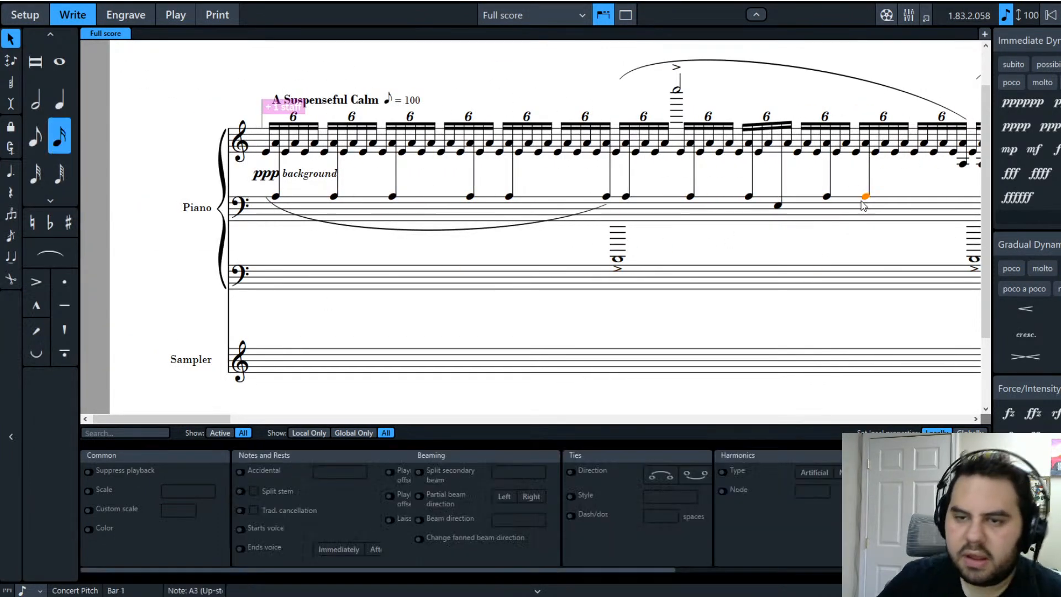
shift+click(606, 197)
click(485, 275)
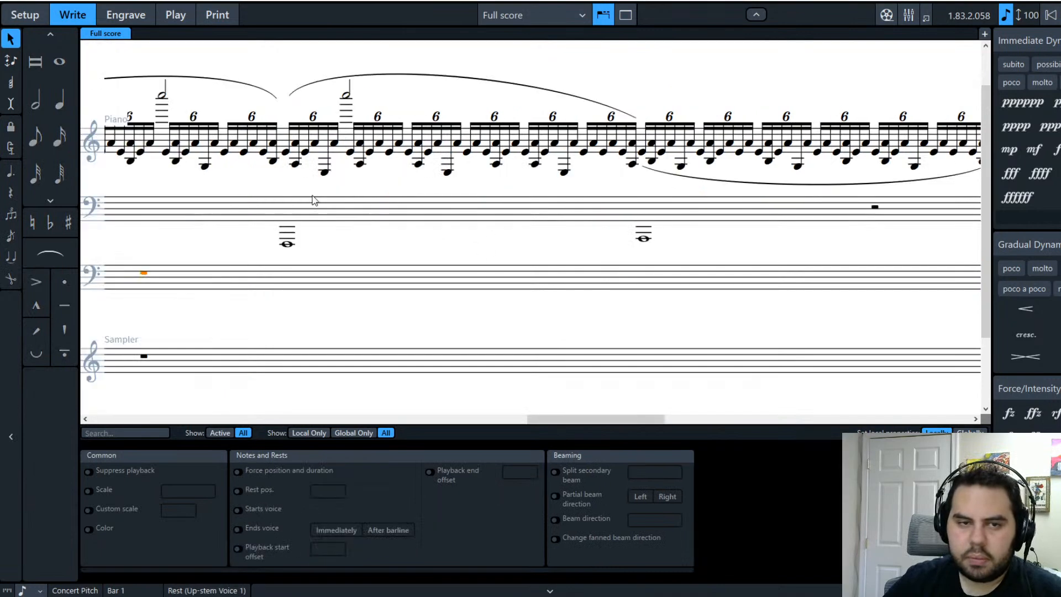
drag(620, 420, 188, 408)
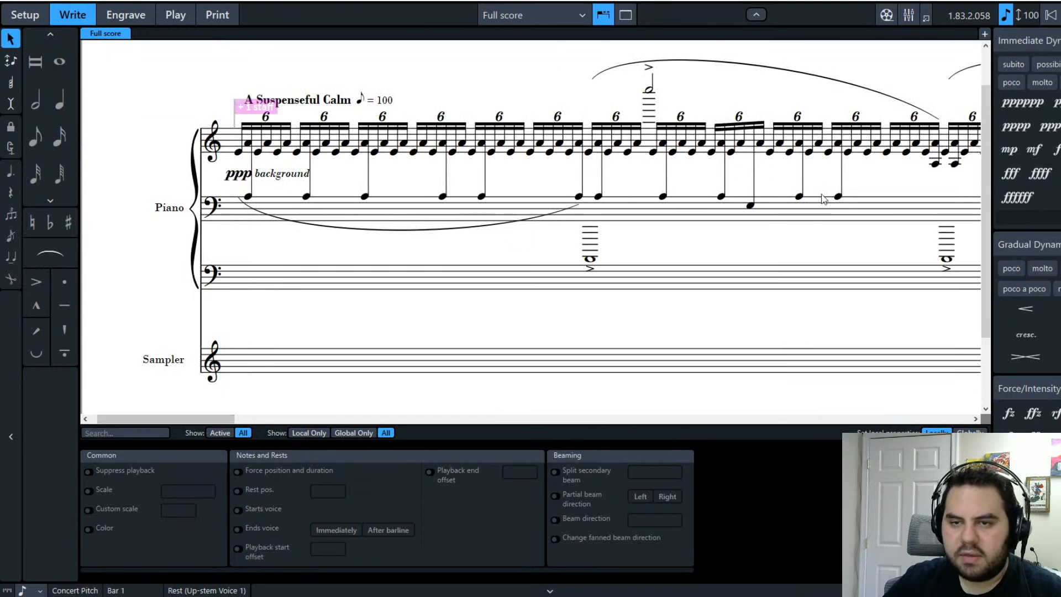
shift+click(839, 197)
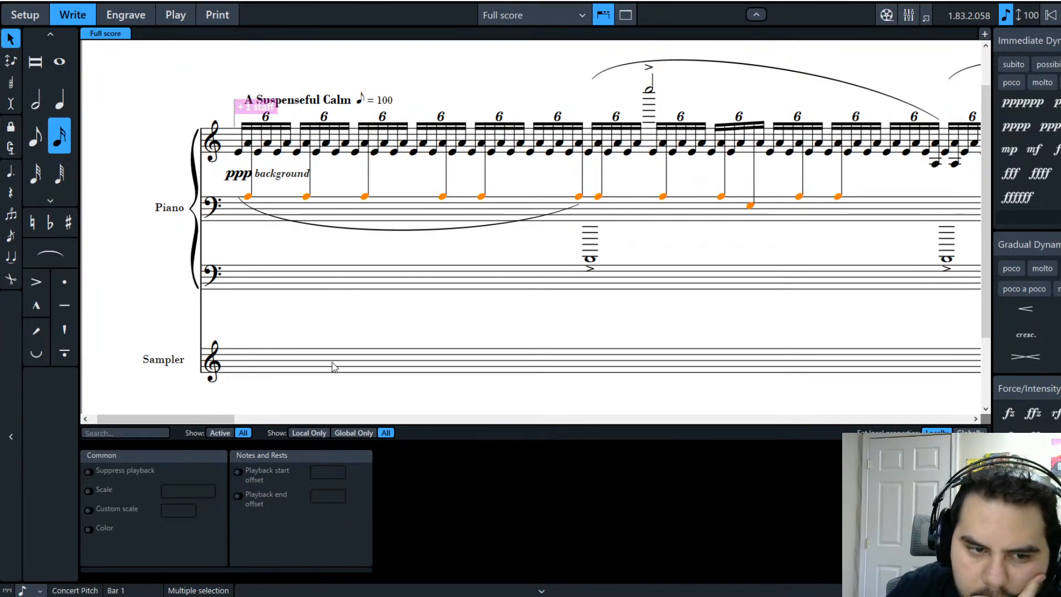
Step: Undo to return the cross-staff notes to the upper staff, then select low whole notes
key(ctrl+z)
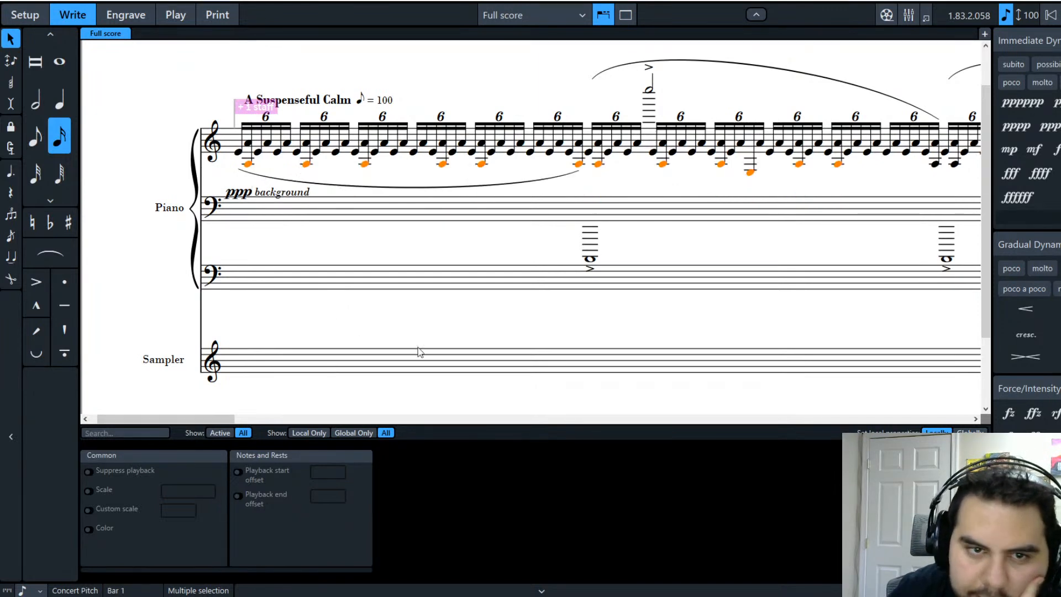
click(499, 325)
click(588, 210)
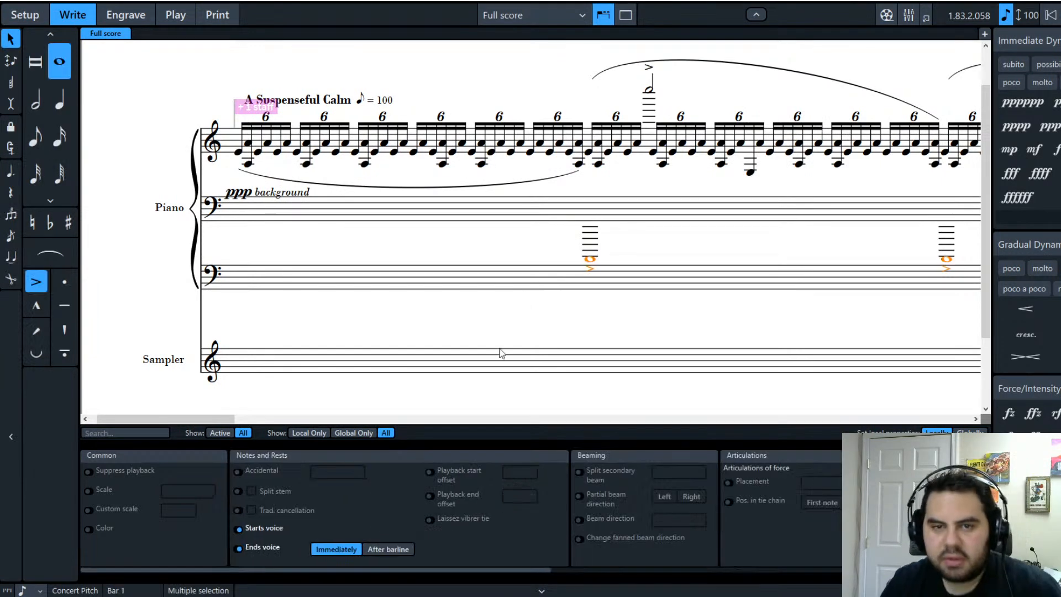
drag(197, 421, 539, 416)
ctrl+click(544, 258)
Step: Select the low whole notes in the later bars through the final whole note
ctrl+click(665, 243)
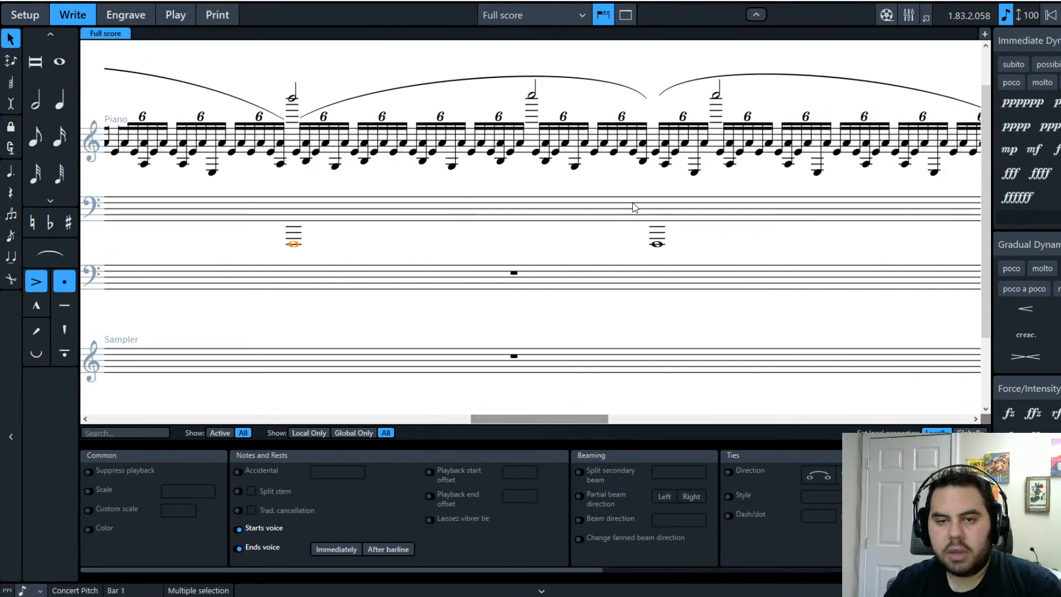
ctrl+click(655, 237)
click(657, 241)
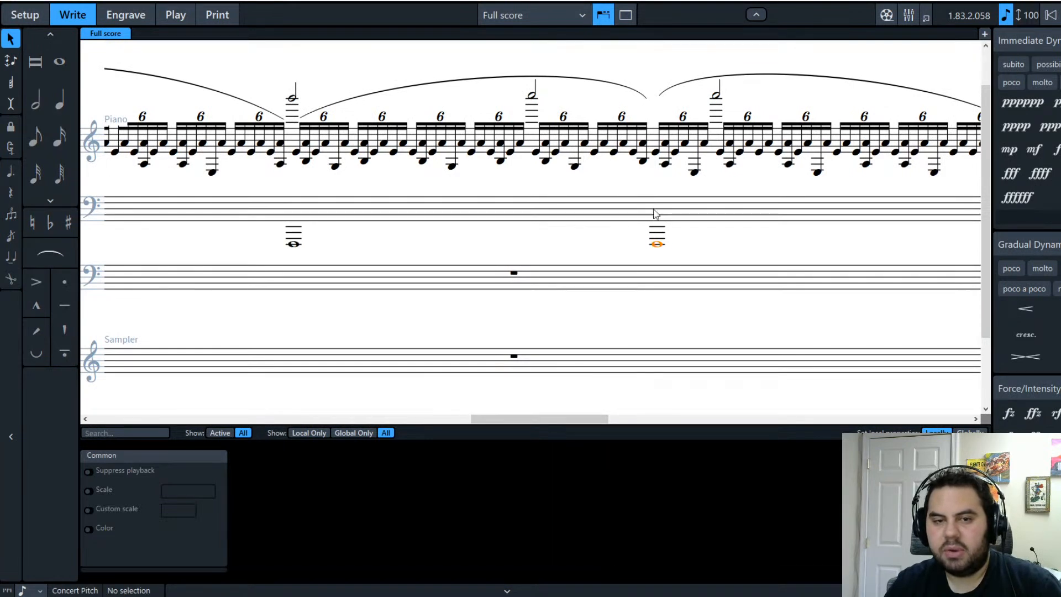
drag(489, 419, 108, 405)
shift+click(809, 227)
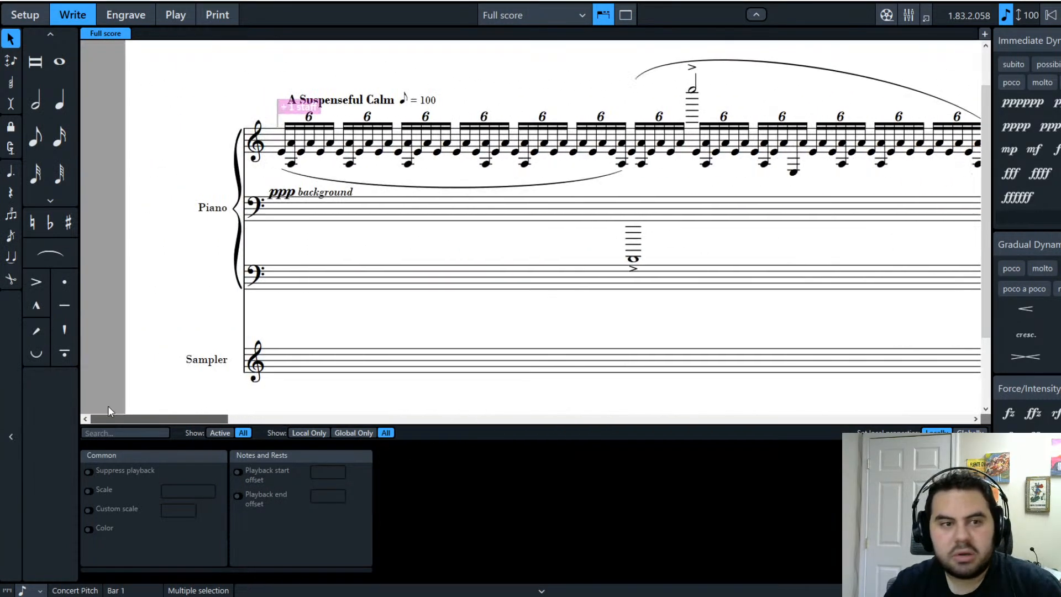
Step: Raise the accented bar-1 whole note an octave and dismiss the stray tempo popover
click(637, 228)
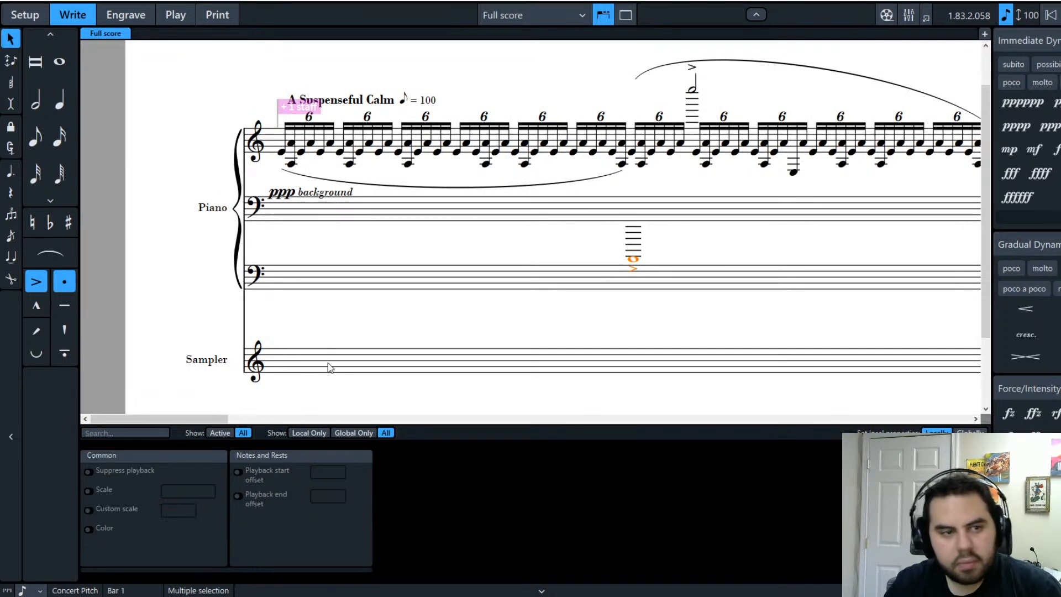
key(ctrl+alt+Up)
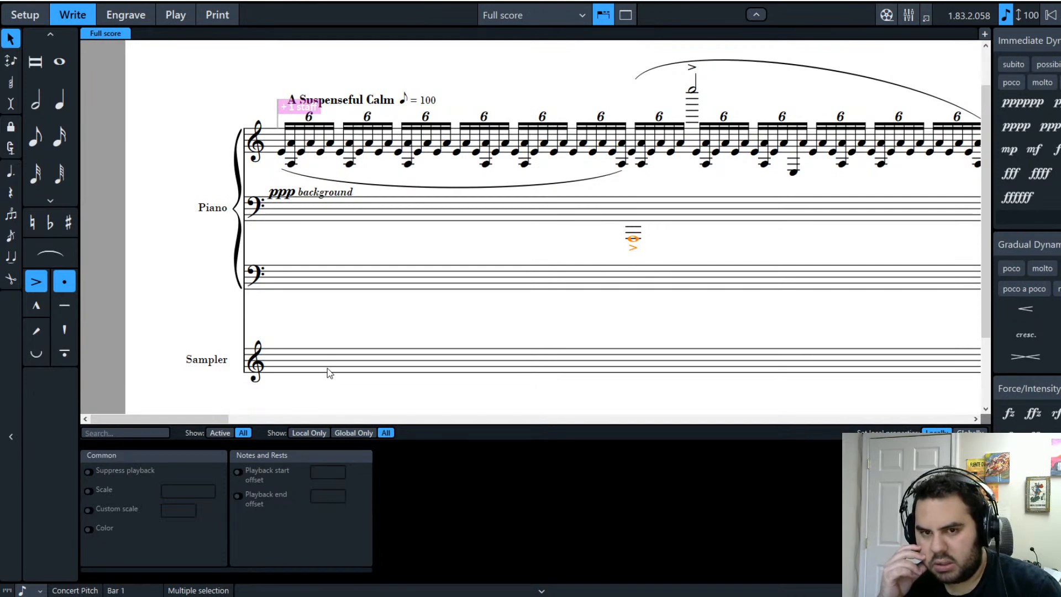
key(shift+t)
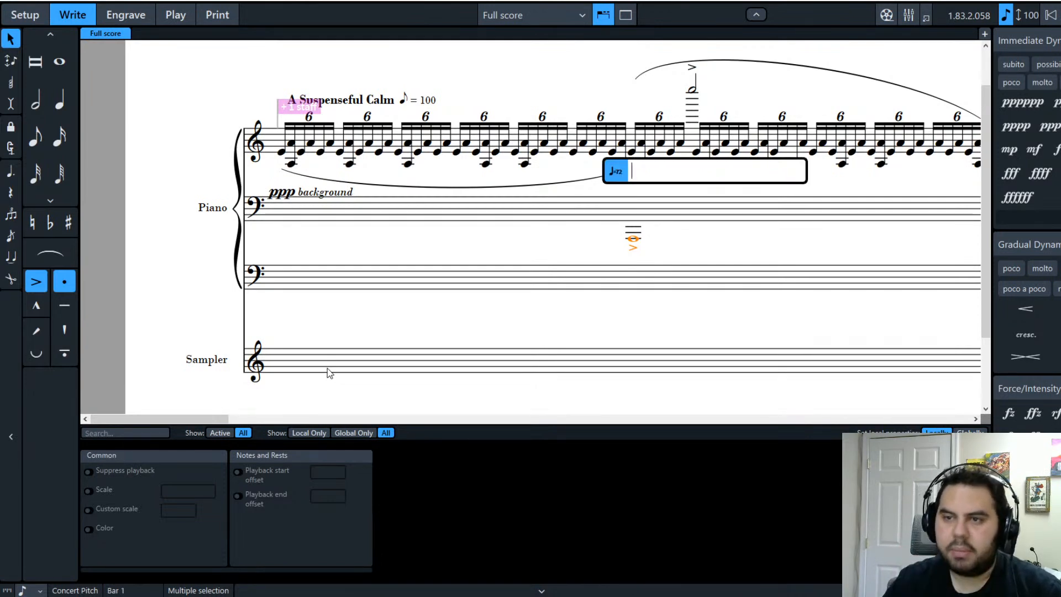
click(629, 258)
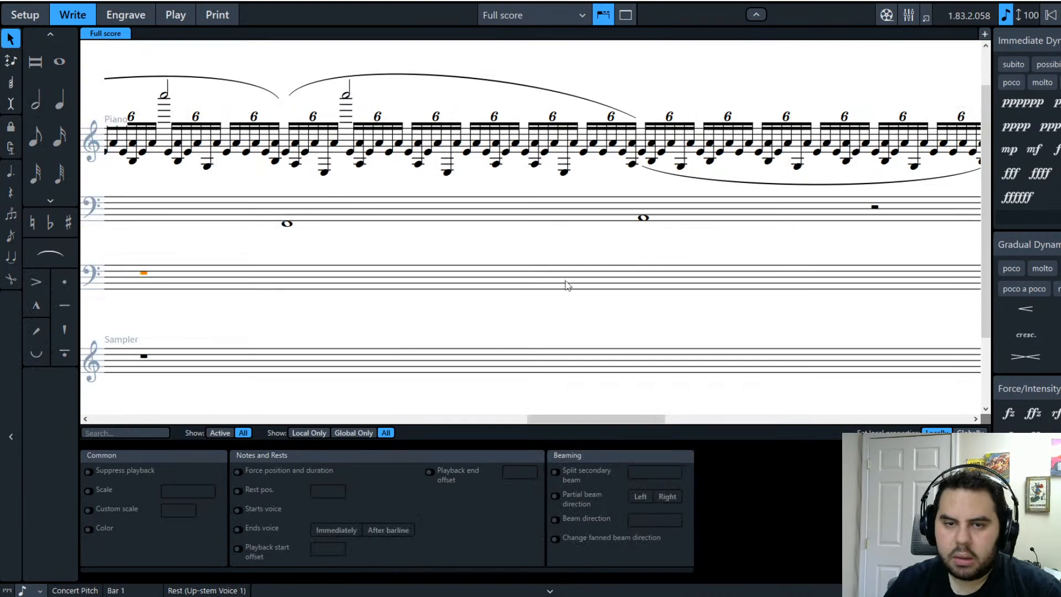
Step: Select the accented bar-1 whole note together with the final-bar bass notes
drag(595, 419, 122, 419)
click(812, 206)
key(Escape)
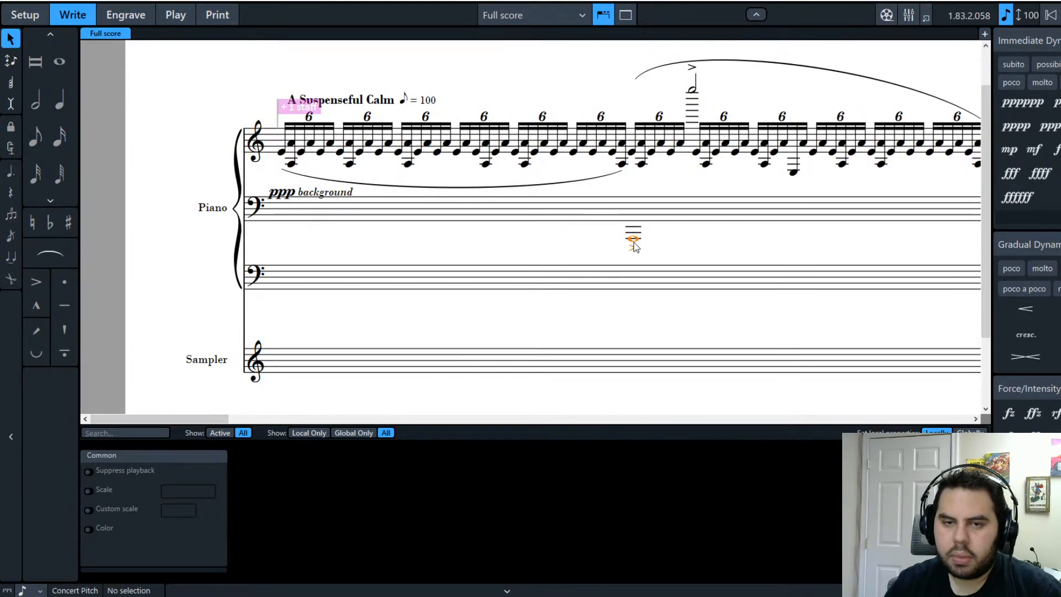
click(634, 243)
scroll(267, 218, right, 5)
drag(338, 420, 971, 407)
click(833, 210)
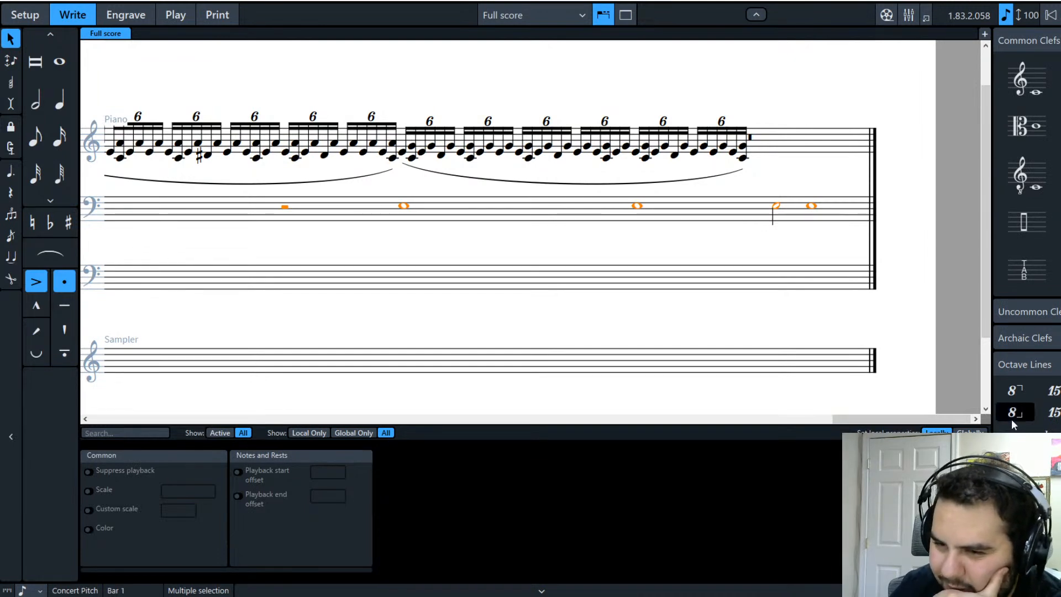
Step: Add an 8ba octave line beneath the selected bass notes
click(1012, 420)
drag(884, 419, 149, 414)
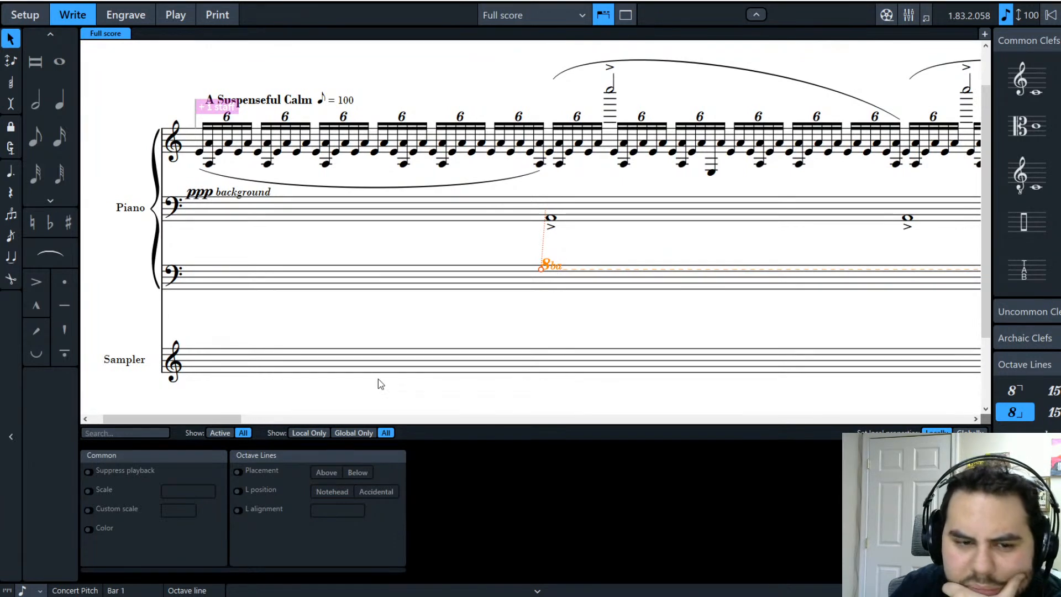
click(466, 285)
click(542, 265)
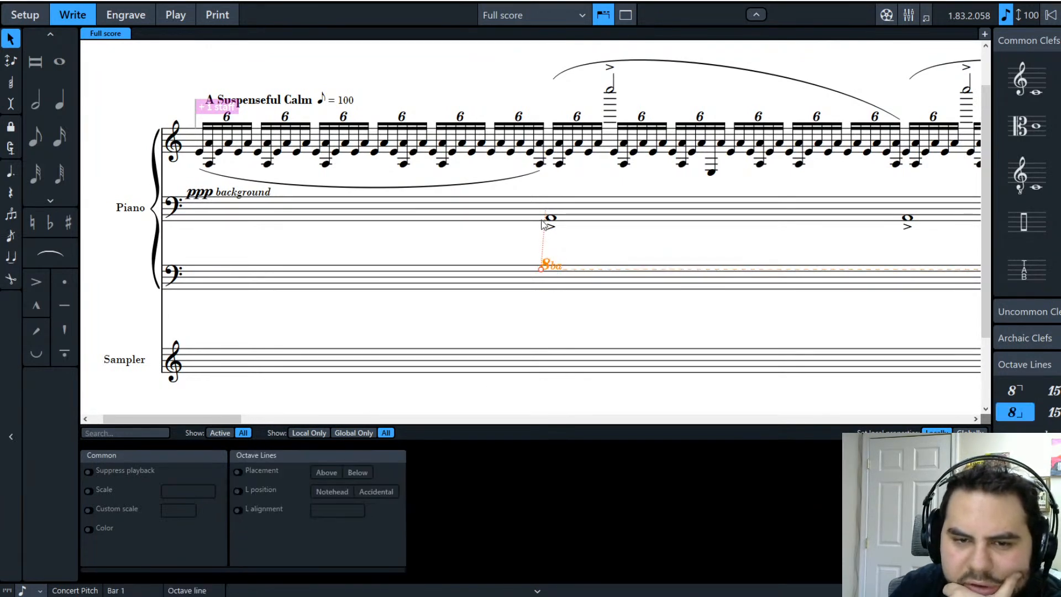
drag(220, 422, 999, 380)
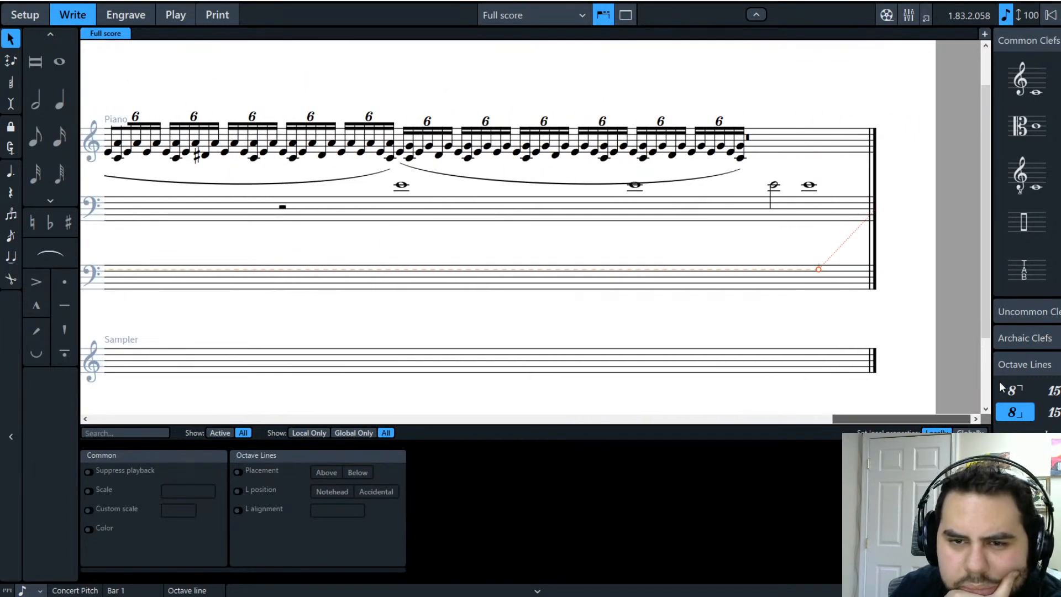
Step: Drag the two accented bass whole notes down an octave onto ledger lines
click(827, 224)
drag(897, 418, 171, 474)
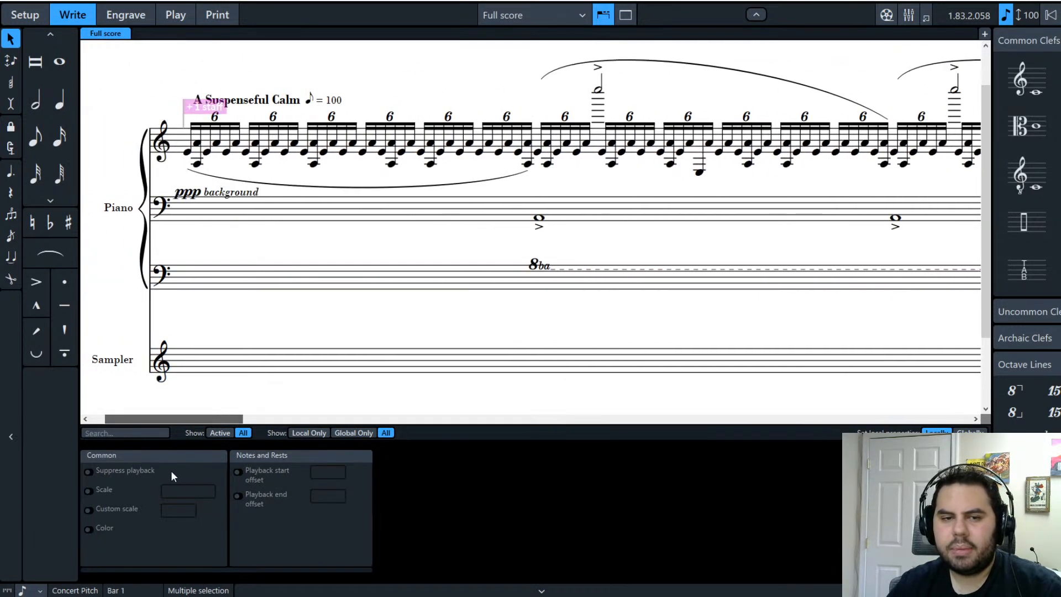
shift+click(539, 216)
drag(540, 218, 543, 237)
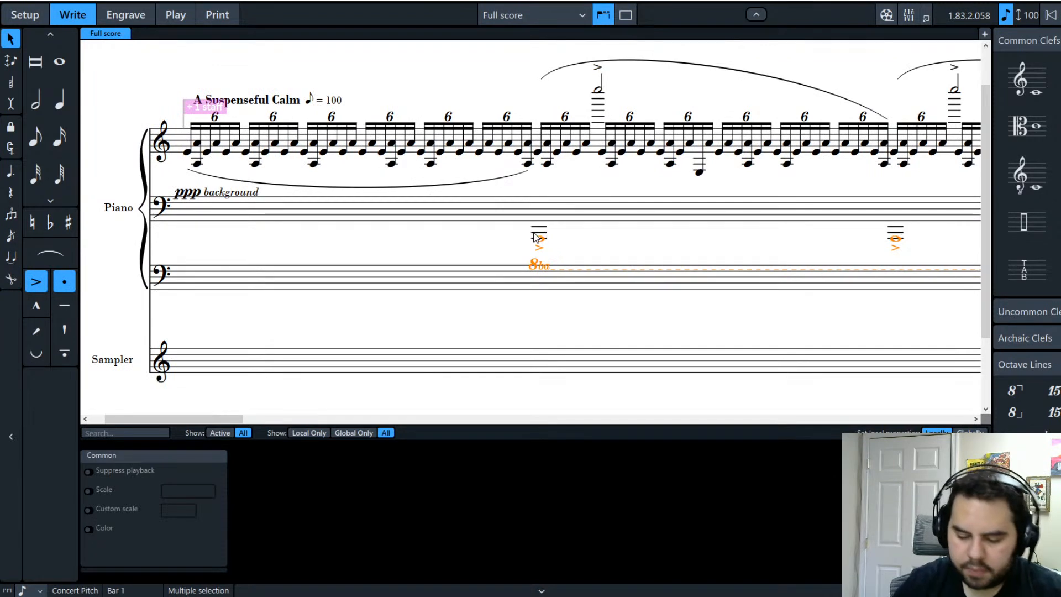
Step: Add an interval of 8 above each accented bass note to form octaves
key(shift+t)
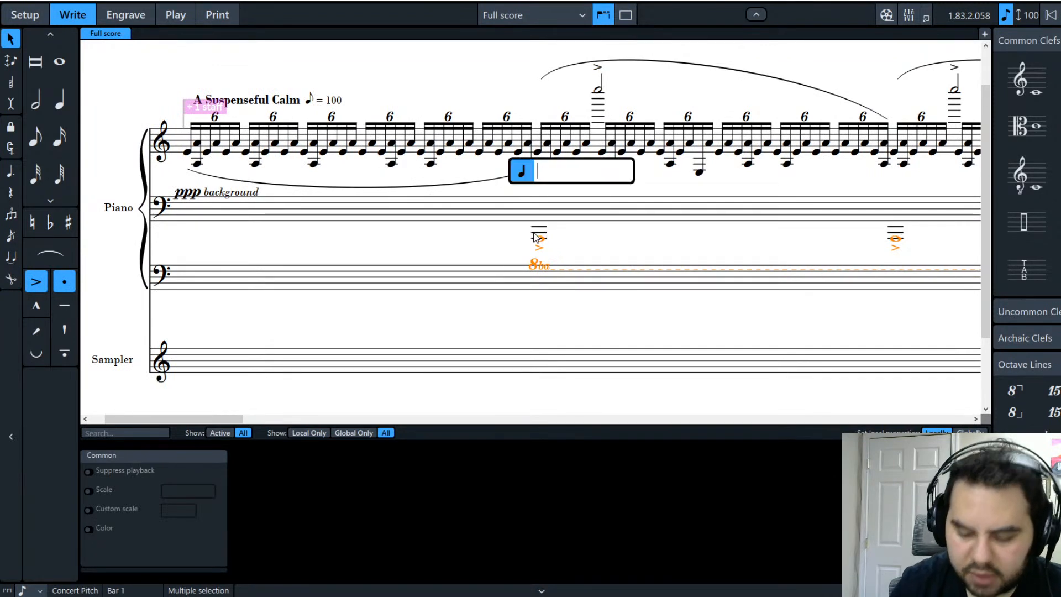
text(8)
key(Return)
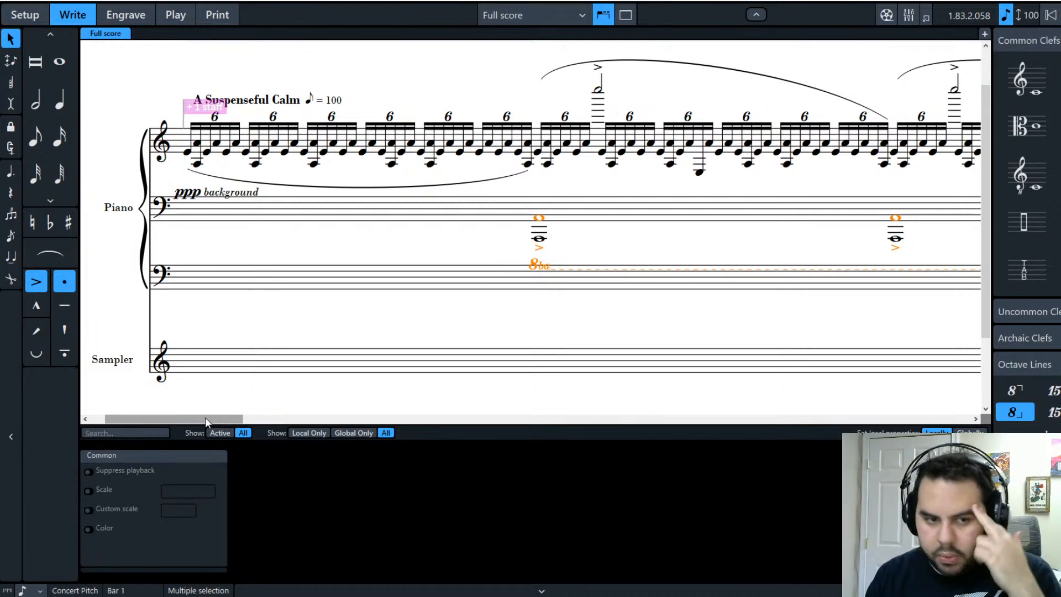
Step: Drag the 8ba line's end back toward earlier bars, scrolling along the score
drag(204, 417, 229, 416)
drag(393, 420, 933, 440)
drag(820, 271, 268, 264)
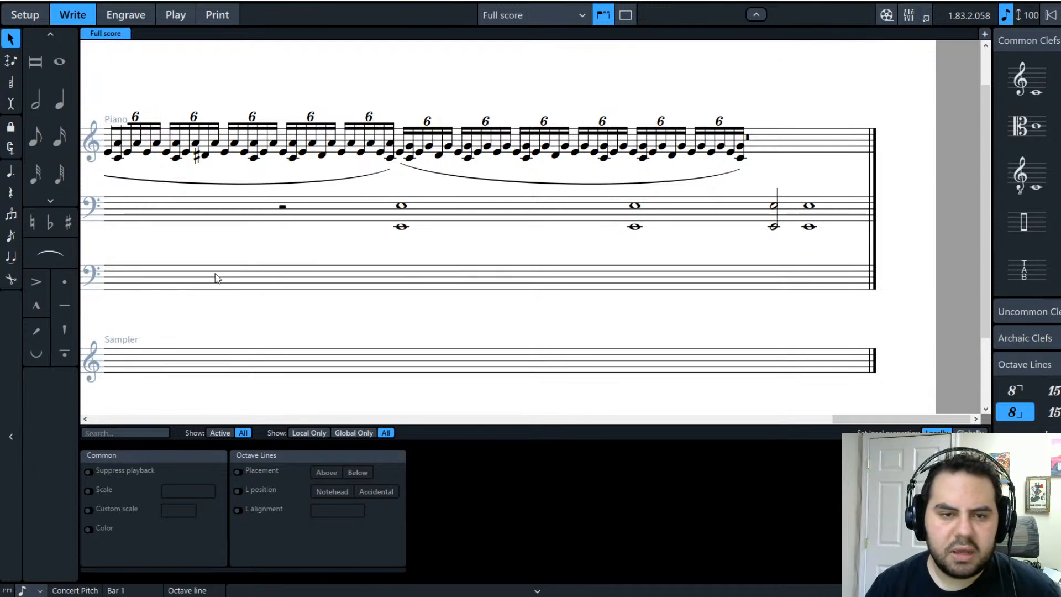
drag(893, 419, 774, 423)
drag(806, 269, 133, 270)
drag(812, 419, 705, 424)
drag(696, 275, 546, 274)
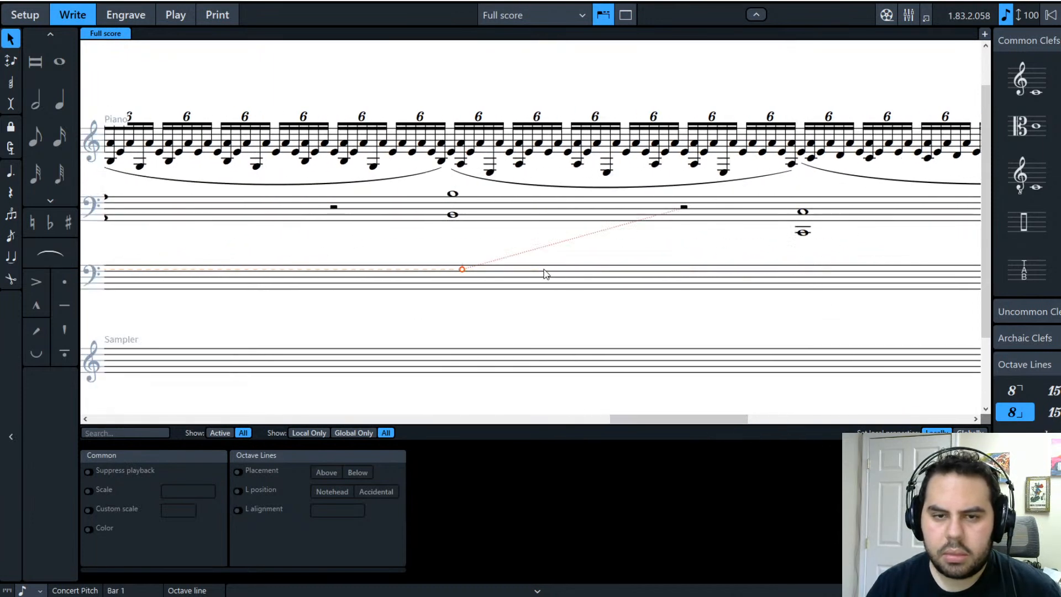
click(640, 374)
Step: Keep shortening the 8ba line until it ends just past the bass whole notes
mouse_move(625, 420)
mouse_down()
mouse_move(547, 421)
mouse_move(622, 421)
mouse_up()
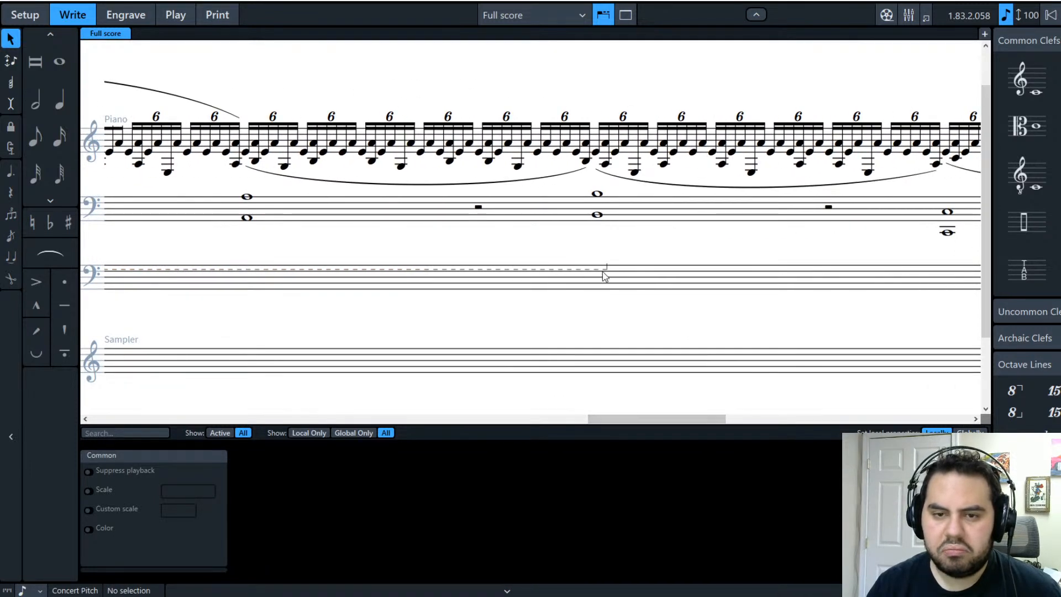
drag(597, 274, 338, 267)
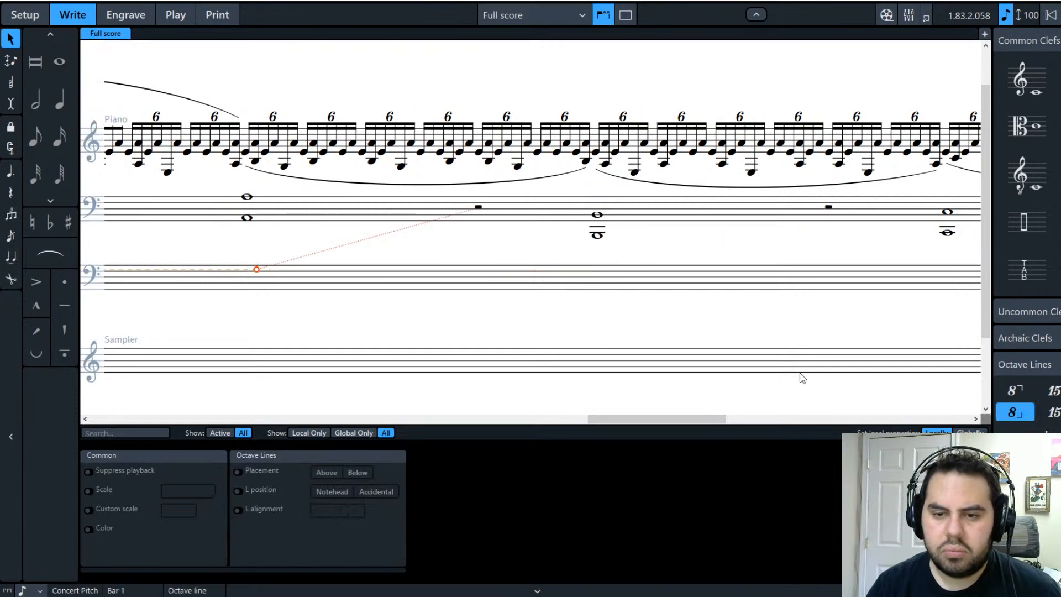
drag(647, 421, 508, 420)
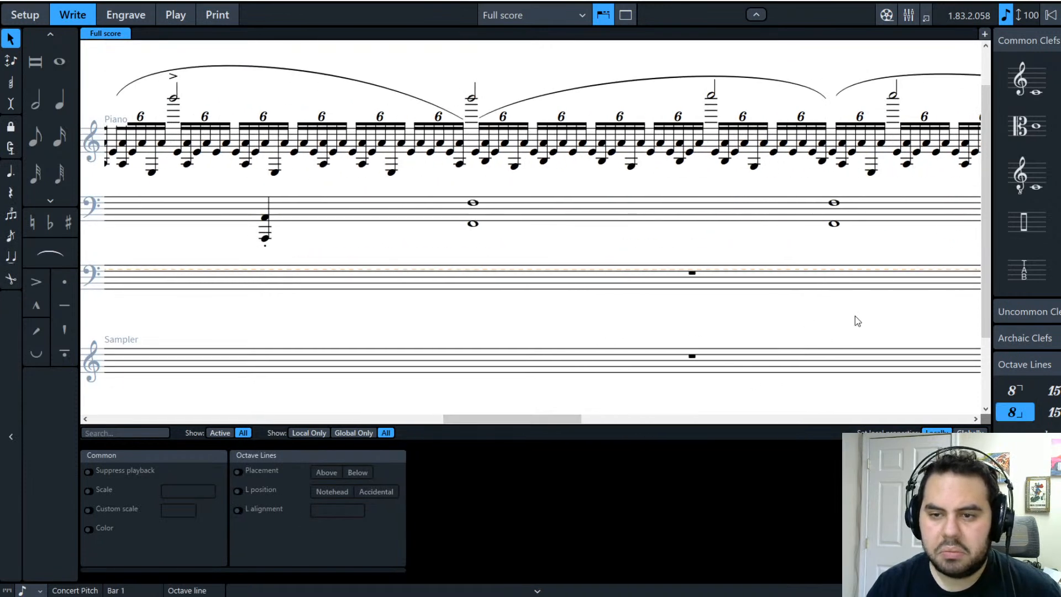
drag(574, 425, 642, 423)
drag(767, 275, 549, 260)
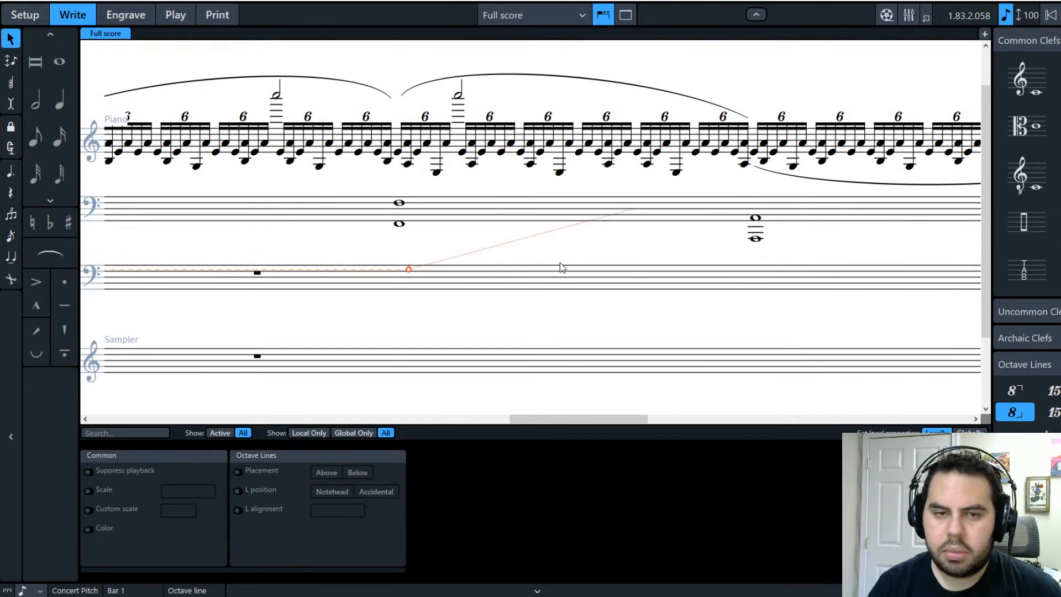
drag(409, 270, 223, 269)
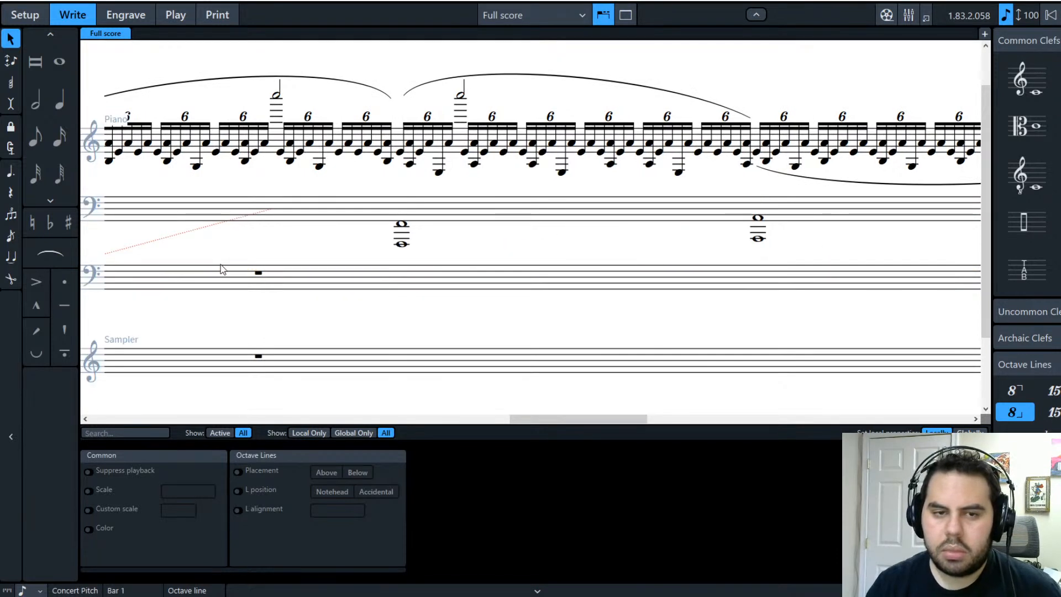
drag(531, 419, 416, 419)
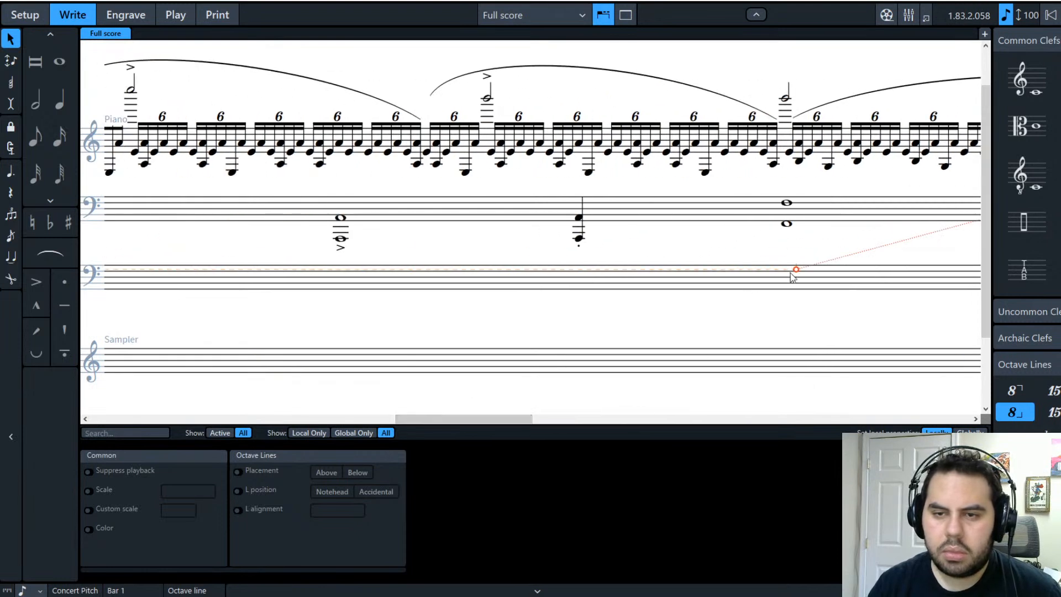
drag(656, 269, 629, 271)
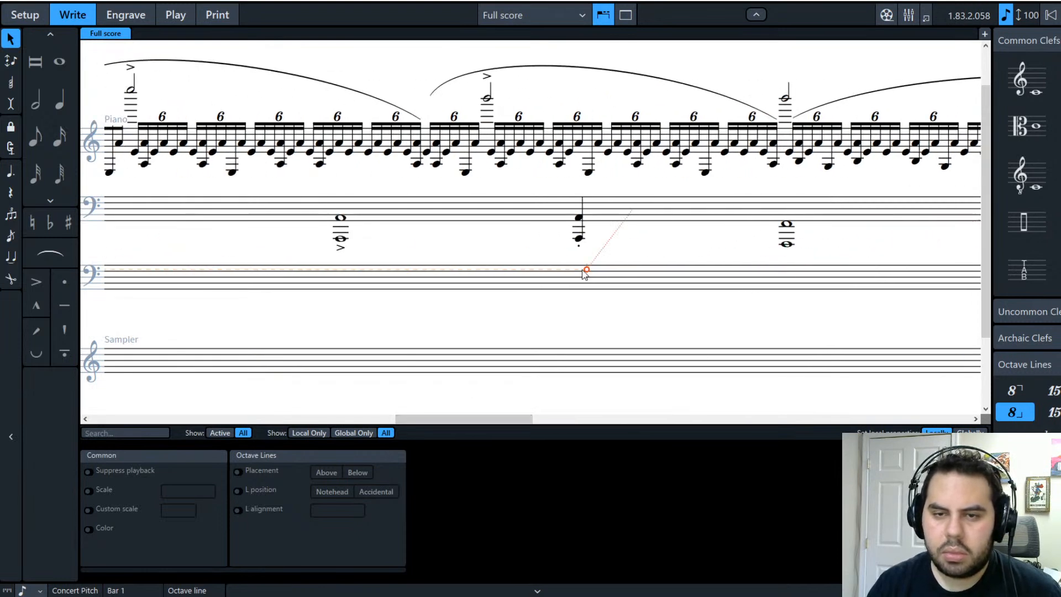
drag(466, 419, 161, 419)
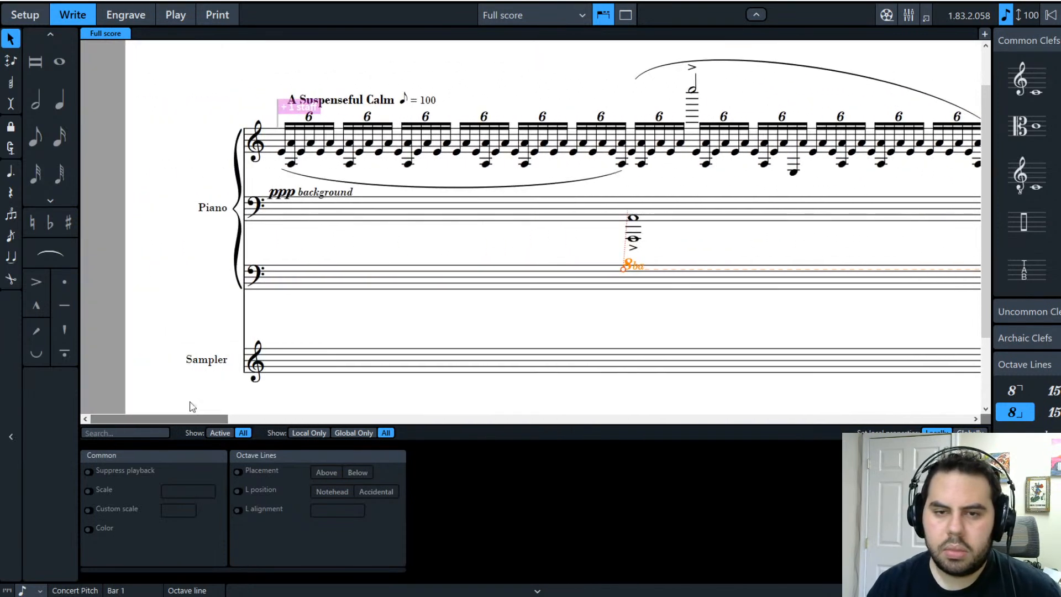
click(507, 324)
Step: Nudge the ppp background dynamic down with the Down arrow
drag(289, 191, 293, 153)
key(Down)
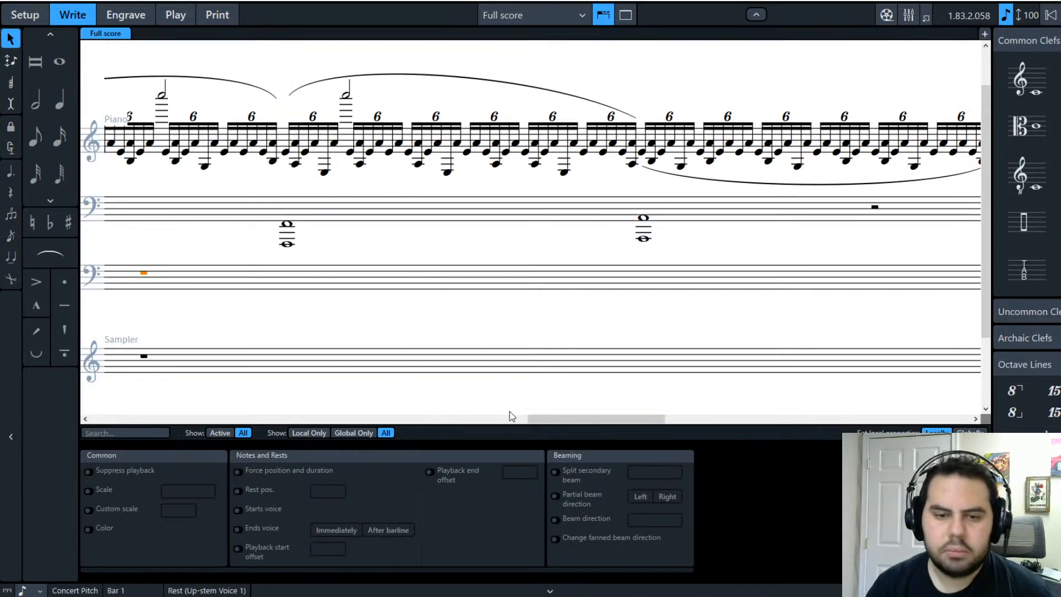
drag(556, 417, 101, 425)
click(187, 278)
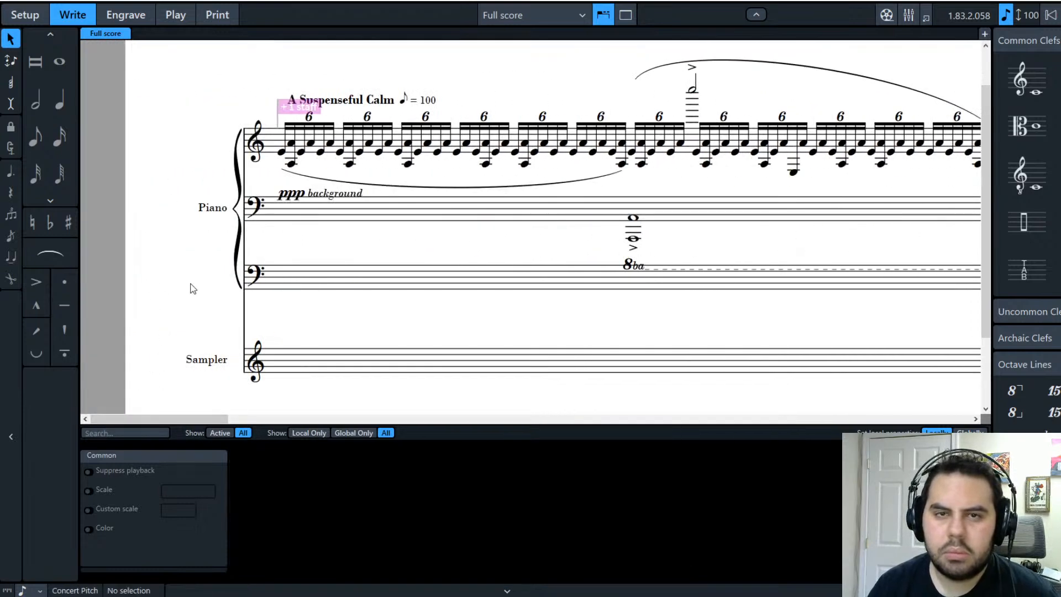
Step: Return to the top of the score and start playback from the beginning
scroll(187, 278, up, 1)
key(space)
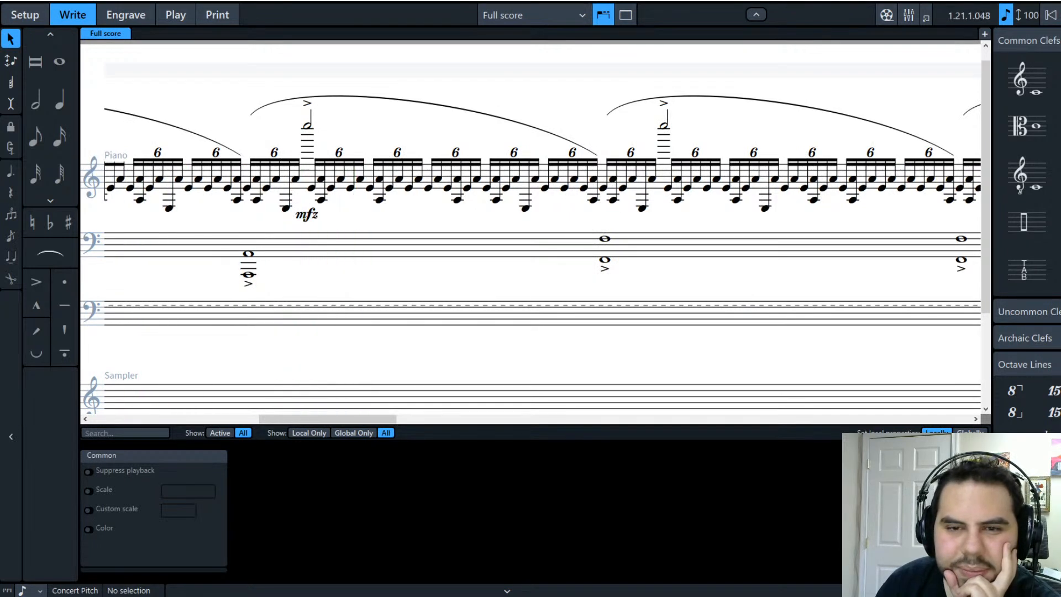
Step: Delete the mfz dynamic under the high accented half note
click(309, 215)
key(Delete)
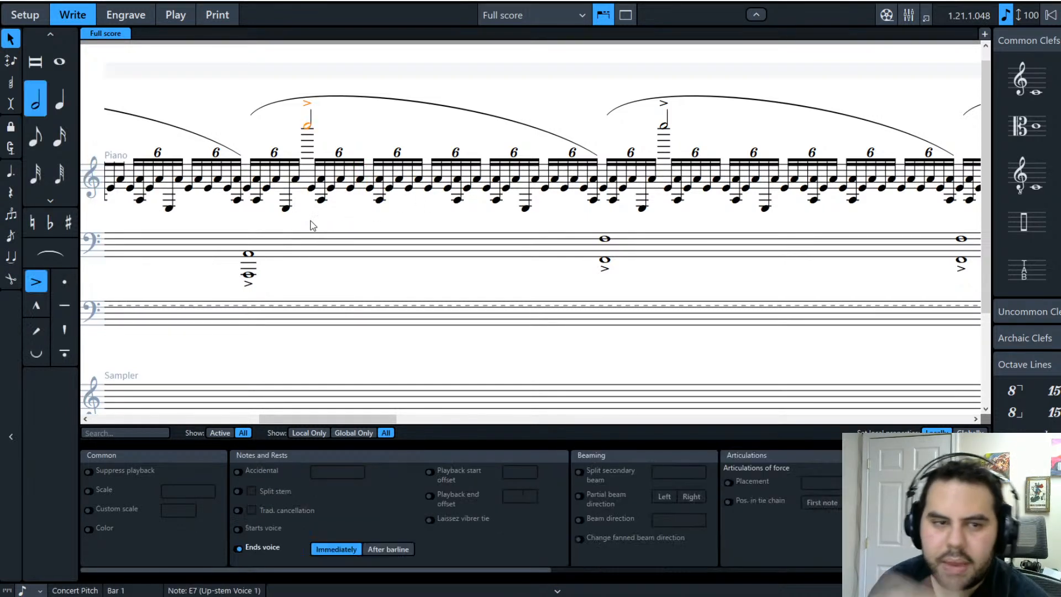
key(Escape)
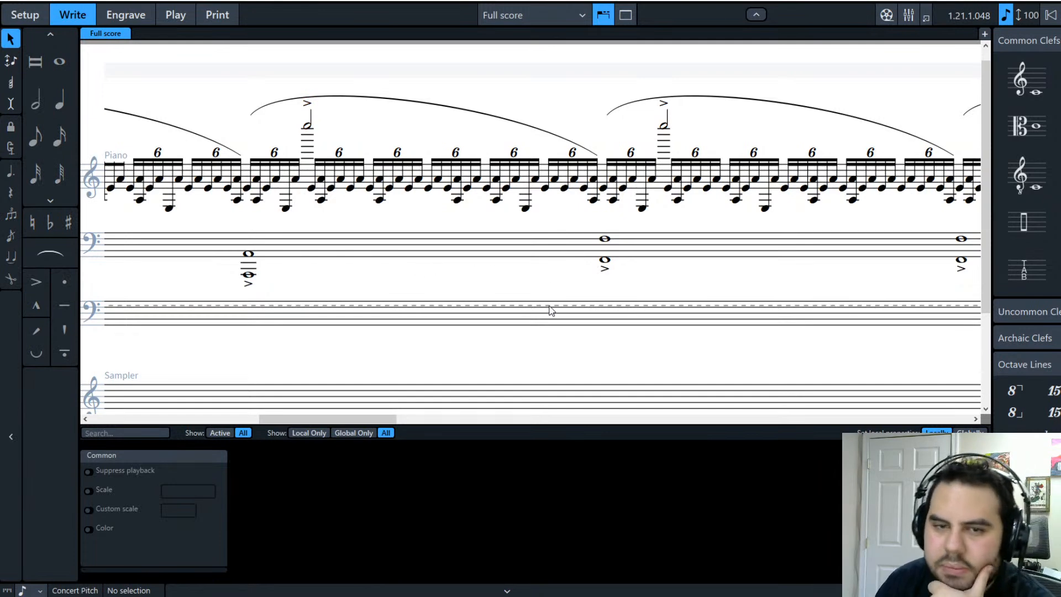
drag(356, 424, 166, 415)
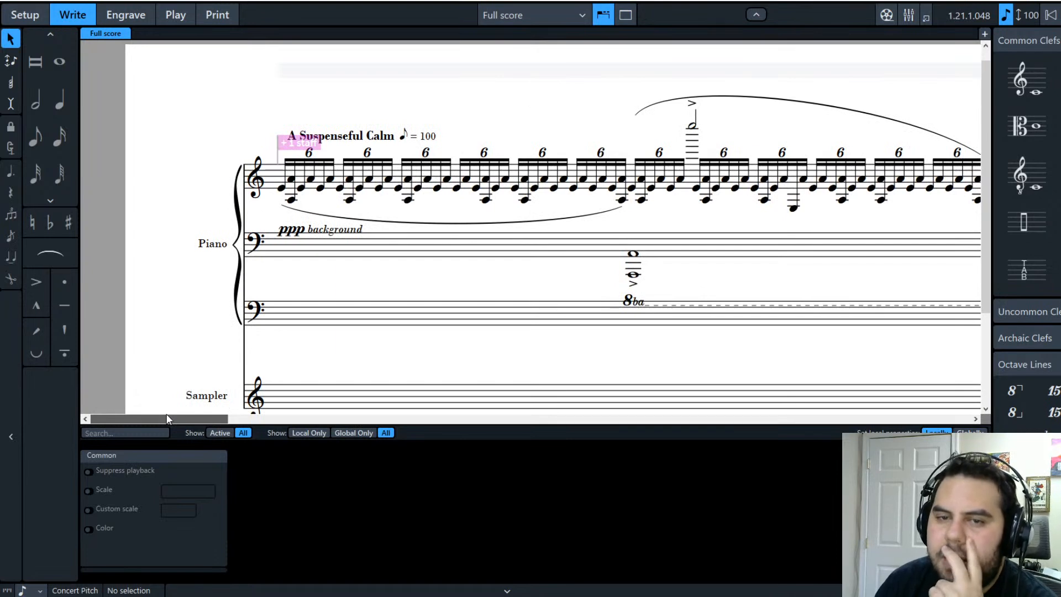
drag(169, 414, 263, 429)
key(Right)
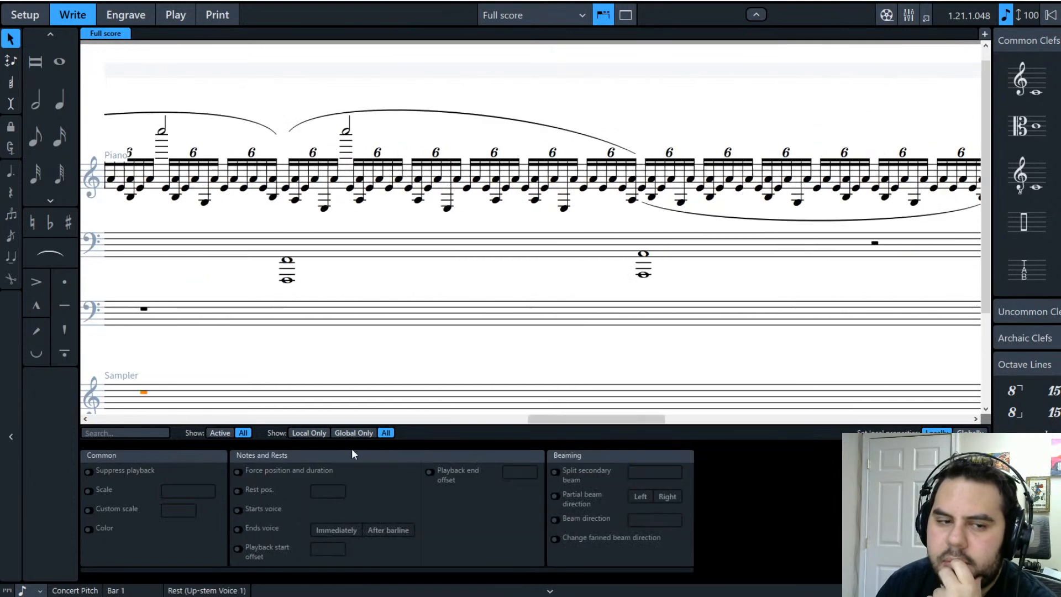
key(Escape)
Step: Move the ppp background dynamic slightly to the left
drag(554, 420, 521, 391)
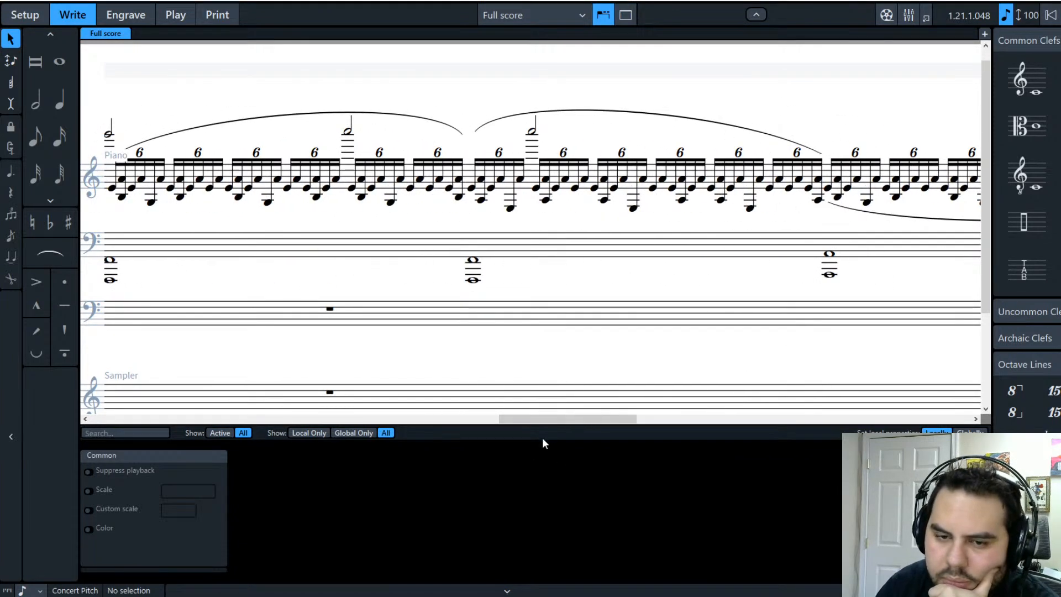
drag(561, 424, 142, 433)
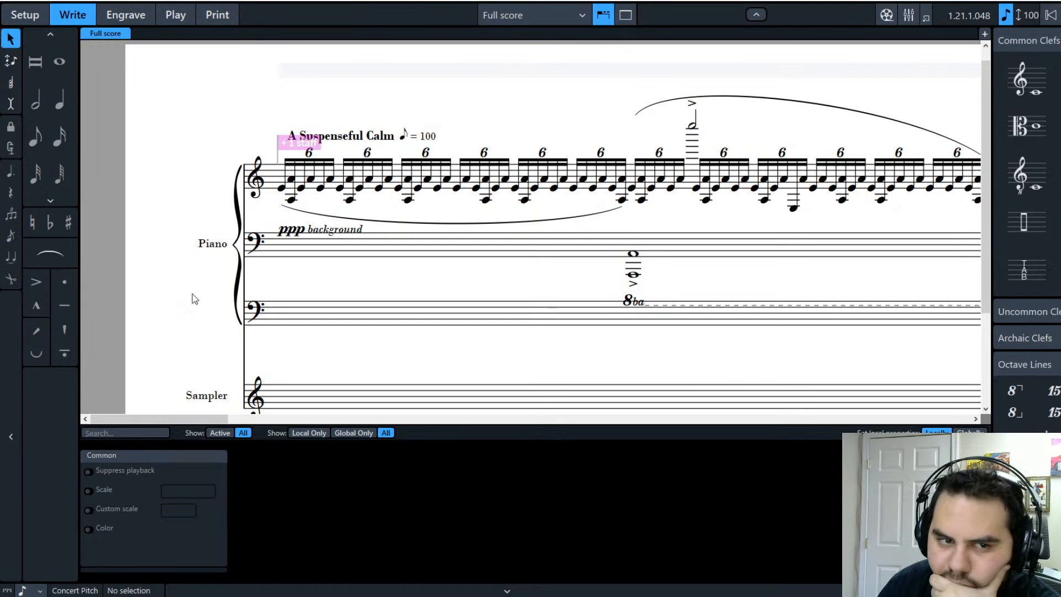
click(289, 231)
drag(292, 232, 247, 225)
click(313, 264)
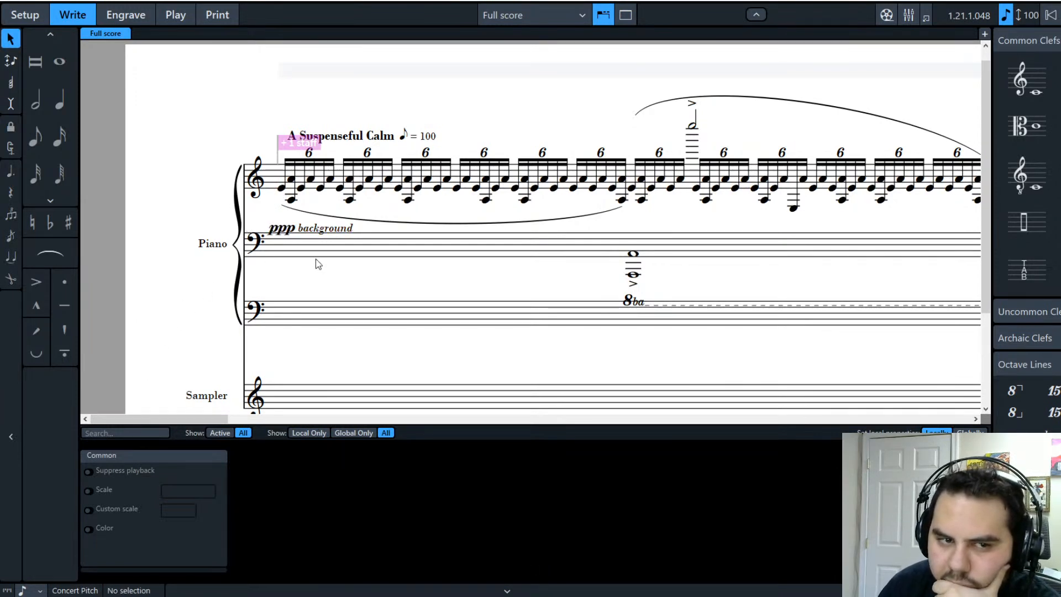
Step: Check the opening treble slur in Engrave mode, then return to Write mode
click(419, 223)
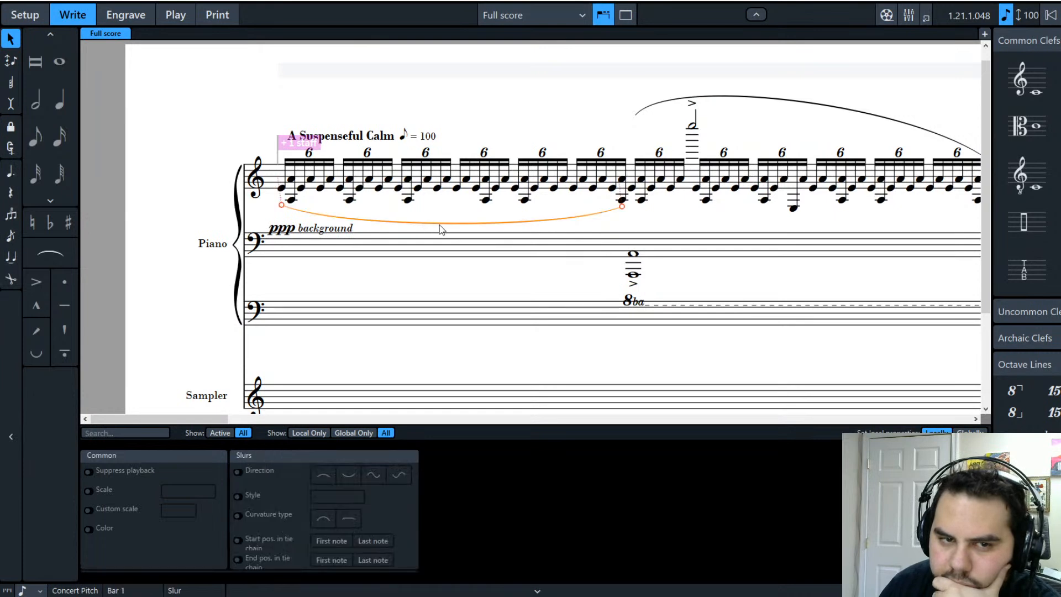
click(126, 12)
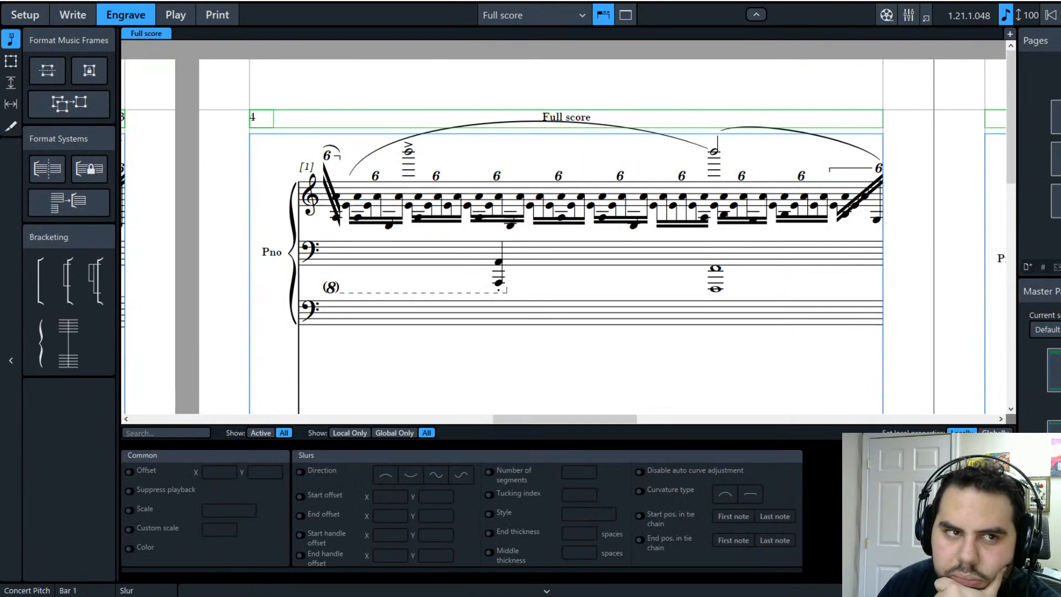
click(86, 16)
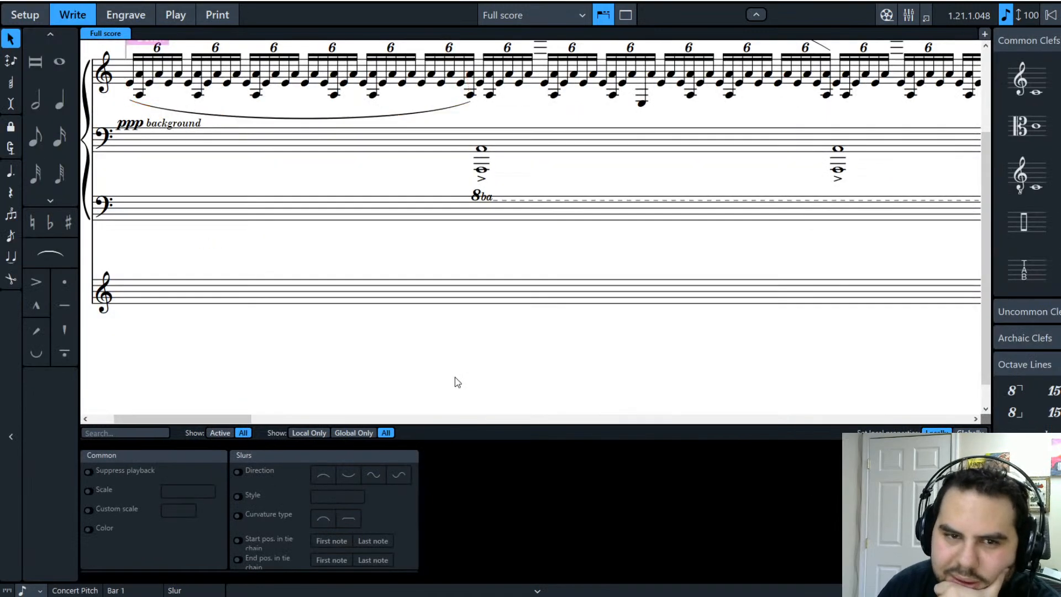
click(520, 367)
scroll(319, 284, up, 2)
click(370, 281)
click(422, 332)
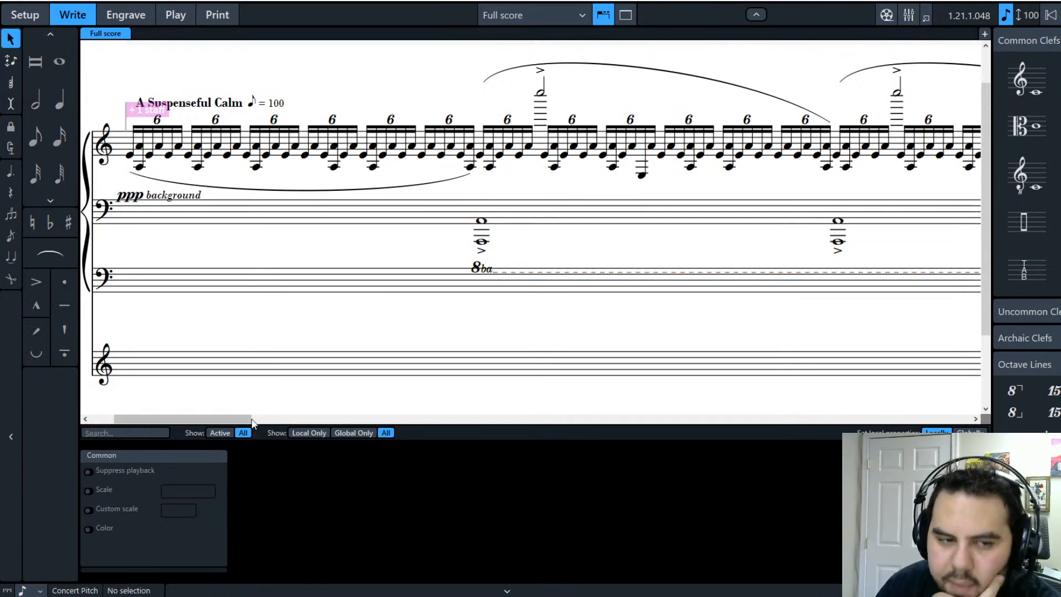
drag(238, 419, 787, 421)
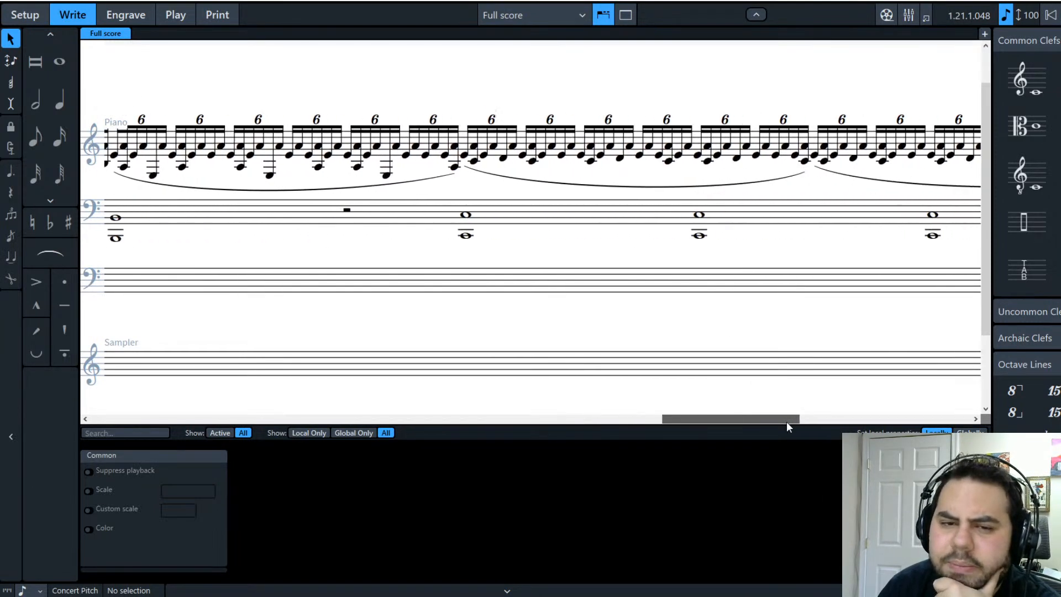
Step: Select the bass whole-note chord and play back from it with P
click(465, 157)
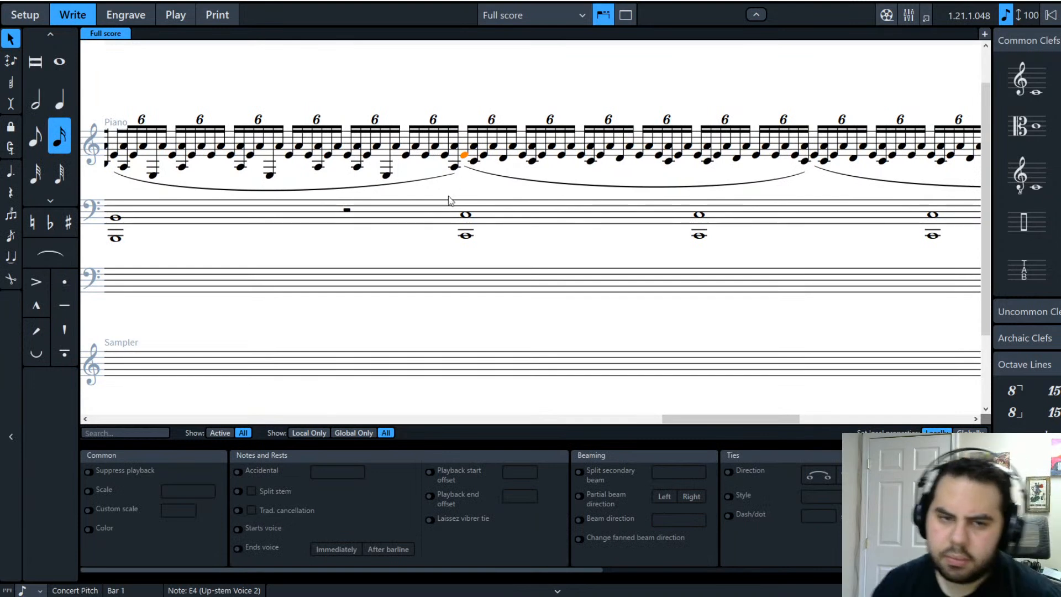
shift+click(466, 215)
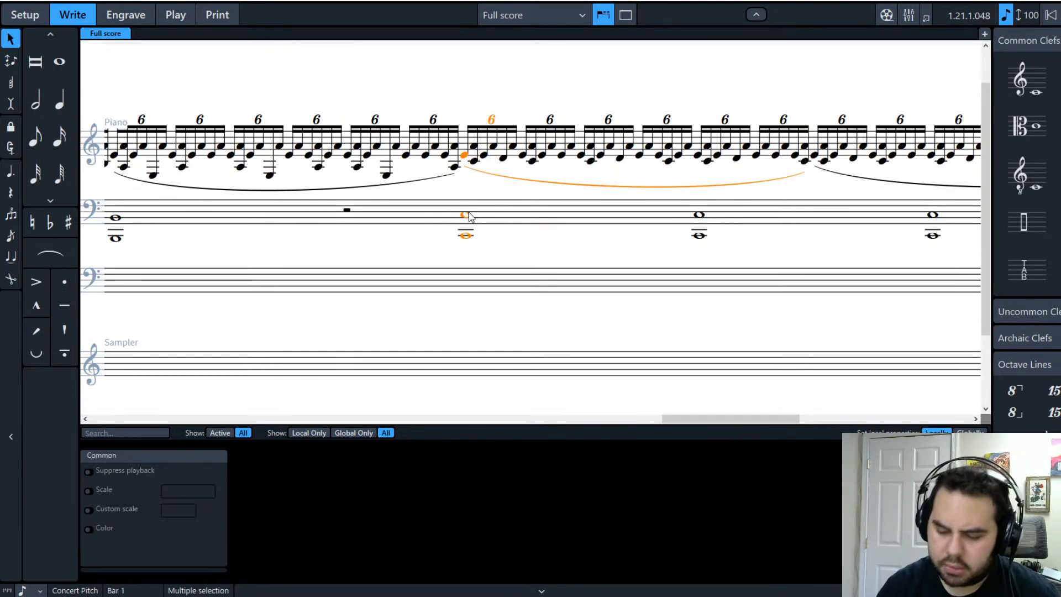
key(p)
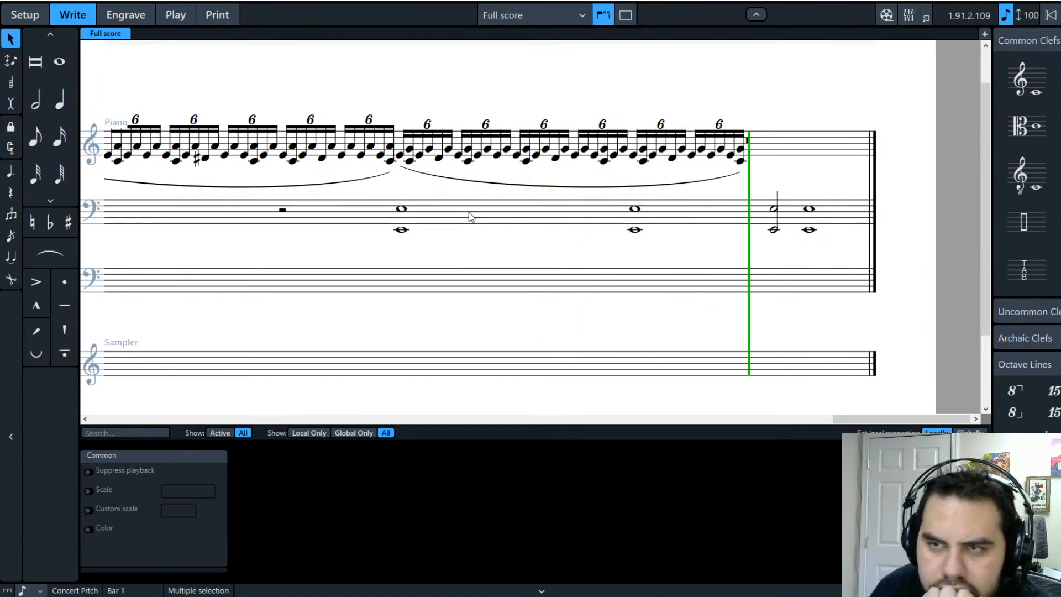
Step: Lower the D#4 and the following C4 in the final sextuplets to B3
click(672, 159)
key(alt+Down)
key(alt+Down)
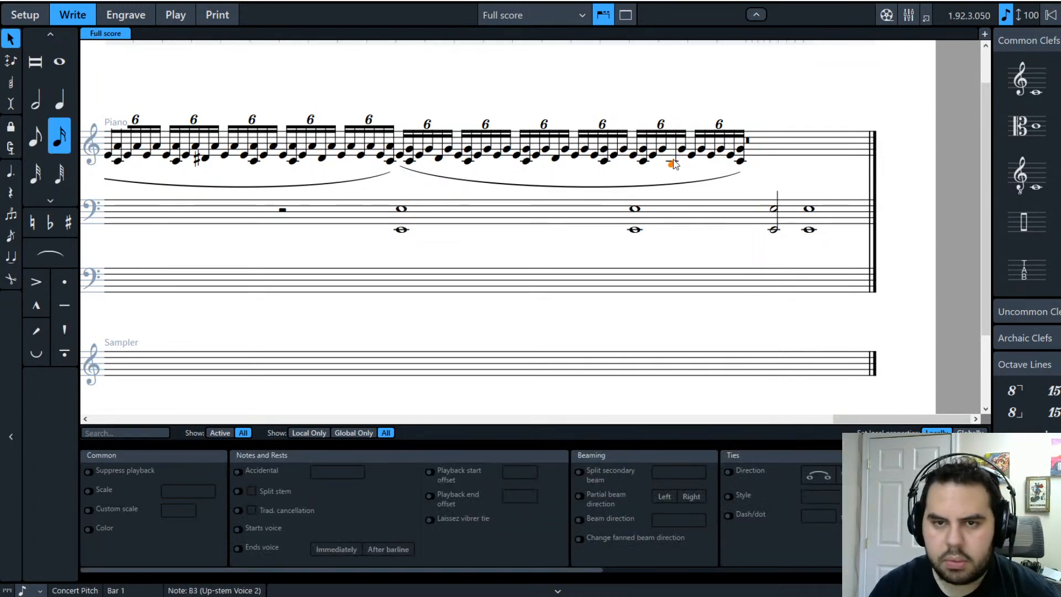
key(Right)
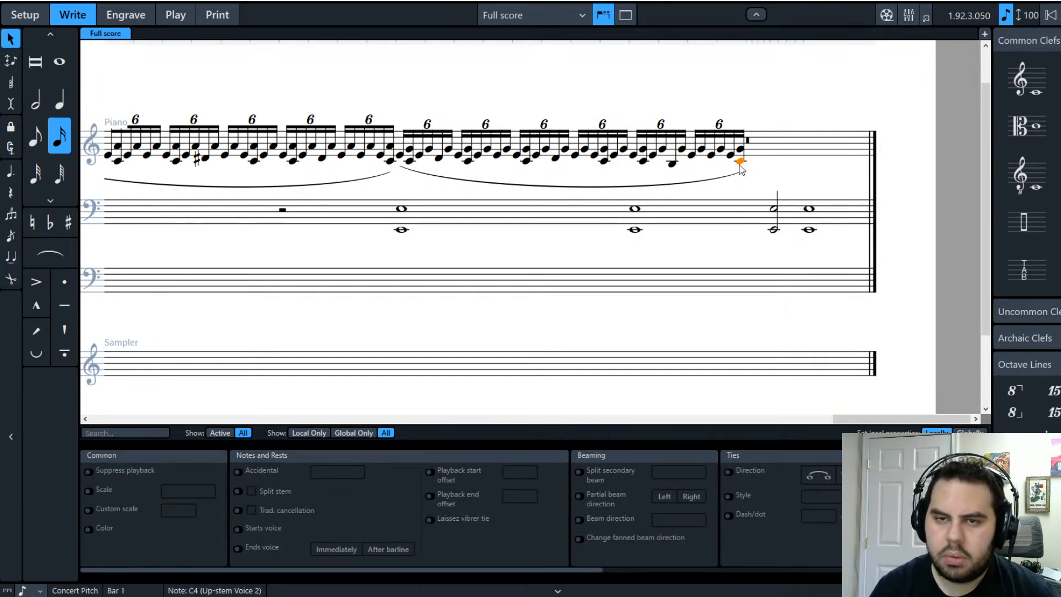
key(alt+Down)
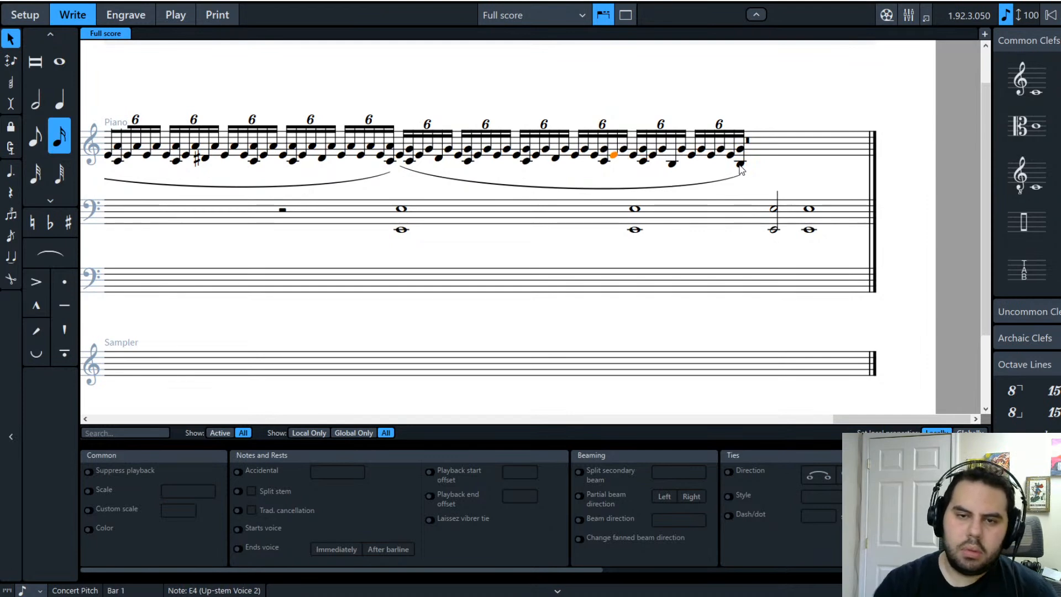
click(461, 257)
Step: Play back the passage from the E4 starting the run, then stop
click(399, 156)
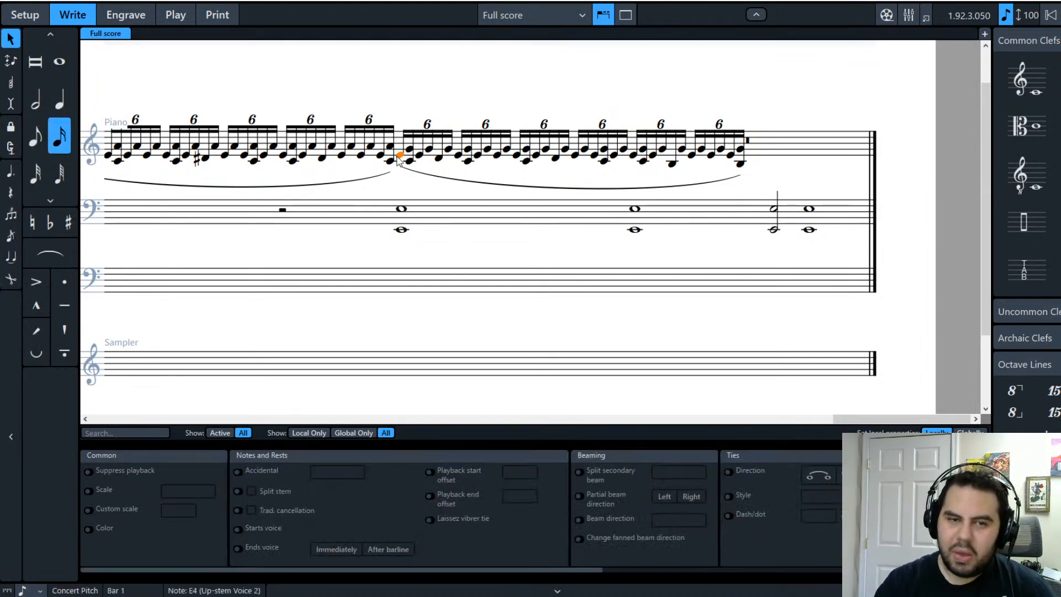
shift+click(402, 210)
key(p)
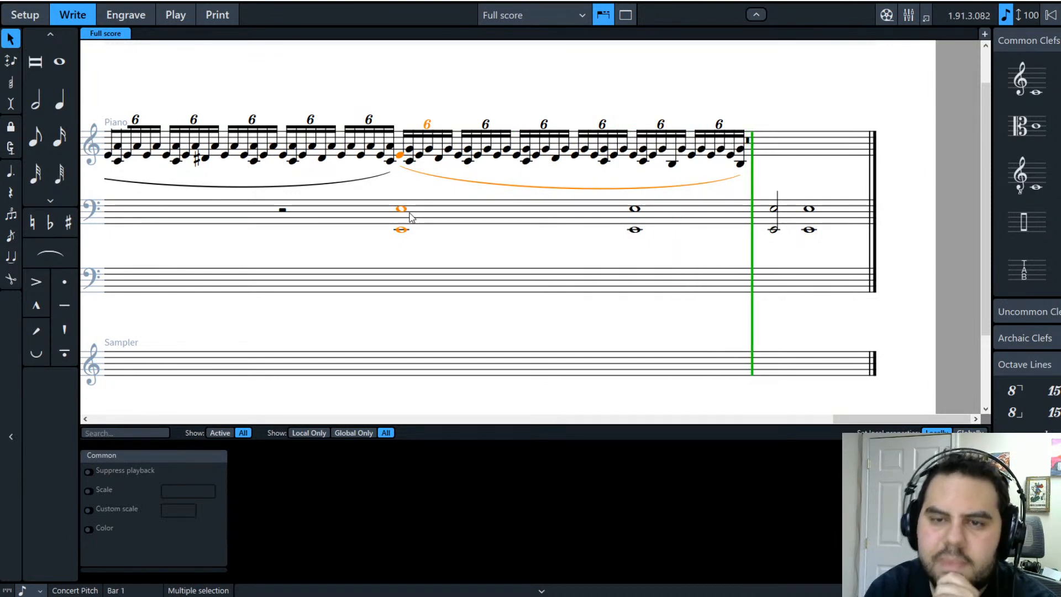
key(space)
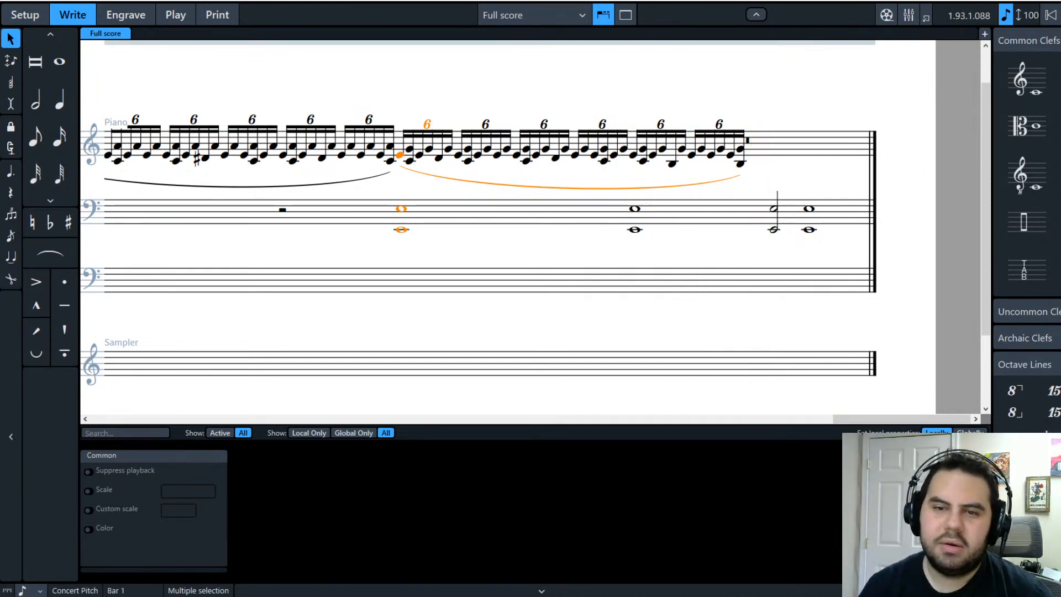
Step: Repeat the final sextuplet run into the next bar with R
click(741, 164)
shift+click(399, 160)
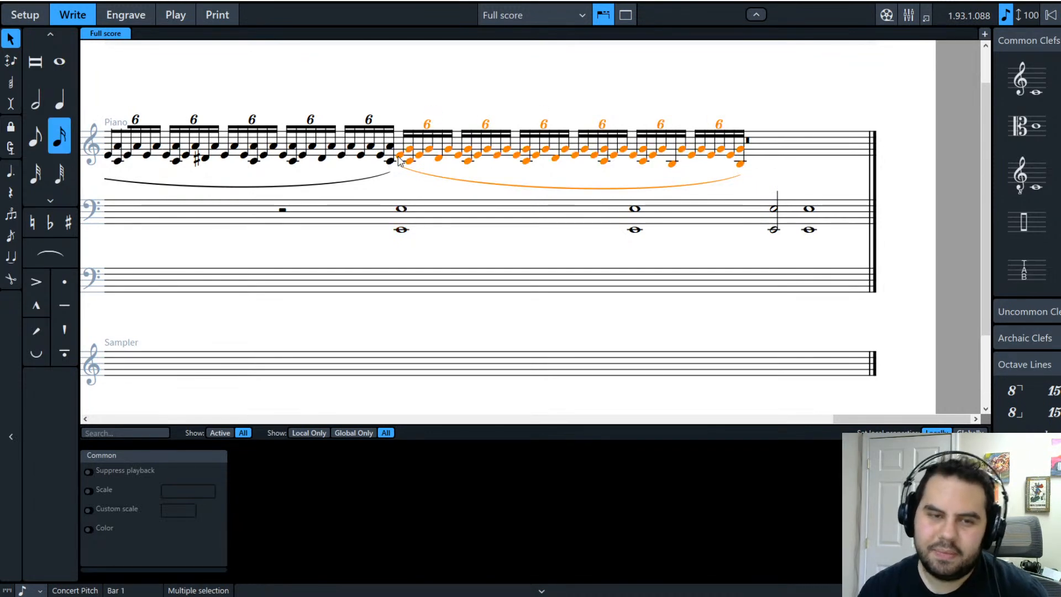
key(r)
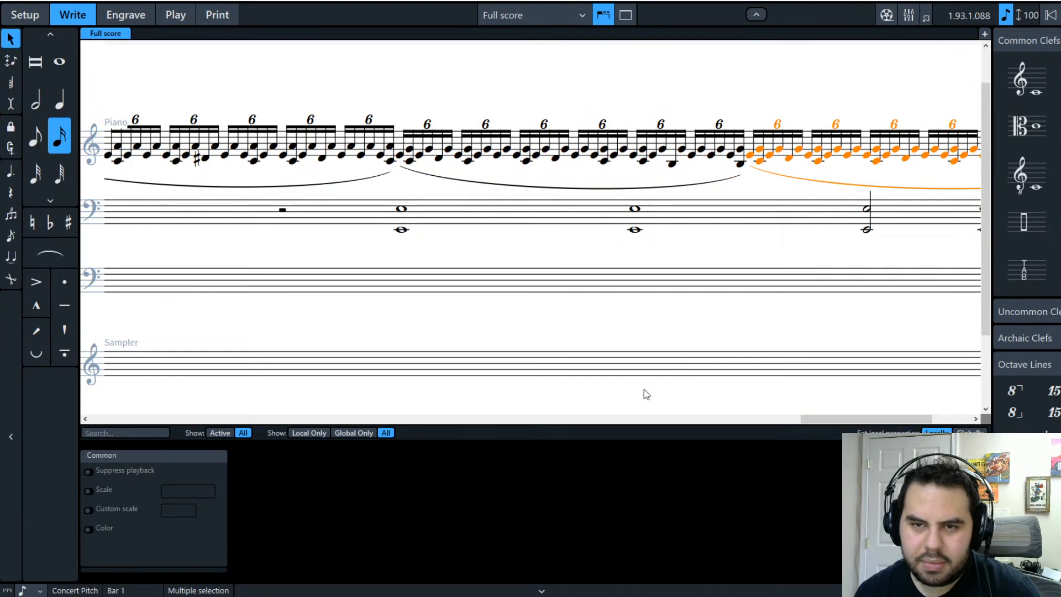
drag(817, 419, 857, 418)
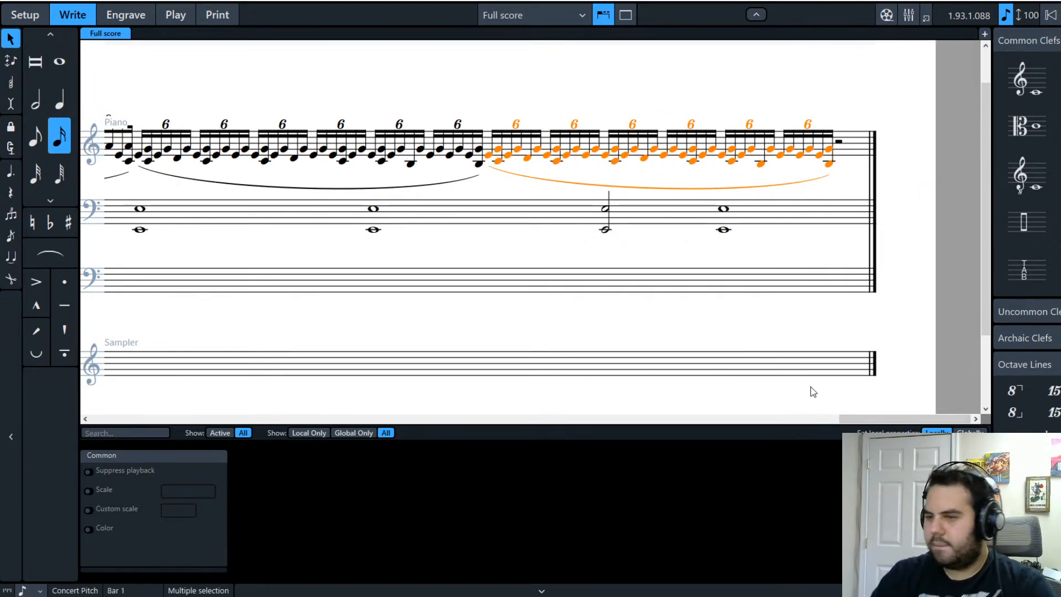
drag(863, 420, 188, 416)
click(591, 344)
Step: Change the opening dynamic from ppp to pp background
double_click(291, 196)
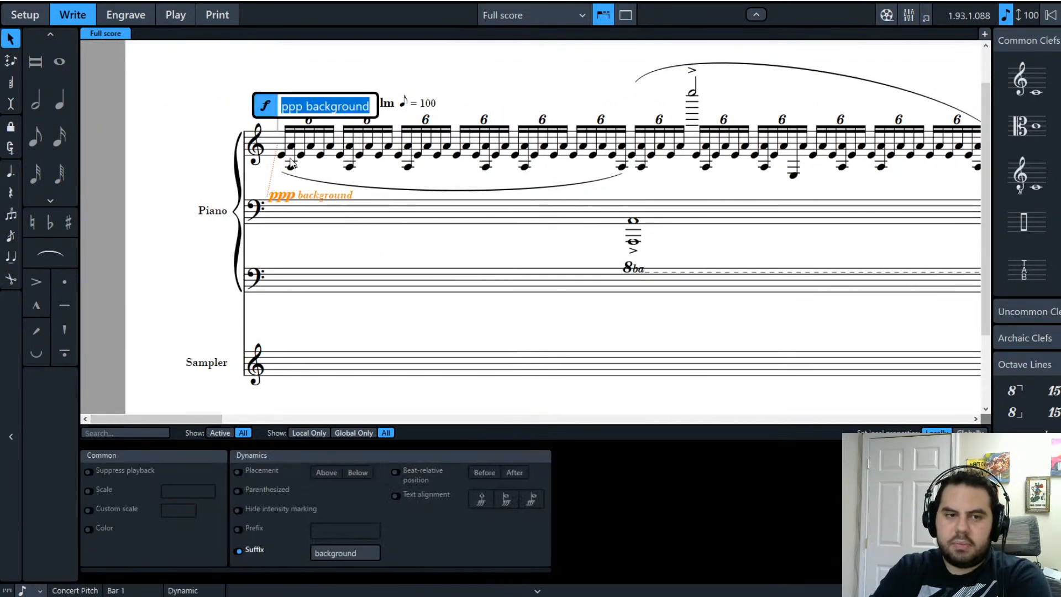
click(304, 106)
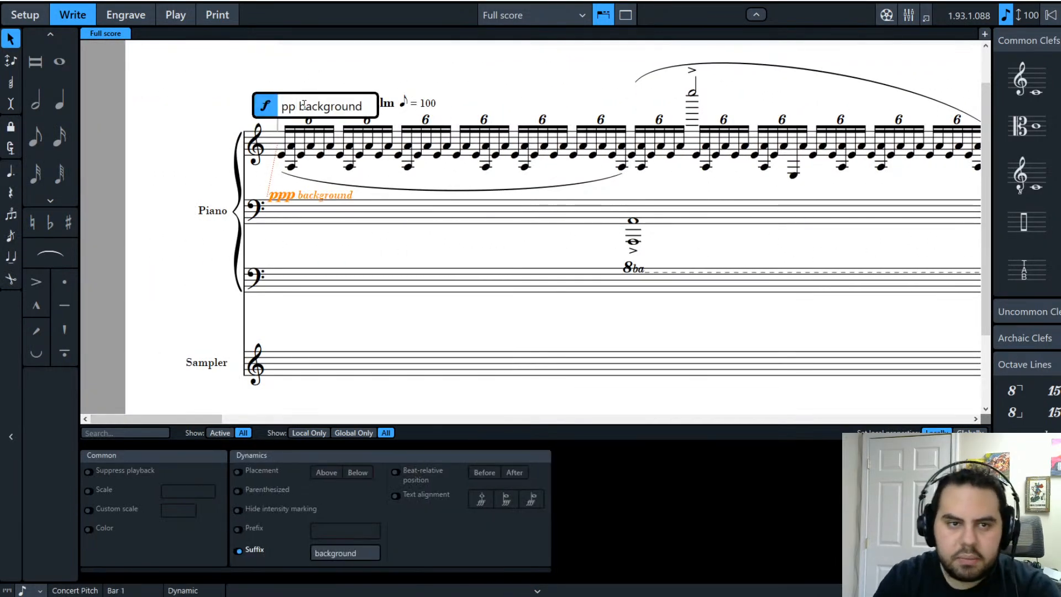
key(Return)
click(175, 187)
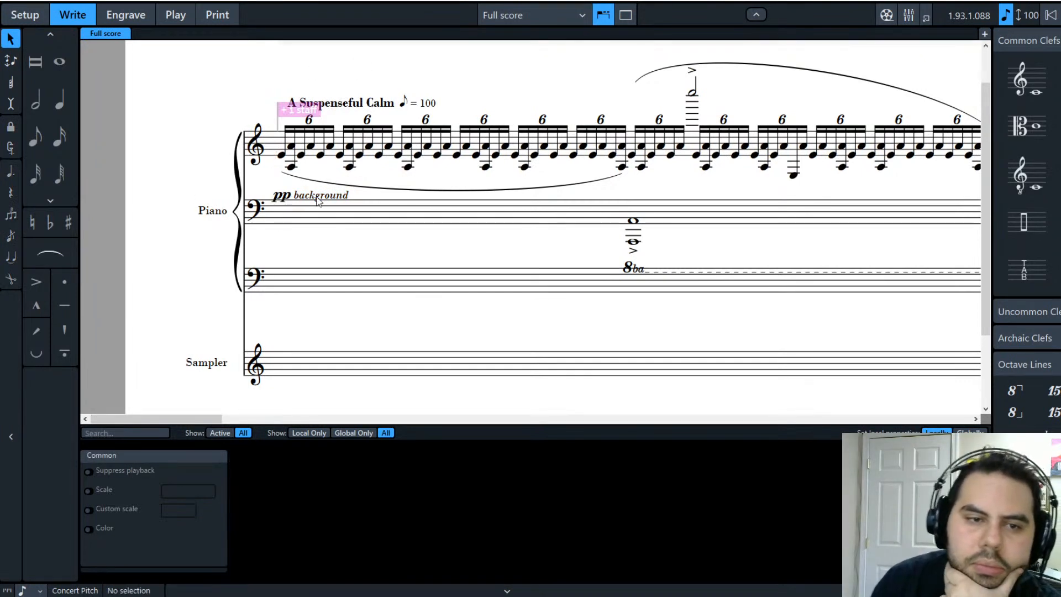
Step: Replace 'background' with 'waves' so the dynamic reads pp waves
double_click(327, 194)
click(369, 105)
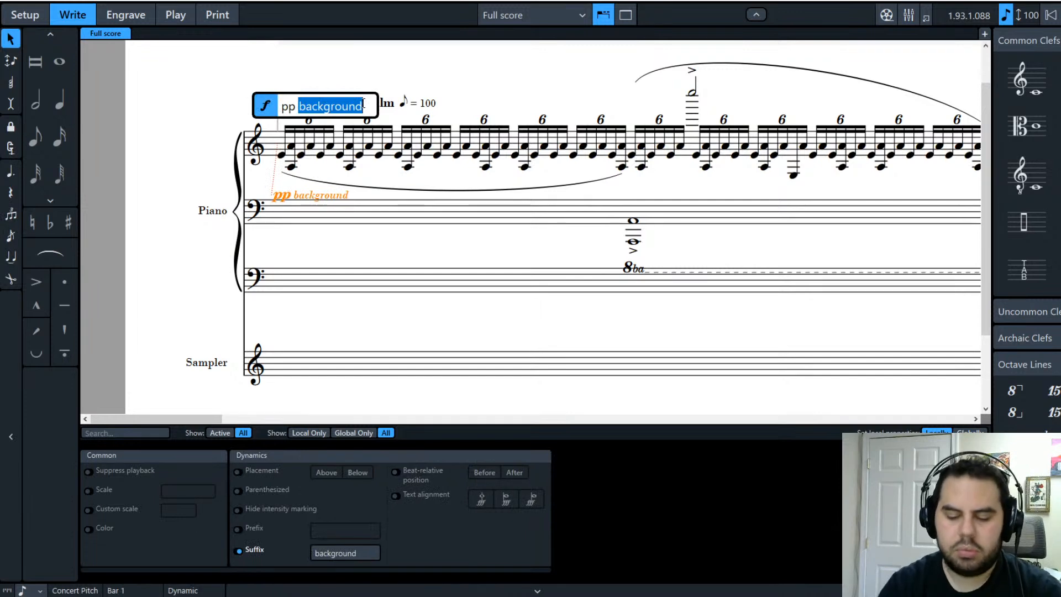
text(WA)
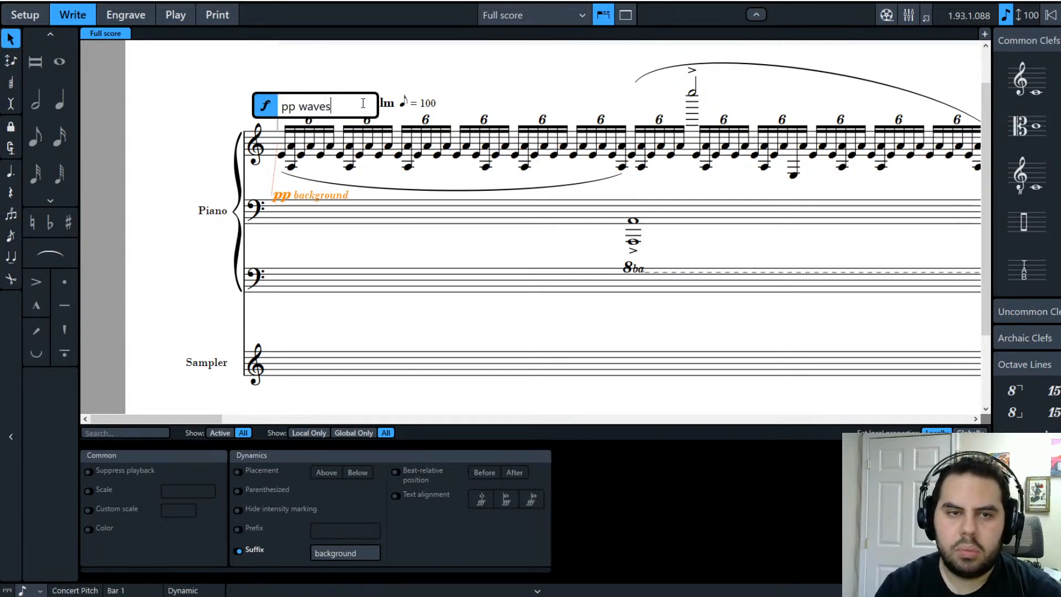
key(Return)
key(Escape)
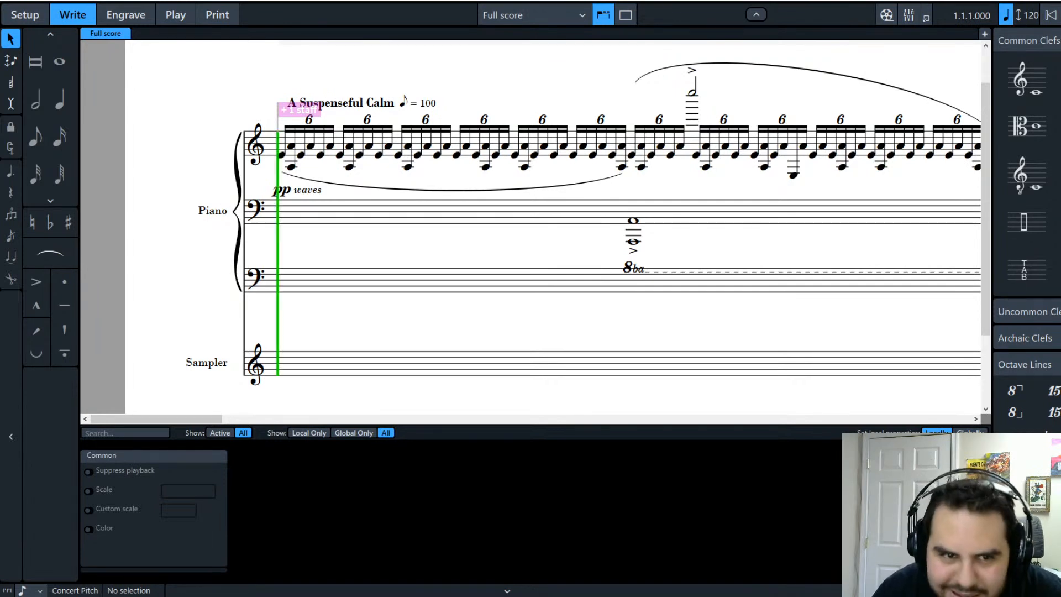
key(space)
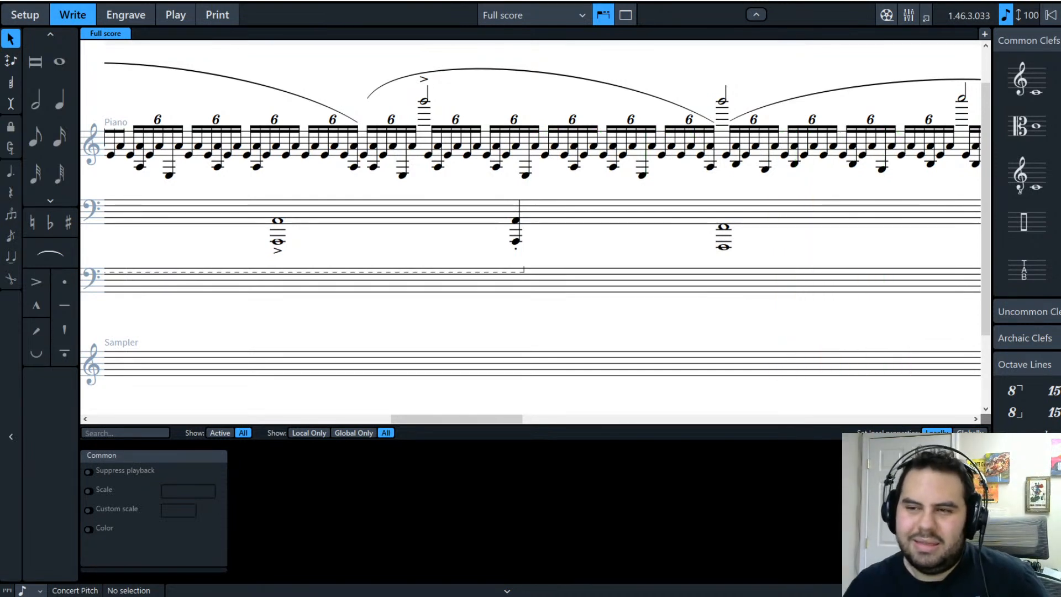
Step: Delete the high B6 half note above the sextuplets
click(722, 102)
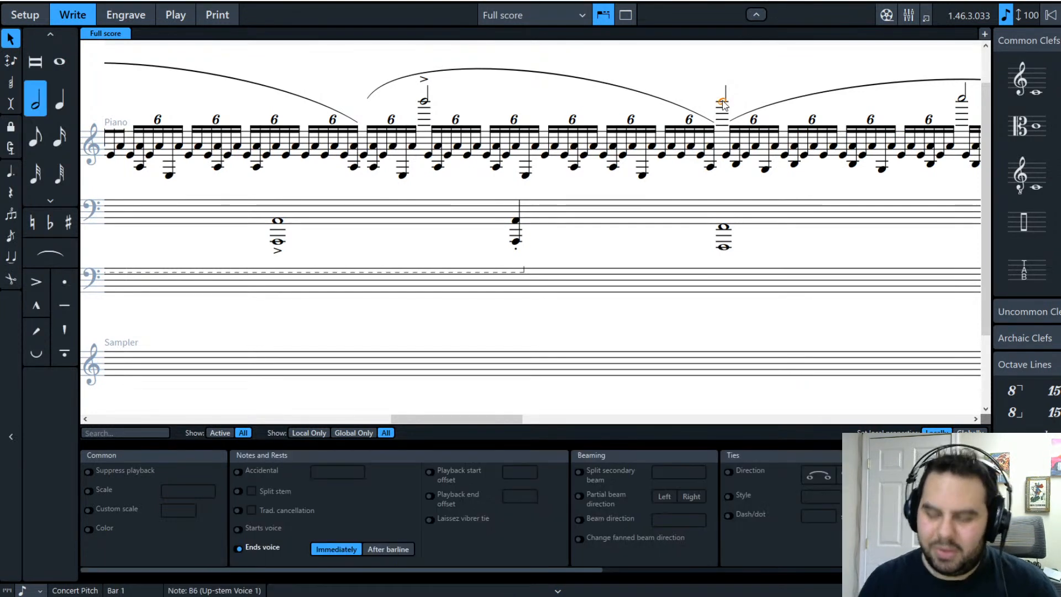
key(Delete)
drag(450, 419, 502, 422)
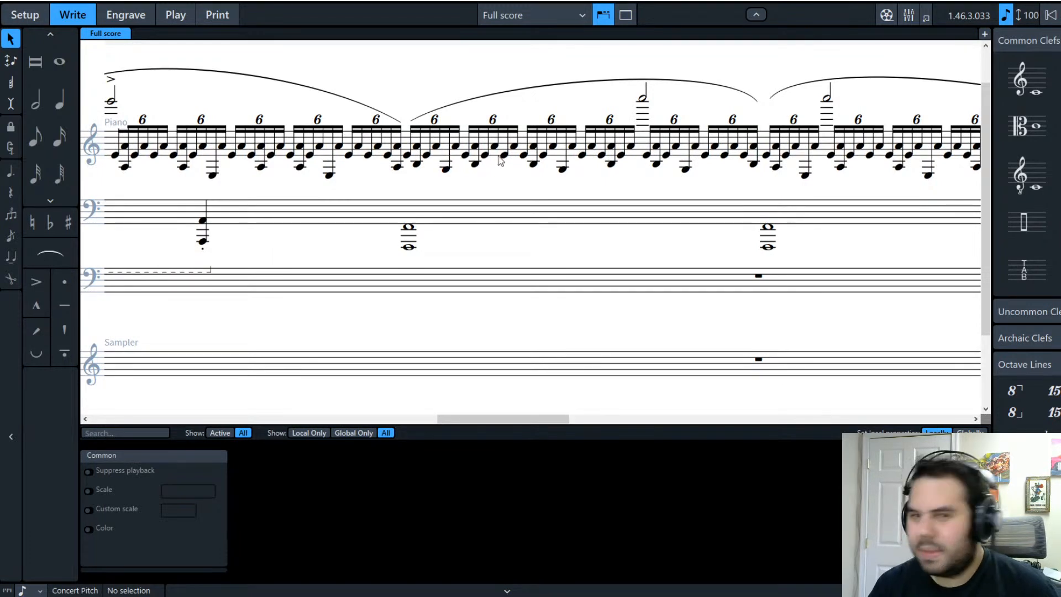
Step: Play back from the E4 starting a later sextuplet run with its bass chord
click(766, 156)
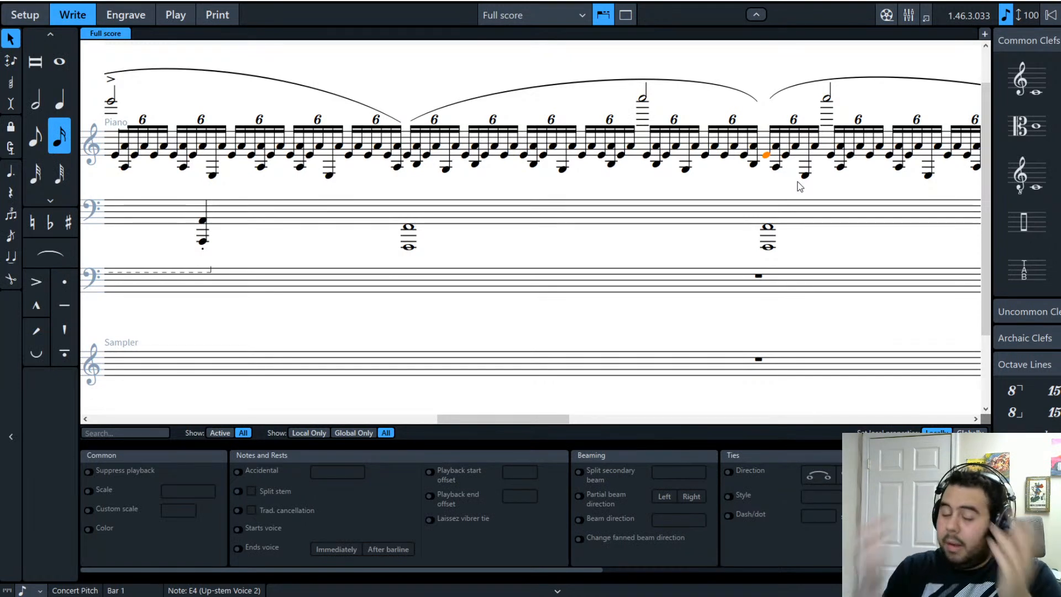
shift+click(772, 250)
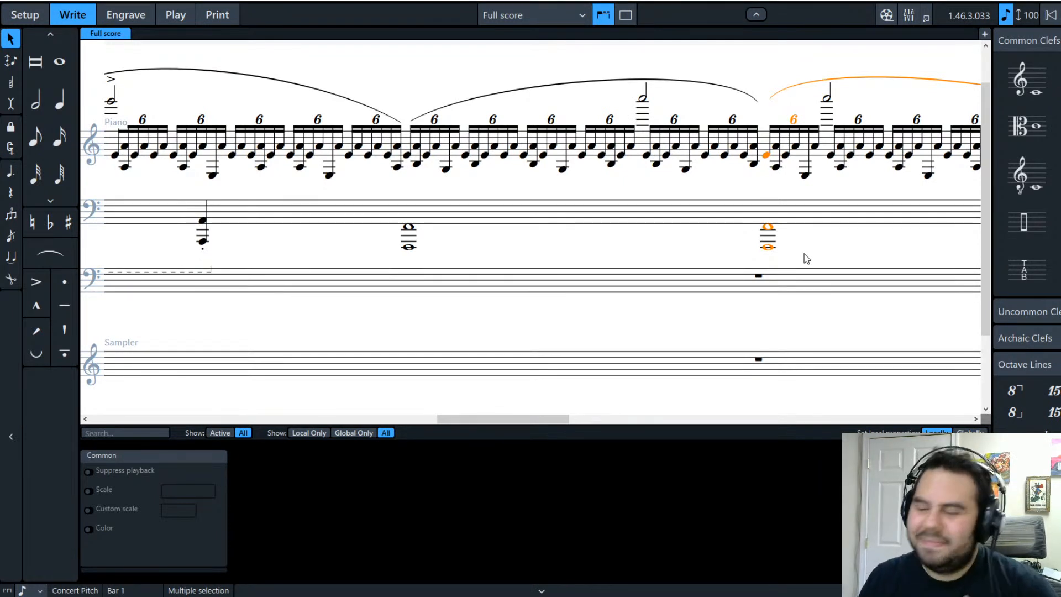
key(p)
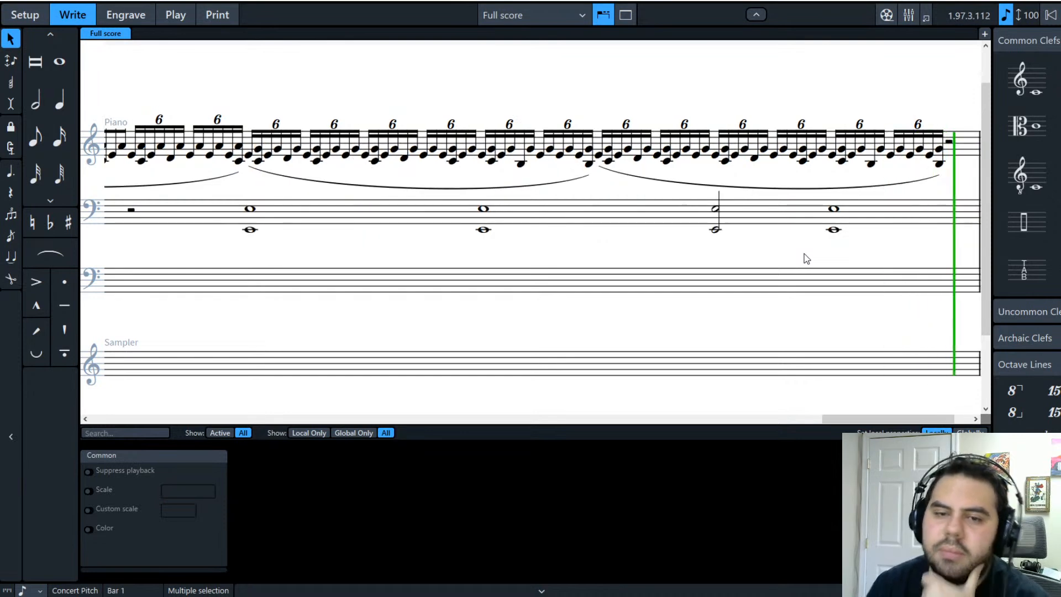
Step: Lower the D#4 in the sextuplet run to B3
click(757, 157)
key(alt+Down)
key(alt+Down)
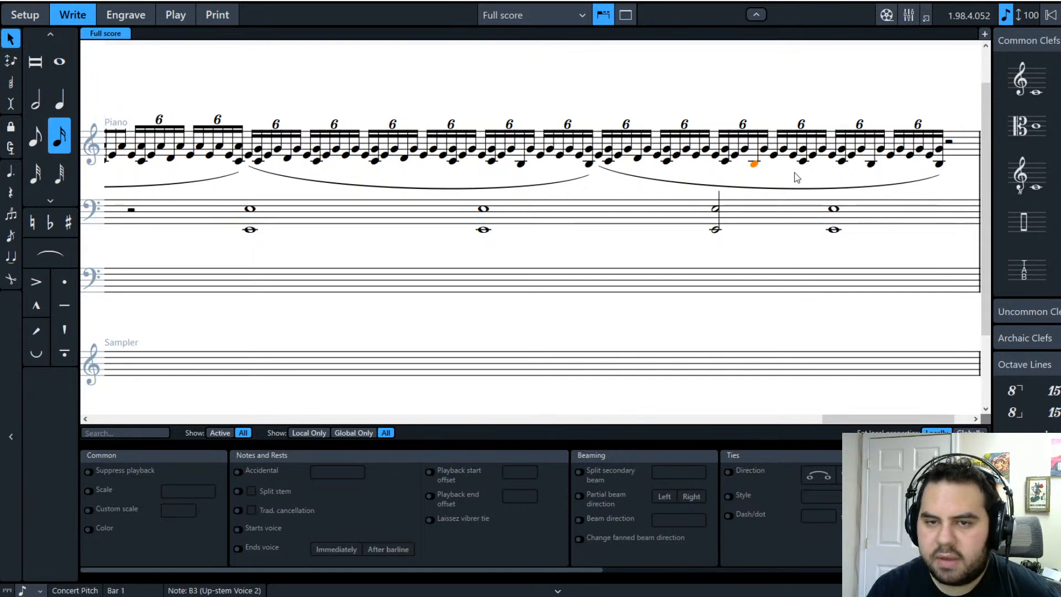
click(818, 262)
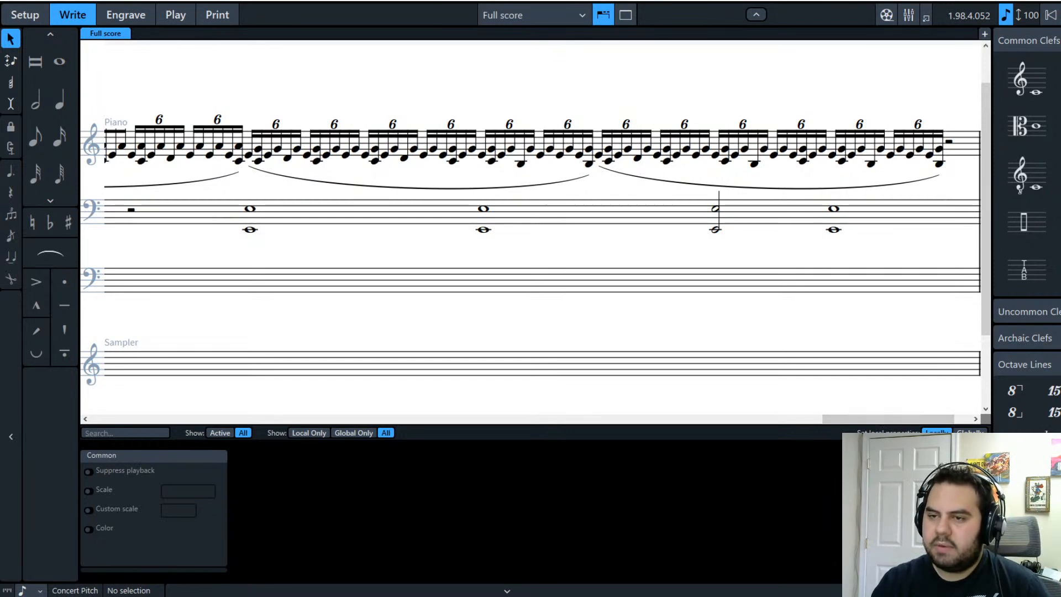
Step: Add an f dynamic under the bass whole-note chord from the Dynamics panel
click(1060, 126)
click(1056, 158)
click(833, 230)
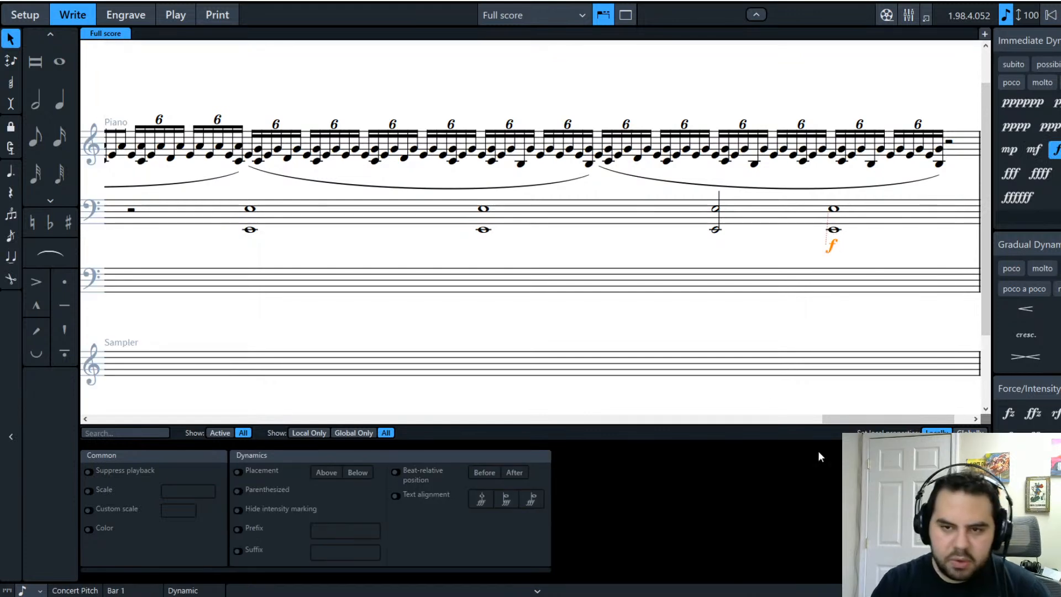
drag(862, 418, 576, 415)
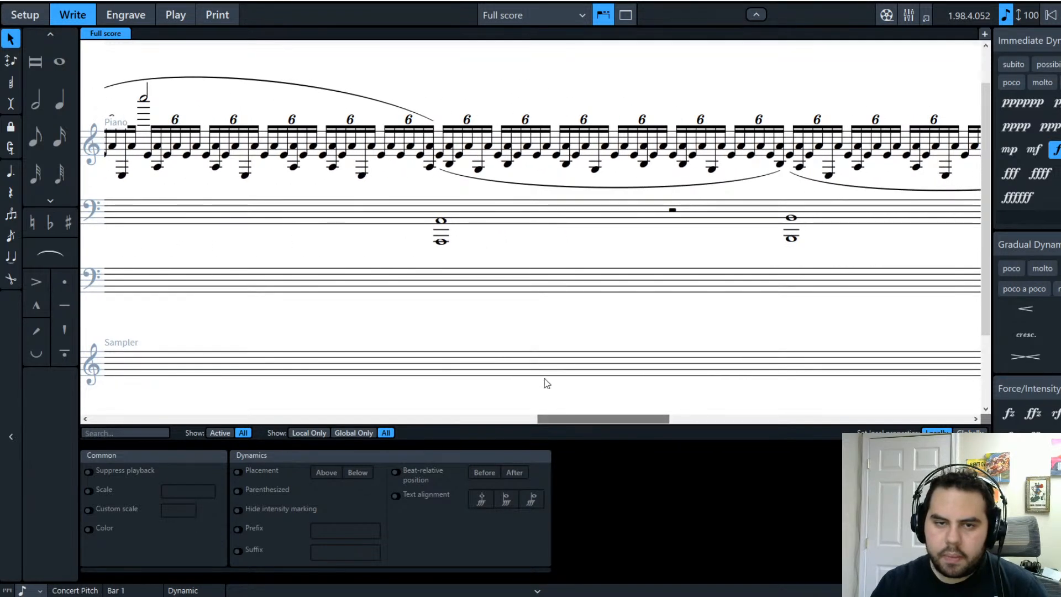
click(681, 250)
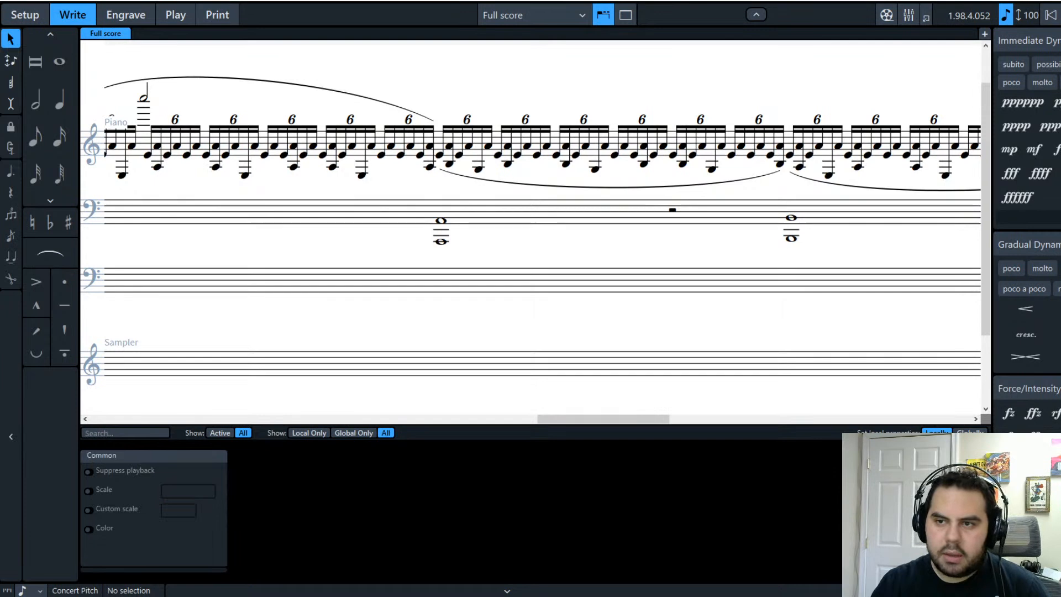
Step: Extend the p dynamic under the bass chord to read 'p cresc. poco a poco'
click(450, 261)
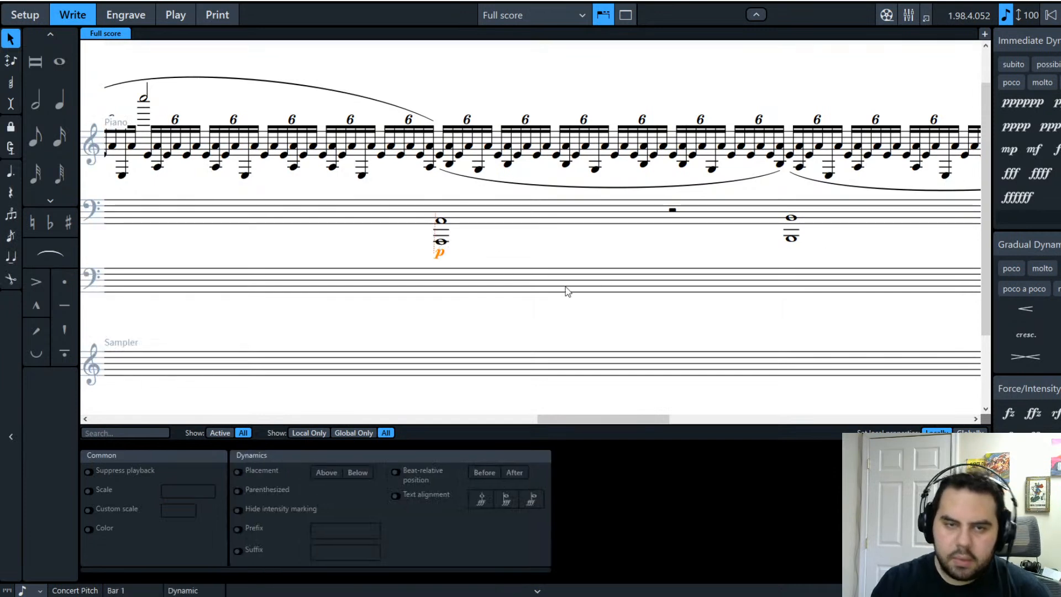
double_click(441, 253)
click(474, 177)
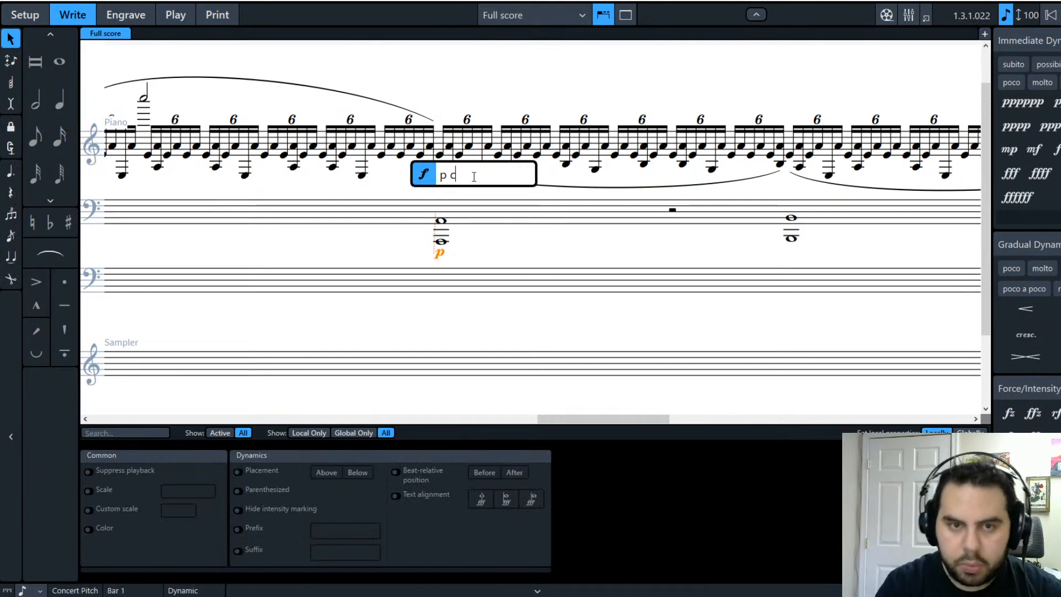
text(cresc. poco)
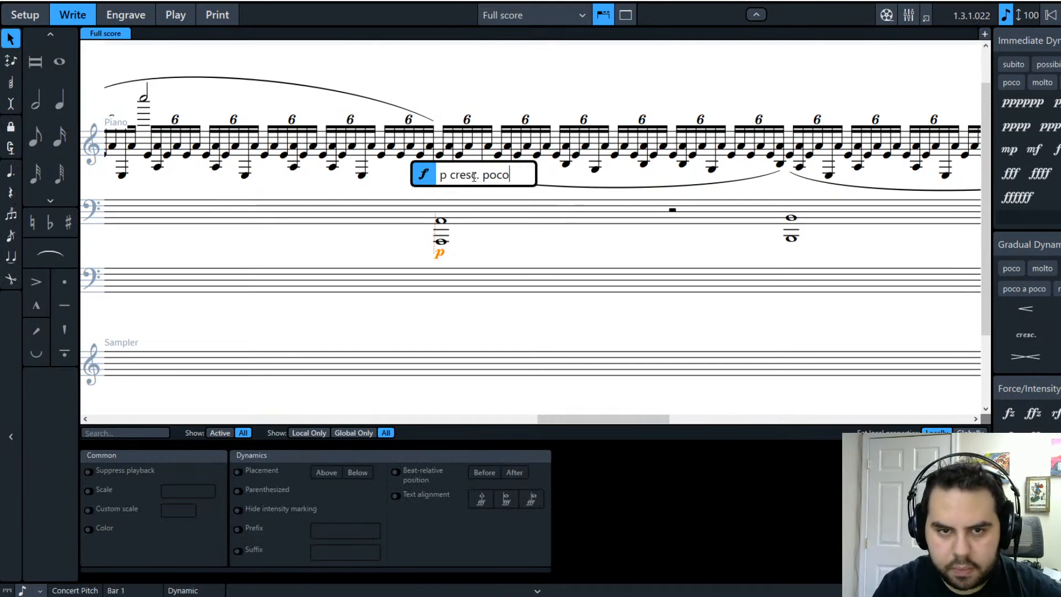
text( a poco)
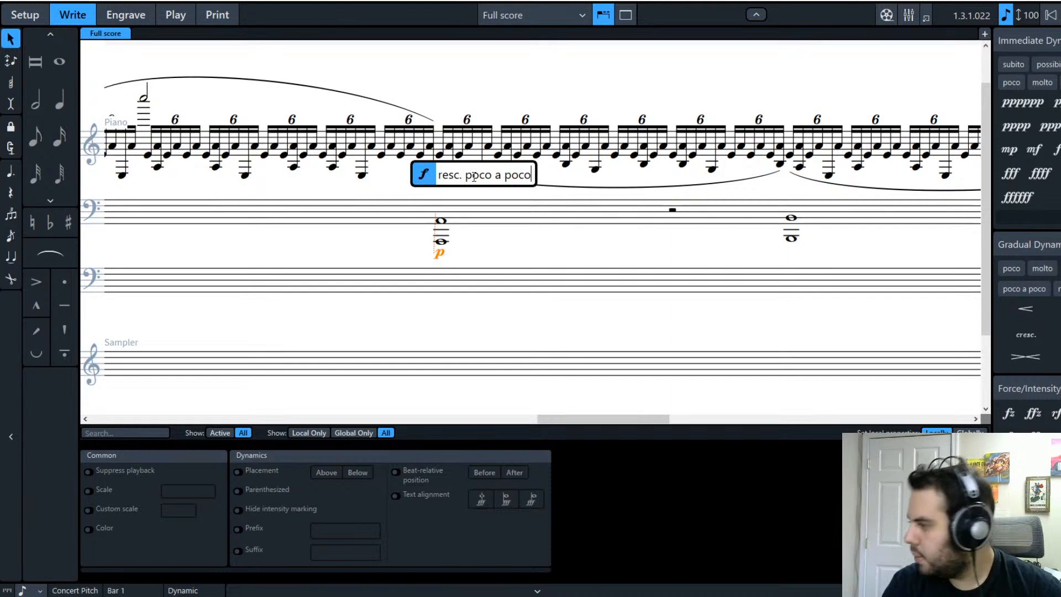
key(Return)
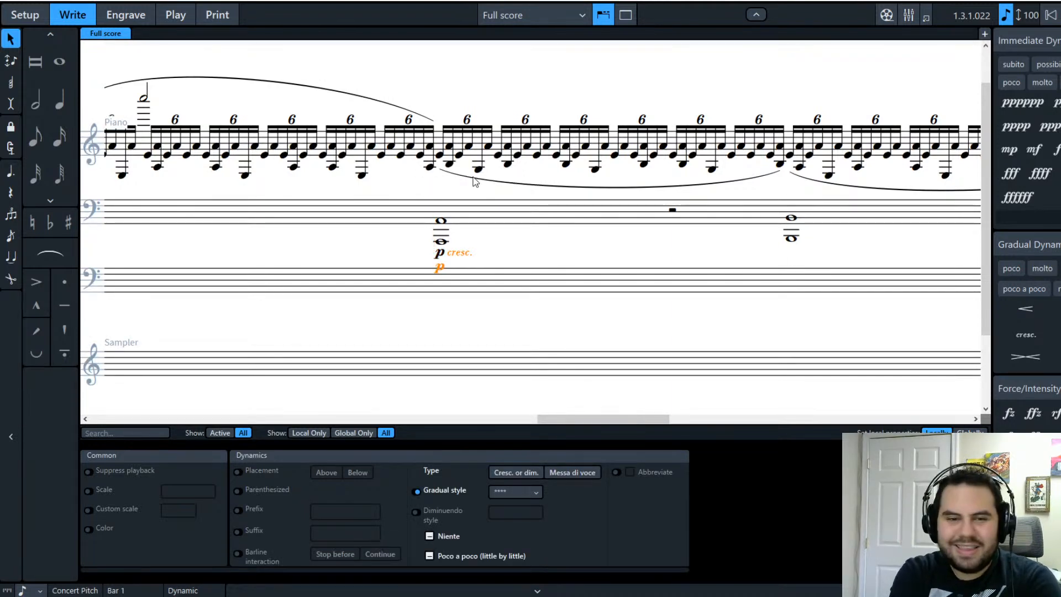
click(450, 324)
Step: Delete the duplicate p dynamic below the bass staff
click(440, 269)
key(Delete)
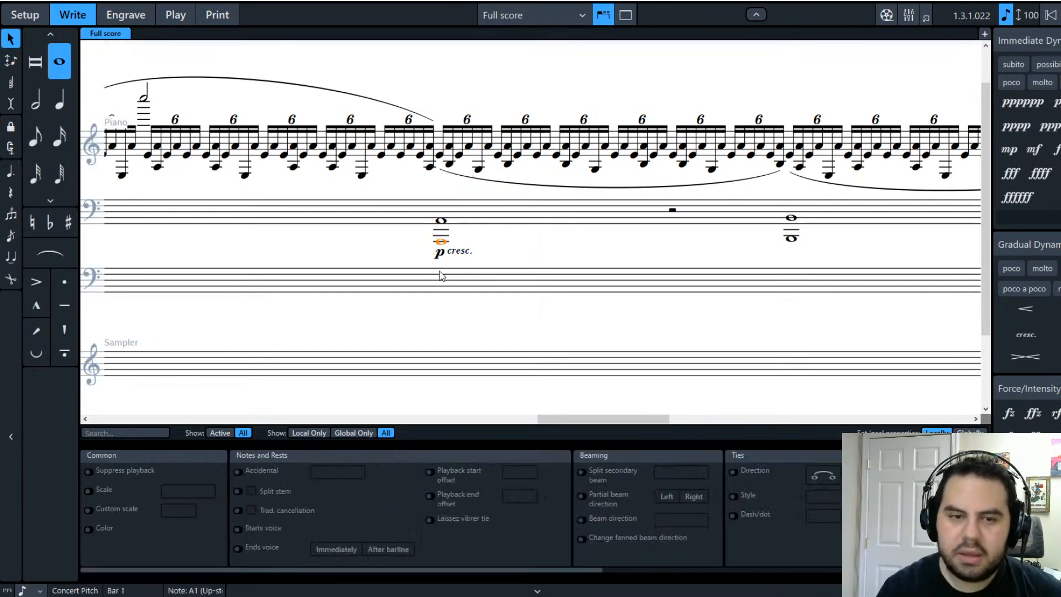
key(Escape)
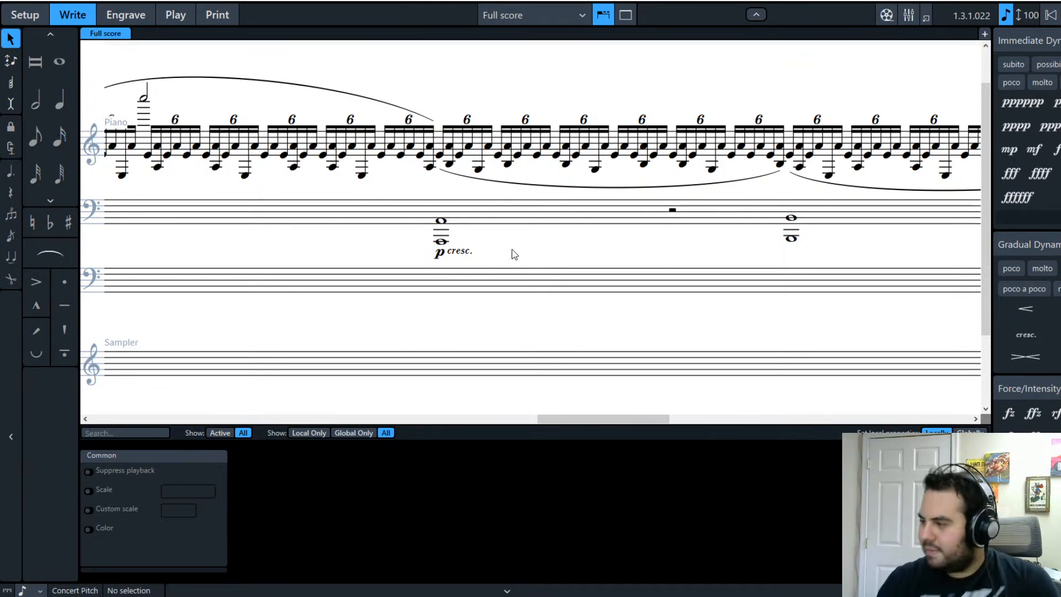
Step: Play back from the E4 in the treble sextuplets, then stop
click(440, 157)
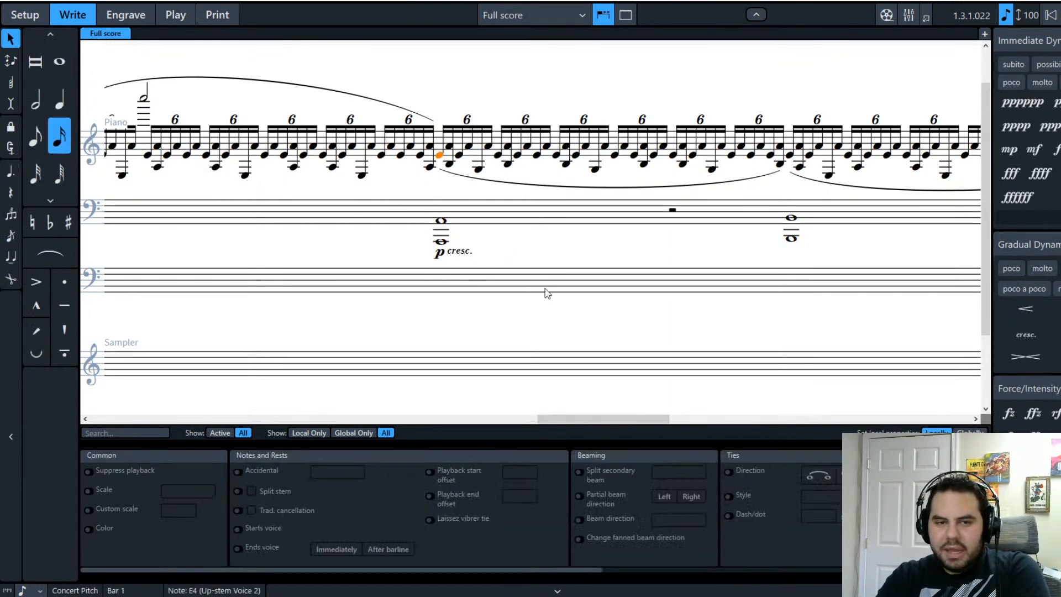
shift+click(442, 224)
key(p)
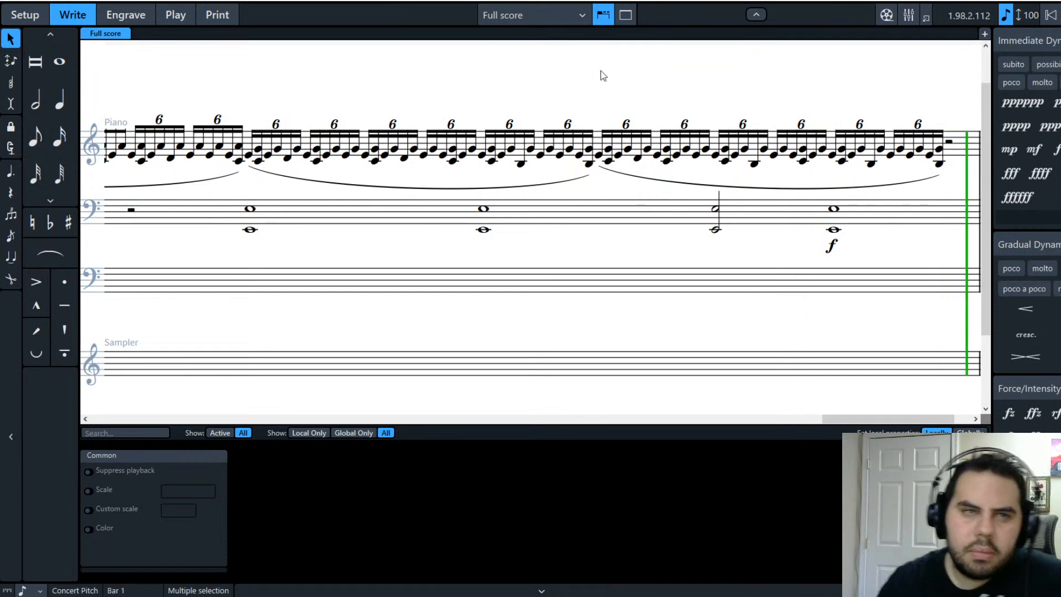
click(1046, 18)
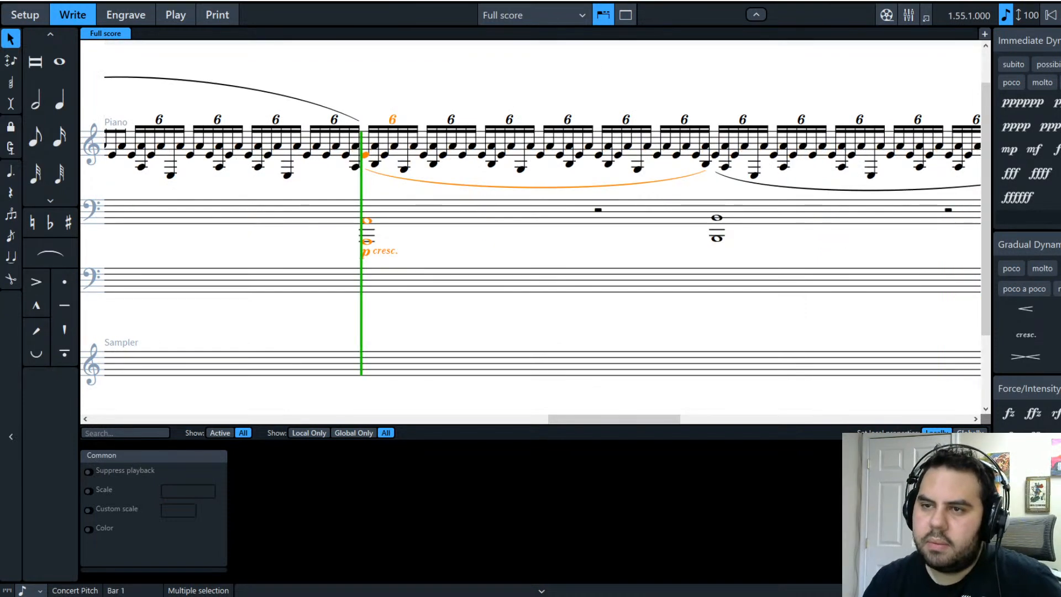
Step: Add a crescendo hairpin from the last bass whole notes to the f
drag(619, 420, 899, 420)
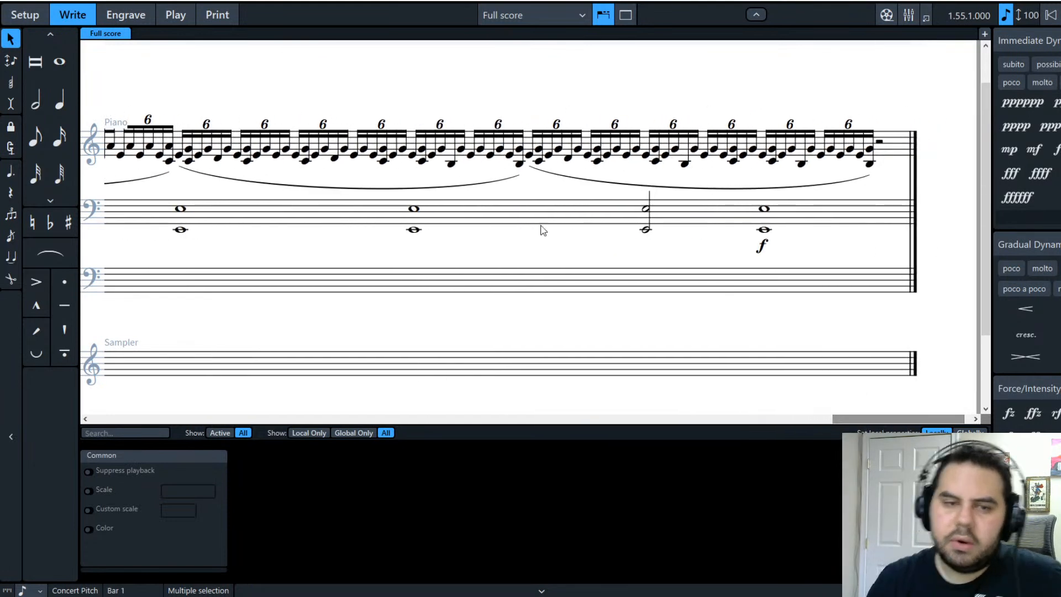
click(481, 264)
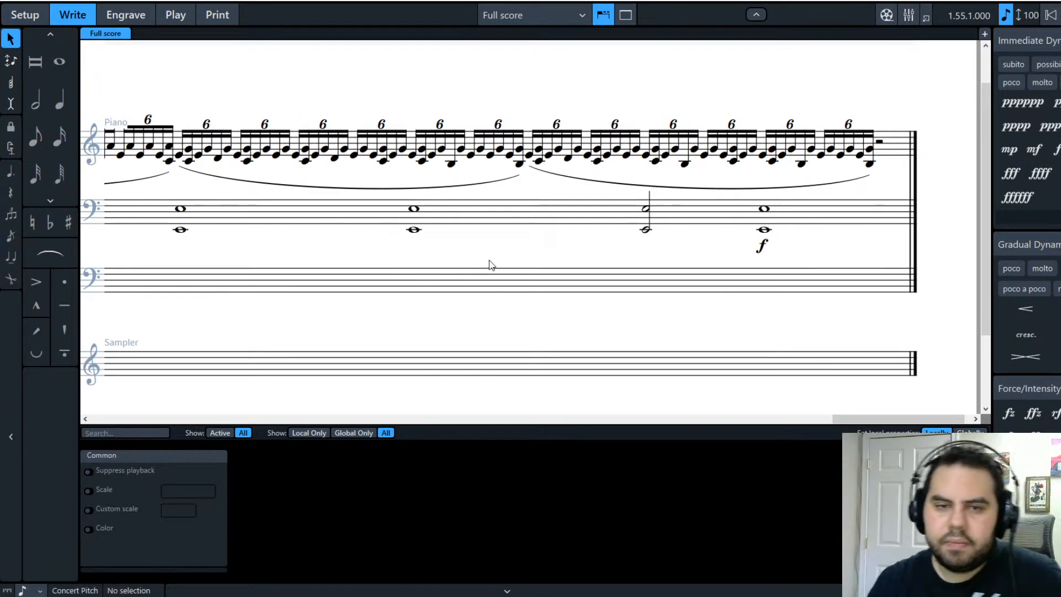
click(414, 230)
shift+click(764, 229)
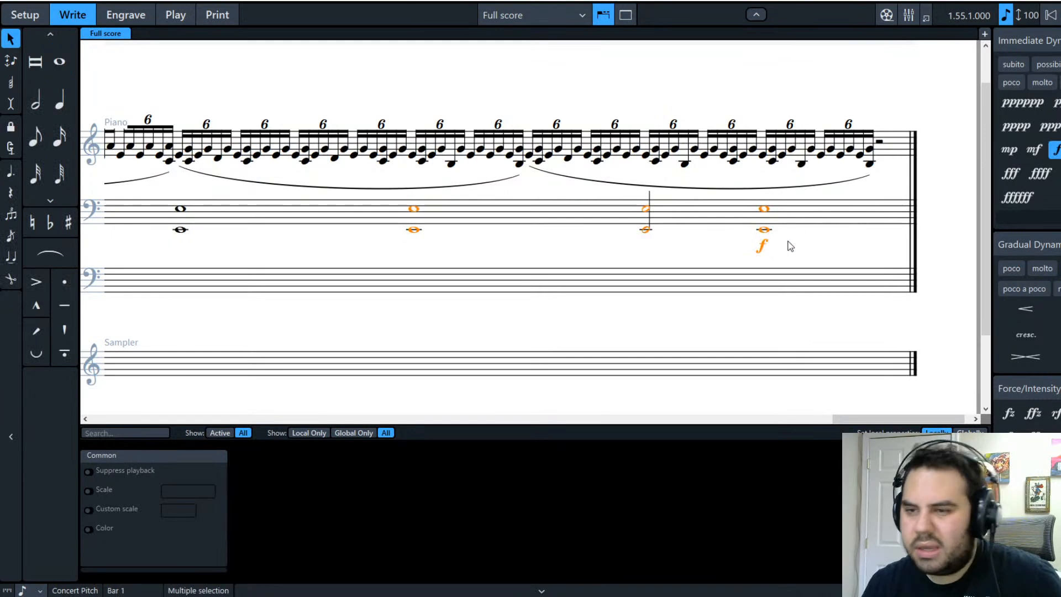
click(1026, 309)
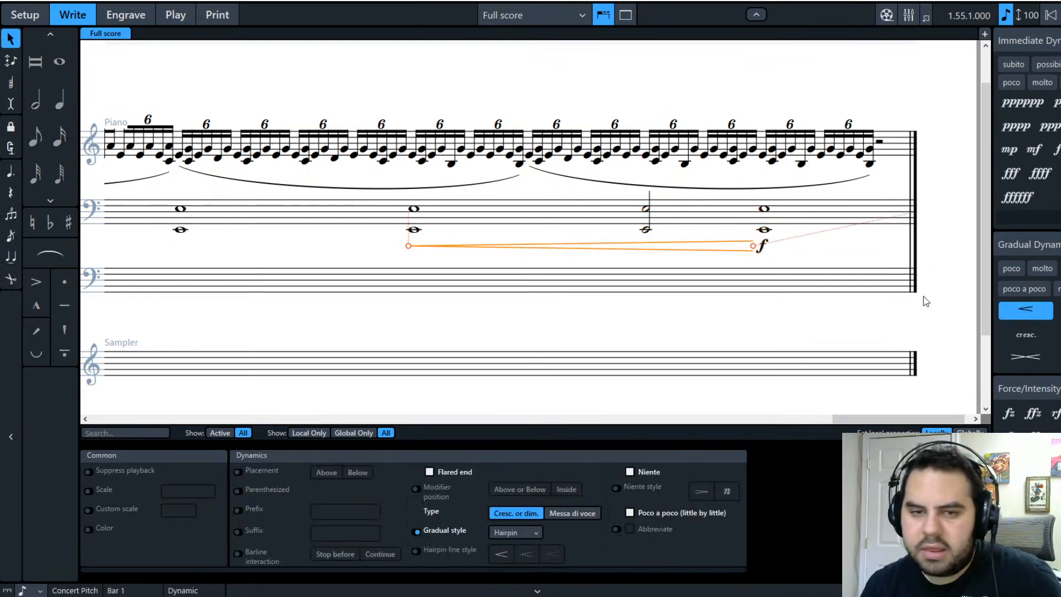
click(805, 306)
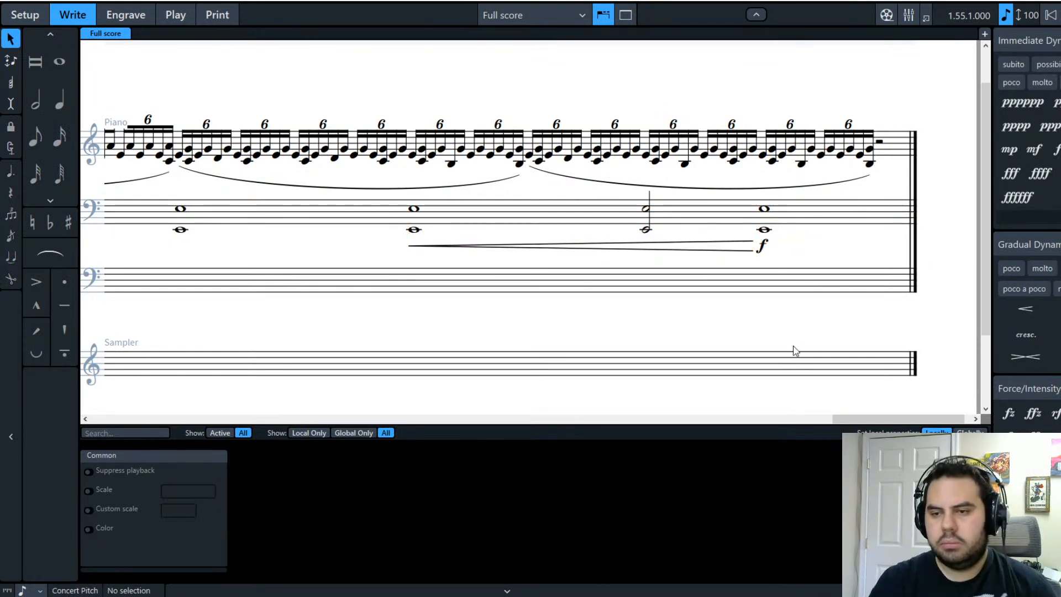
Step: Append 'poco a poco' to the earlier cresc. marking
scroll(840, 419, left, 1)
drag(840, 419, 573, 424)
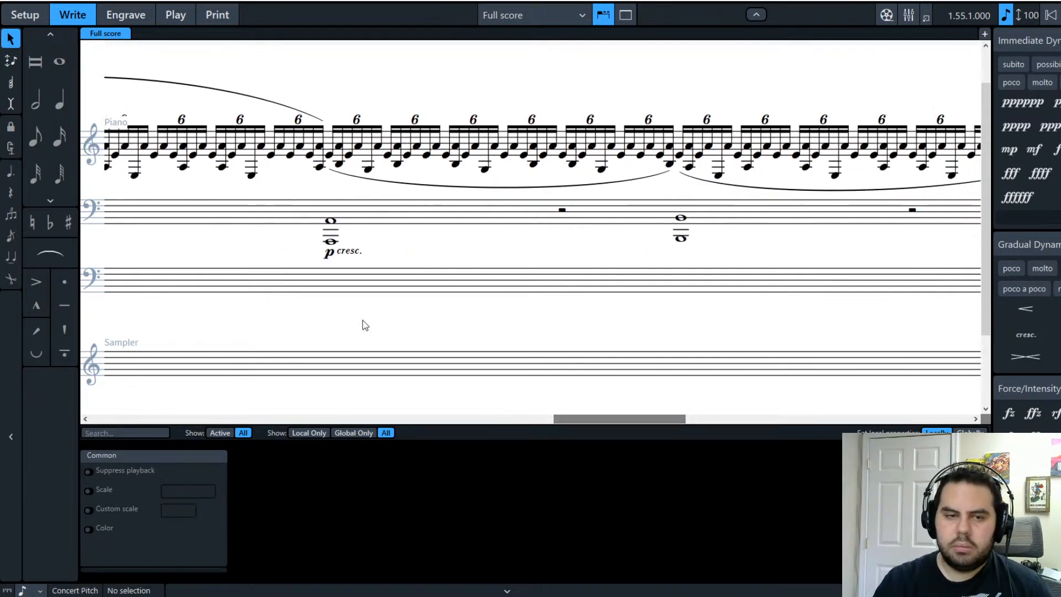
double_click(349, 251)
click(388, 173)
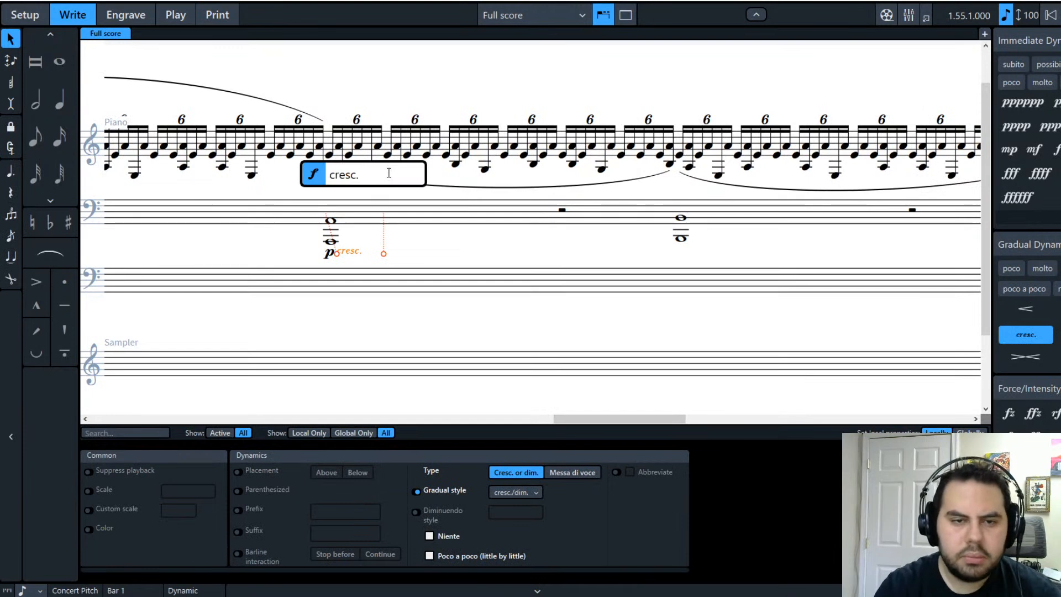
text(poco a poco)
key(Return)
click(378, 255)
click(353, 251)
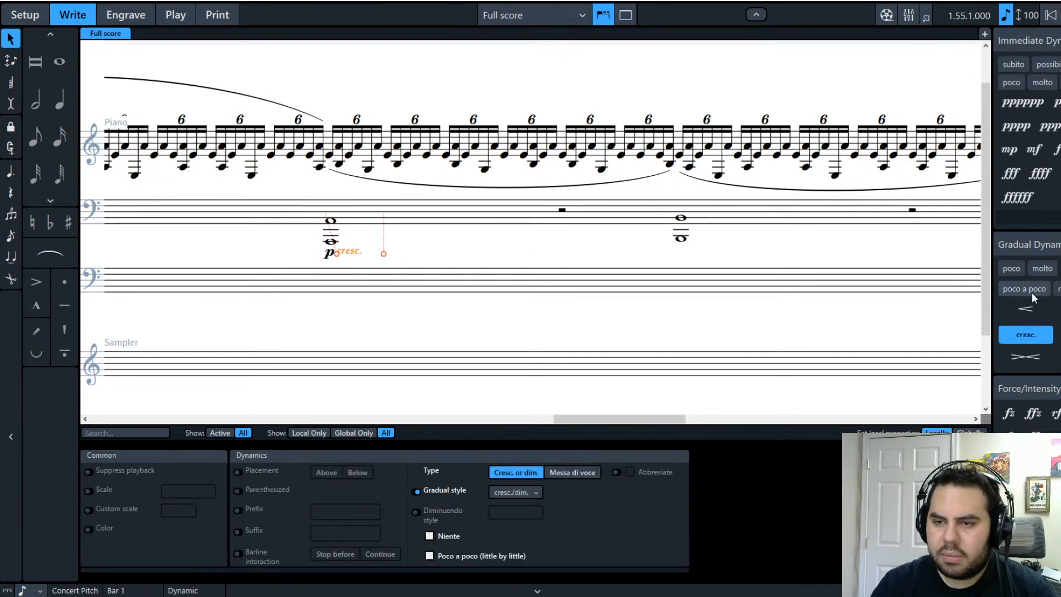
click(505, 258)
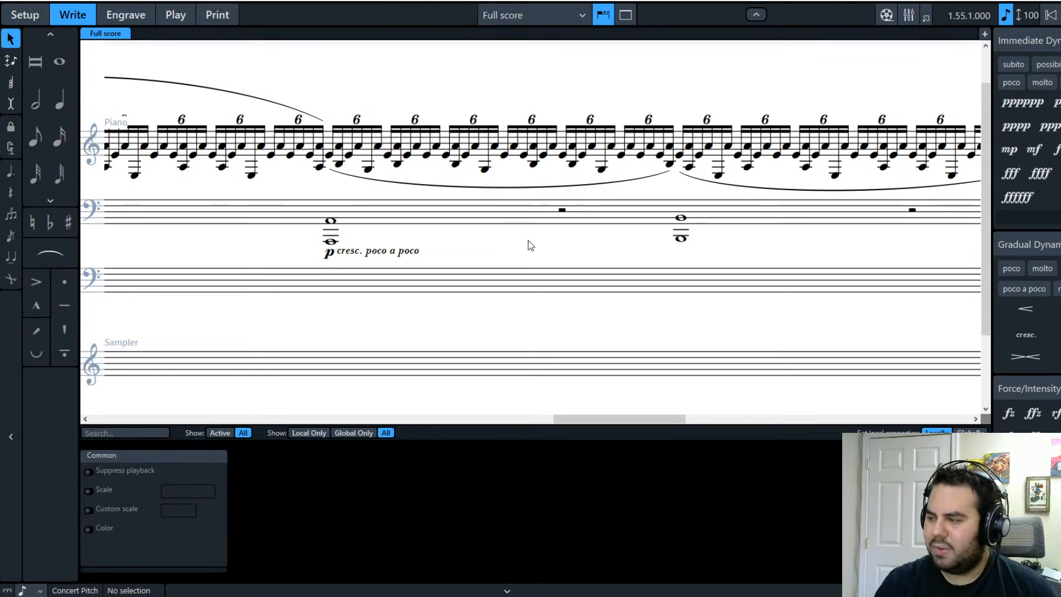
drag(650, 416, 630, 464)
click(415, 157)
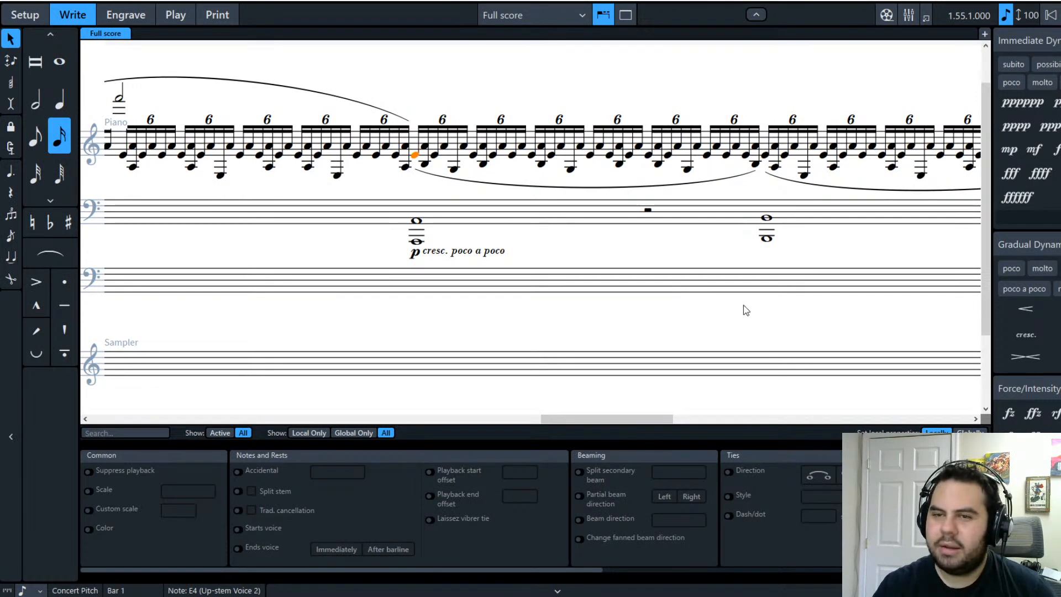
shift+click(422, 248)
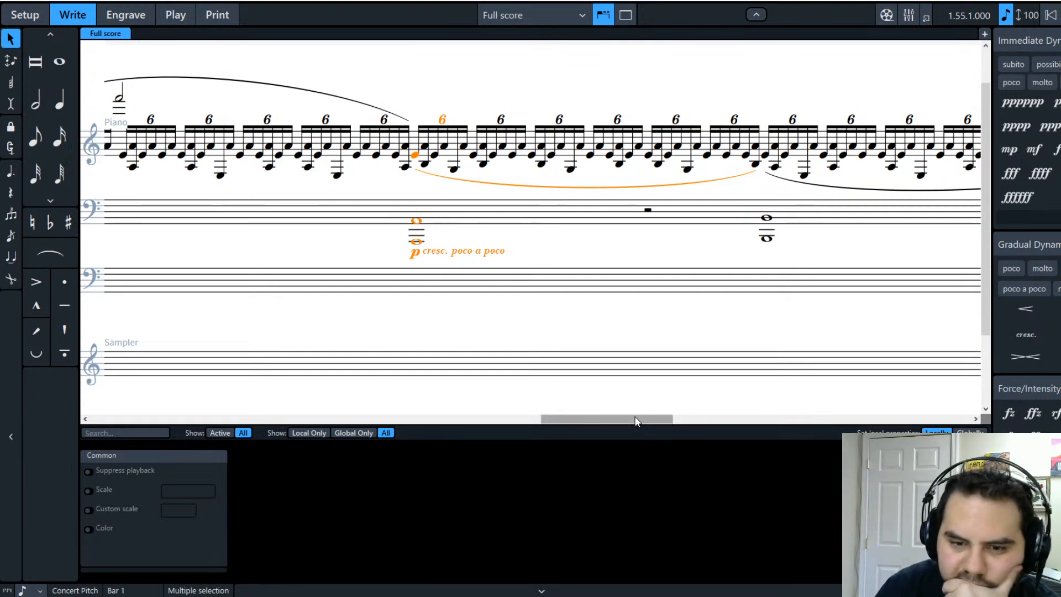
click(629, 258)
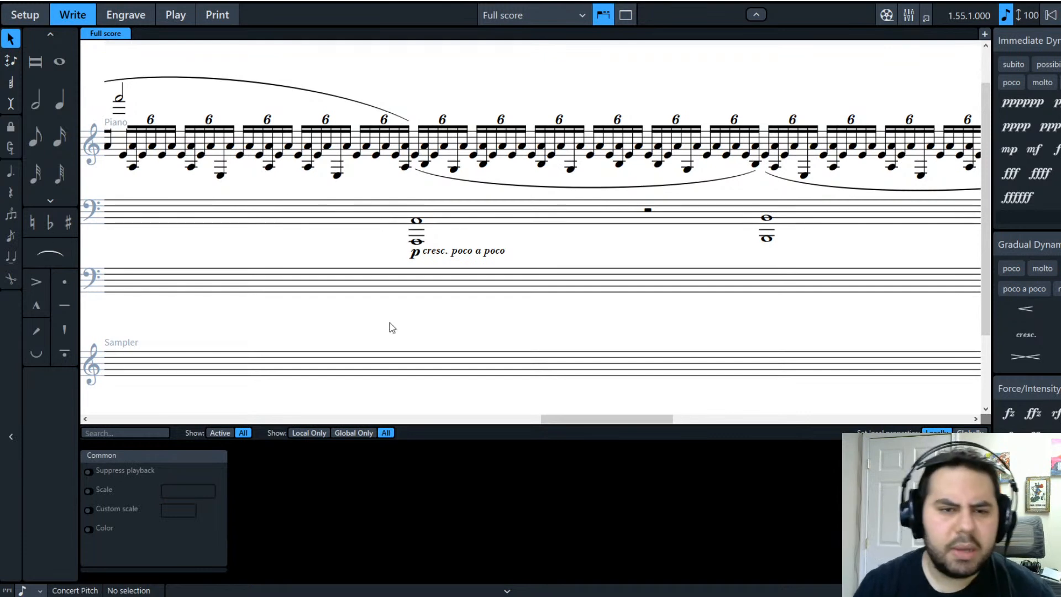
click(445, 146)
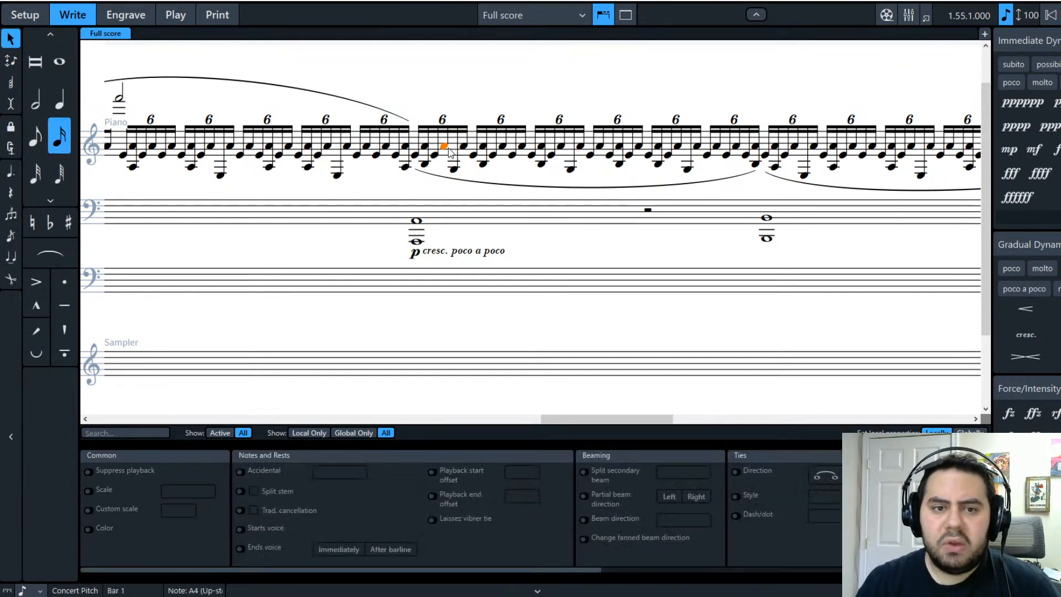
click(416, 156)
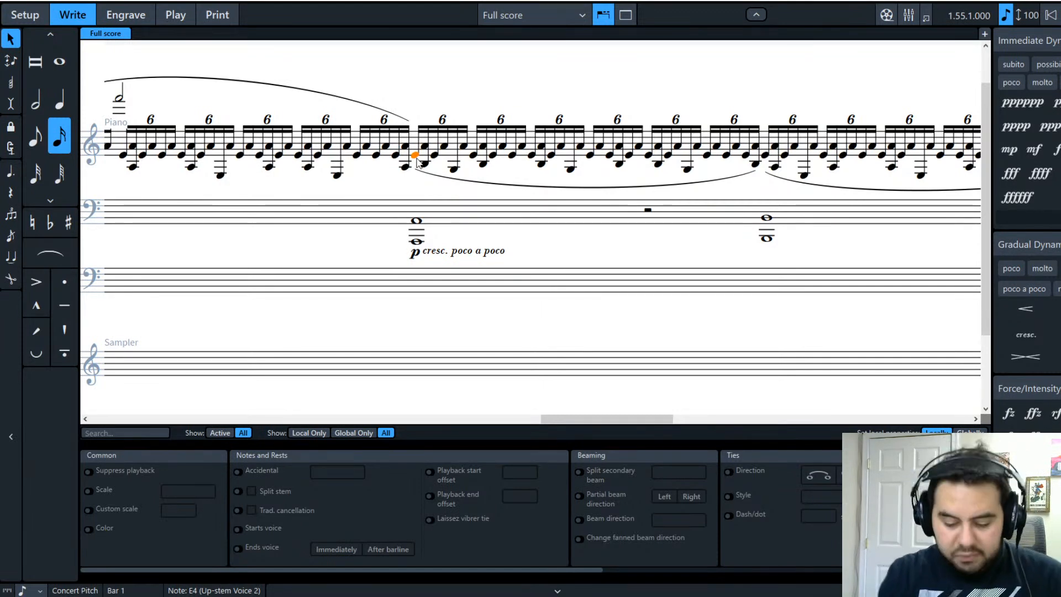
Step: Start note input at the E4, skip one sextuplet group, and add E6 and B6
key(shift+n)
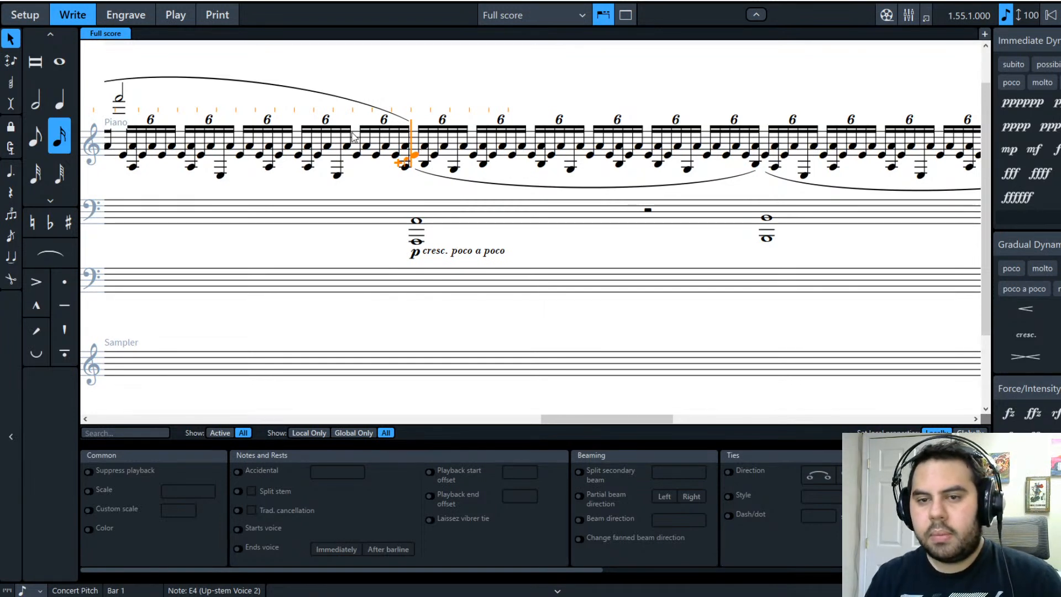
key(space)
key(space)
key(space)
key(space)
key(space)
key(space)
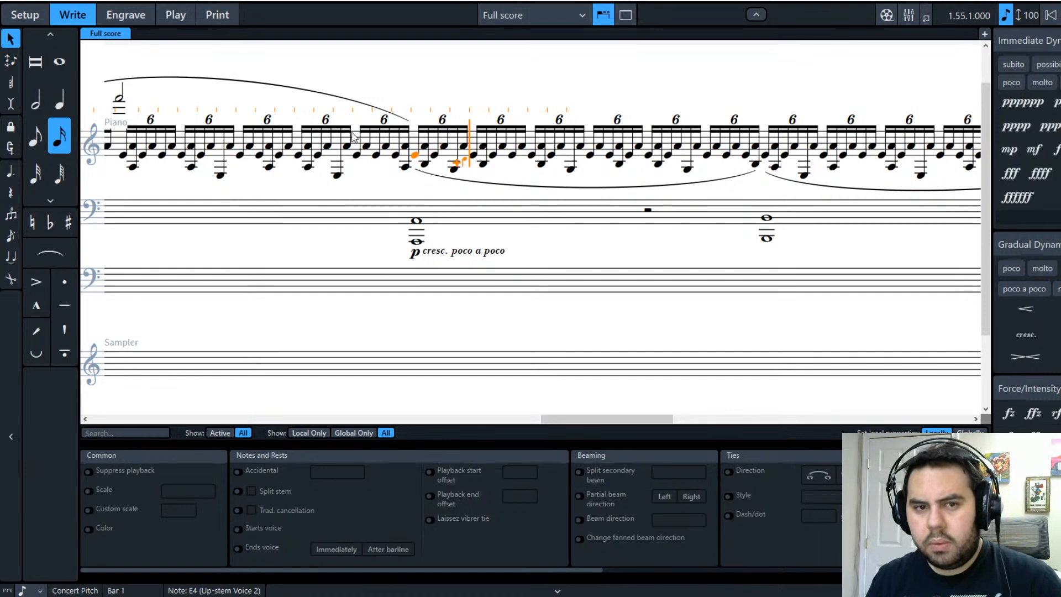
key(e)
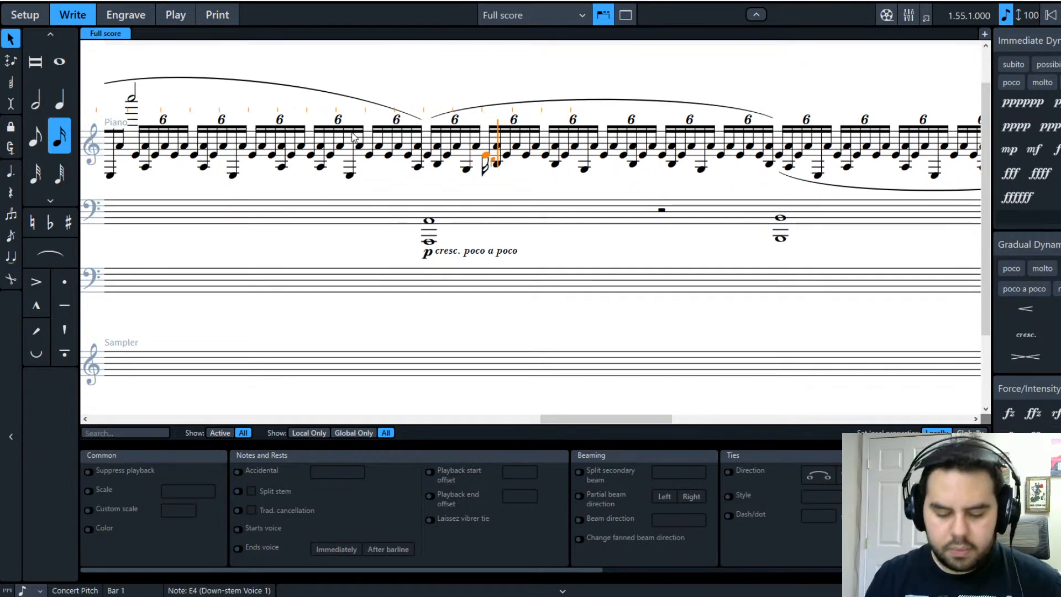
key(ctrl+alt+Up)
key(ctrl+alt+Up)
key(ctrl+alt+Up)
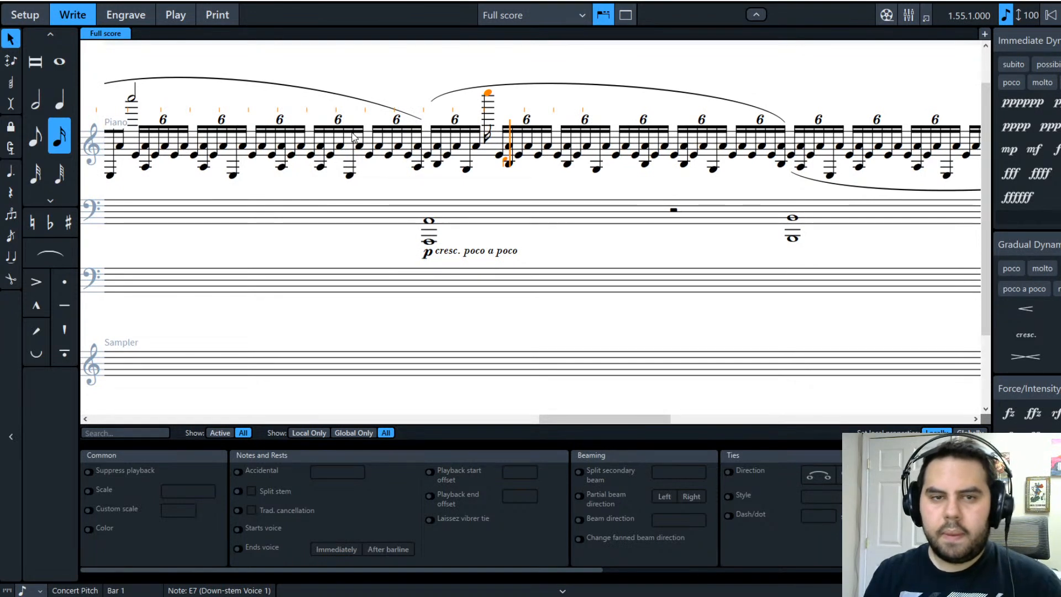
key(b)
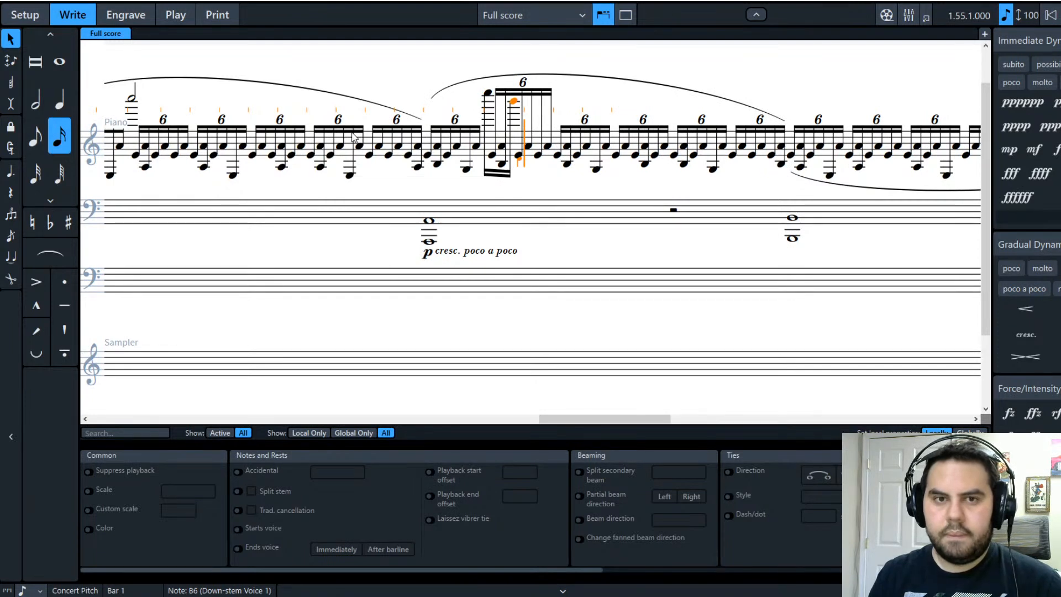
Step: Add sextuplet notes G6, B6, E7, B6, E7, B6, G6, G6
key(g)
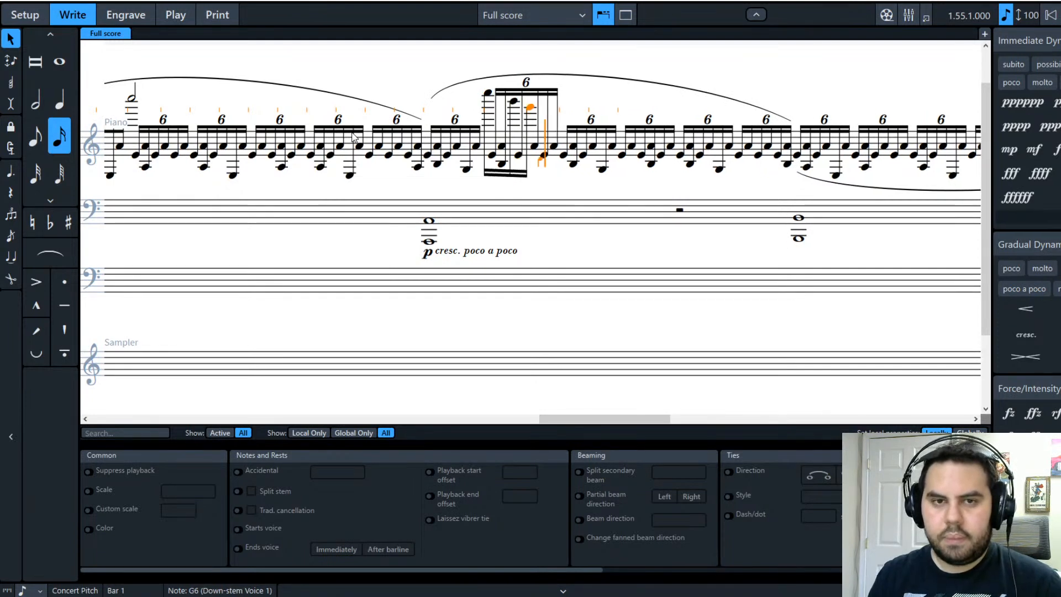
key(b)
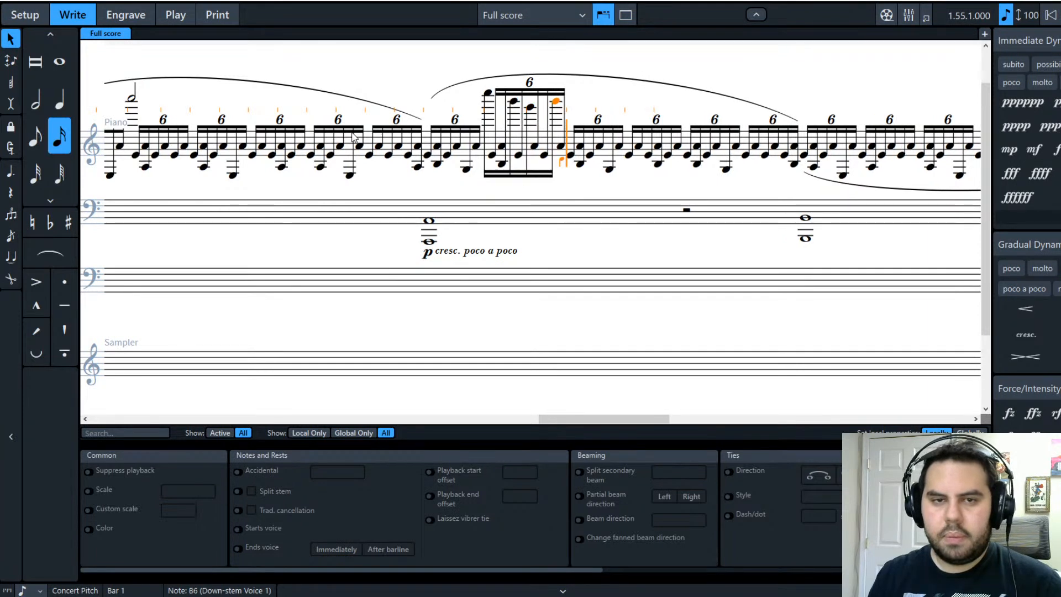
key(e)
key(b)
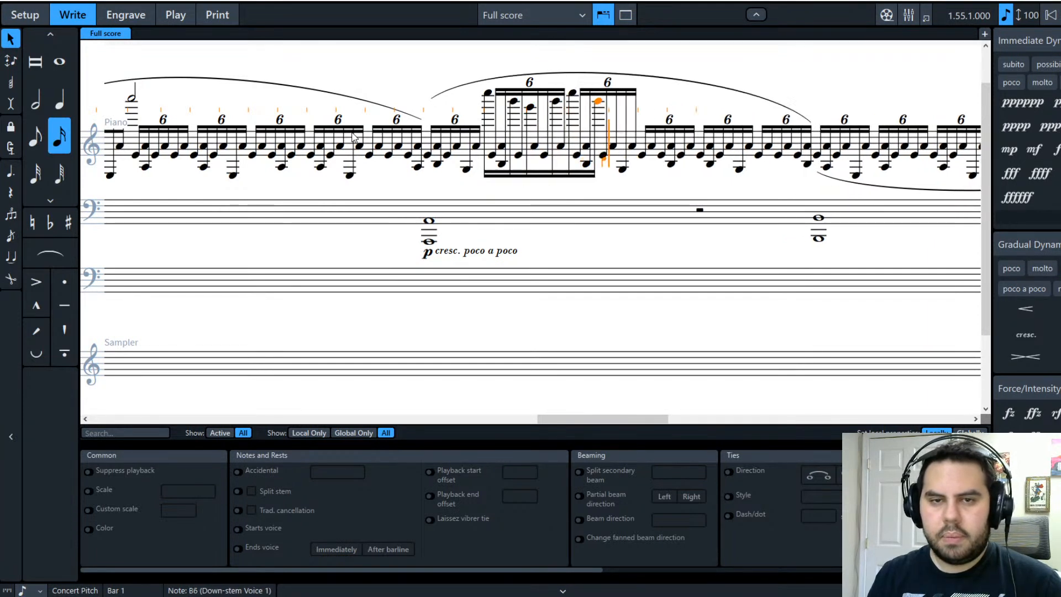
key(e)
key(b)
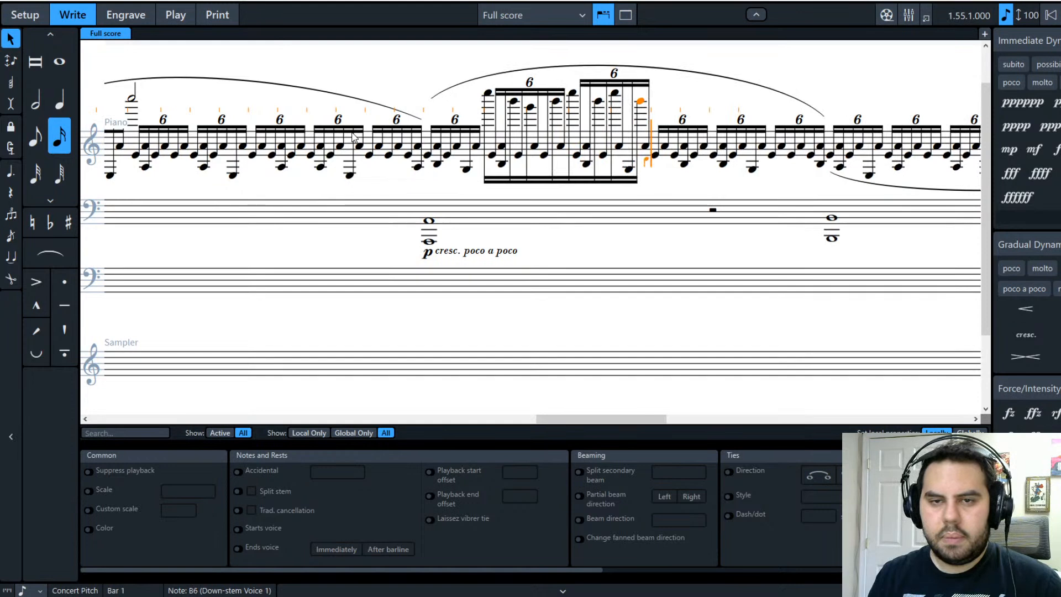
key(g)
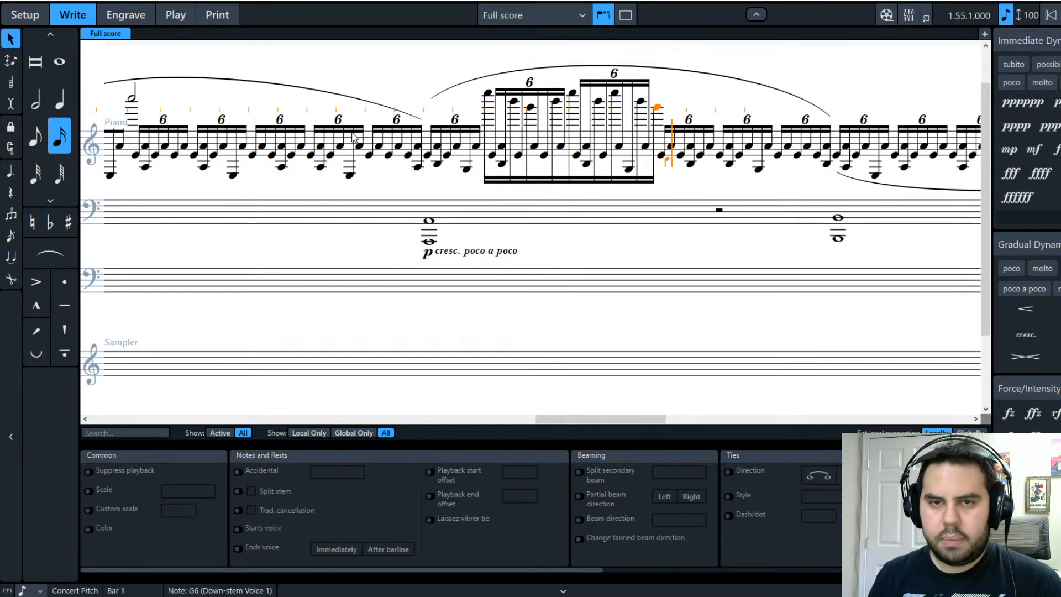
key(g)
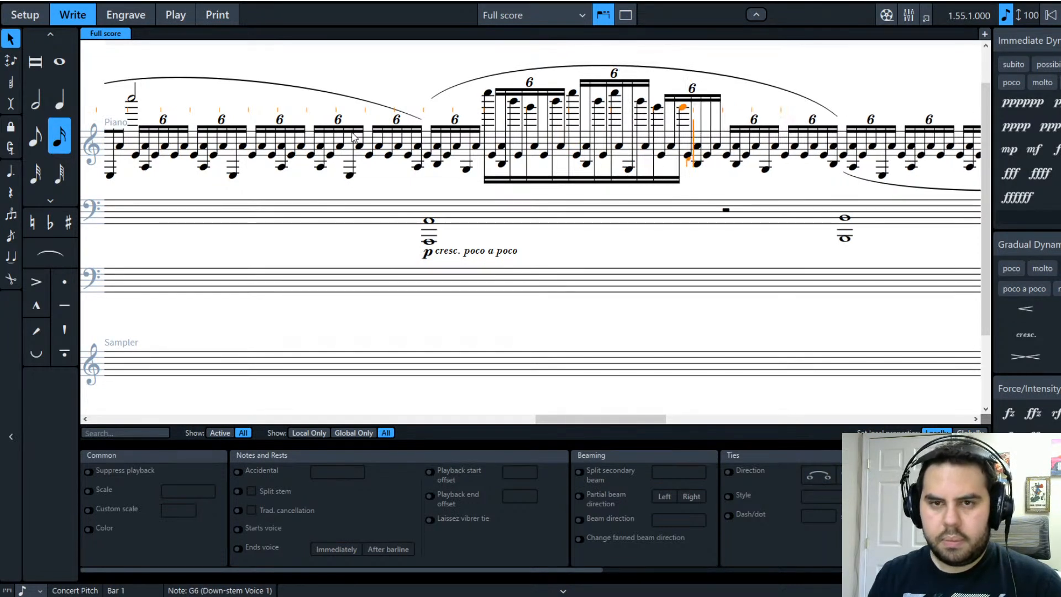
Step: Raise the last G6 to A6, then add C7, C7, A6, E7 and B6
key(alt+Up)
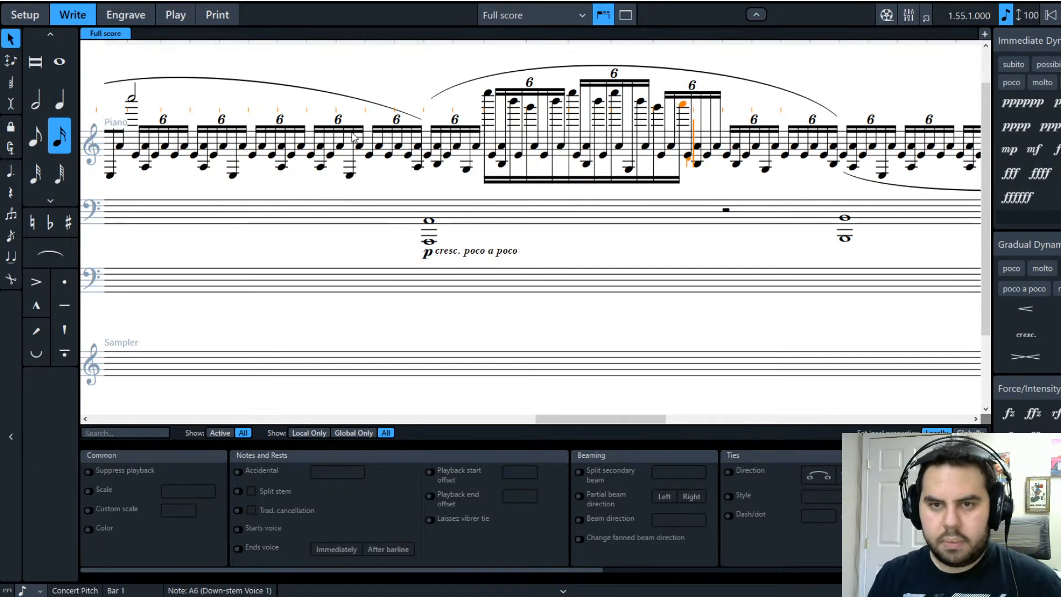
key(c)
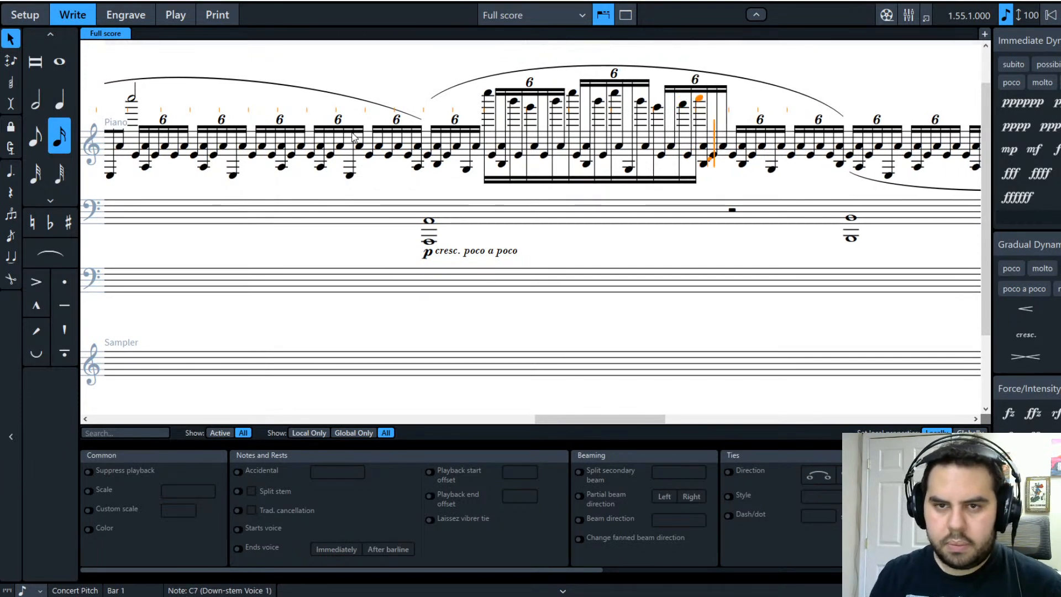
key(c)
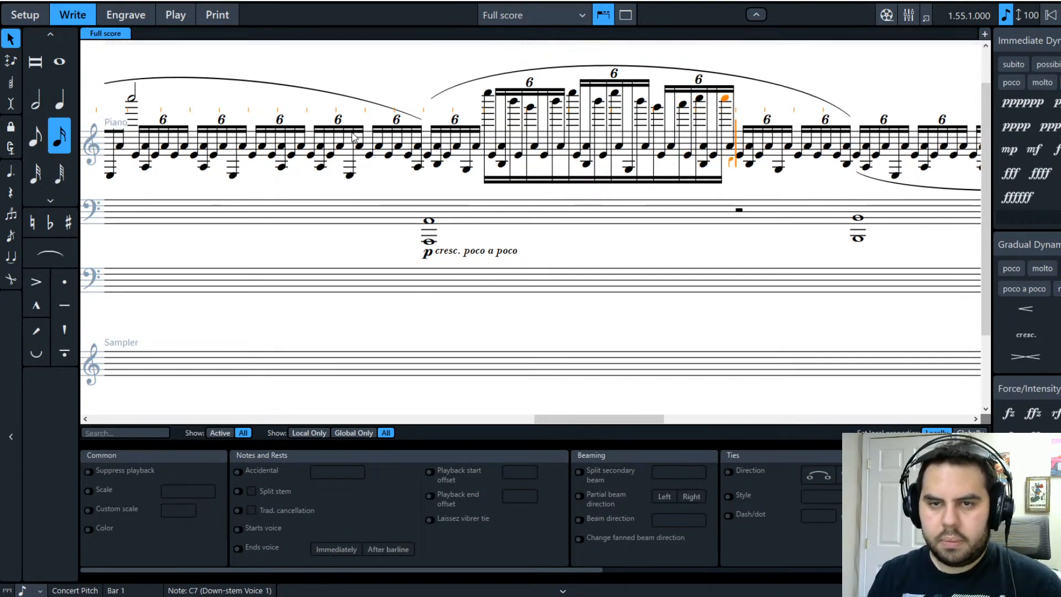
key(a)
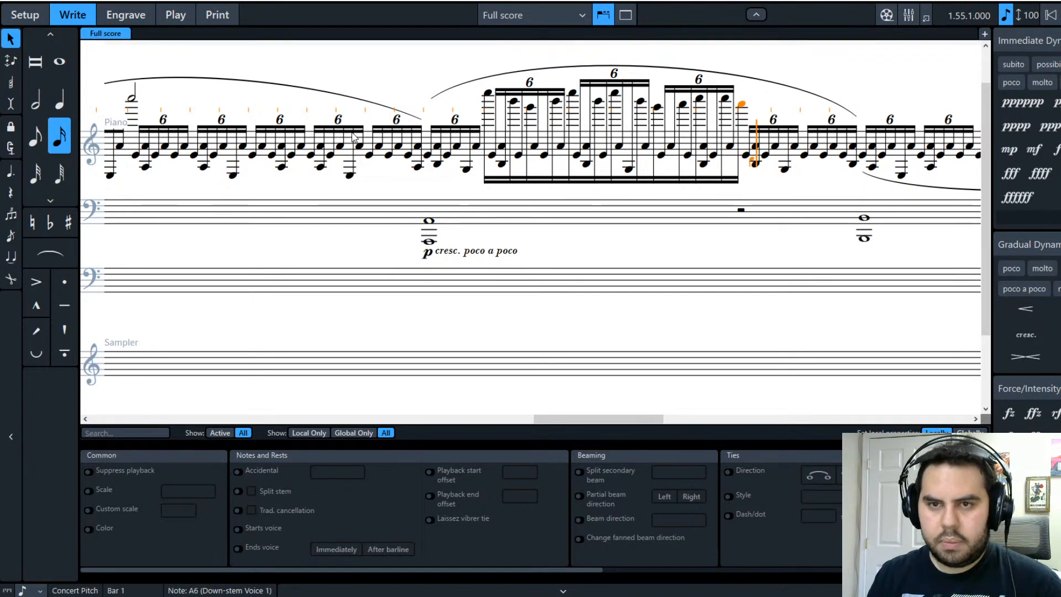
key(e)
key(e)
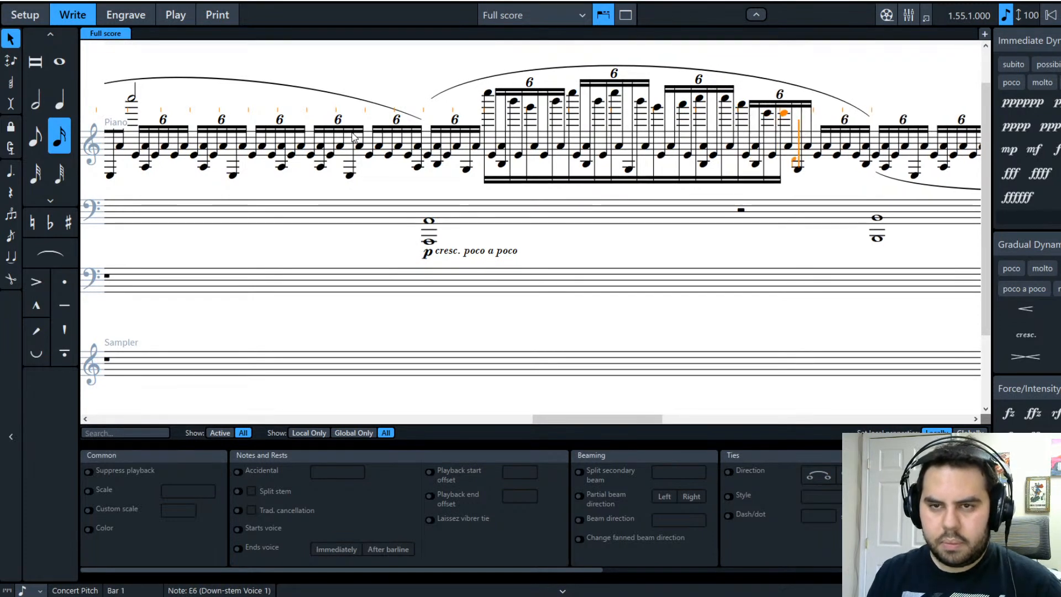
key(ctrl+alt+Up)
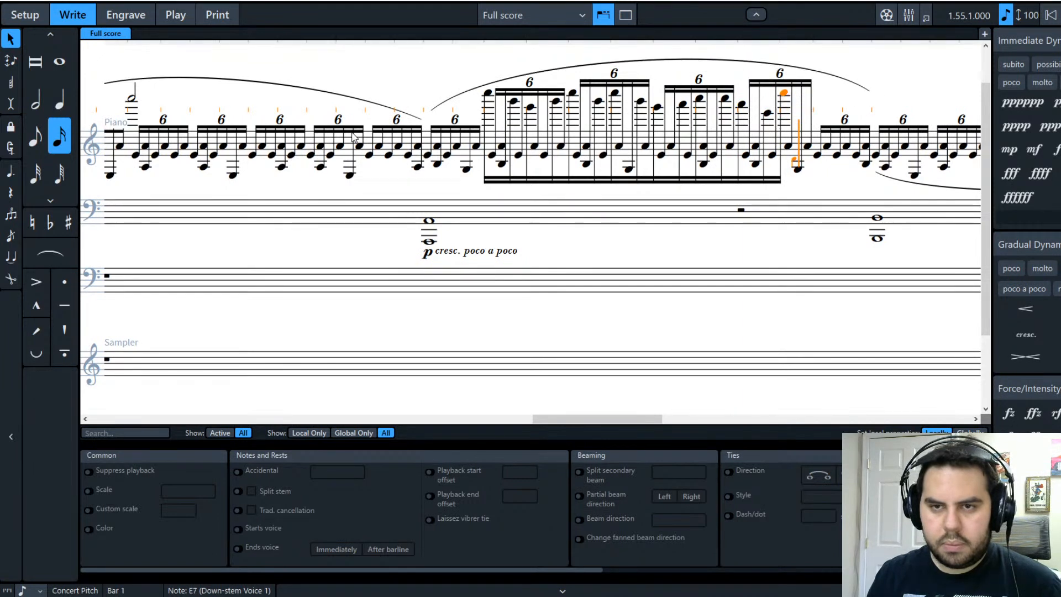
key(b)
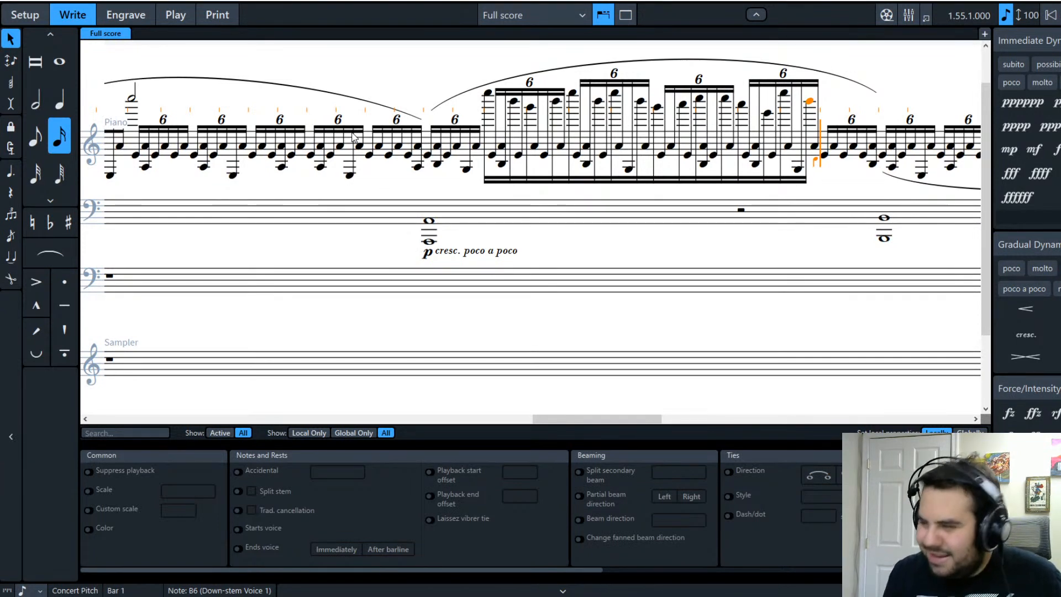
Step: Select the fourteen high notes of the run and flip their stems upward
ctrl+click(487, 92)
ctrl+click(514, 101)
ctrl+click(530, 107)
ctrl+click(556, 102)
ctrl+click(572, 94)
ctrl+click(598, 102)
ctrl+click(615, 93)
ctrl+click(640, 102)
ctrl+click(657, 106)
ctrl+click(683, 103)
ctrl+click(699, 98)
ctrl+click(725, 98)
ctrl+click(742, 104)
ctrl+click(767, 113)
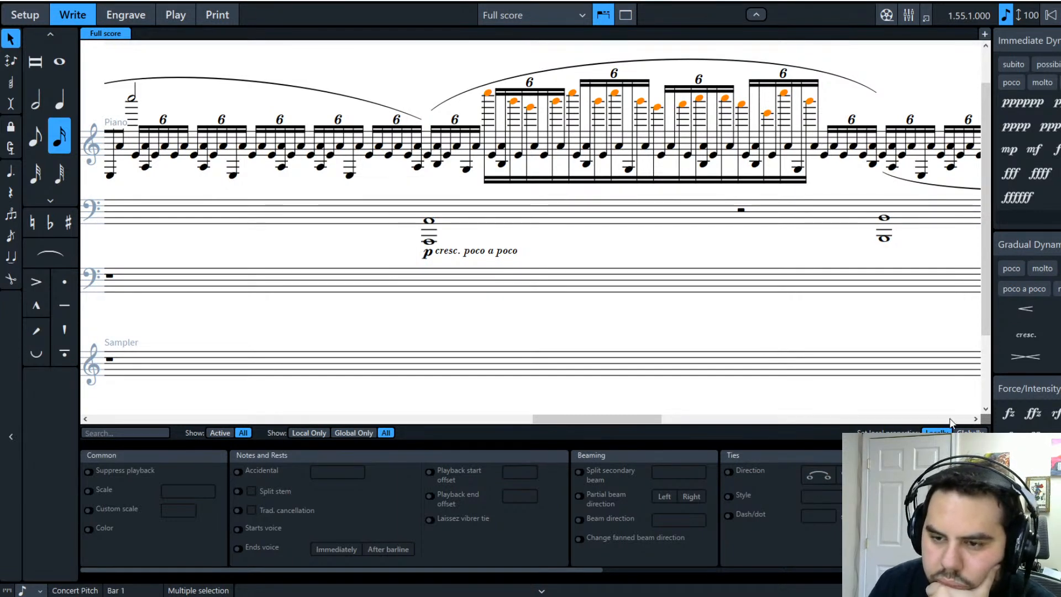
key(f)
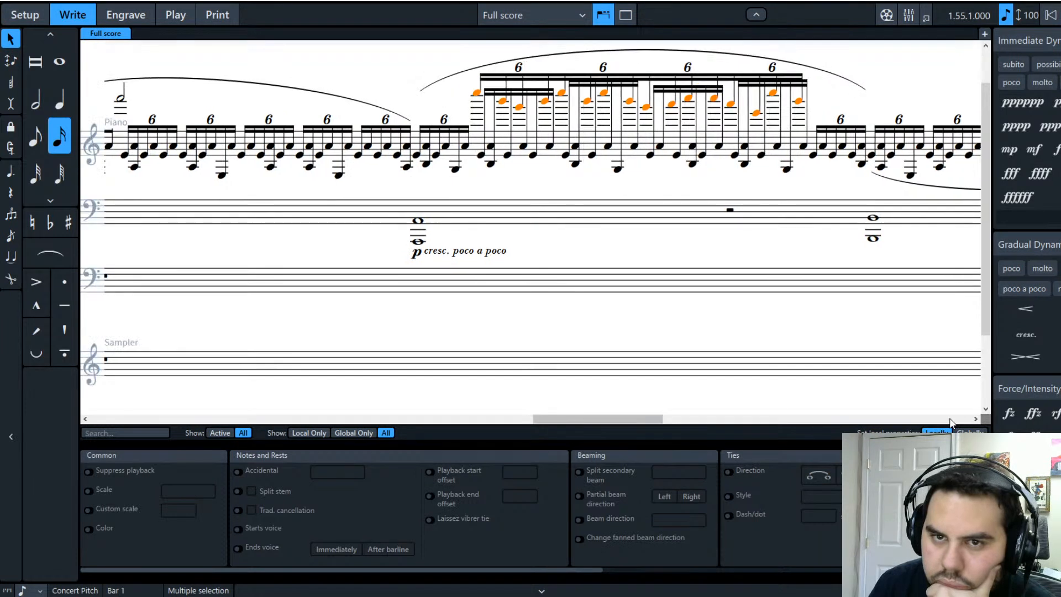
Step: Move all the lower notes from E4 onward into the down-stem voice
click(481, 156)
ctrl+click(490, 165)
ctrl+click(491, 147)
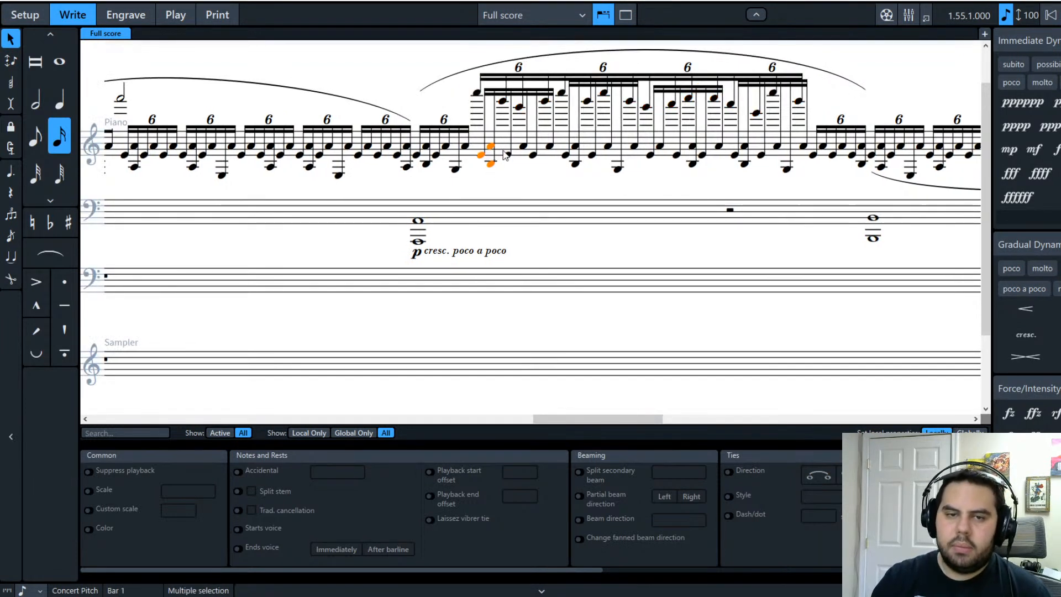
ctrl+click(508, 156)
ctrl+click(524, 146)
ctrl+click(549, 147)
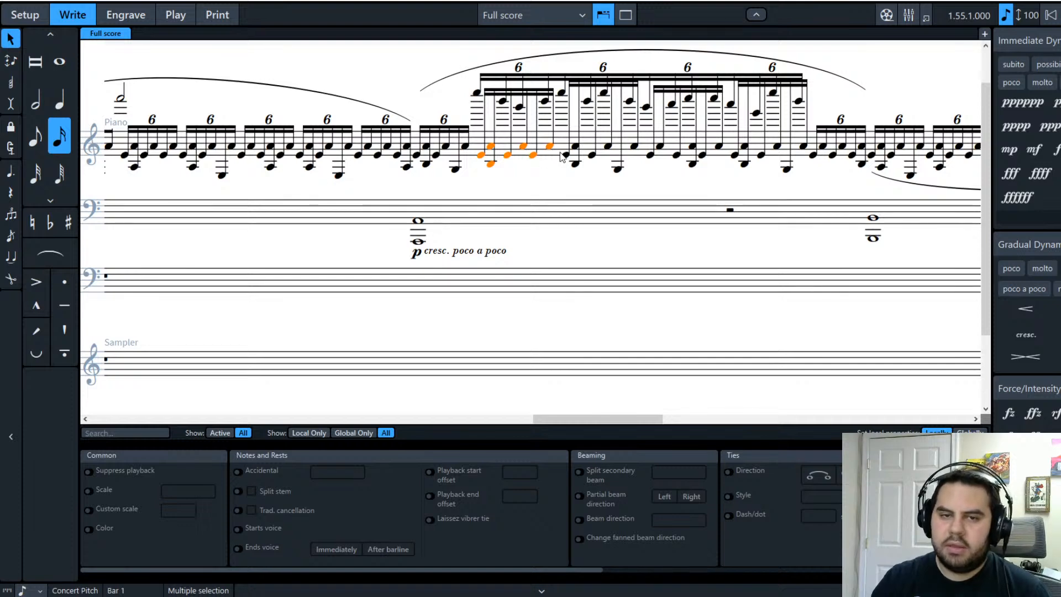
ctrl+click(565, 155)
ctrl+click(576, 147)
ctrl+click(590, 154)
ctrl+click(577, 162)
ctrl+click(606, 148)
ctrl+click(575, 147)
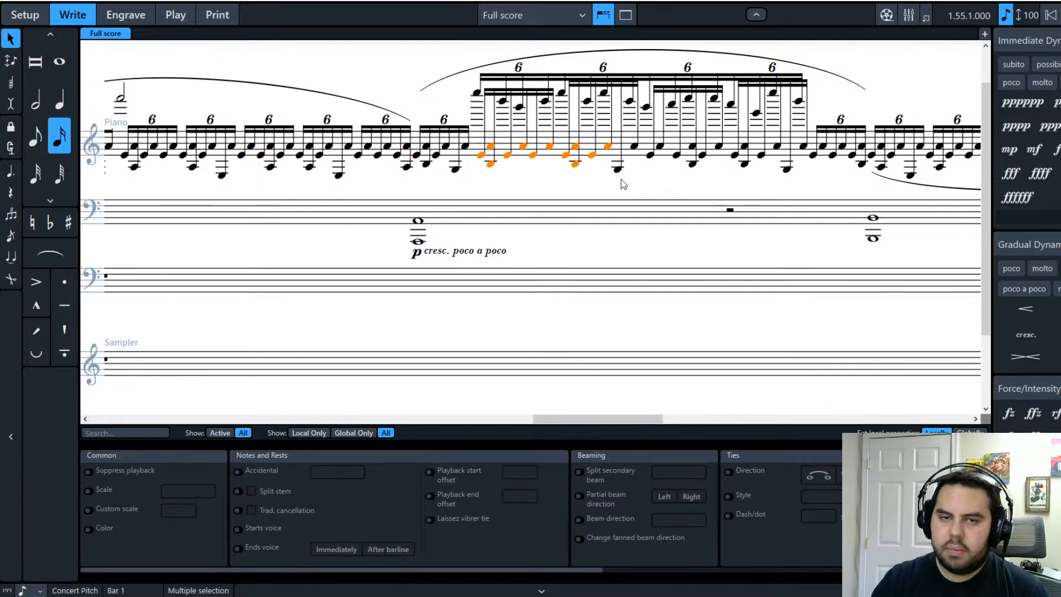
ctrl+click(617, 168)
ctrl+click(634, 147)
ctrl+click(650, 155)
ctrl+click(660, 147)
ctrl+click(677, 155)
ctrl+click(692, 164)
ctrl+click(693, 147)
ctrl+click(702, 155)
ctrl+click(718, 147)
ctrl+click(735, 156)
ctrl+click(744, 164)
ctrl+click(744, 147)
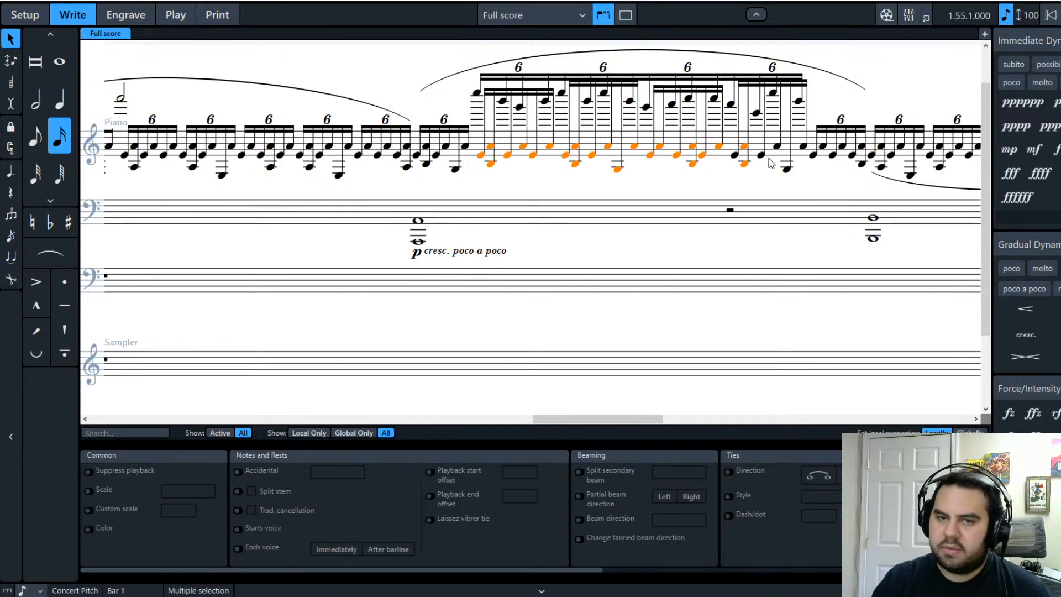
ctrl+click(761, 156)
ctrl+click(777, 147)
ctrl+click(786, 169)
ctrl+click(803, 147)
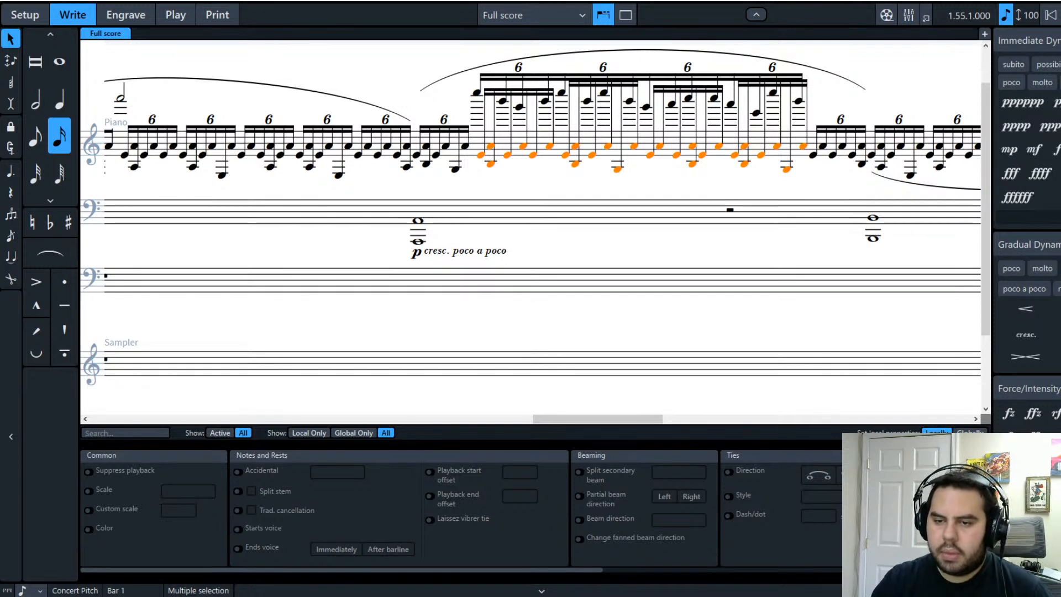
click(876, 481)
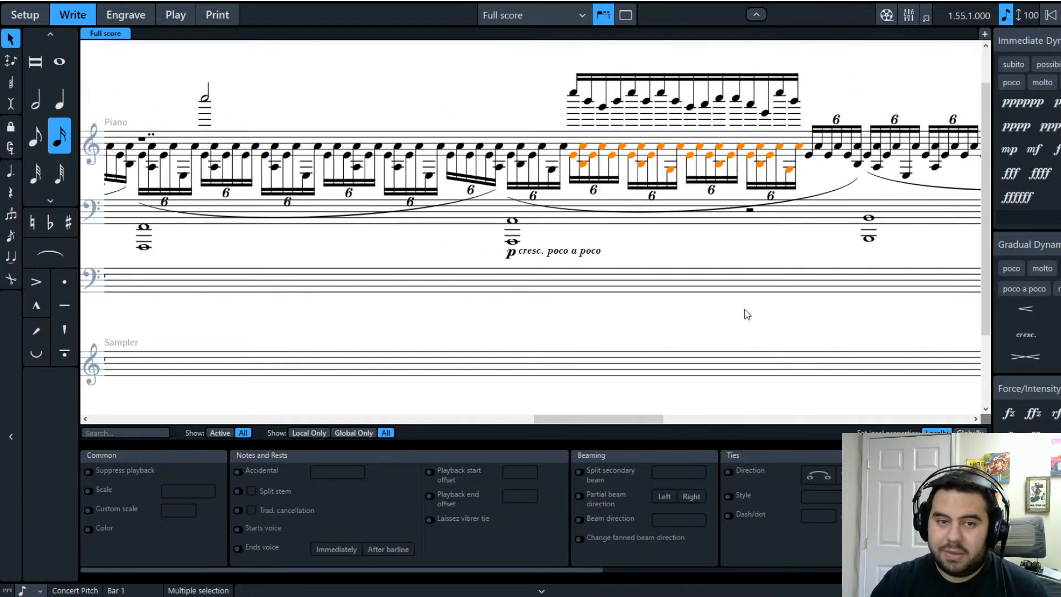
Step: Split the secondary beams at the E7, G6 and A6 sixteenths of the high group
click(736, 259)
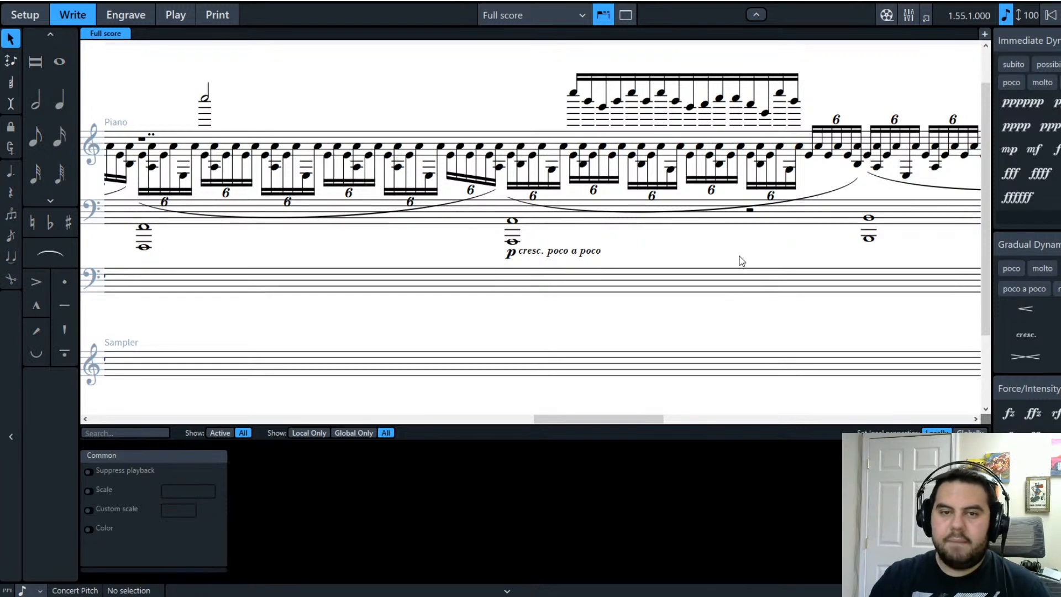
click(632, 94)
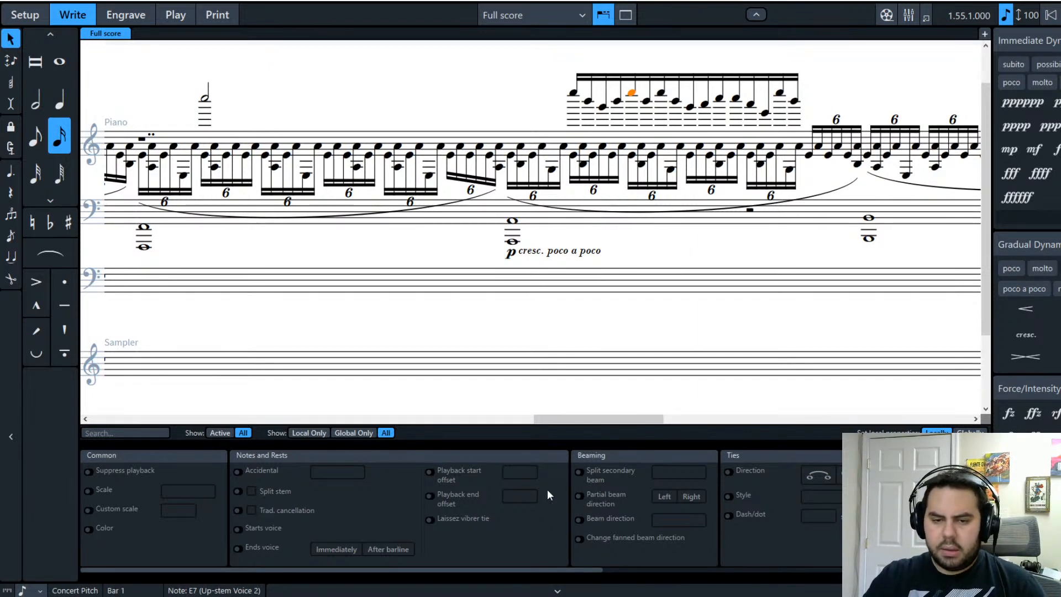
click(579, 472)
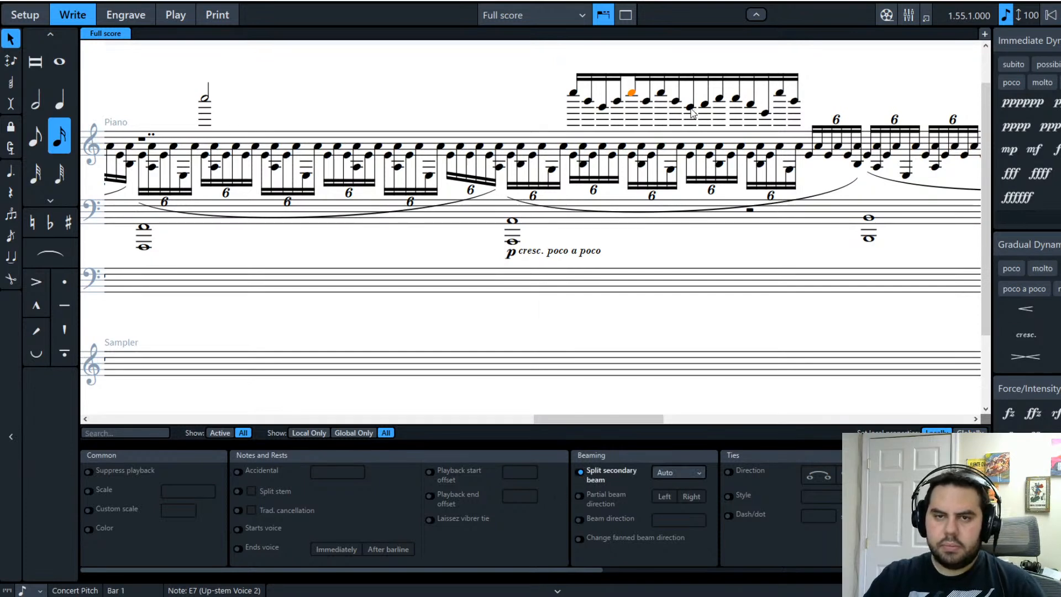
click(690, 106)
click(579, 472)
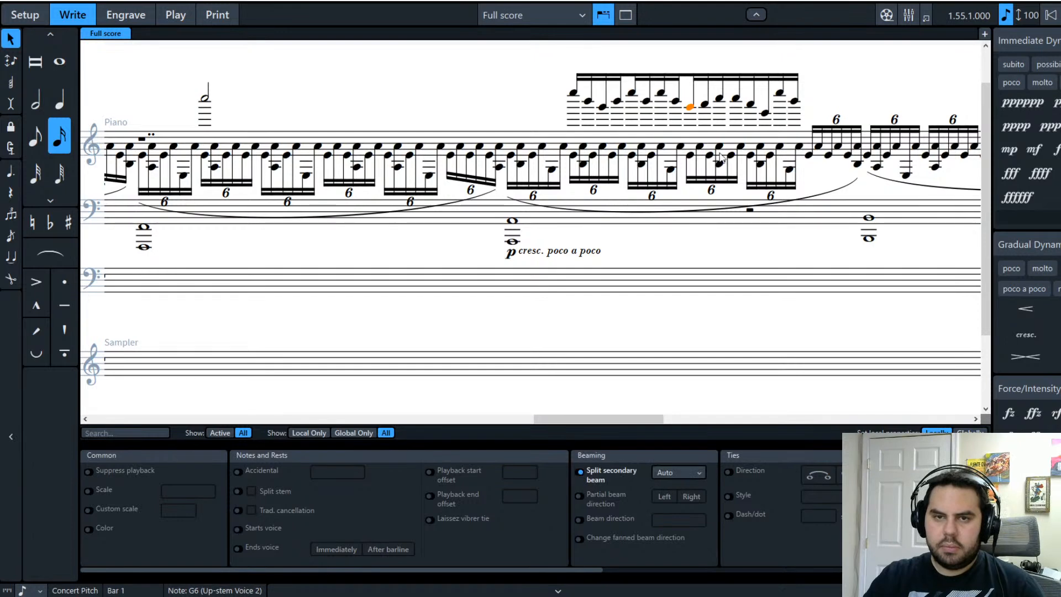
click(750, 105)
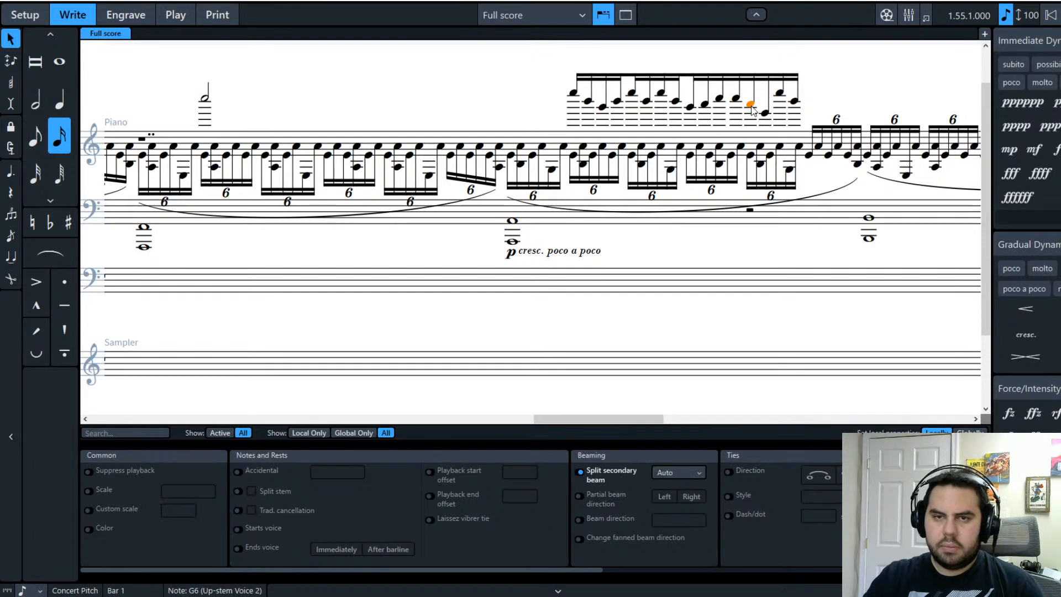
click(580, 472)
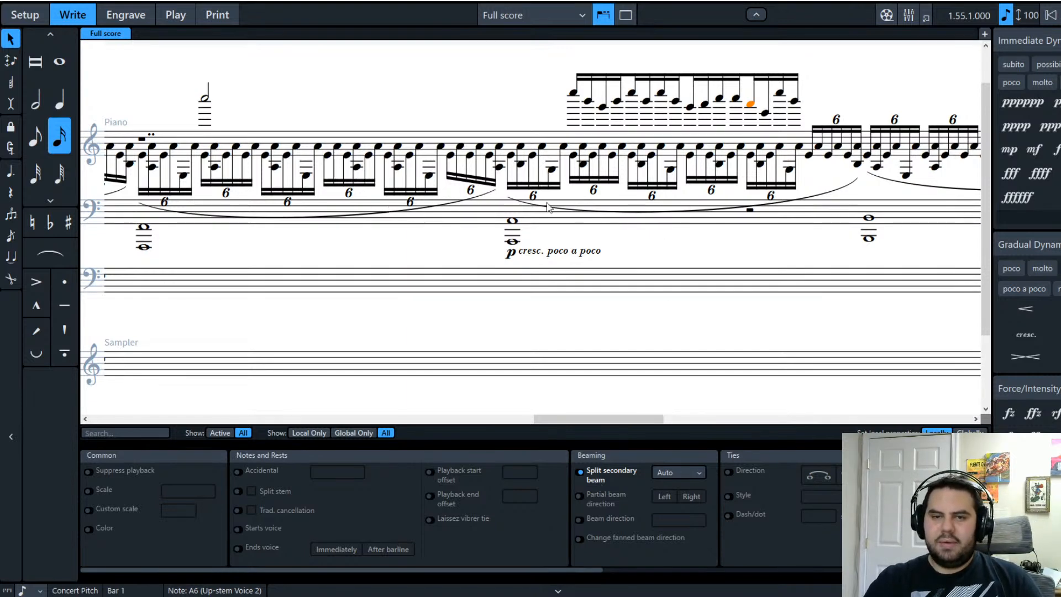
Step: Play back the passage from E4, then turn the high group's top E7 into a half note
mouse_move(582, 424)
mouse_down()
mouse_move(616, 418)
mouse_move(598, 419)
mouse_up()
click(431, 156)
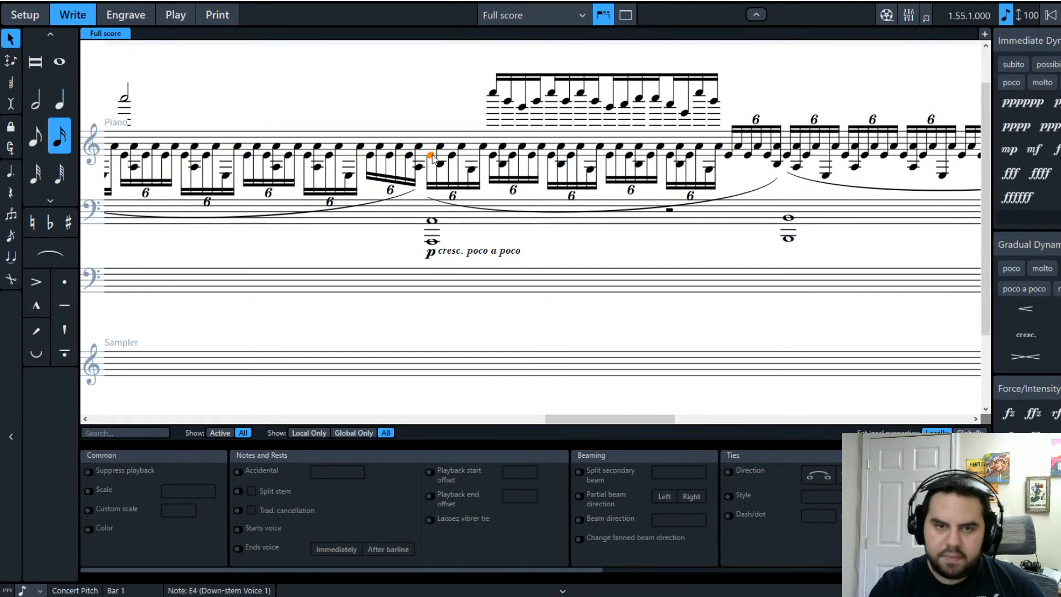
shift+click(432, 220)
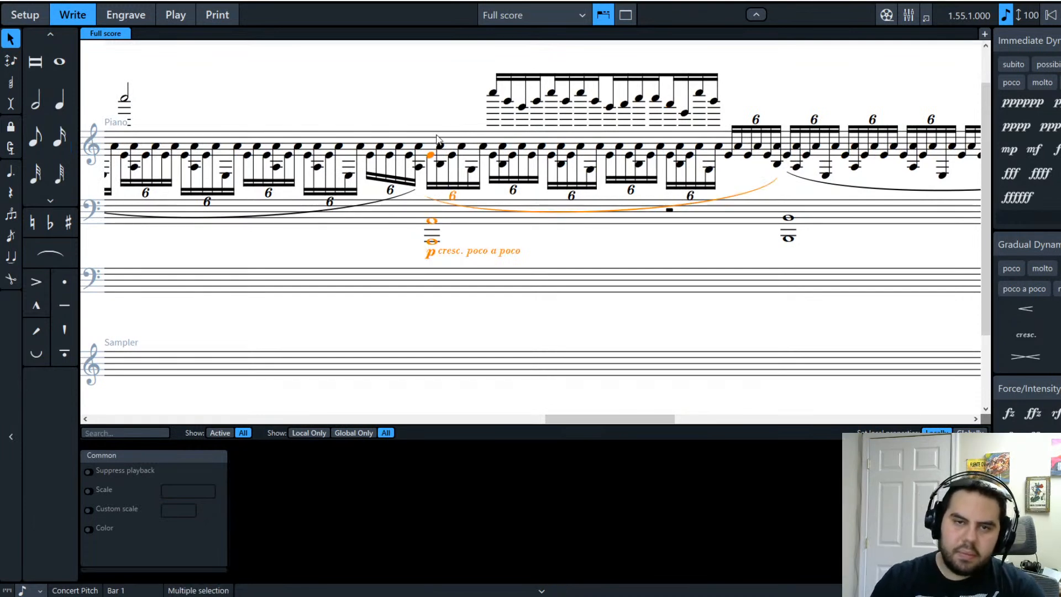
key(p)
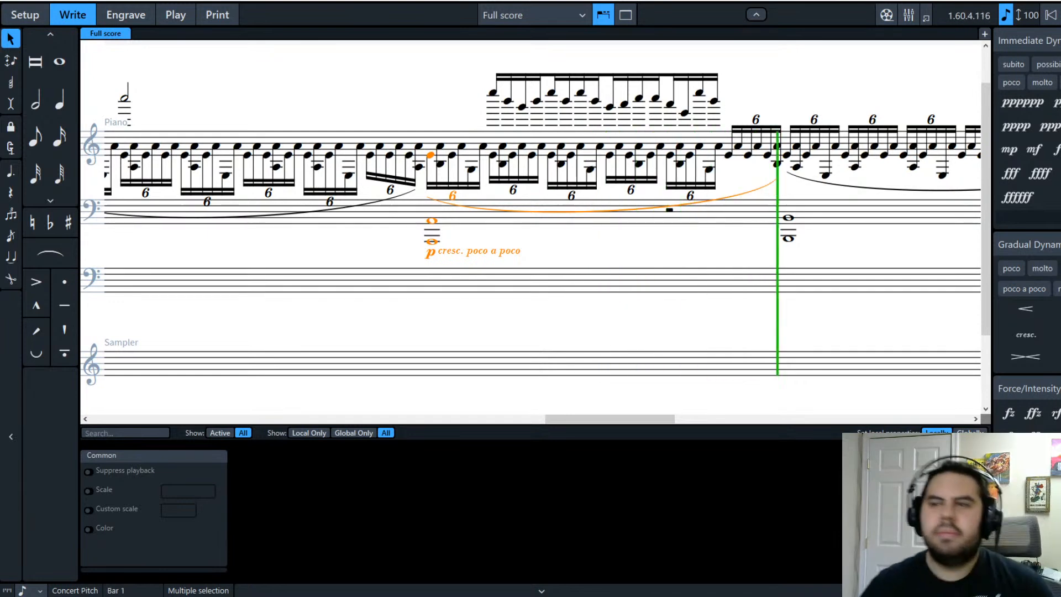
key(space)
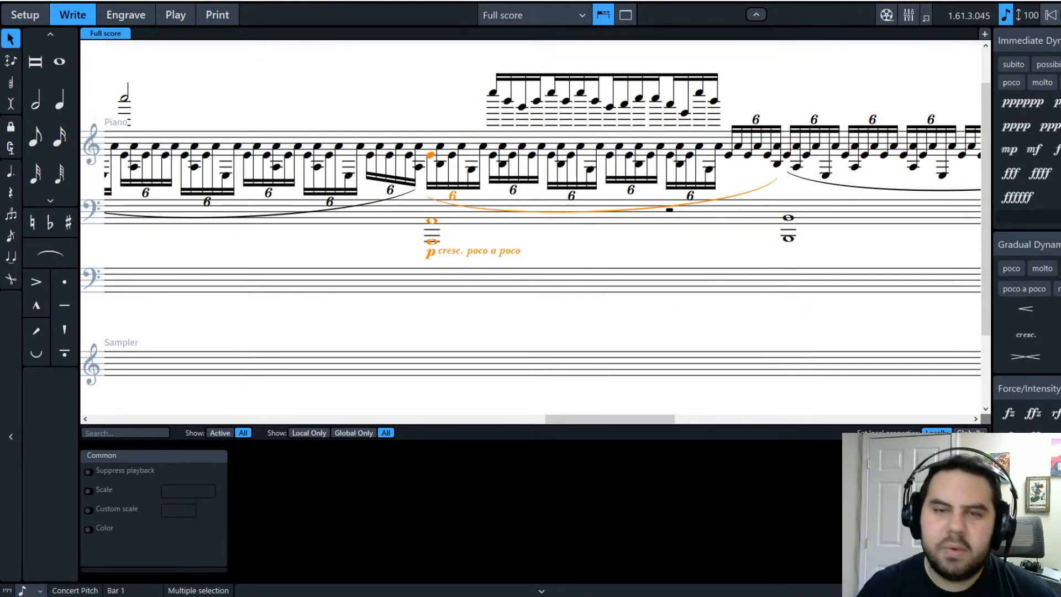
click(494, 94)
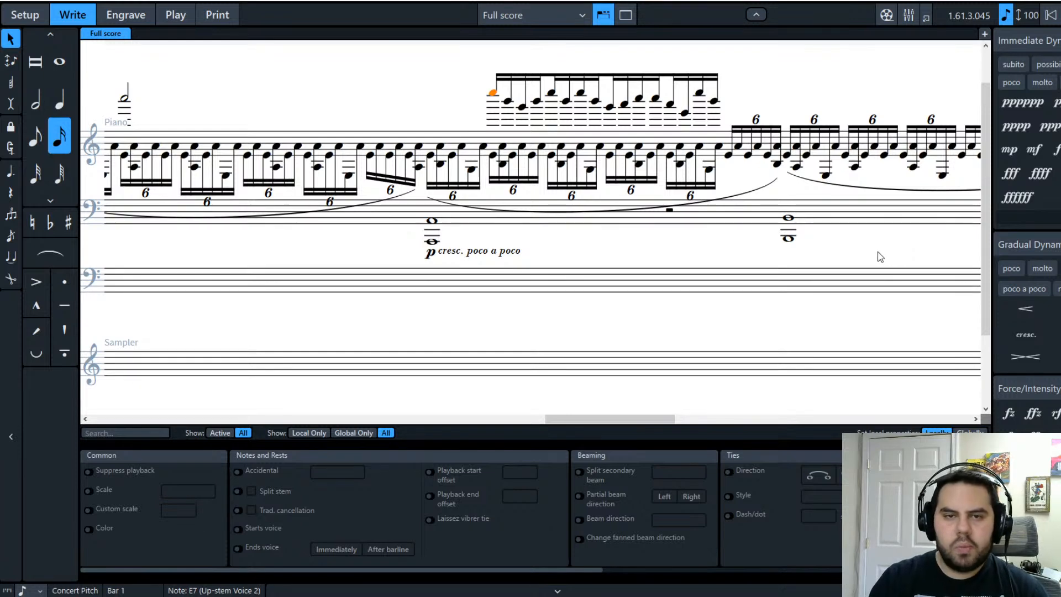
click(40, 110)
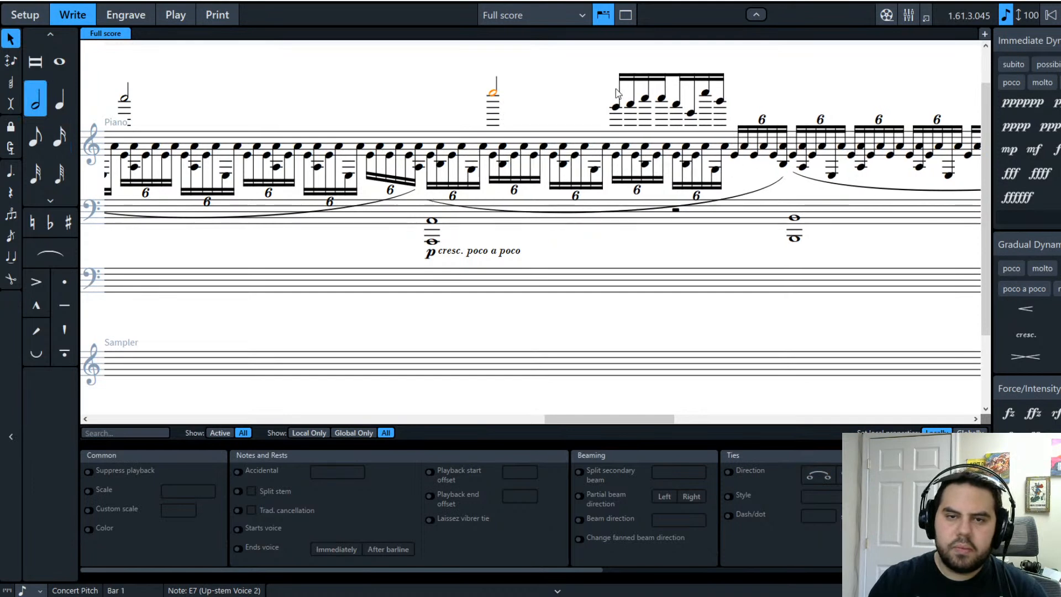
Step: Make the following G6 a half note too and play the passage back
key(Right)
click(39, 107)
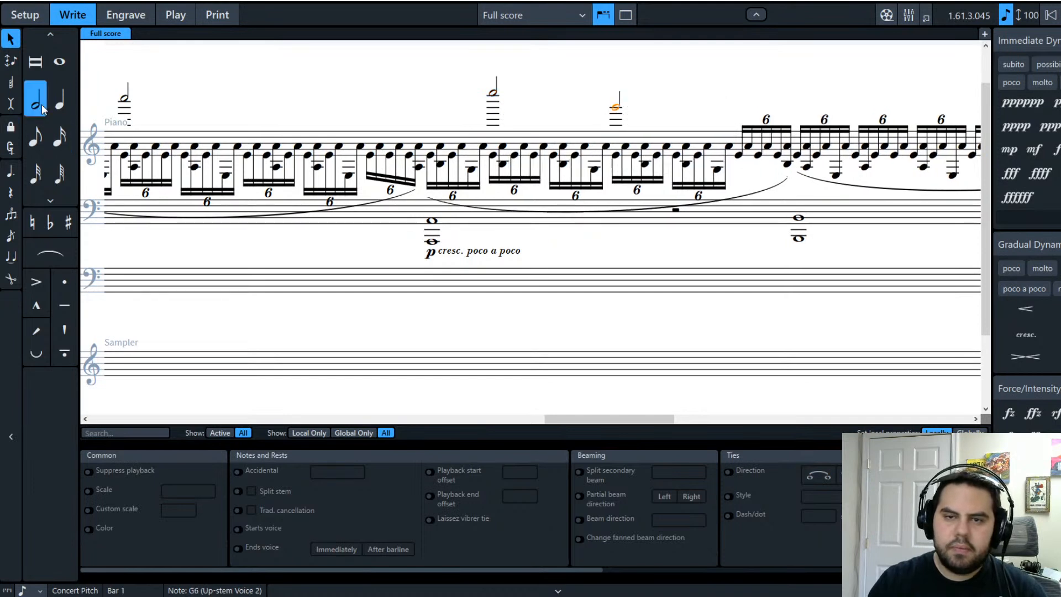
key(Escape)
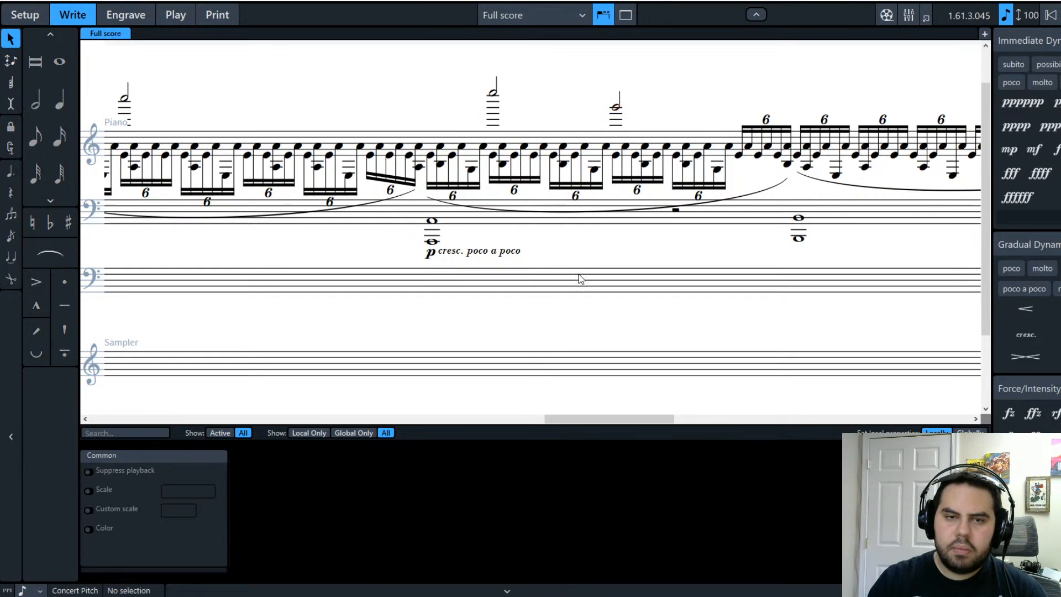
click(431, 156)
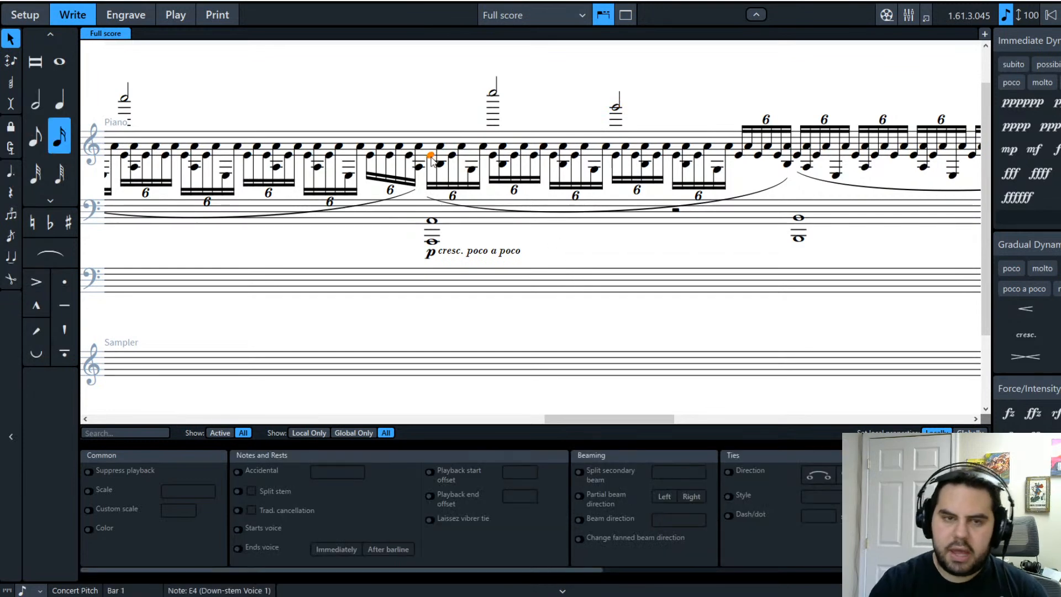
shift+click(428, 221)
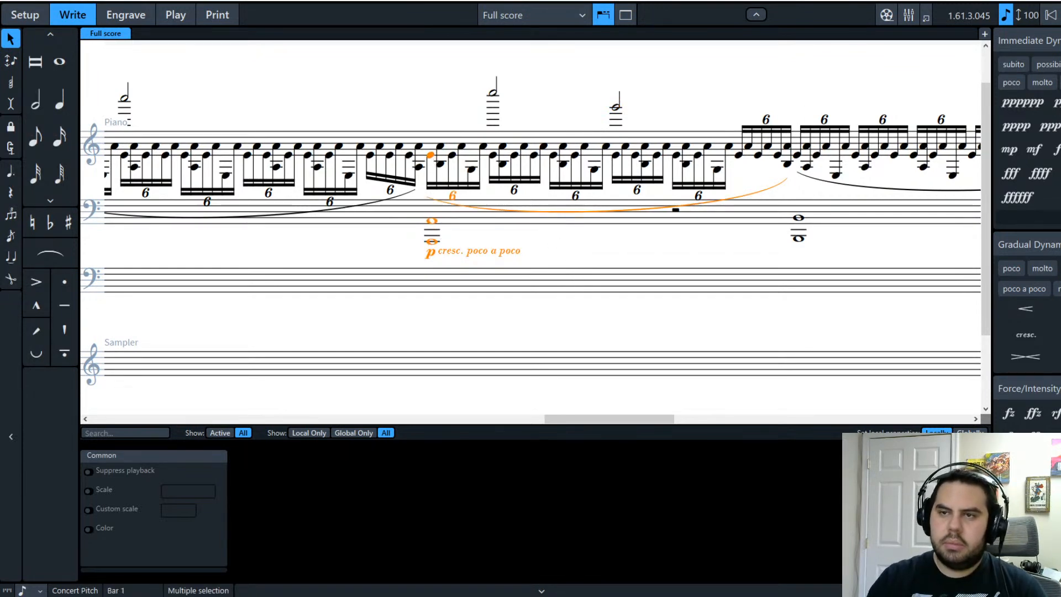
key(p)
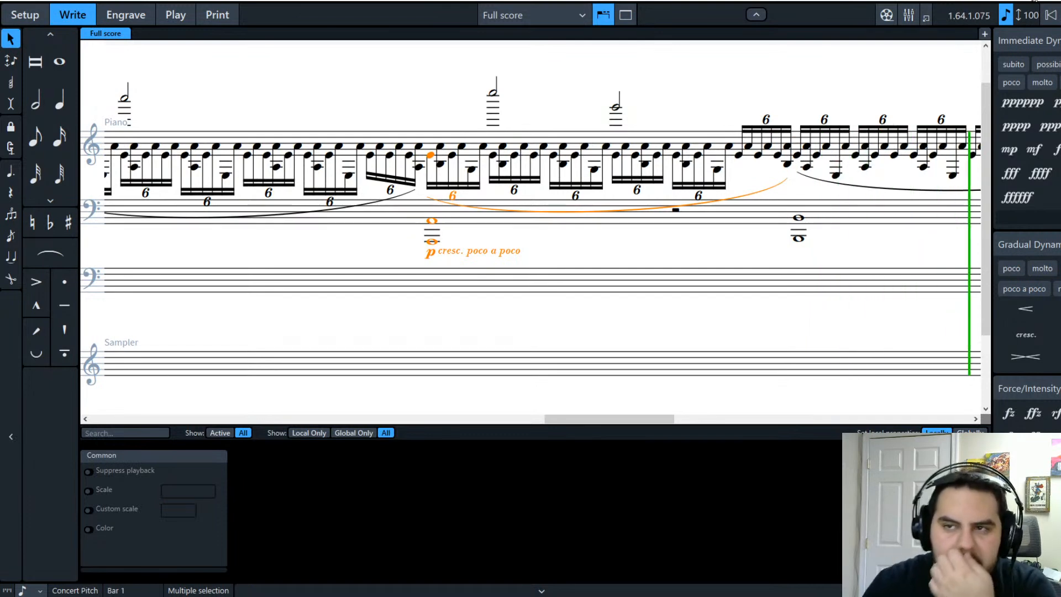
key(space)
Step: Paste the pair of high half notes into a later bar at the E4
click(535, 107)
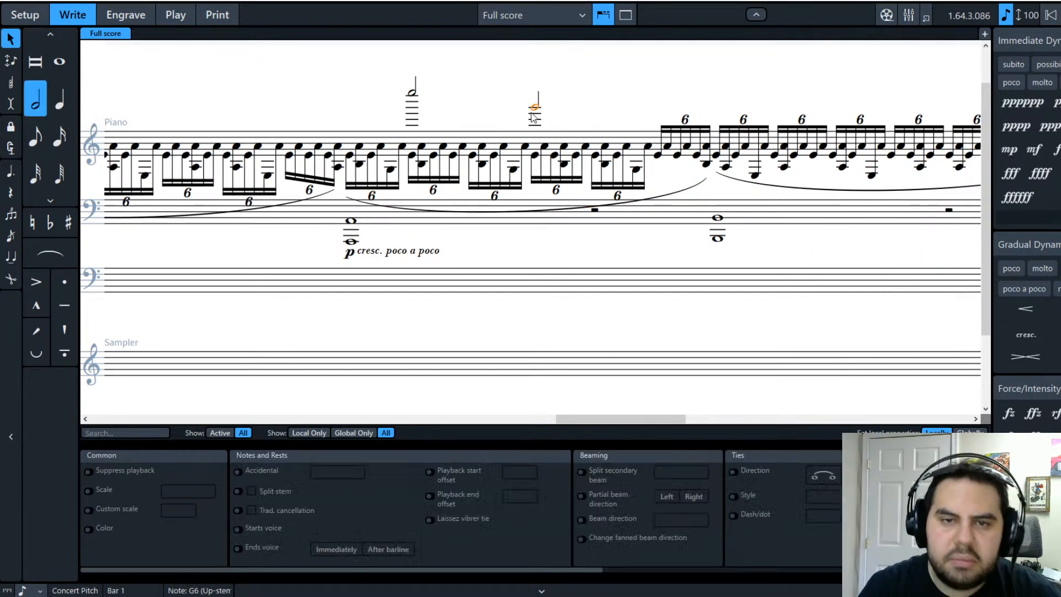
shift+click(412, 94)
click(411, 94)
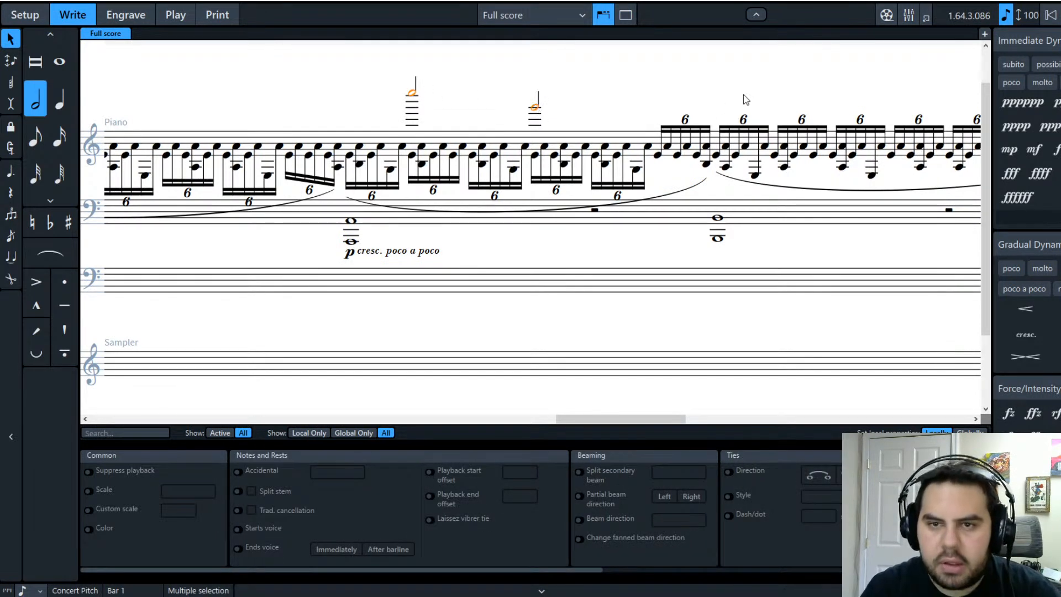
key(Escape)
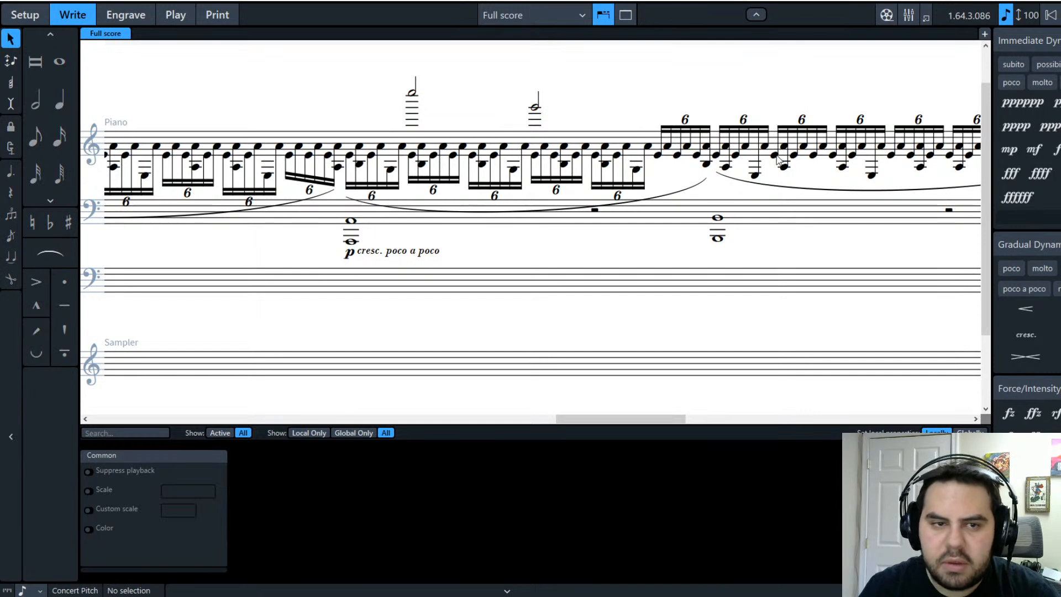
click(794, 156)
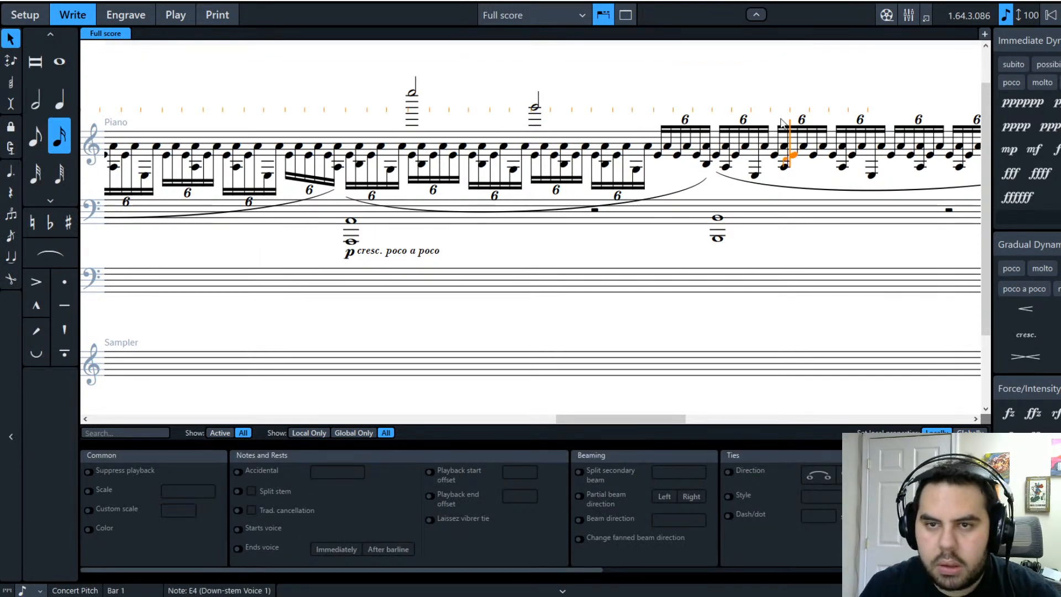
key(Escape)
alt+click(790, 156)
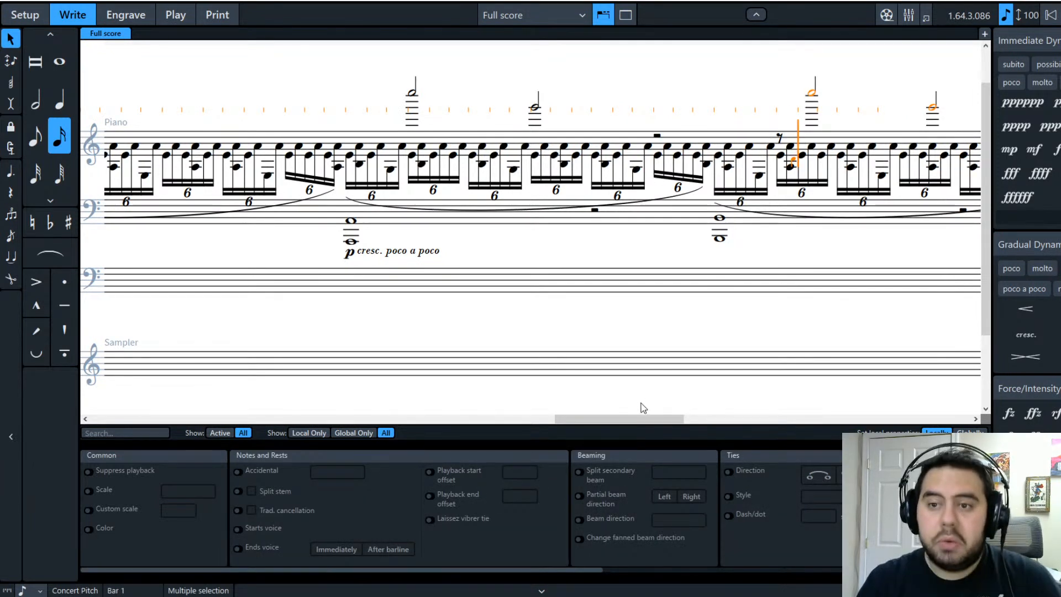
Step: Scroll back to bar 1 and select its first note
drag(569, 419, 635, 420)
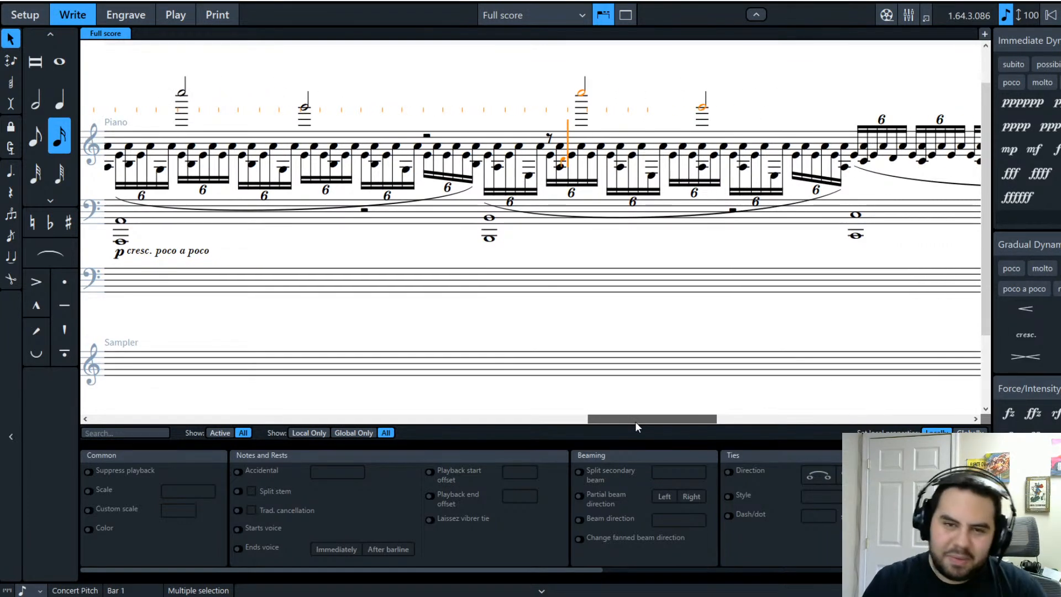
drag(635, 421, 176, 428)
click(280, 157)
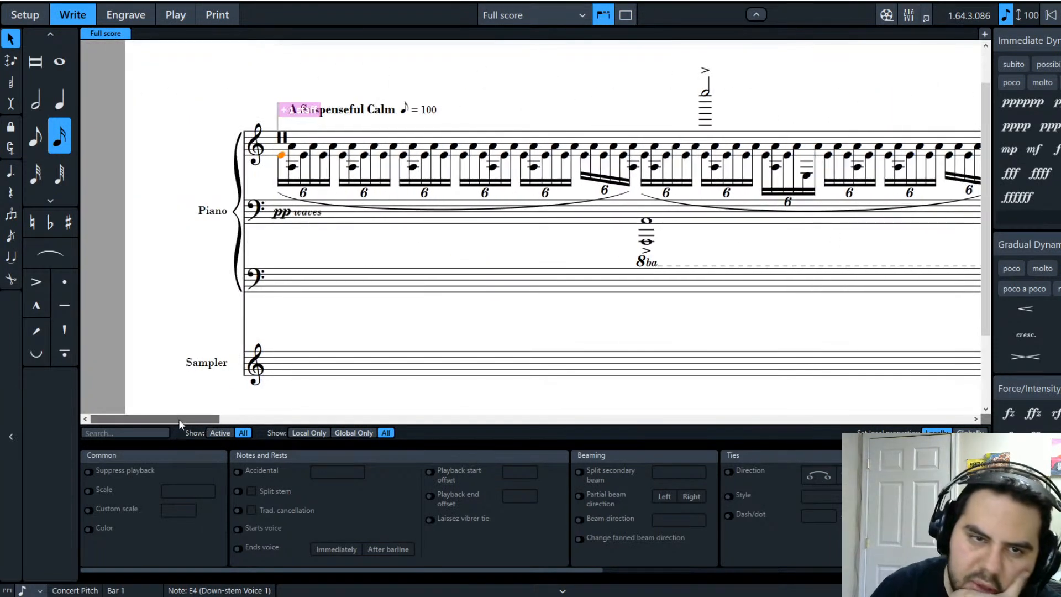
Step: Join all of the opening bar's sextuplet notes into one beam group
shift+click(635, 169)
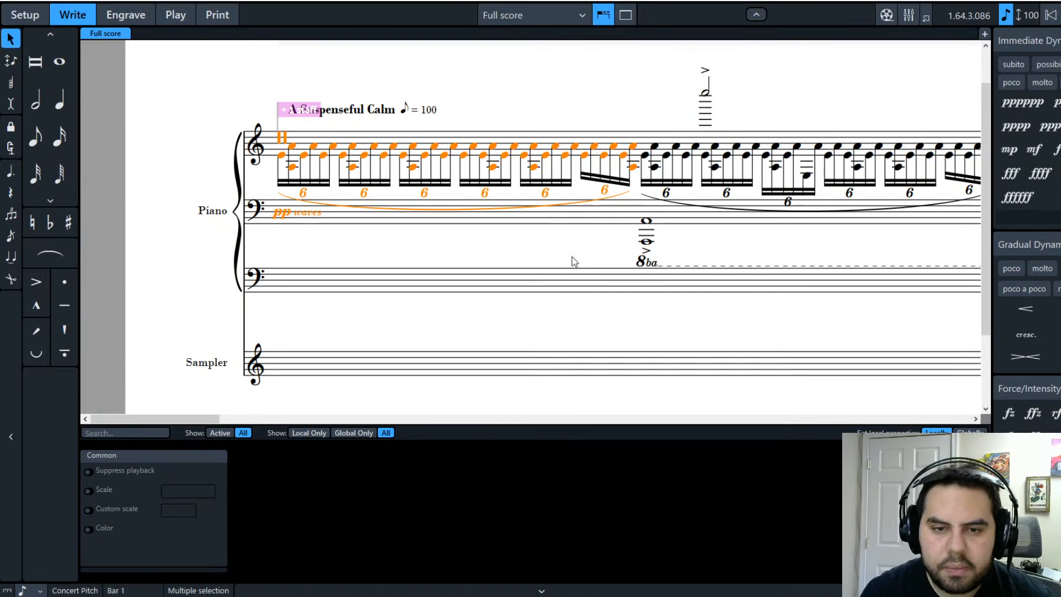
click(631, 262)
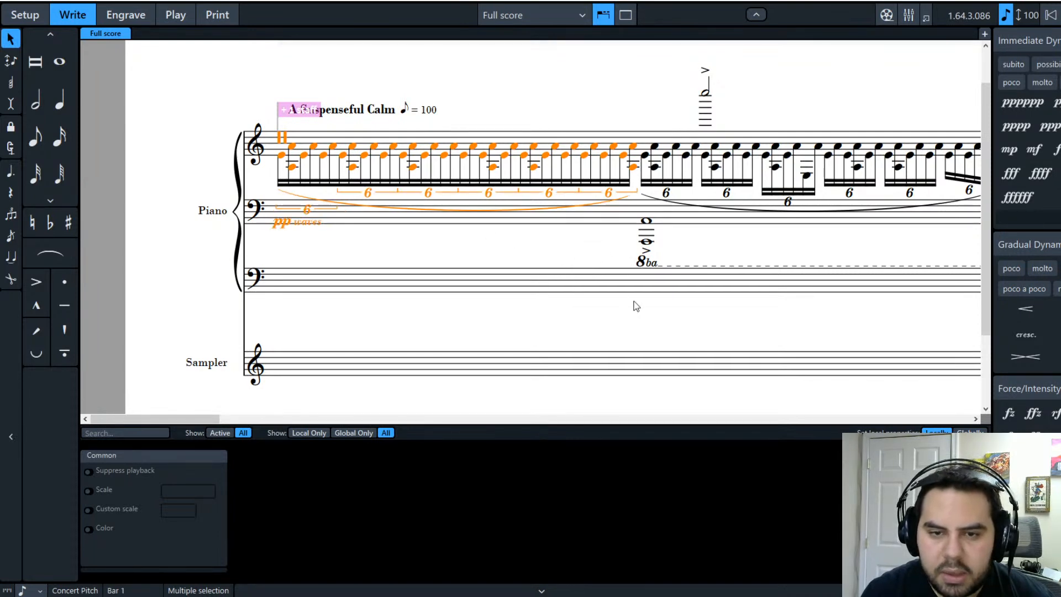
click(663, 326)
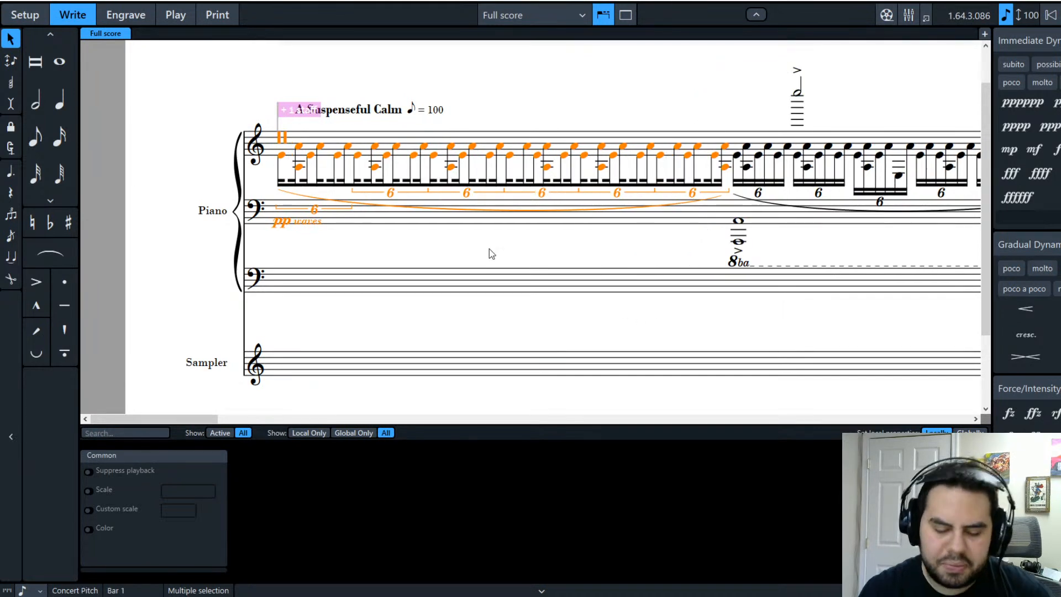
key(ctrl+z)
click(389, 270)
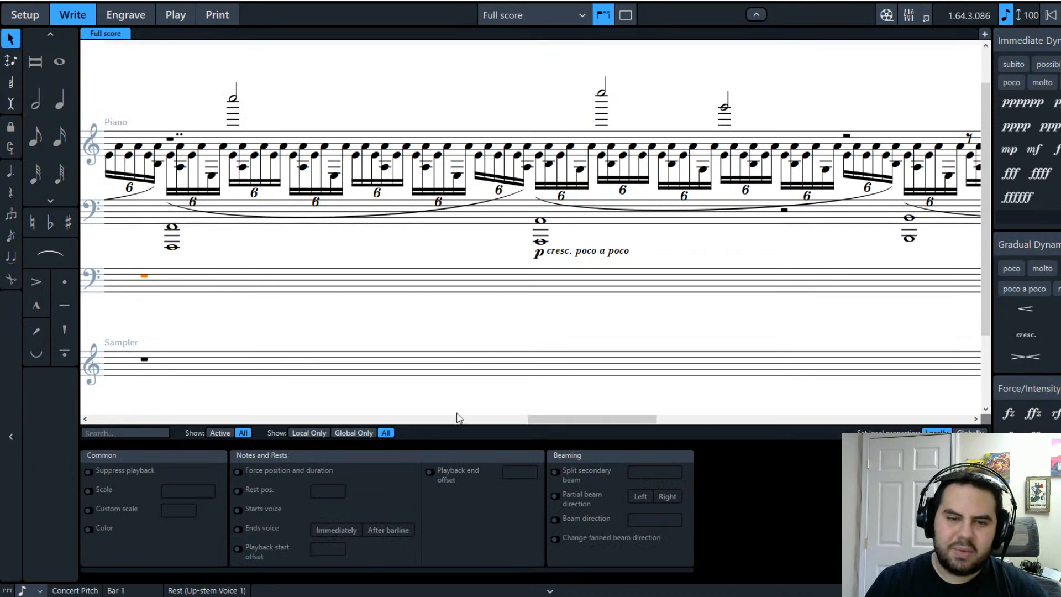
drag(548, 415, 111, 418)
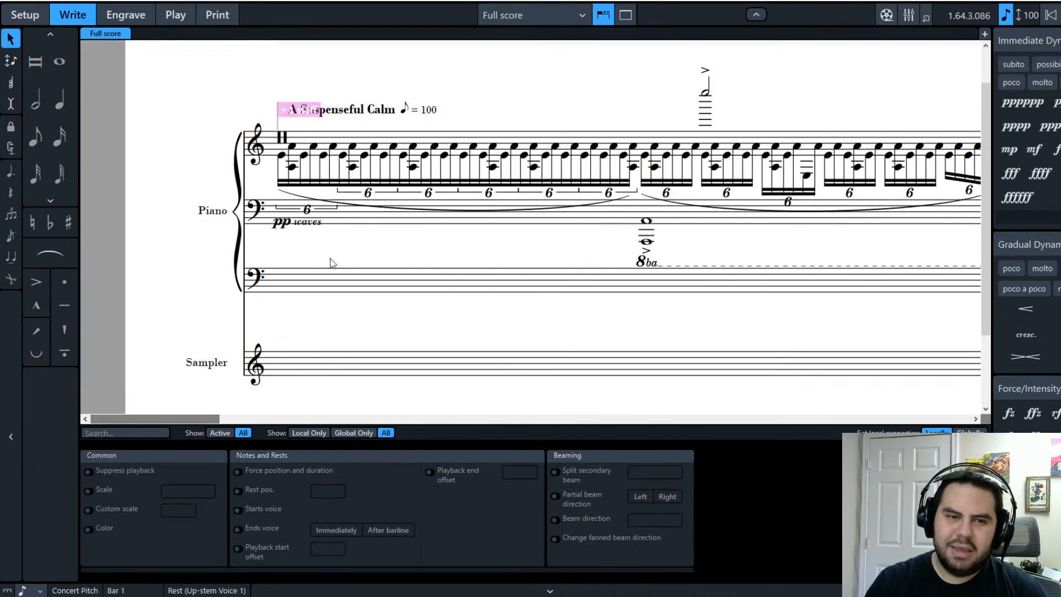
Step: Split the secondary beams at the first note of each later sextuplet group
click(343, 156)
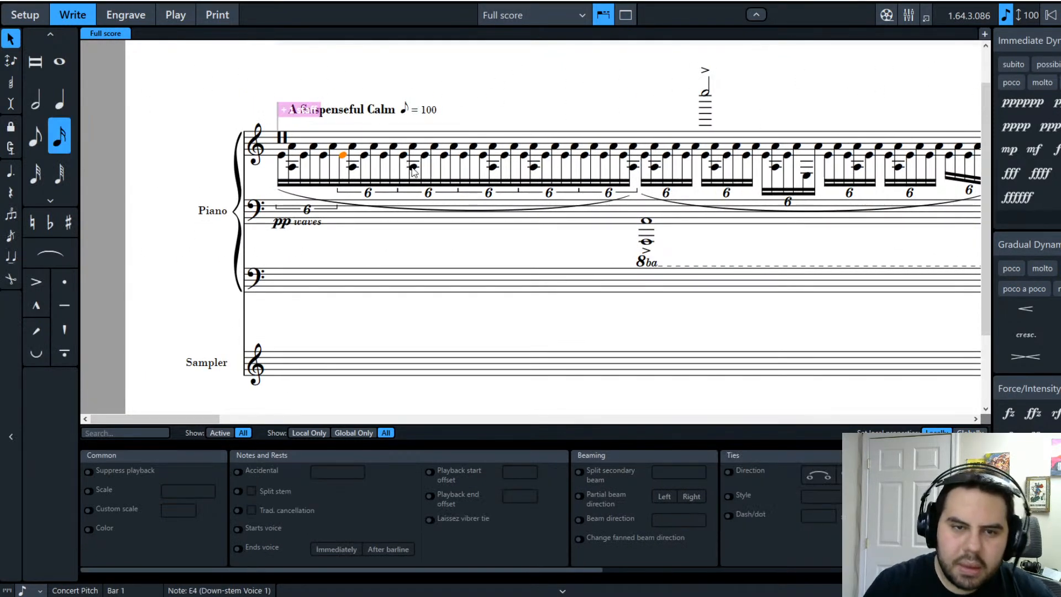
ctrl+click(403, 156)
ctrl+click(463, 156)
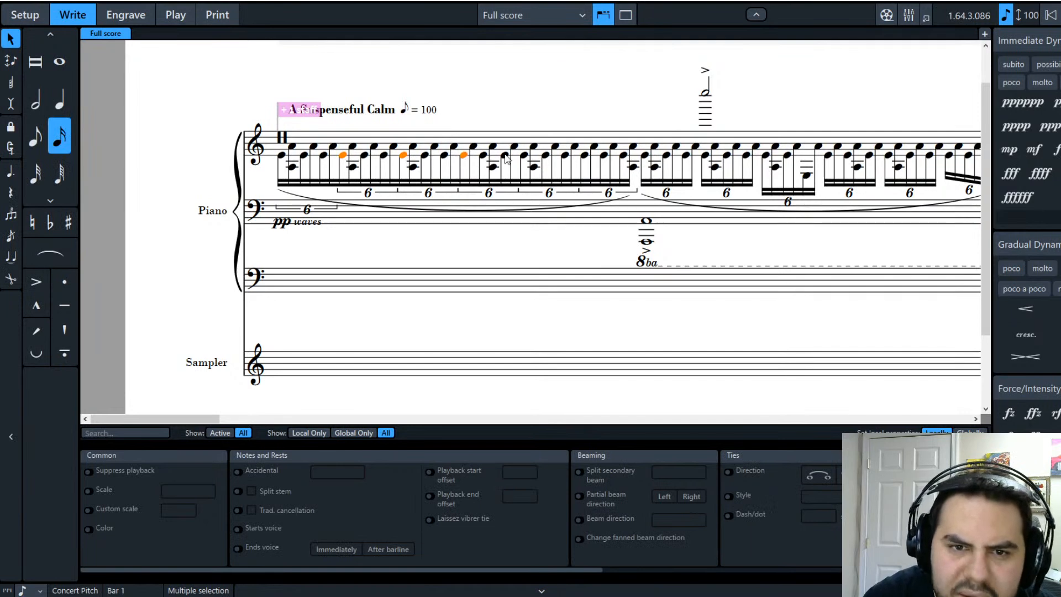
ctrl+click(524, 157)
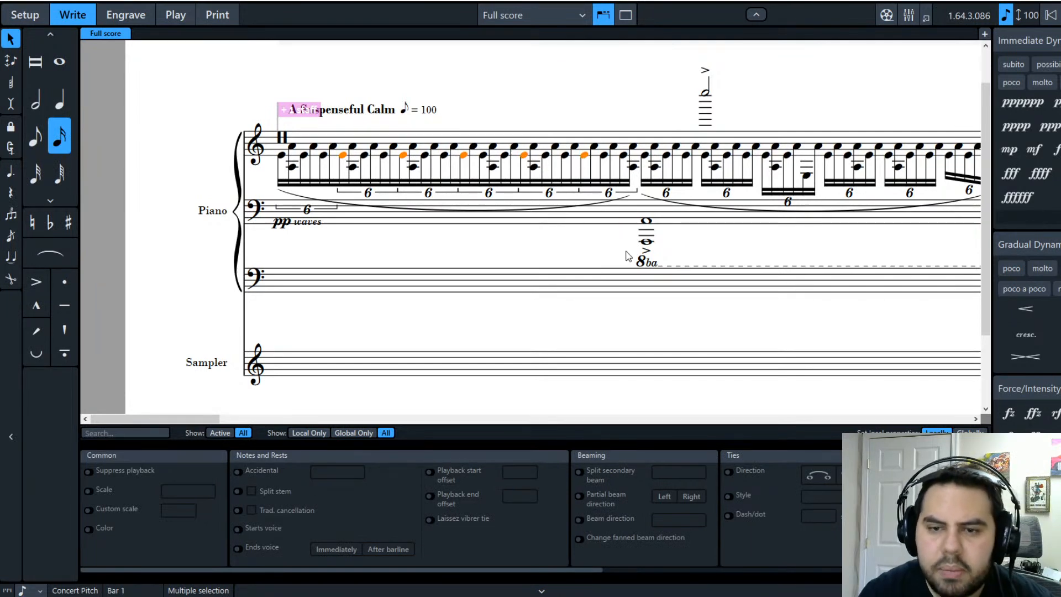
key(alt+b)
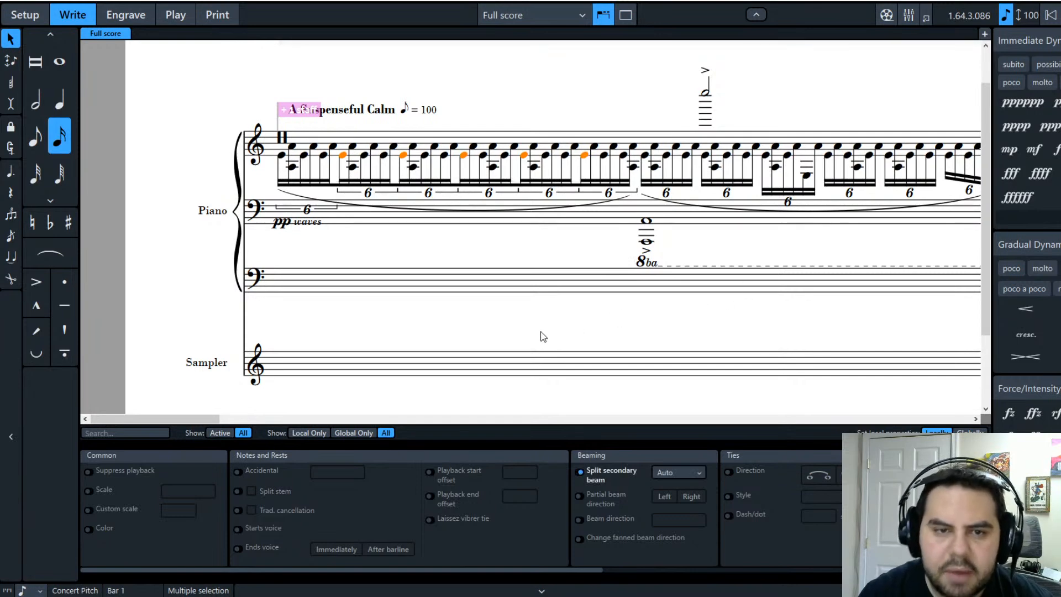
key(Escape)
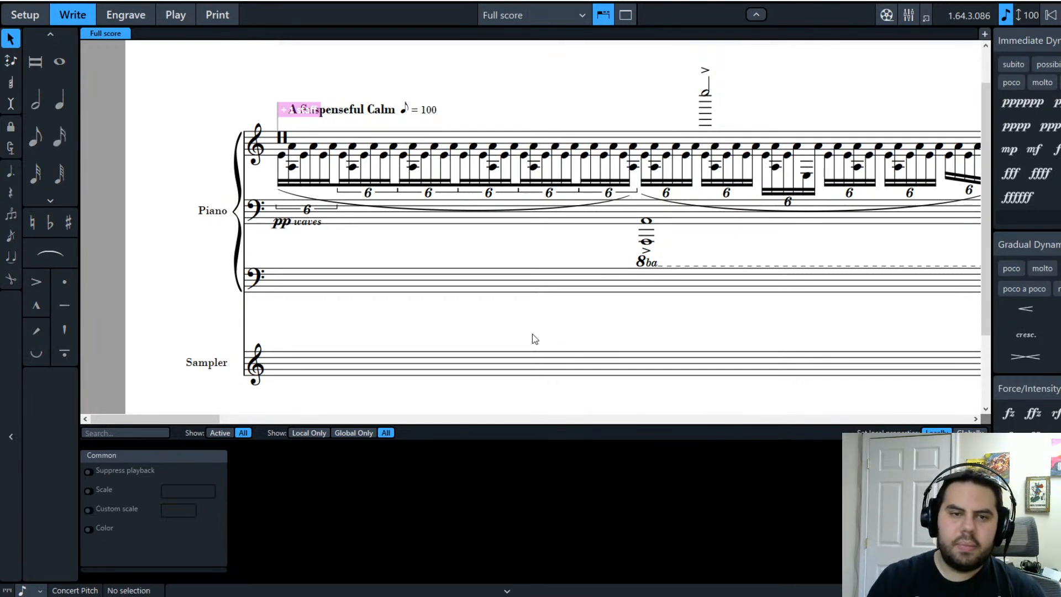
click(505, 211)
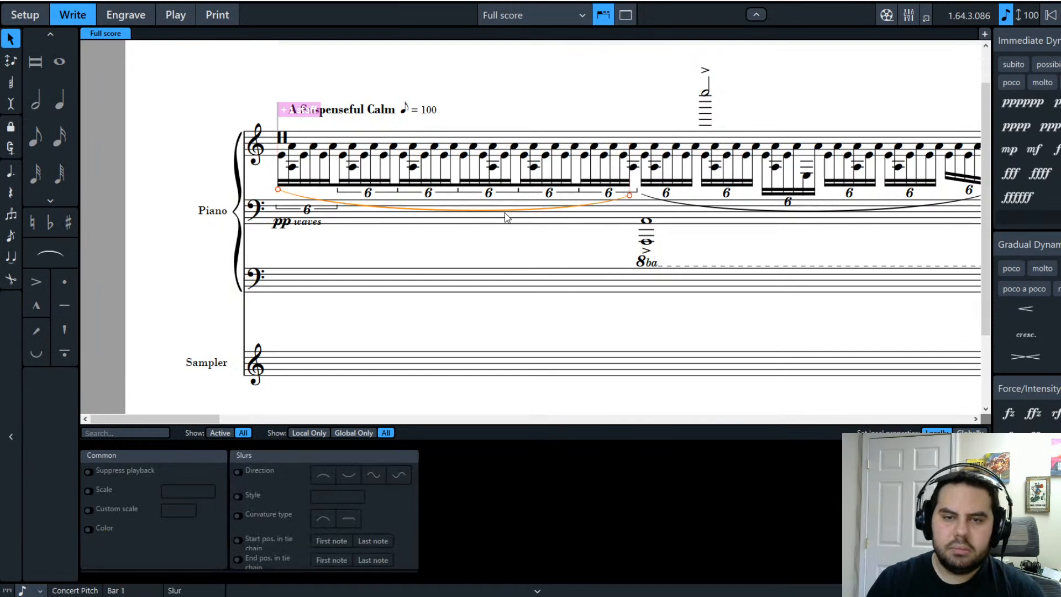
Step: Delete the long slur and show the first sextuplet as its number without a bracket
key(Delete)
click(608, 193)
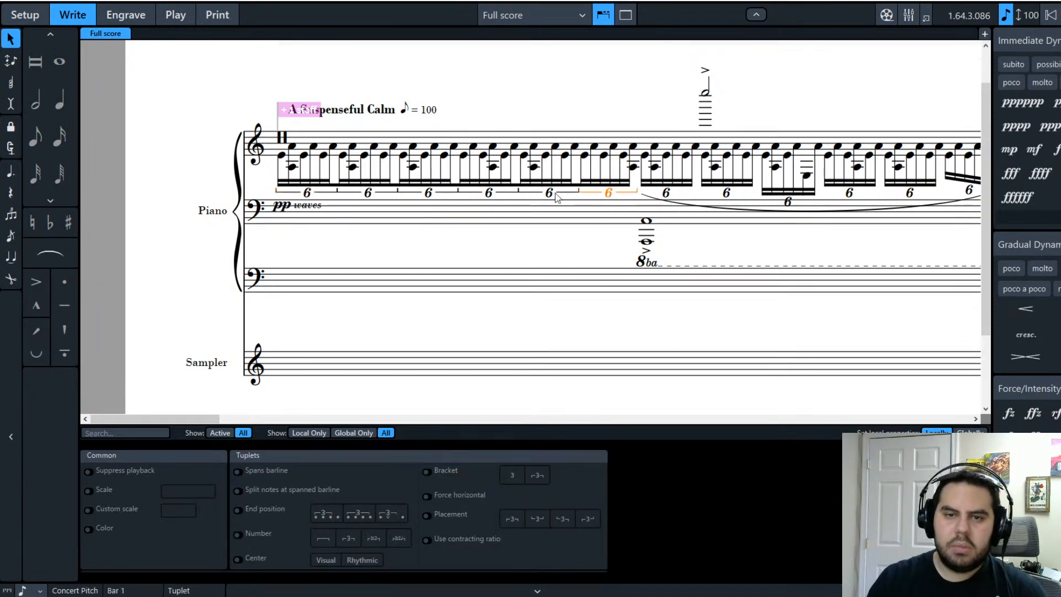
shift+click(298, 203)
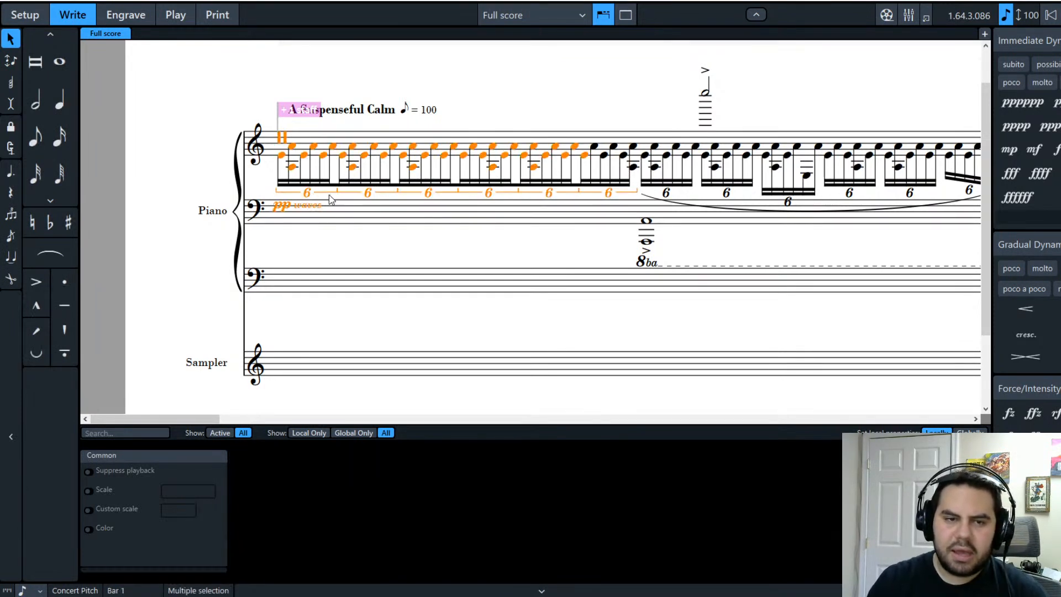
click(315, 191)
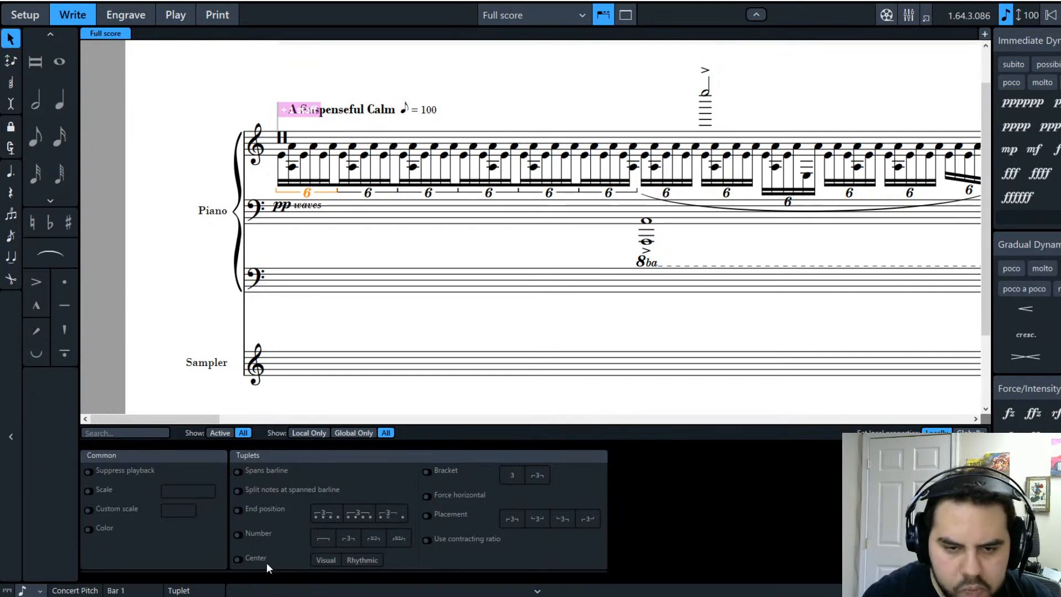
click(426, 472)
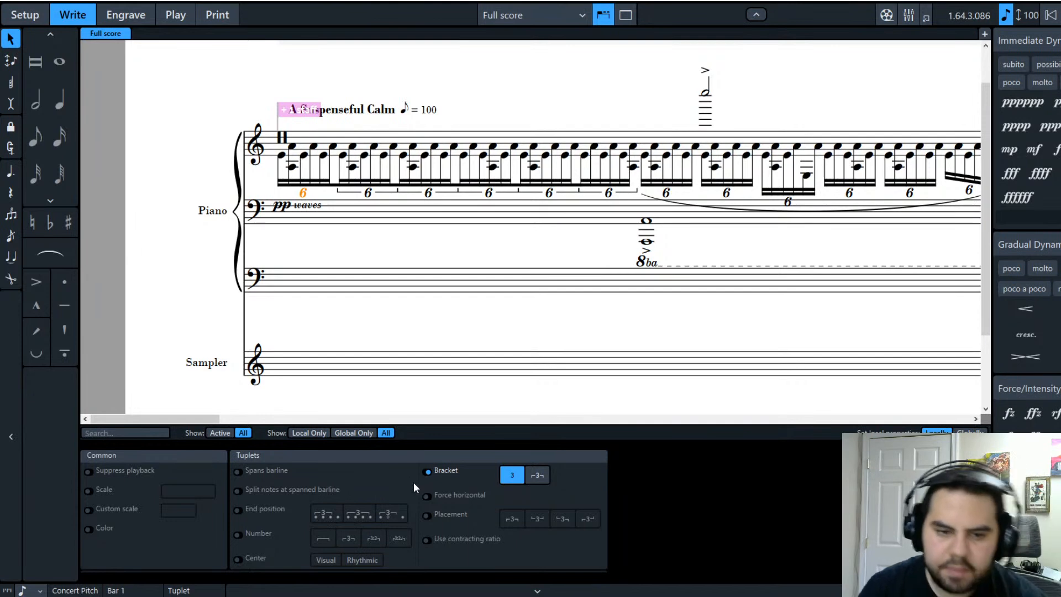
Step: Hide the brackets on the remaining sextuplets of the opening bar
click(368, 193)
ctrl+click(428, 194)
ctrl+click(483, 194)
ctrl+click(608, 194)
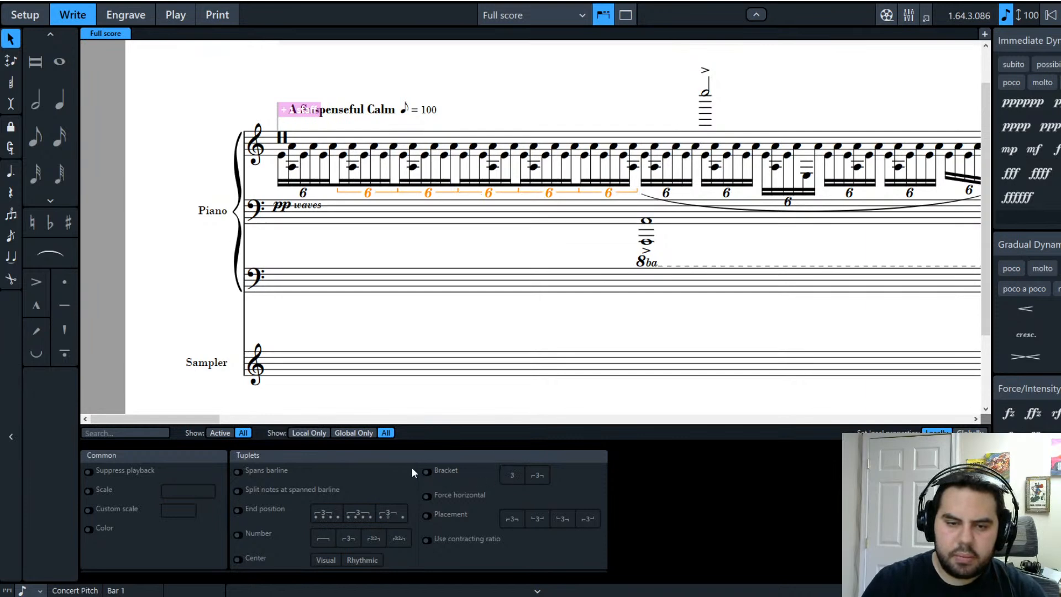
click(512, 476)
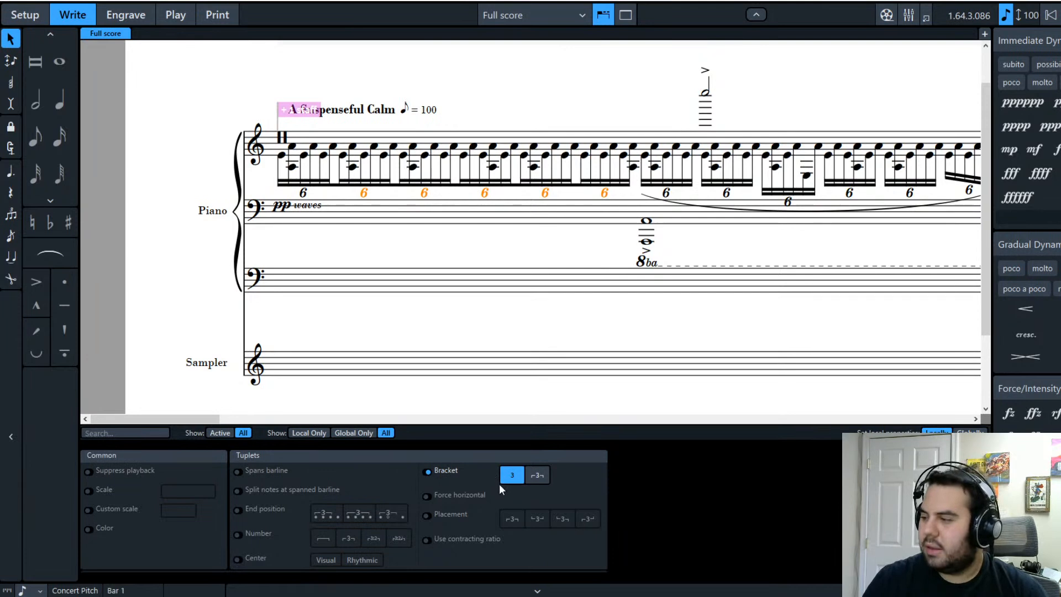
key(Escape)
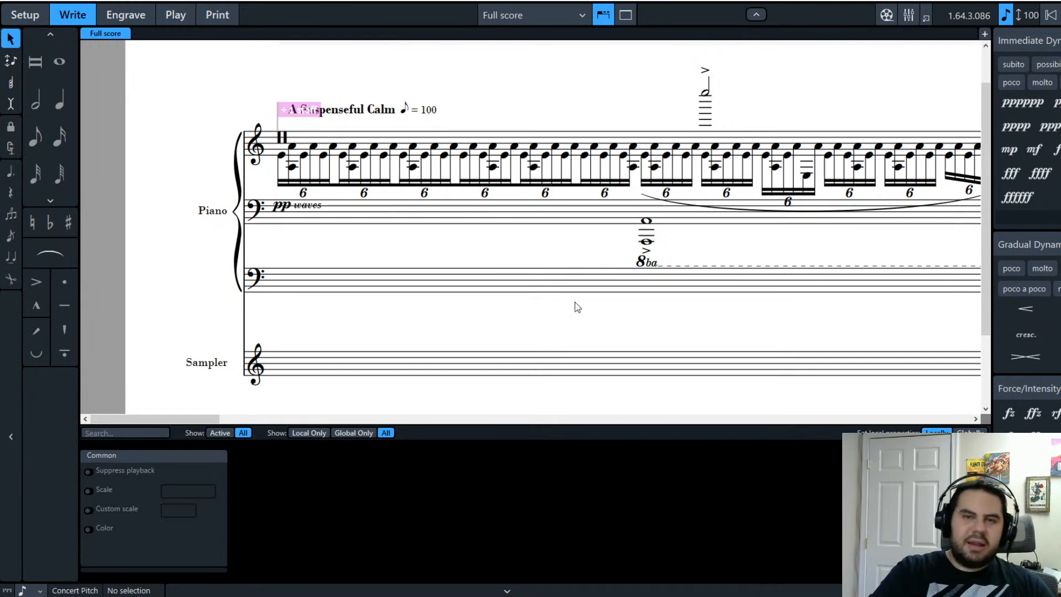
click(130, 19)
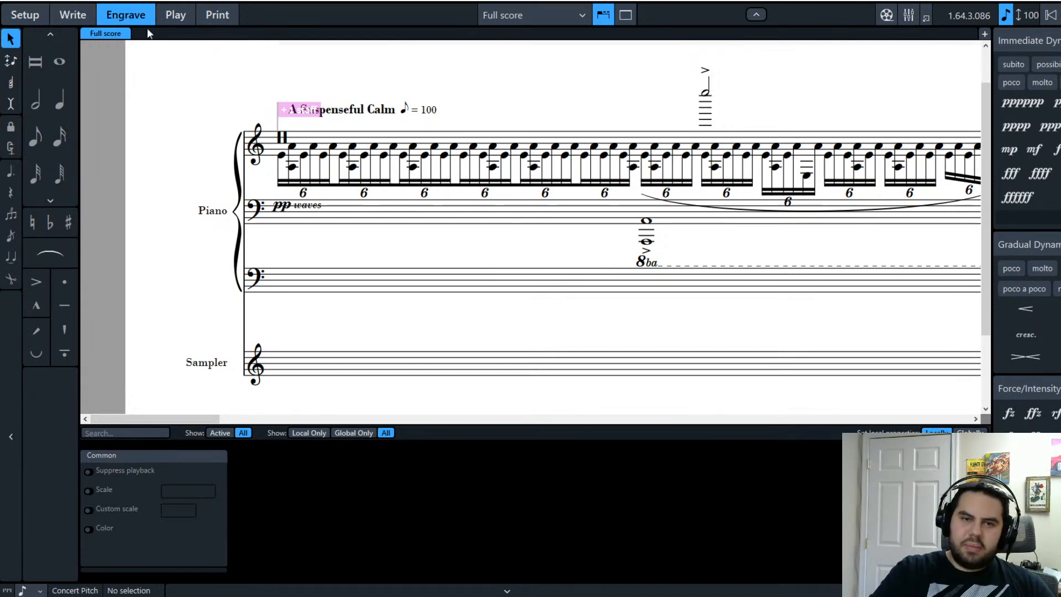
Step: In Engrave mode, raise the opening bar's sextuplet beam to shorten the stems
drag(535, 419, 284, 393)
drag(617, 276, 618, 242)
click(551, 280)
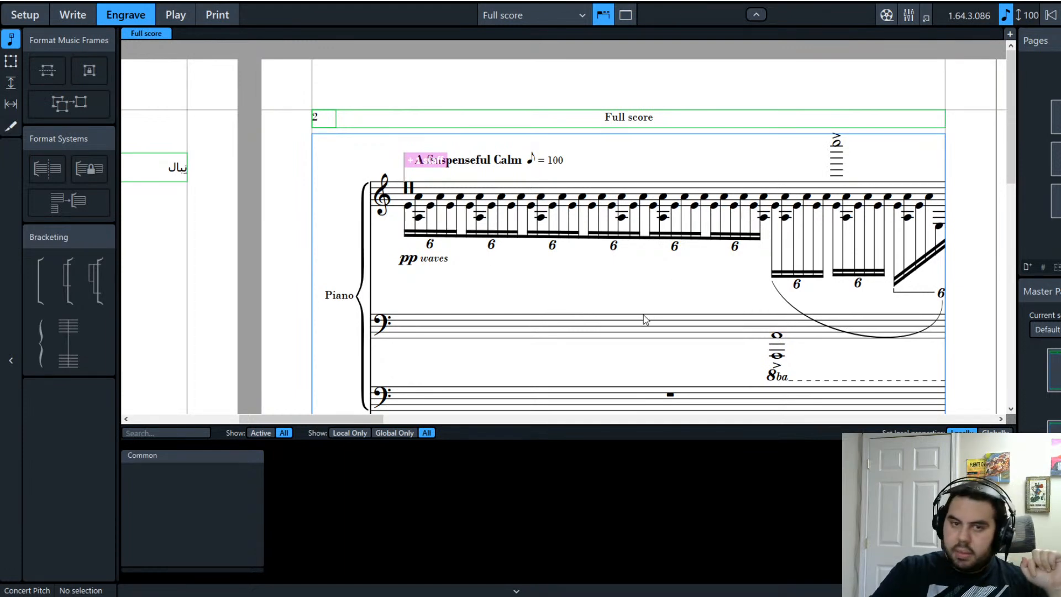
Step: Back in Write mode, select the opening bar's sextuplet numbers
click(80, 19)
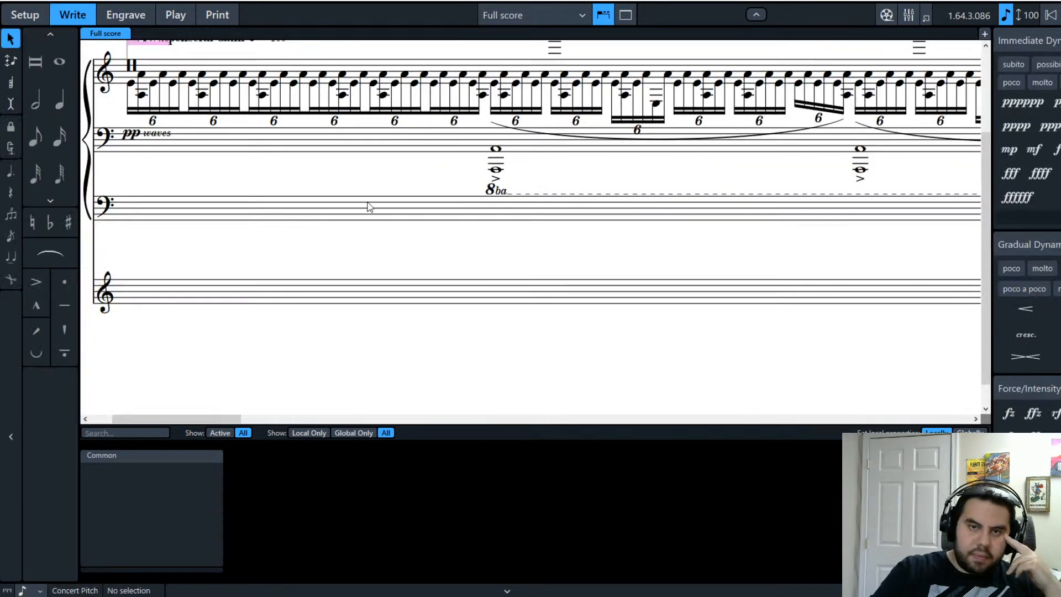
scroll(355, 208, up, 2)
click(454, 193)
ctrl+click(395, 193)
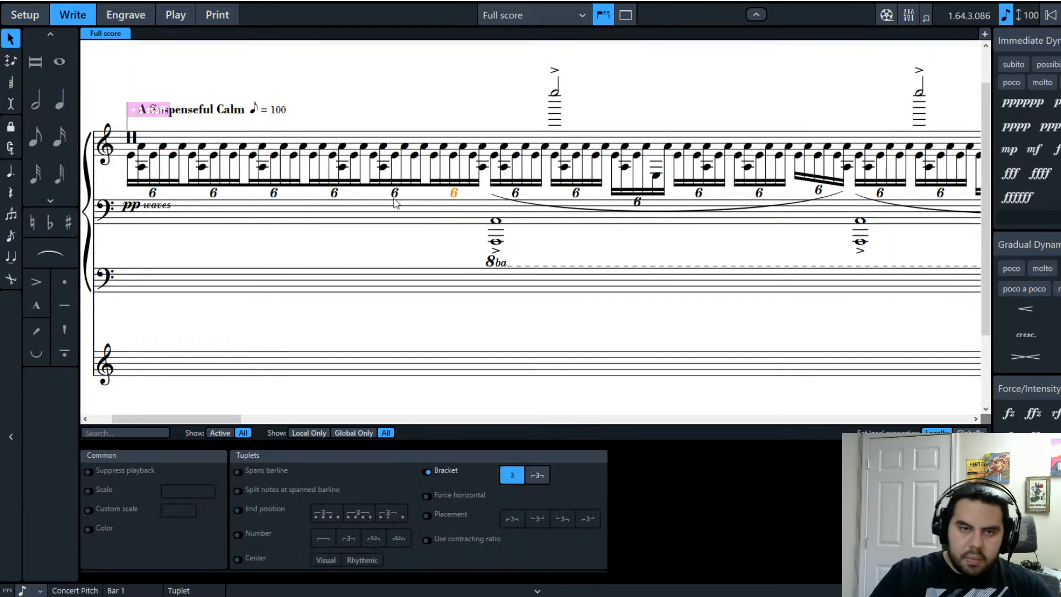
ctrl+click(333, 193)
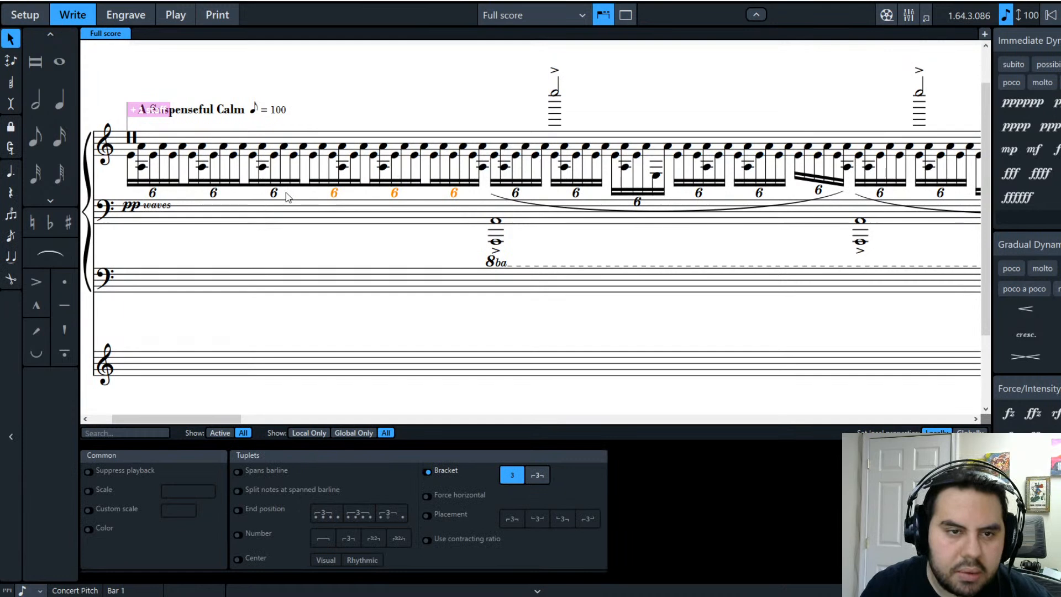
ctrl+click(213, 192)
ctrl+click(153, 193)
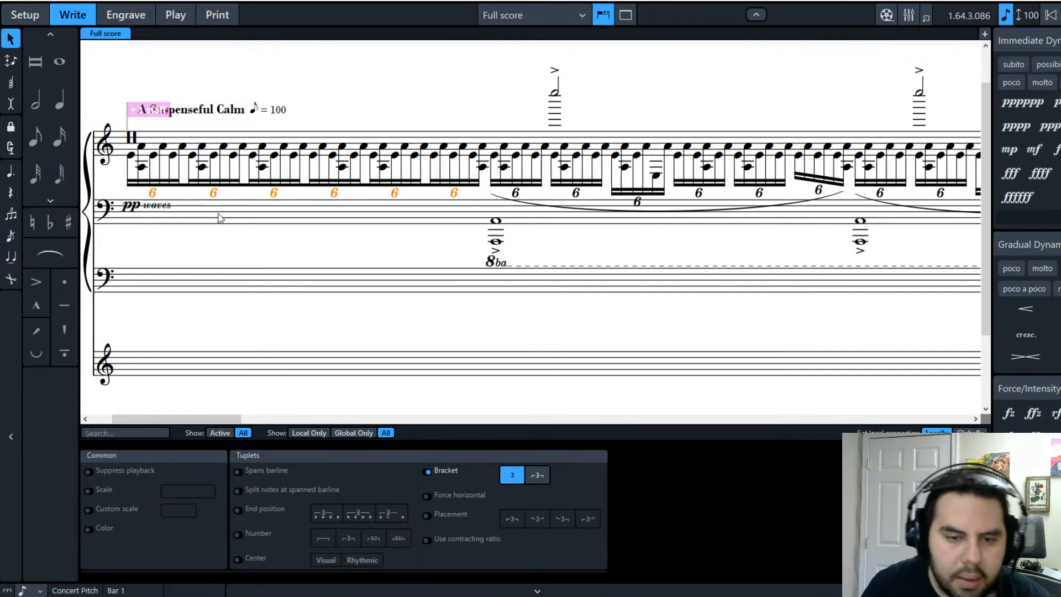
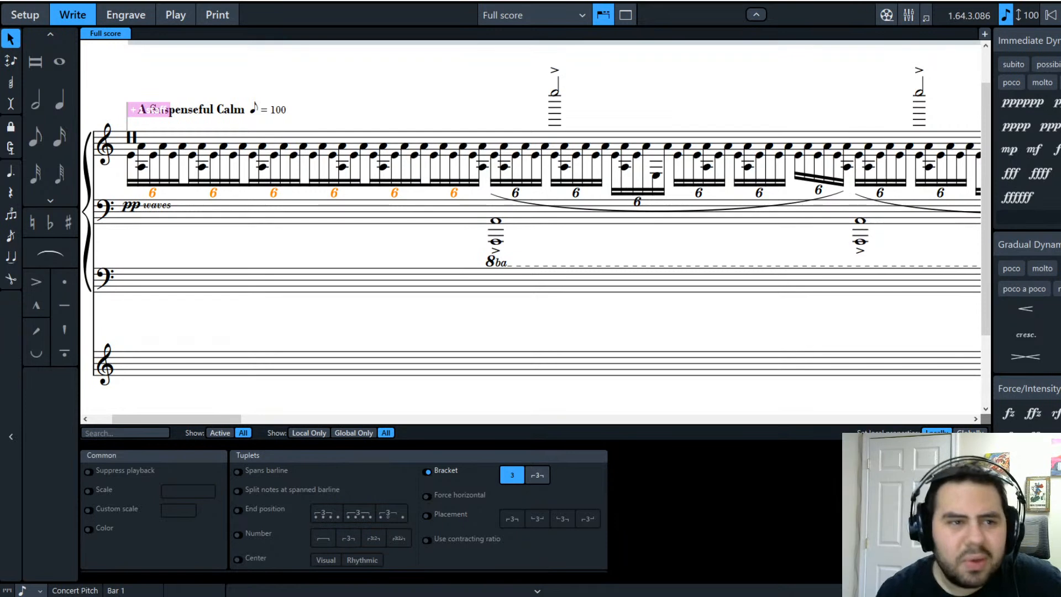
Step: Switch to Engrave mode to work on the laid-out page of the piano score
click(110, 14)
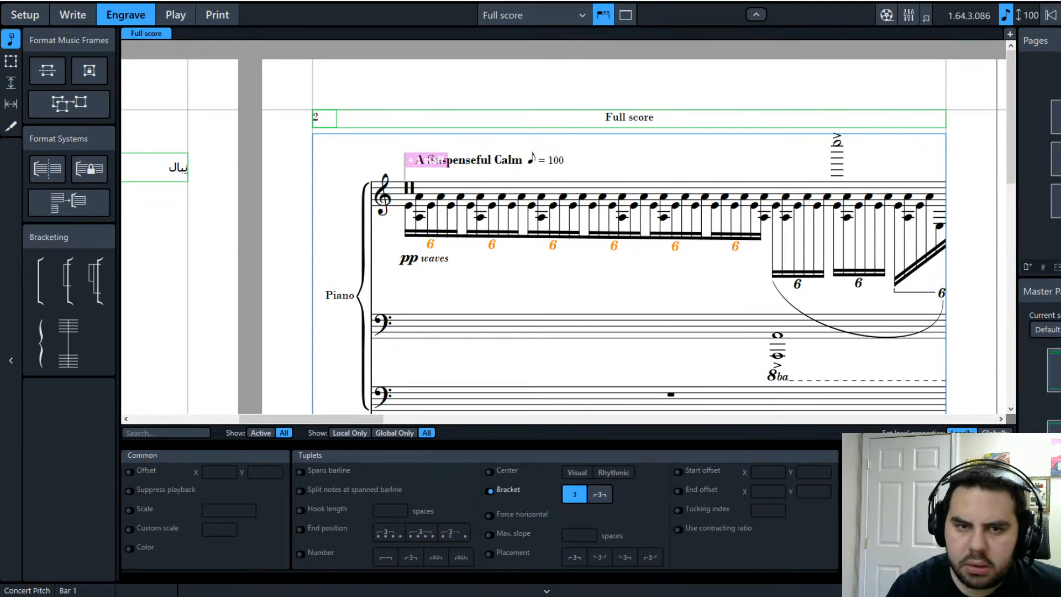
Step: Hide the 6 numbers on the treble sextuplets, then return to Write mode
key(ctrl+z)
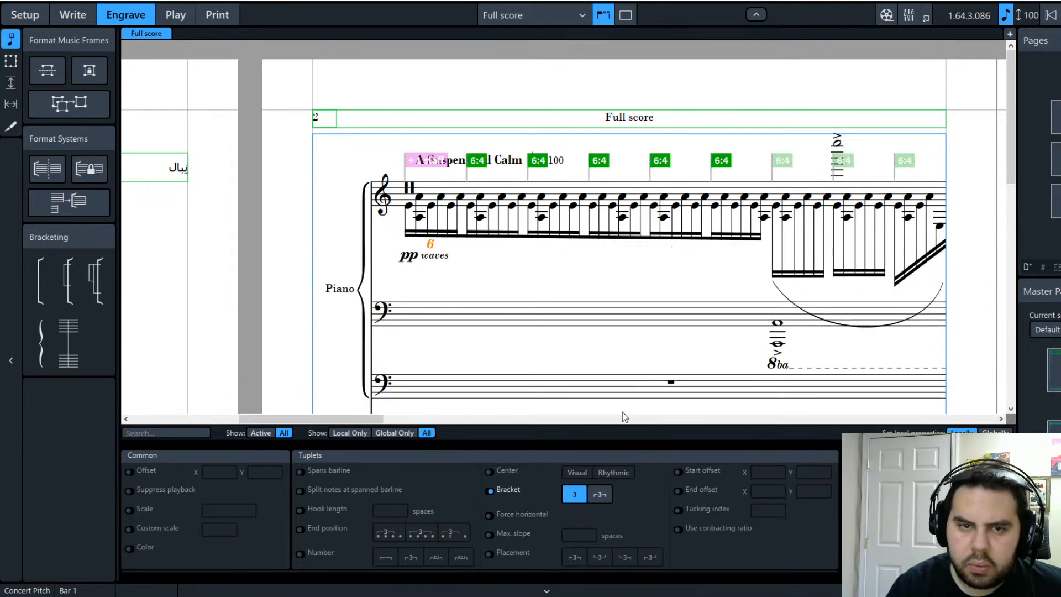
click(512, 271)
click(431, 243)
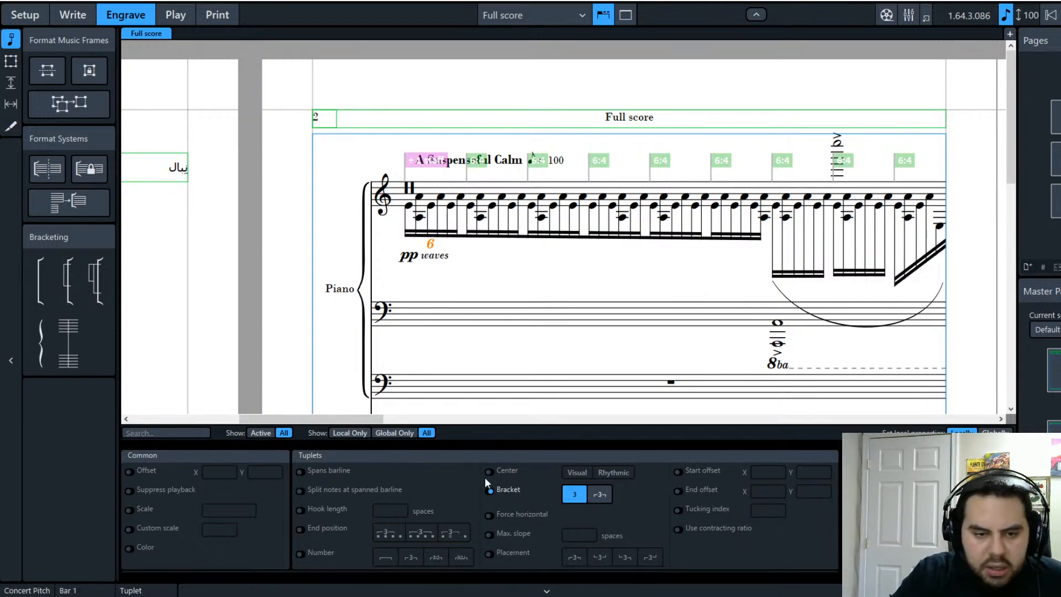
click(301, 554)
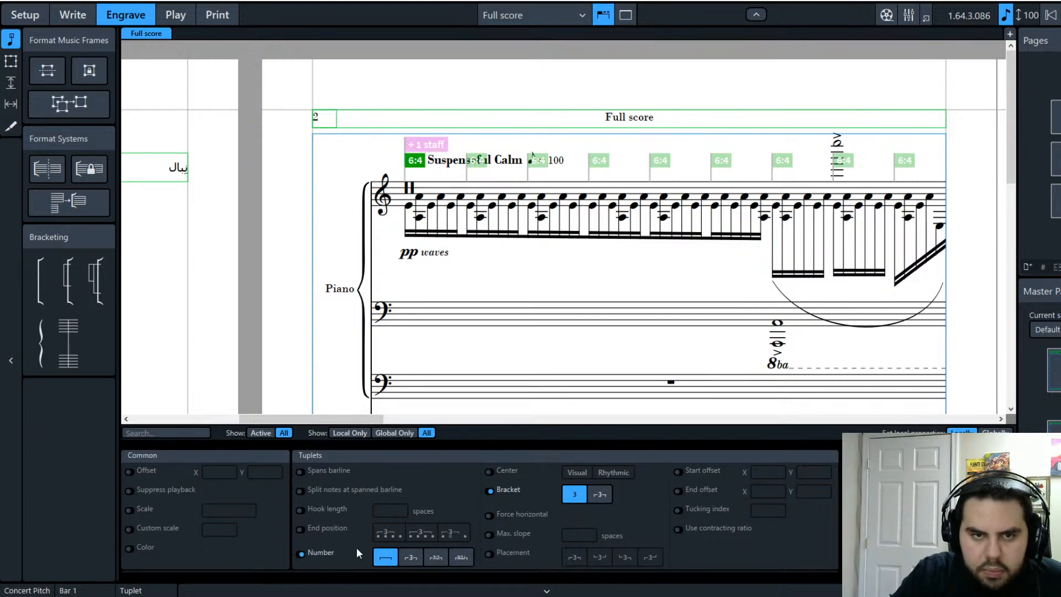
click(300, 554)
click(301, 554)
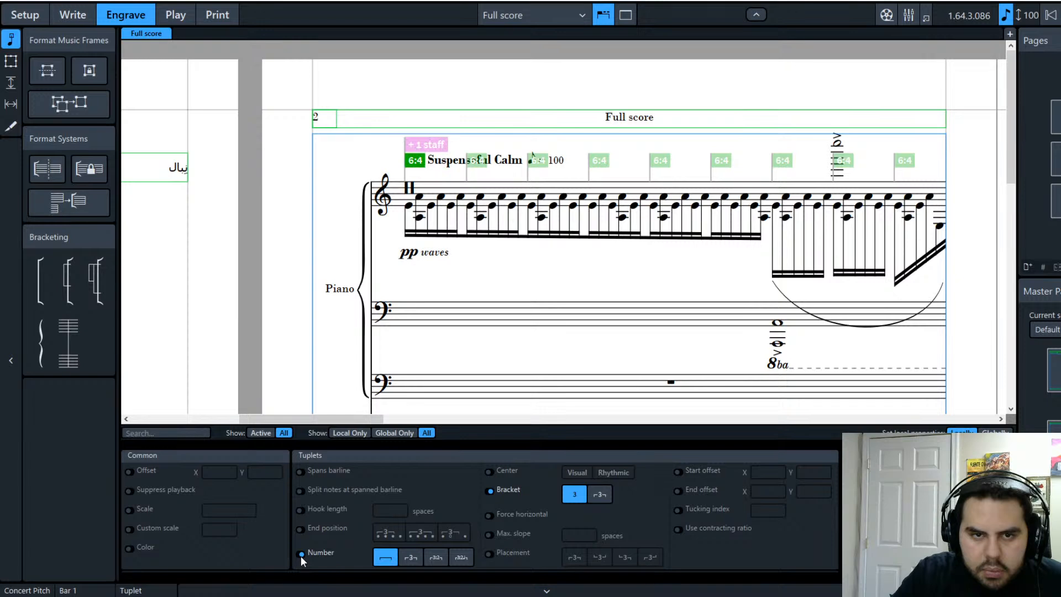
click(518, 280)
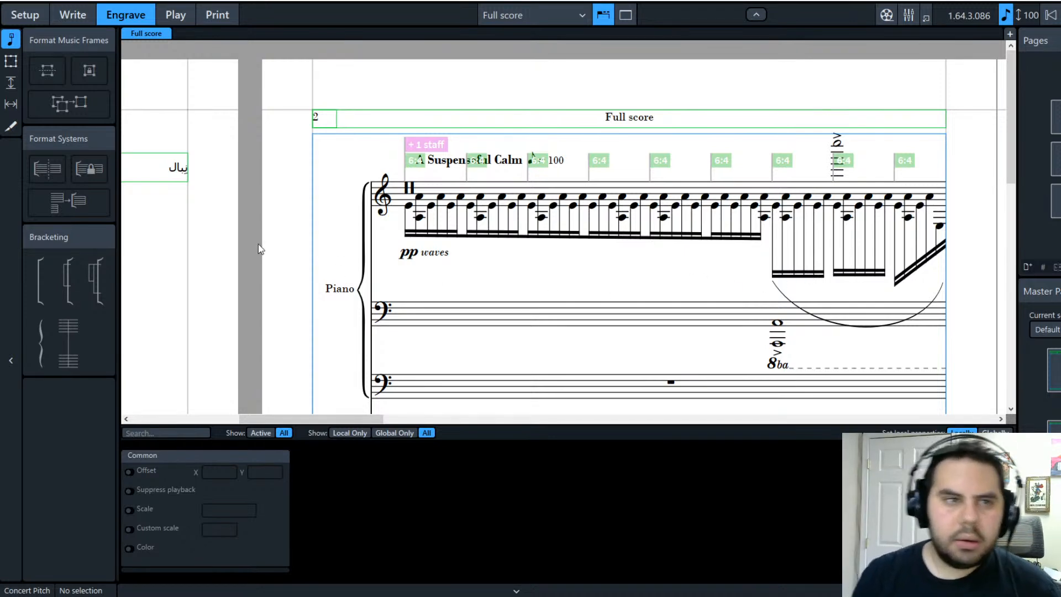
click(75, 19)
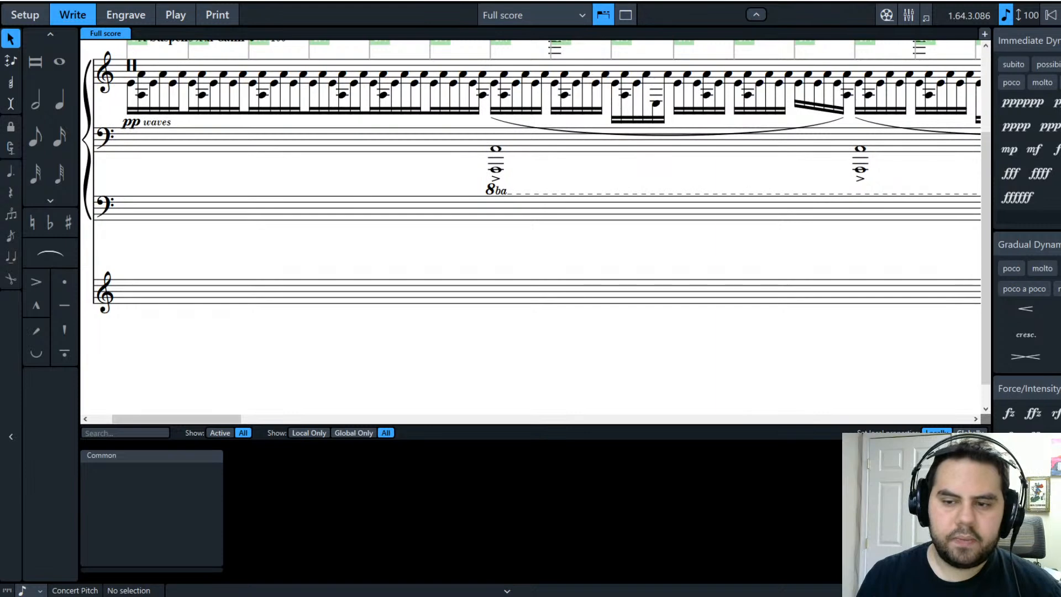
drag(231, 419, 209, 419)
scroll(288, 326, up, 5)
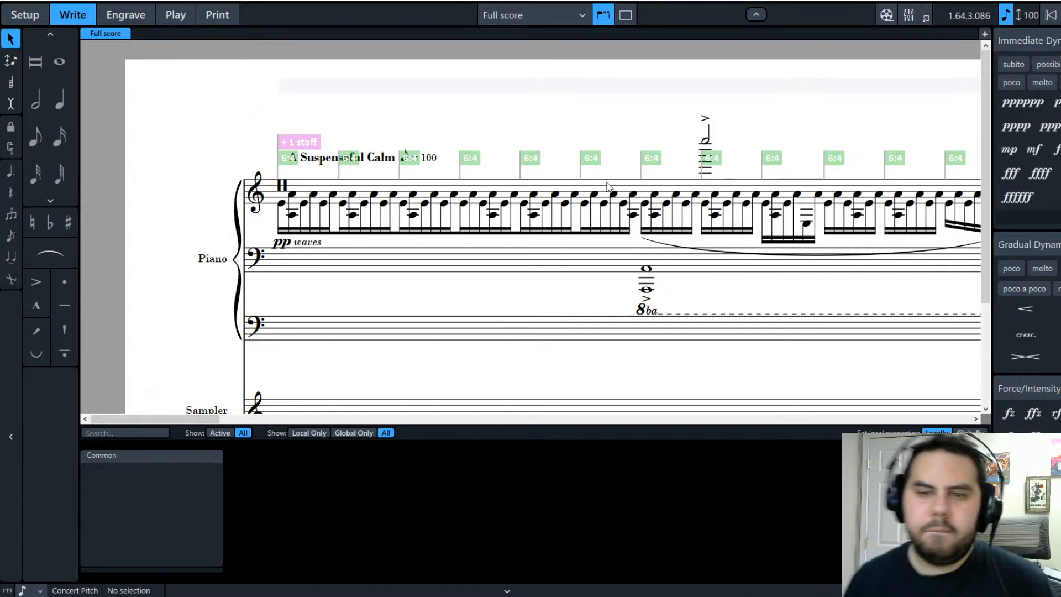
click(673, 230)
drag(160, 422, 214, 420)
click(384, 203)
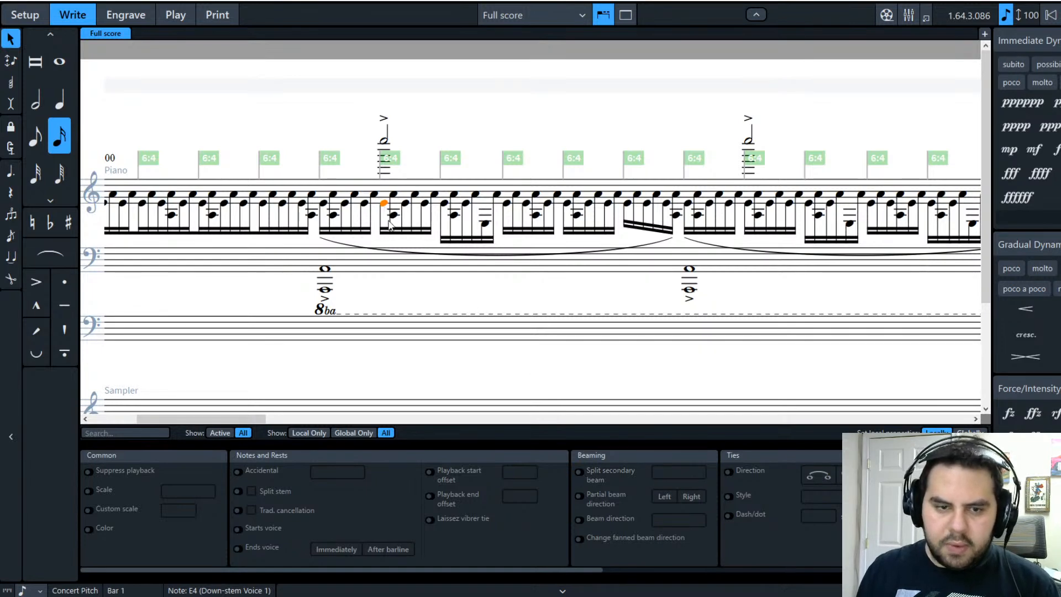
click(574, 308)
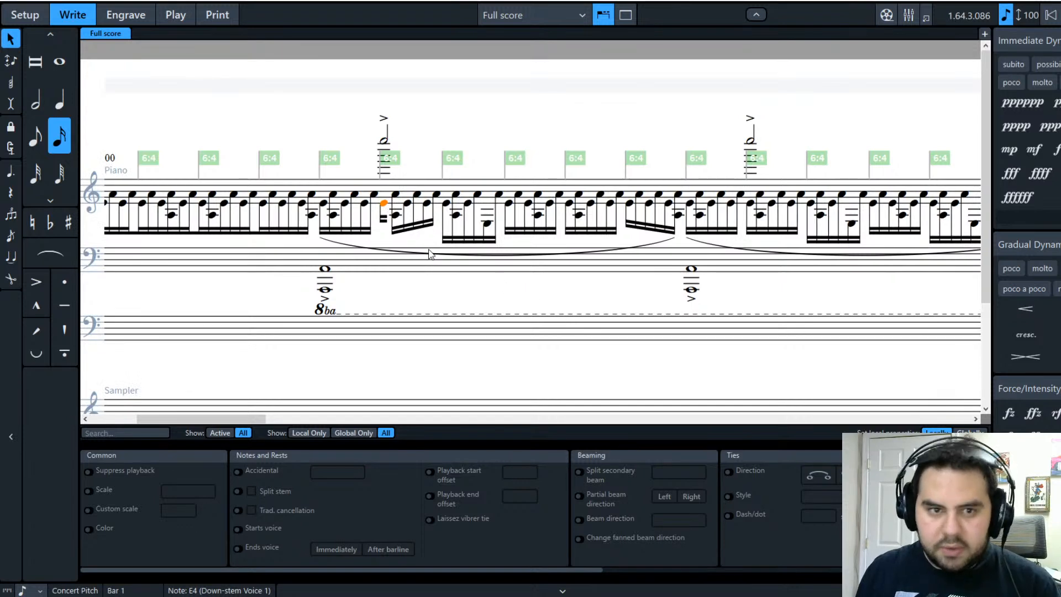
click(374, 195)
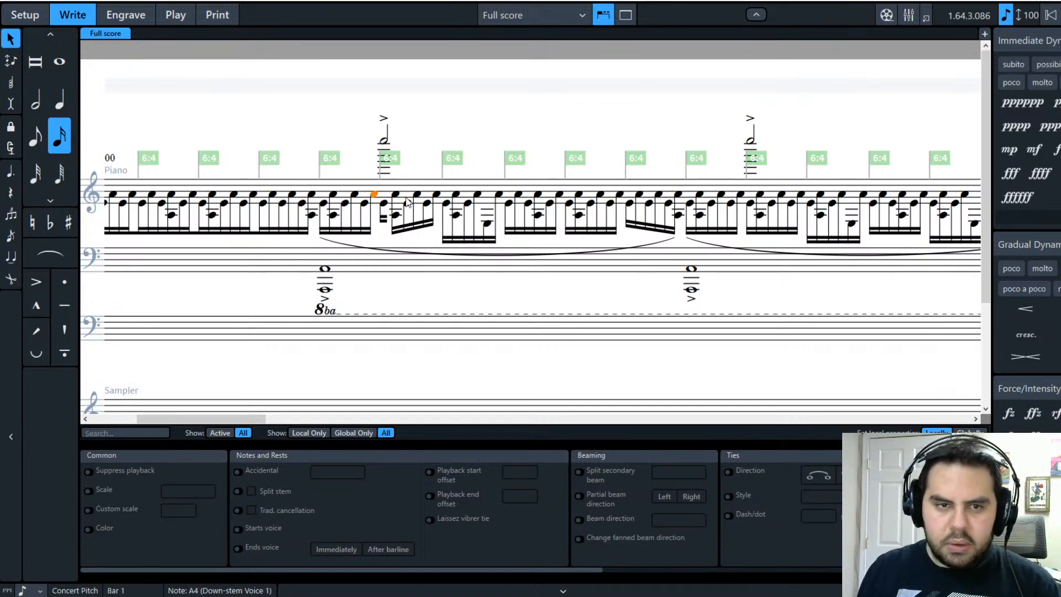
shift+click(396, 195)
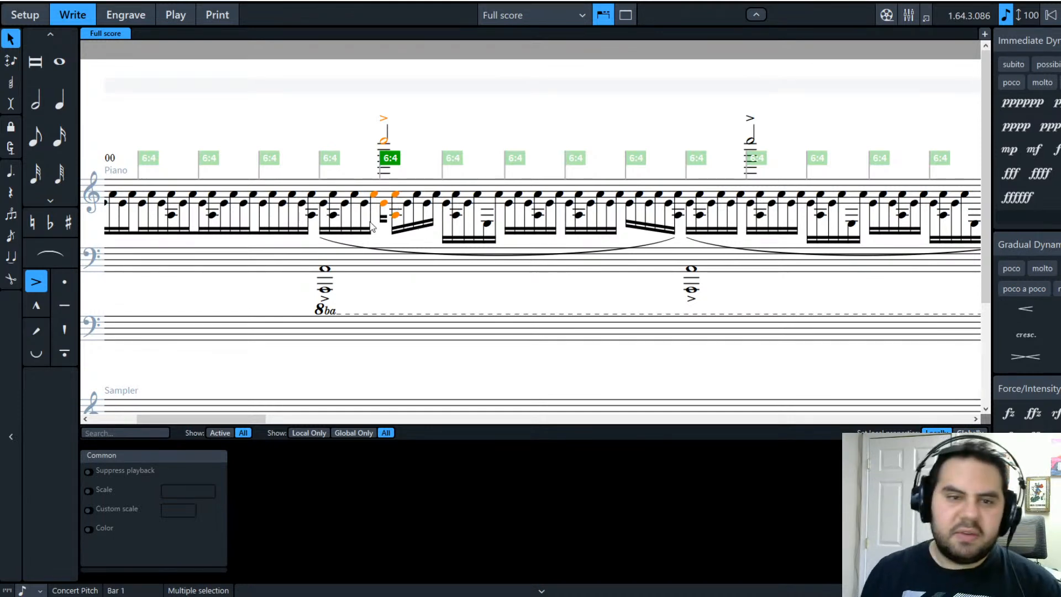
click(387, 237)
click(384, 204)
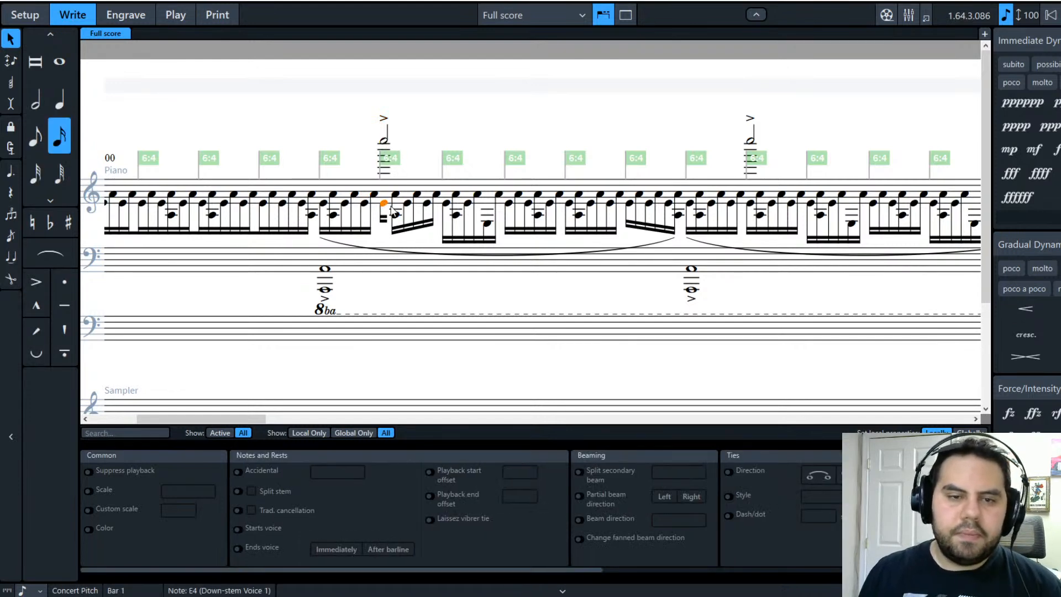
click(392, 199)
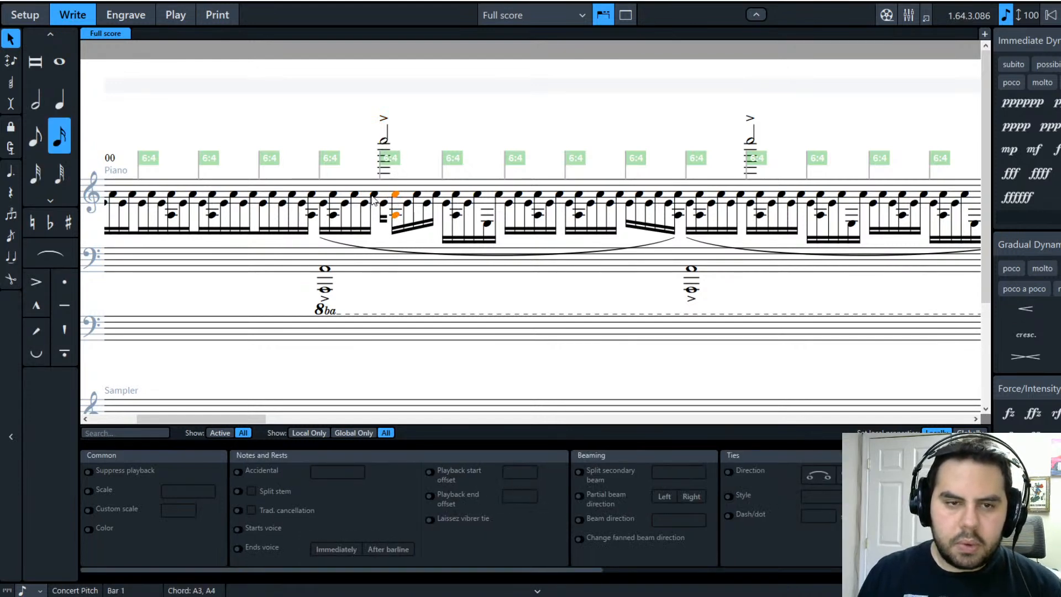
shift+click(374, 196)
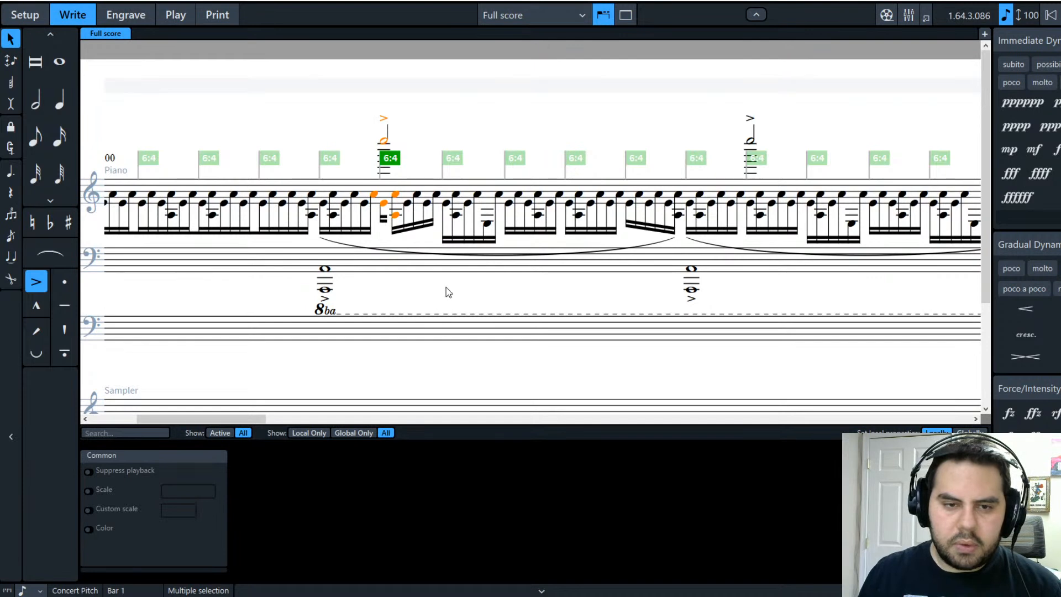
click(525, 293)
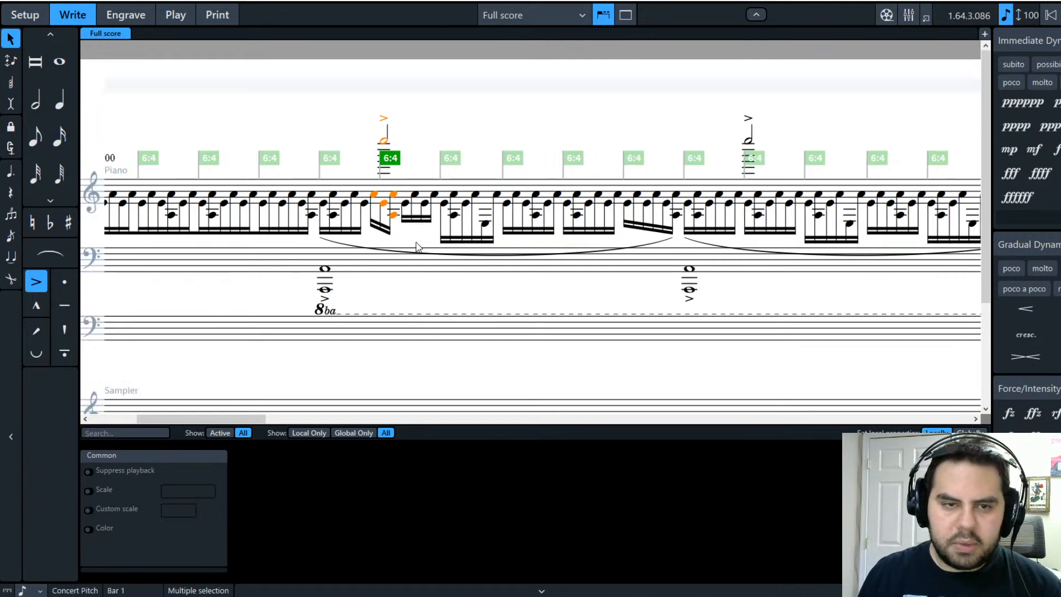
click(388, 243)
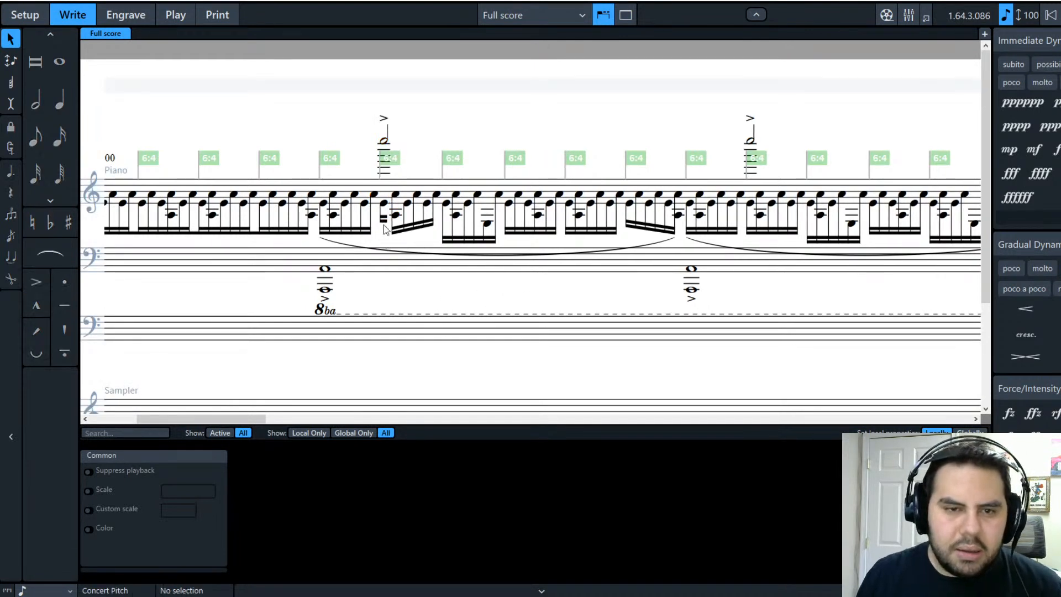
click(385, 206)
shift+click(396, 216)
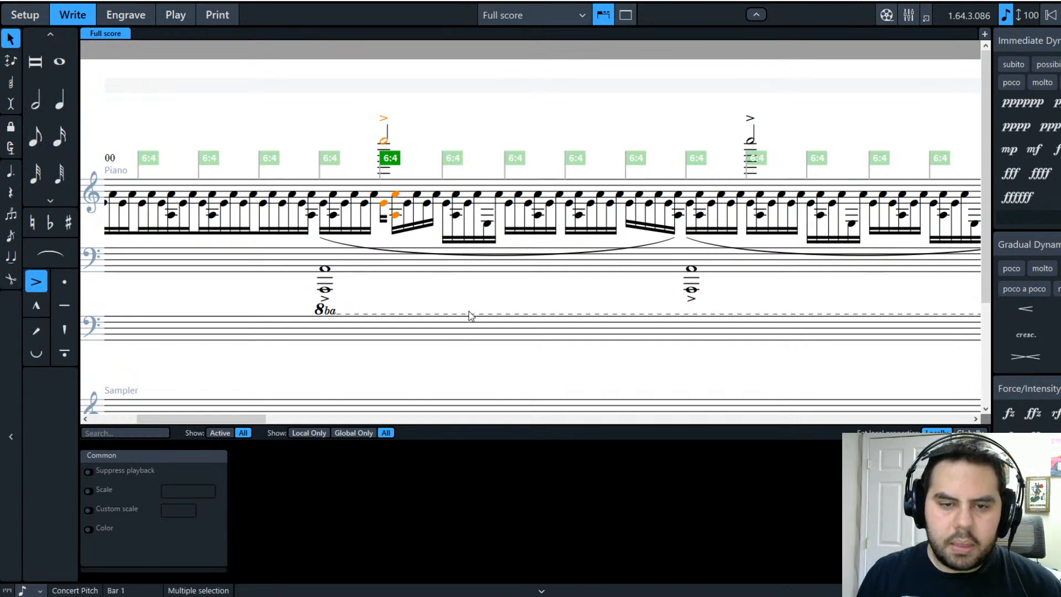
click(408, 206)
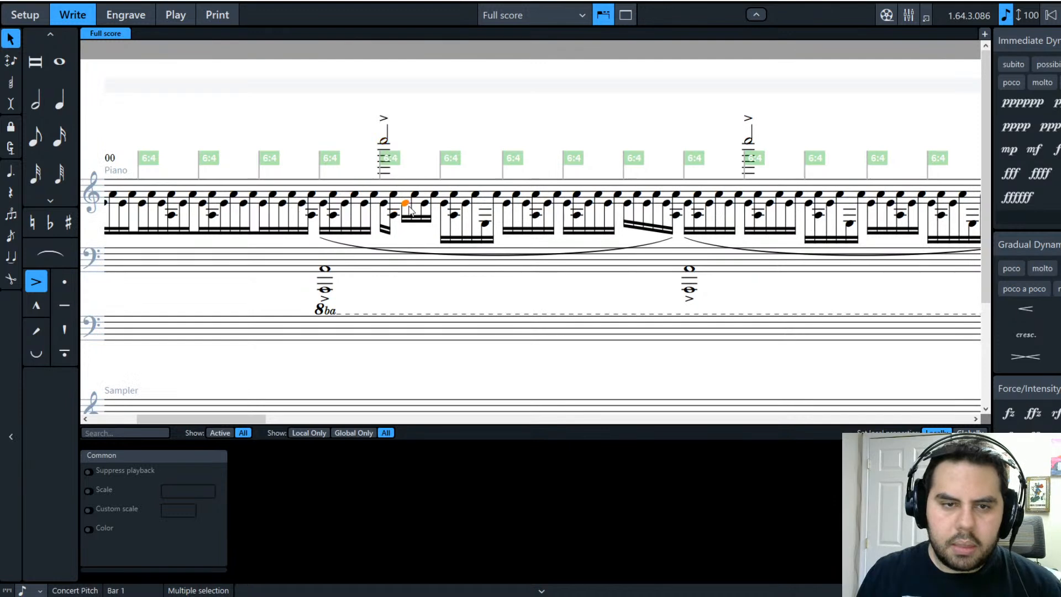
shift+click(396, 217)
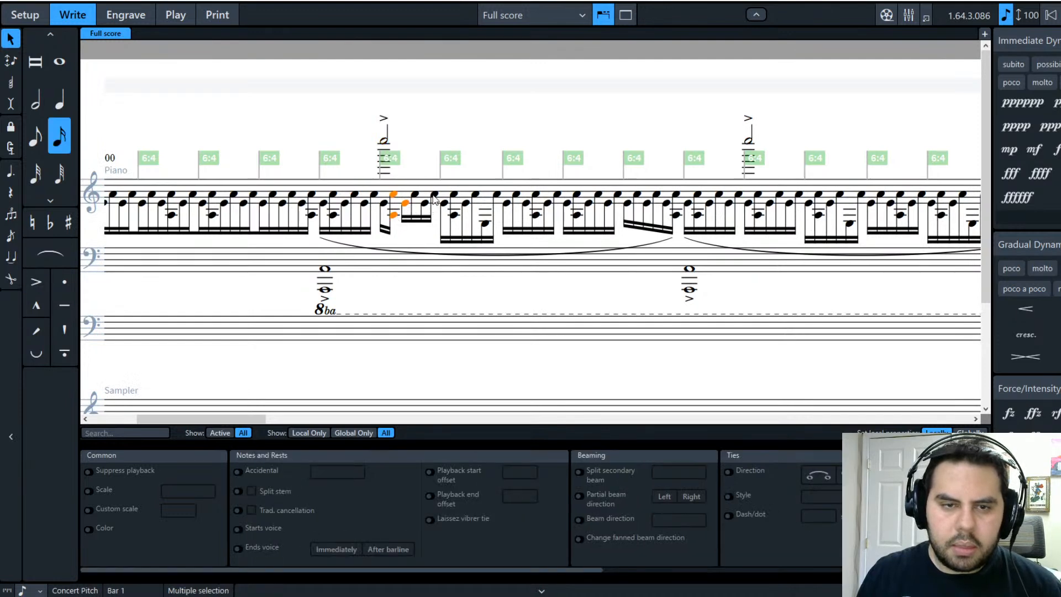
click(433, 196)
shift+click(386, 205)
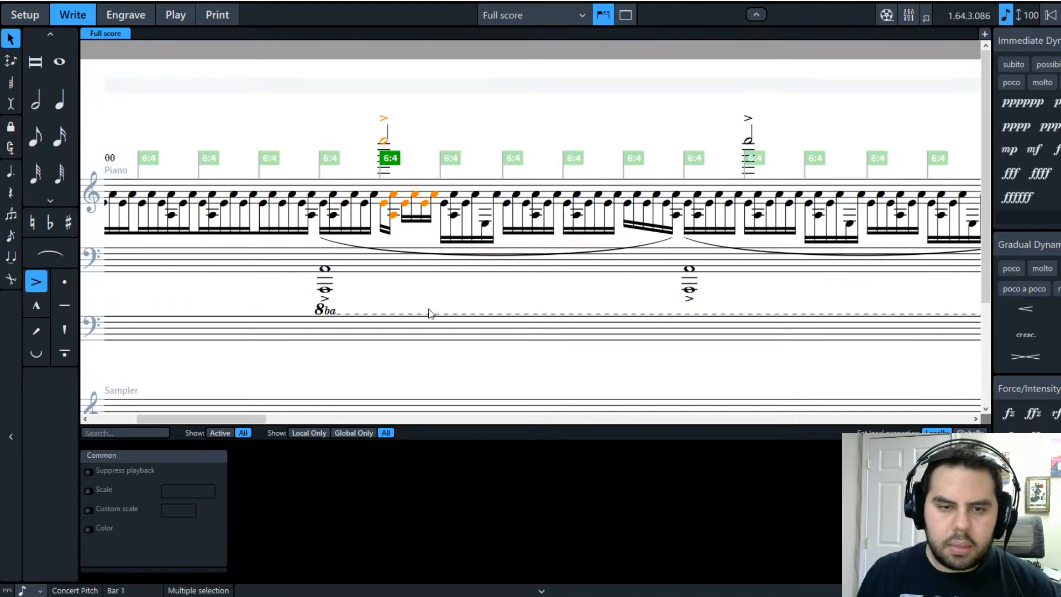
click(382, 208)
key(Left)
key(Left)
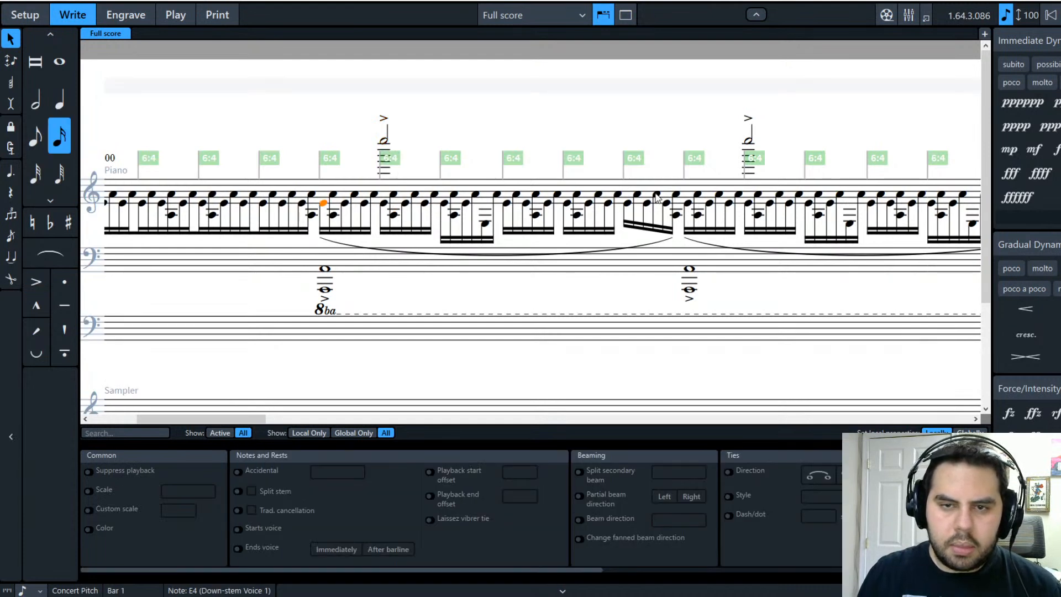
Step: Beam the slurred run together and split secondary beams at each sextuplet's first note
shift+click(677, 198)
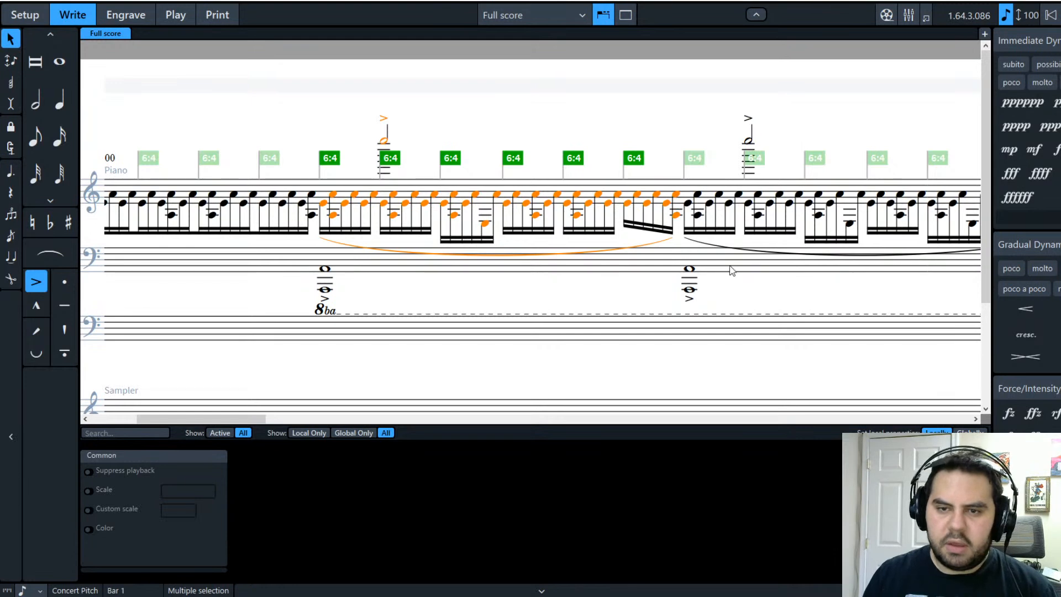
key(ctrl+b)
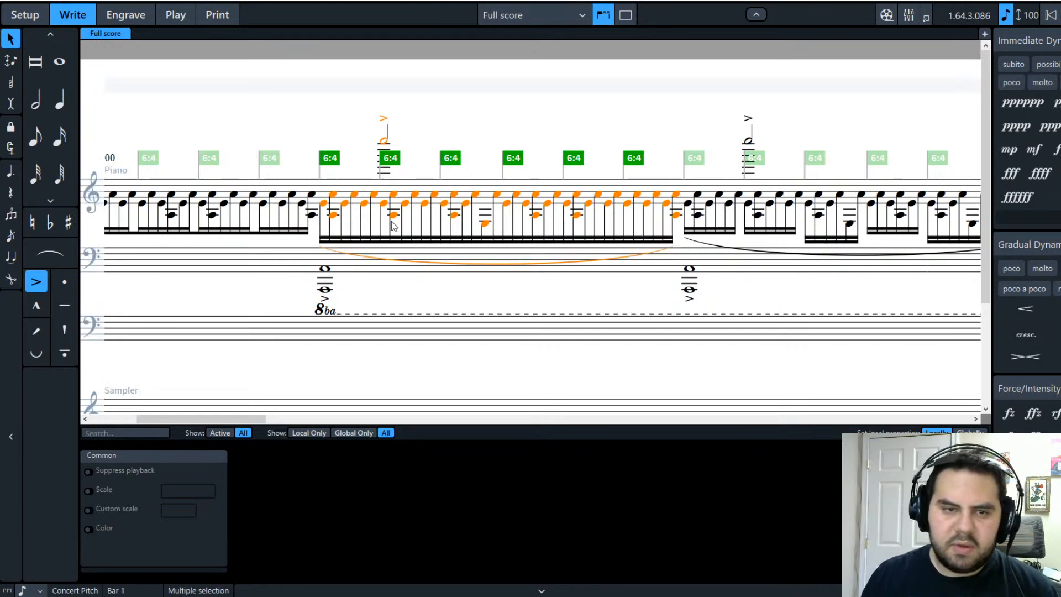
click(384, 204)
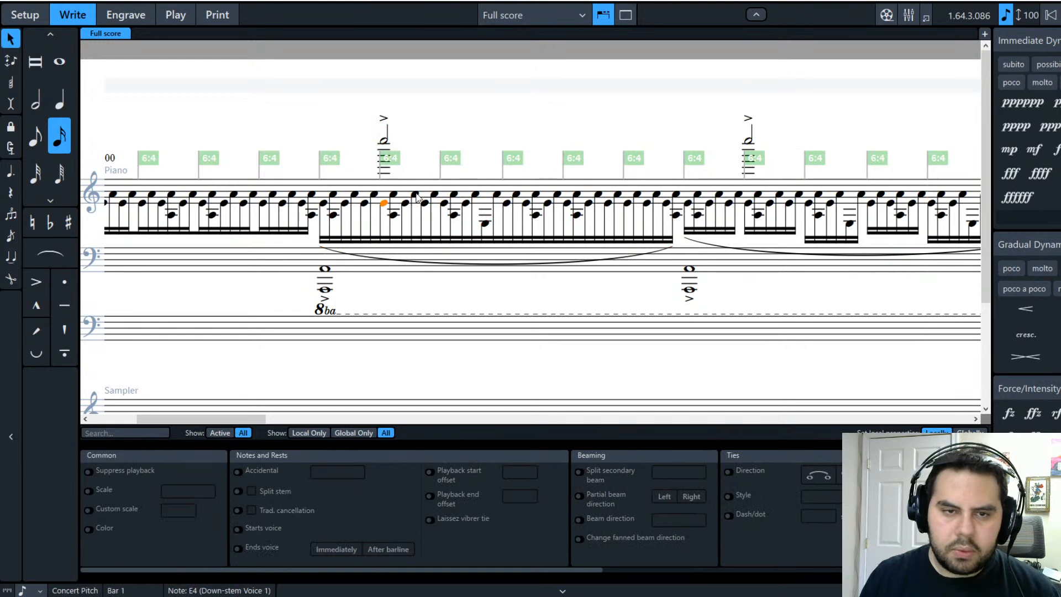
ctrl+click(444, 204)
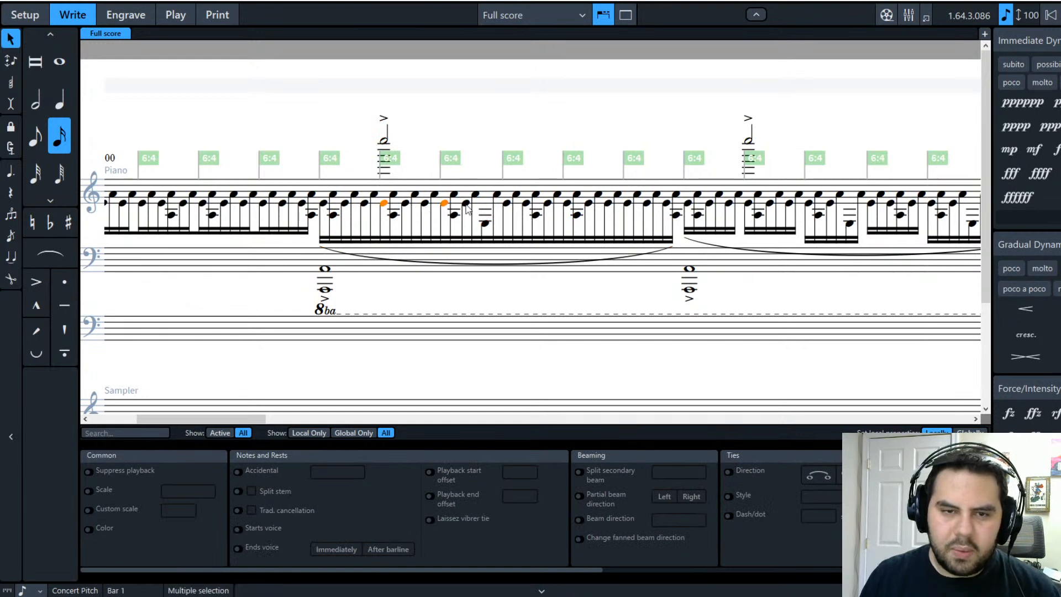
ctrl+click(507, 203)
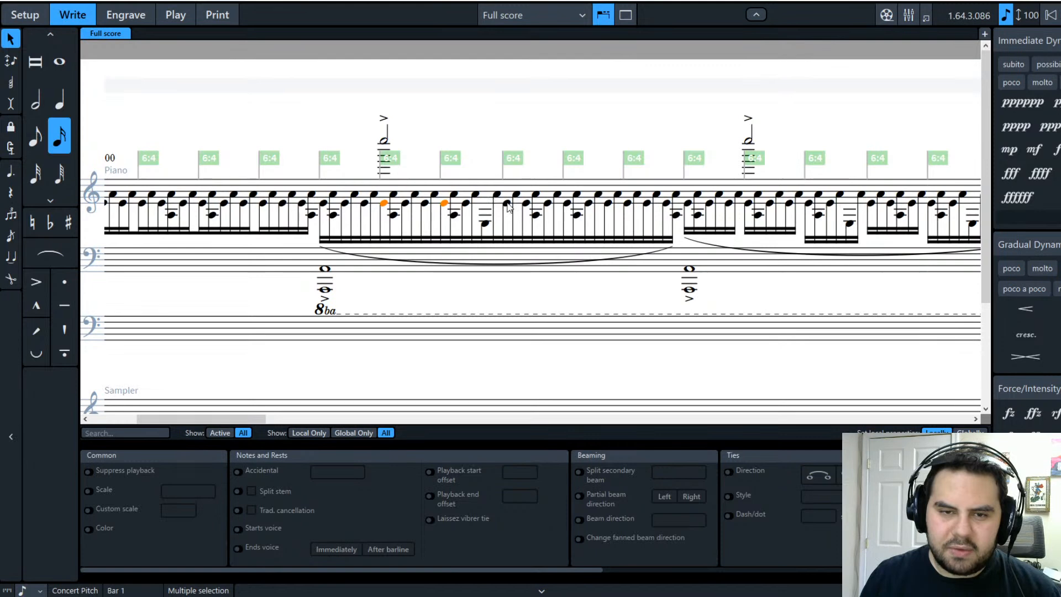
ctrl+click(566, 203)
ctrl+click(629, 204)
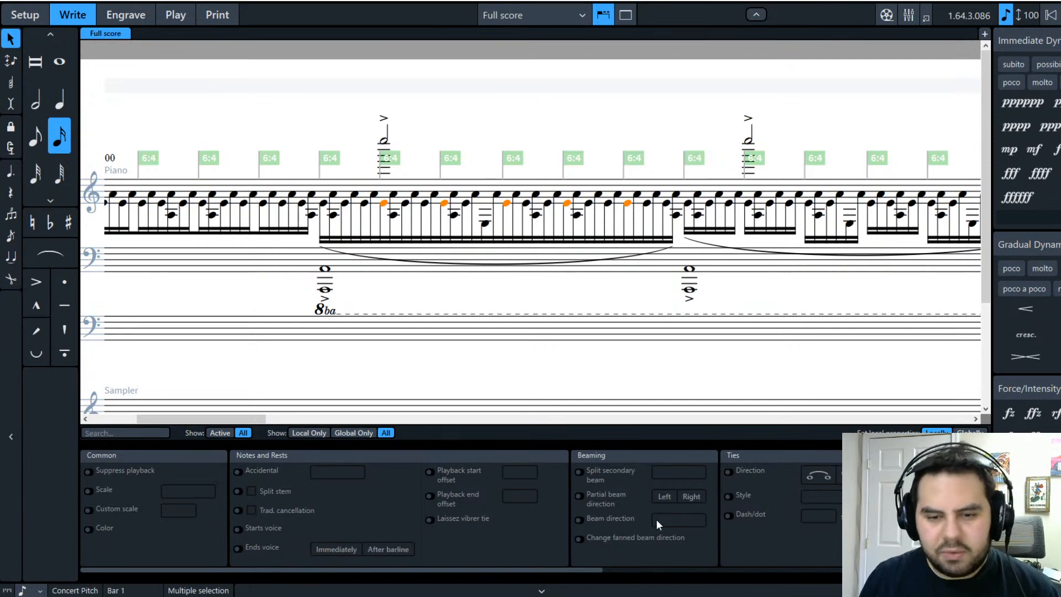
click(578, 472)
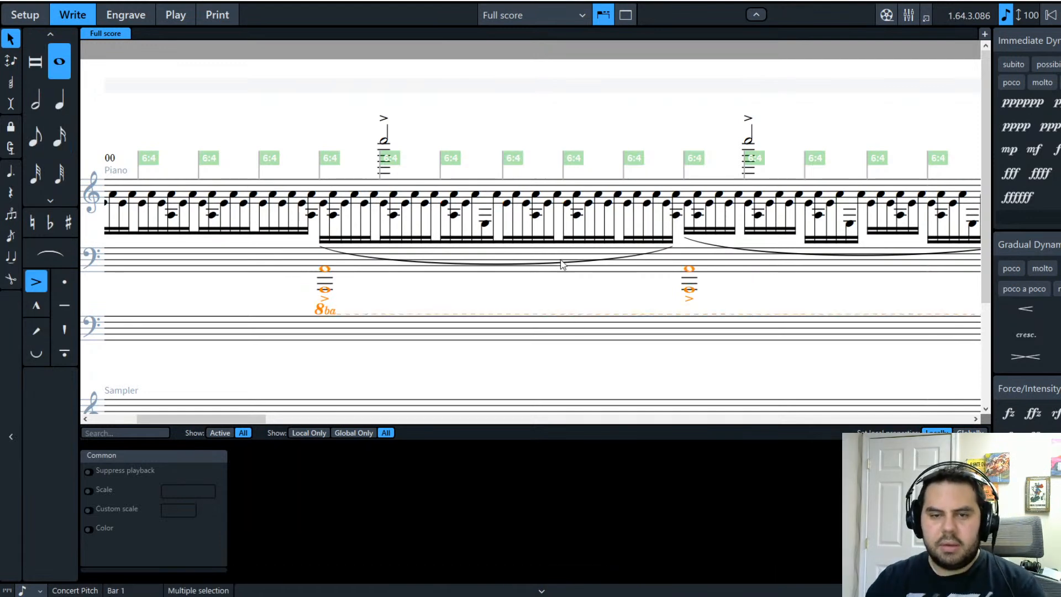
Step: Remove the slur over the first bass note, then switch to Engrave mode
click(521, 264)
key(Escape)
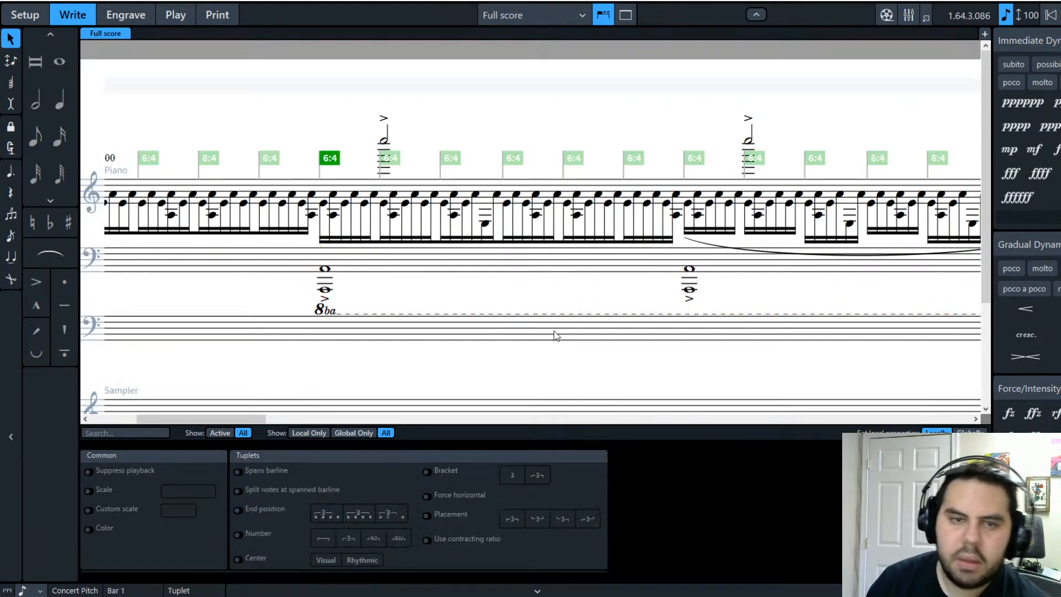
click(497, 233)
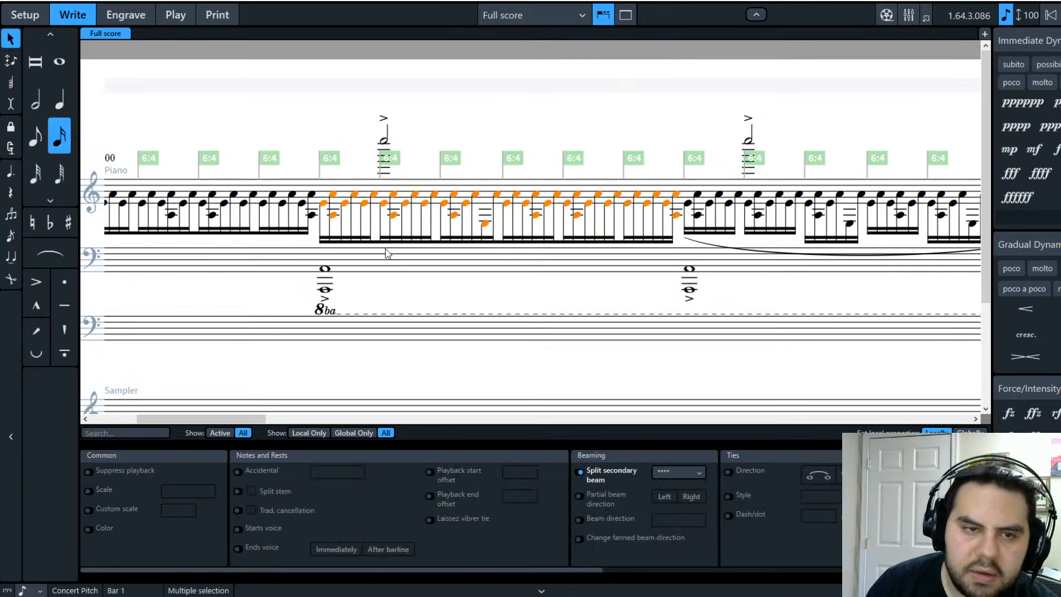
click(483, 300)
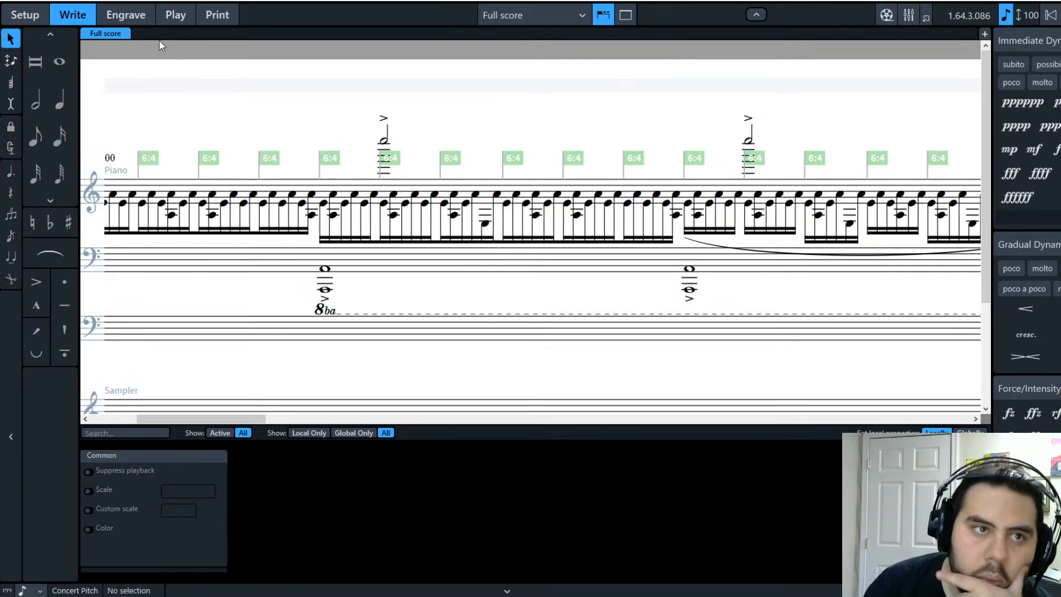
click(140, 21)
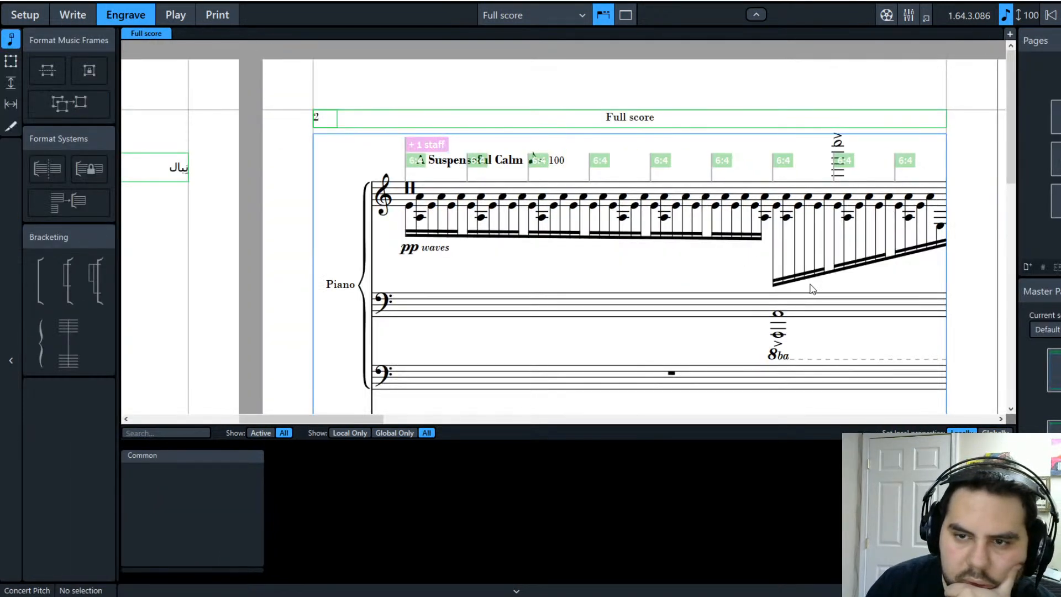
Step: Lift the first slanted treble sextuplet beam and flatten it to horizontal
drag(815, 274, 812, 248)
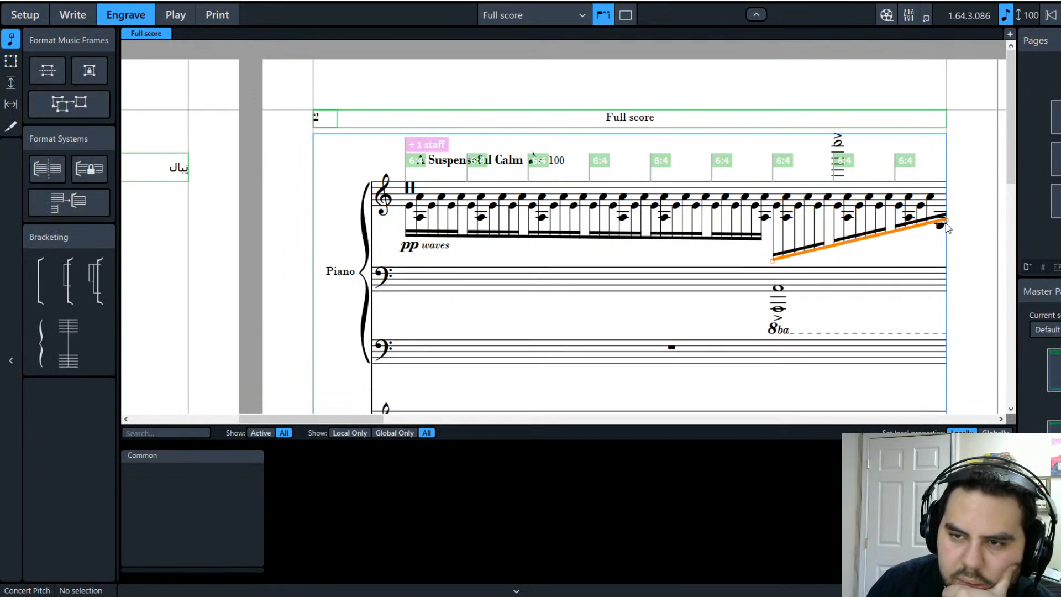
drag(948, 228, 904, 240)
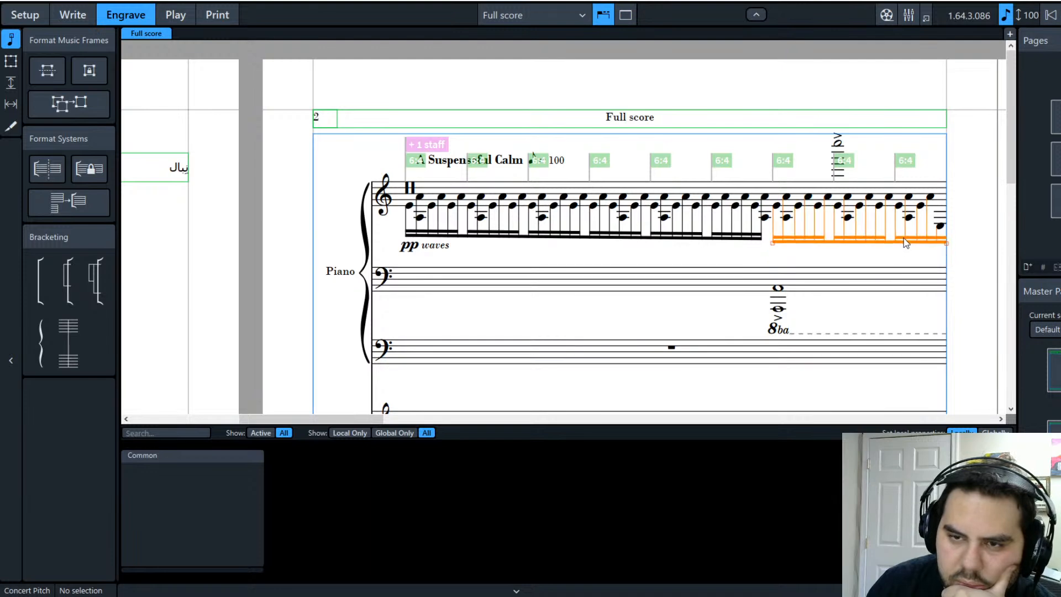
click(917, 314)
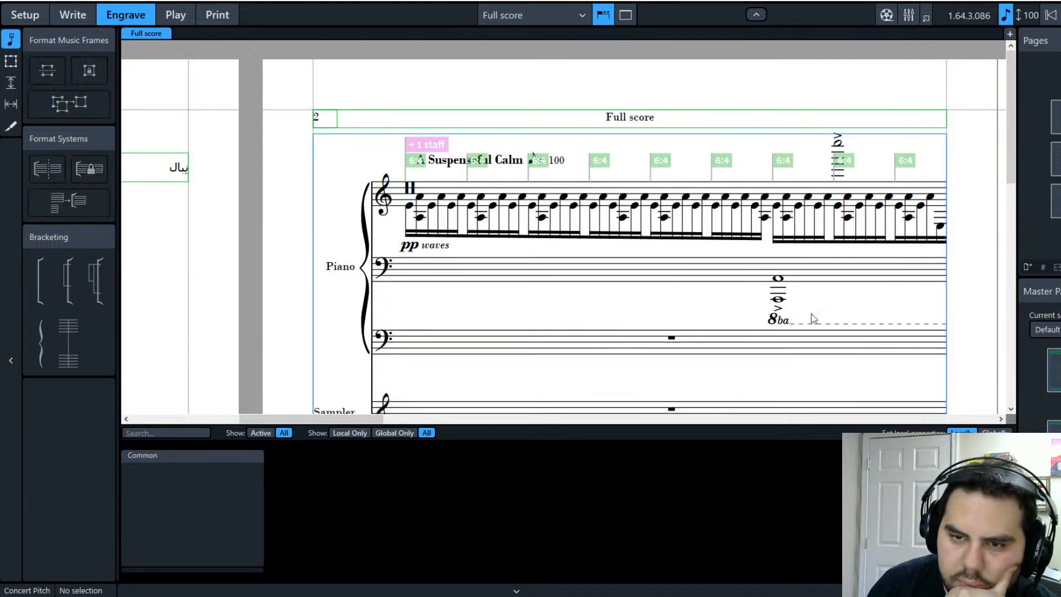
scroll(742, 346, down, 1)
scroll(745, 351, down, 14)
scroll(745, 351, up, 3)
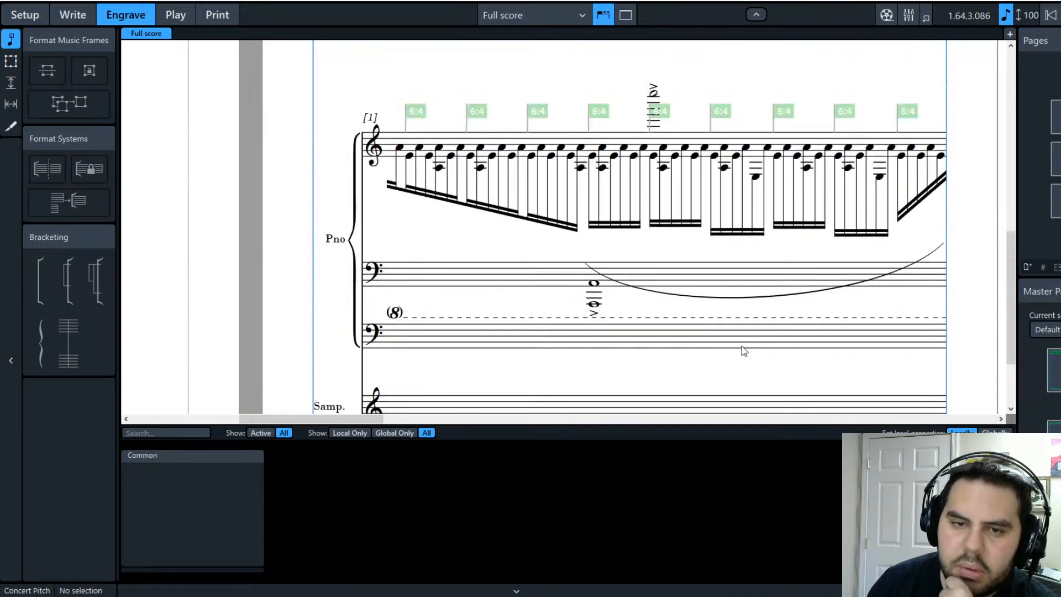
scroll(742, 346, up, 1)
Step: Level the beams of the remaining treble sextuplet groups just below the noteheads
click(576, 301)
drag(575, 302, 579, 255)
click(622, 306)
drag(630, 297, 685, 221)
scroll(629, 255, down, 1)
drag(745, 265, 745, 221)
drag(801, 267, 801, 223)
drag(883, 271, 882, 222)
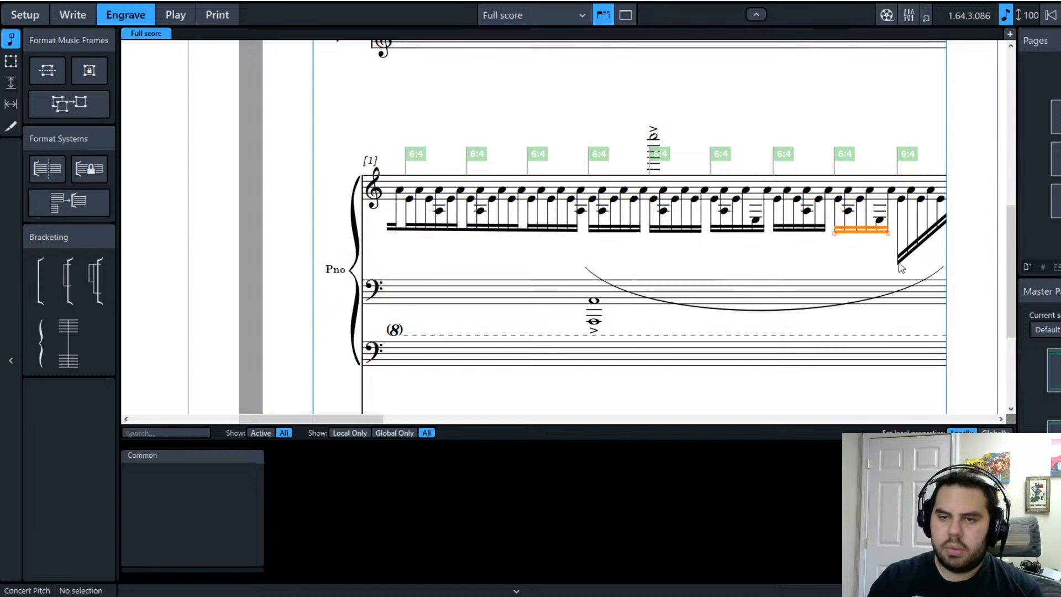
drag(899, 261, 944, 234)
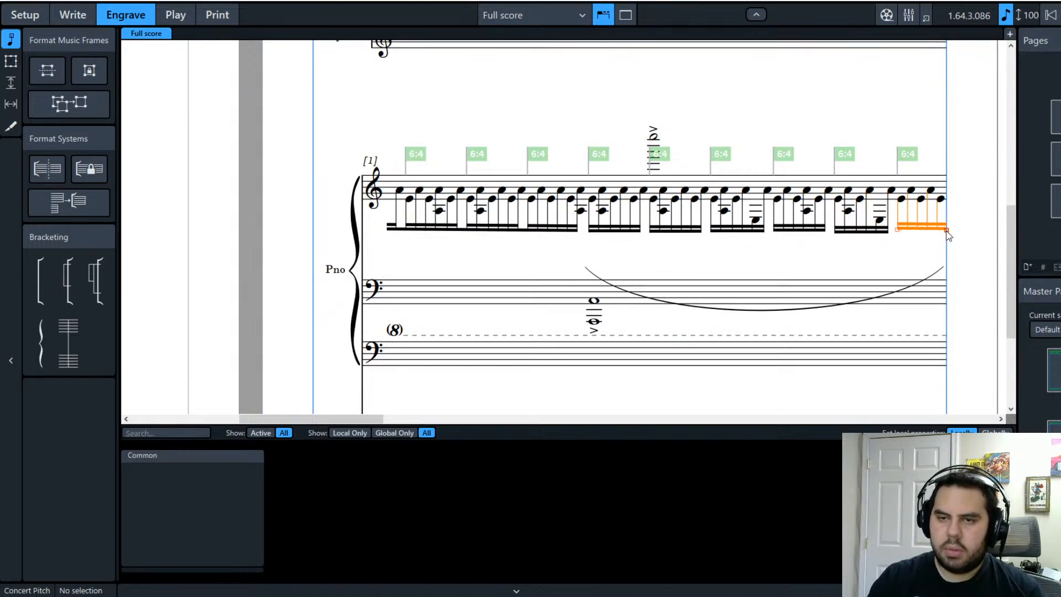
key(Escape)
Step: Back in Write mode, select the slur under the treble sextuplet run
click(79, 15)
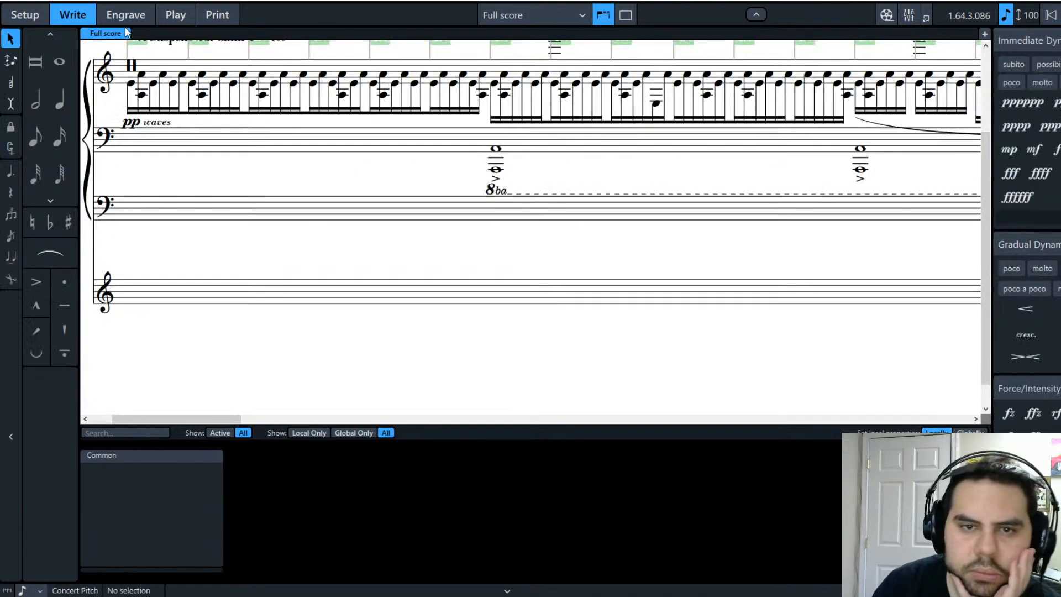
scroll(399, 346, up, 2)
click(523, 239)
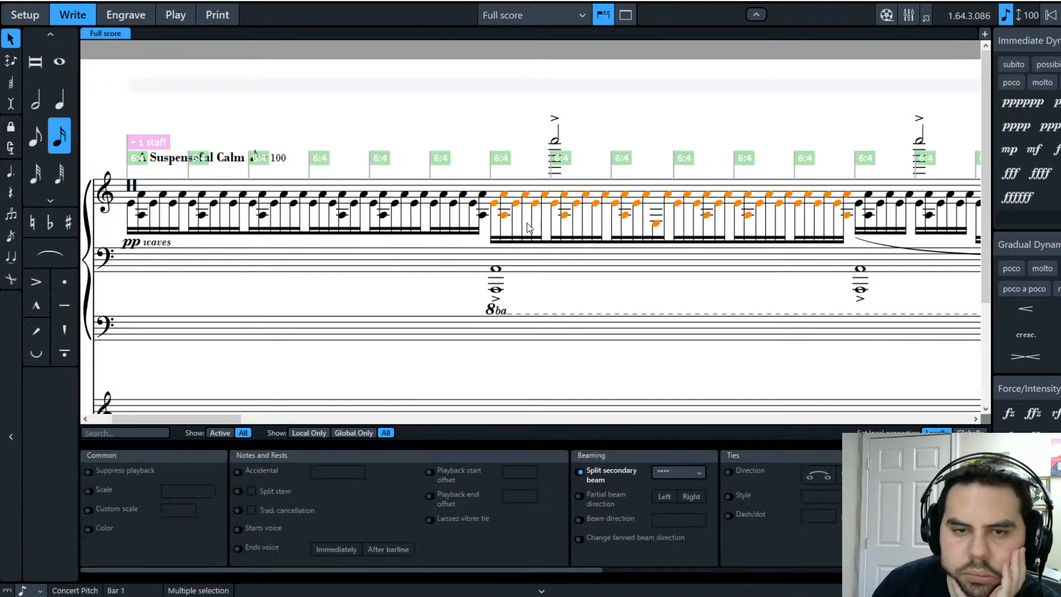
drag(220, 418, 292, 437)
click(513, 255)
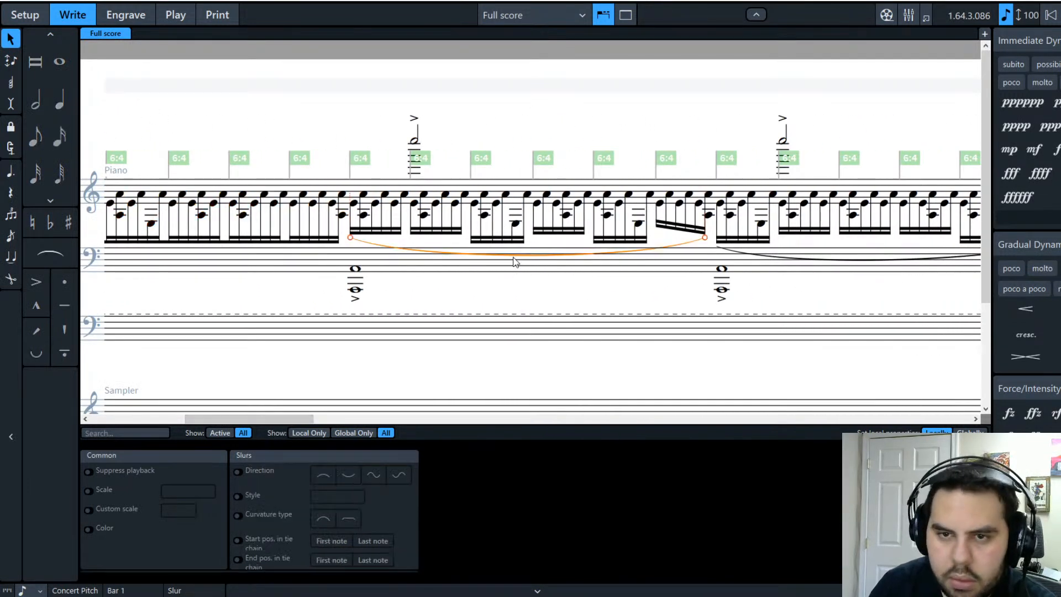
Step: Beam the slurred notes as one group and split secondary beams at four sextuplet starts
click(355, 204)
shift+click(710, 215)
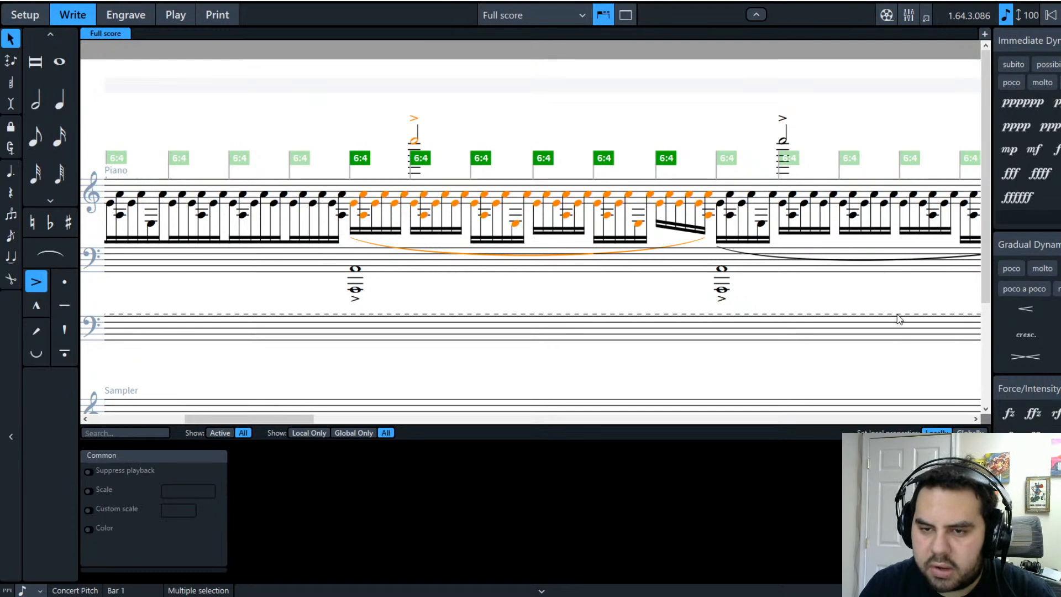
key(ctrl+b)
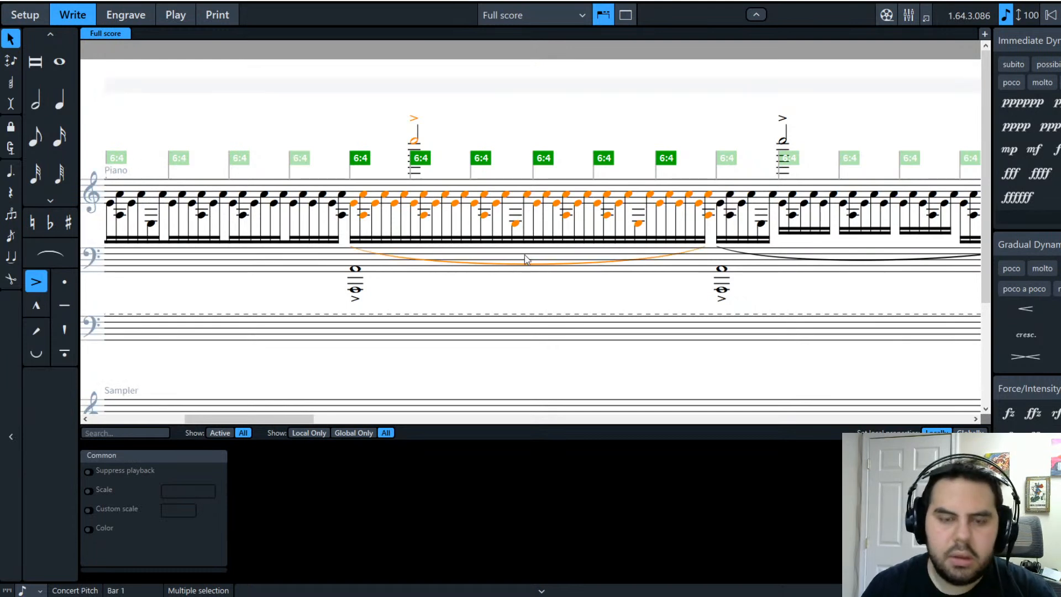
click(414, 205)
ctrl+click(474, 204)
ctrl+click(536, 204)
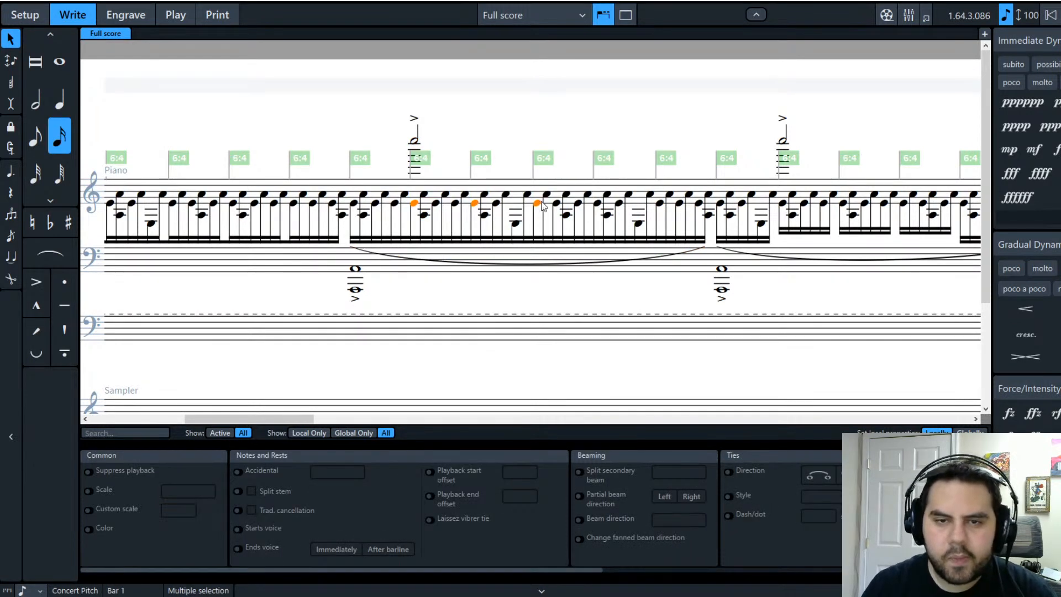
ctrl+click(660, 203)
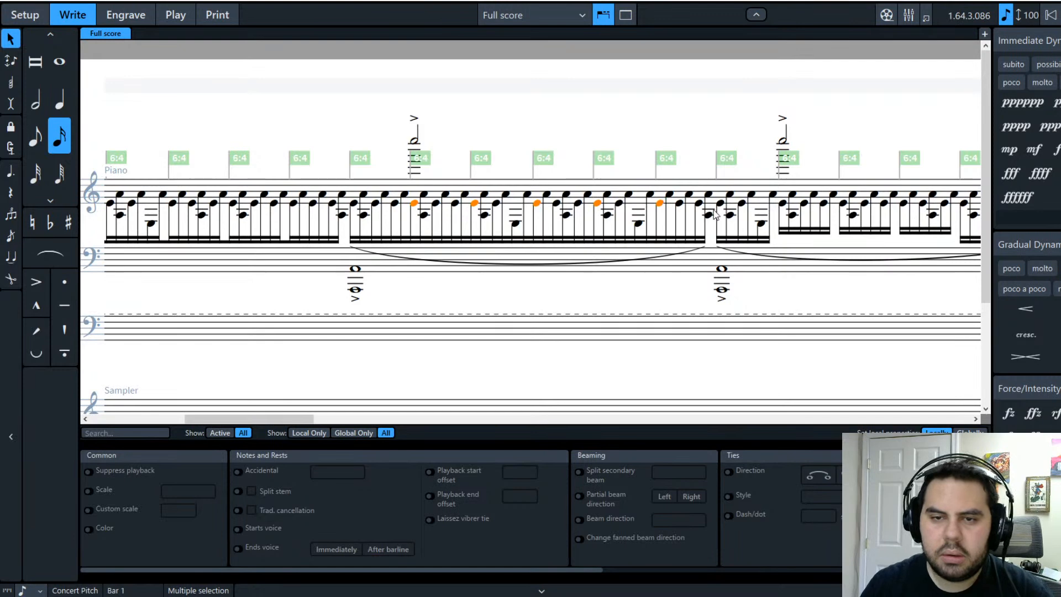
click(611, 474)
Step: Delete the selected first sextuplet of the run
click(581, 263)
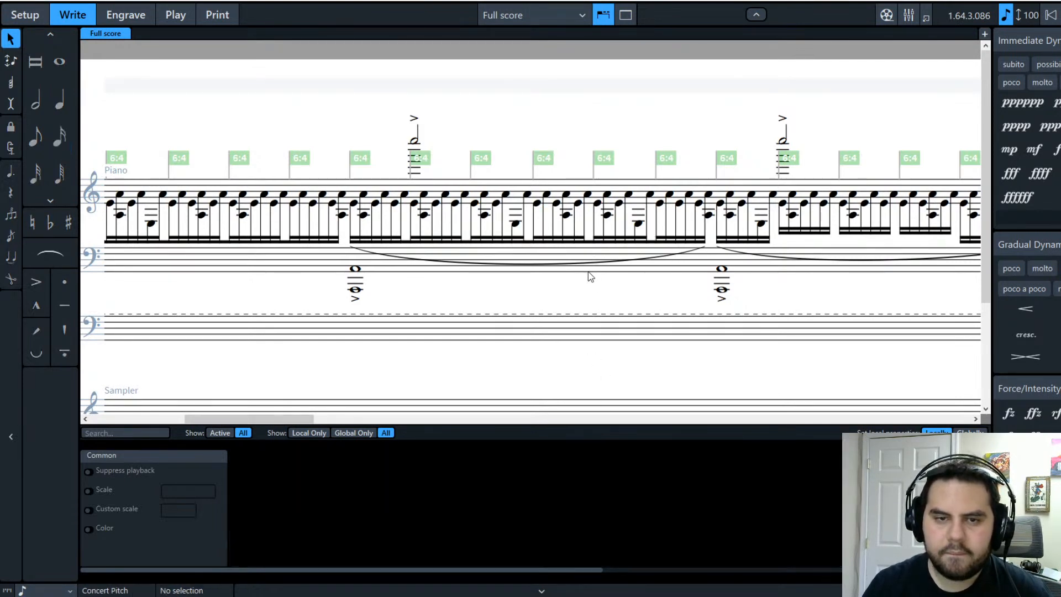
key(Delete)
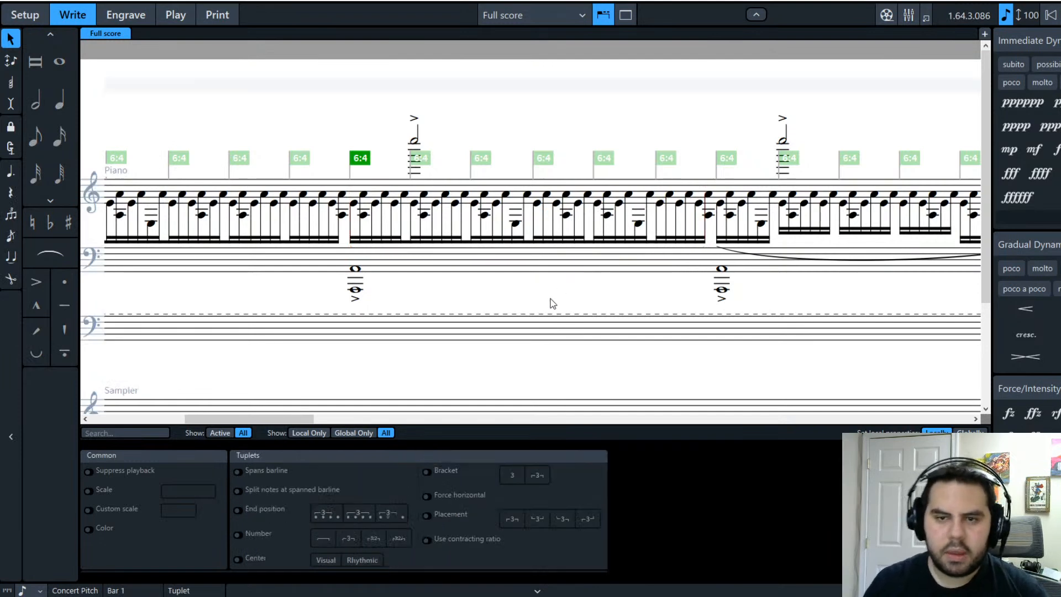
key(Escape)
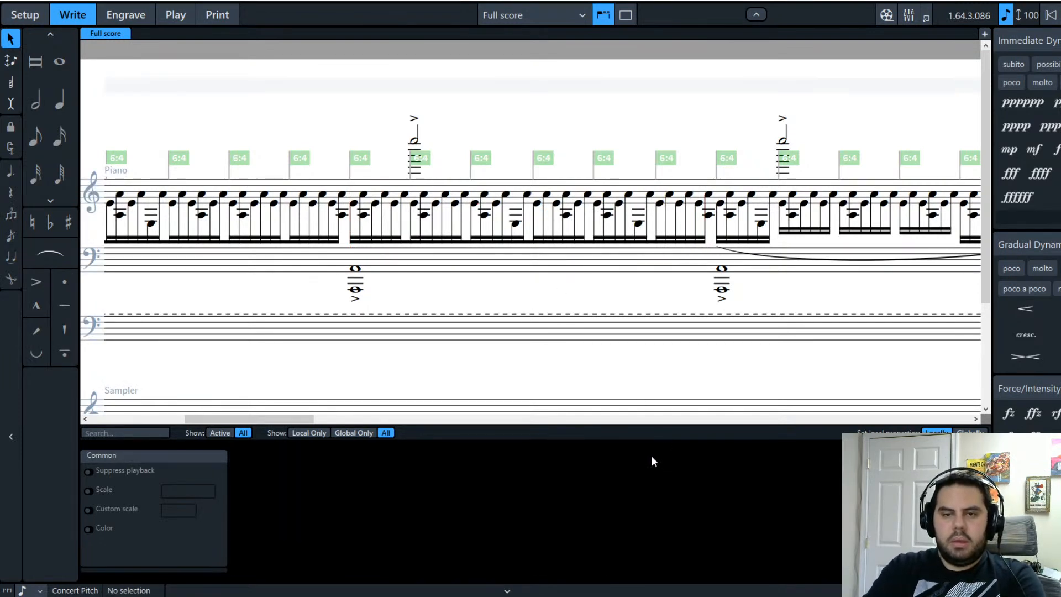
drag(261, 417, 317, 422)
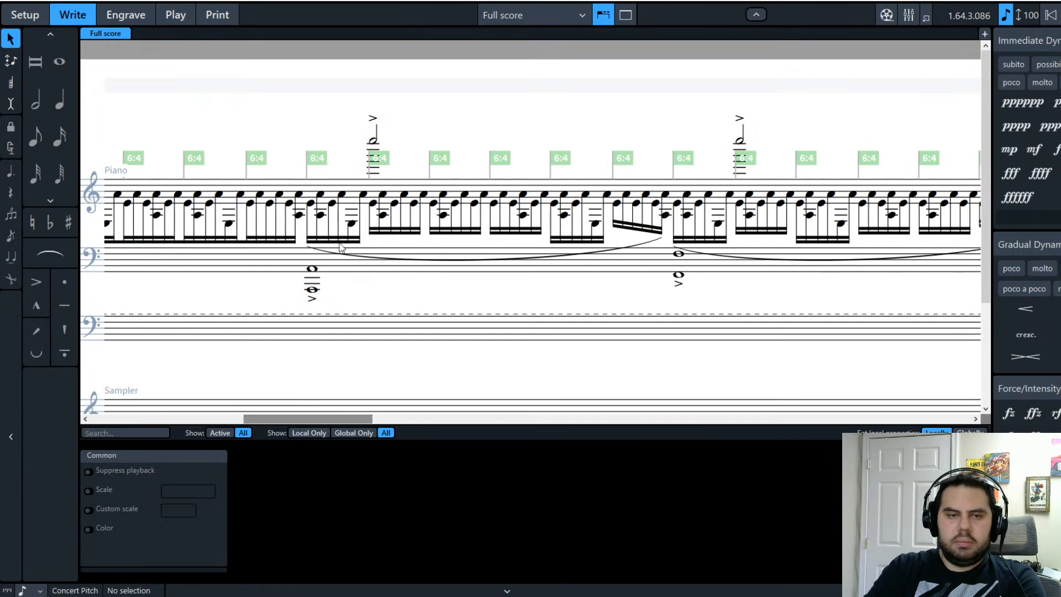
Step: Re-beam the whole slurred run and split secondary beams at each sextuplet's first note
click(364, 207)
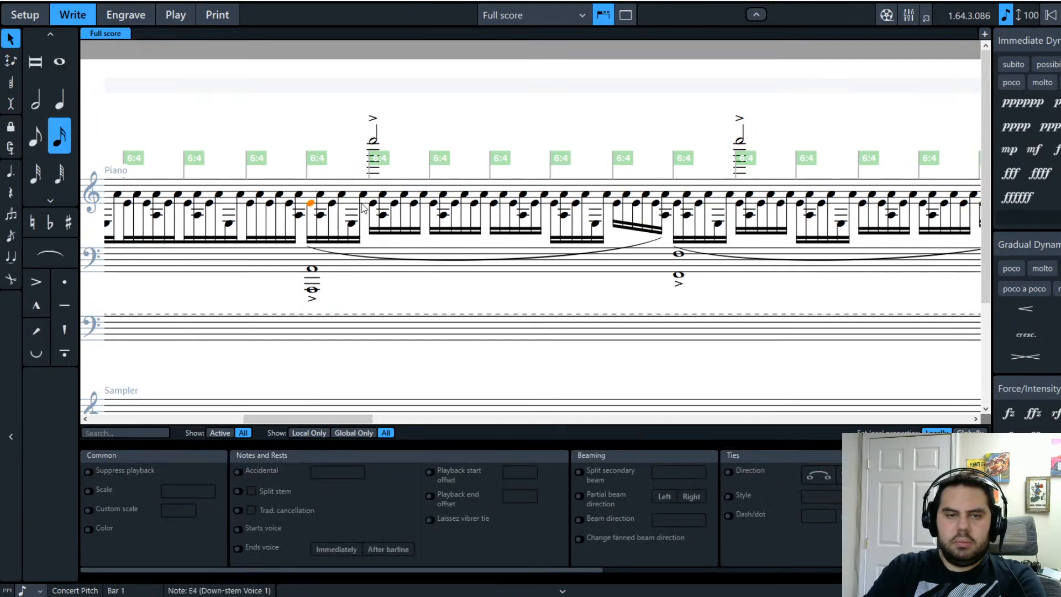
shift+click(669, 205)
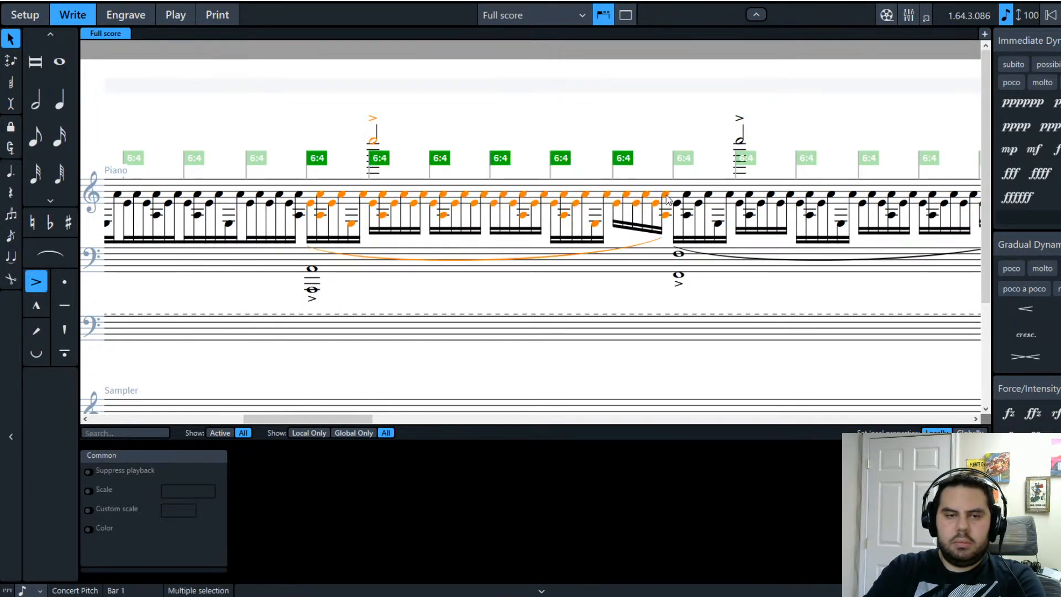
key(ctrl+b)
click(373, 204)
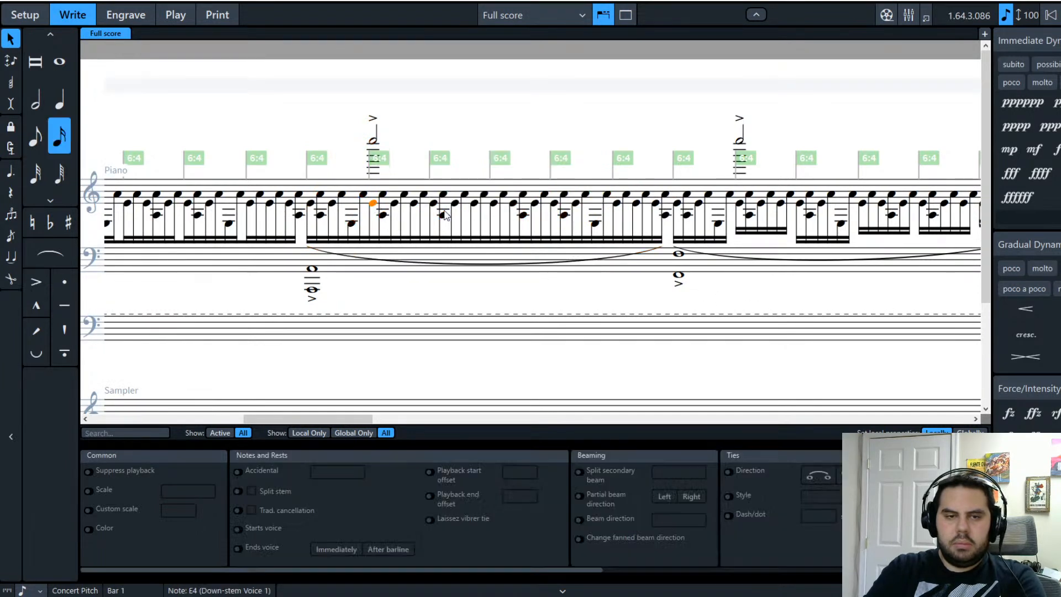
ctrl+click(433, 204)
ctrl+click(494, 204)
ctrl+click(554, 204)
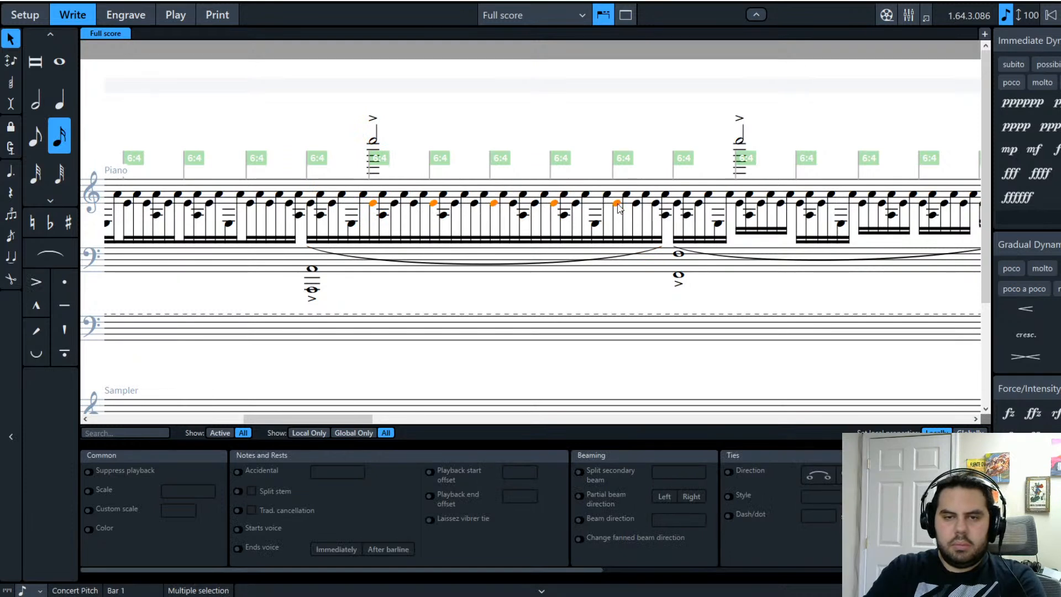
click(579, 472)
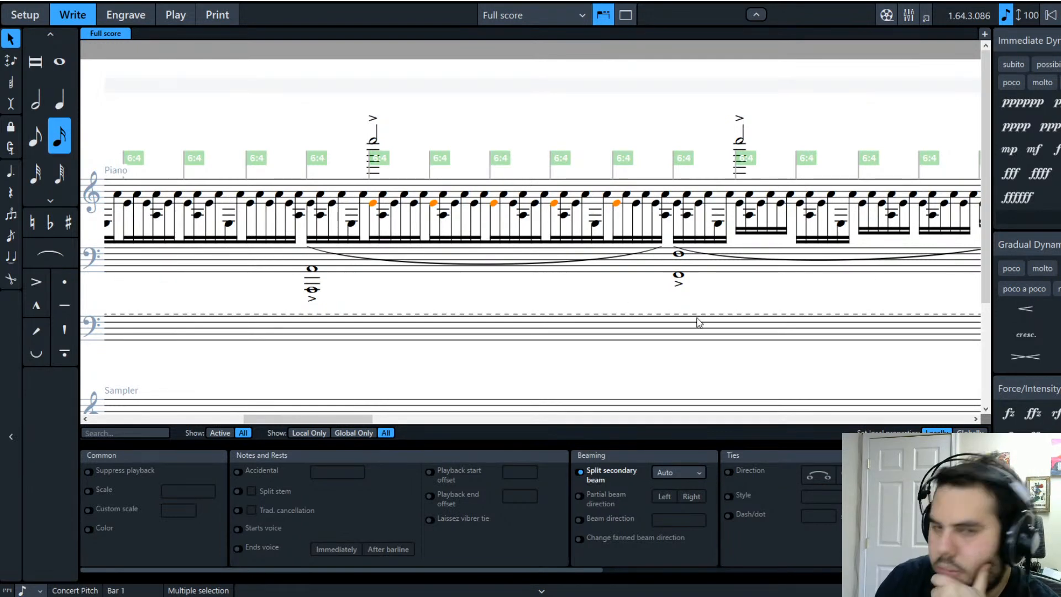
click(724, 307)
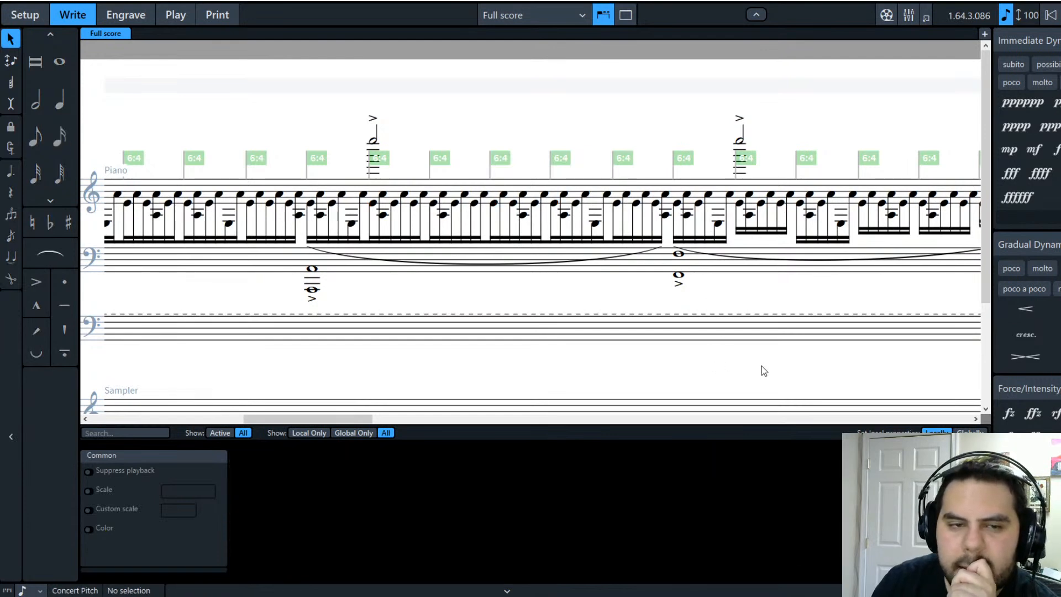
drag(359, 420, 178, 424)
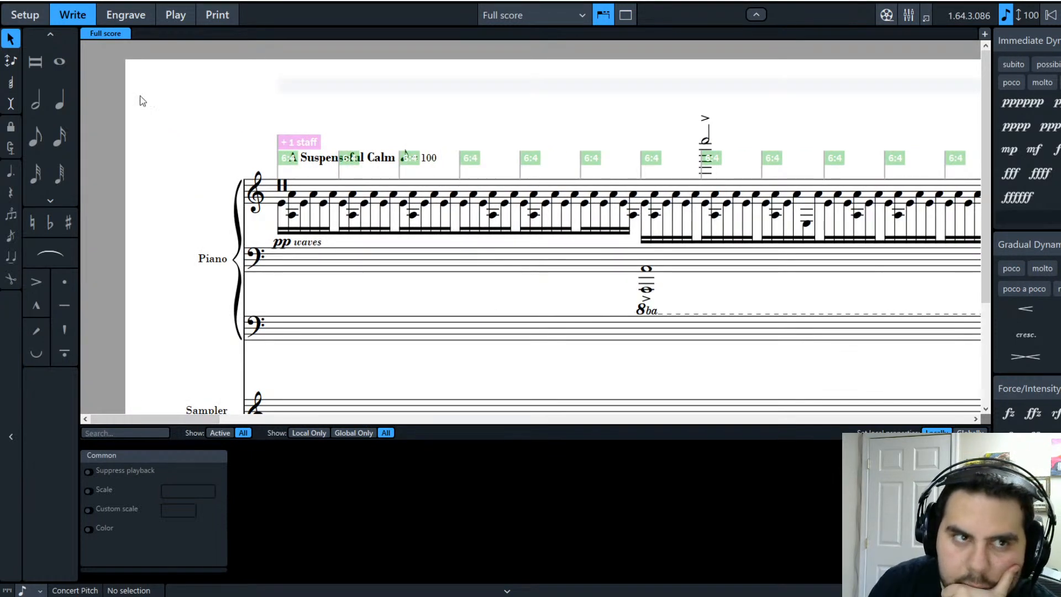
click(125, 15)
scroll(388, 294, up, 3)
scroll(388, 295, up, 5)
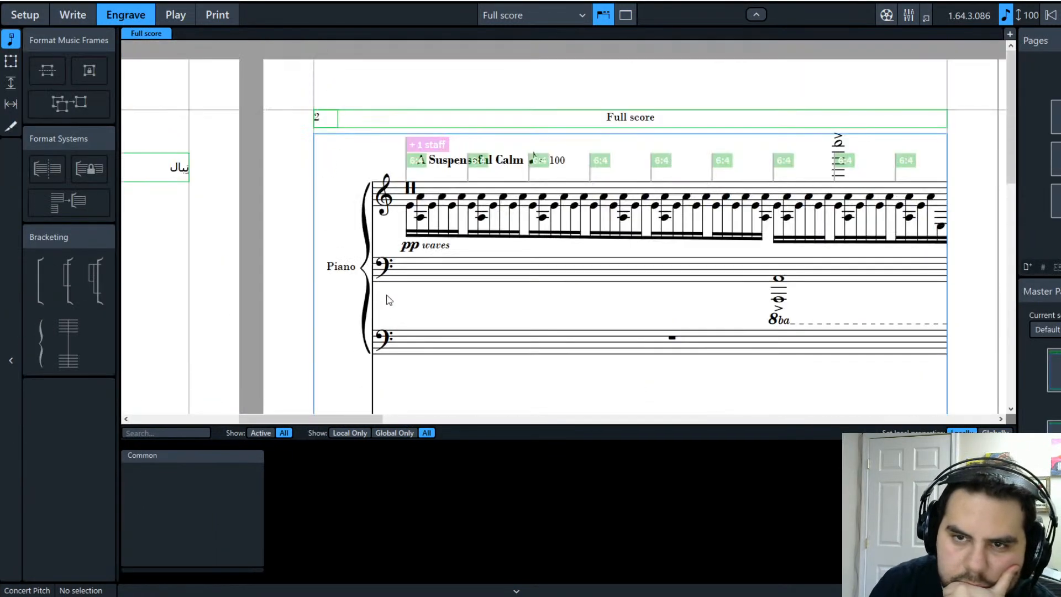
scroll(439, 303, down, 3)
click(78, 16)
scroll(391, 299, up, 1)
click(153, 162)
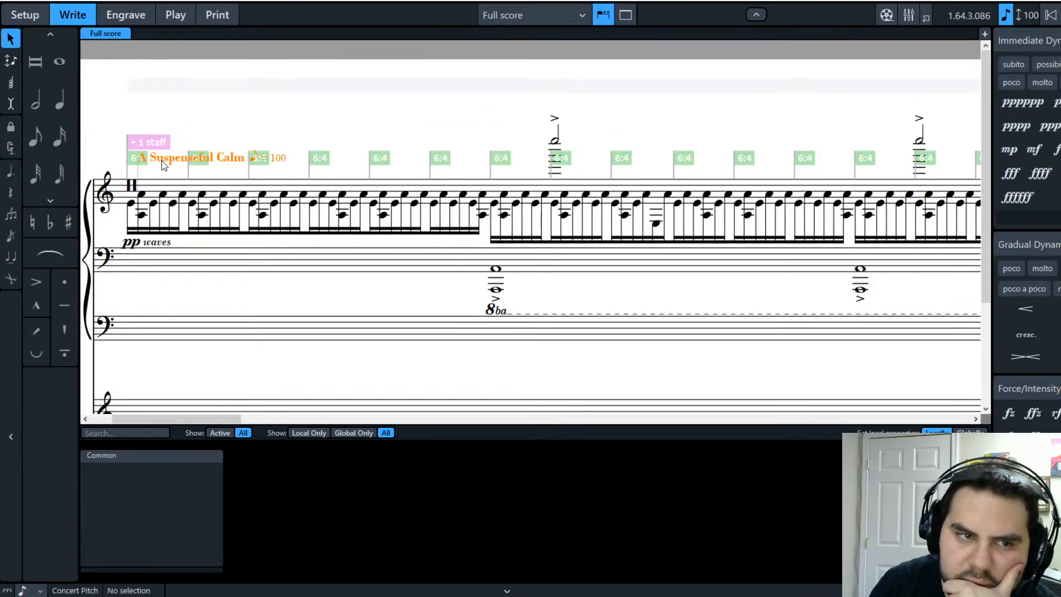
click(264, 122)
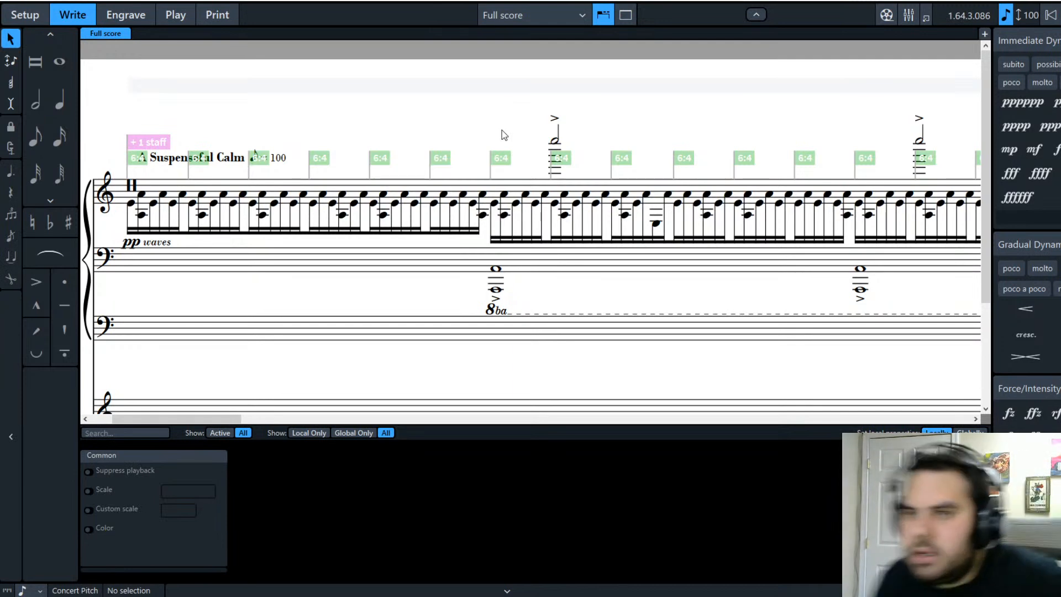
click(685, 159)
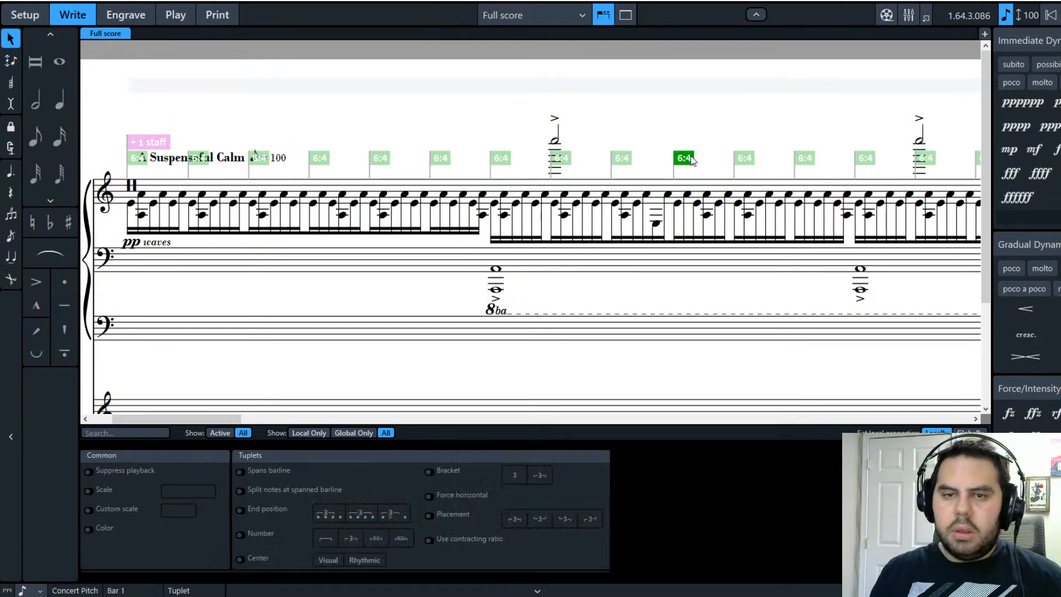
click(145, 144)
click(136, 164)
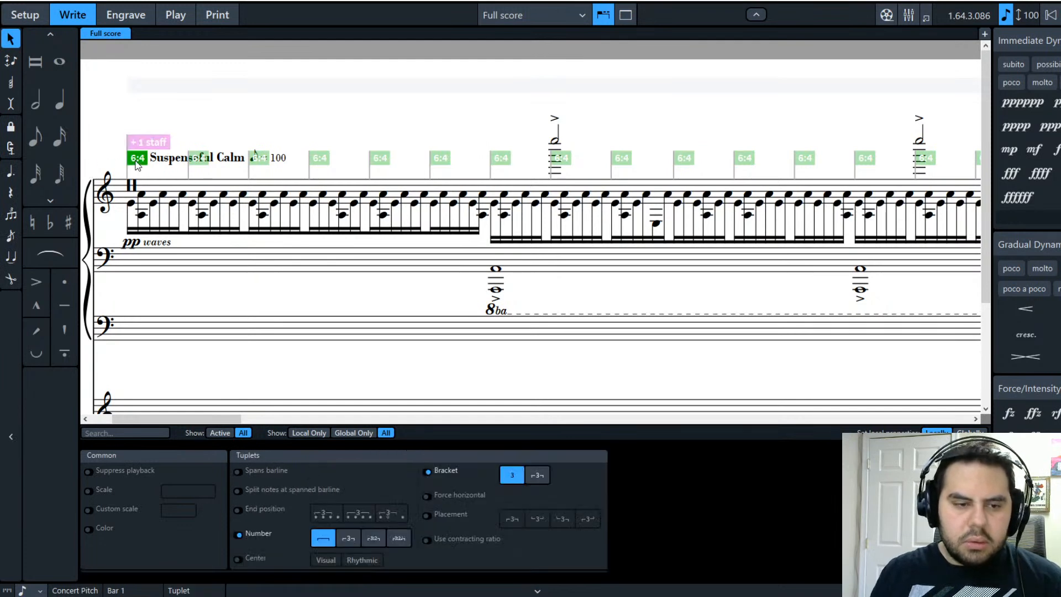
click(328, 118)
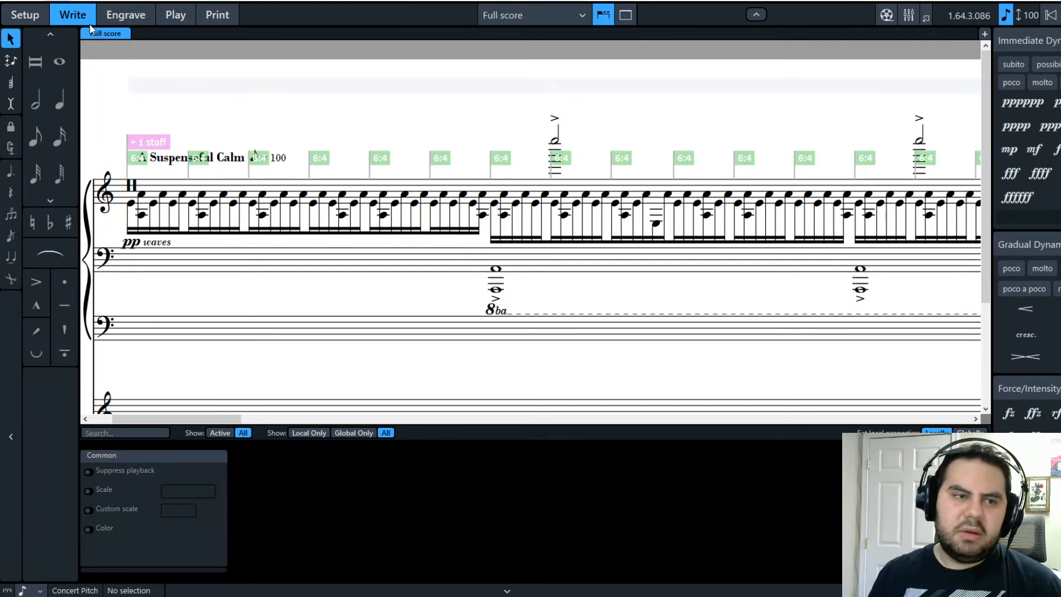
Step: Hide the signposts and nudge the 'pp waves' dynamic slightly to the right
click(257, 80)
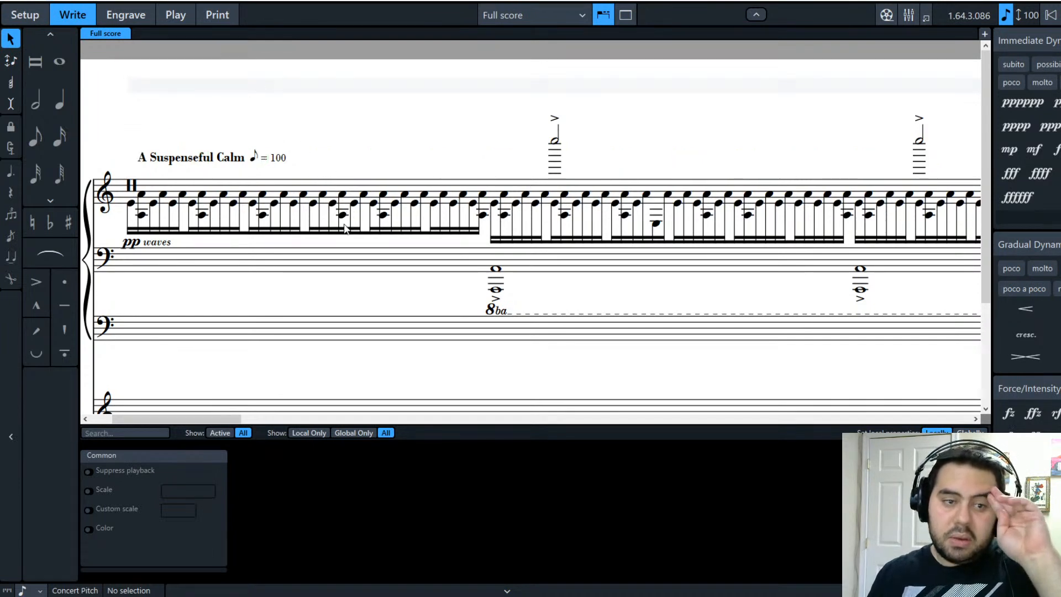
scroll(346, 221, down, 1)
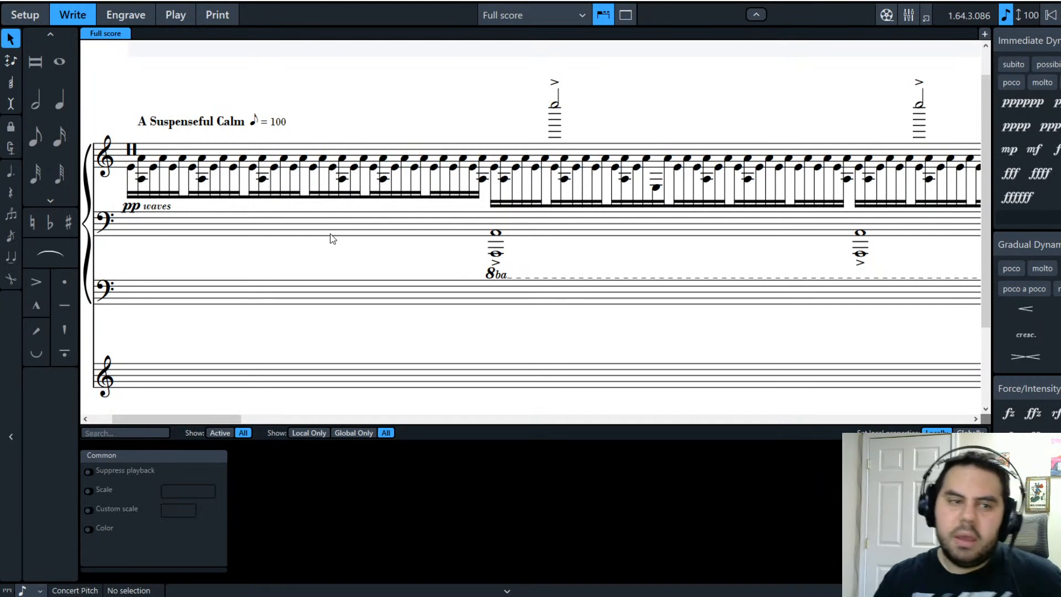
double_click(142, 208)
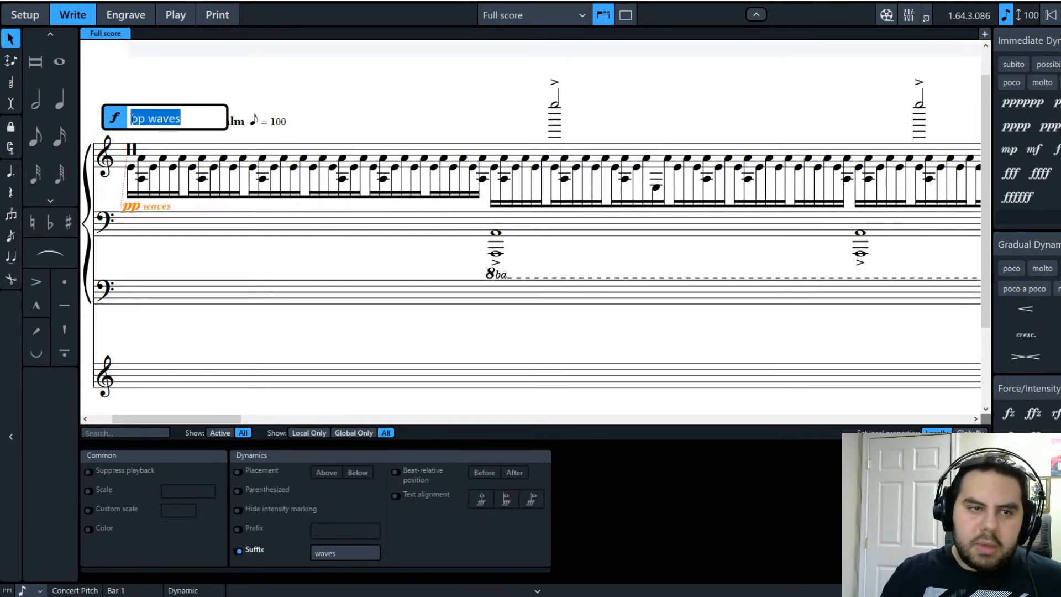
click(147, 282)
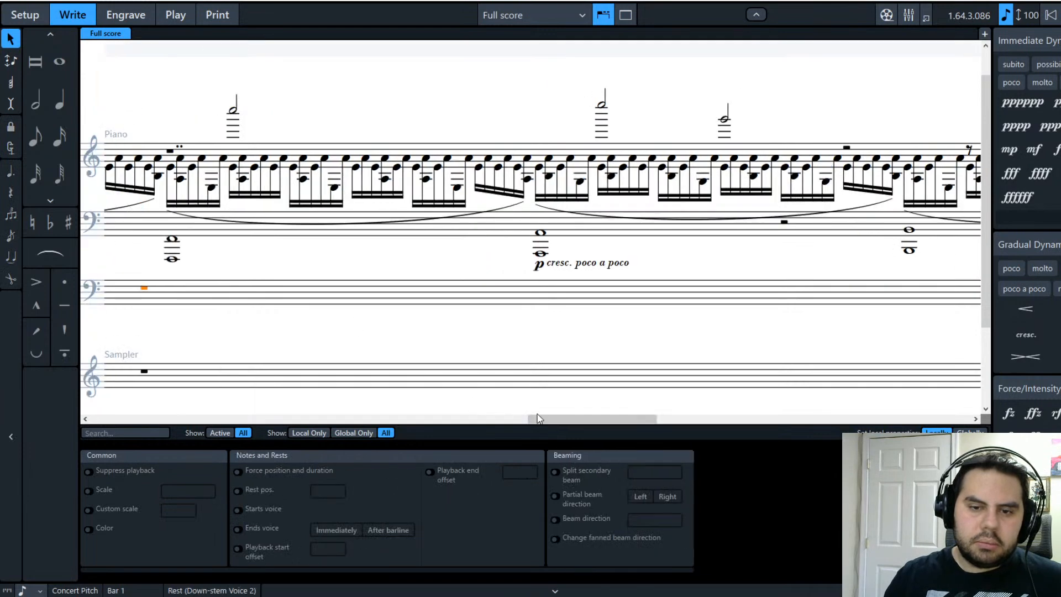
drag(537, 419, 90, 413)
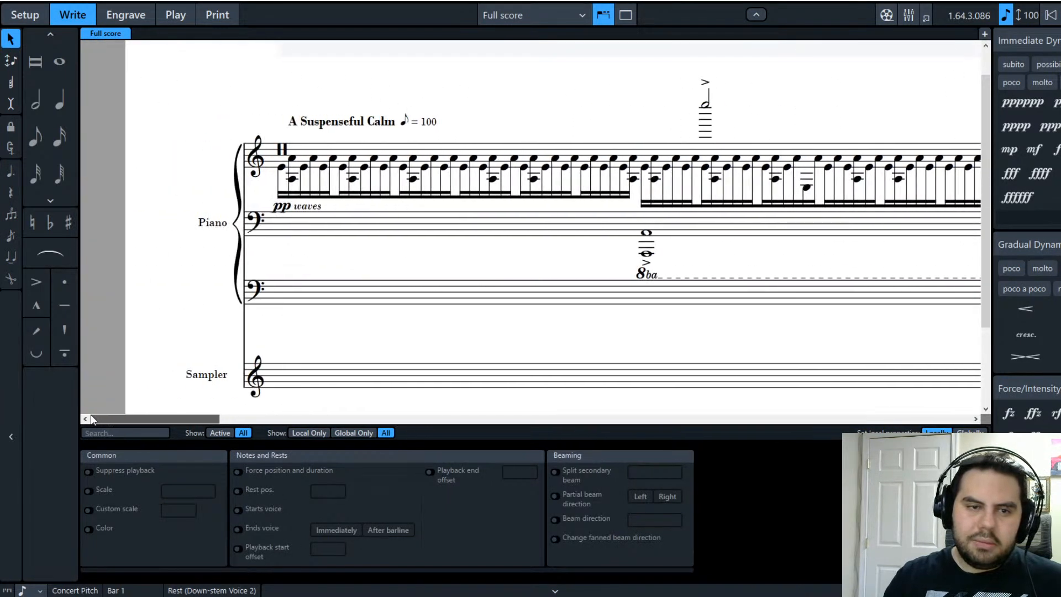
click(300, 210)
mouse_move(300, 214)
mouse_down()
mouse_move(353, 212)
mouse_move(312, 217)
mouse_up()
click(339, 299)
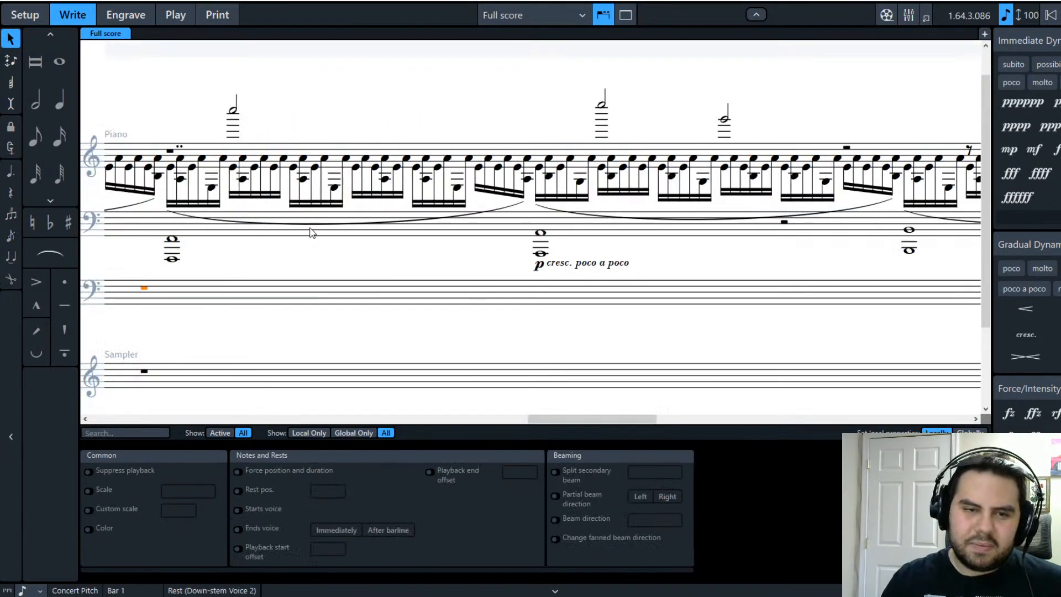
drag(552, 418, 116, 419)
Step: Delete the word 'waves' from the dynamic so it reads just pp
double_click(341, 211)
drag(385, 124, 330, 125)
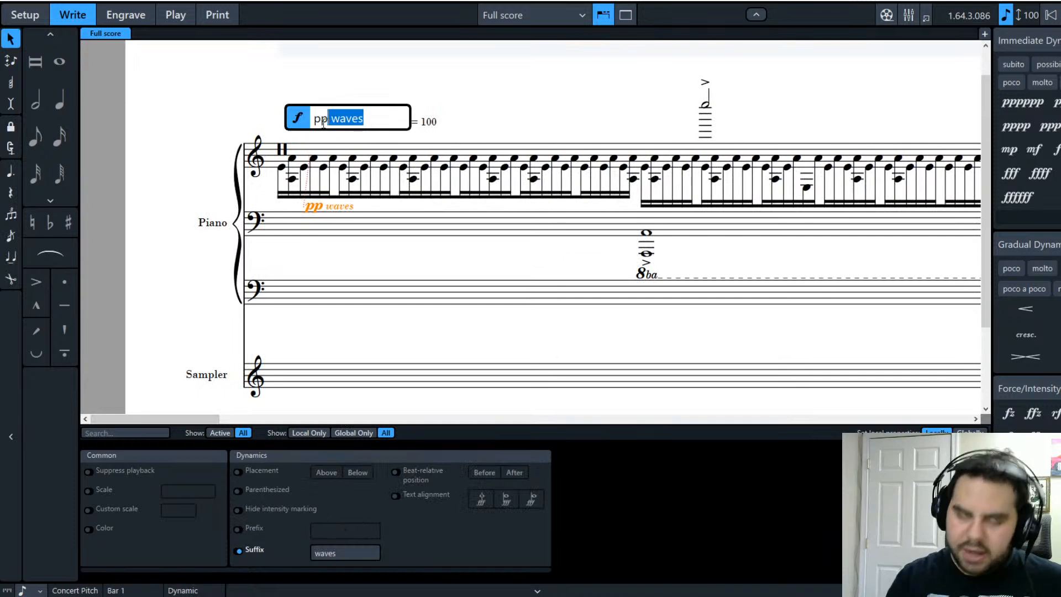
key(BackSpace)
key(Return)
key(Escape)
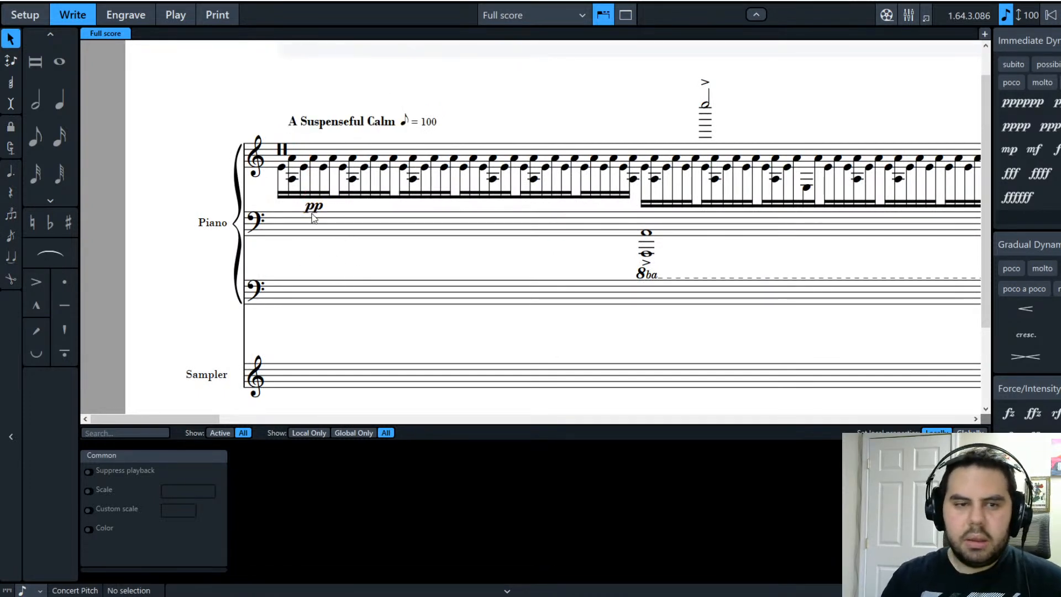
Step: Open Setup mode to view the Piano and Sampler players and layouts
click(340, 286)
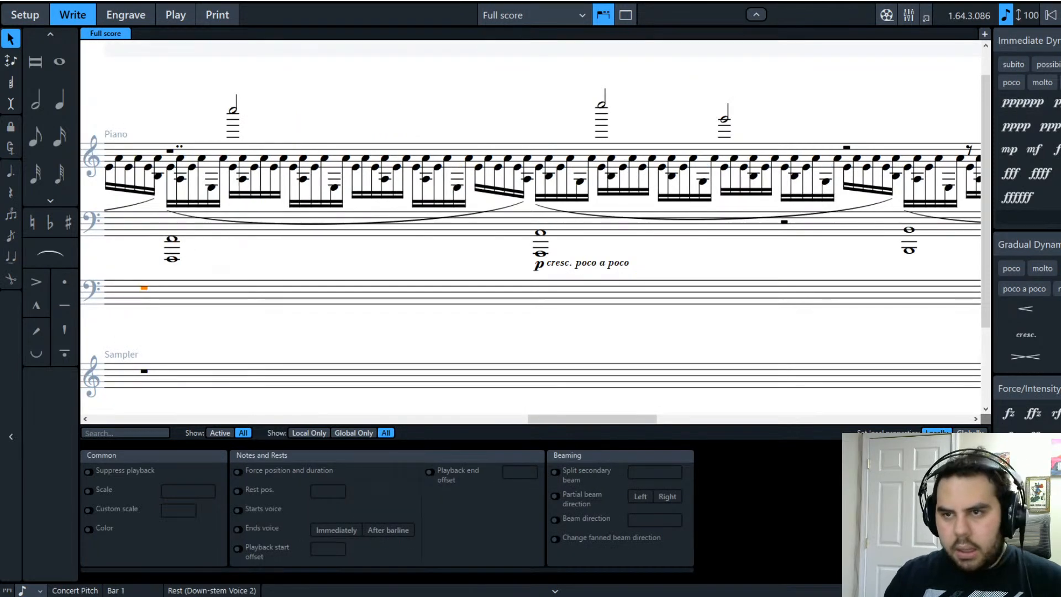
key(Return)
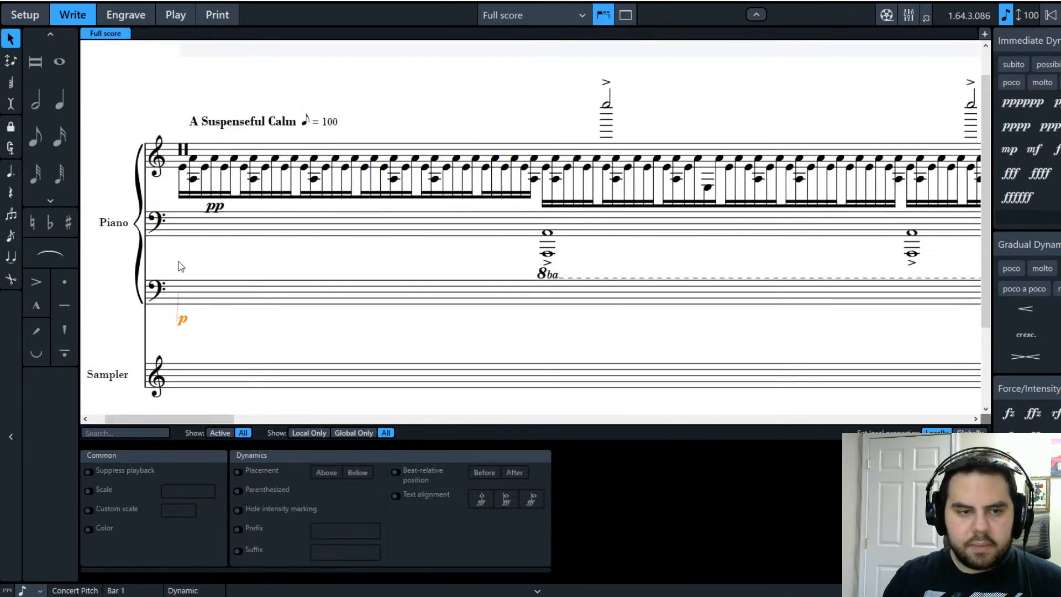
click(230, 291)
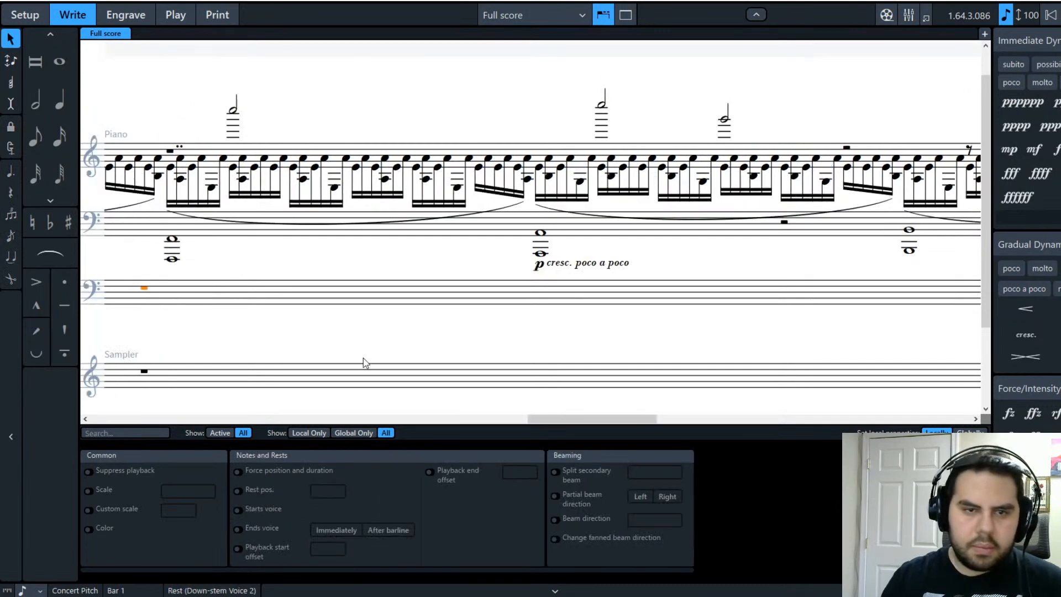
drag(588, 418, 44, 394)
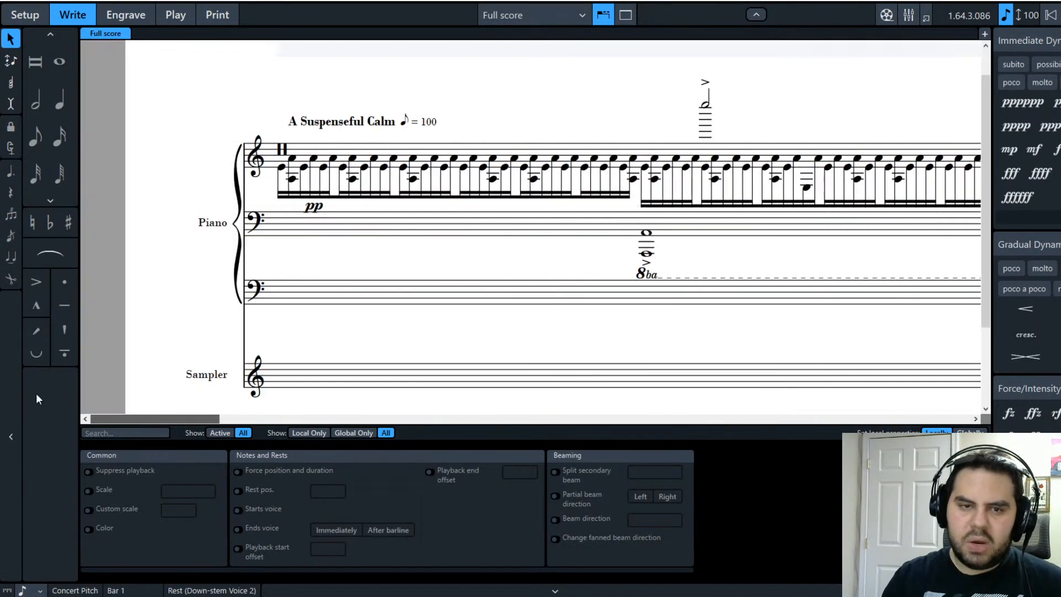
click(25, 15)
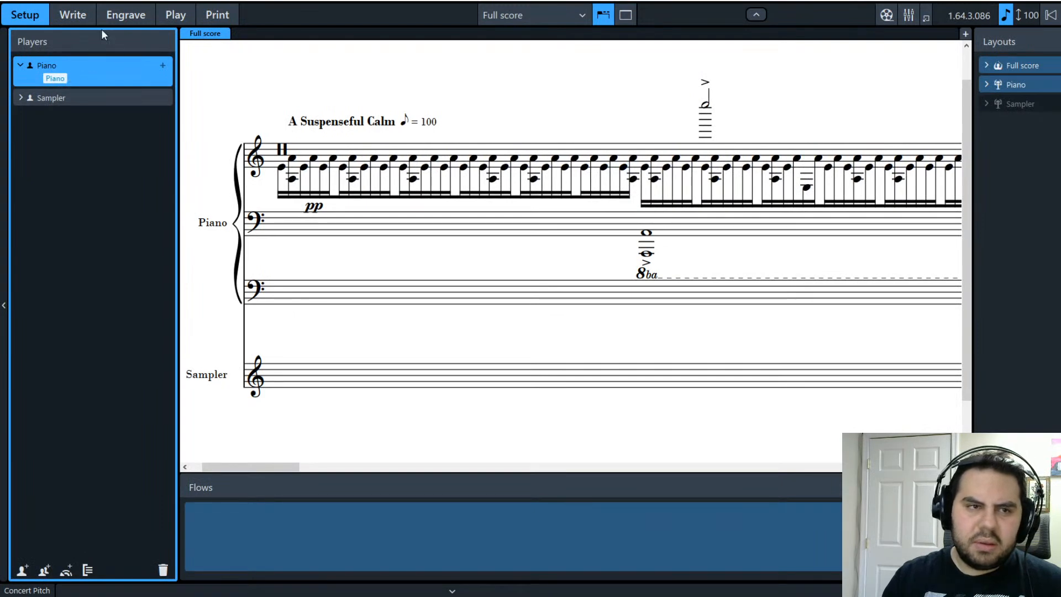
Step: In Write mode, delete the Piano's '+1 staff' signpost to remove the extra staff
click(74, 14)
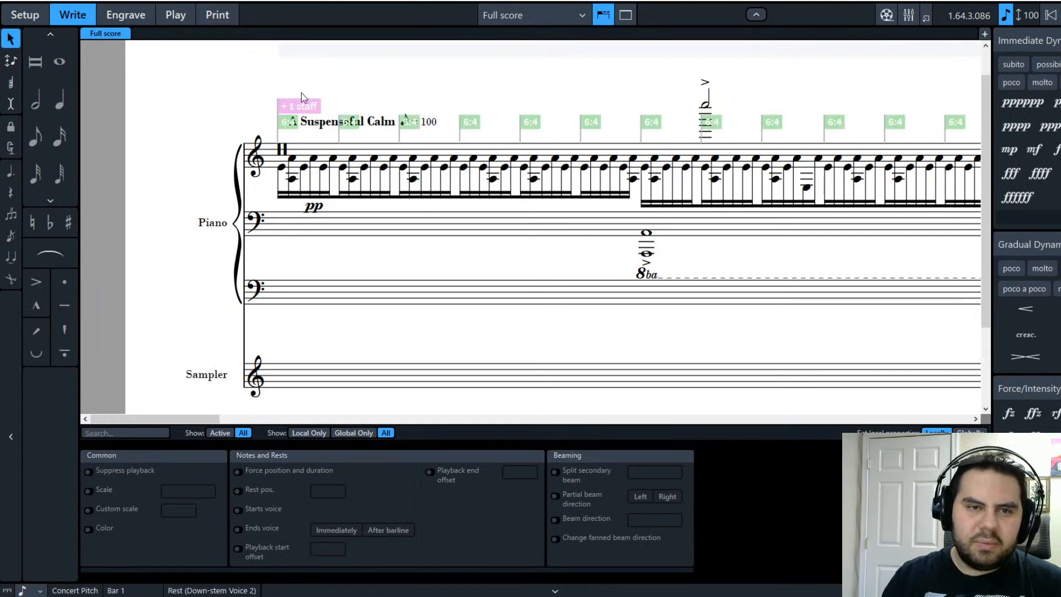
click(297, 107)
key(Delete)
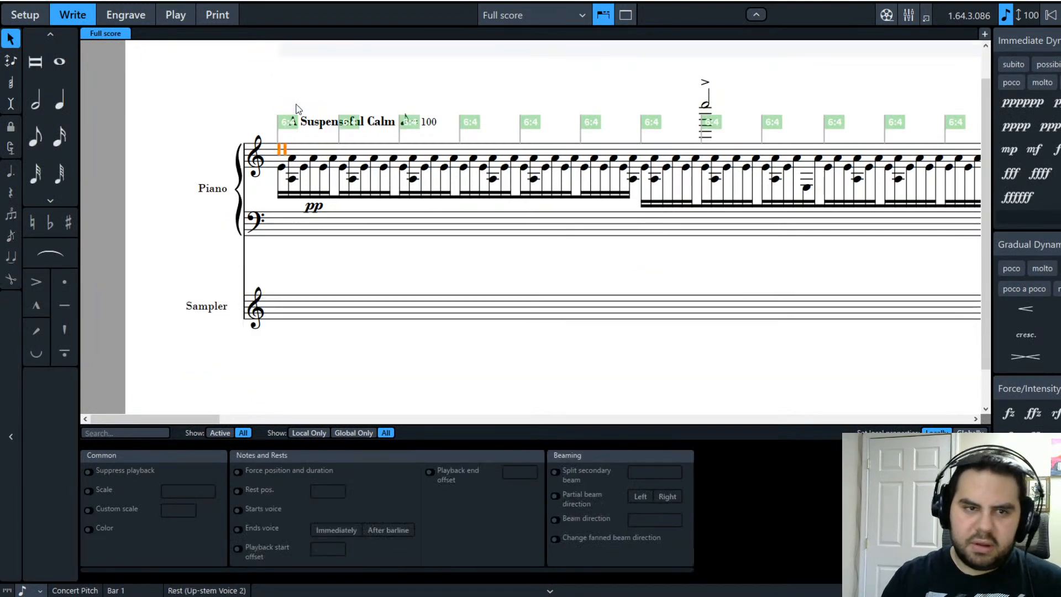
click(169, 290)
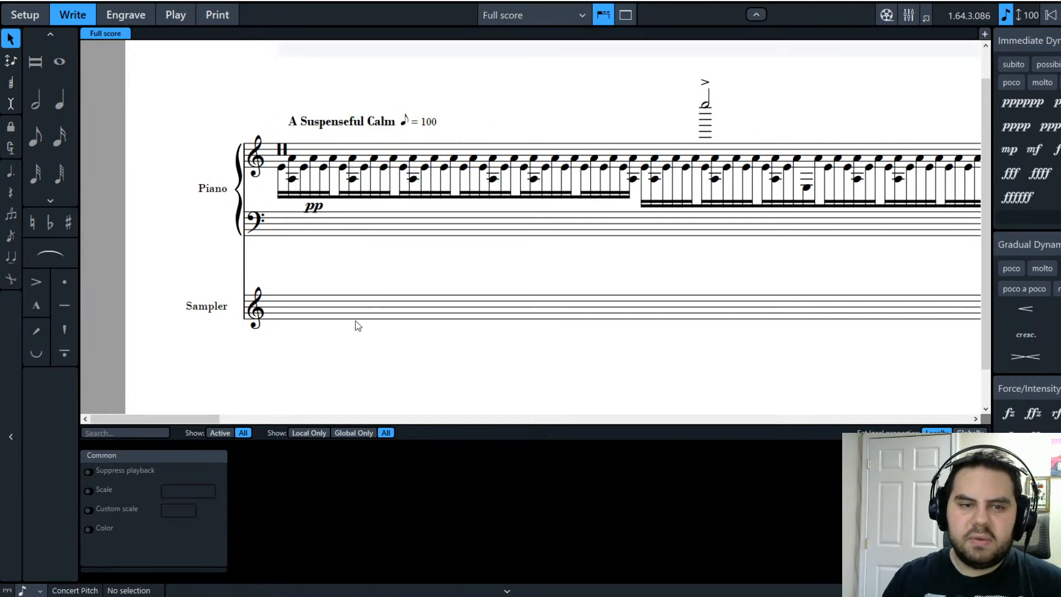
scroll(343, 348, up, 1)
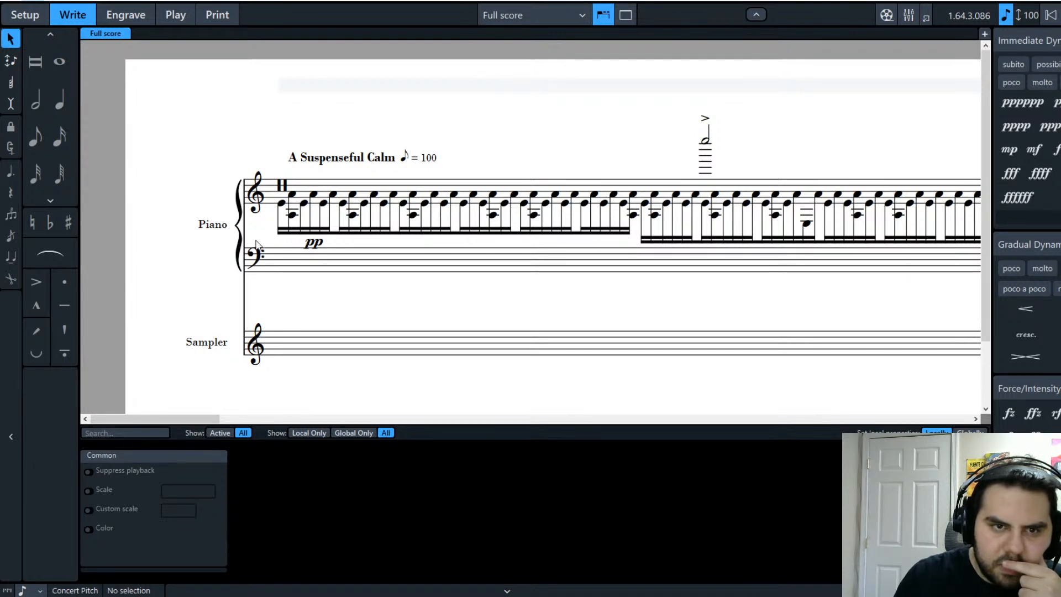
click(254, 260)
drag(536, 420, 61, 429)
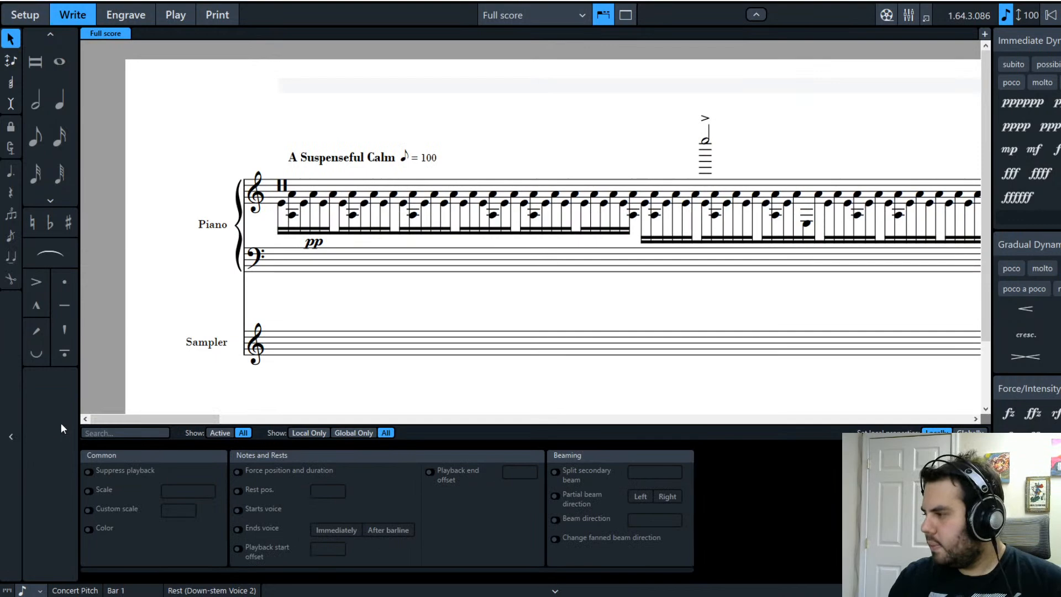
click(126, 15)
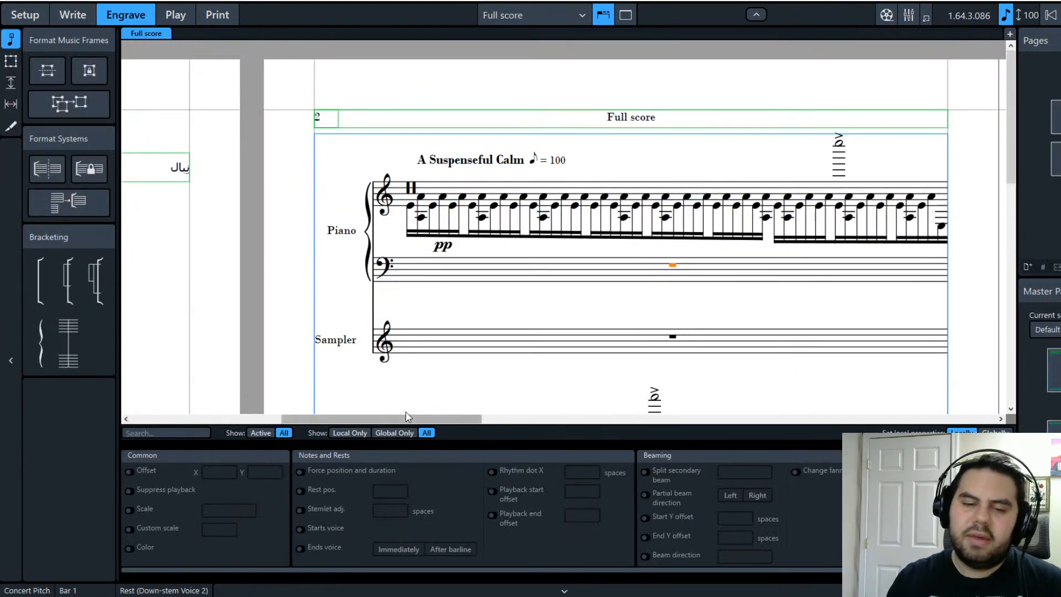
drag(407, 422, 423, 425)
click(319, 211)
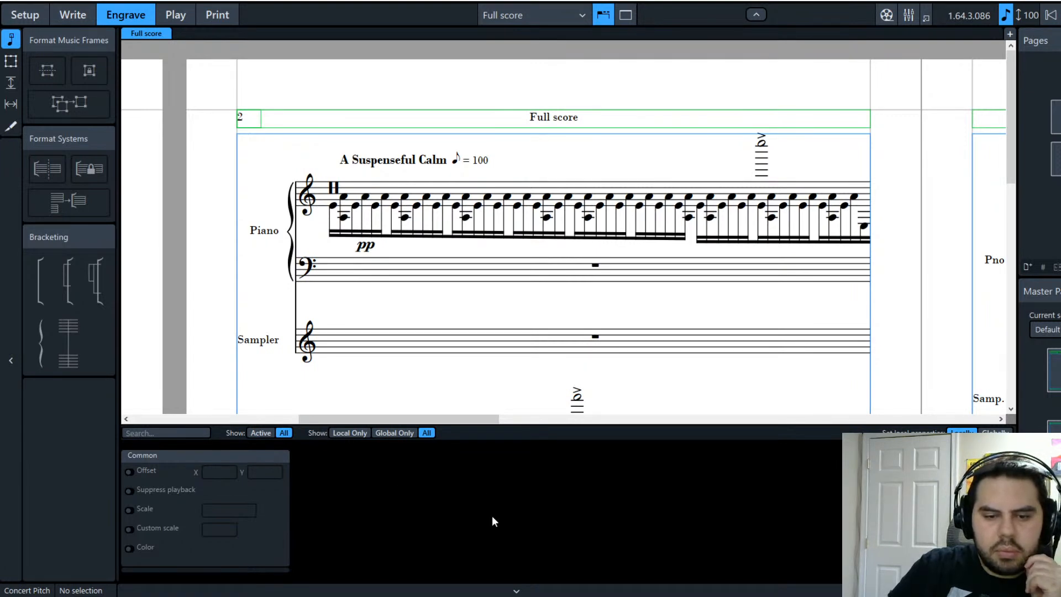
click(335, 194)
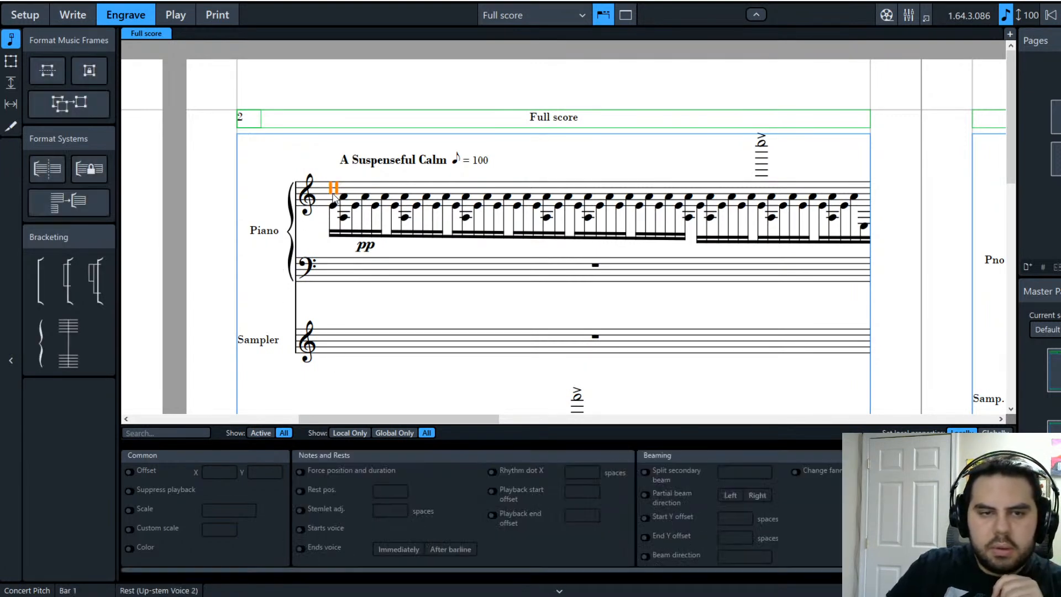
key(Escape)
key(ctrl+2)
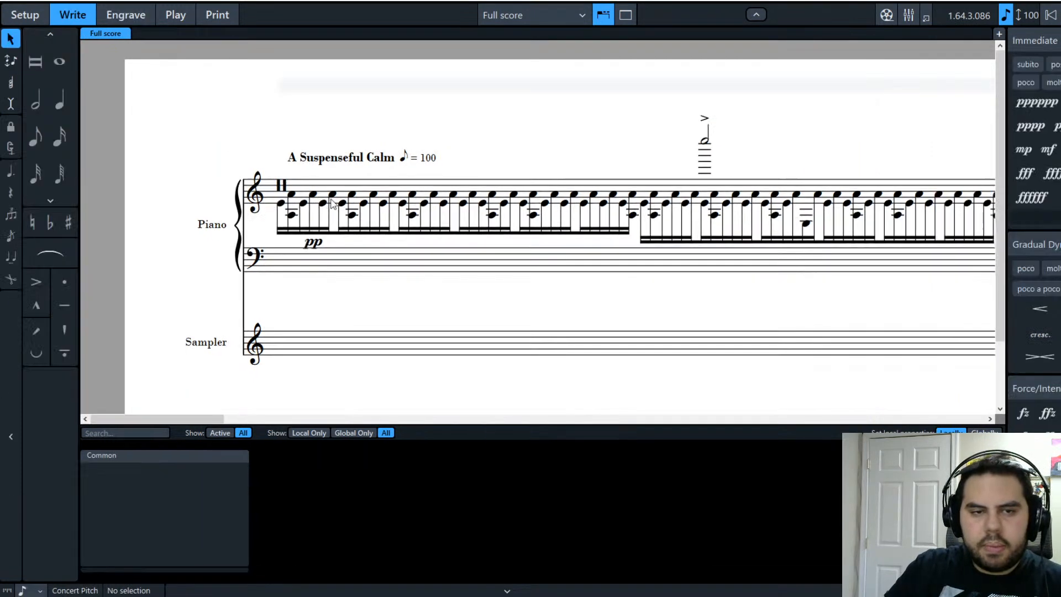
Step: Select bar 1's treble notes, then zoom and pan to frame the piano opening
click(330, 196)
click(265, 196)
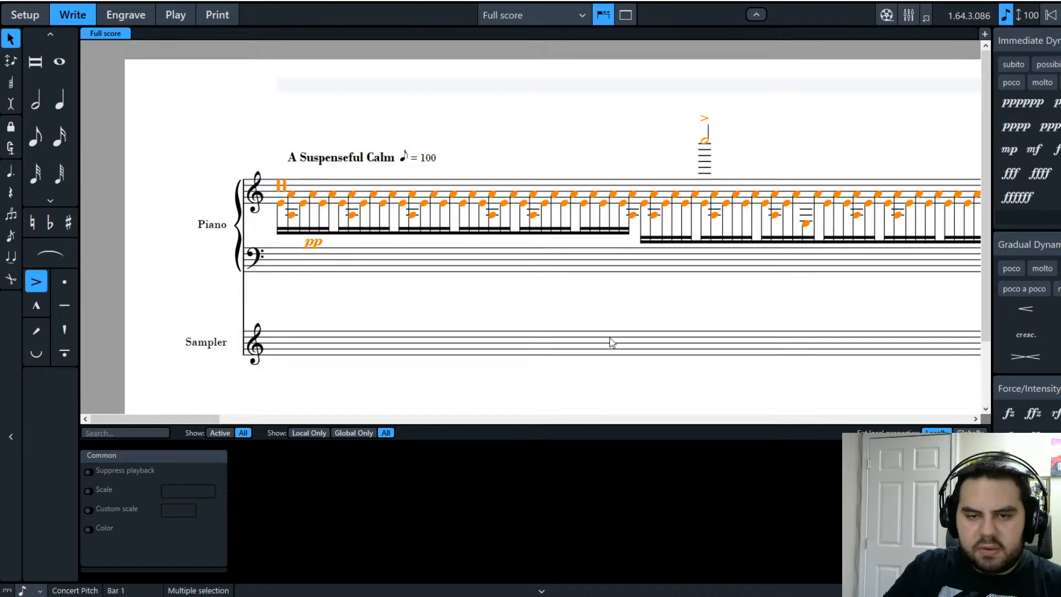
key(Escape)
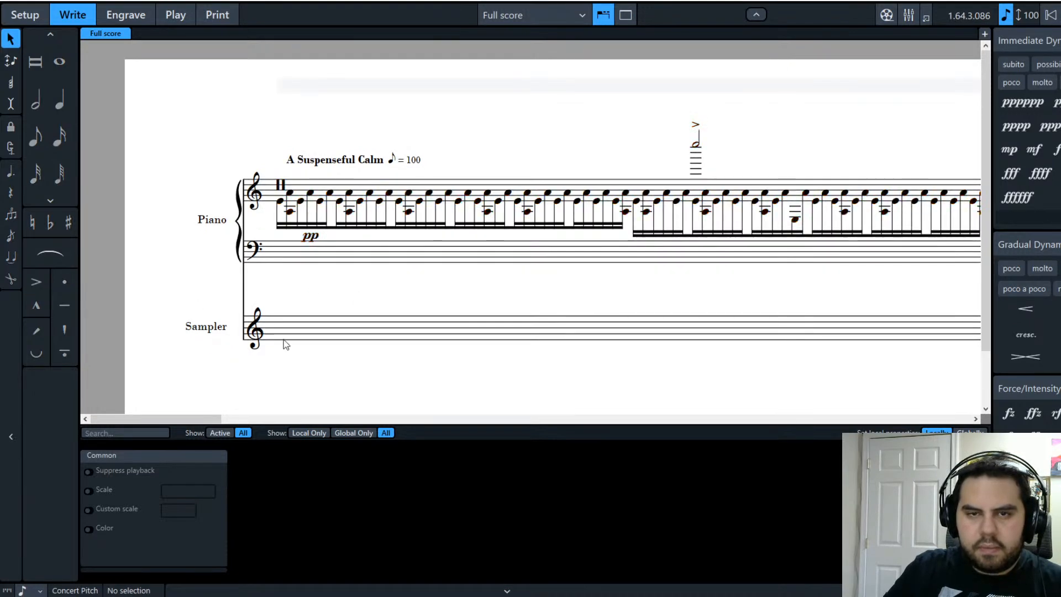
key(x)
key(x)
key(x)
key(z)
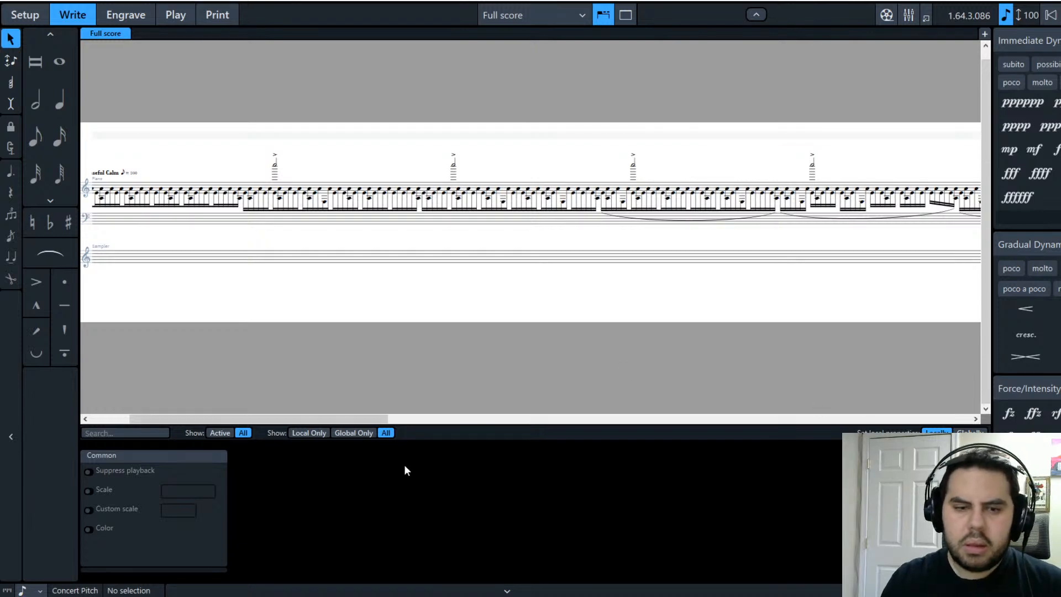
drag(371, 424, 333, 422)
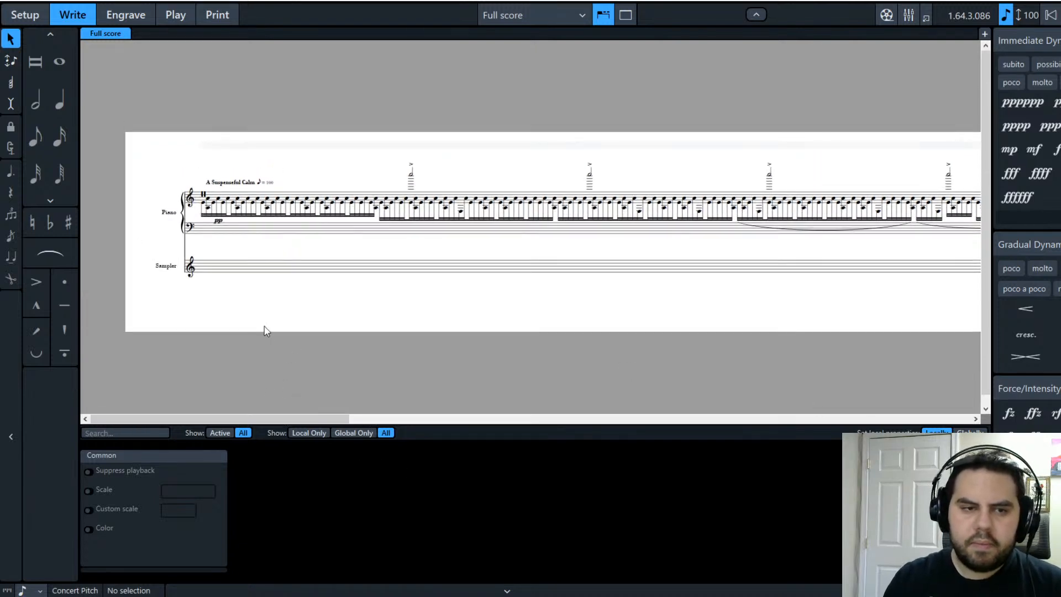
key(z)
key(z)
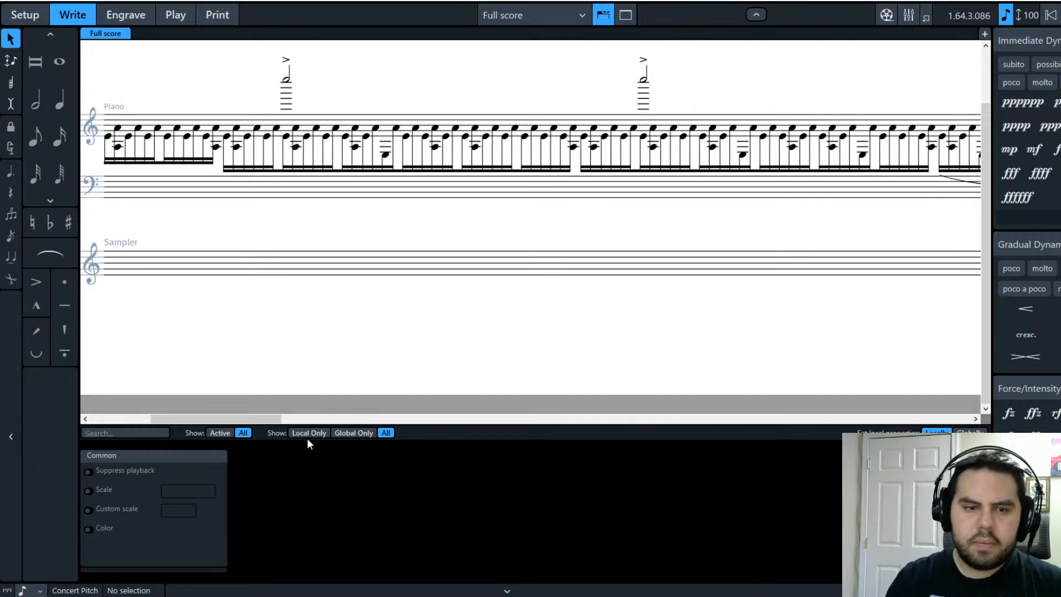
drag(217, 419, 158, 419)
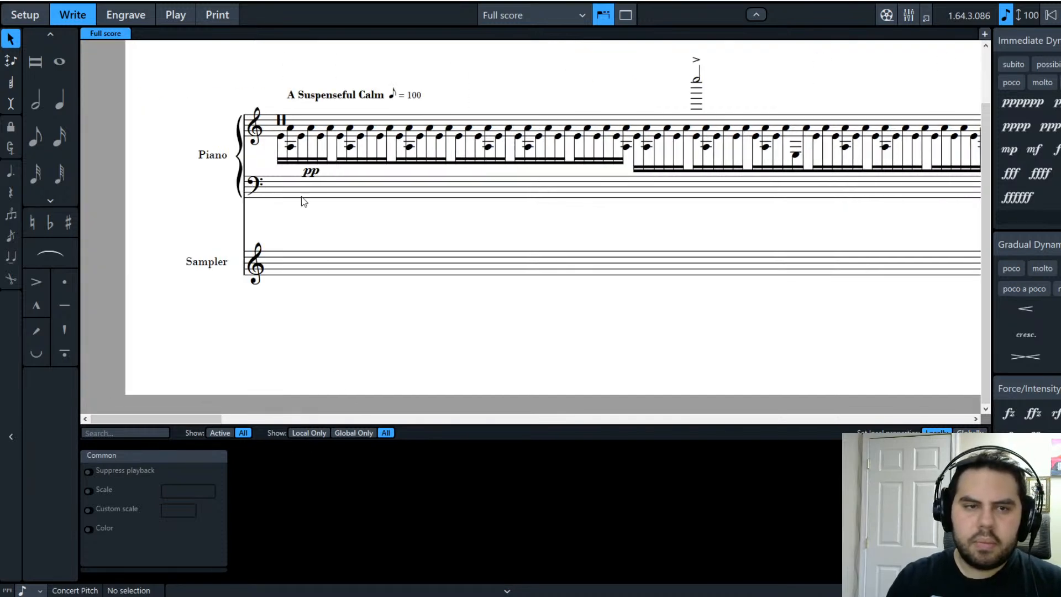
drag(301, 201, 301, 270)
click(412, 324)
drag(596, 423, 174, 389)
click(314, 380)
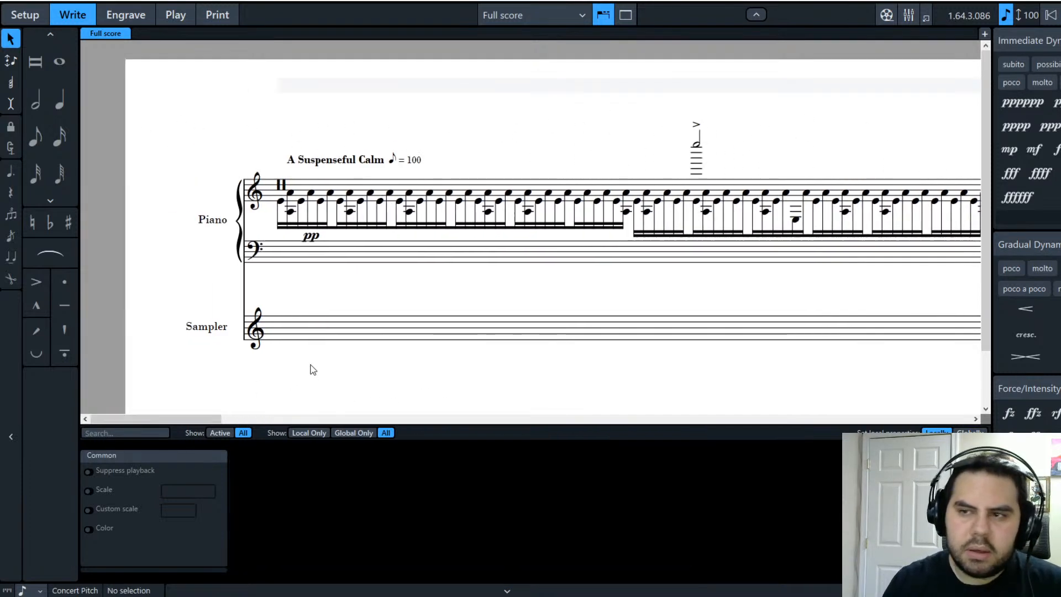
Step: Add p dynamics under the first piano note and a later note
click(280, 205)
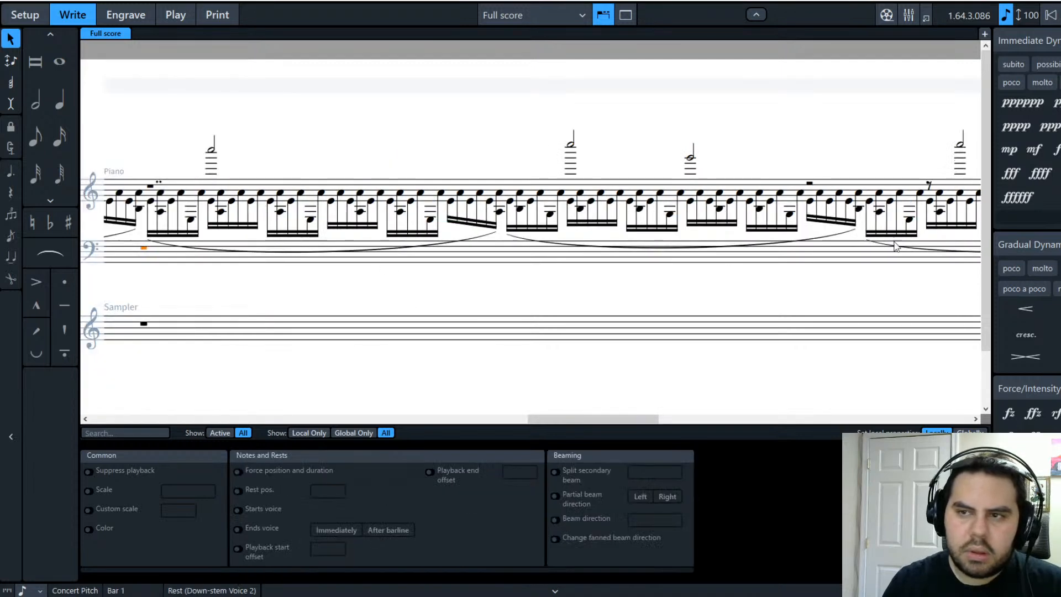
drag(582, 420, 118, 419)
click(434, 291)
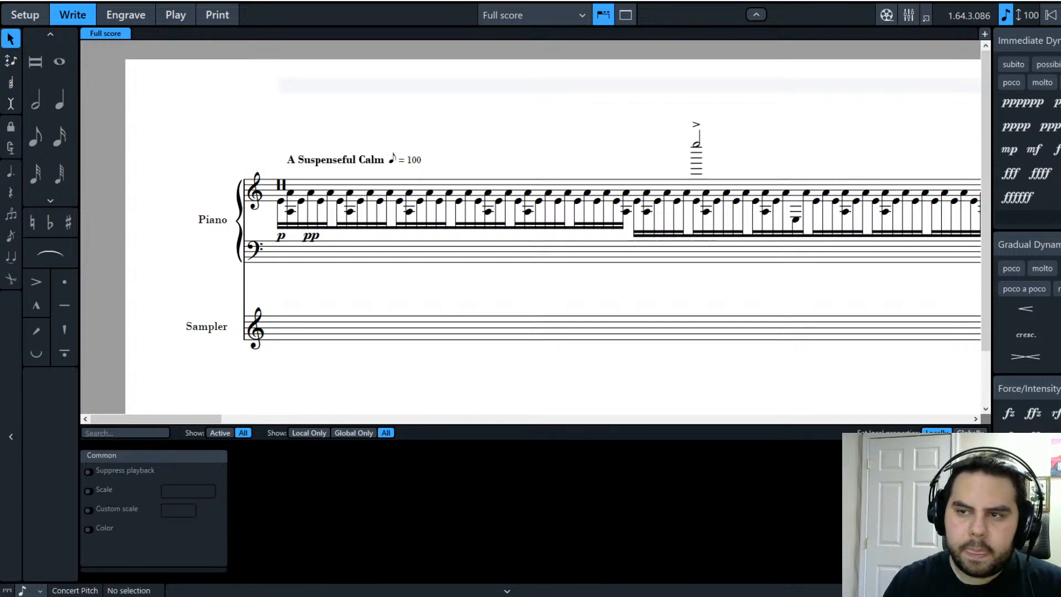
click(349, 217)
key(Escape)
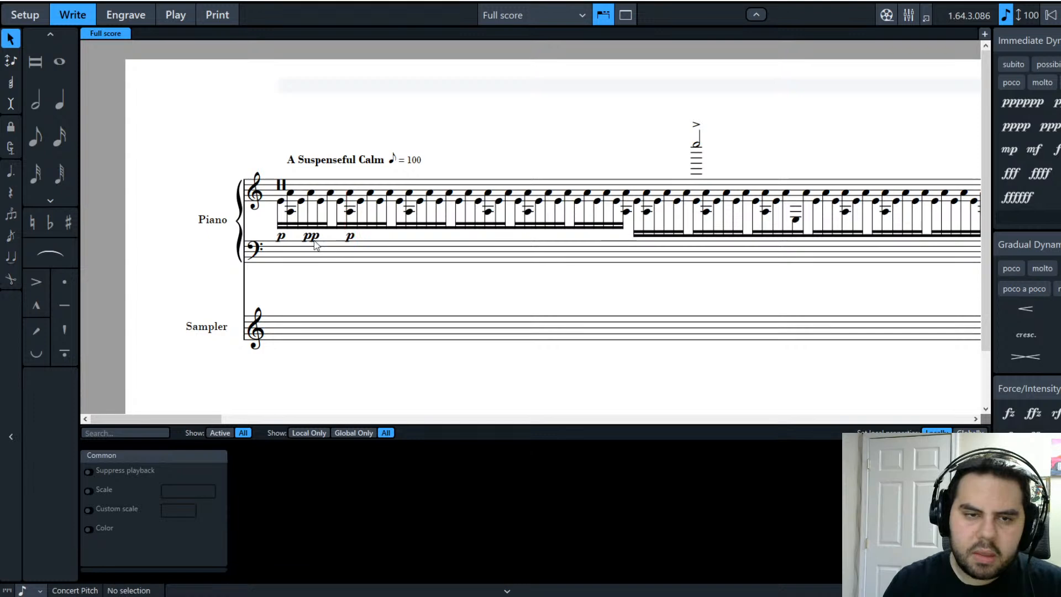
Step: Change the first p dynamic to ppp
click(318, 238)
click(280, 237)
key(shift+d)
text(ppp)
key(Return)
key(Escape)
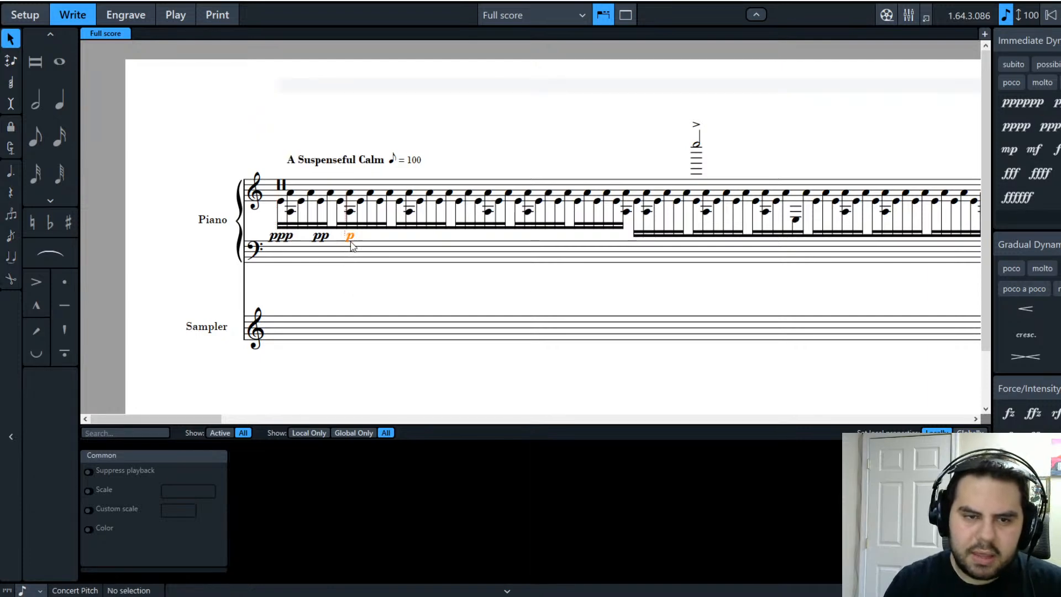
Step: Change the last dynamic to ppp and shift it slightly right
click(350, 238)
key(shift+d)
text(ppp)
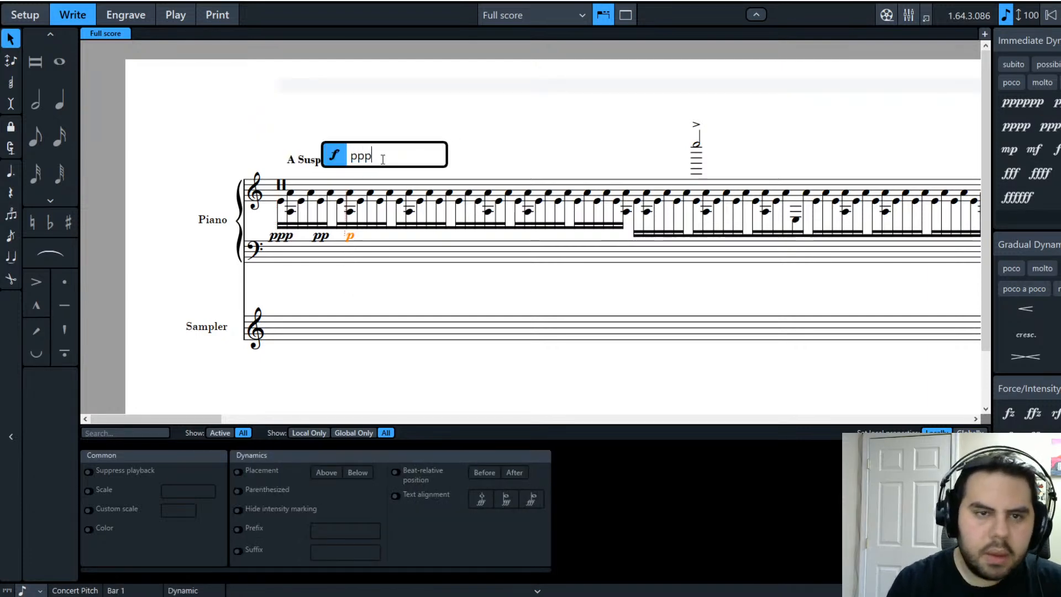
key(Return)
key(Escape)
mouse_move(348, 243)
mouse_down()
mouse_move(381, 240)
mouse_move(358, 242)
mouse_up()
key(Escape)
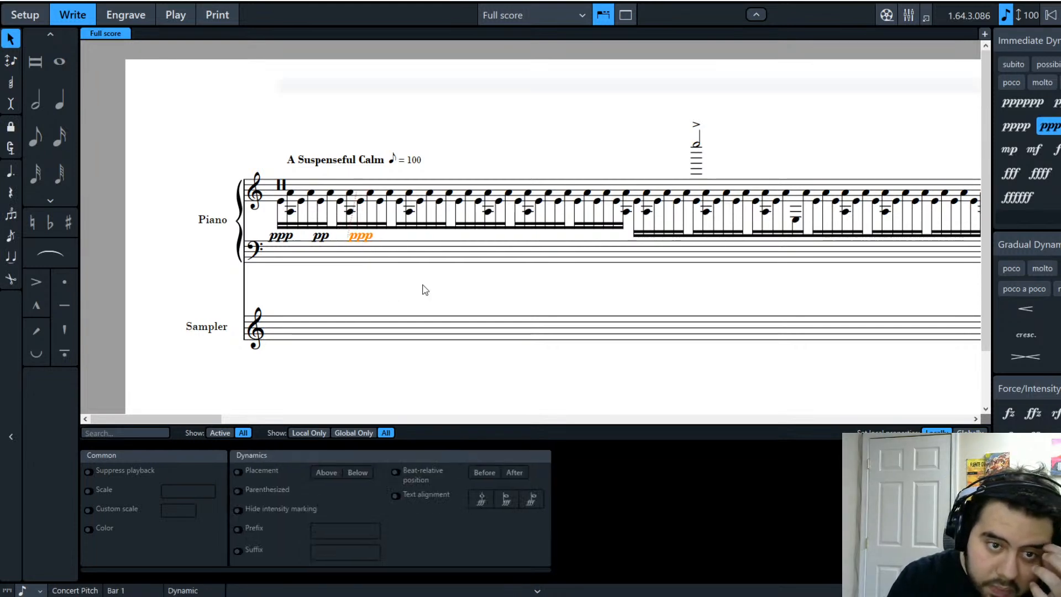
key(Escape)
Step: Add a crescendo hairpin from ppp to pp and a diminuendo from pp to ppp
click(1044, 312)
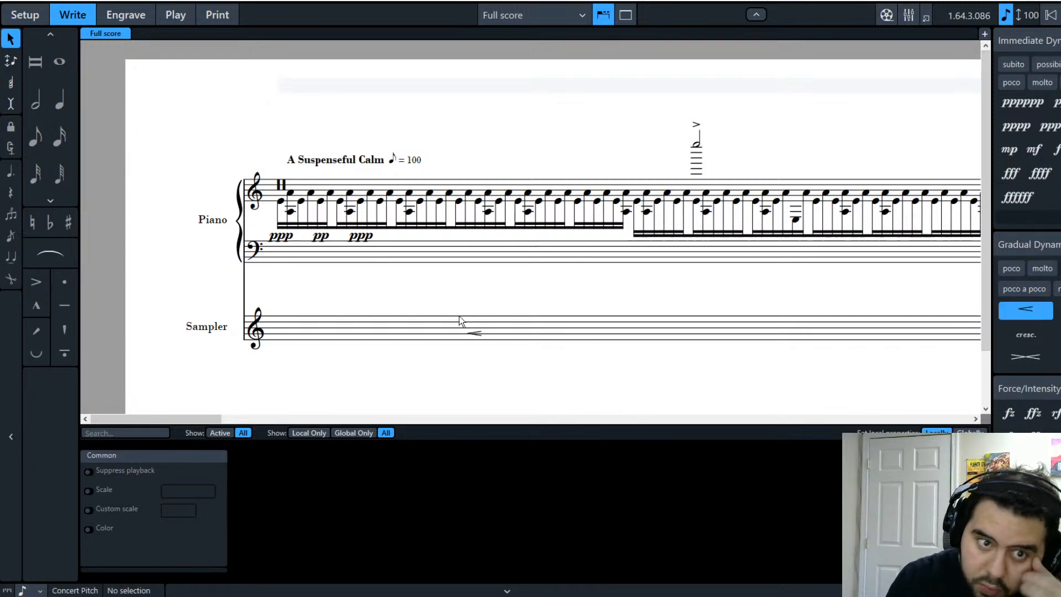
click(285, 237)
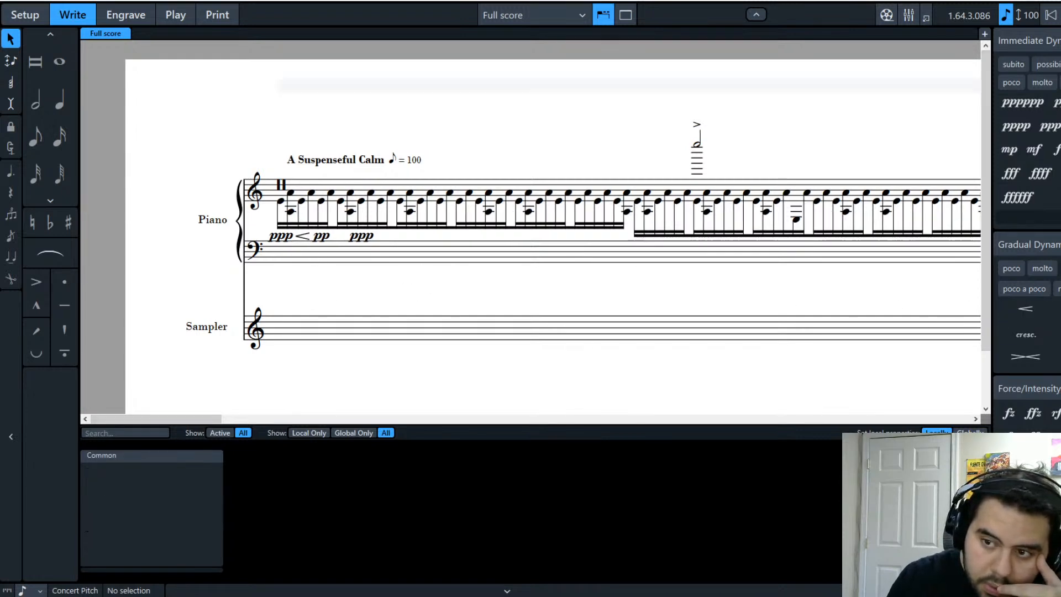
click(1017, 304)
click(331, 232)
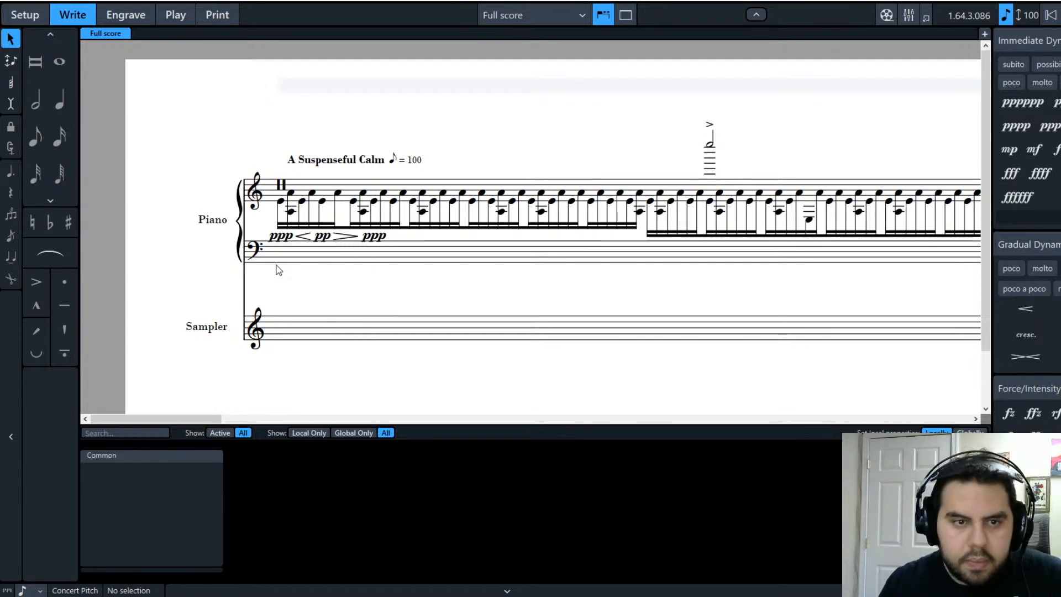
click(271, 236)
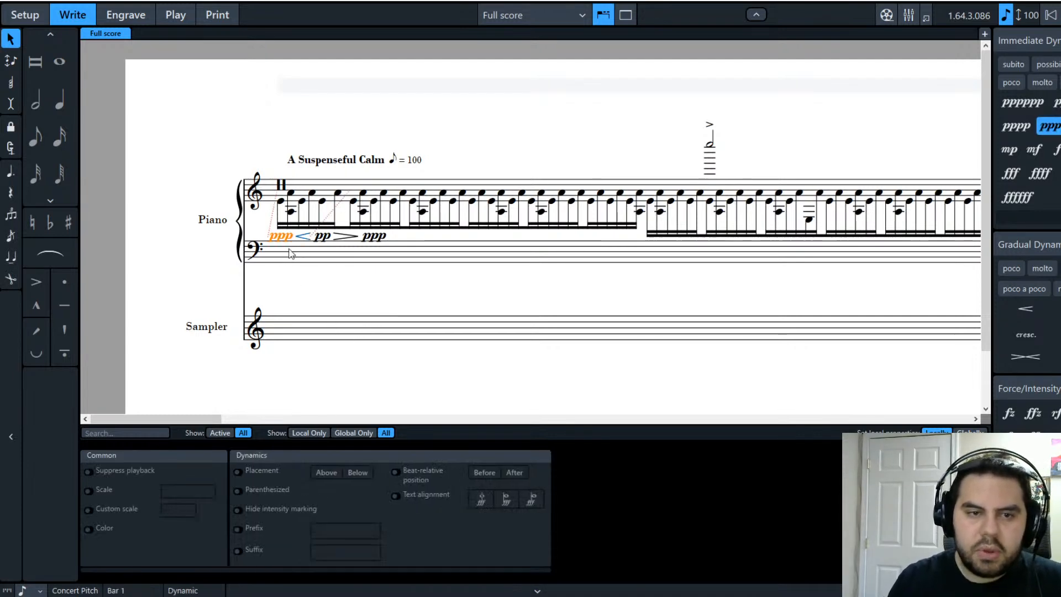
click(380, 238)
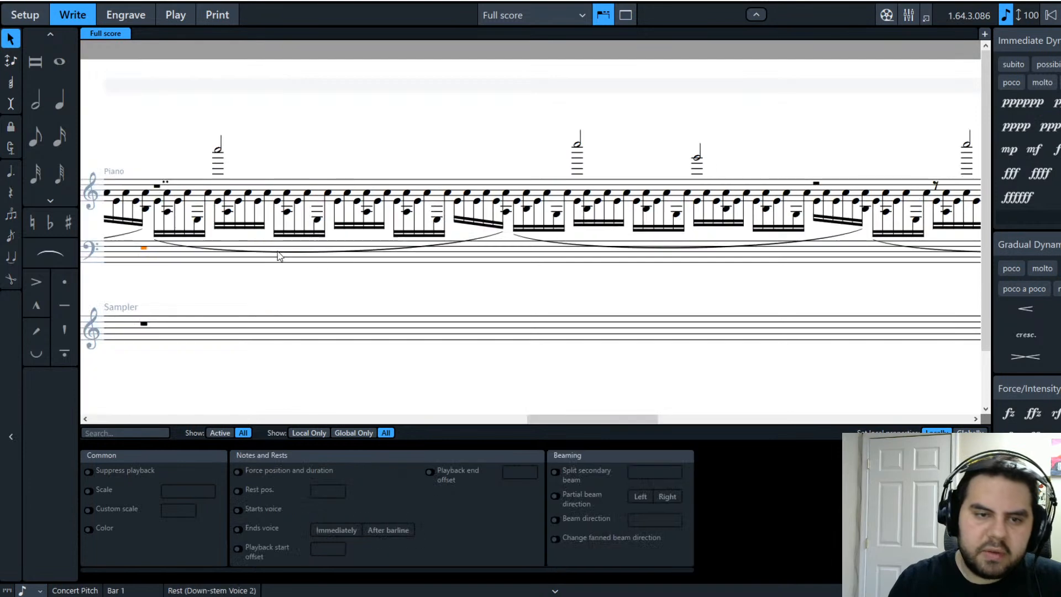
click(280, 252)
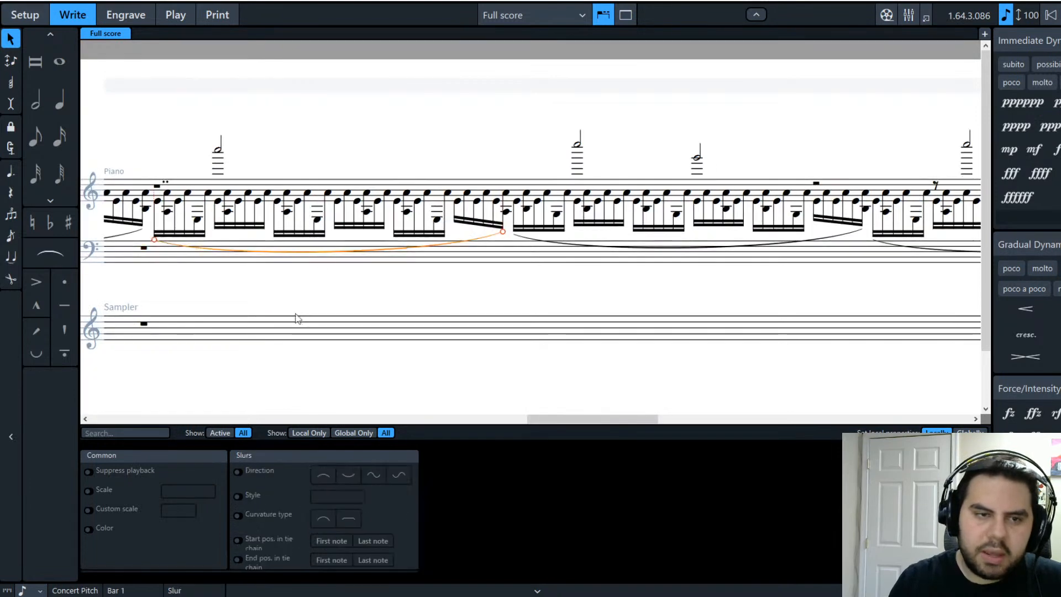
click(289, 299)
Step: In Engrave mode, select then deselect the opening ppp < pp > ppp dynamics and hairpins
click(143, 22)
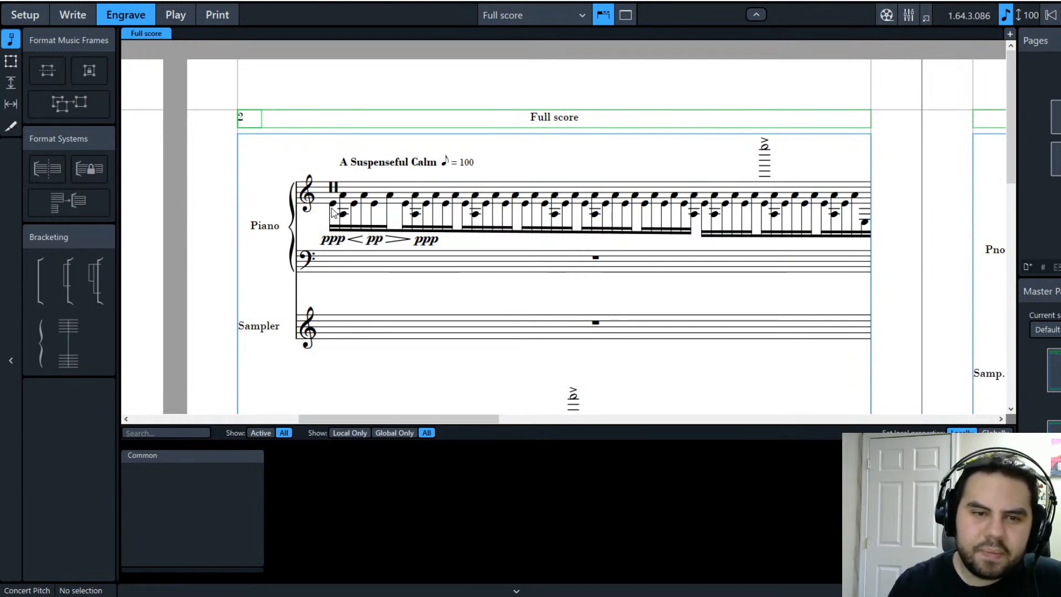
click(333, 242)
click(425, 243)
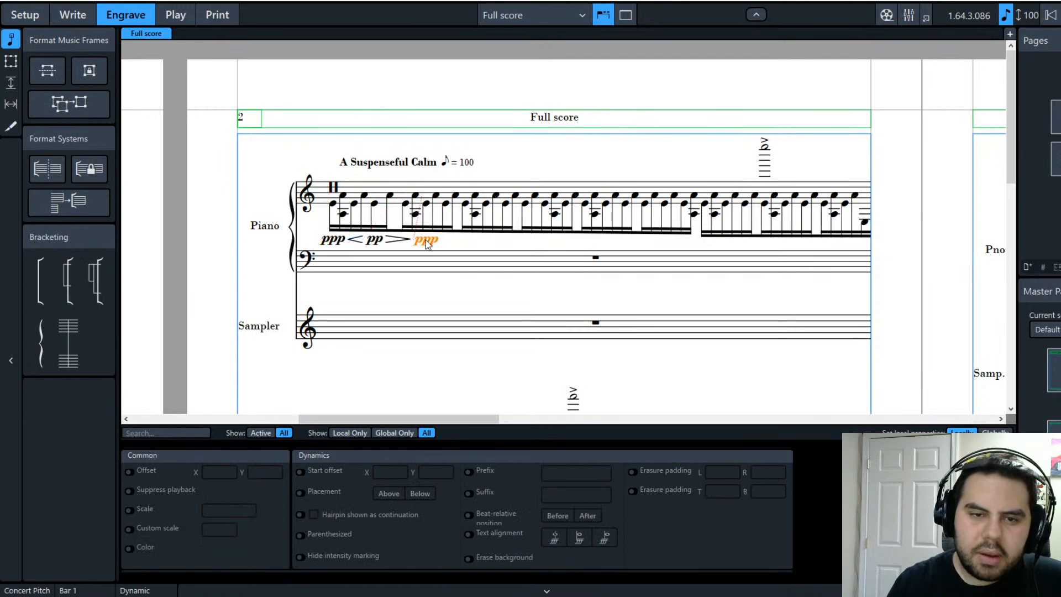
click(347, 243)
ctrl+click(379, 243)
ctrl+click(390, 241)
ctrl+click(421, 244)
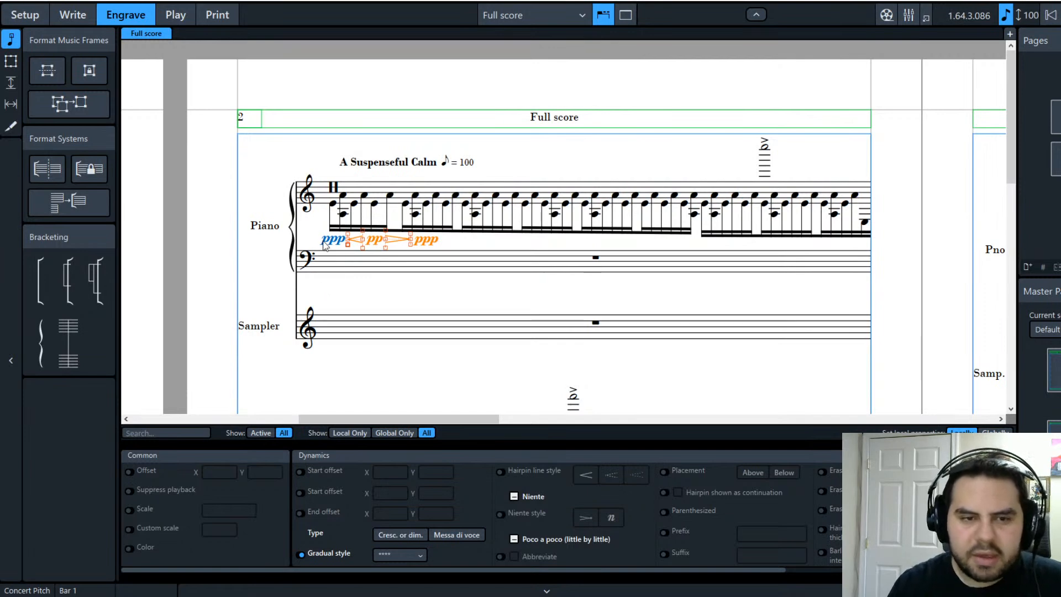
click(334, 301)
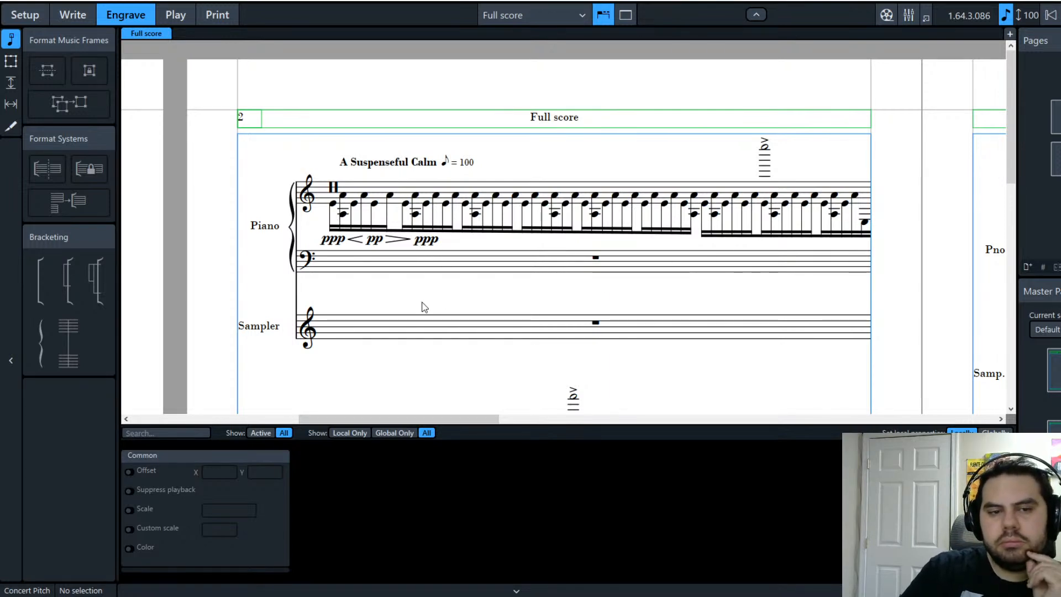
Step: Reselect the swell, toggle Parenthesized on then off, and insert a frame break at bar 1
click(335, 241)
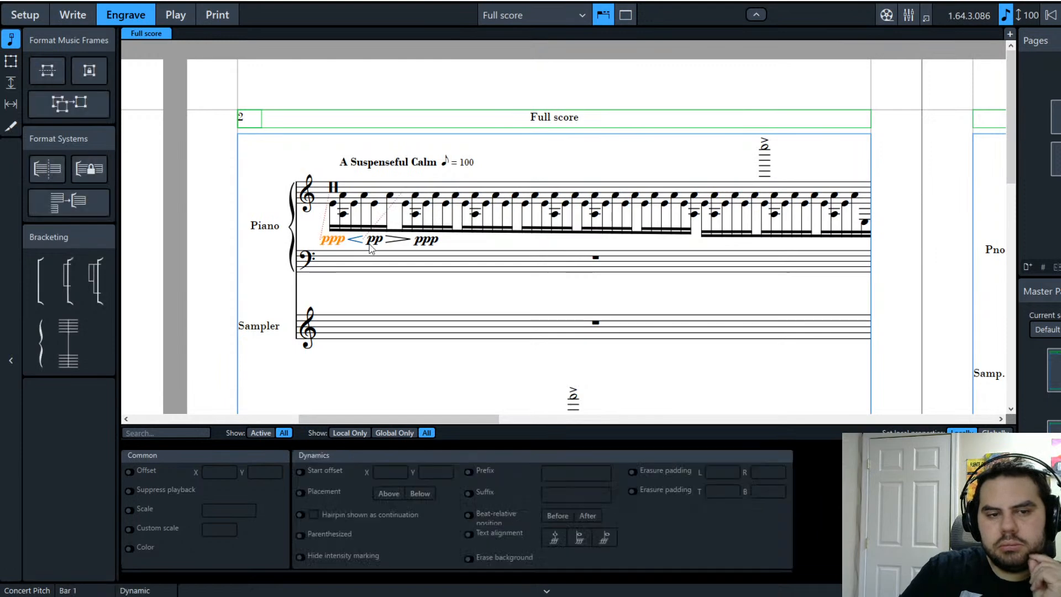
click(427, 243)
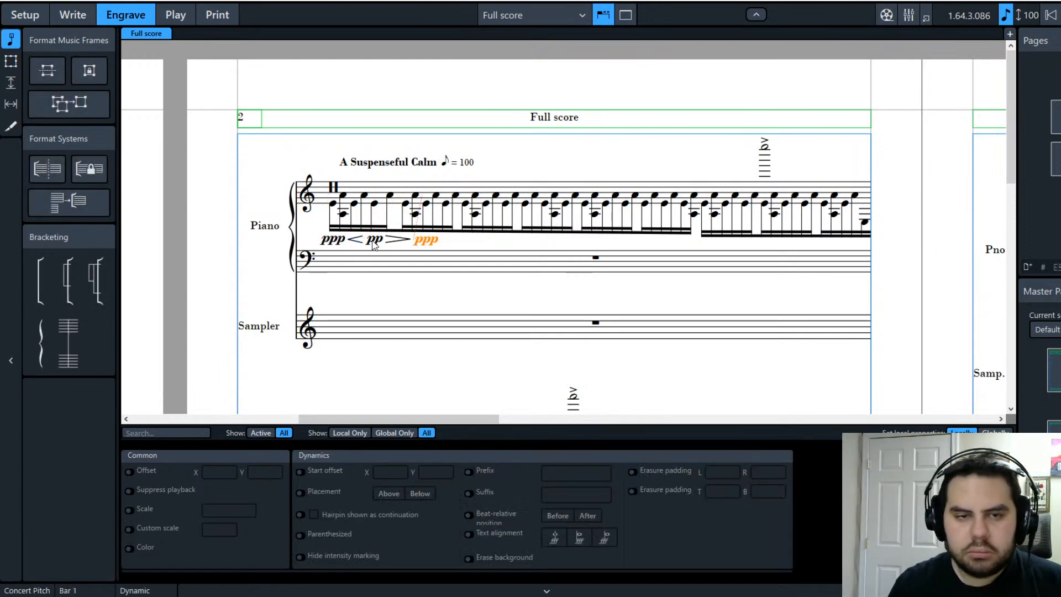
click(335, 241)
ctrl+click(354, 240)
ctrl+click(371, 241)
ctrl+click(406, 241)
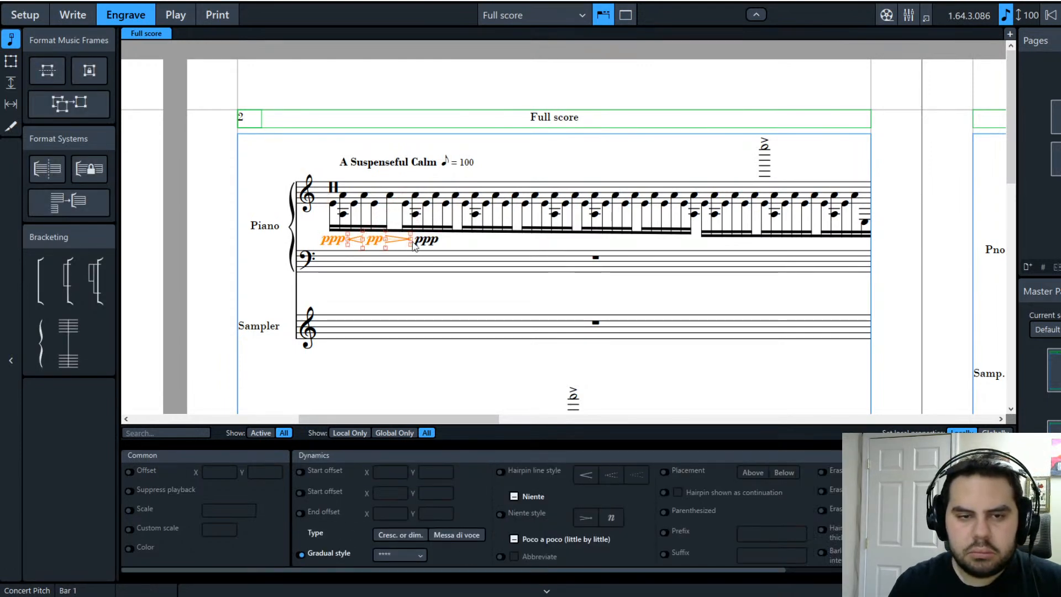
ctrl+click(427, 243)
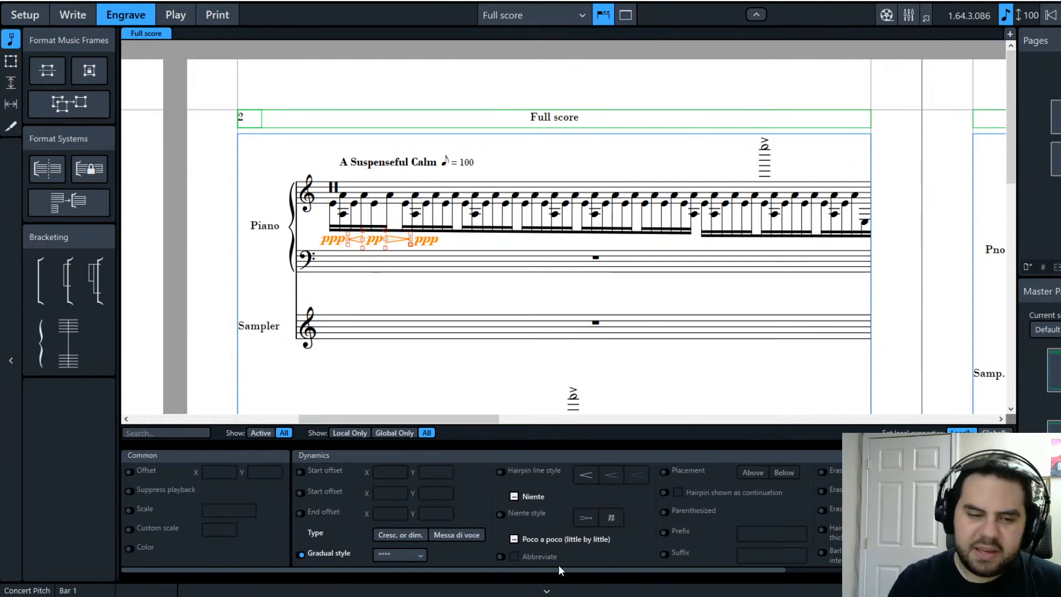
drag(636, 569, 862, 568)
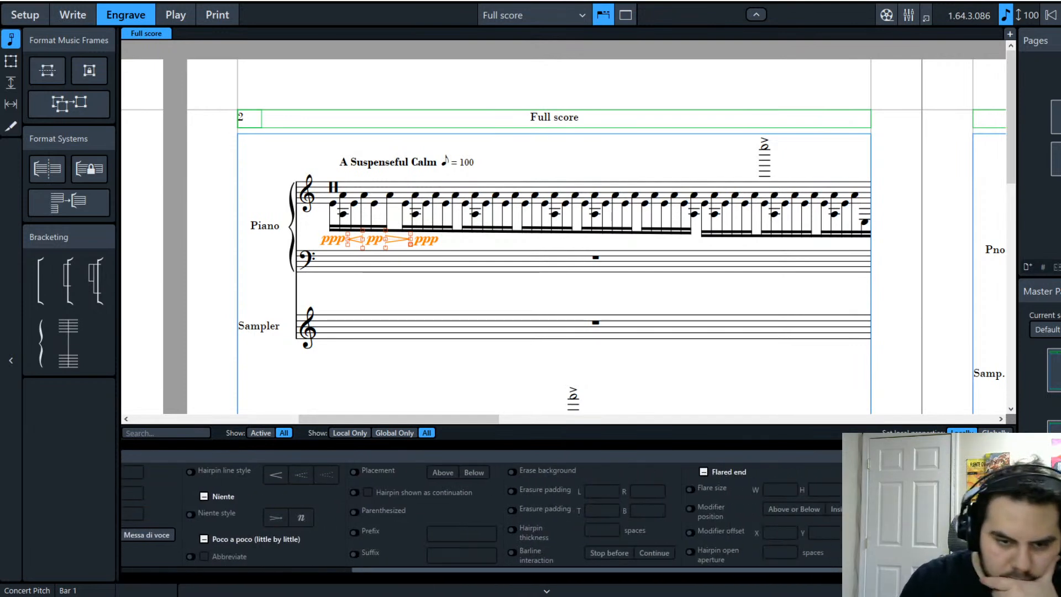
click(354, 512)
click(356, 513)
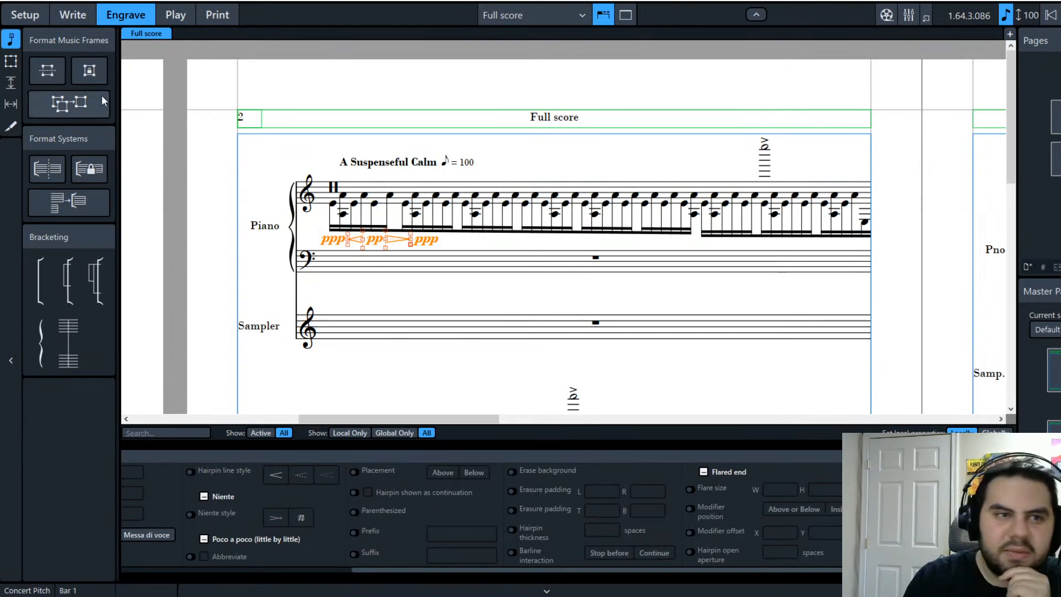
click(50, 76)
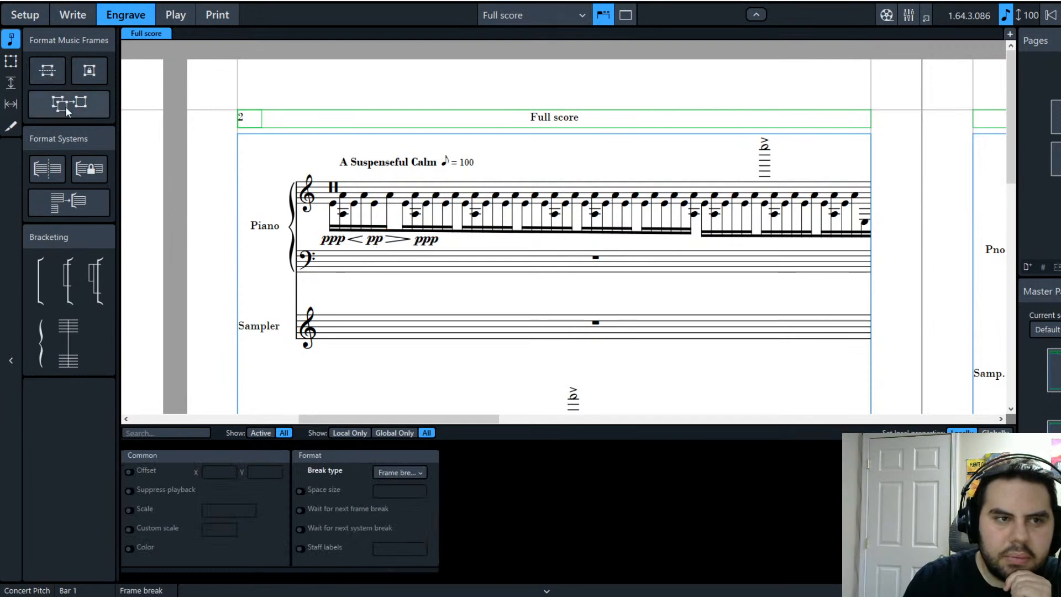
Step: Draw a text frame around the ppp < pp > ppp dynamics
click(11, 61)
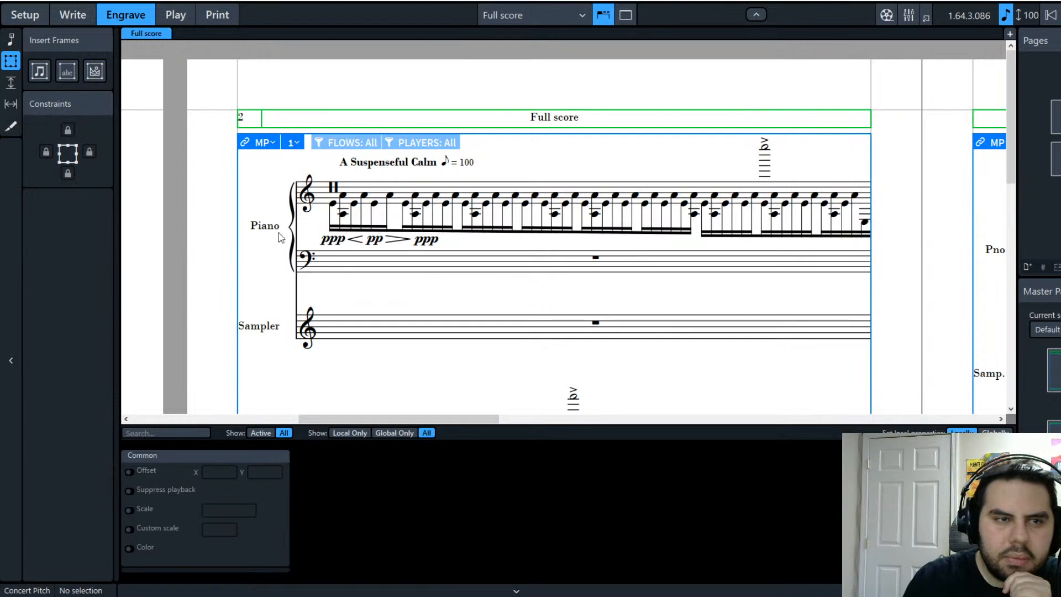
click(67, 71)
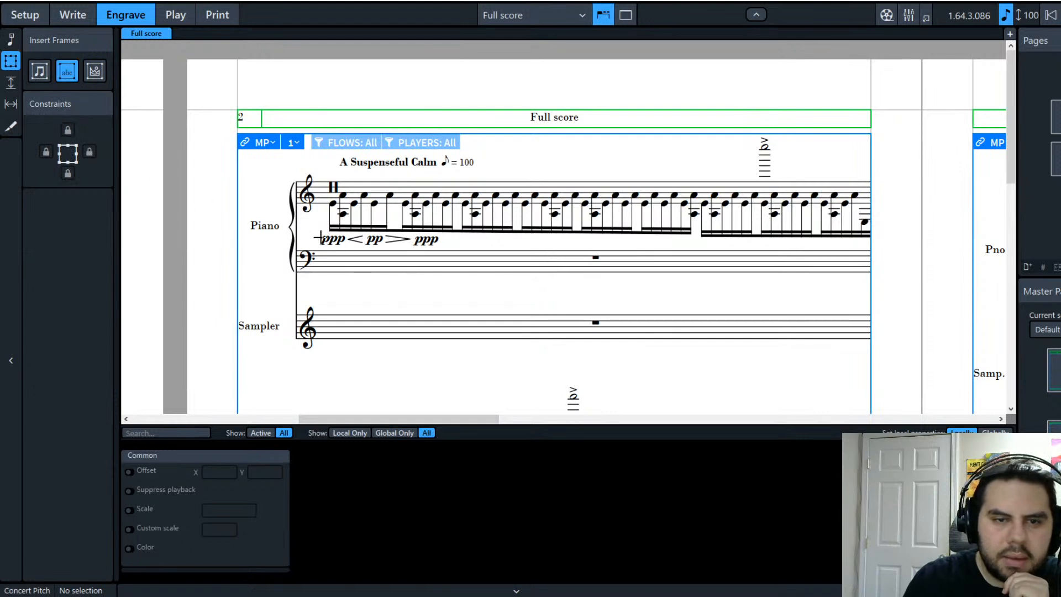
drag(313, 230, 448, 256)
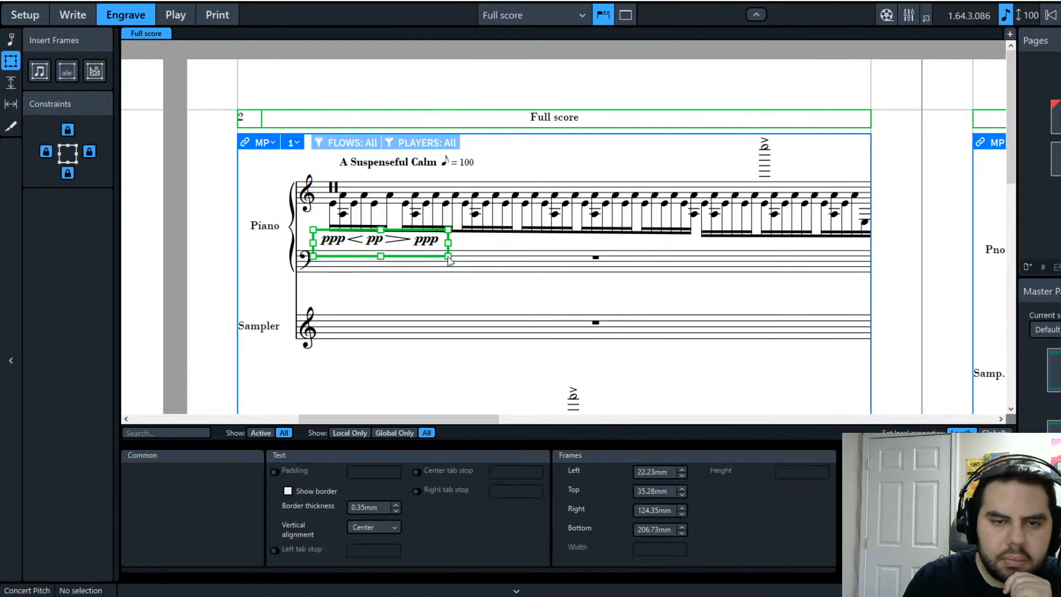
click(453, 301)
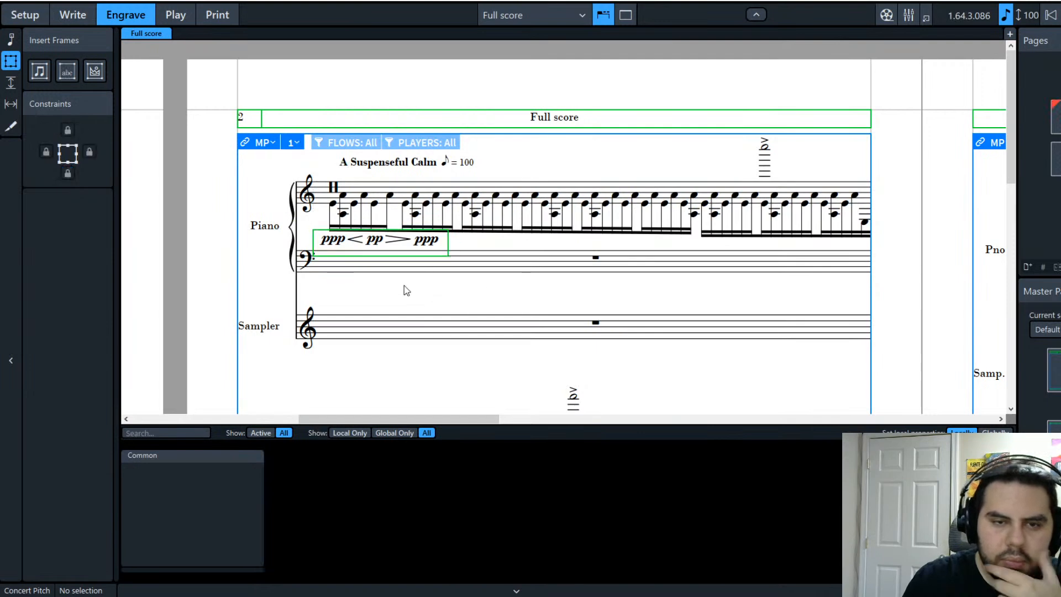
click(329, 260)
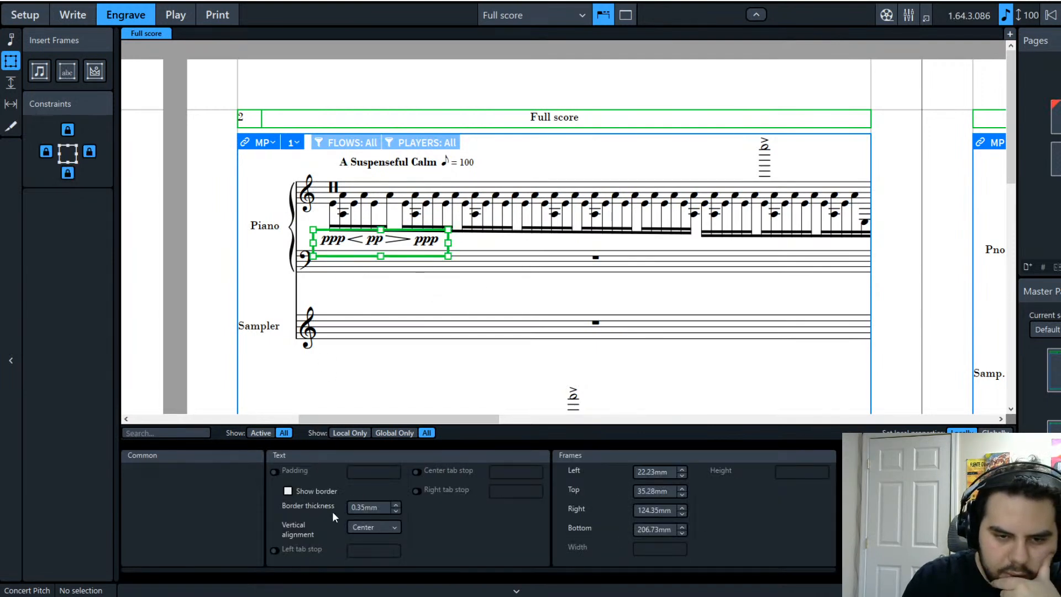
Step: Turn on the text frame's border and settle its thickness at 0.35mm
click(287, 491)
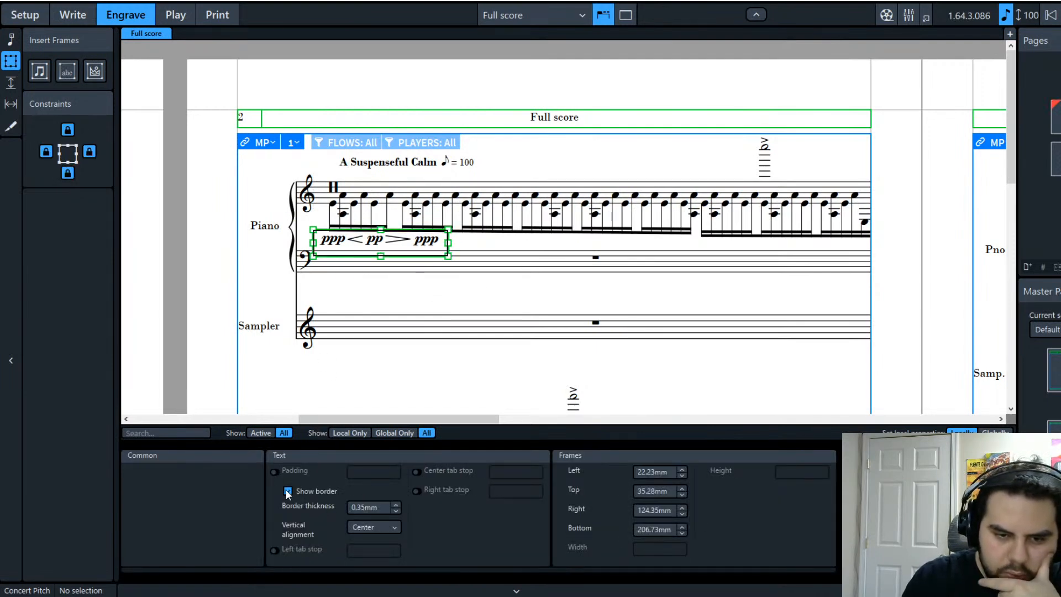
click(396, 505)
click(395, 505)
click(395, 505)
click(396, 505)
click(396, 506)
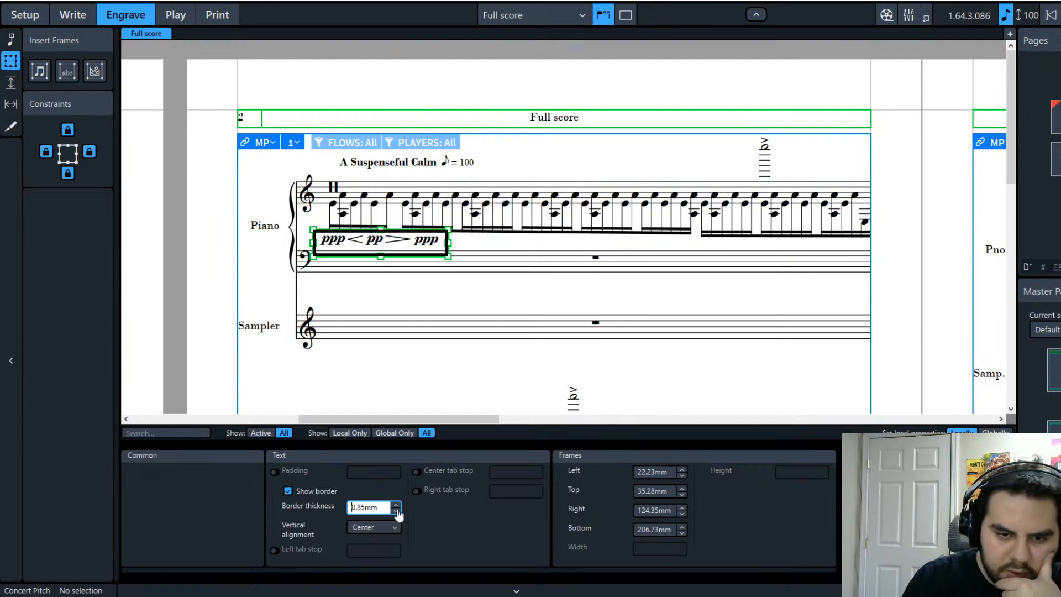
click(437, 298)
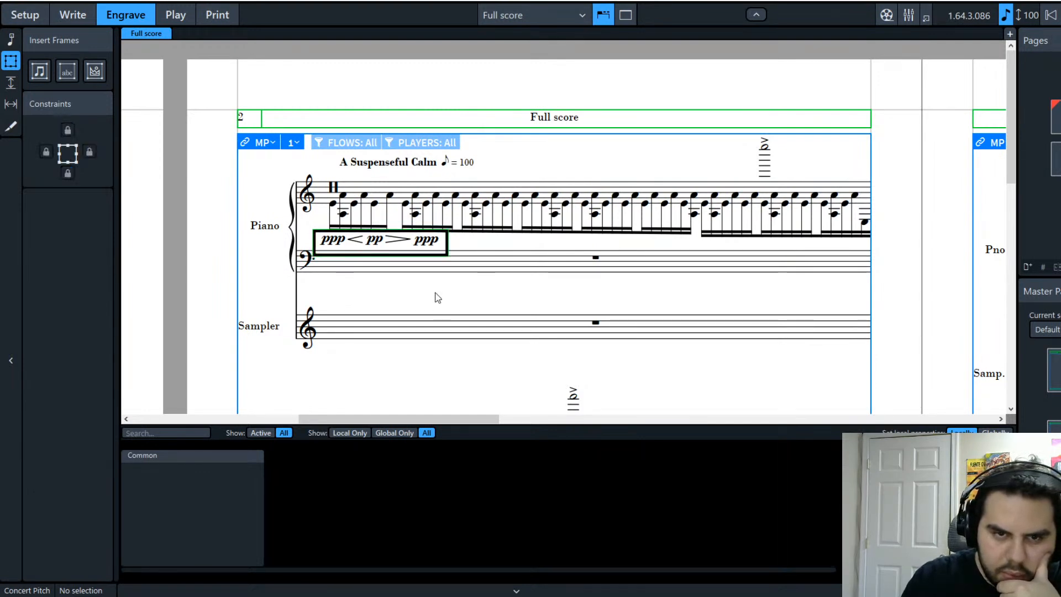
click(374, 259)
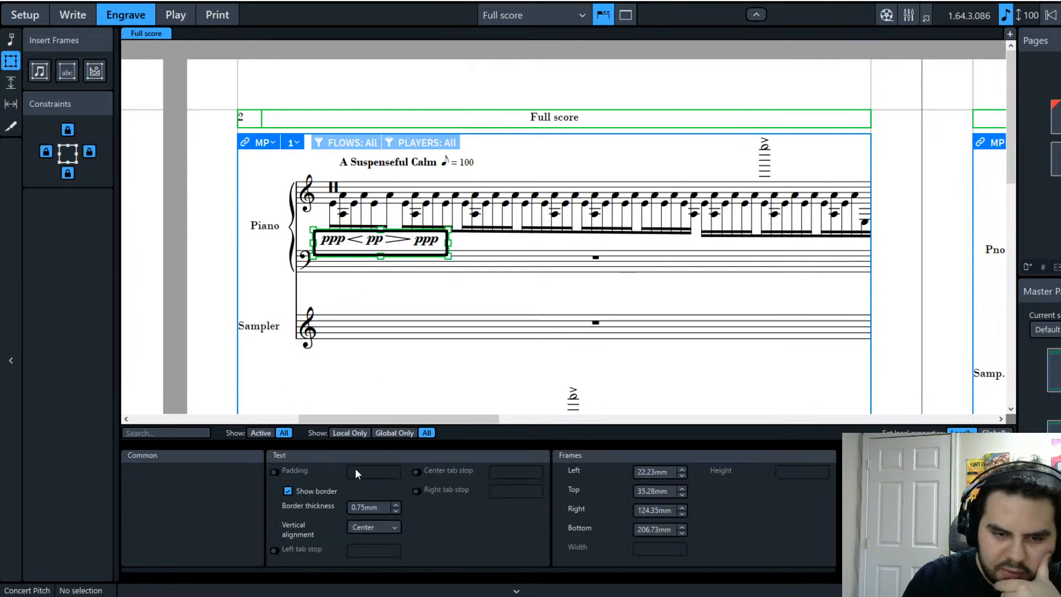
click(396, 511)
click(396, 511)
click(395, 510)
click(395, 510)
click(395, 511)
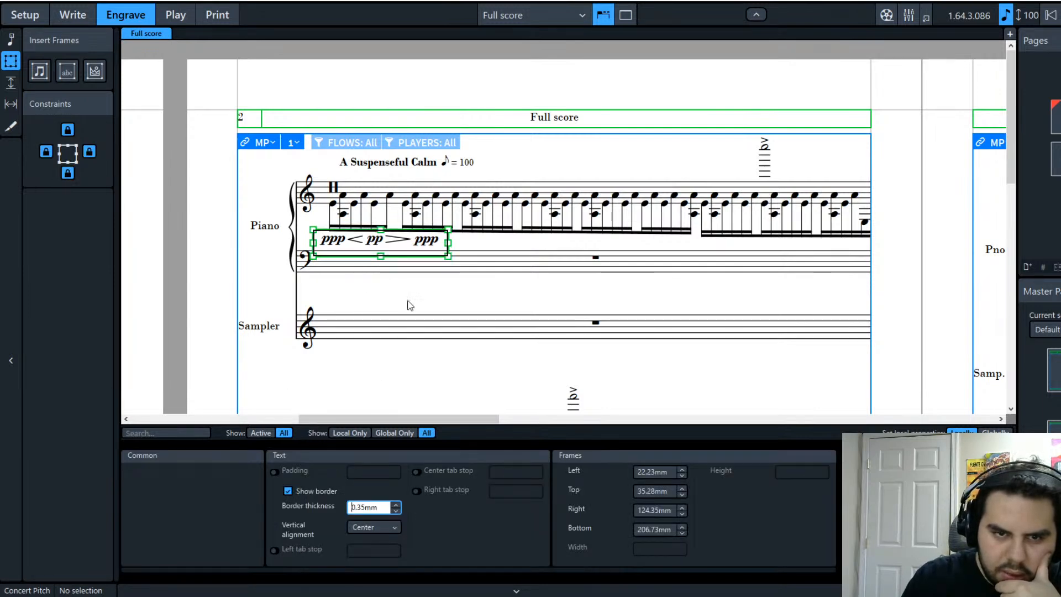
click(414, 303)
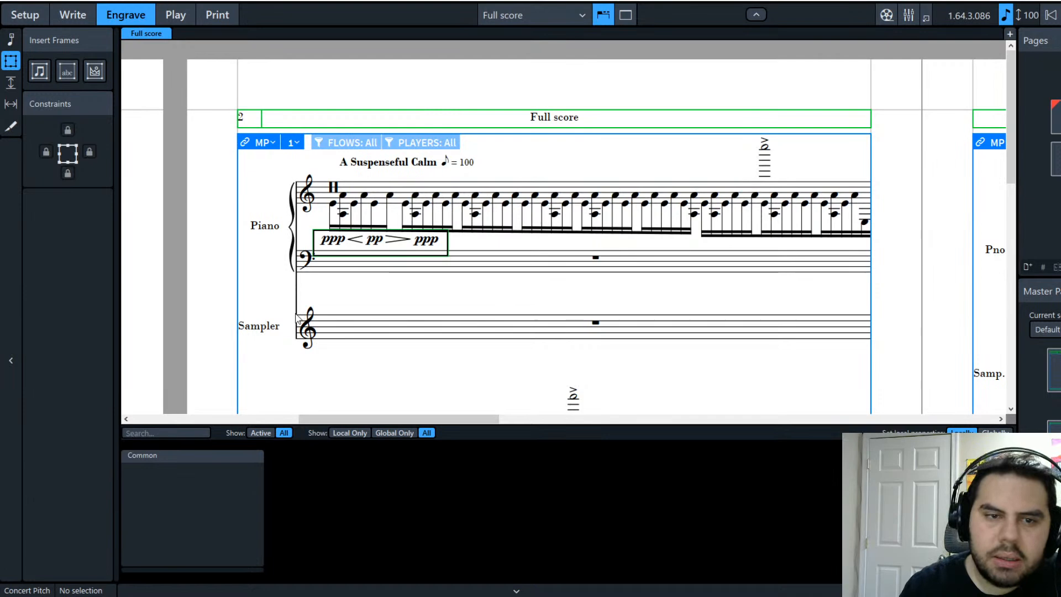
Step: Back in Write mode, select the piano's bar 1 music and flip its stems
click(80, 16)
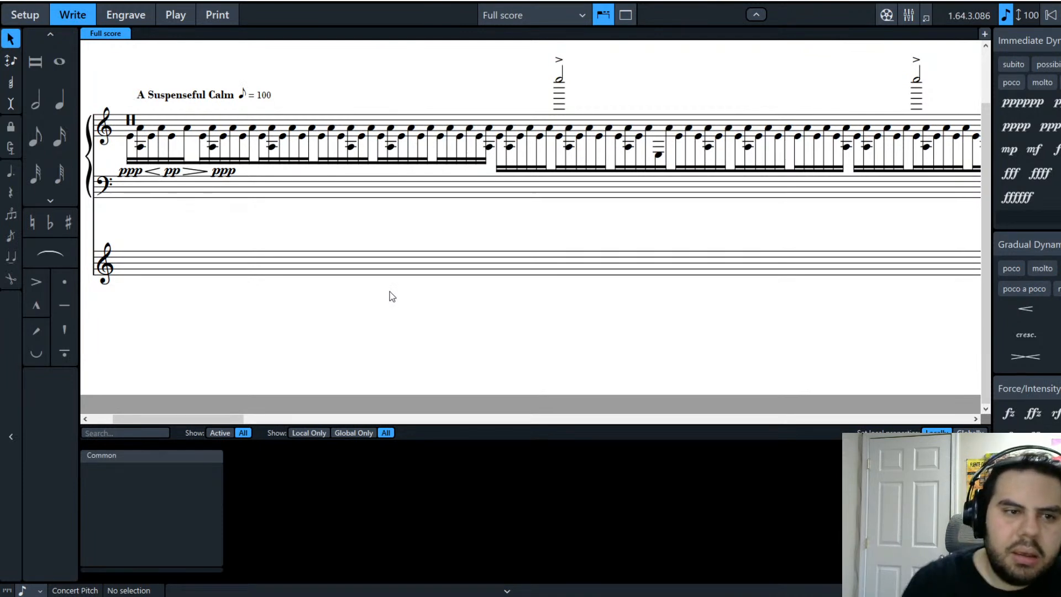
mouse_move(206, 421)
mouse_down()
mouse_move(350, 432)
mouse_move(178, 455)
mouse_move(212, 419)
mouse_up()
click(233, 145)
click(151, 187)
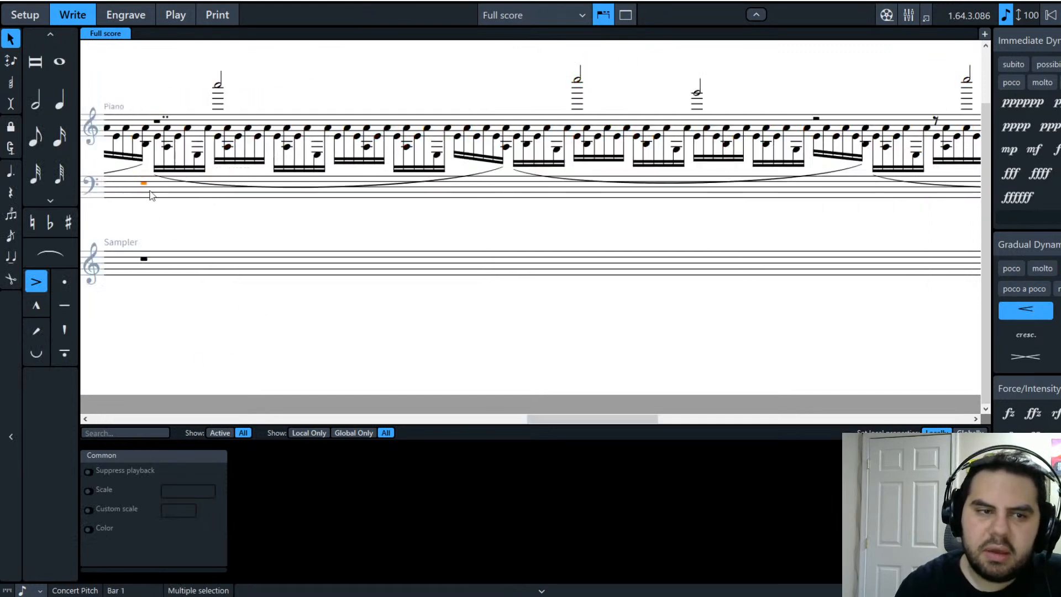
drag(559, 419, 156, 418)
click(839, 124)
key(ctrl+a)
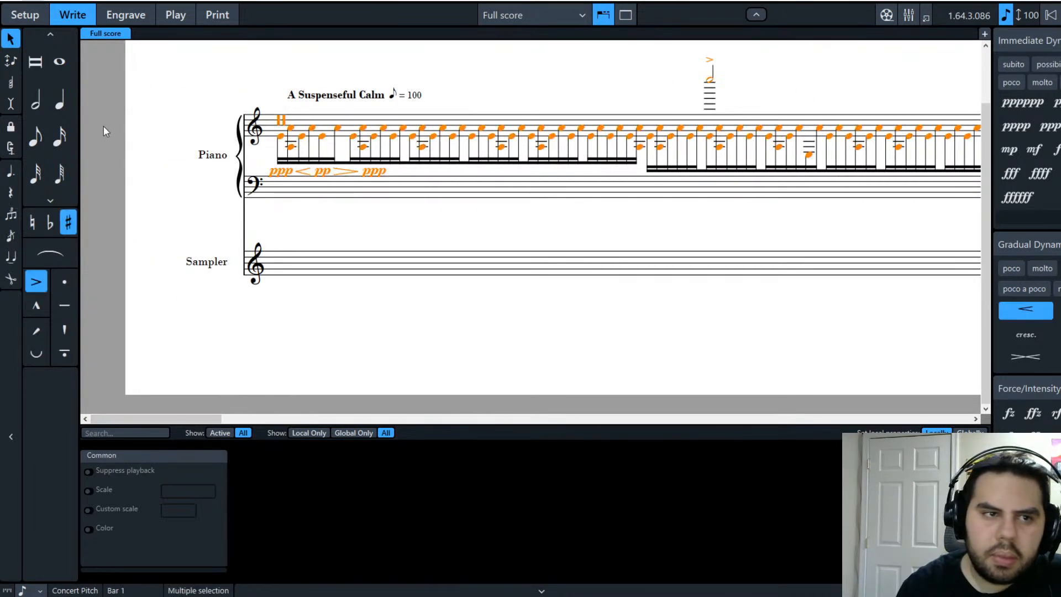
key(f)
click(158, 290)
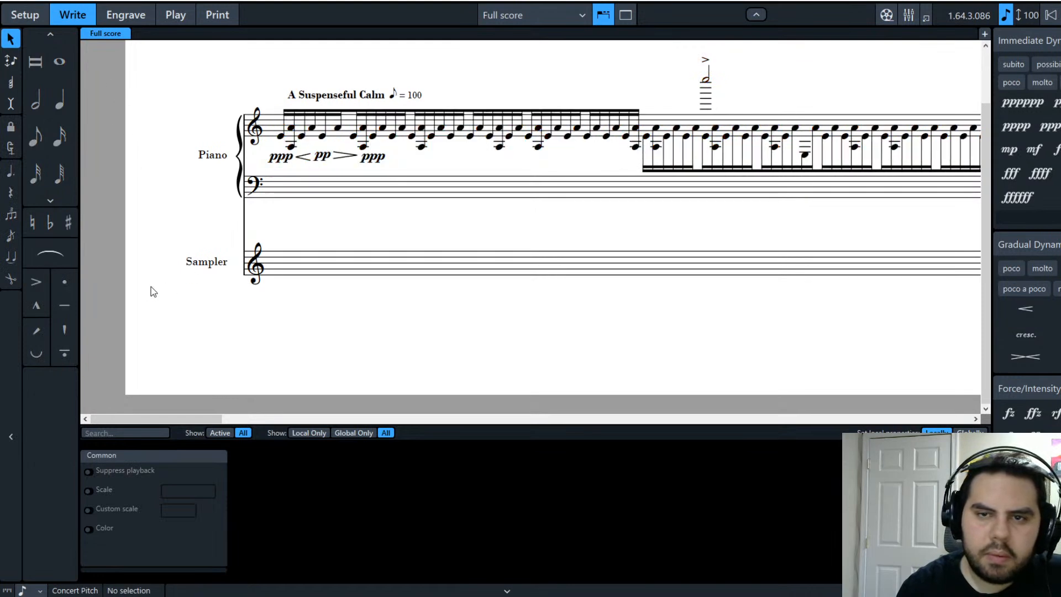
Step: Flip the first bar's treble stems down so the dynamics sit above the staff
click(637, 147)
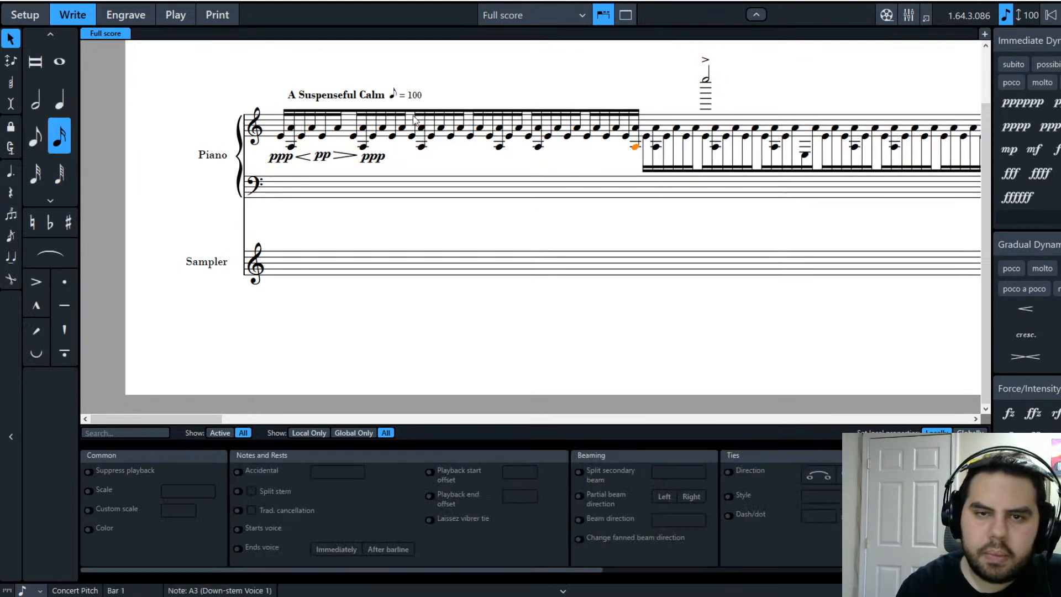
shift+click(282, 138)
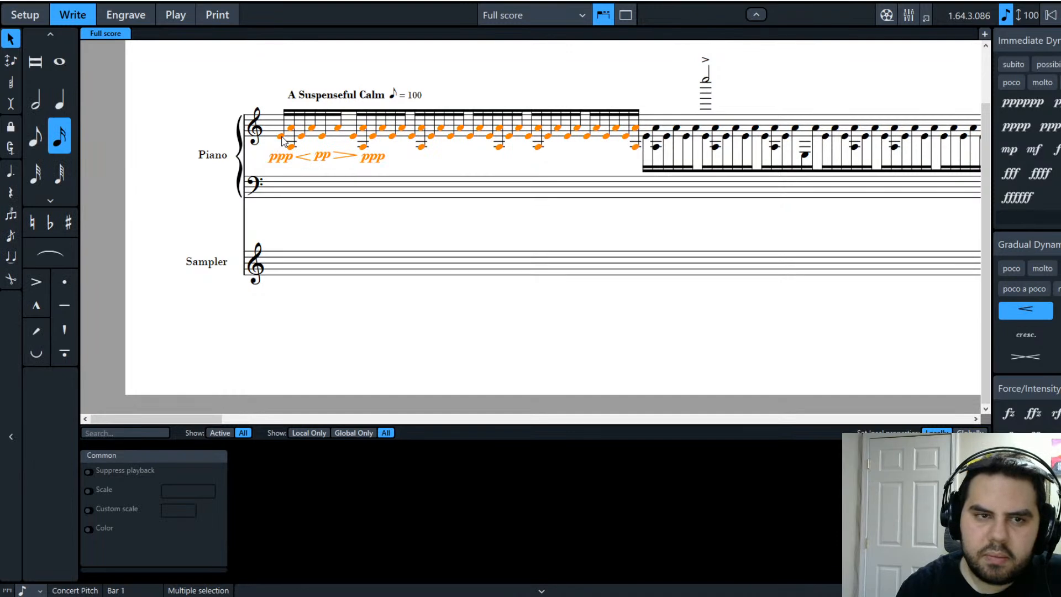
key(f)
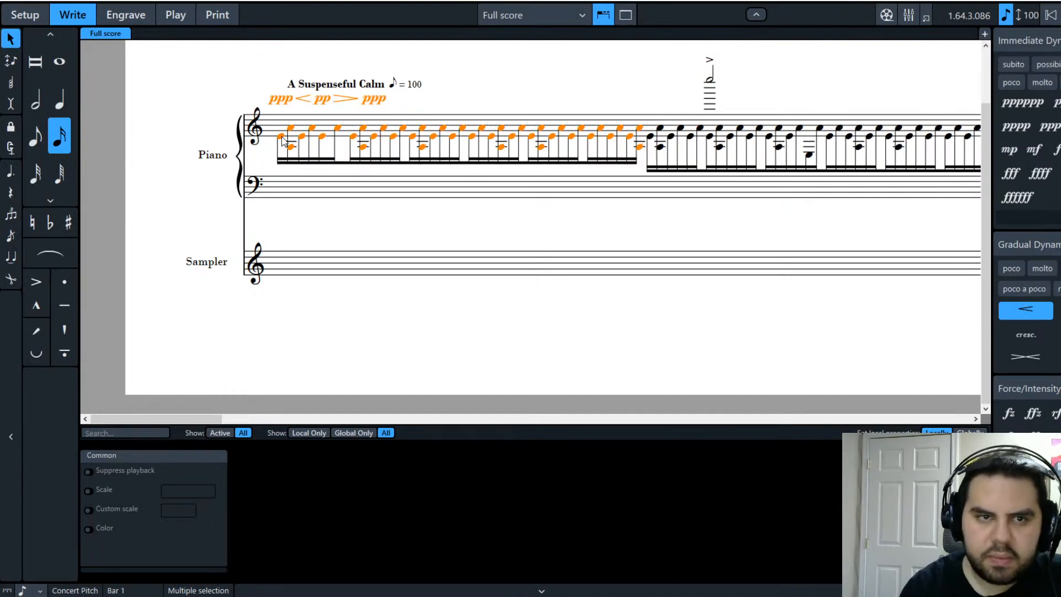
click(326, 237)
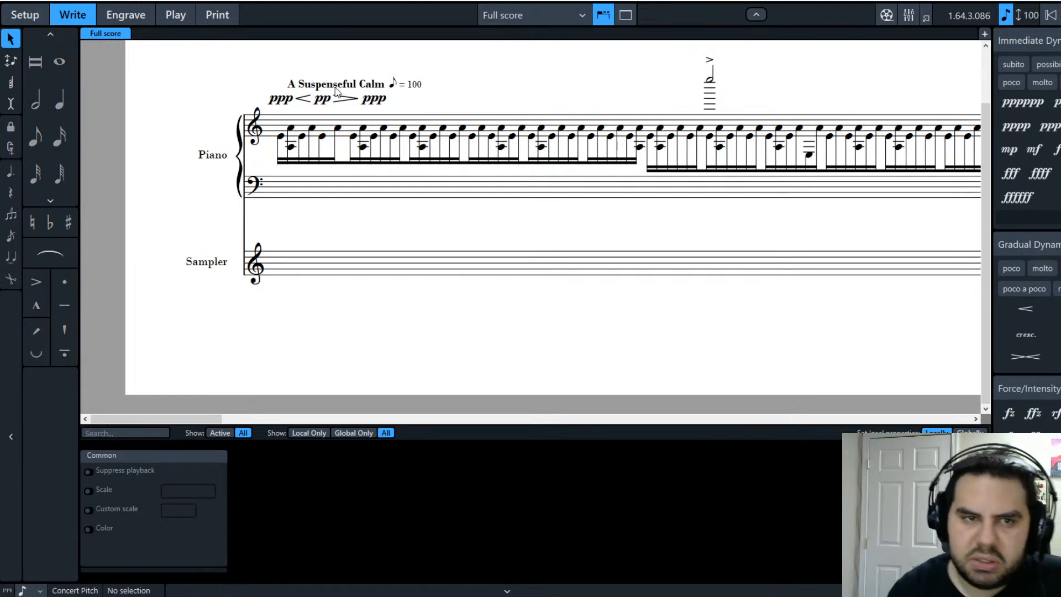
Step: Move the 'A Suspenseful Calm' tempo mark over the first note
click(312, 83)
key(alt+Left)
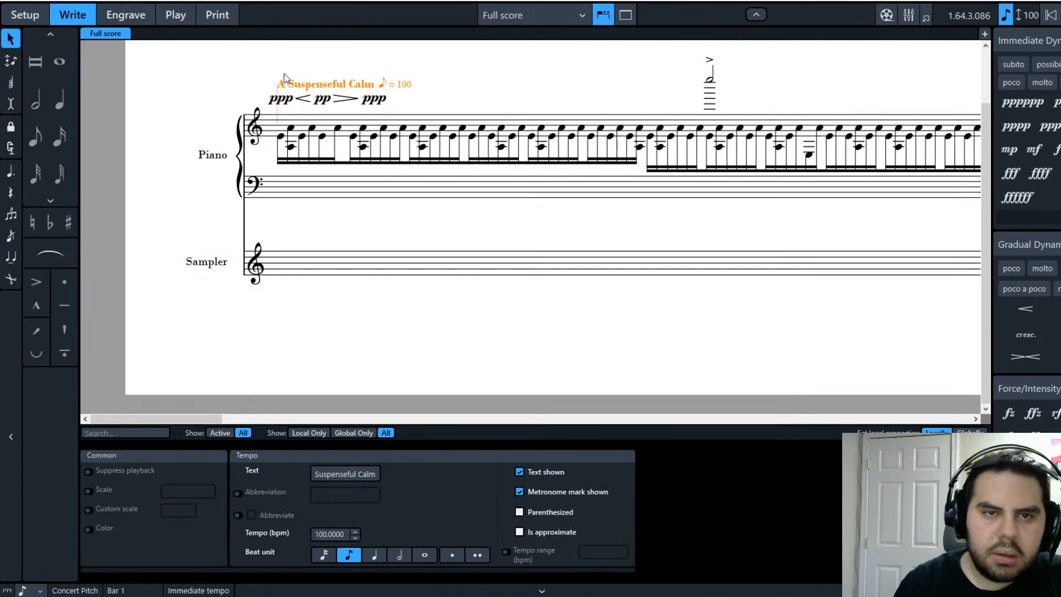
key(alt+Right)
key(alt+Right)
key(alt+Right)
drag(318, 62, 267, 81)
click(173, 96)
scroll(196, 314, up, 2)
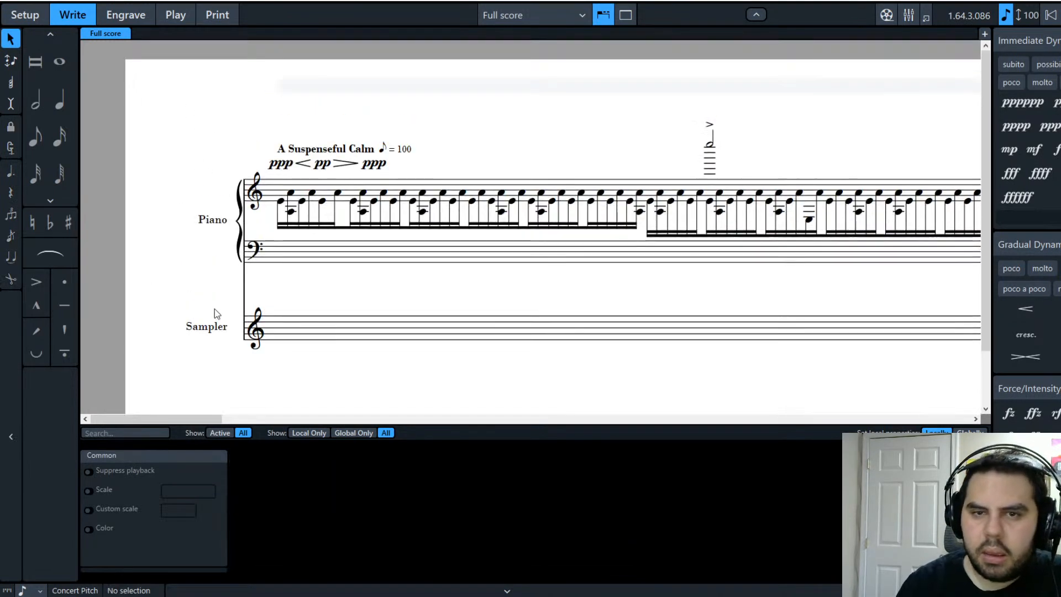
drag(217, 419, 950, 417)
key(ctrl+Home)
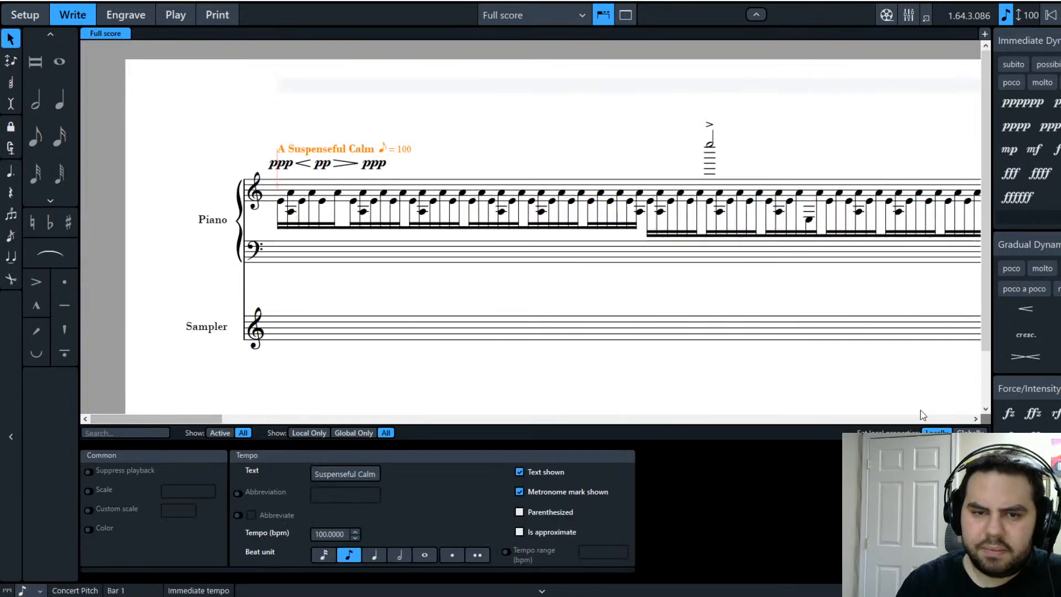
Step: Undo recent changes and readjust the tempo mark's position above the opening dynamics
key(ctrl+z)
key(ctrl+z)
key(ctrl+z)
key(ctrl+z)
key(ctrl+z)
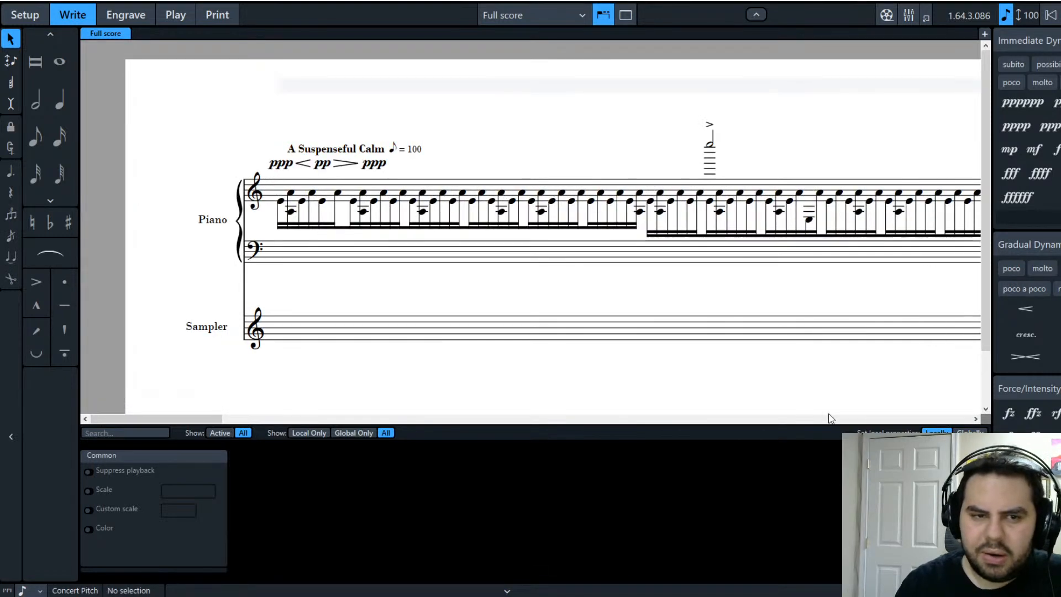
key(ctrl+z)
key(ctrl+z)
key(ctrl+z)
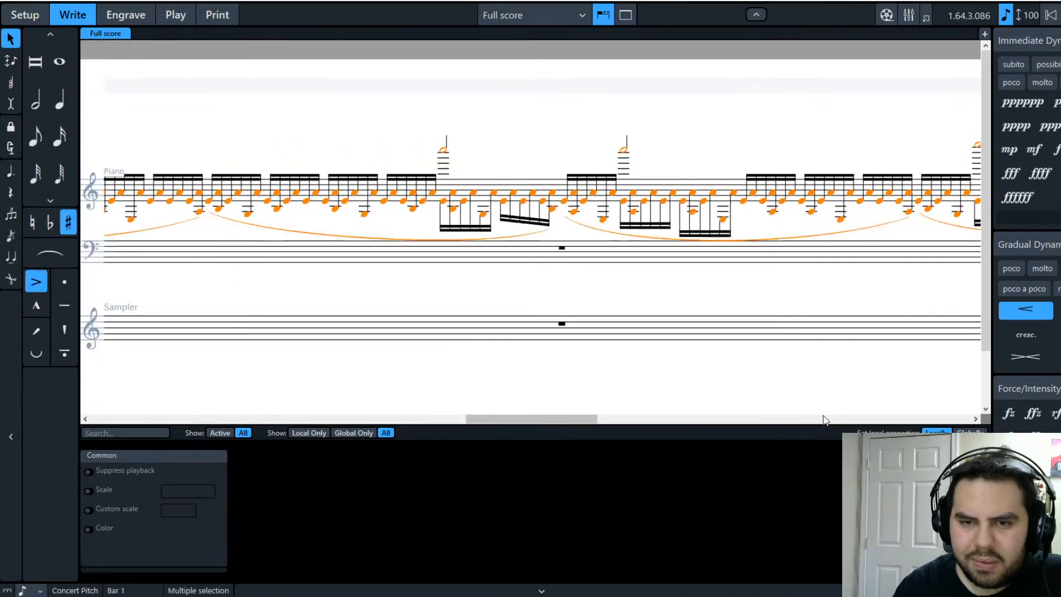
key(ctrl+z)
key(ctrl+z)
key(ctrl+z)
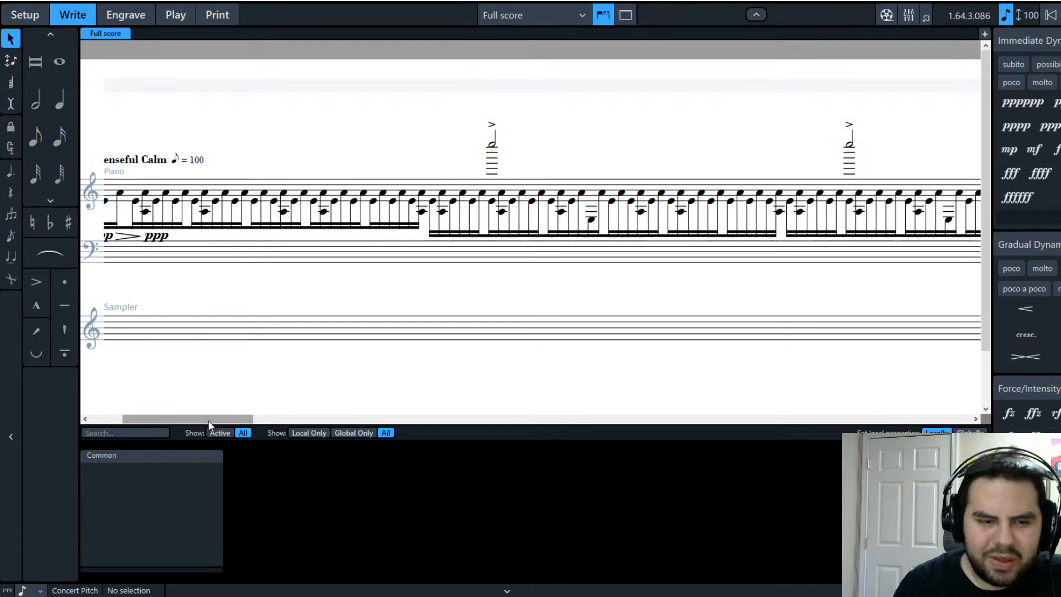
drag(222, 419, 78, 420)
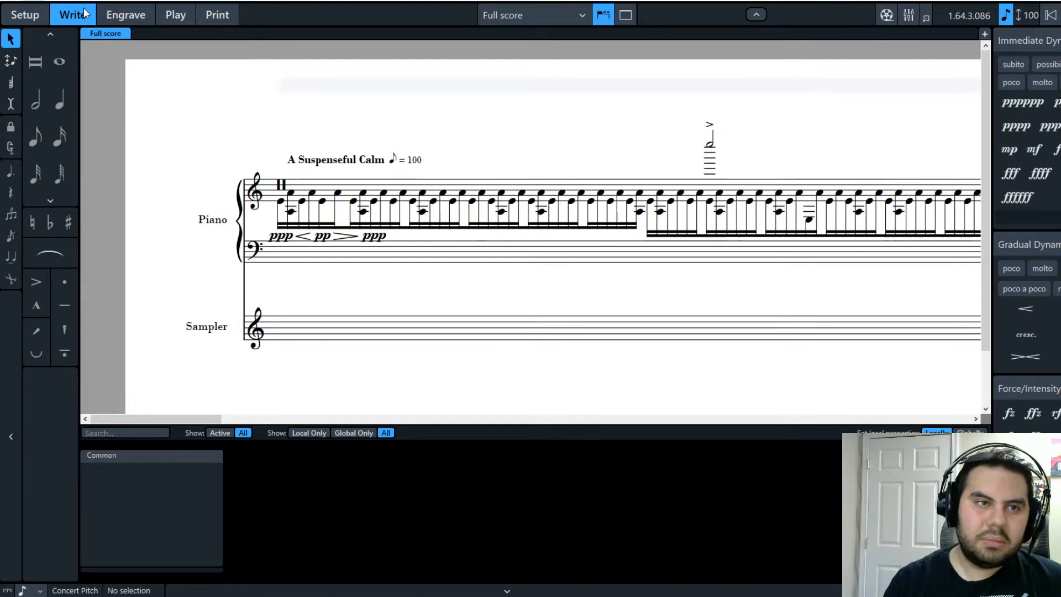
key(ctrl+a)
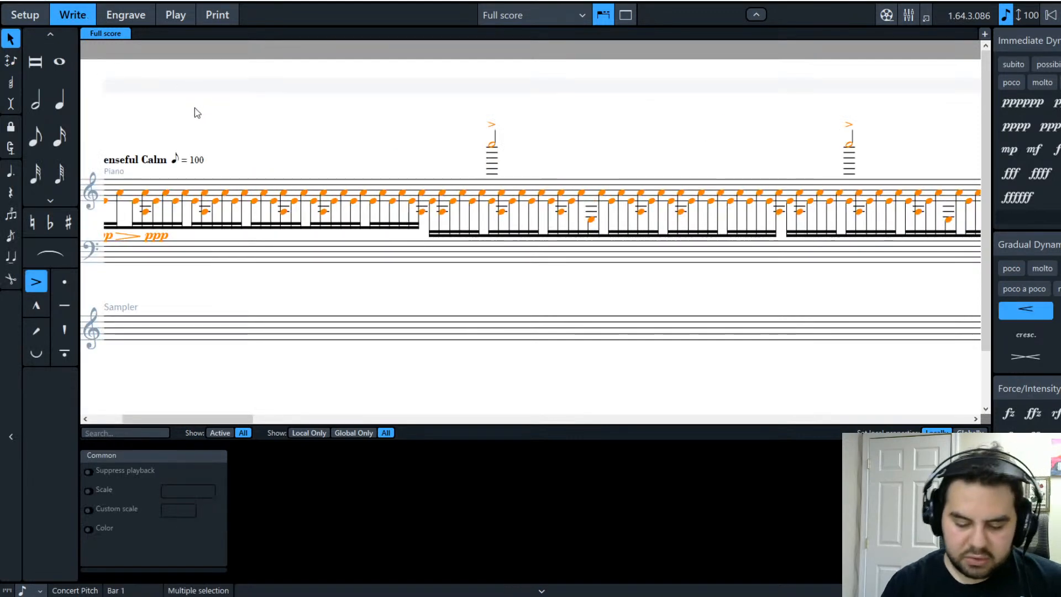
key(ctrl+shift+a)
key(ctrl+shift+a)
key(ctrl+z)
key(ctrl+z)
key(ctrl+z)
key(ctrl+z)
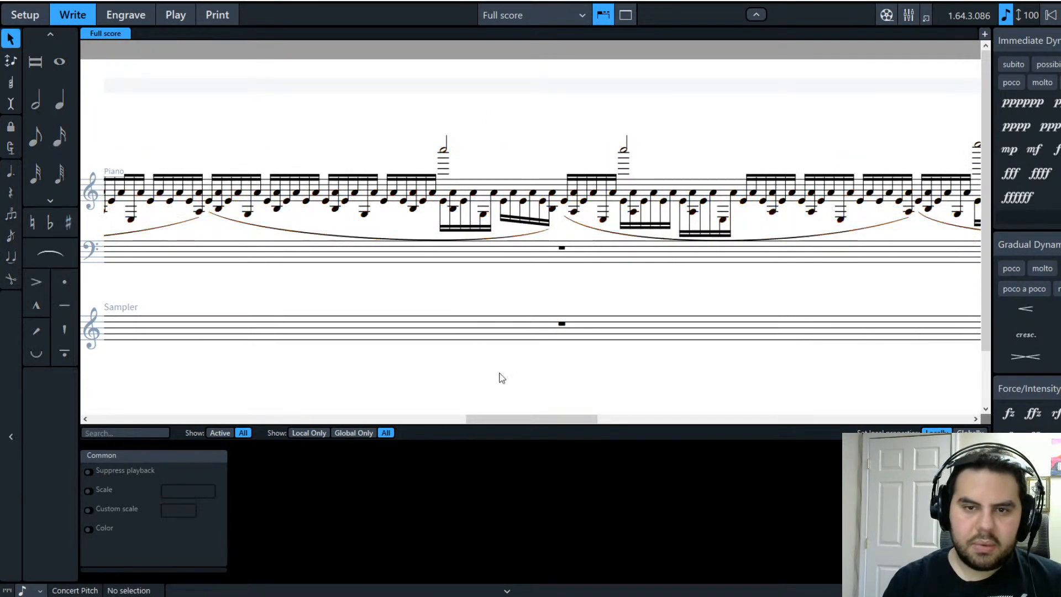
key(ctrl+z)
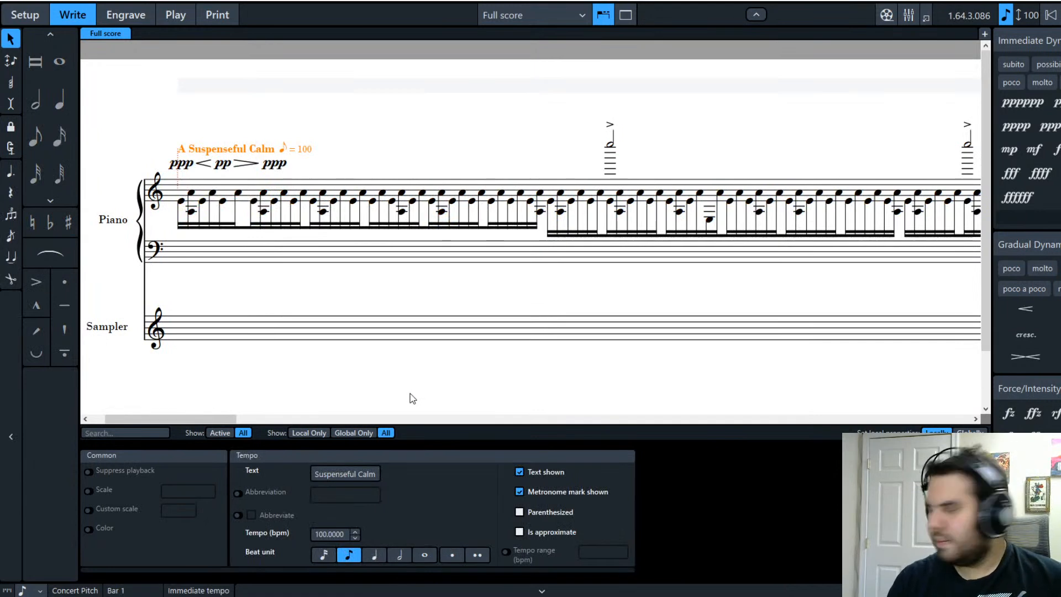
click(518, 306)
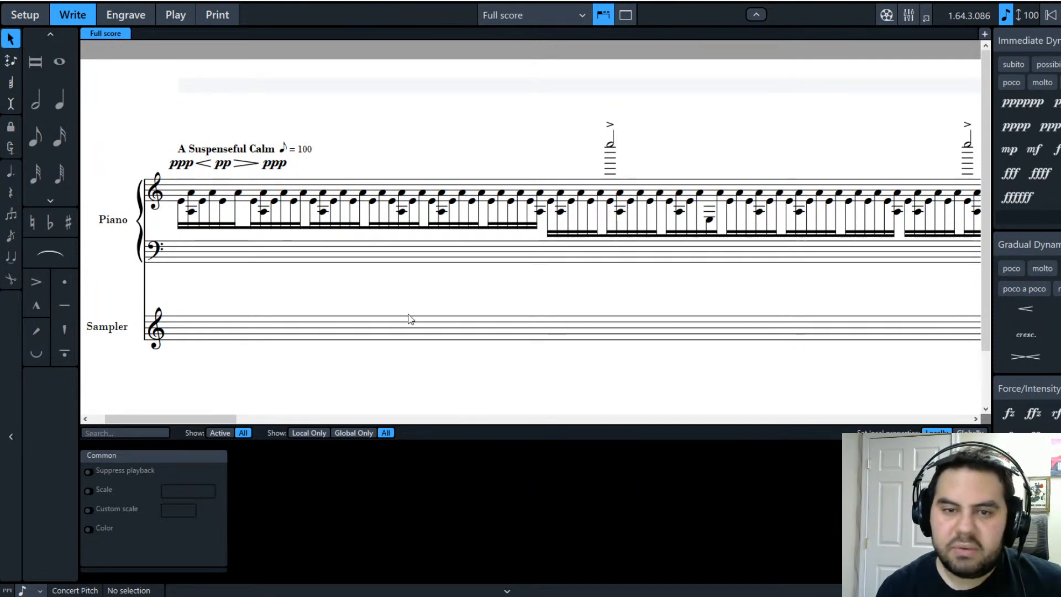
Step: Check the rest on the empty bass staff and scroll through the score
click(536, 260)
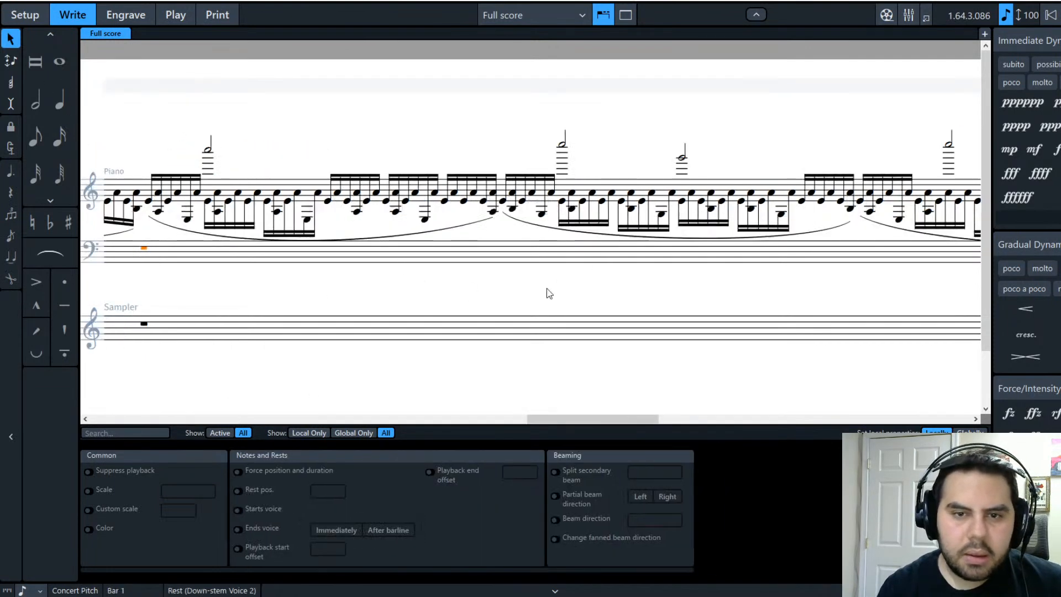
drag(556, 419, 131, 397)
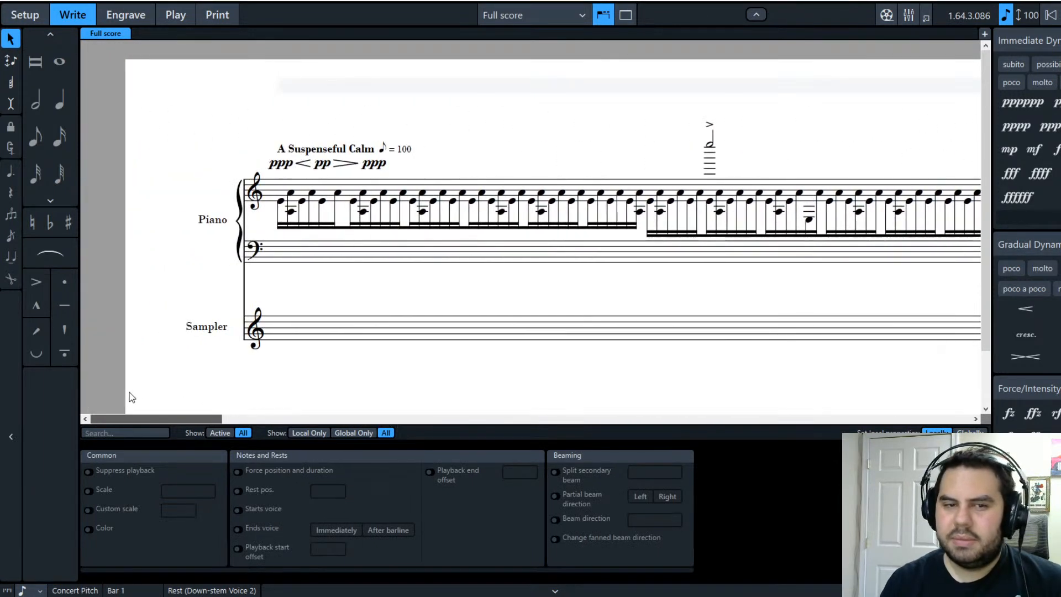
click(655, 293)
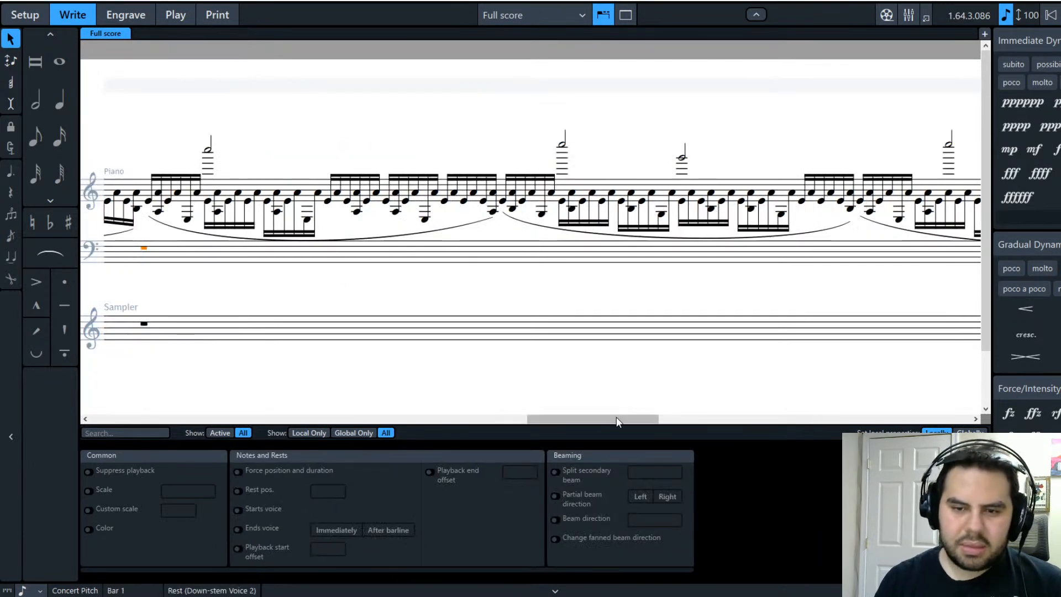
drag(612, 421, 190, 426)
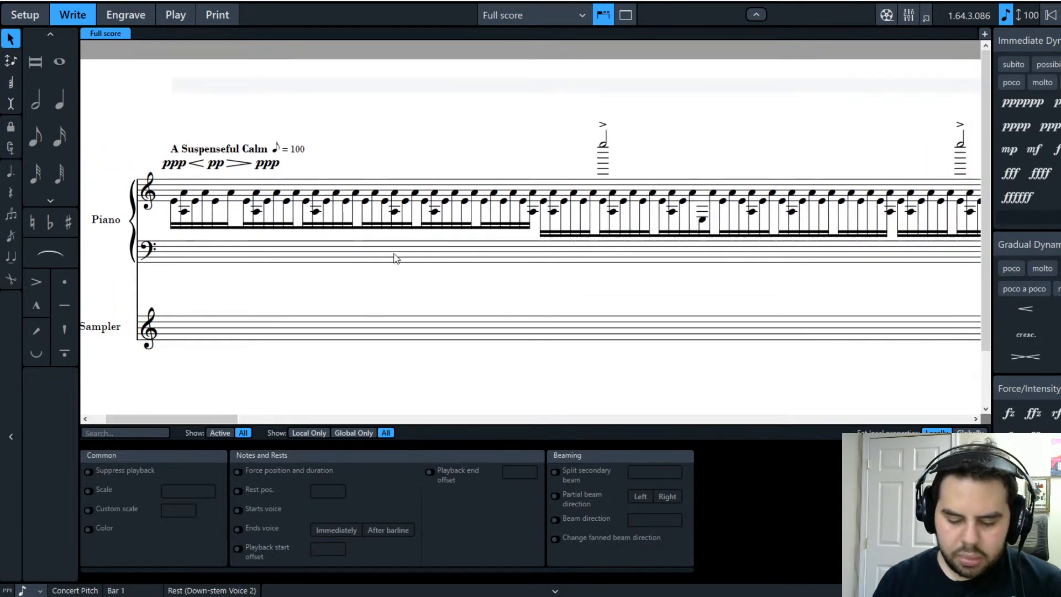
Step: Start voice-2 whole-note input on the bass staff and enter an A1
key(shift+n)
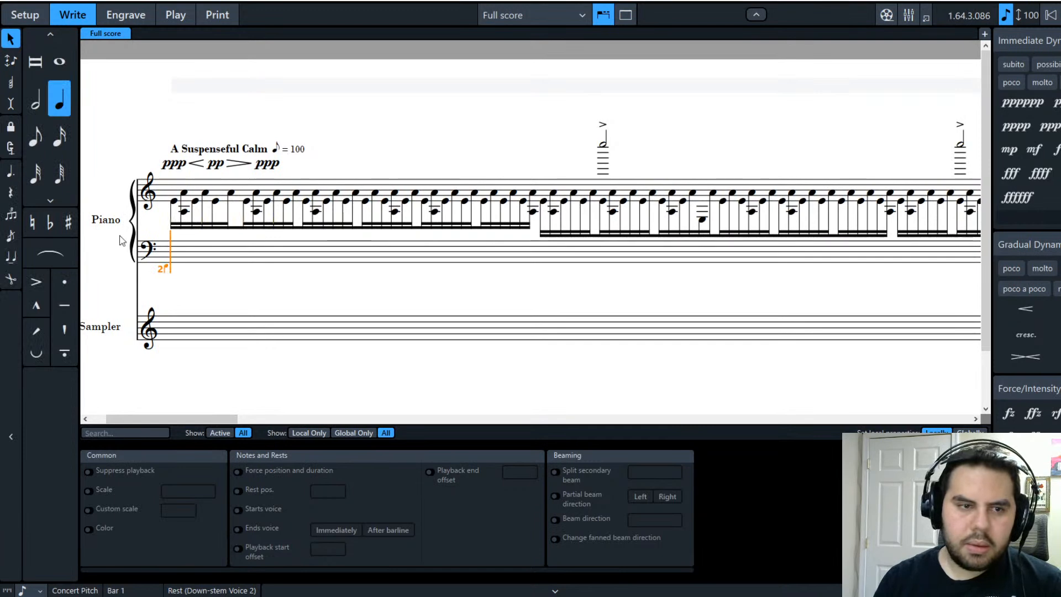
click(58, 69)
key(Right)
key(Right)
key(Right)
key(Right)
key(Right)
key(Right)
key(Right)
key(Right)
key(Right)
key(Right)
key(Right)
key(Right)
key(Right)
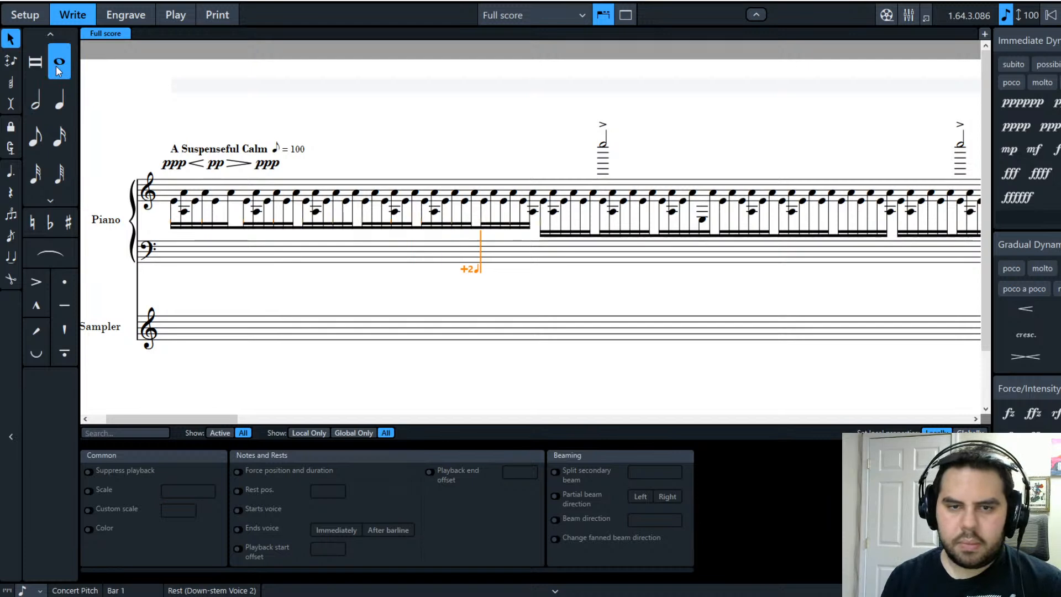
key(a)
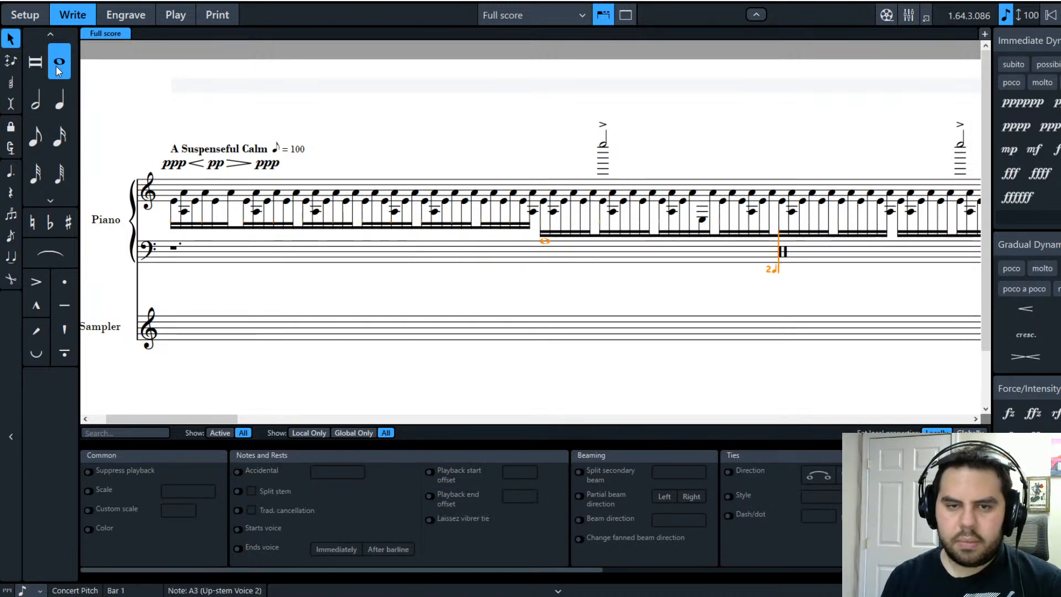
key(ctrl+alt+Down)
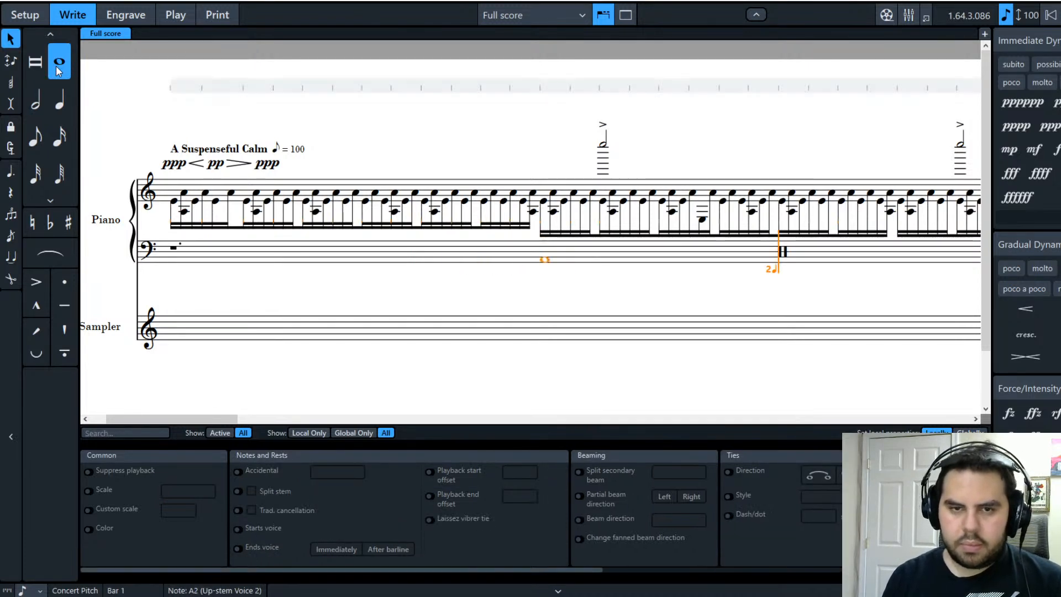
key(ctrl+alt+Down)
Step: Continue the bass line with whole notes F1, A1, F1 and F1
key(Right)
key(Right)
key(Right)
key(Right)
key(Right)
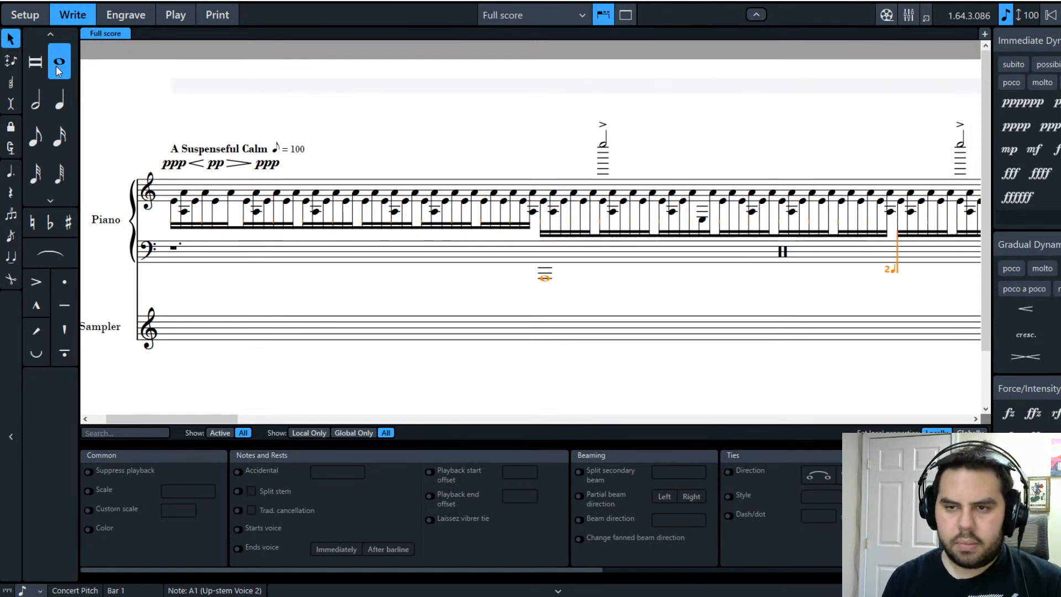
key(Right)
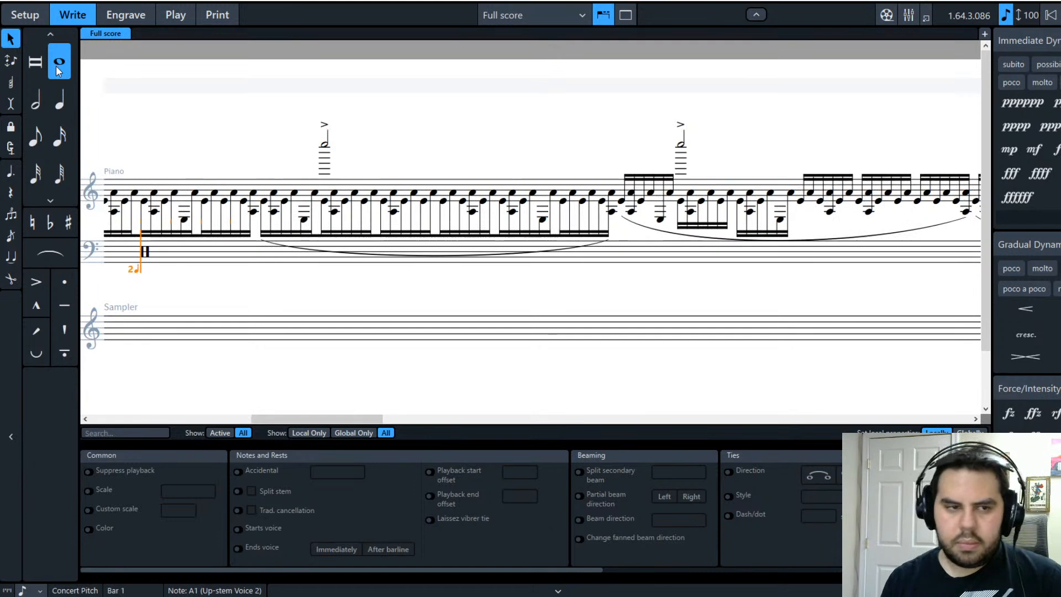
key(Right)
key(Right)
key(Right)
key(Right)
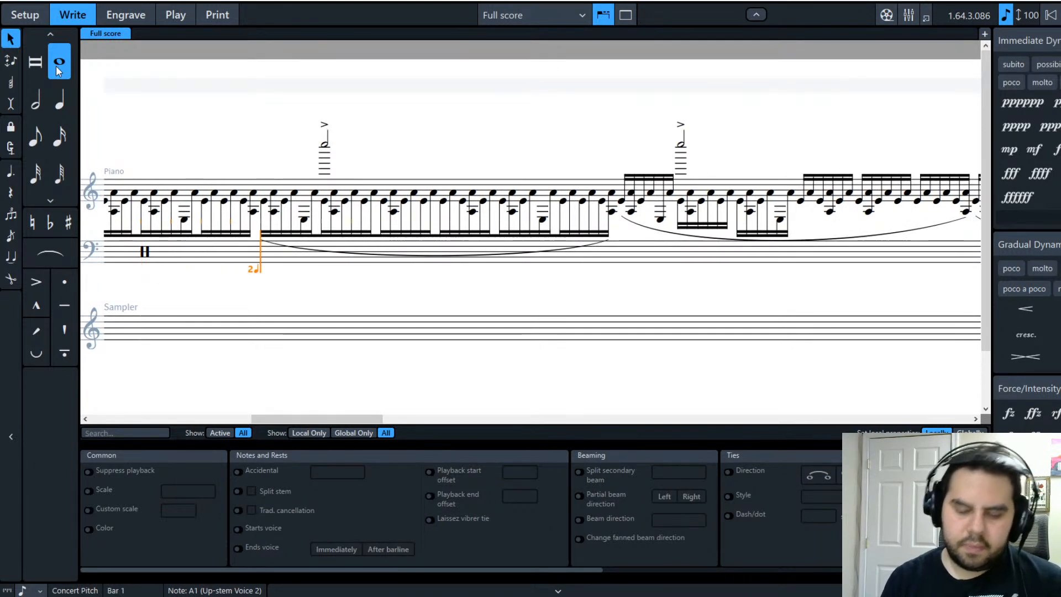
key(f)
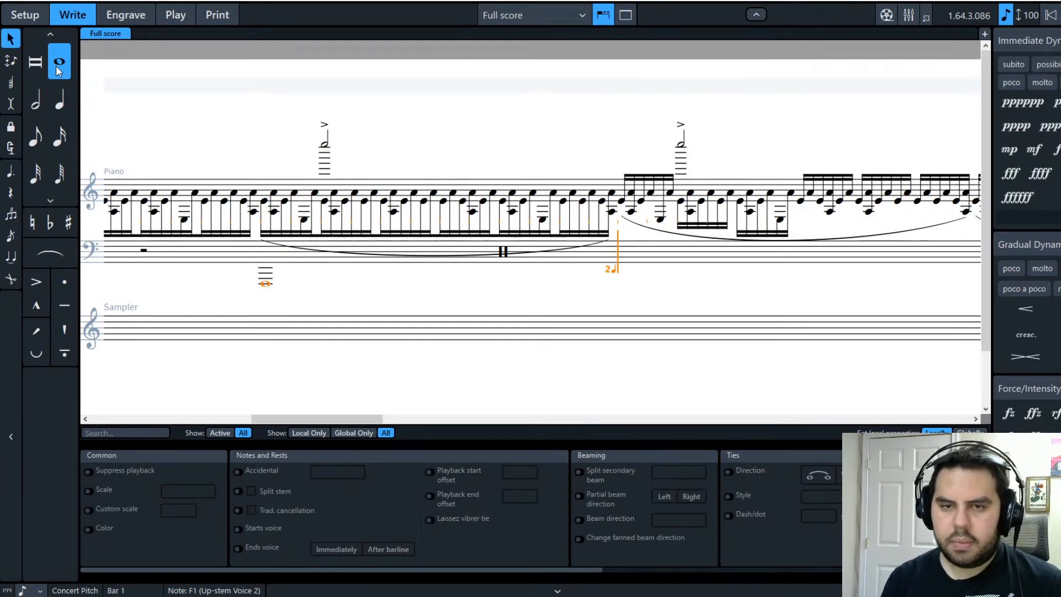
key(a)
key(Right)
key(Right)
key(Right)
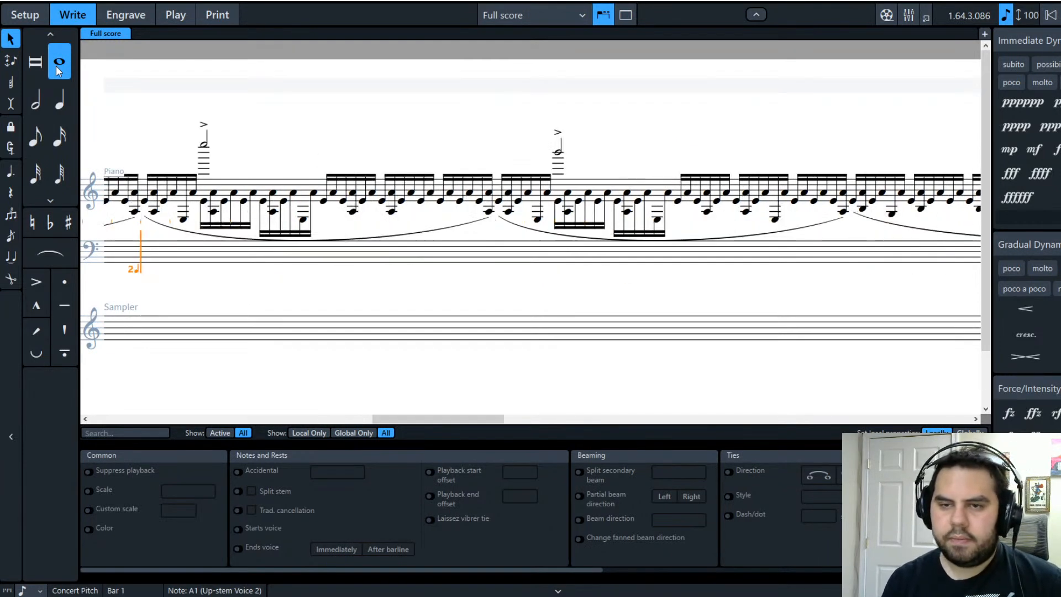
key(f)
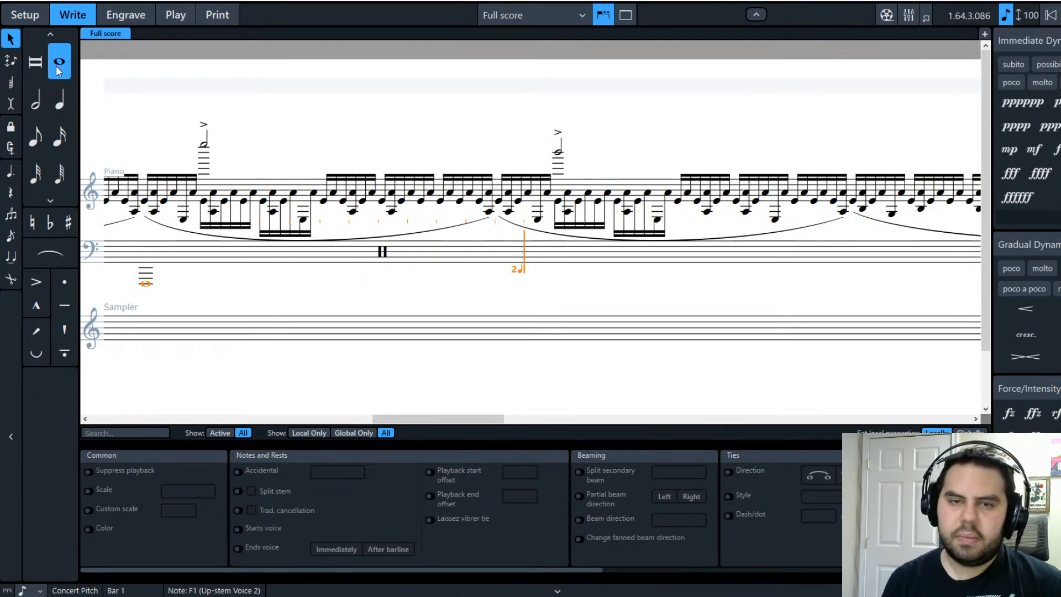
key(f)
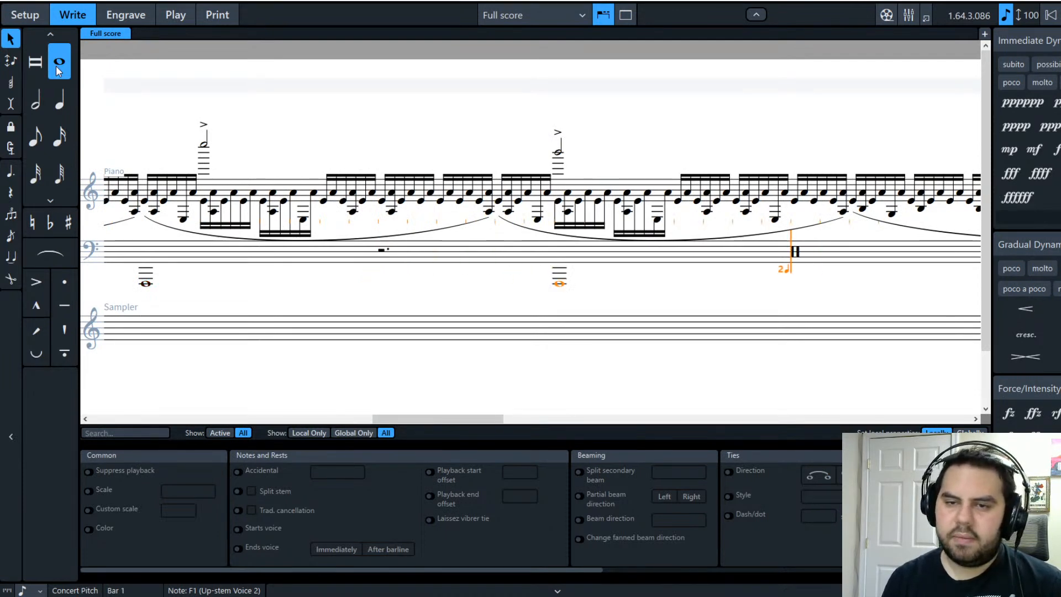
key(a)
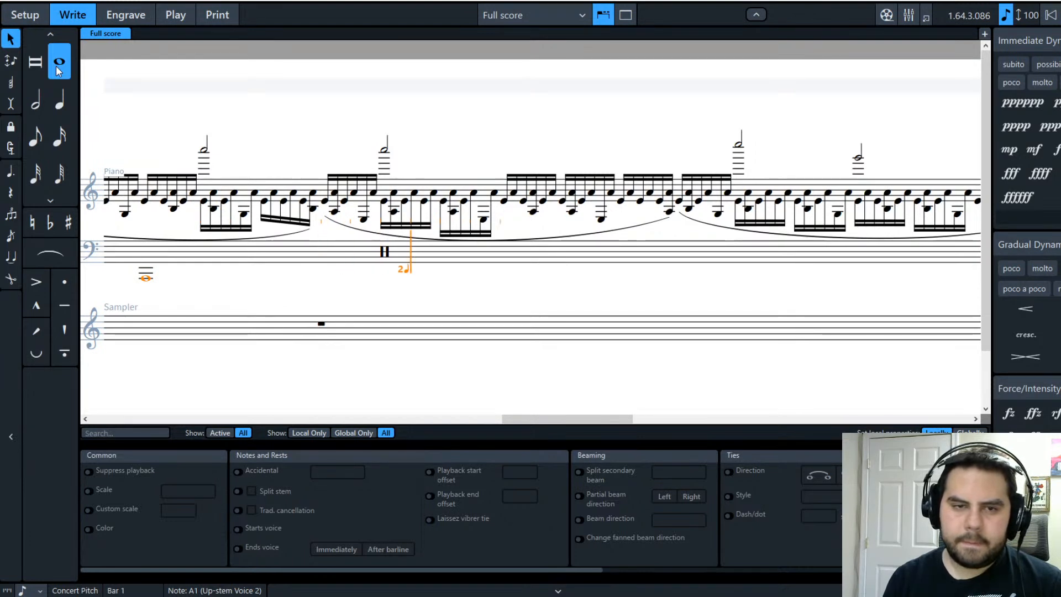
Step: Enter bass whole notes A1 and B1, redoing the B1 after an undo
key(Left)
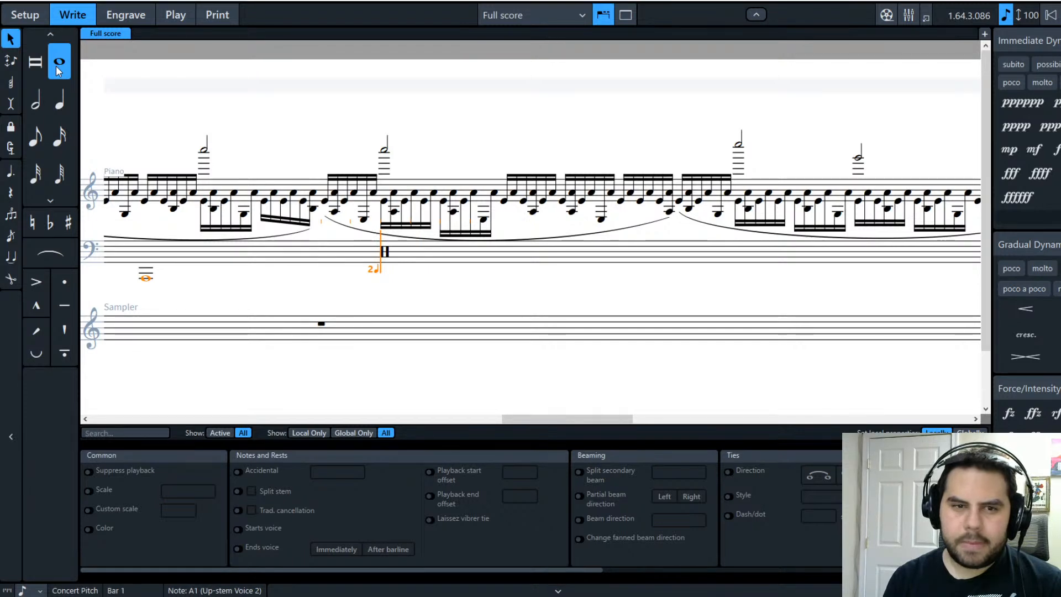
key(a)
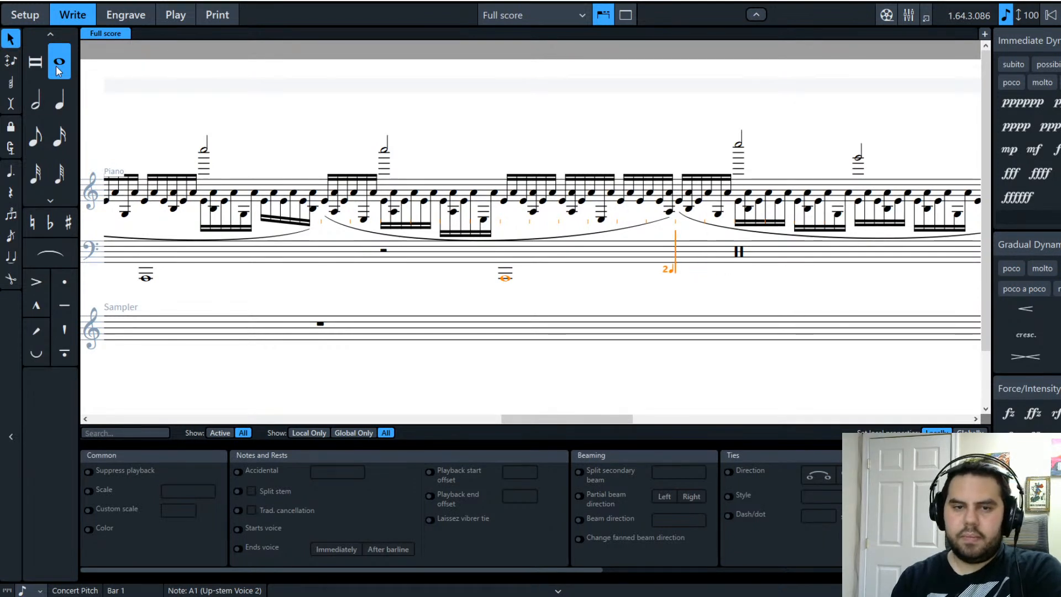
key(b)
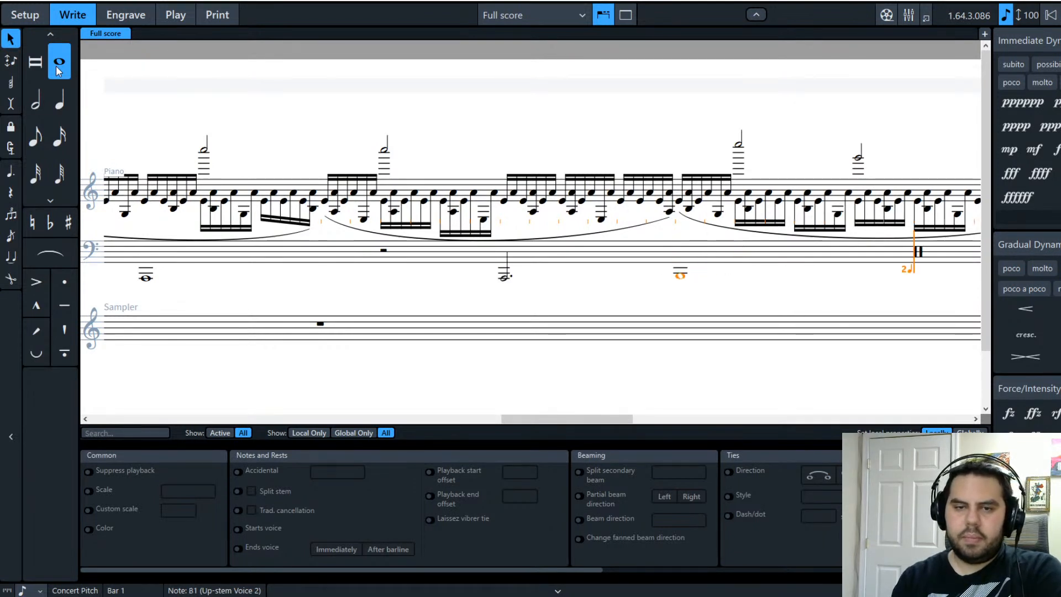
key(ctrl+z)
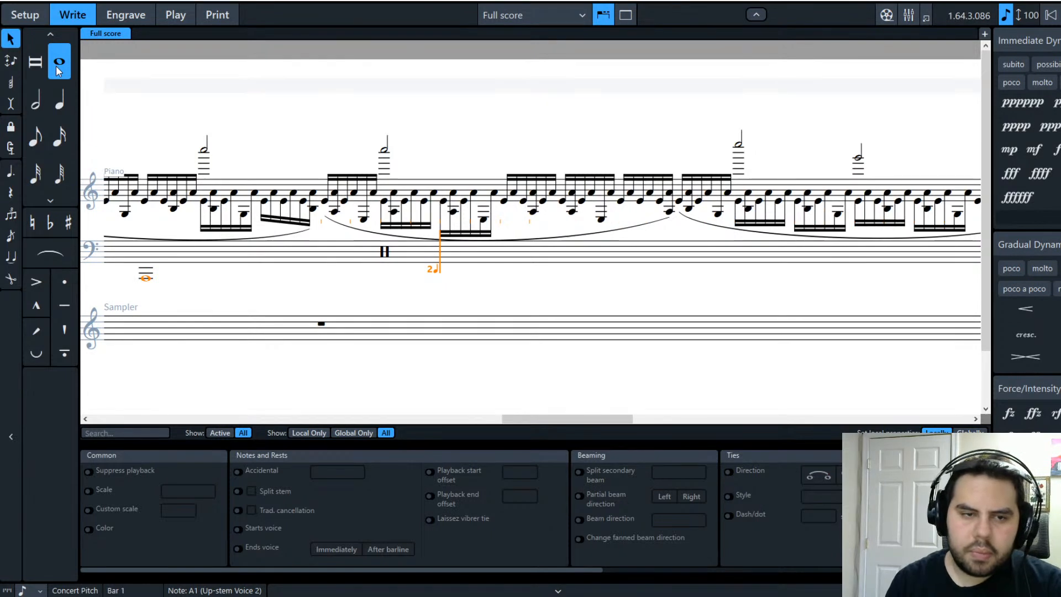
key(b)
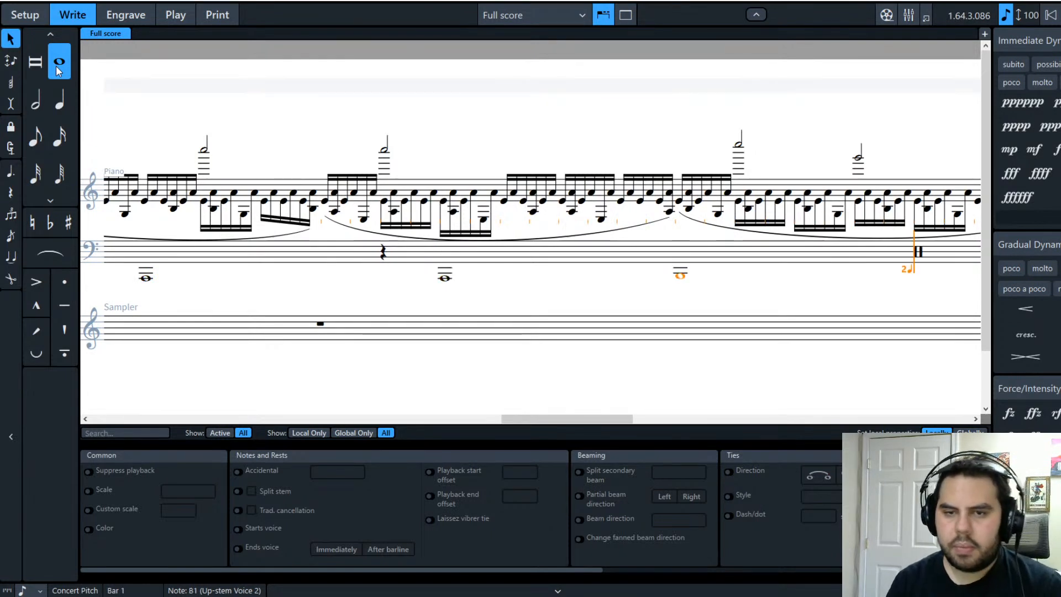
key(c)
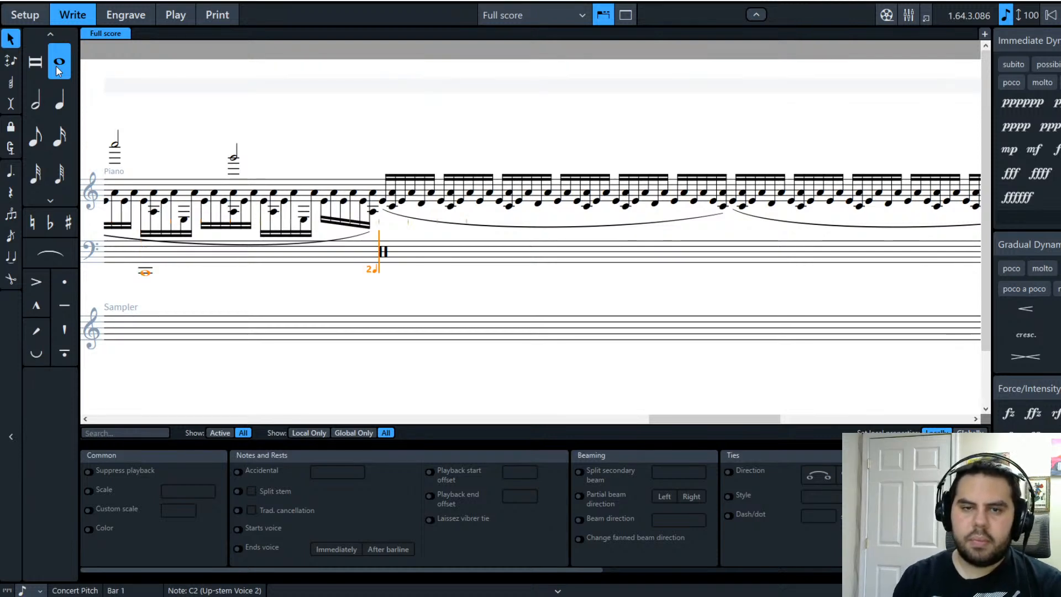
Step: Add bass whole notes A1, C2, D2 natural and E2, then step back to the bar start
key(a)
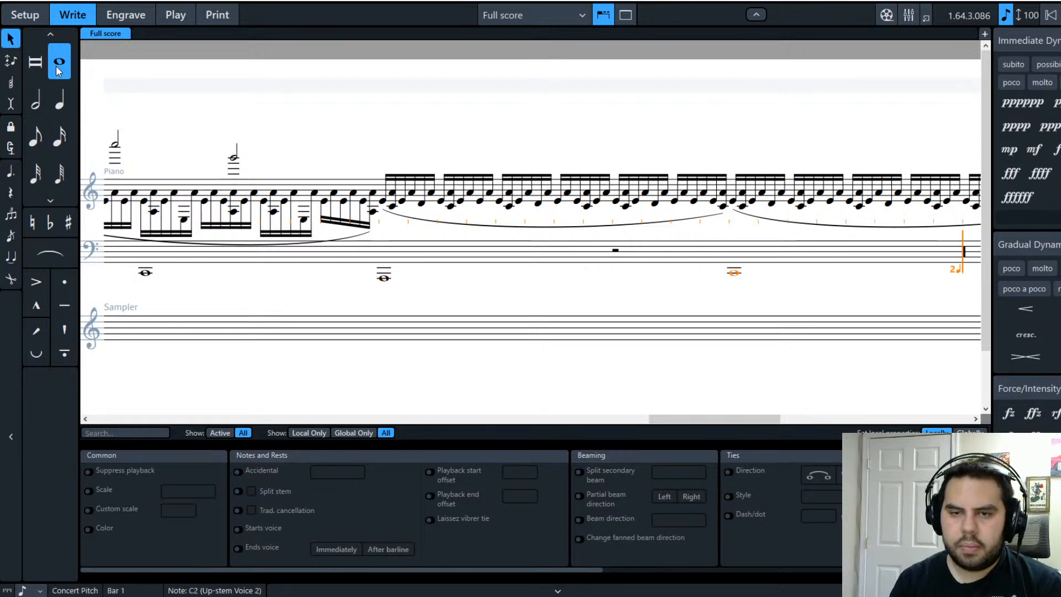
key(Right)
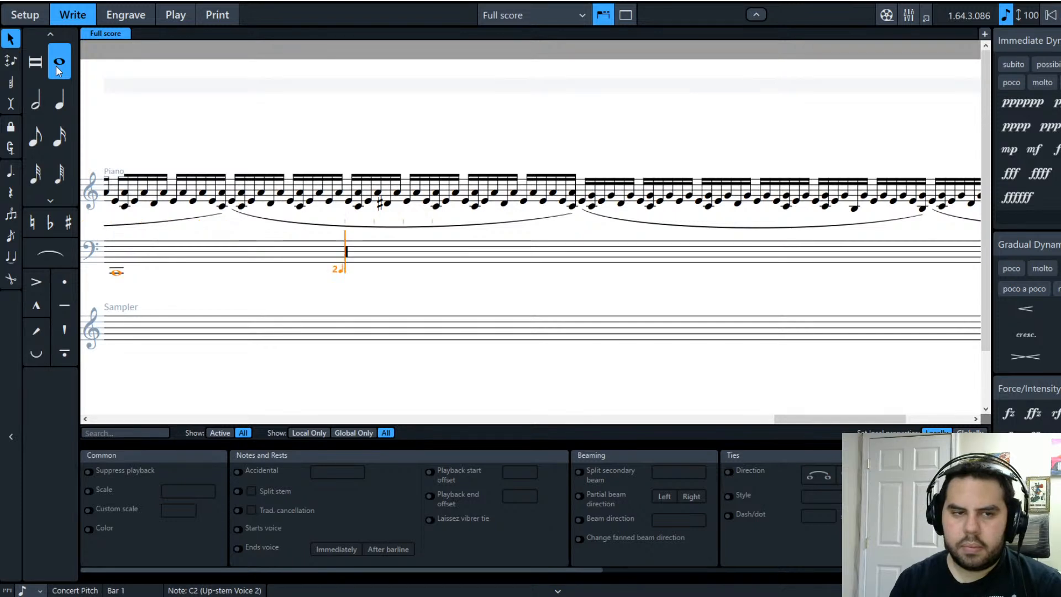
key(c)
key(0)
key(d)
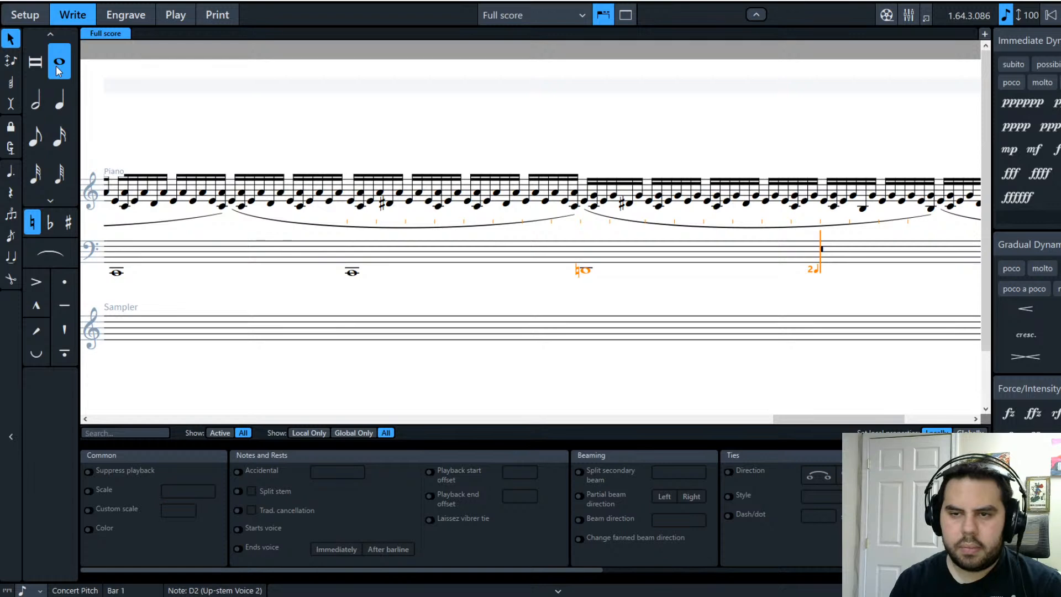
key(e)
key(e)
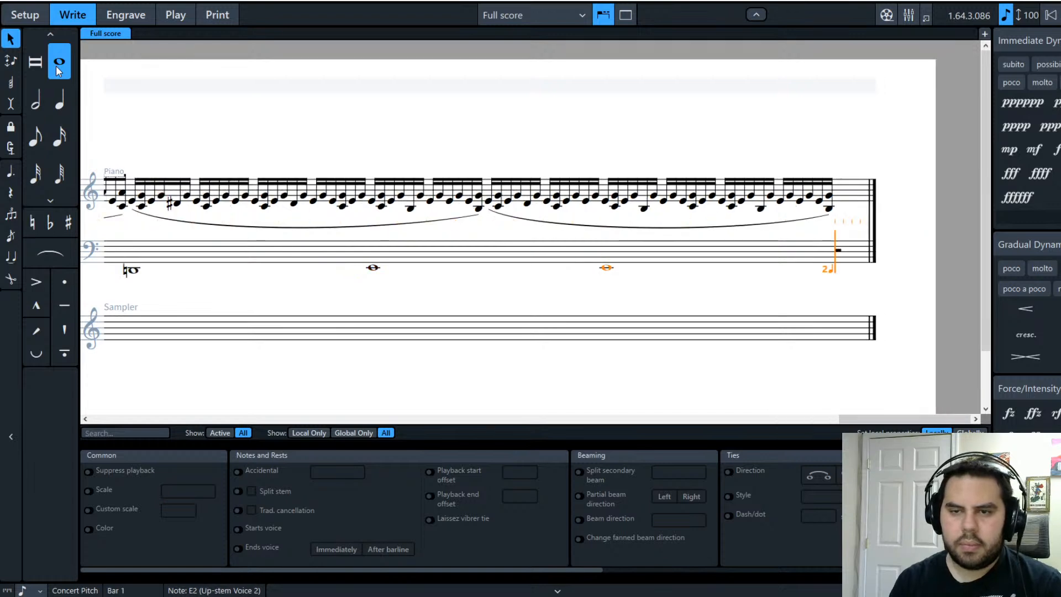
key(Left)
key(Left)
key(Left)
key(Left)
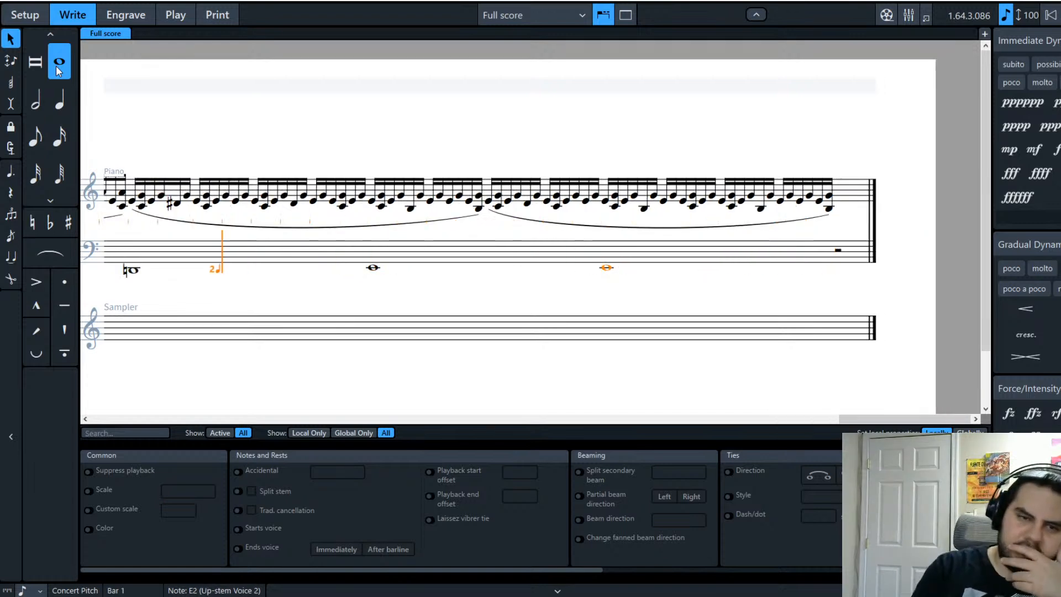
key(Left)
key(Left)
key(Left)
key(Left)
key(Left)
key(Left)
key(Left)
key(Left)
key(Left)
key(Left)
key(Left)
key(Left)
key(Left)
key(Left)
key(Left)
key(Left)
key(Left)
key(Left)
key(Left)
key(Left)
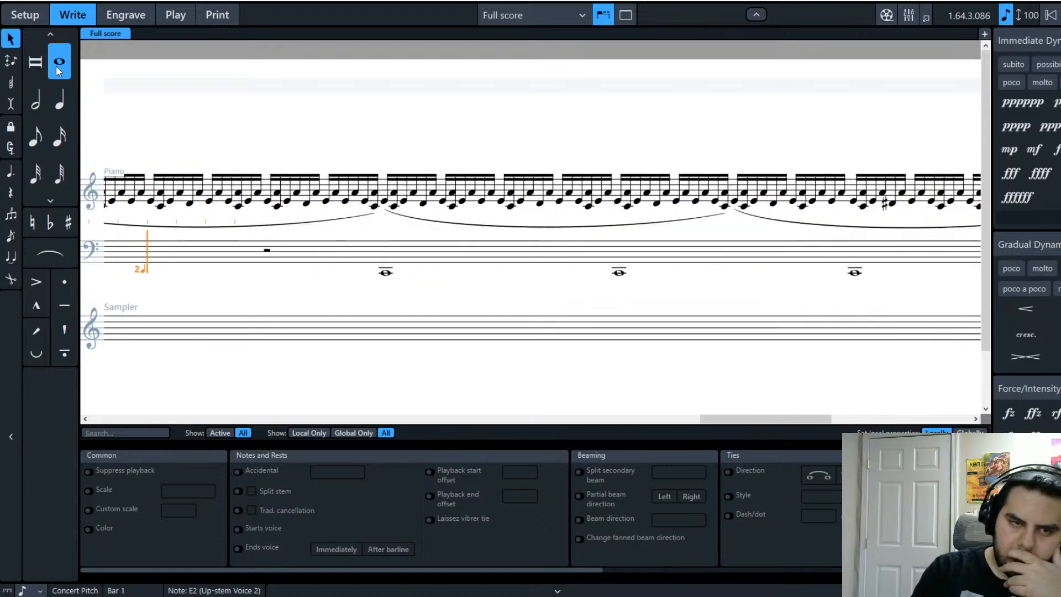
key(Left)
key(Left)
key(Left)
key(Left)
key(Left)
key(Left)
key(Left)
key(Left)
key(Left)
key(Left)
key(Left)
key(Left)
key(Left)
key(Left)
key(Left)
key(Left)
key(Left)
key(Left)
key(Left)
key(Left)
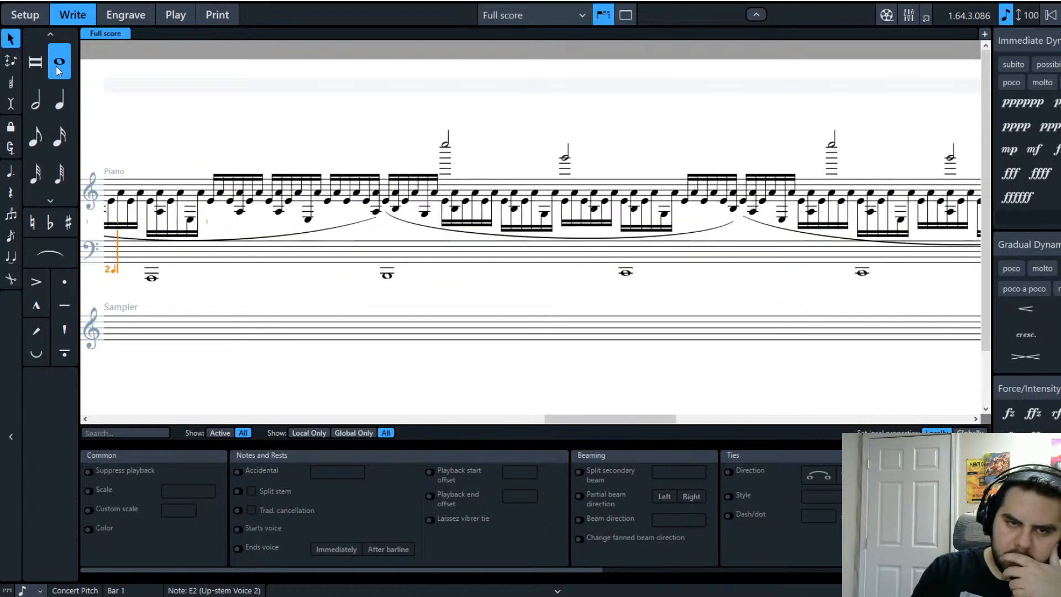
key(Left)
key(Left)
key(Left)
key(Left)
key(Left)
key(Left)
key(Left)
key(Left)
key(Left)
key(Left)
key(Left)
key(Left)
key(Left)
key(Left)
key(Left)
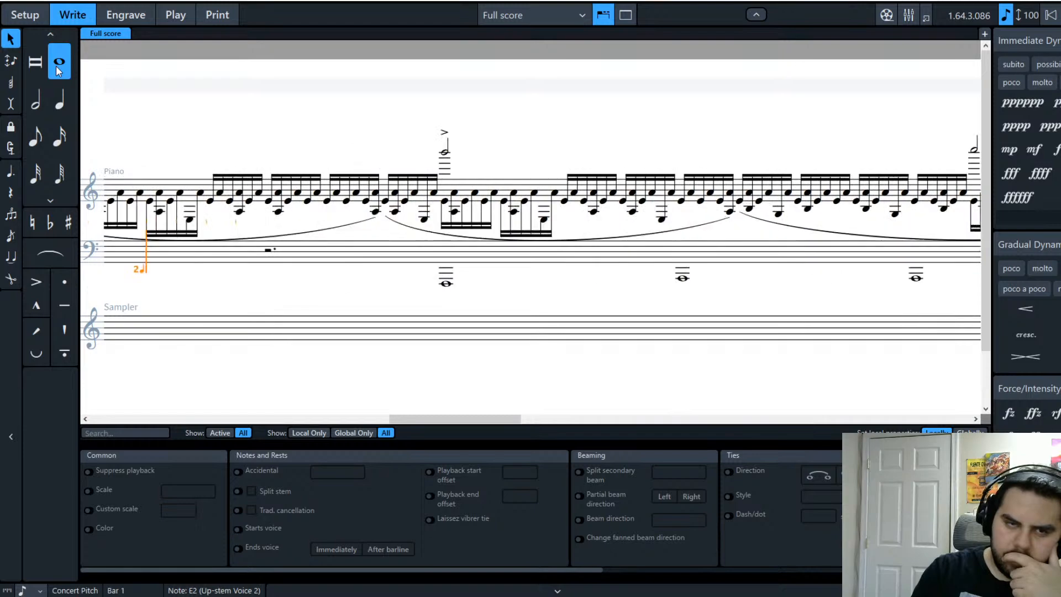
key(Left)
key(Left)
key(Left)
key(Left)
key(Left)
key(Left)
key(Left)
key(Left)
key(Left)
key(Left)
key(Left)
key(Left)
key(Left)
key(Left)
key(Left)
key(Left)
key(Left)
key(Left)
key(Left)
key(Left)
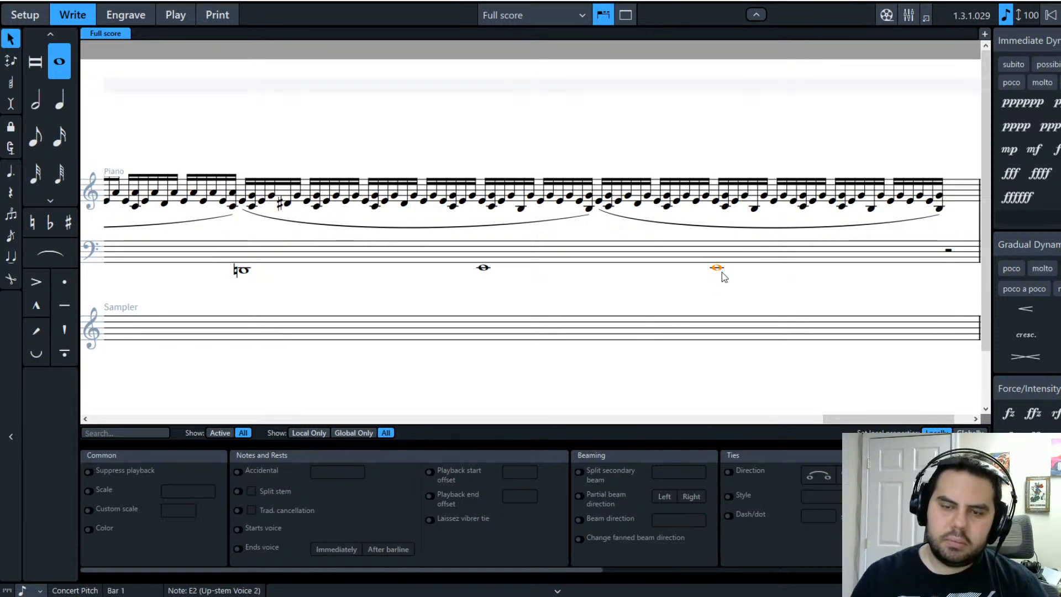
Step: Lower the last bass whole note to C2, then select the treble E4 with the bass note and slur
key(alt+Down)
key(alt+Down)
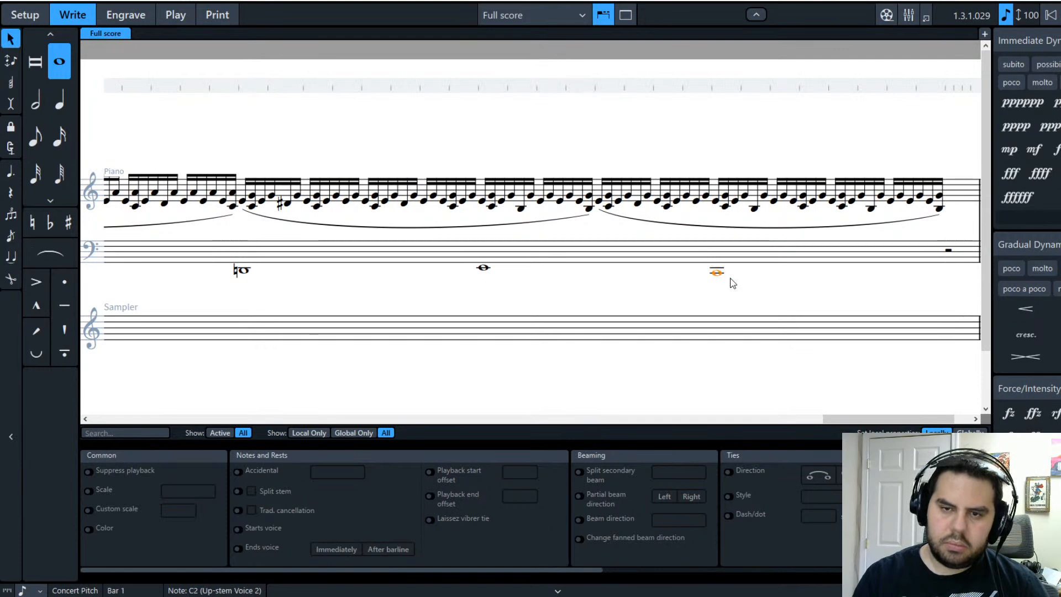
click(664, 285)
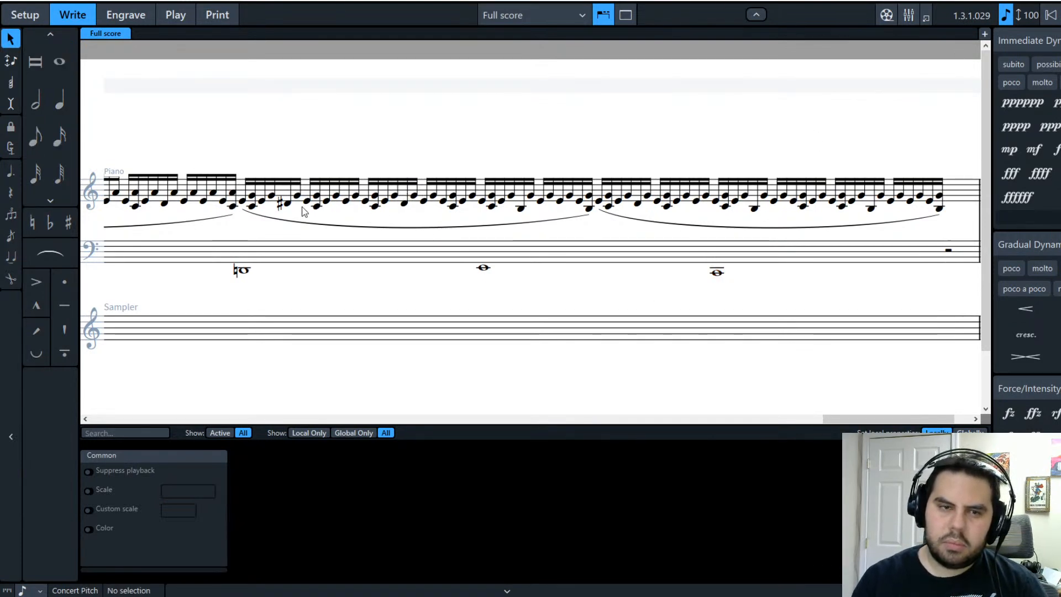
click(243, 201)
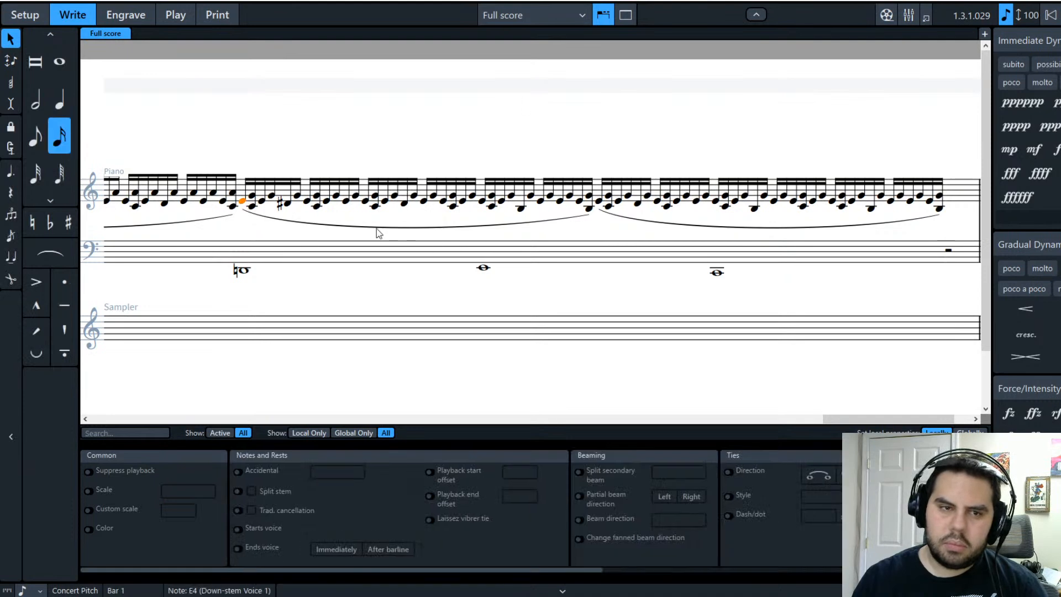
shift+click(243, 271)
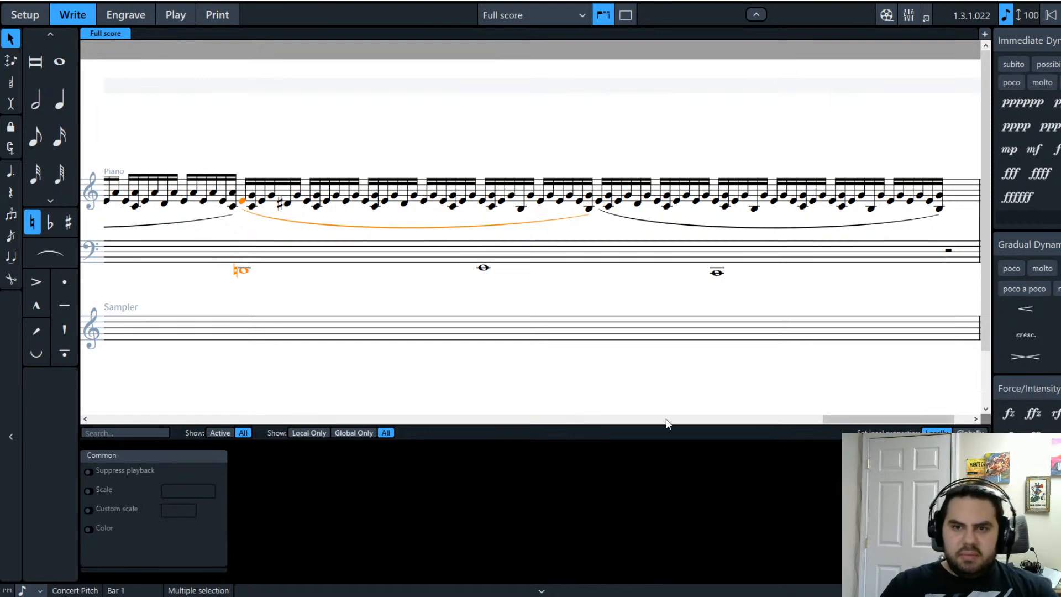
Step: Scroll back to the score's opening and check it in Engrave view
drag(854, 418, 30, 414)
click(356, 255)
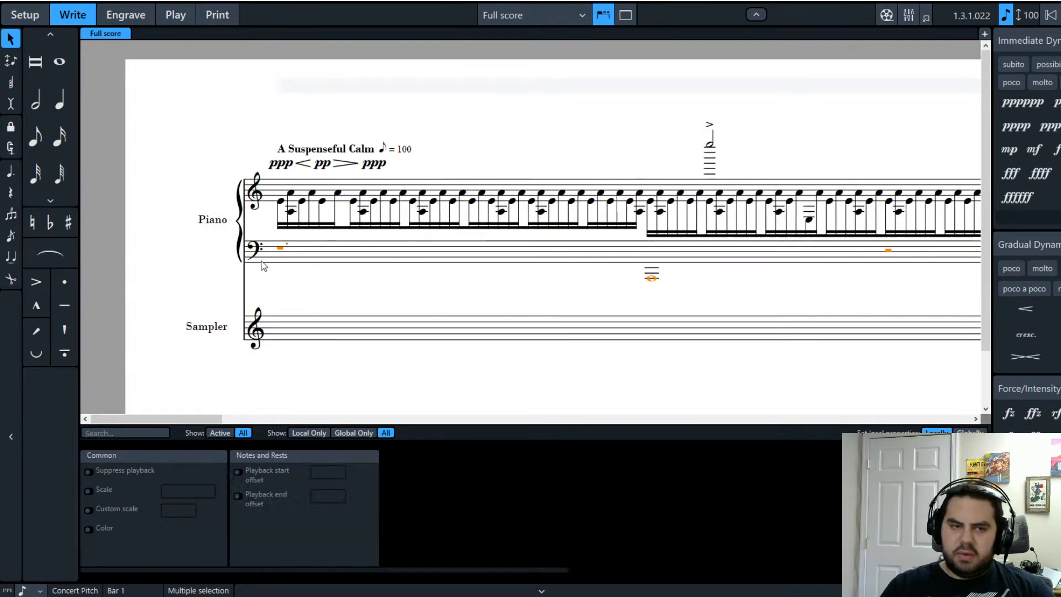
click(123, 15)
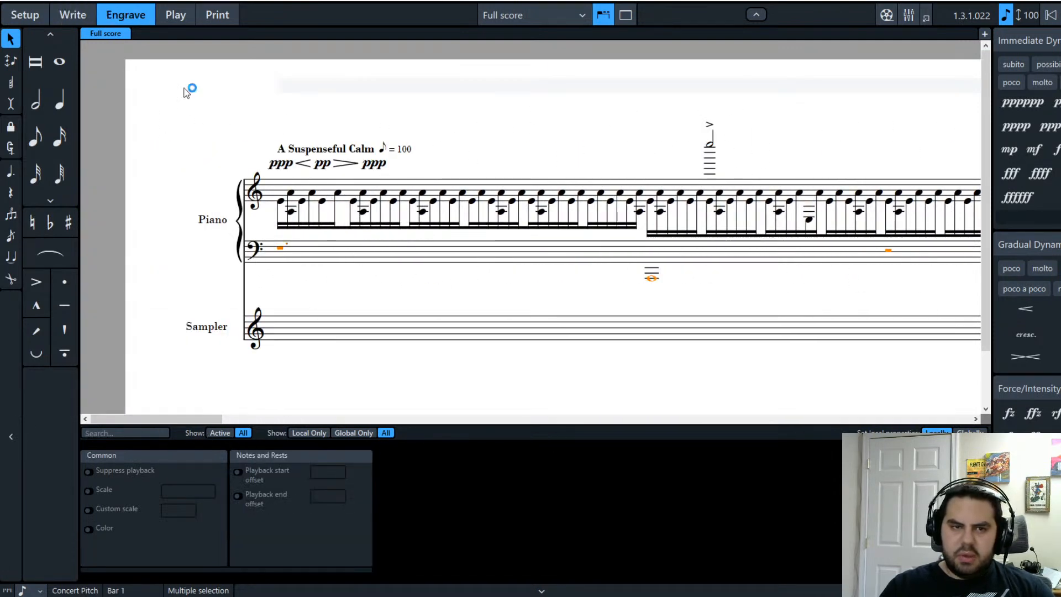
scroll(390, 392, down, 2)
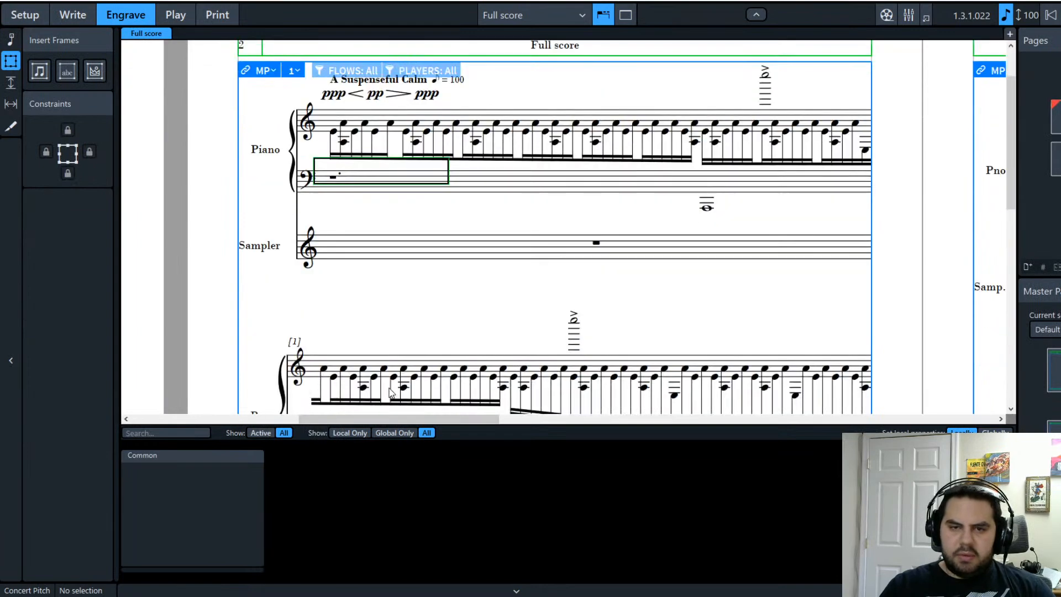
scroll(391, 392, down, 6)
drag(398, 418, 92, 360)
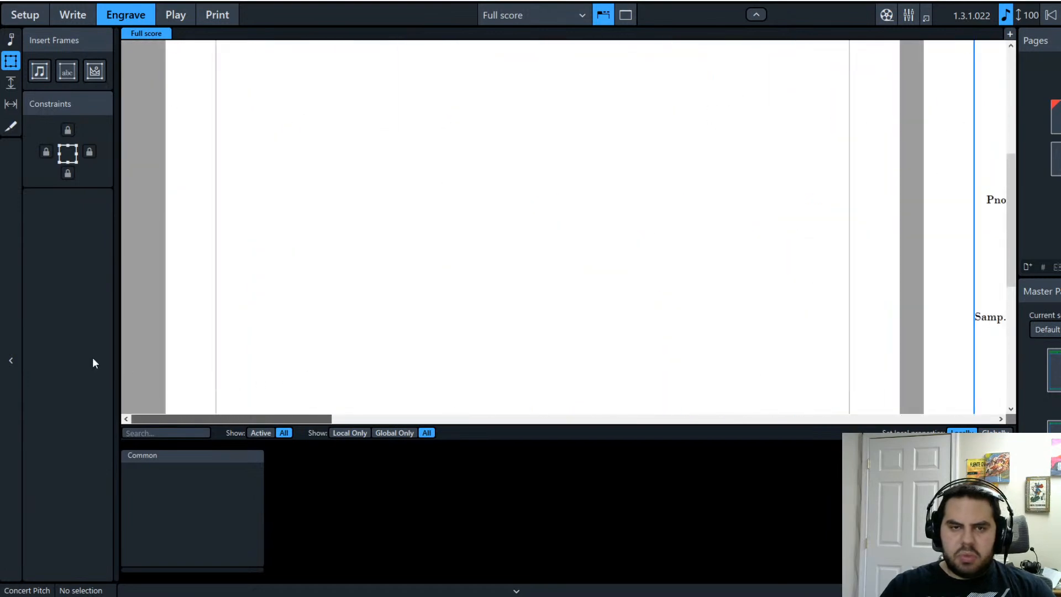
Step: Back in Write mode, turn on Voice Colors for notes and rests
click(72, 15)
click(259, 259)
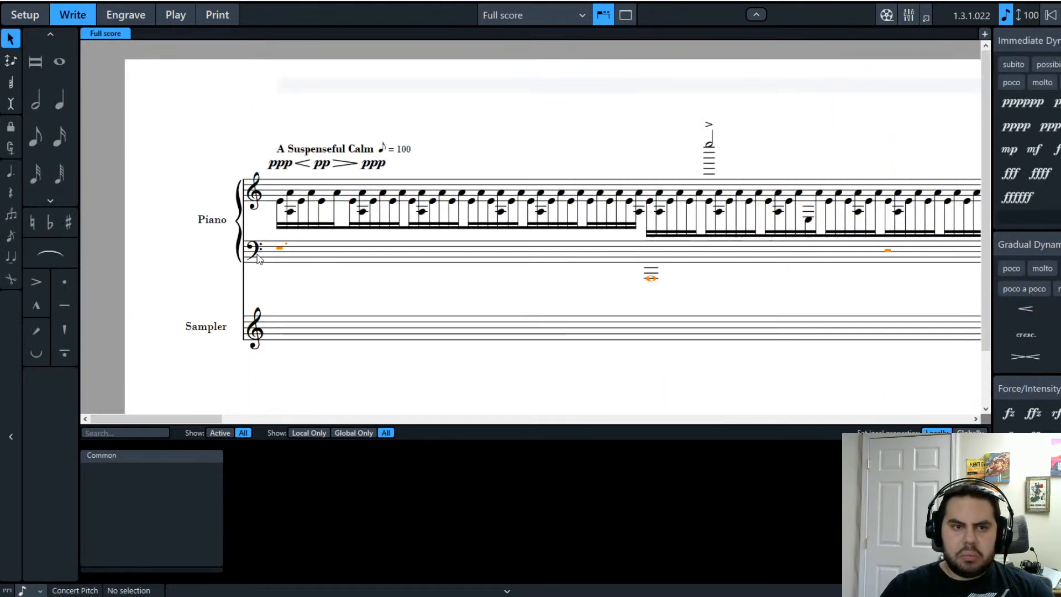
click(112, 48)
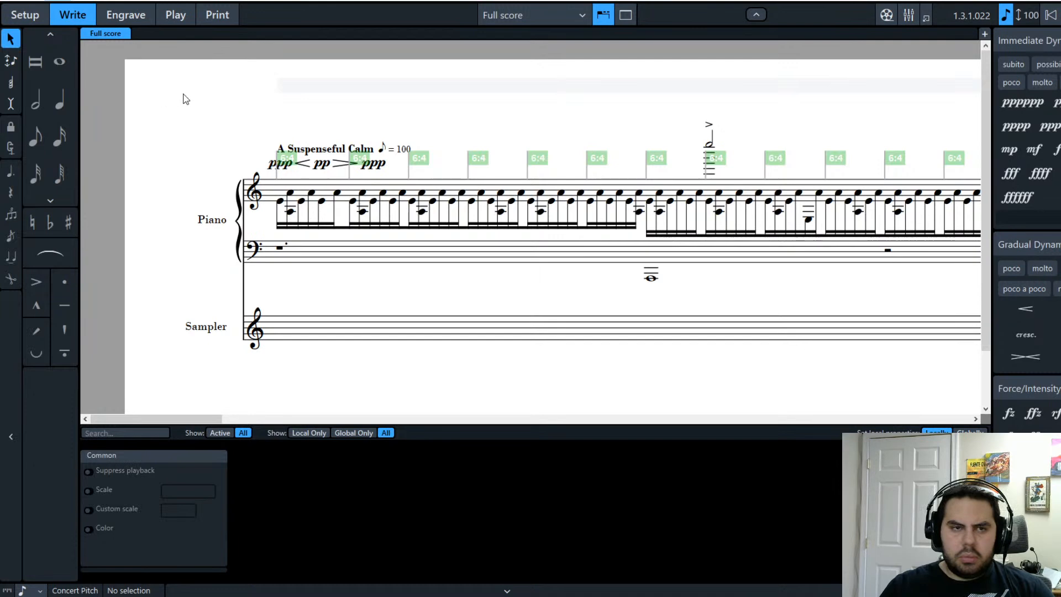
click(261, 102)
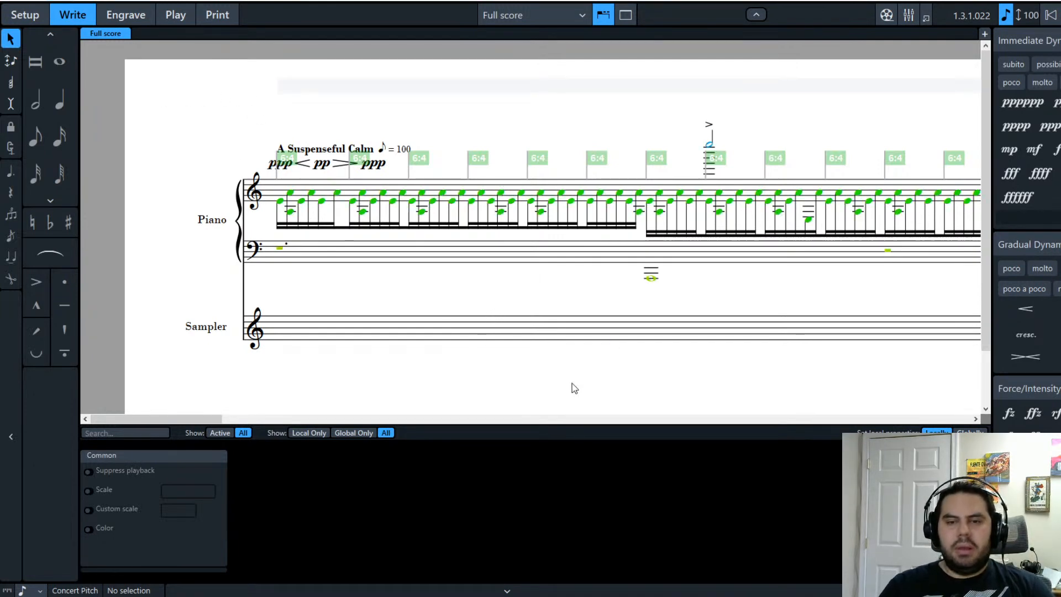
scroll(208, 416, right, 2)
drag(208, 417, 218, 416)
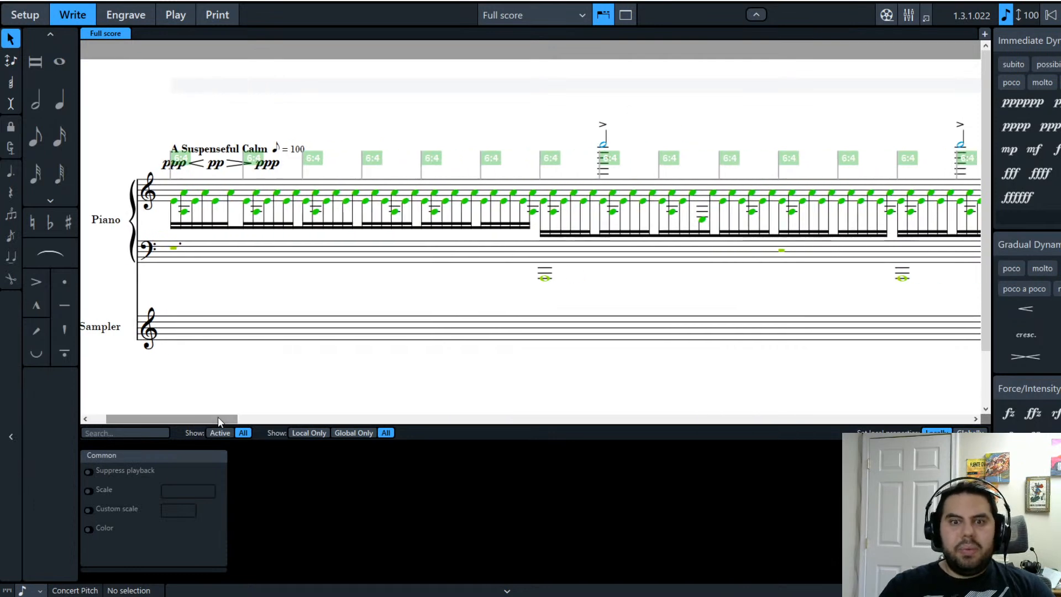